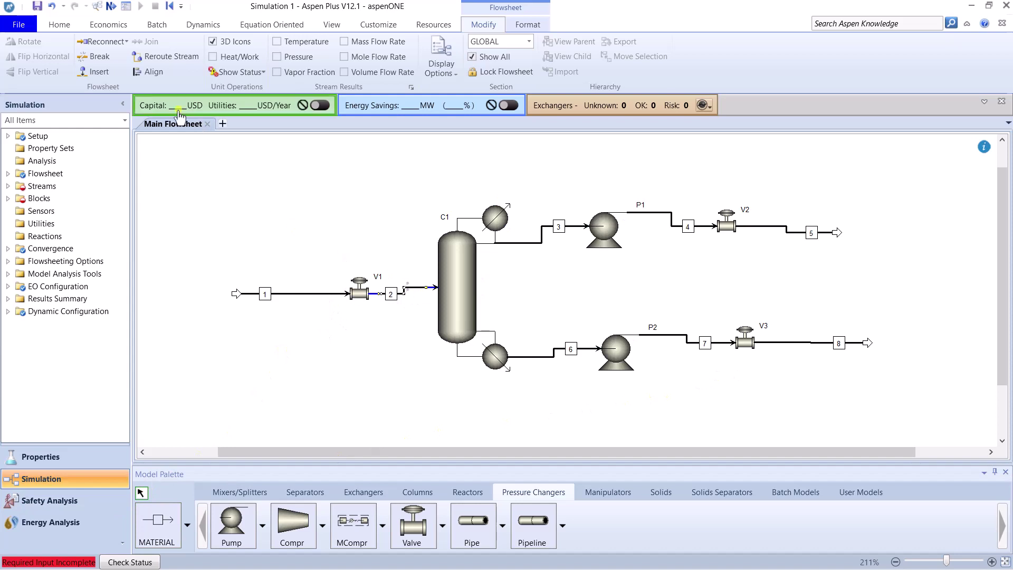
# - Align the flowsheet along stream 2 into column C1, the distillate stream 3, and stream 4 between pump P1 and valve V2
pyautogui.click(153, 72)
pyautogui.click(537, 250)
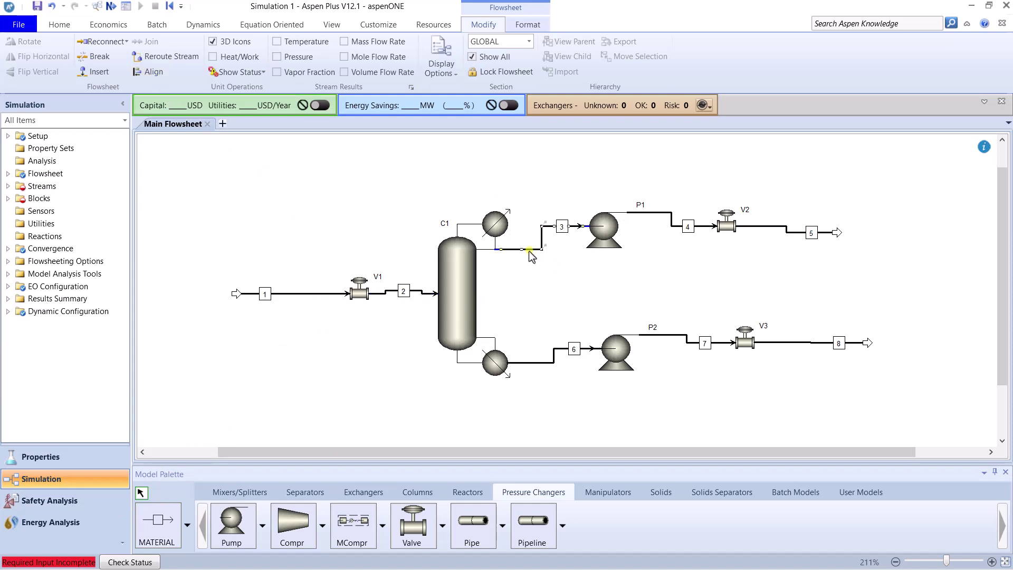
pyautogui.click(153, 72)
pyautogui.click(670, 236)
pyautogui.click(153, 71)
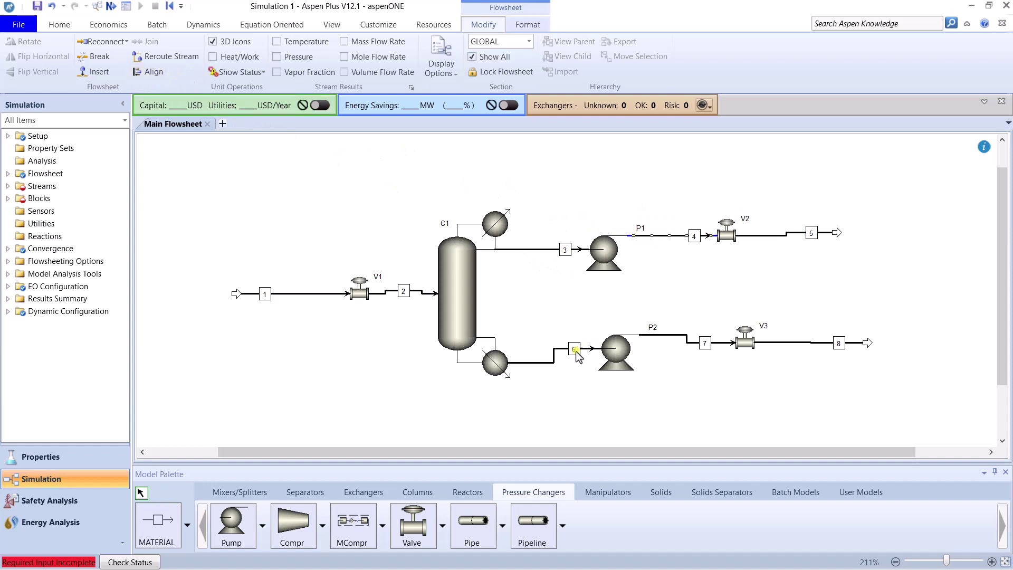
# - Align the bottoms streams 6, 7 and 8 and the outlet stream 5 of valve V2
pyautogui.click(170, 73)
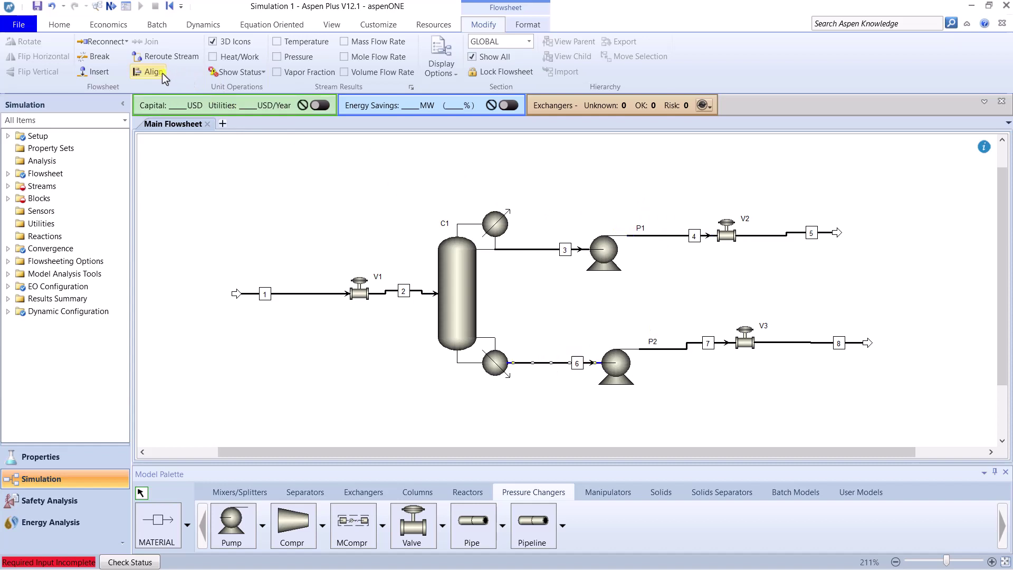
pyautogui.click(673, 349)
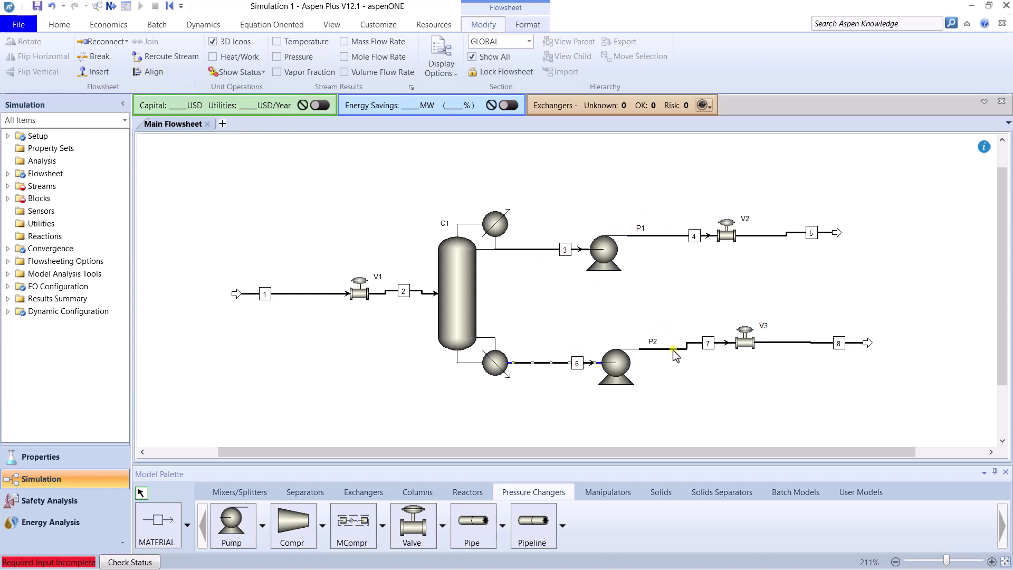
pyautogui.click(161, 74)
pyautogui.click(792, 350)
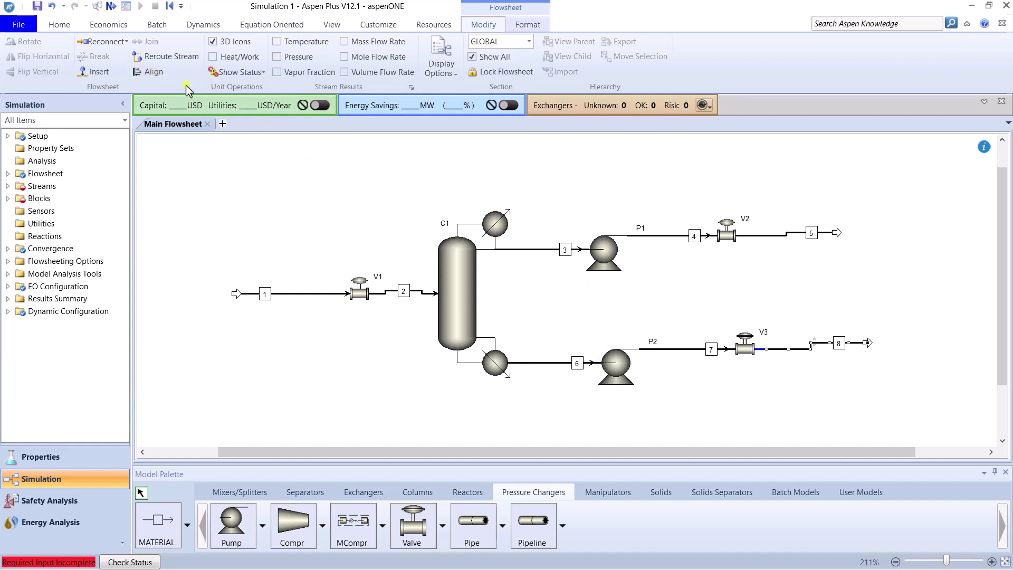
pyautogui.click(154, 72)
pyautogui.click(783, 236)
pyautogui.click(147, 73)
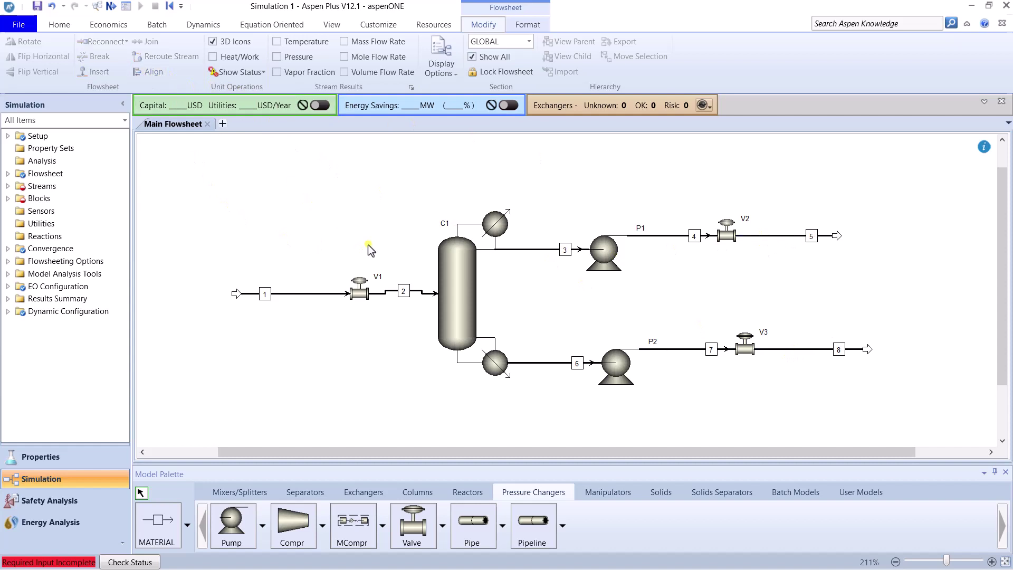
# - Replace the kinked stream between valve V1 and column C1 with a new material stream
pyautogui.click(381, 299)
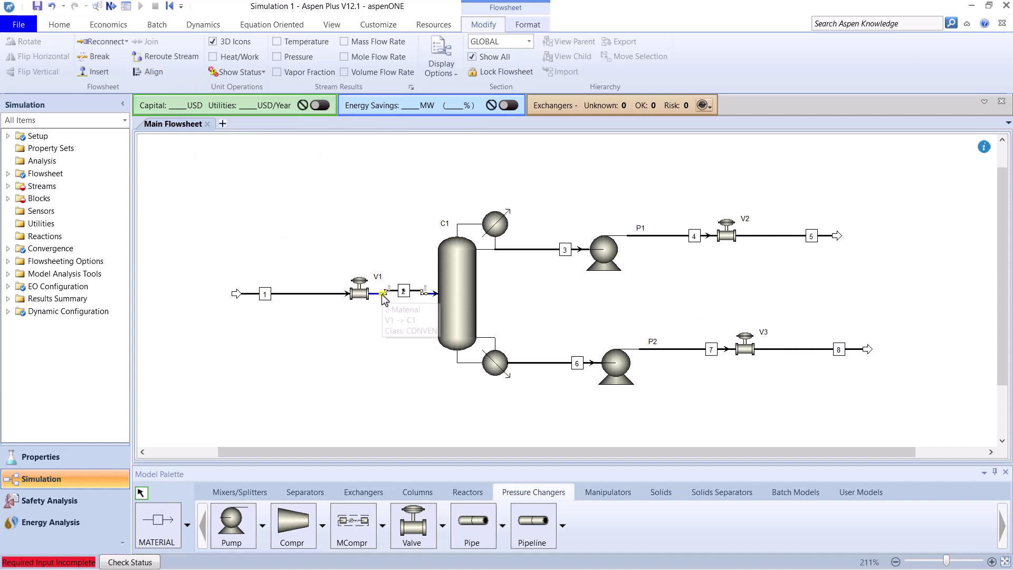
pyautogui.press('Delete')
pyautogui.click(520, 310)
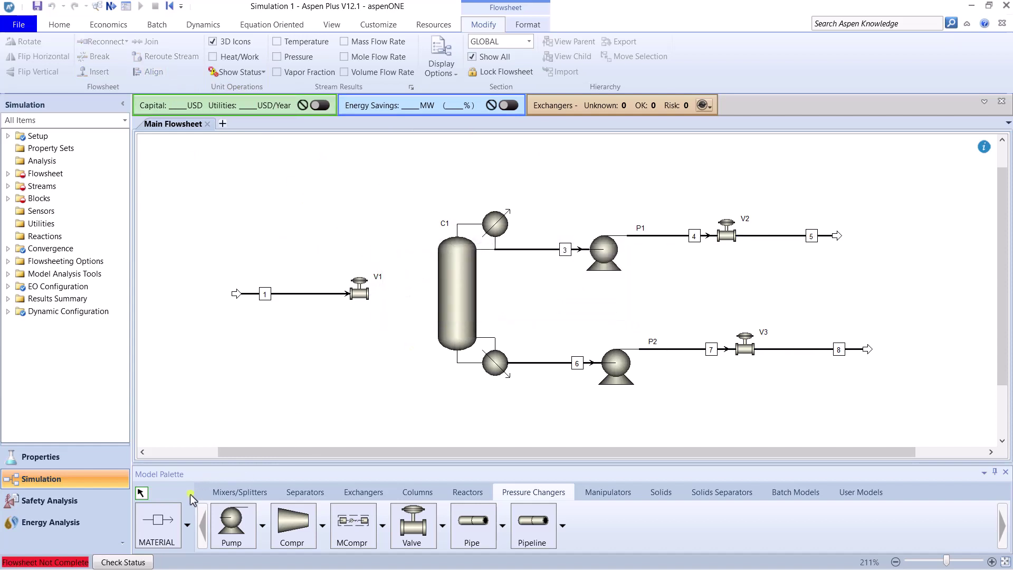
pyautogui.click(157, 525)
pyautogui.click(373, 294)
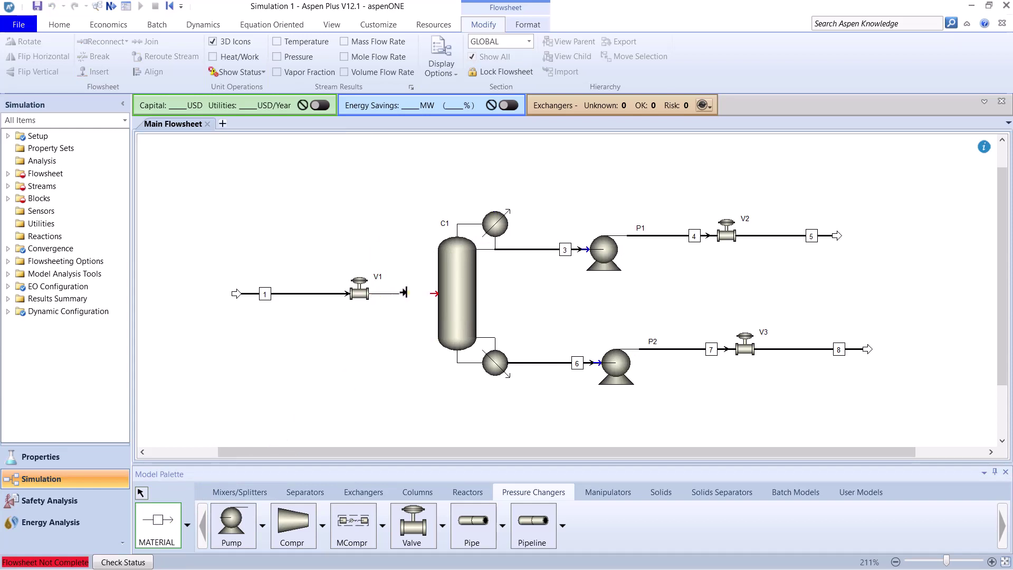
pyautogui.click(433, 293)
pyautogui.rightClick(387, 328)
# - Rename inlet stream 1 as FEED and shift its label slightly towards valve V1
pyautogui.click(264, 294)
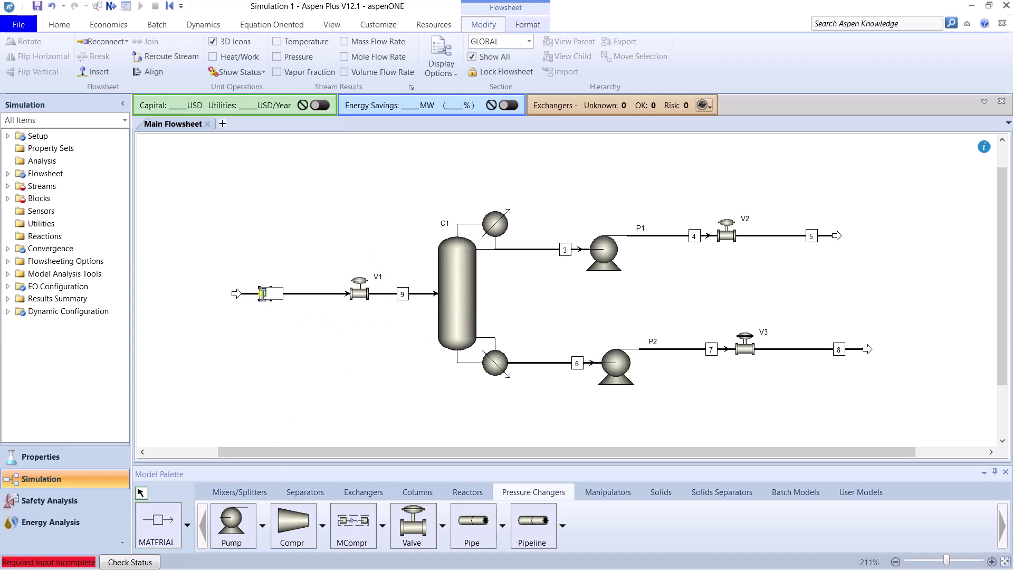
pyautogui.click(351, 352)
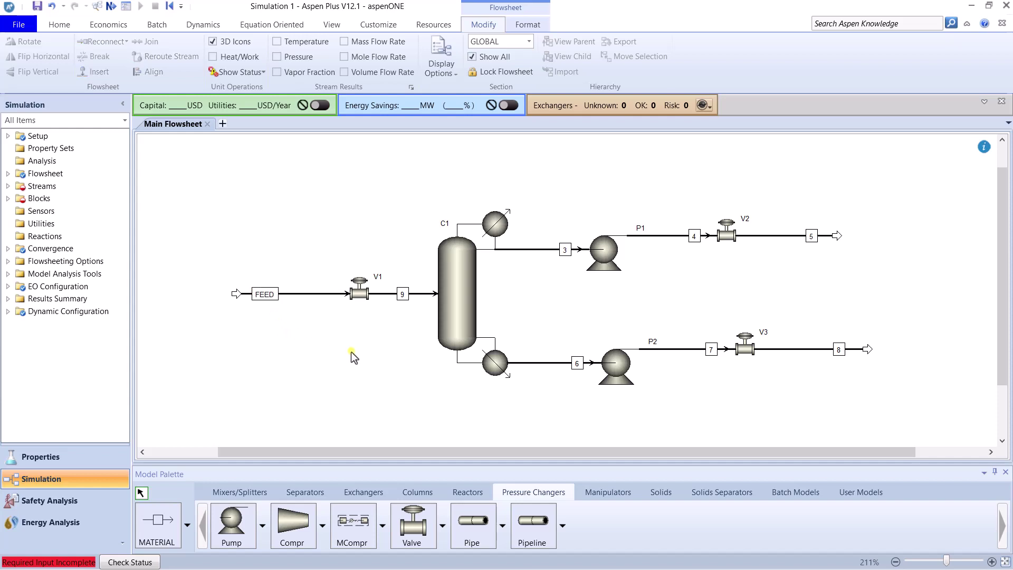
pyautogui.moveTo(261, 312); pyautogui.dragTo(279, 311)
pyautogui.click(632, 295)
# - Shift the stream 4 label towards pump P1, and rename the stream from the condenser to pump P1 as ACETONE
pyautogui.moveTo(695, 239); pyautogui.dragTo(681, 239)
pyautogui.click(611, 277)
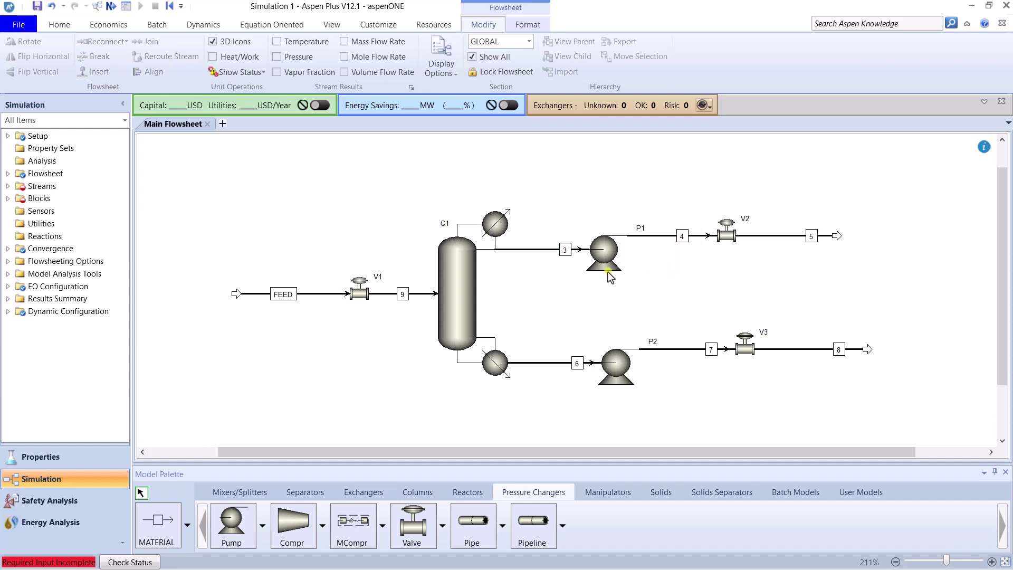
pyautogui.moveTo(562, 252); pyautogui.dragTo(547, 255)
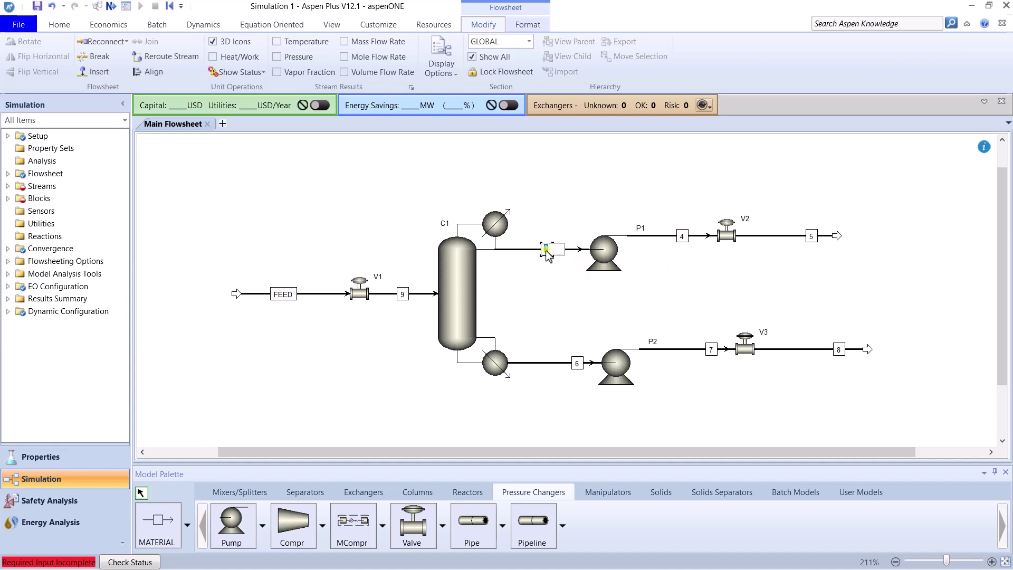
pyautogui.write('ACETONE')
pyautogui.click(530, 308)
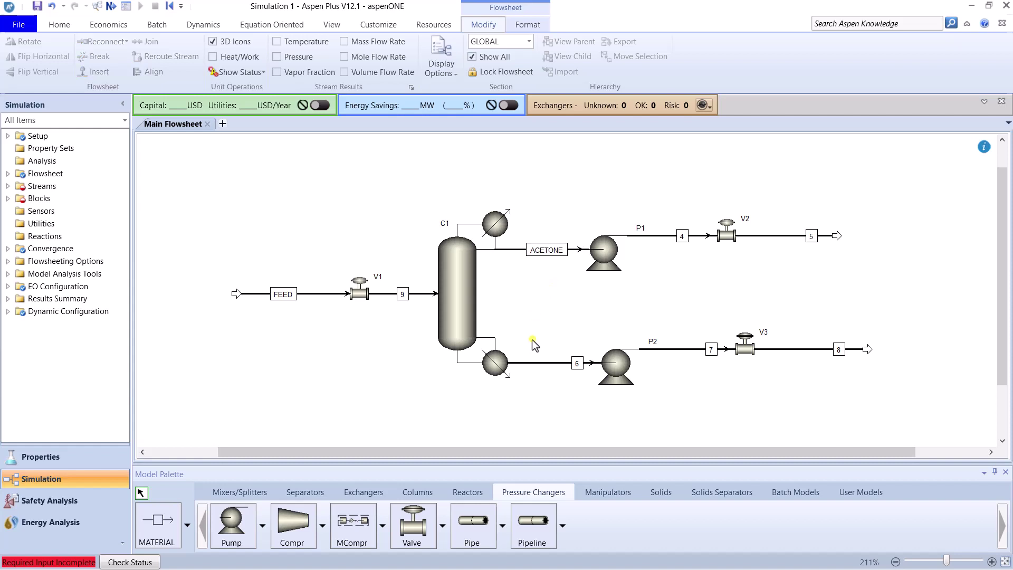
# - Move the label of the column's bottoms stream closer to the reboiler and rename the stream as MIX
pyautogui.moveTo(578, 363); pyautogui.dragTo(547, 364)
pyautogui.click(563, 397)
pyautogui.click(555, 363)
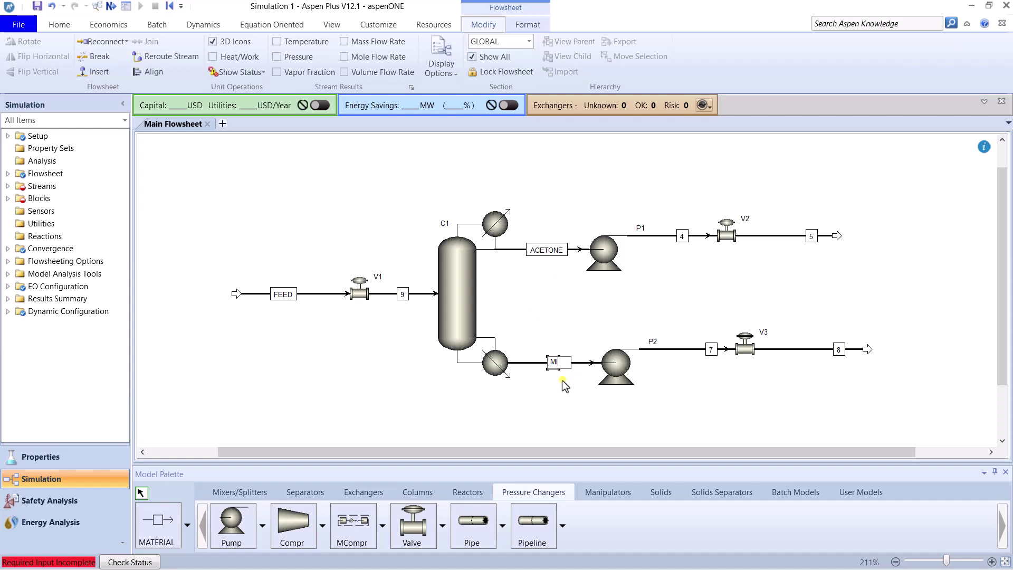
pyautogui.click(569, 387)
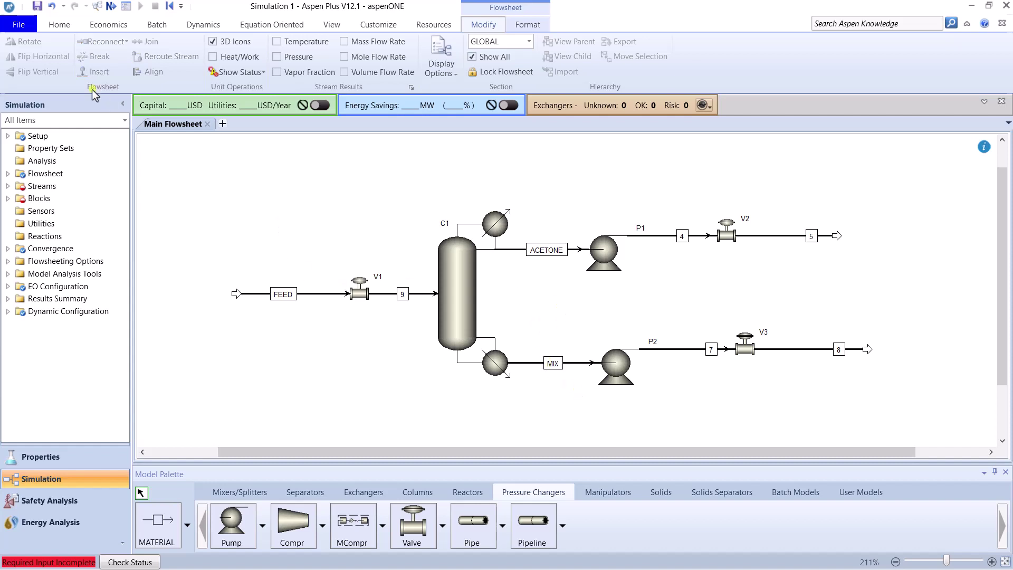
# - Open the FEED stream input and set its temperature to 47 C and its pressure to 5 bar
pyautogui.click(110, 6)
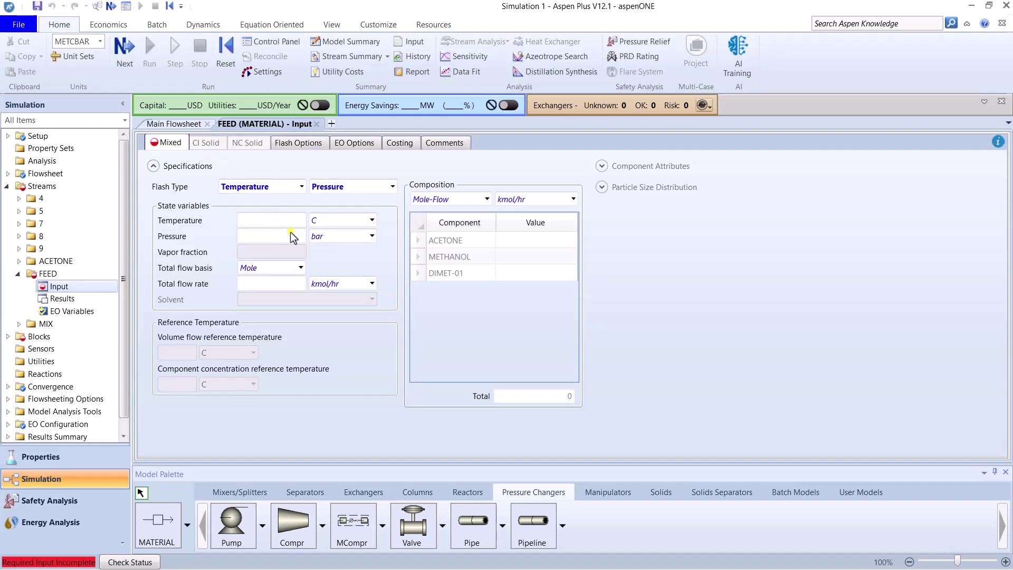
pyautogui.click(290, 223)
pyautogui.click(283, 236)
pyautogui.write('5')
pyautogui.press('Return')
# - Specify the FEED composition as Mole-Frac with 0.5 ACETONE and 0.5 METHANOL
pyautogui.click(487, 199)
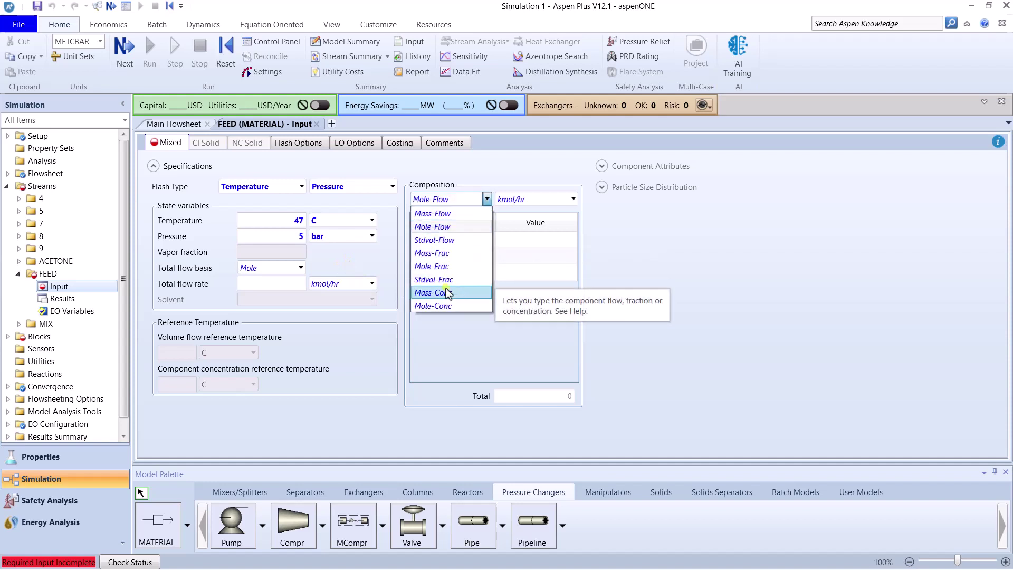
pyautogui.click(443, 266)
pyautogui.click(546, 244)
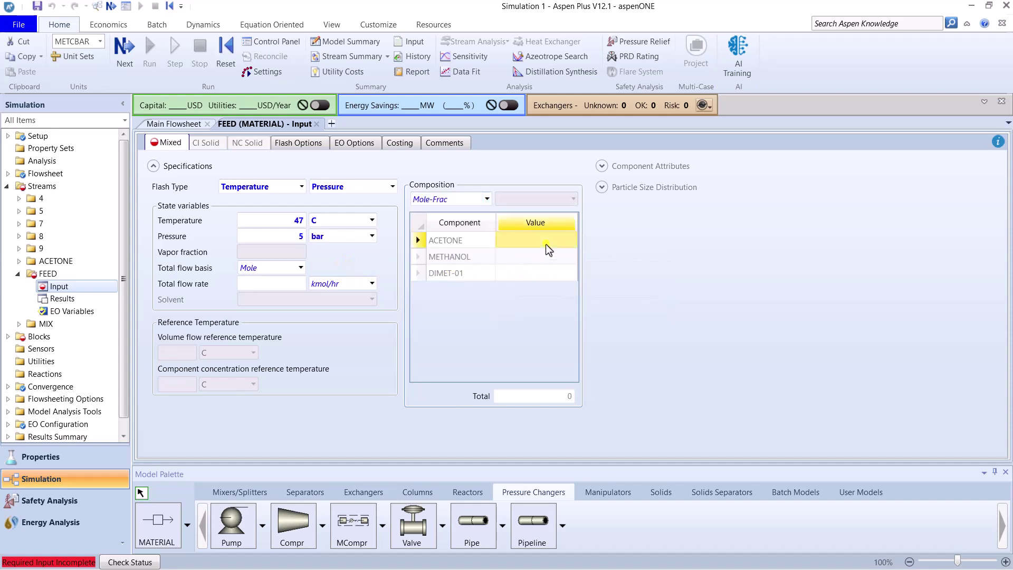
pyautogui.write('0.5')
pyautogui.click(549, 253)
pyautogui.write('0.5')
pyautogui.click(541, 294)
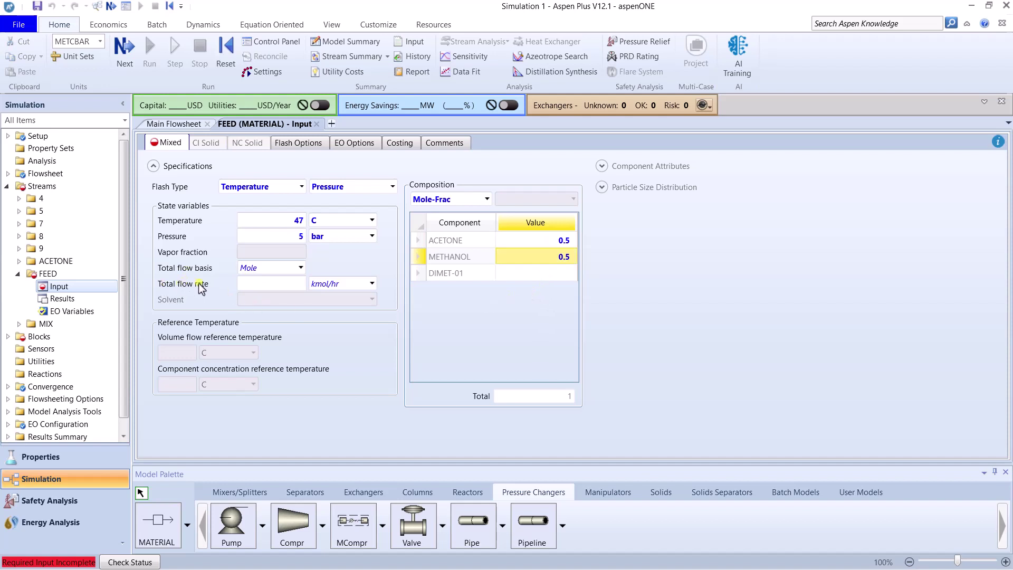
# - Set the FEED total flow rate to 100 kmol/hr and close the stream form
pyautogui.click(266, 283)
pyautogui.write('100')
pyautogui.click(303, 329)
pyautogui.click(317, 123)
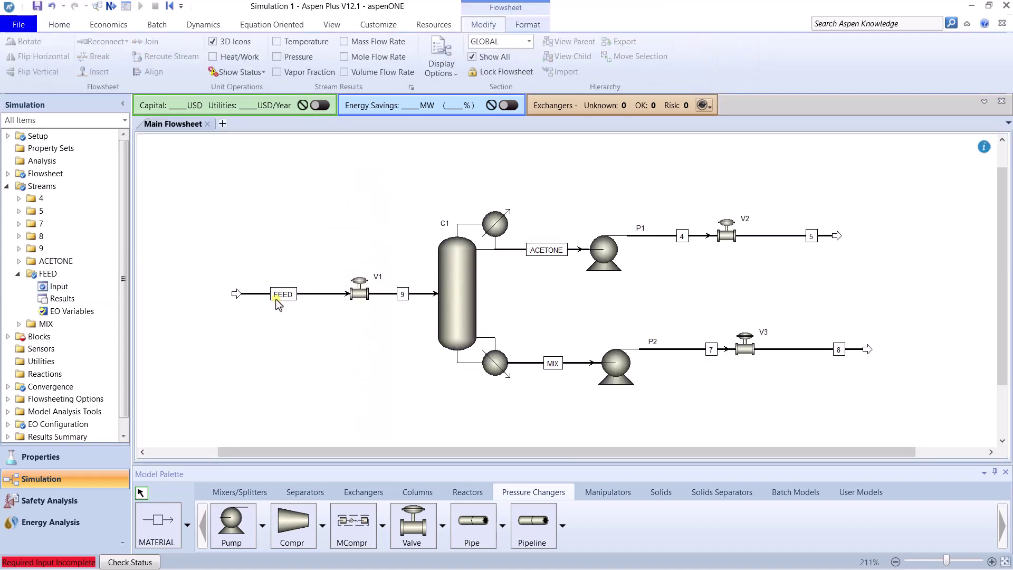
# - Configure valve V1 with Liquid-Only valid phases and a pressure drop of 4 bar, and close its form
pyautogui.doubleClick(358, 291)
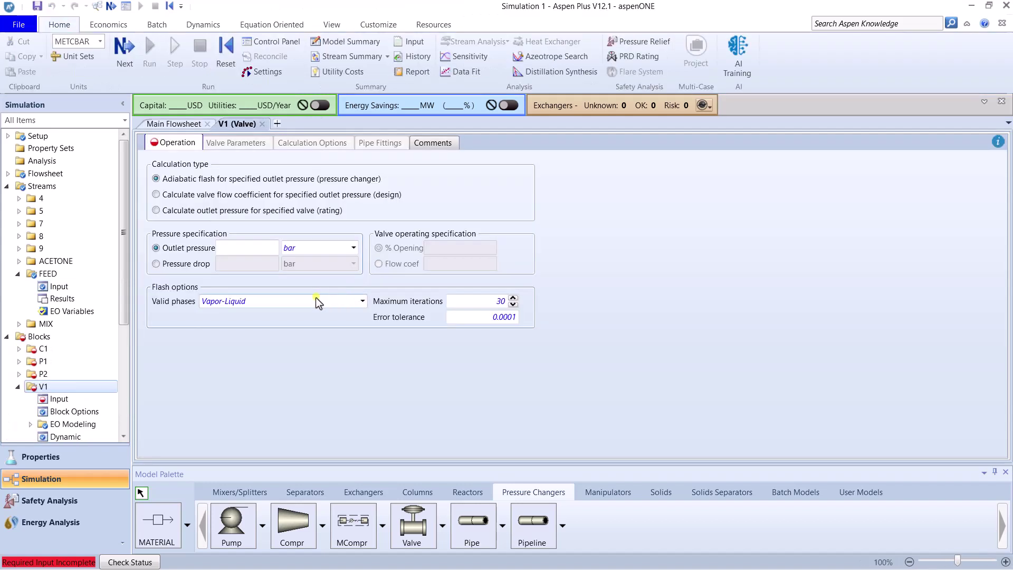
pyautogui.click(330, 303)
pyautogui.click(330, 304)
pyautogui.click(270, 333)
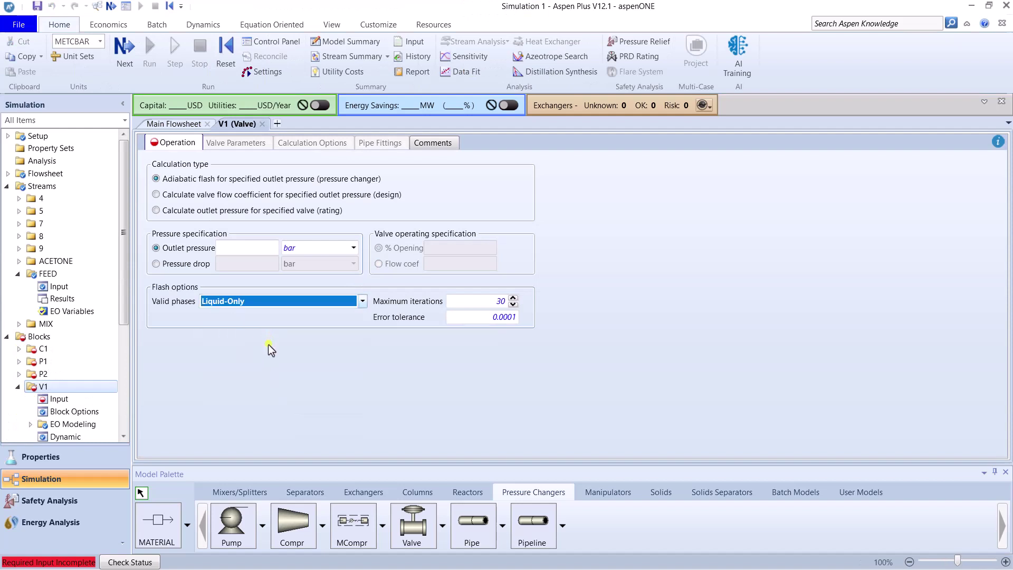
pyautogui.click(190, 265)
pyautogui.click(242, 266)
pyautogui.write('4')
pyautogui.press('Return')
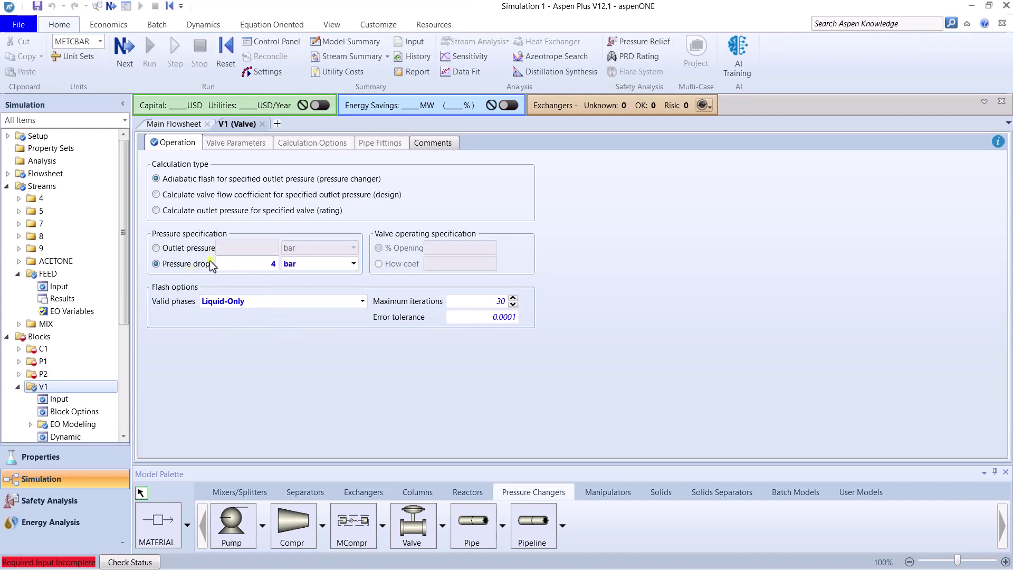
pyautogui.click(262, 124)
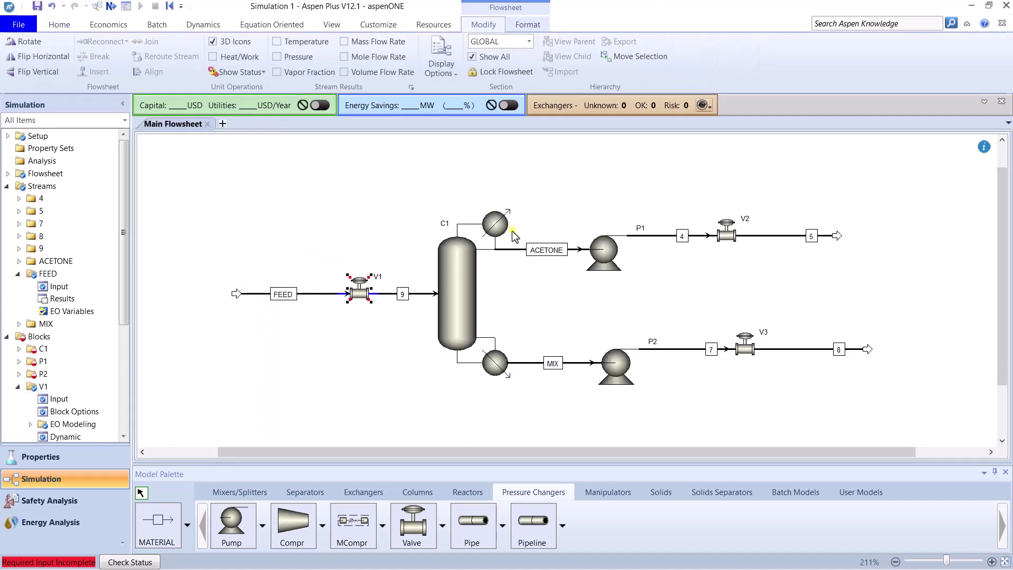
# - Specify pump P1 with a pressure increase of 5 bar and close its form
pyautogui.click(608, 255)
pyautogui.doubleClick(608, 255)
pyautogui.click(169, 232)
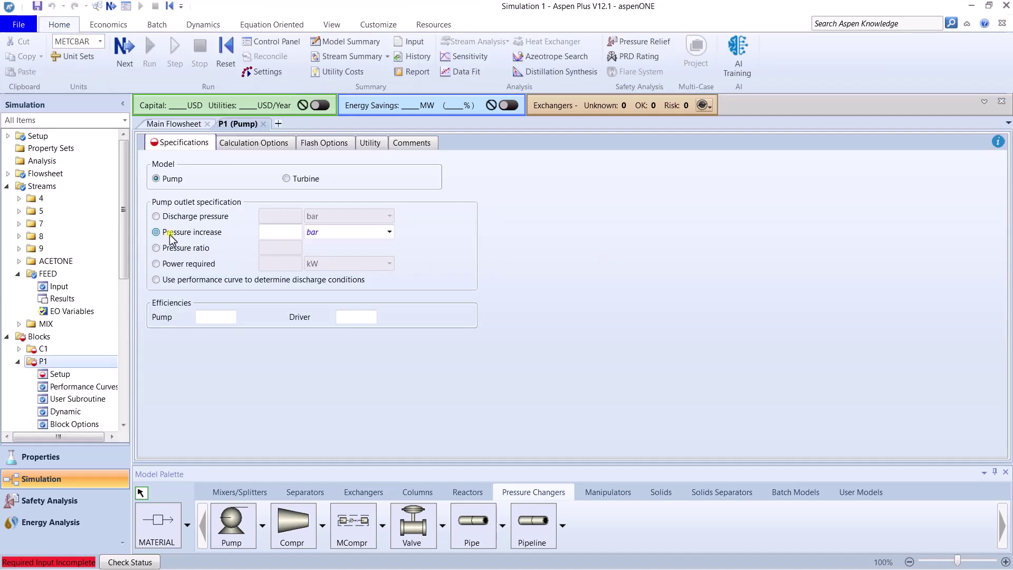
pyautogui.click(284, 236)
pyautogui.write('5')
pyautogui.press('Return')
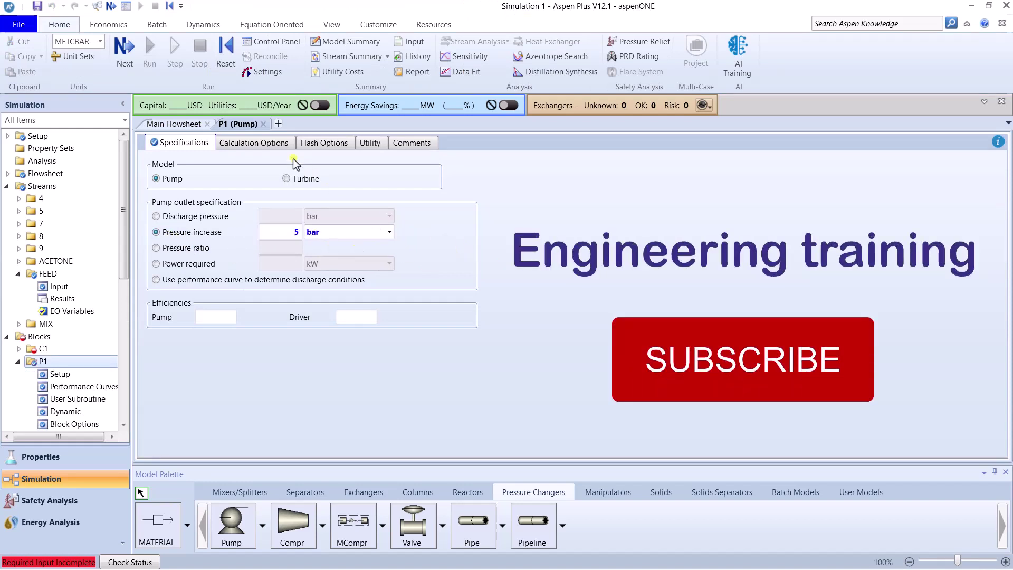
pyautogui.click(263, 124)
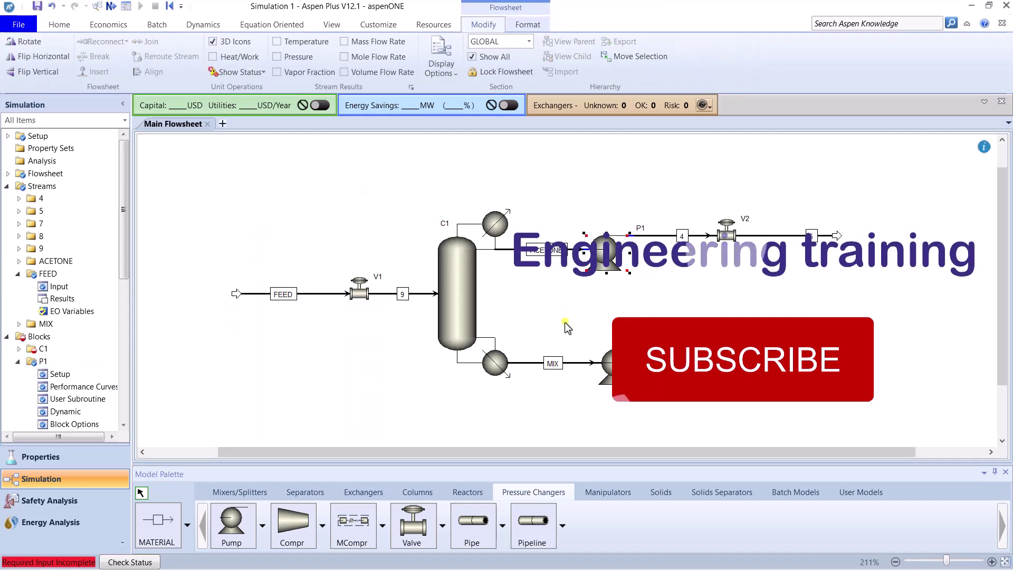
# - Specify pump P2 with a pressure increase of 5 bar and close its form
pyautogui.doubleClick(614, 370)
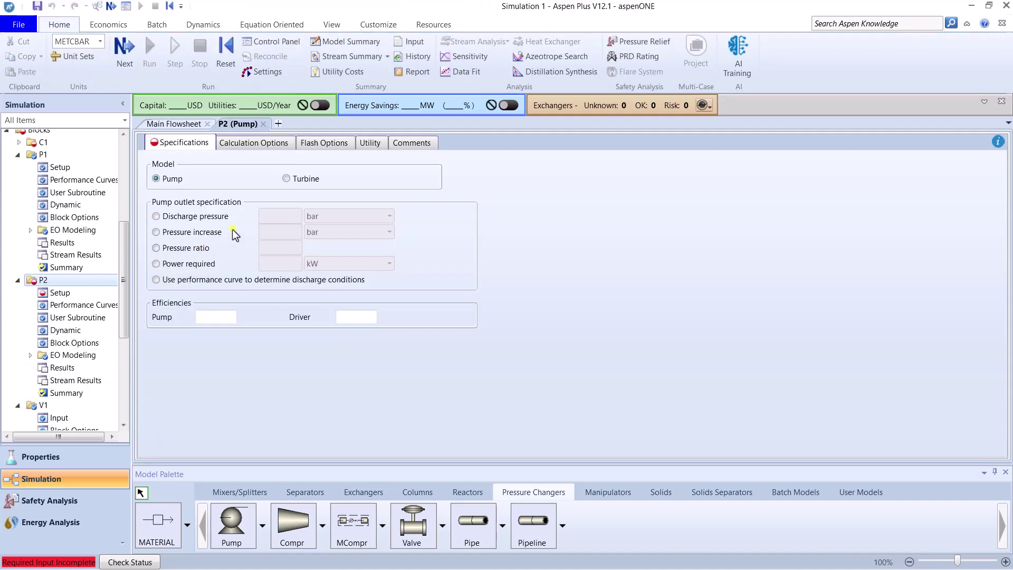
pyautogui.click(200, 232)
pyautogui.click(271, 232)
pyautogui.write('5')
pyautogui.press('Return')
pyautogui.click(265, 124)
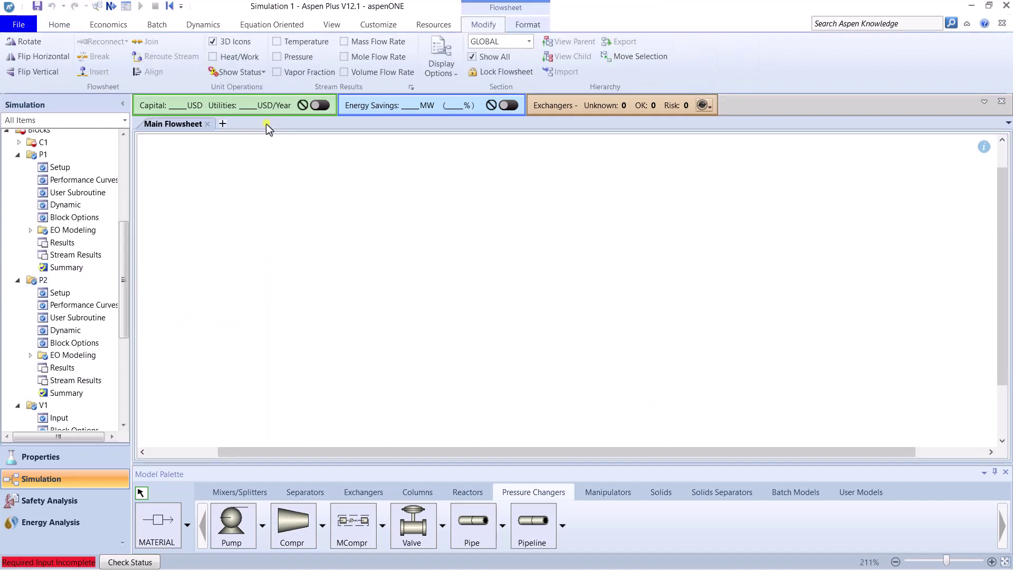
# - Configure valve V2 with a pressure drop of 4 bar and Liquid-Only valid phases, and close its form
pyautogui.click(727, 235)
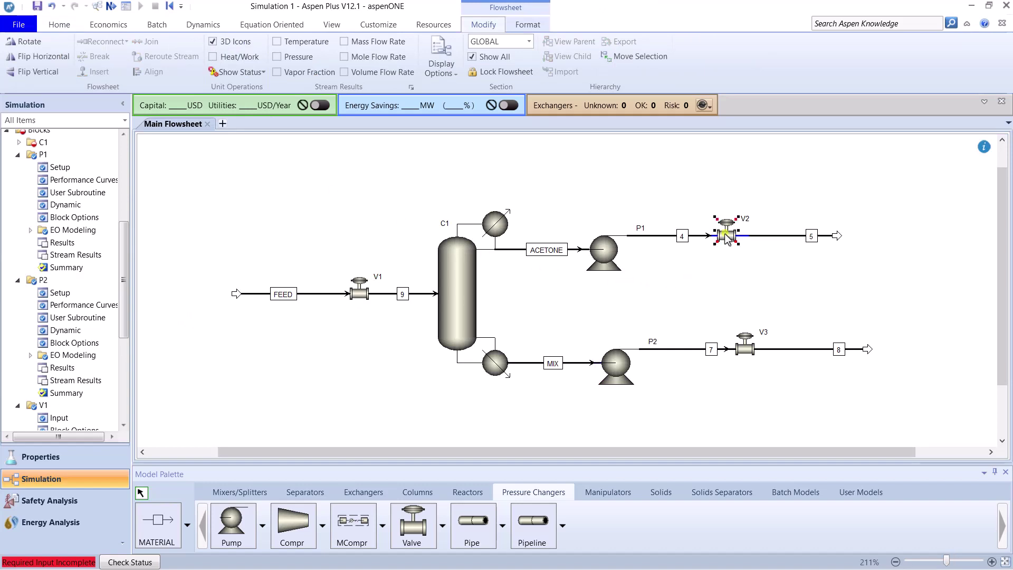
pyautogui.doubleClick(727, 235)
pyautogui.click(205, 263)
pyautogui.click(243, 264)
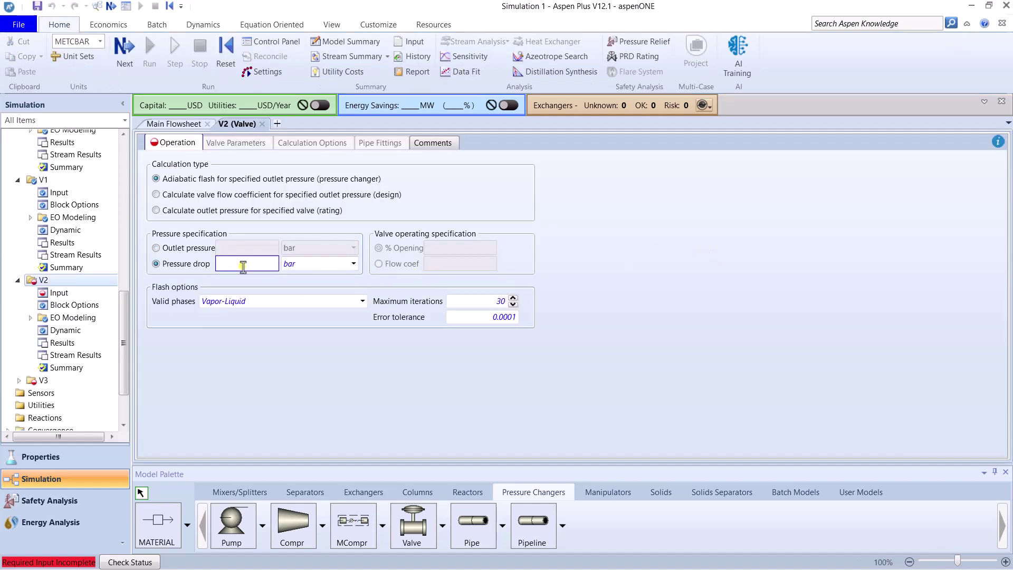
pyautogui.write('4')
pyautogui.click(290, 301)
pyautogui.click(253, 328)
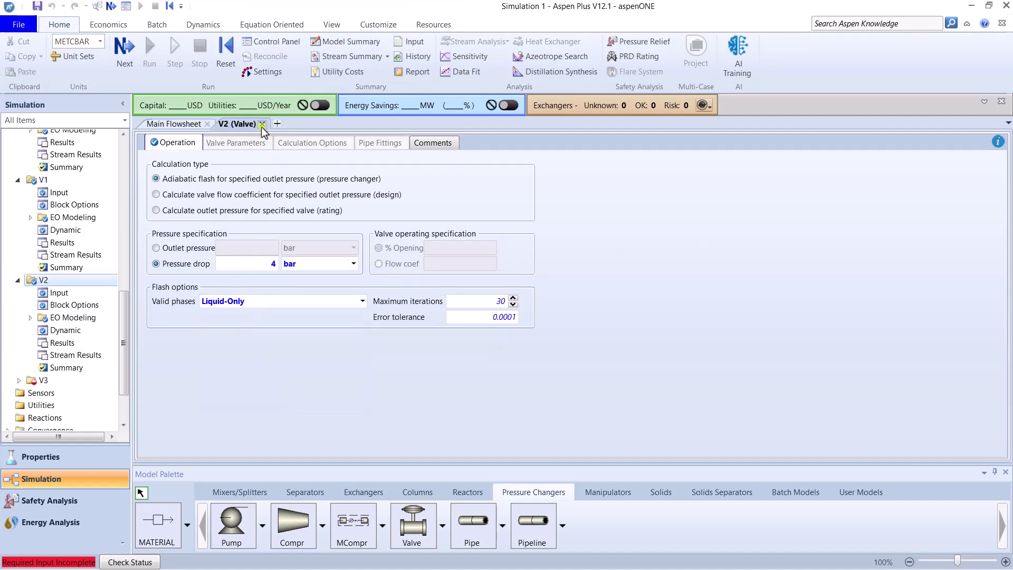
pyautogui.click(262, 124)
# - Configure valve V3 with a pressure drop of 4 bar and Liquid-Only valid phases, and close its form
pyautogui.doubleClick(745, 348)
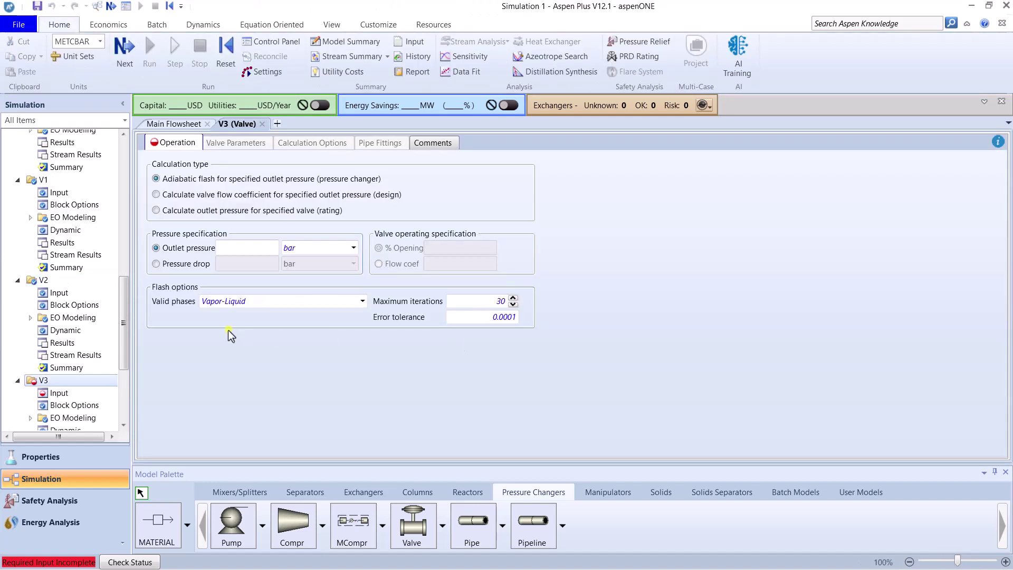
pyautogui.click(203, 264)
pyautogui.write('4')
pyautogui.click(287, 303)
pyautogui.click(276, 330)
pyautogui.click(263, 360)
pyautogui.click(263, 124)
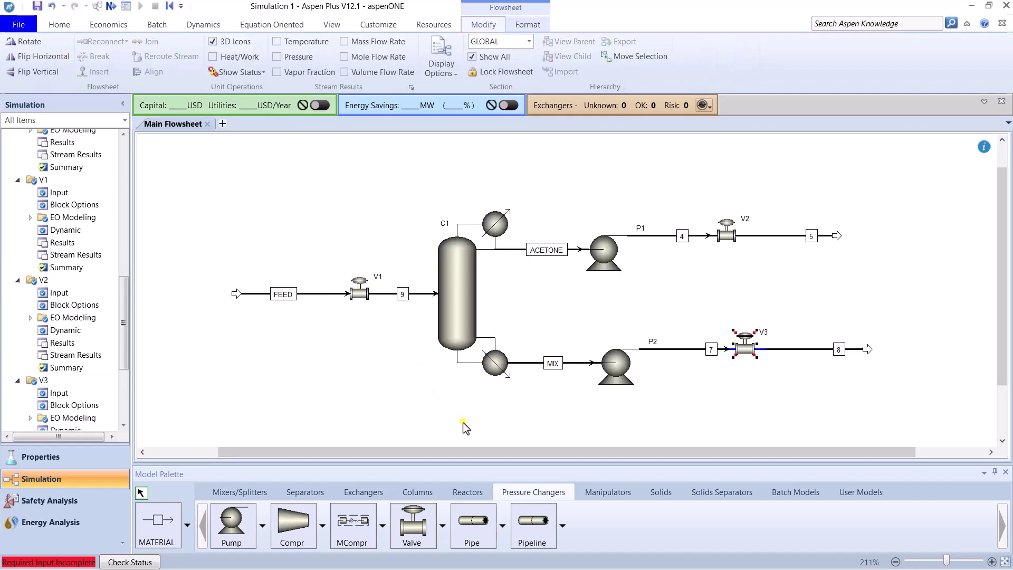
# - Configure column C1 with 37 stages and a Total condenser
pyautogui.click(452, 289)
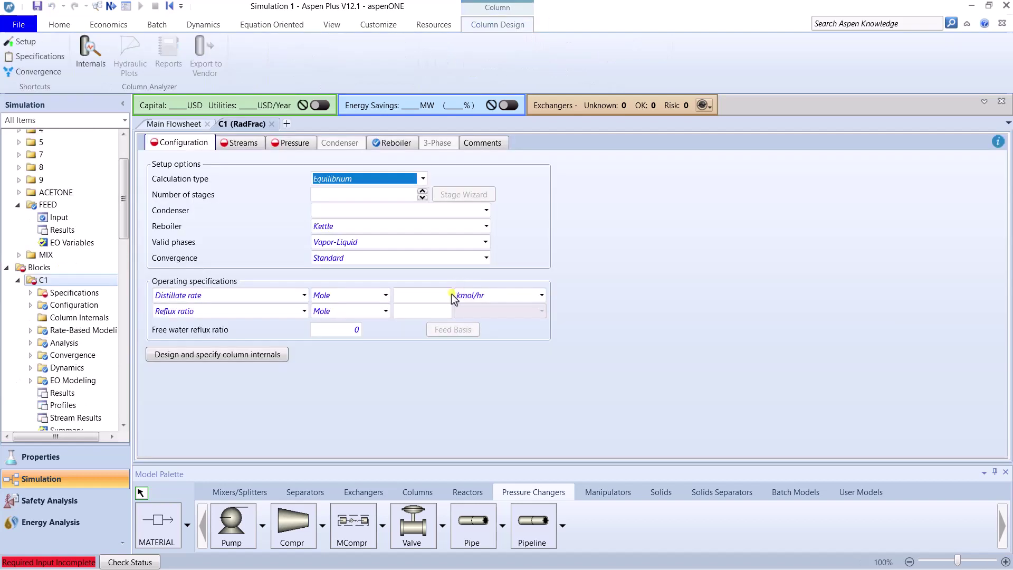
pyautogui.click(340, 195)
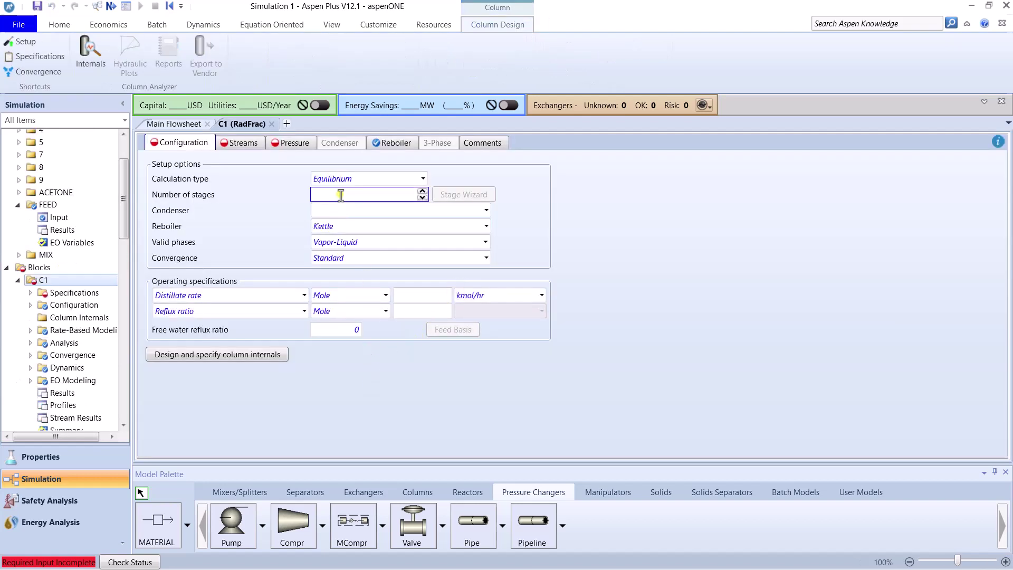
pyautogui.write('37')
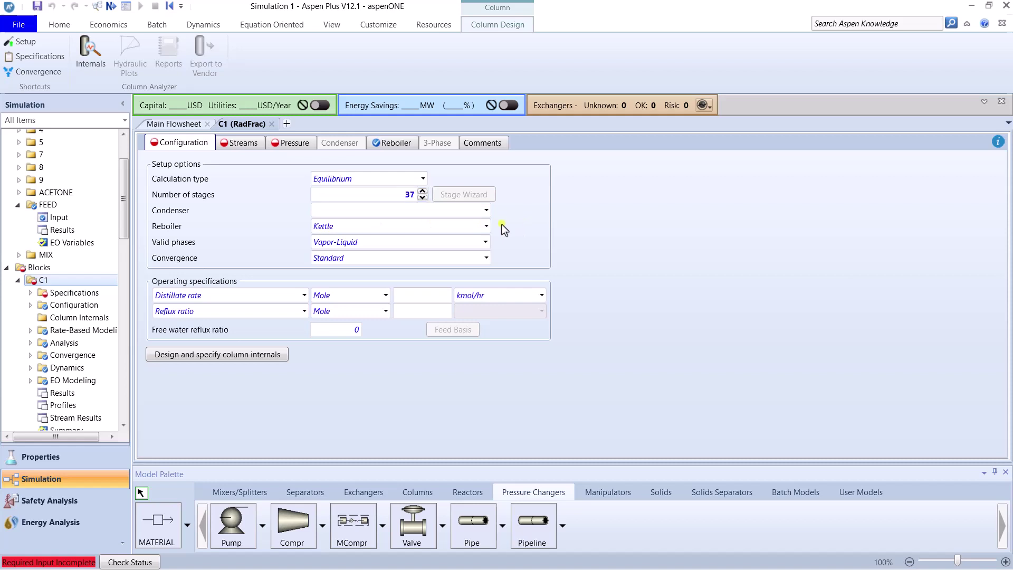
pyautogui.click(486, 210)
pyautogui.click(421, 224)
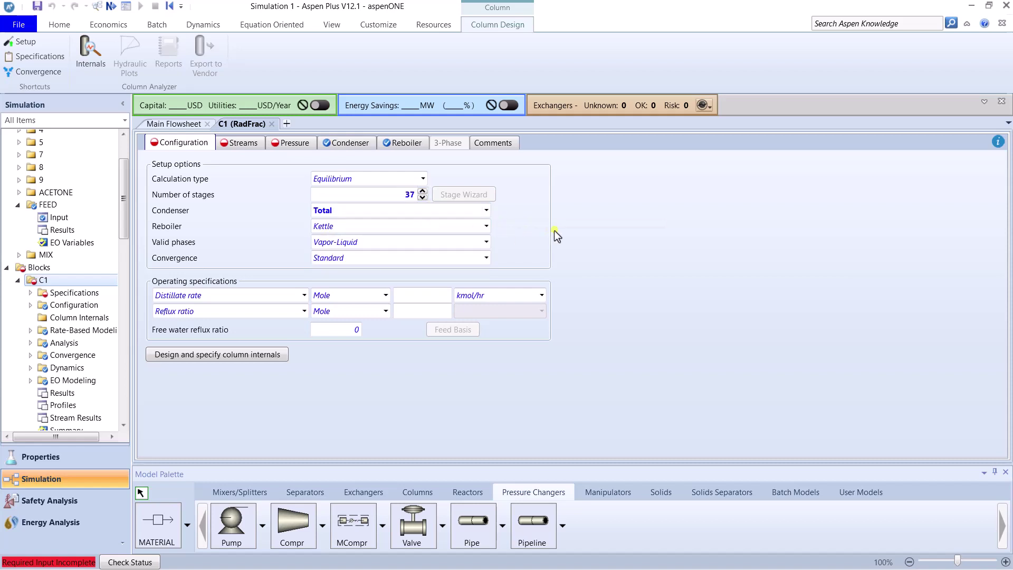
# - Set column C1's mole distillate rate to 50 kmol/hr and its mole reflux ratio to 1
pyautogui.write('50')
pyautogui.click(565, 357)
pyautogui.click(424, 310)
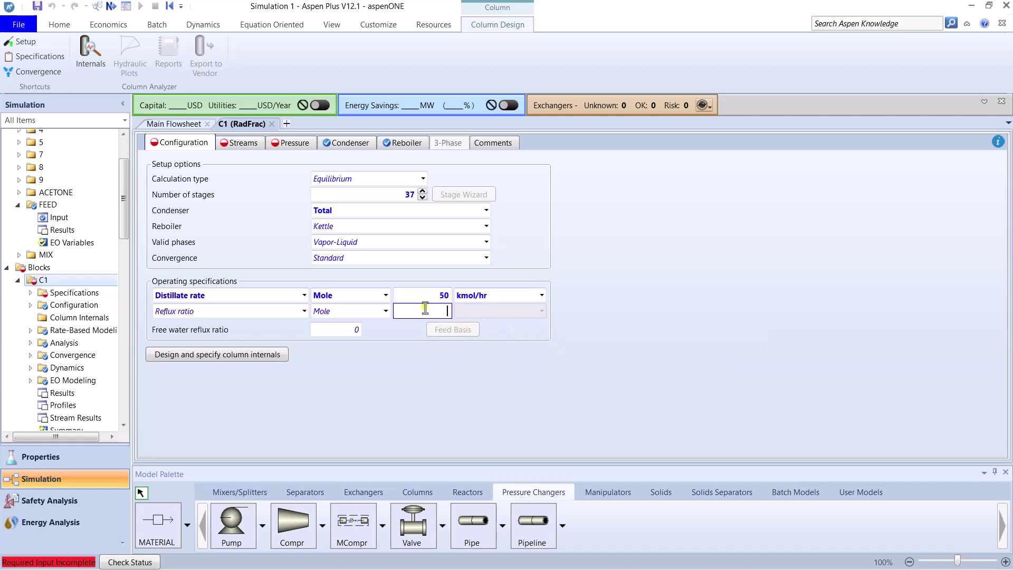
pyautogui.write('1')
pyautogui.click(414, 354)
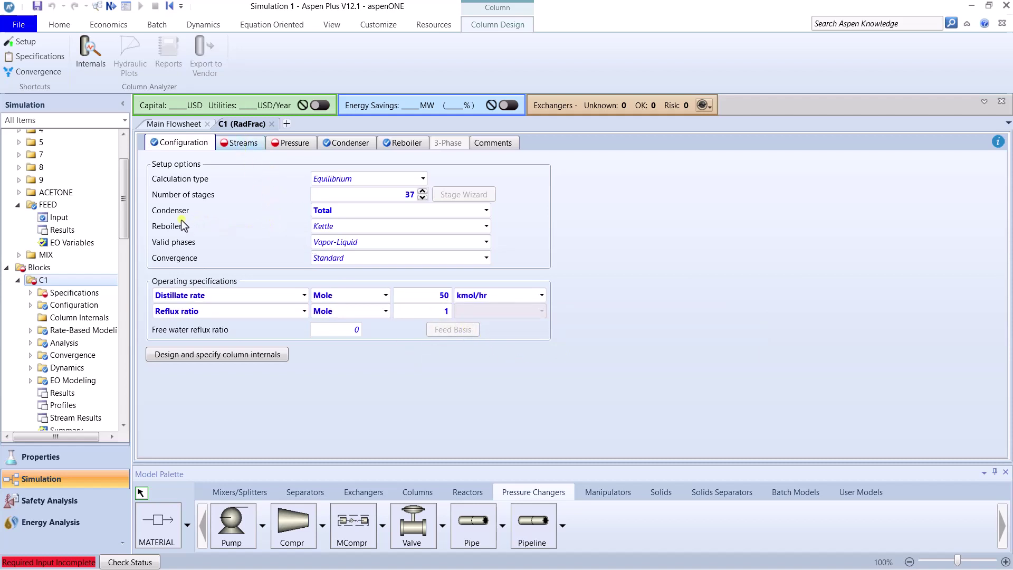
# - Set the feed stage of column C1 to 24
pyautogui.press('F4')
pyautogui.click(250, 199)
pyautogui.write('24')
pyautogui.press('Return')
# - Set column C1's condenser pressure to 1 bar and its column pressure drop to 1 bar
pyautogui.click(278, 147)
pyautogui.click(310, 199)
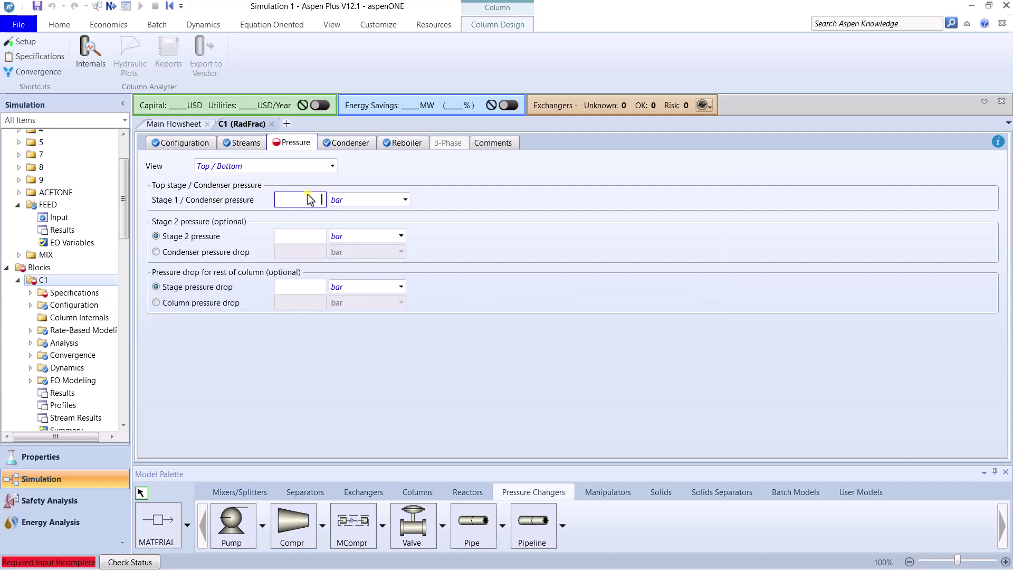
pyautogui.write('1')
pyautogui.press('Return')
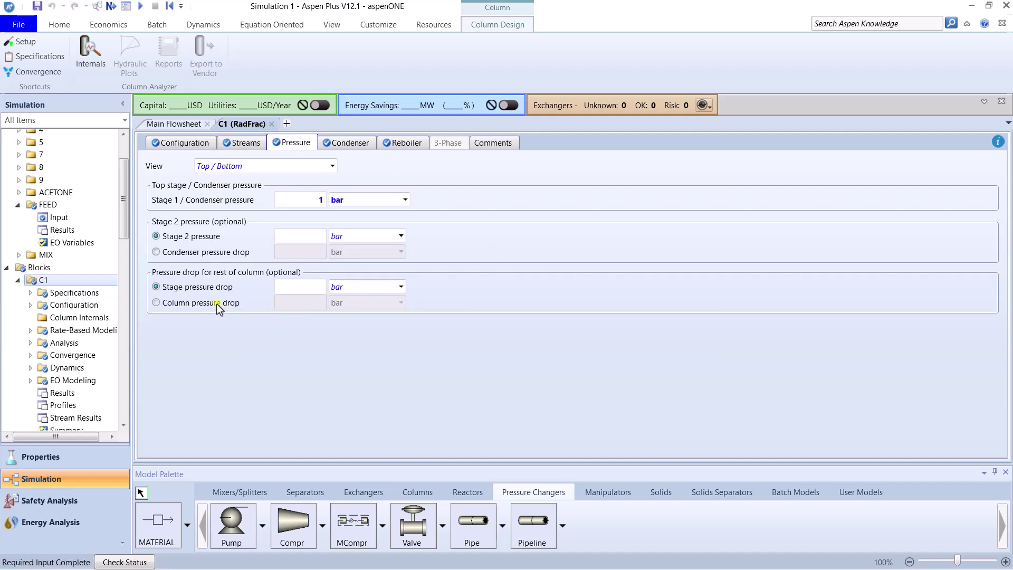
pyautogui.click(156, 303)
pyautogui.click(316, 301)
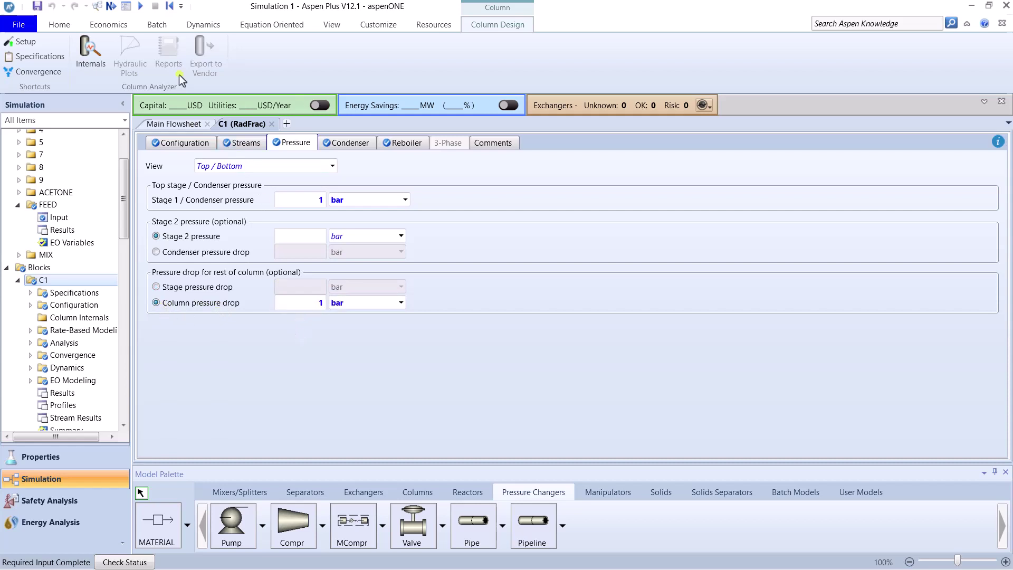
# - Run the simulation and read the warning message for column C1
pyautogui.click(140, 6)
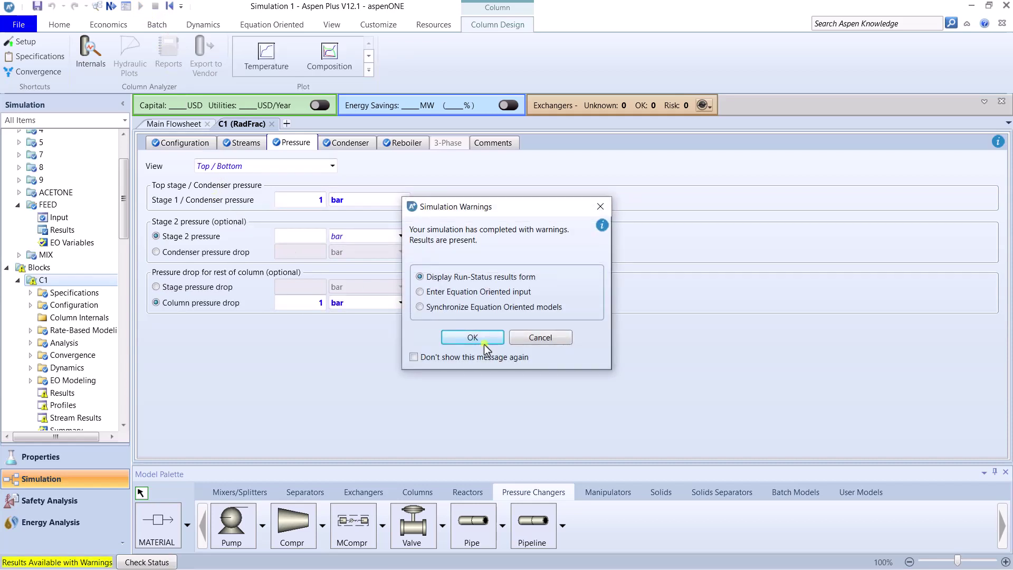
pyautogui.click(482, 338)
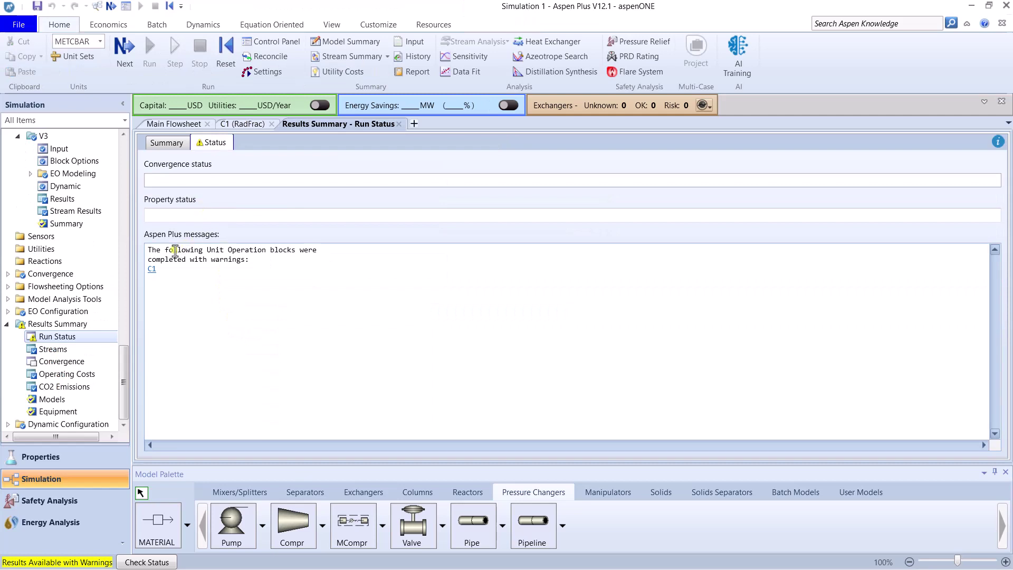
pyautogui.click(153, 272)
pyautogui.moveTo(195, 250); pyautogui.dragTo(343, 253)
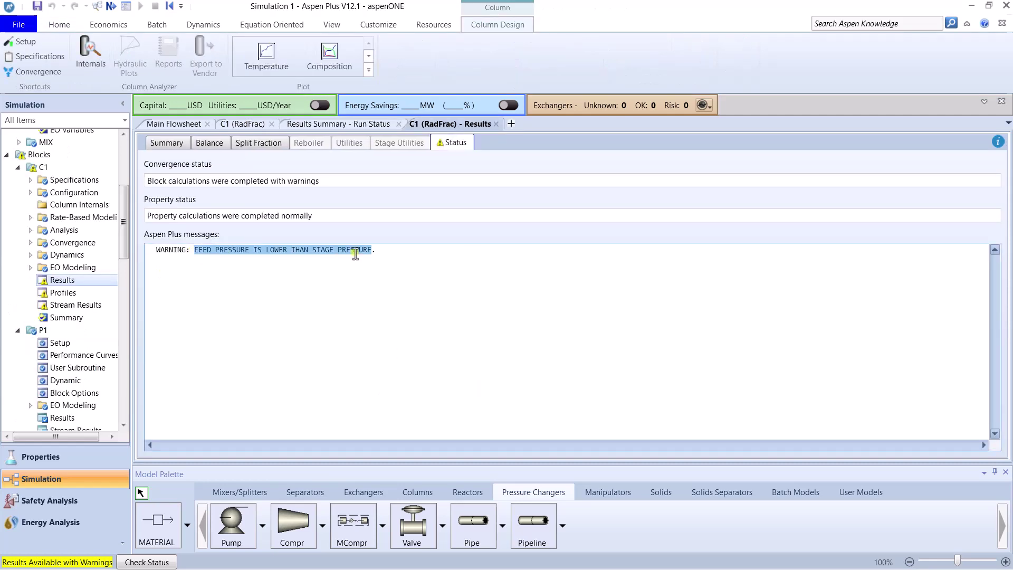
# - Return to the main flowsheet and close the C1 input, run status and C1 results forms
pyautogui.click(196, 124)
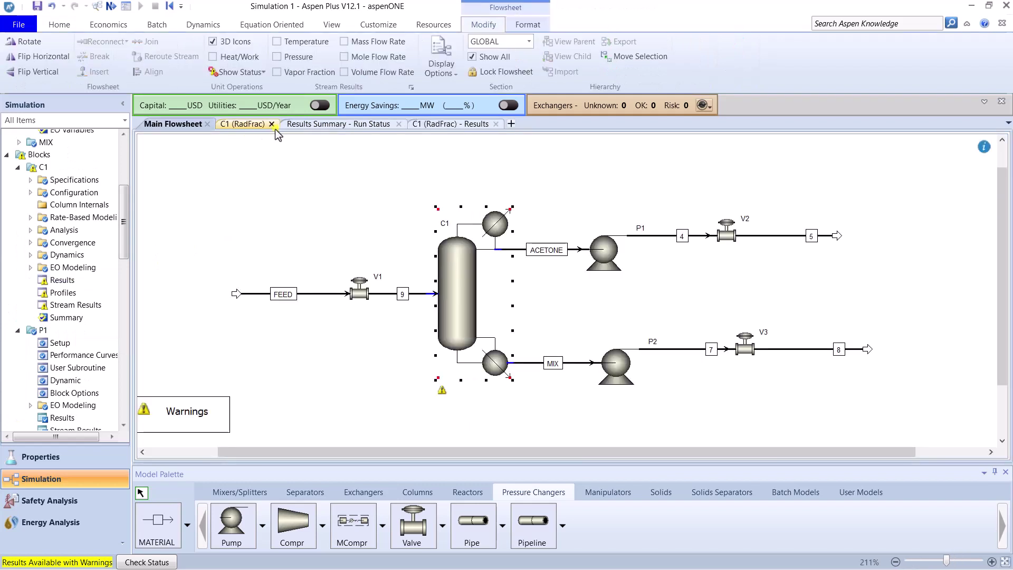
pyautogui.click(272, 124)
pyautogui.click(334, 125)
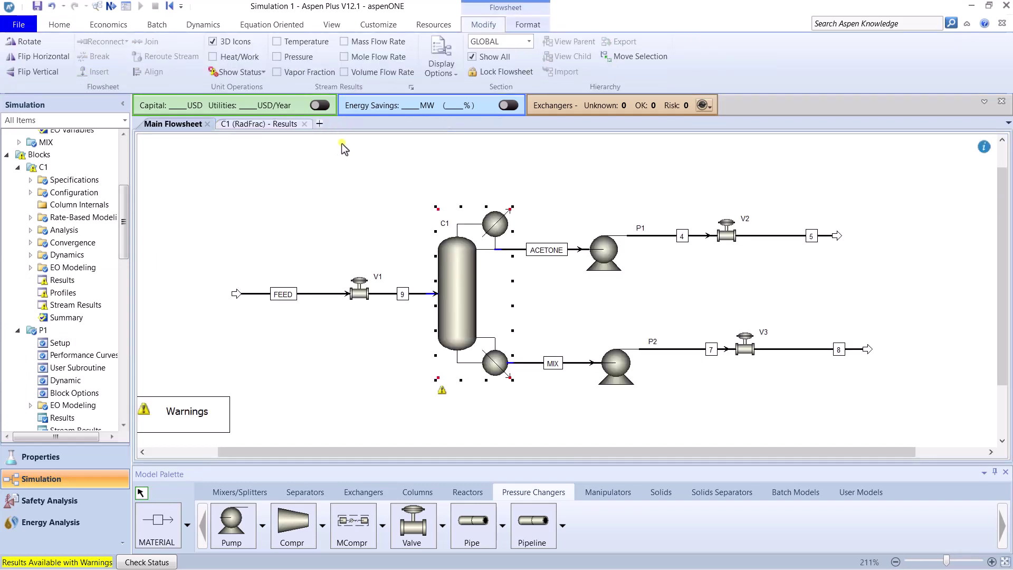
pyautogui.click(303, 124)
# - Open column C1's stage profiles and copy the pressure of feed stage 24
pyautogui.rightClick(452, 265)
pyautogui.click(489, 295)
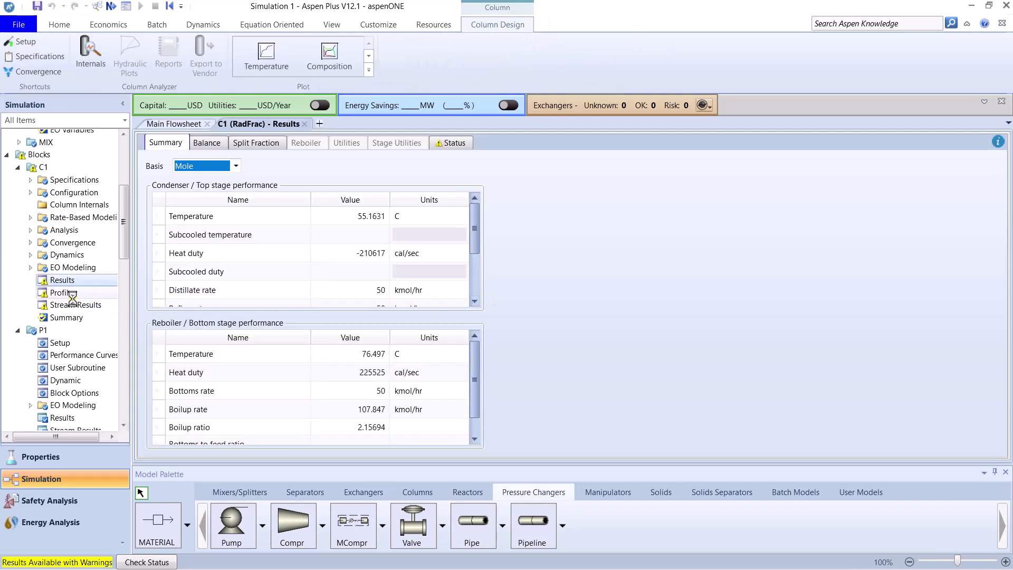
pyautogui.click(72, 294)
pyautogui.scroll(-1, 263, 294)
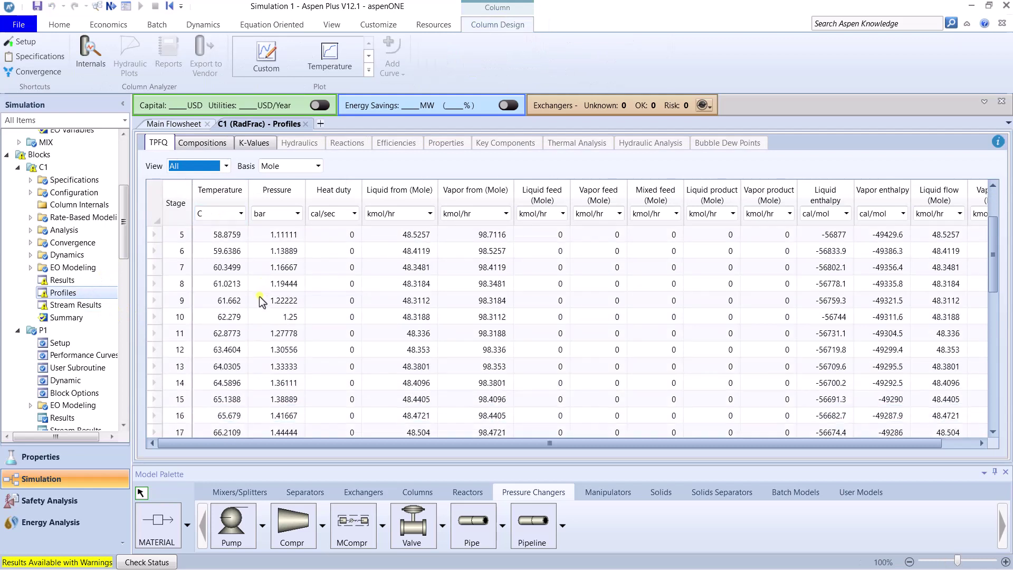
pyautogui.scroll(-2, 216, 323)
pyautogui.click(187, 416)
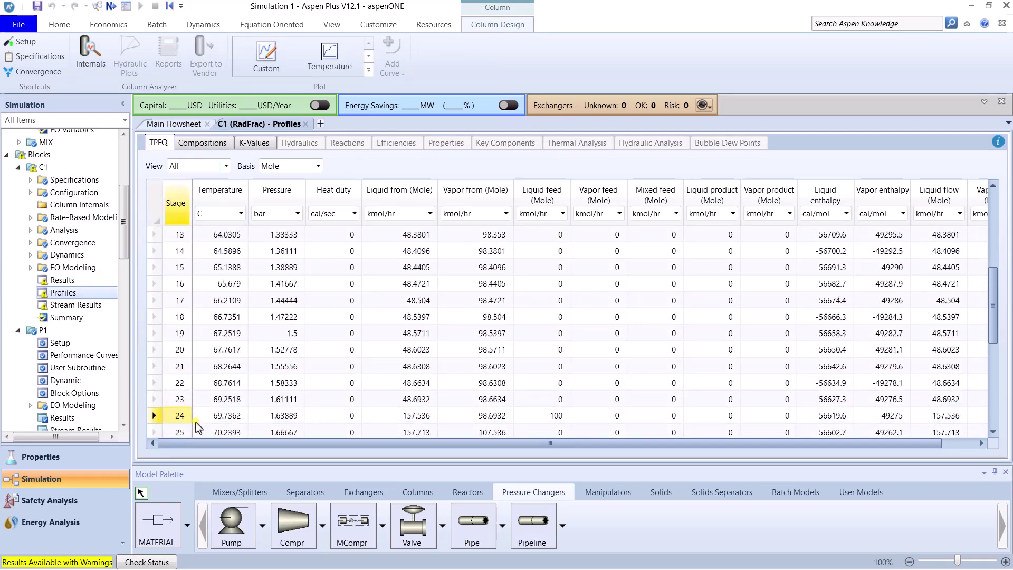
pyautogui.click(269, 418)
pyautogui.rightClick(288, 418)
pyautogui.click(304, 425)
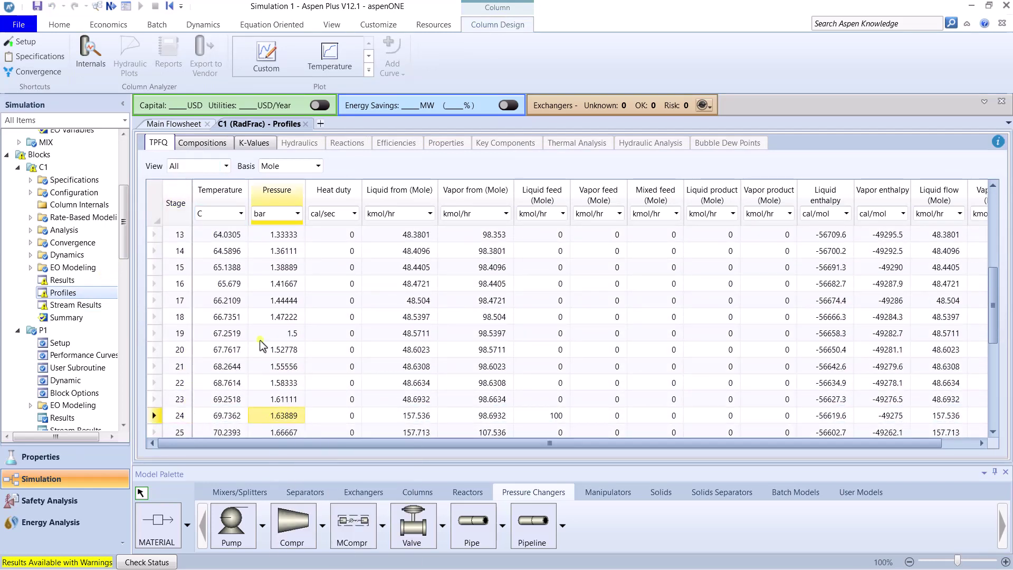
# - Respecify valve V1 by an outlet pressure of 1.63889 bar and rerun the simulation from the flowsheet
pyautogui.click(174, 125)
pyautogui.doubleClick(369, 290)
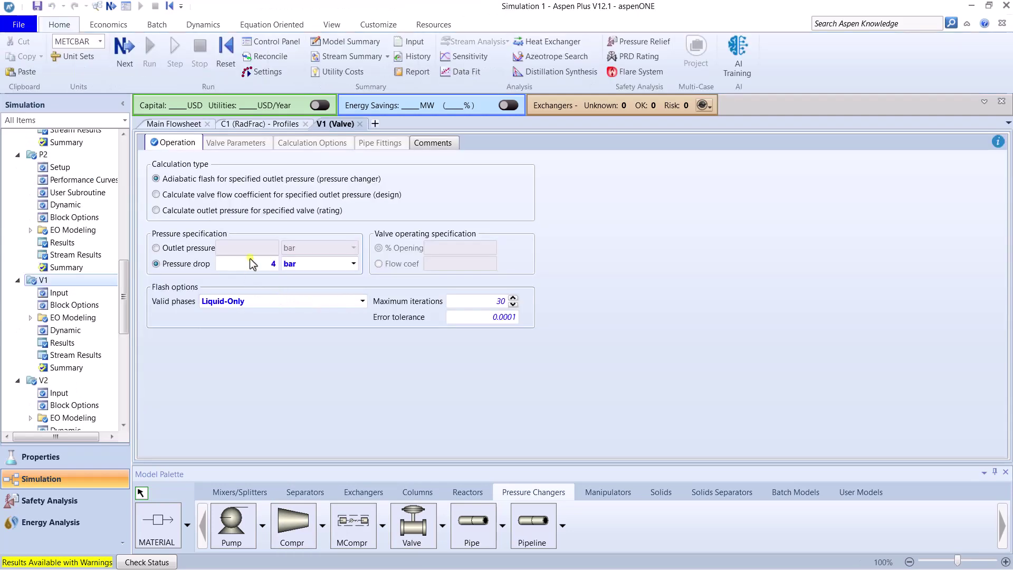
pyautogui.click(185, 251)
pyautogui.click(256, 248)
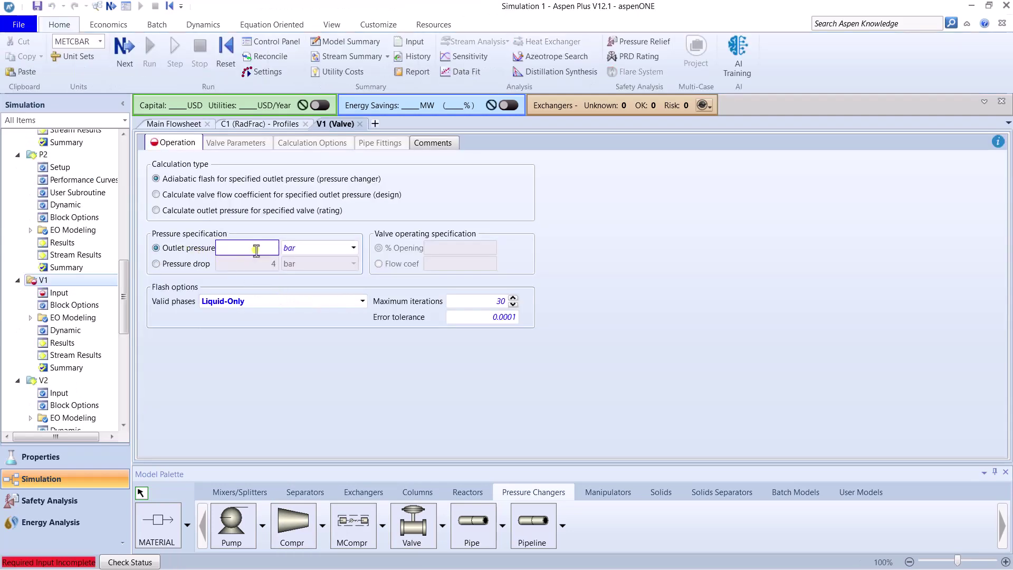
pyautogui.press('Return')
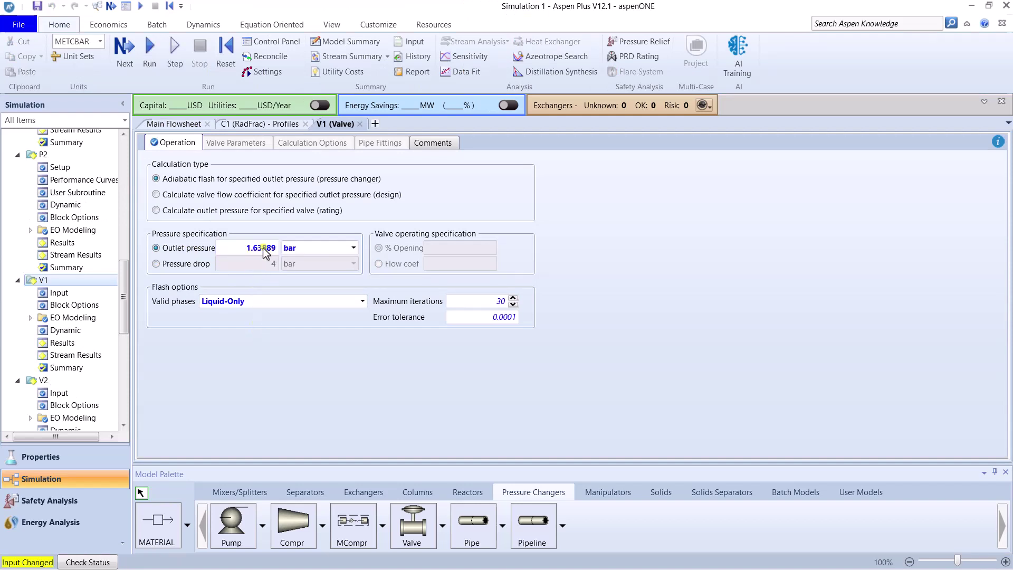
pyautogui.click(182, 124)
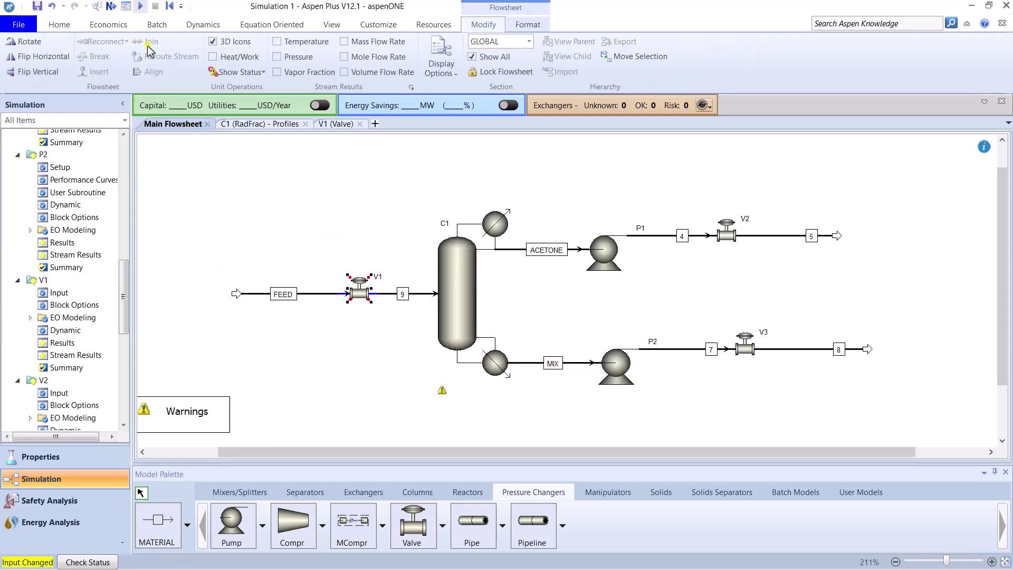
pyautogui.click(140, 6)
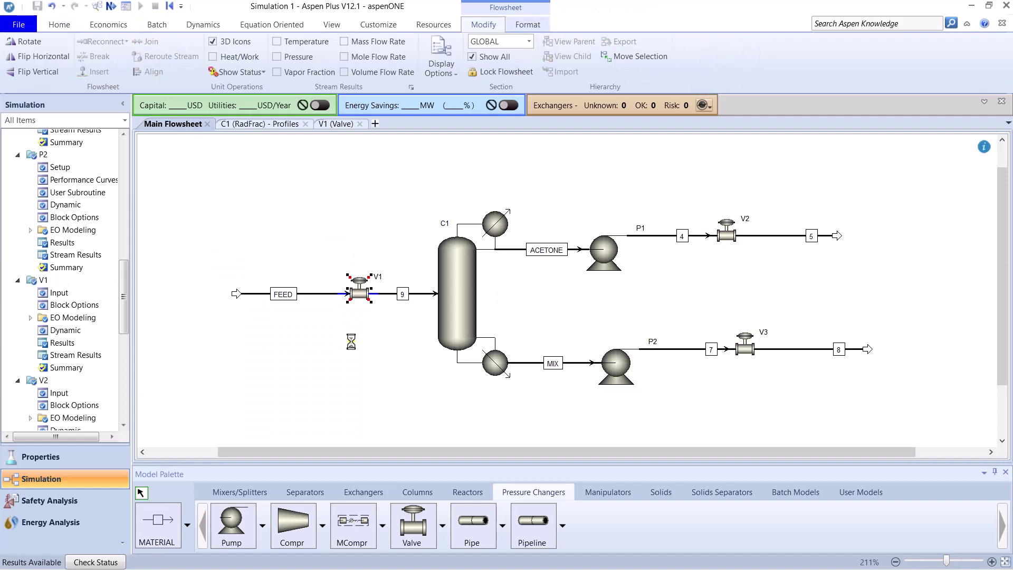
# - Examine the acetone mole fraction in stream 5's results, and close the open forms
pyautogui.hscroll(1, 916, 450)
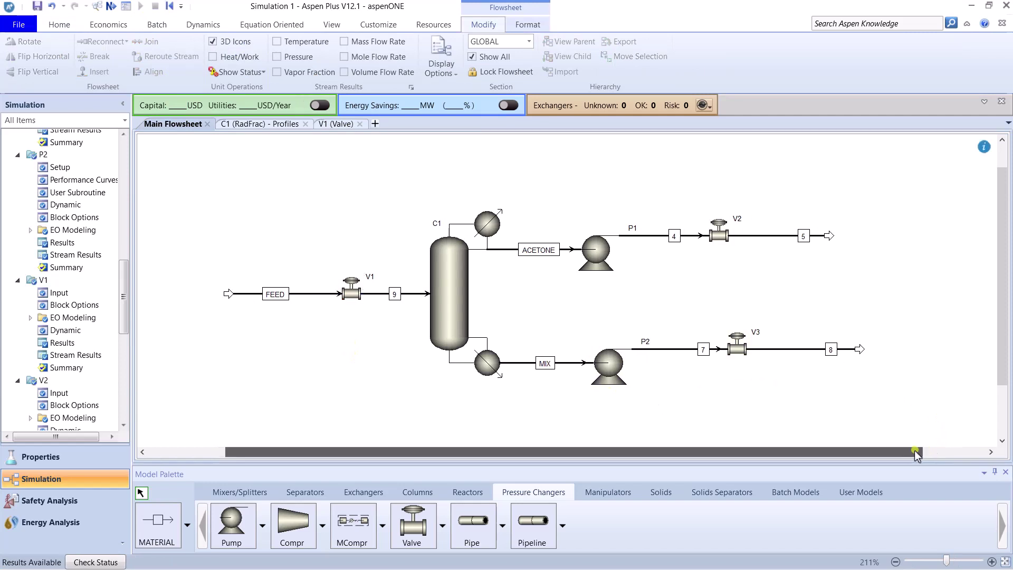
pyautogui.rightClick(825, 236)
pyautogui.click(839, 260)
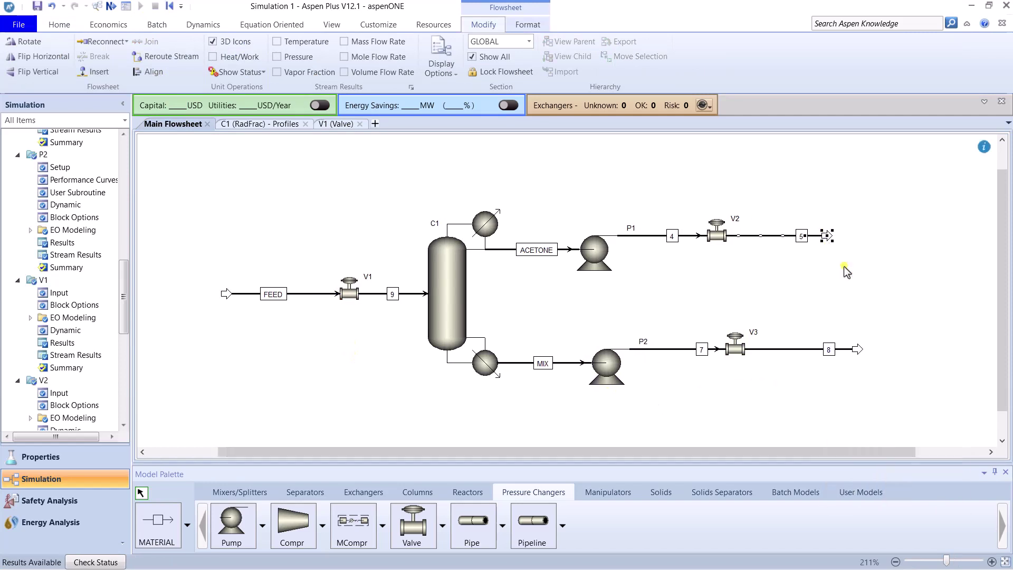
pyautogui.scroll(-4, 368, 384)
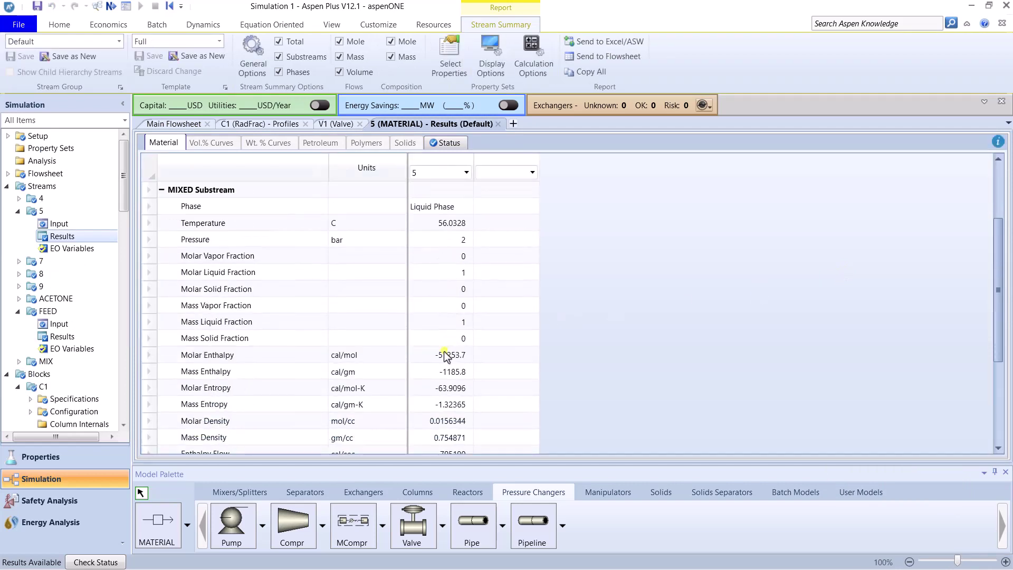
pyautogui.scroll(-1, 368, 385)
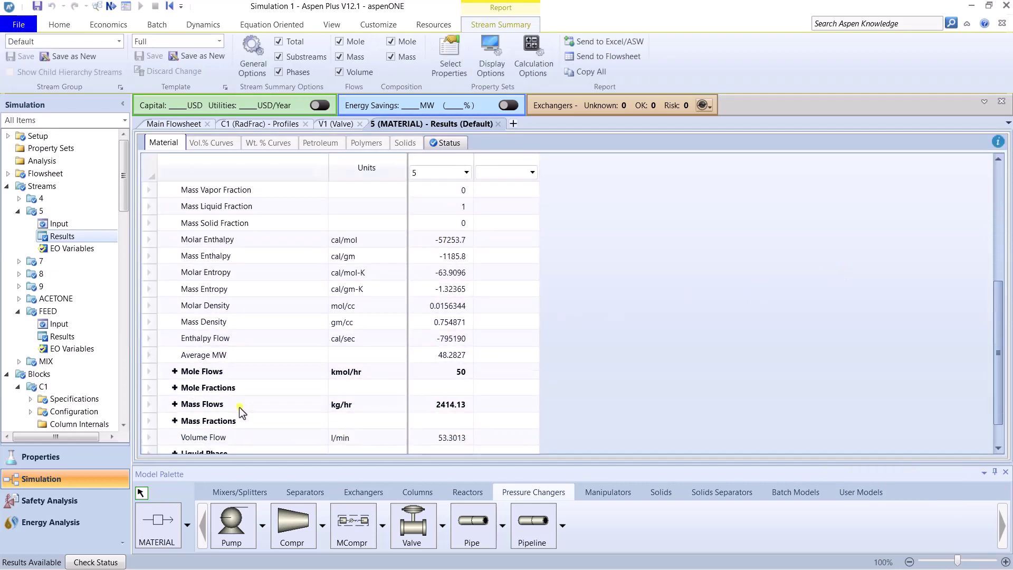
pyautogui.click(175, 388)
pyautogui.click(452, 406)
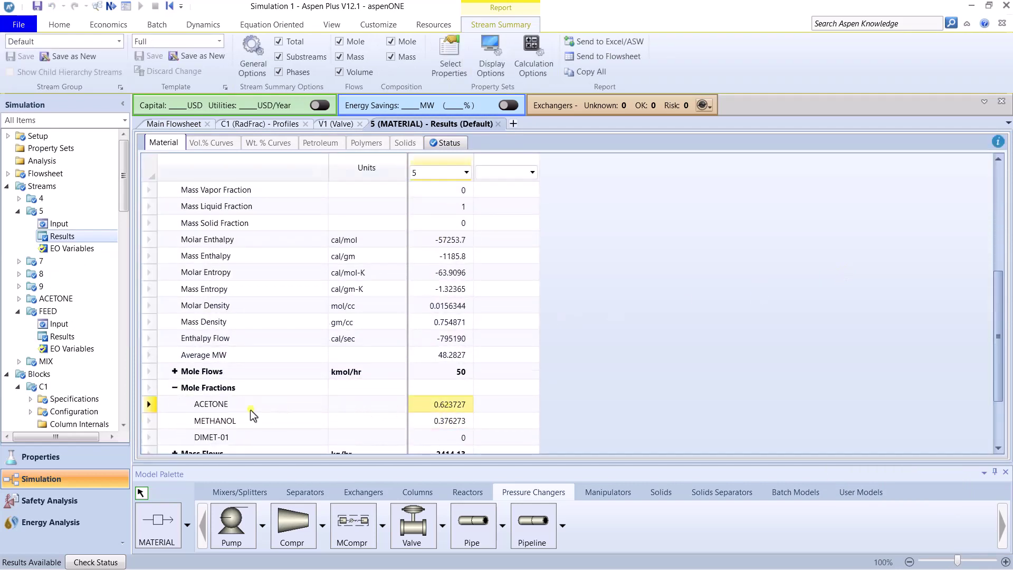
pyautogui.click(230, 405)
pyautogui.click(441, 406)
pyautogui.click(498, 125)
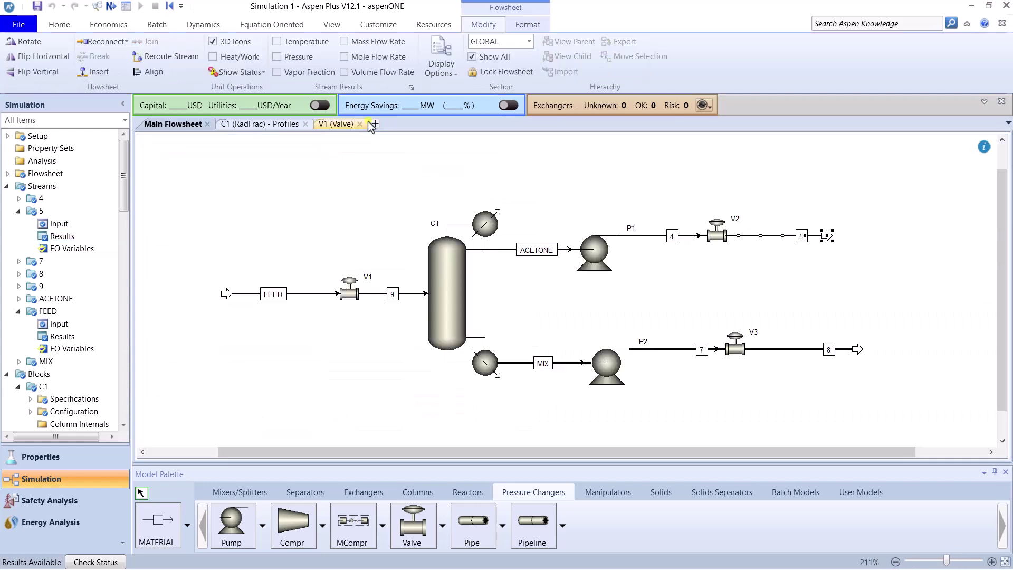
pyautogui.click(305, 124)
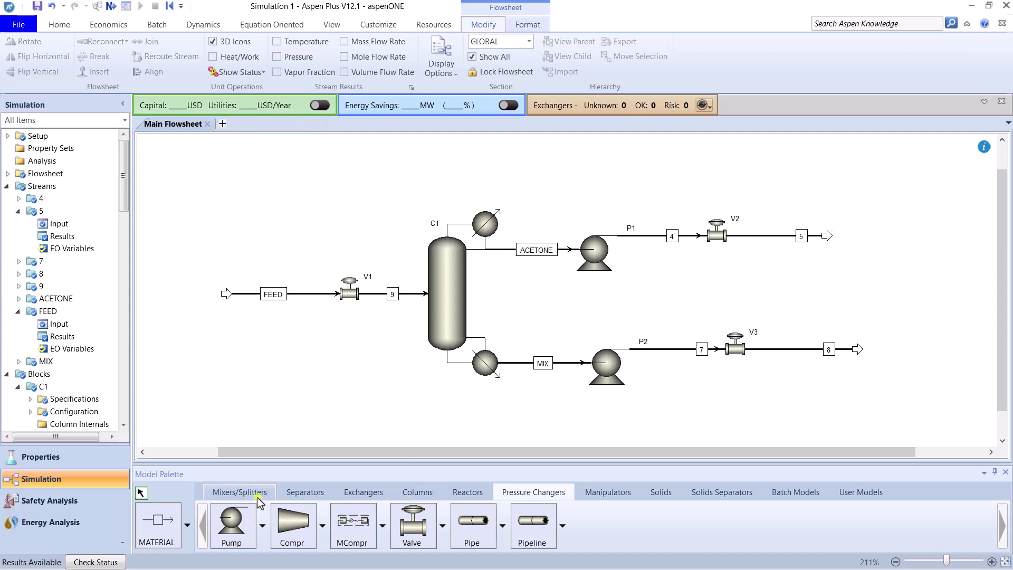
# - Place a Mixer block above the FEED stream, upstream of column C1
pyautogui.click(240, 492)
pyautogui.click(232, 522)
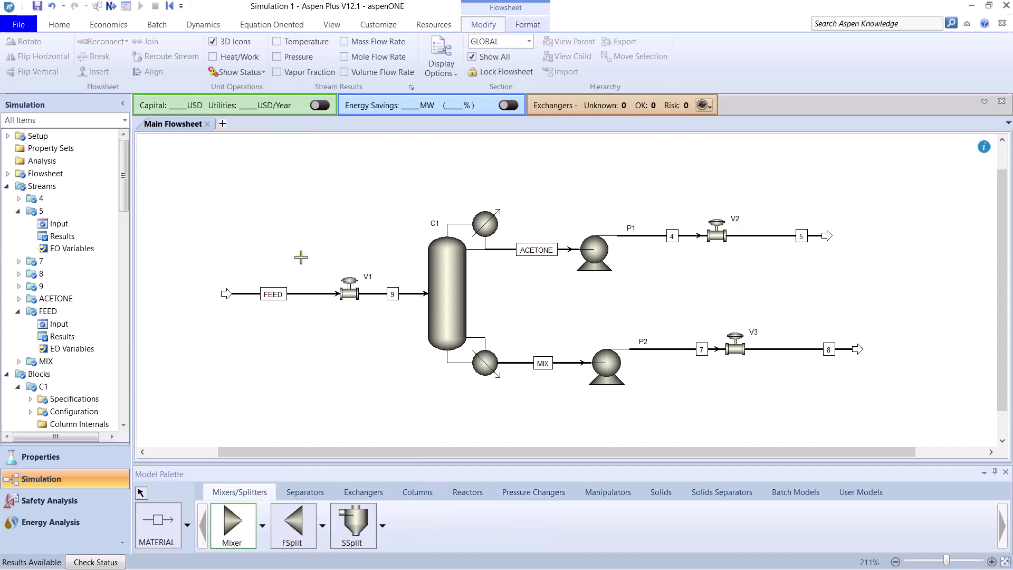
pyautogui.click(288, 239)
pyautogui.click(174, 528)
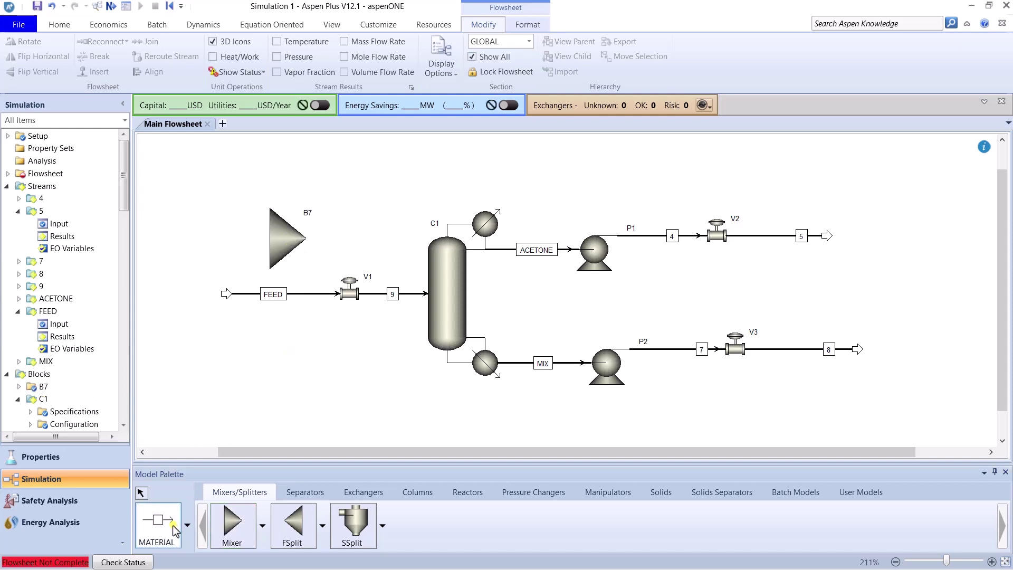
pyautogui.rightClick(160, 244)
# - Place a Valve block upstream of the new mixer and align it with the mixer
pyautogui.click(533, 492)
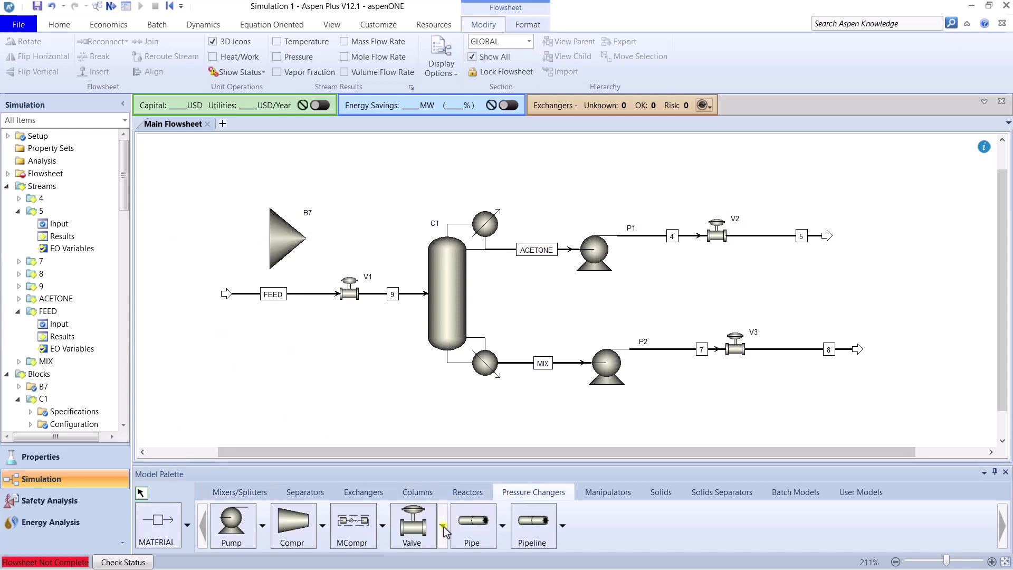
pyautogui.click(410, 526)
pyautogui.click(220, 222)
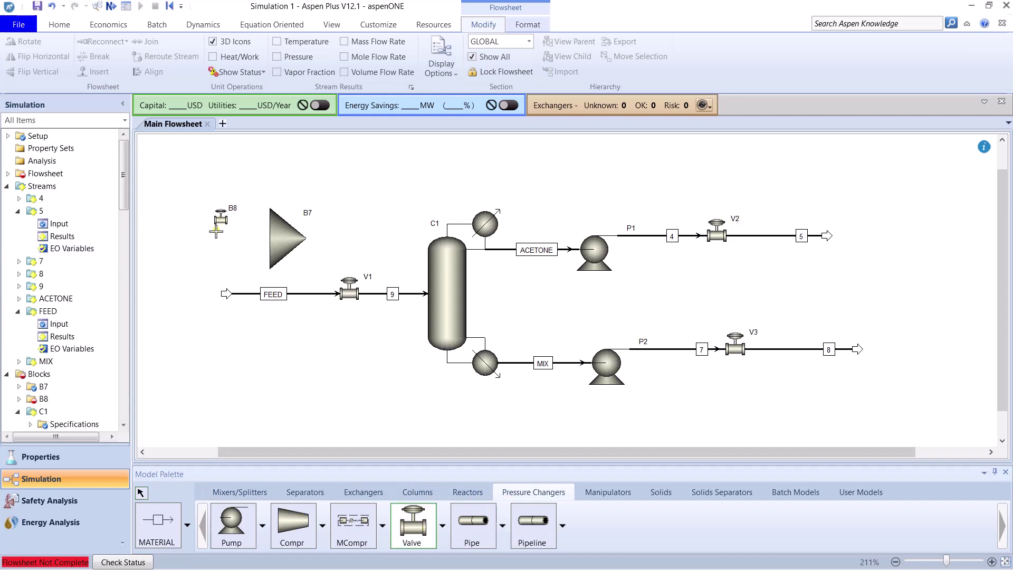
pyautogui.moveTo(220, 227); pyautogui.dragTo(201, 242)
pyautogui.moveTo(228, 452); pyautogui.dragTo(169, 452)
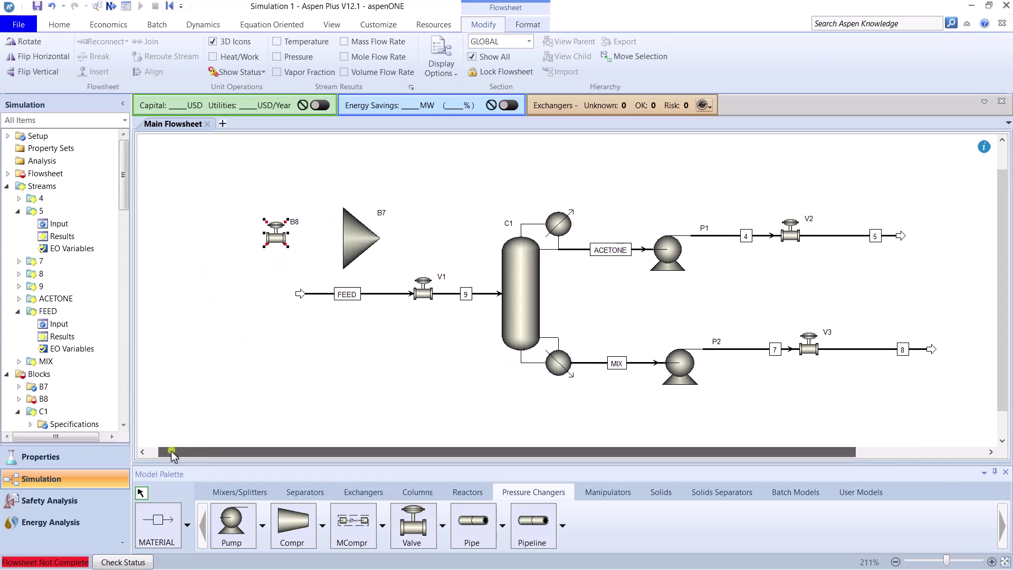
# - Shift the new upstream valve further away from mixer B7 and rename it V5
pyautogui.moveTo(285, 235); pyautogui.dragTo(279, 236)
pyautogui.click(273, 223)
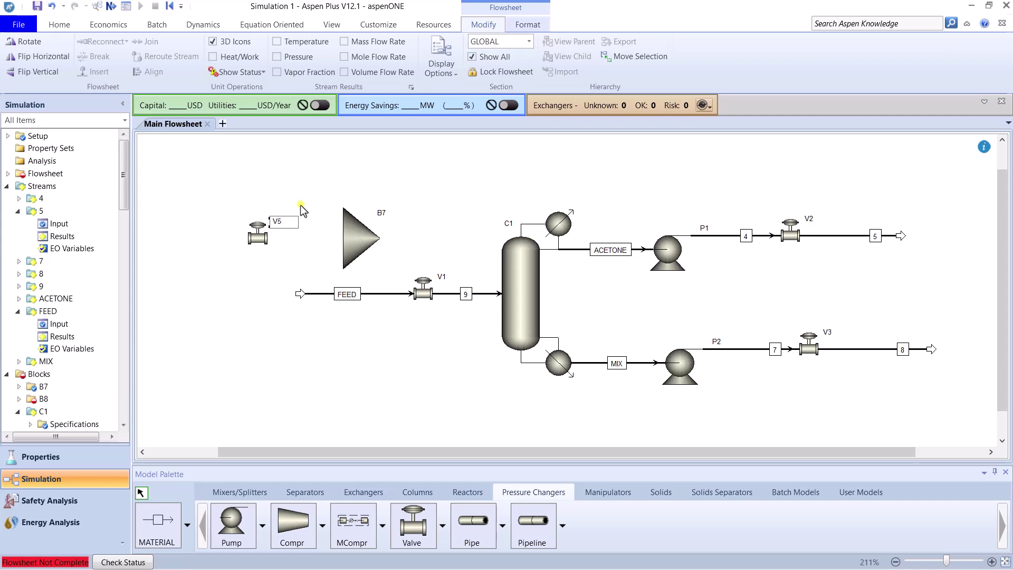
pyautogui.press('Return')
pyautogui.click(254, 294)
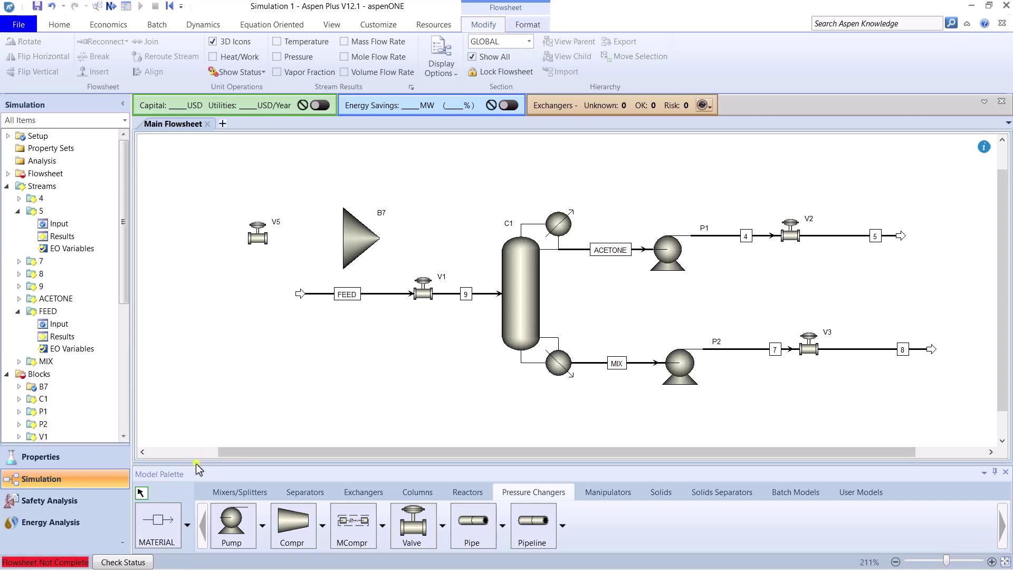
# - Draw material streams for an inlet into V5, from V5 to mixer B7, and from B7 to column C1's feed port
pyautogui.click(156, 524)
pyautogui.click(238, 240)
pyautogui.click(160, 239)
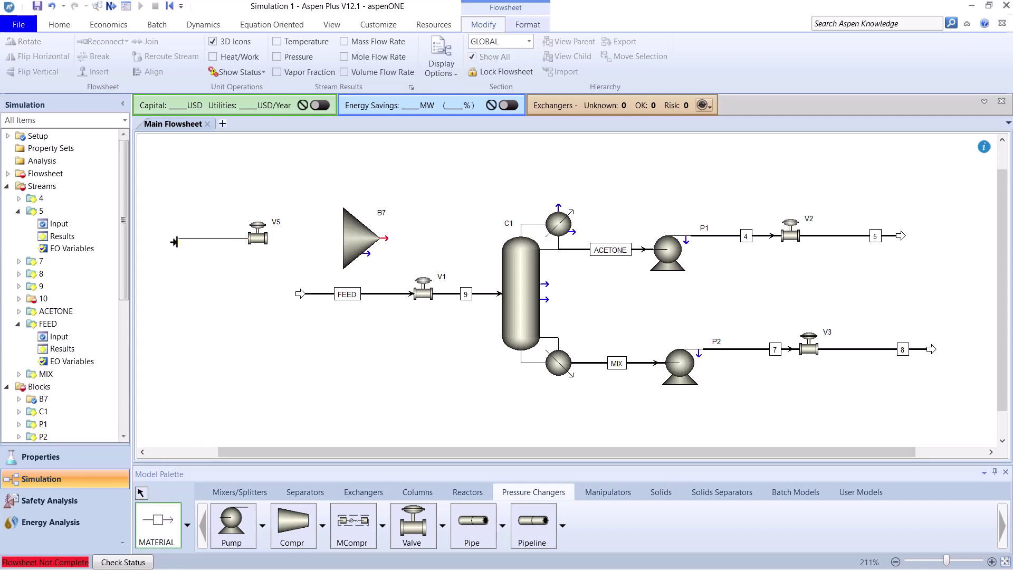
pyautogui.click(274, 238)
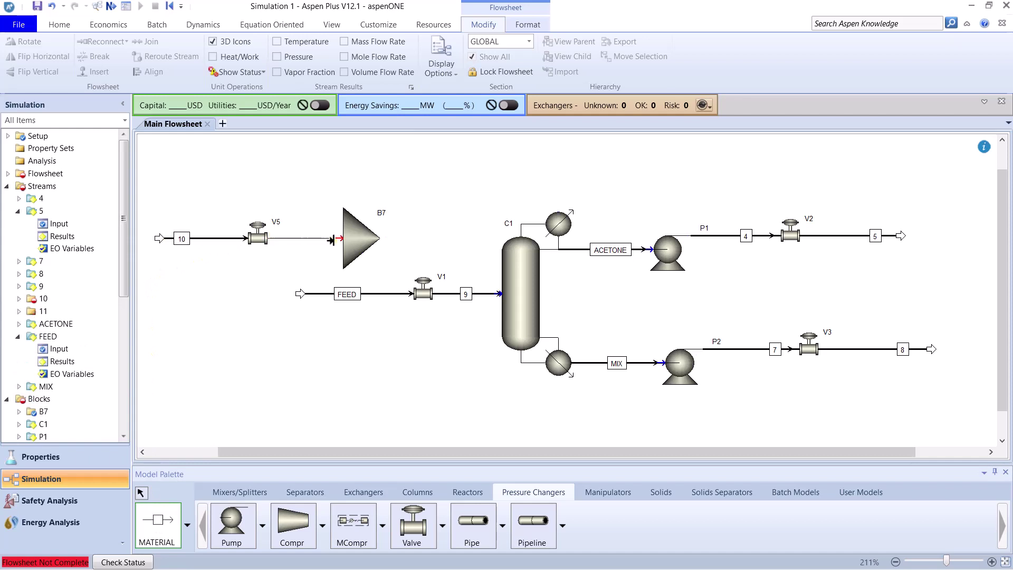
pyautogui.click(336, 240)
pyautogui.click(381, 238)
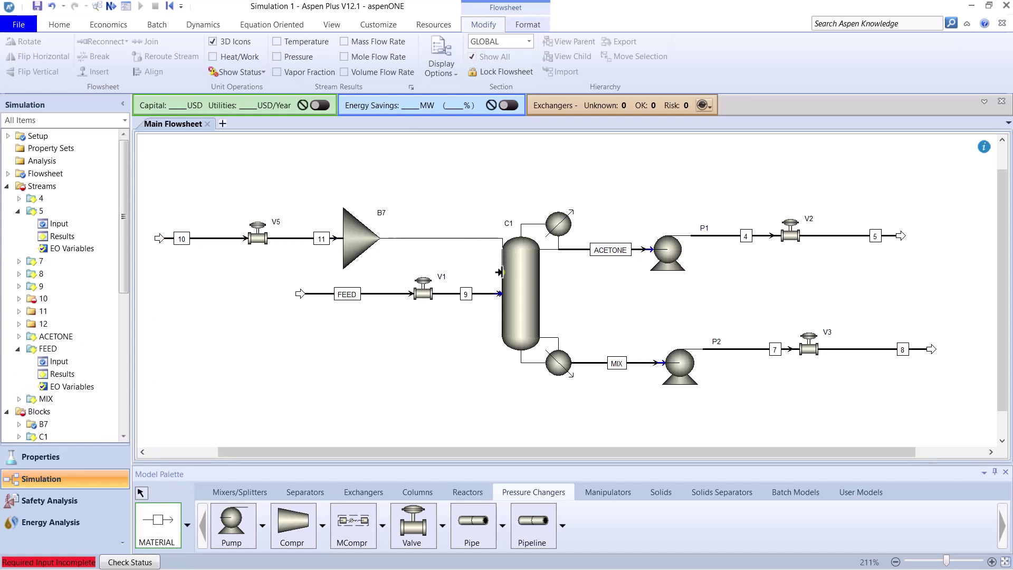
pyautogui.click(491, 266)
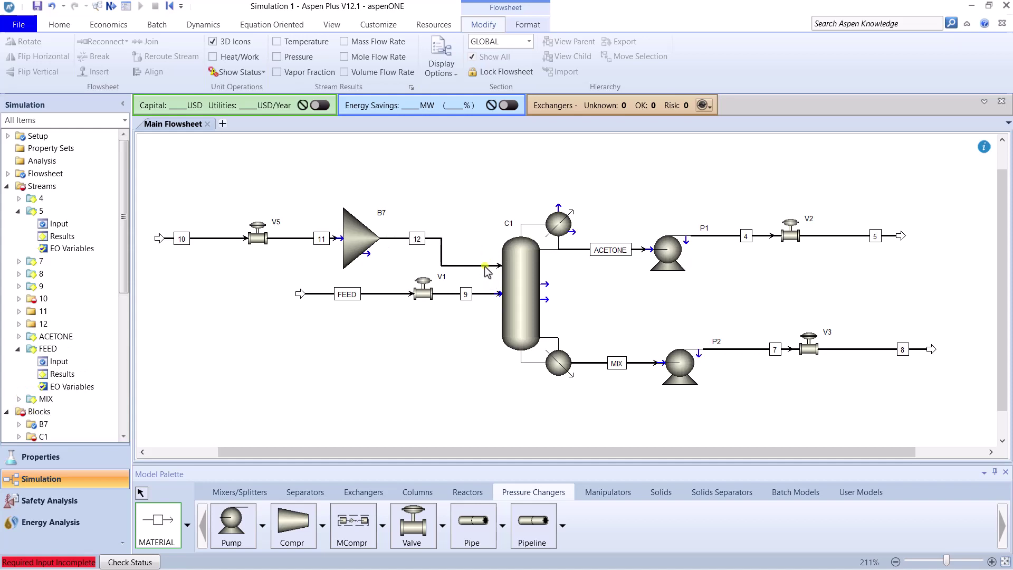
pyautogui.rightClick(472, 323)
# - Set the feed stage of stream 12 in column C1 to 4 and close the column form
pyautogui.click(523, 271)
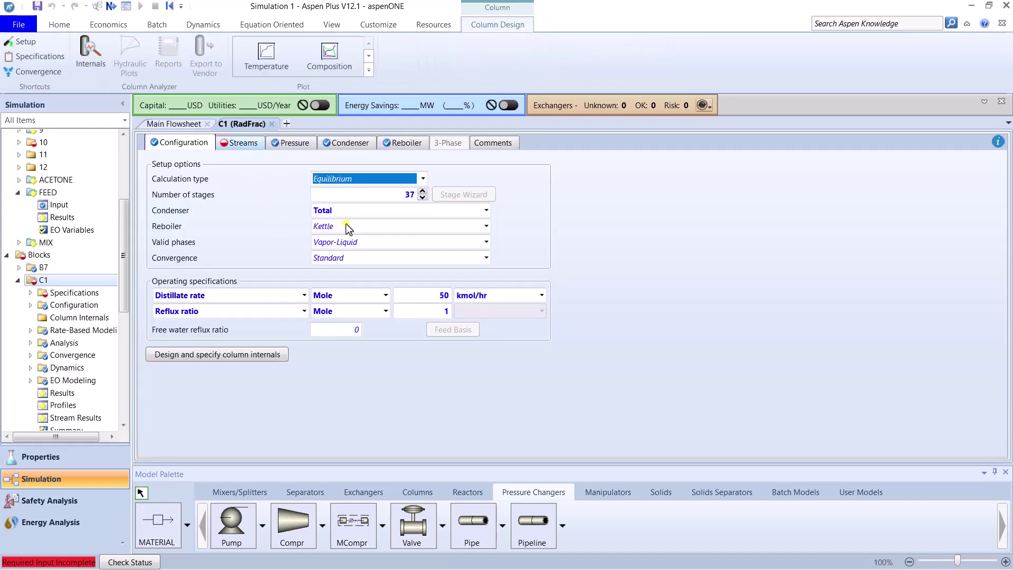
pyautogui.press('F4')
pyautogui.click(266, 214)
pyautogui.write('4')
pyautogui.press('Return')
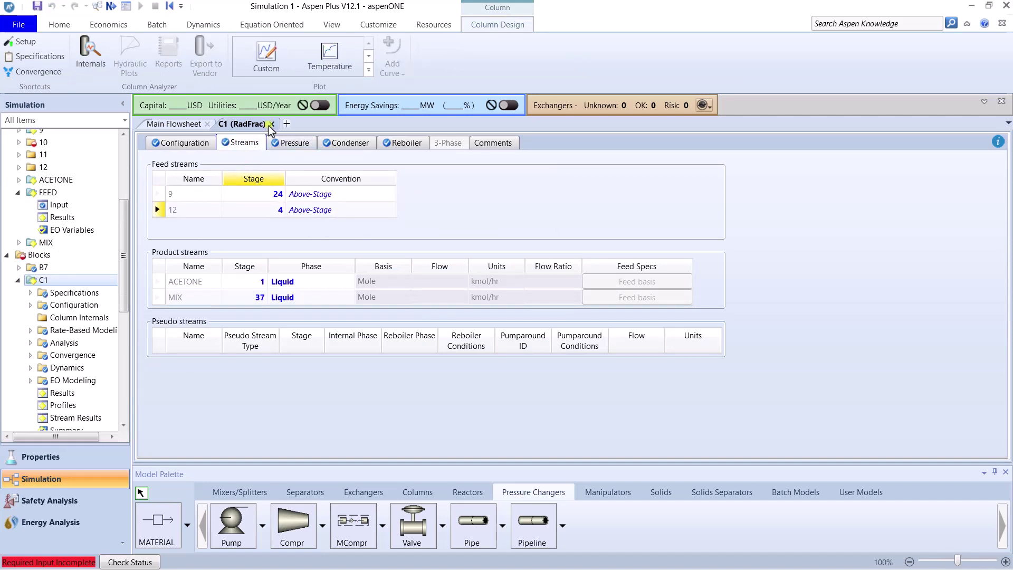
pyautogui.click(272, 123)
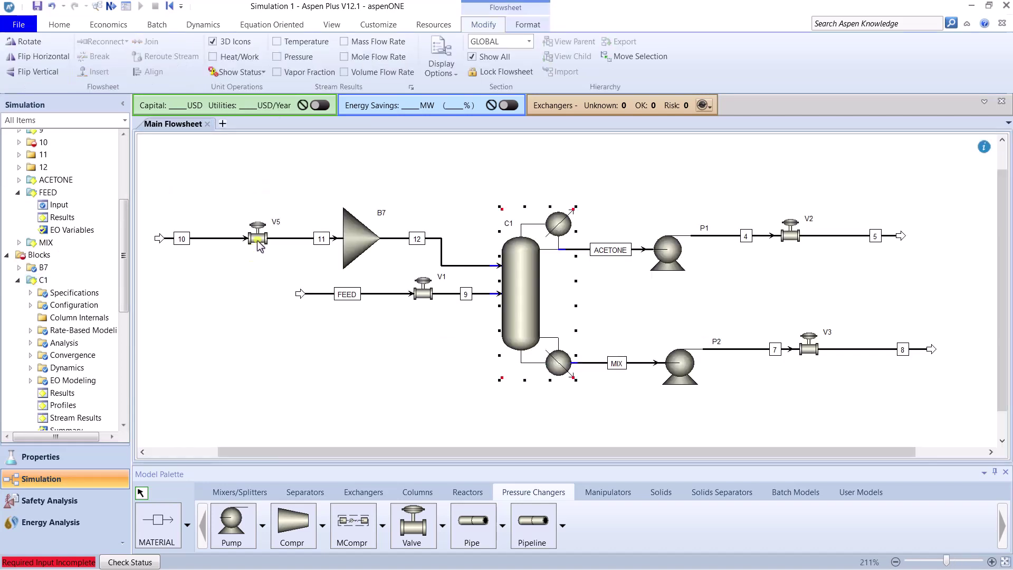
# - Specify valve V5 with a pressure drop of 4 bar and Liquid-Only valid phases, and close its form
pyautogui.doubleClick(257, 239)
pyautogui.click(199, 264)
pyautogui.click(240, 264)
pyautogui.click(229, 327)
pyautogui.click(230, 295)
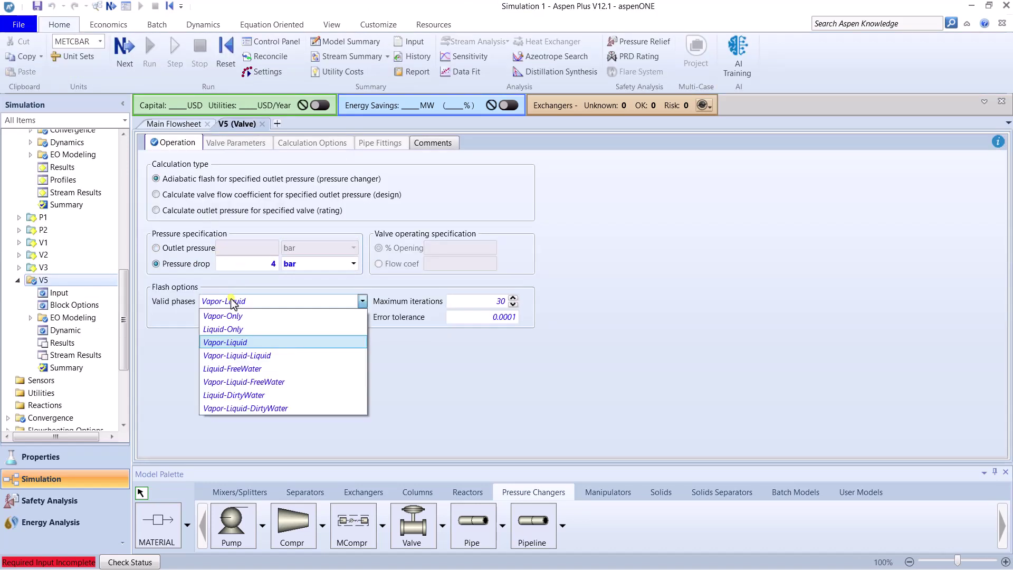
pyautogui.click(222, 329)
pyautogui.click(261, 124)
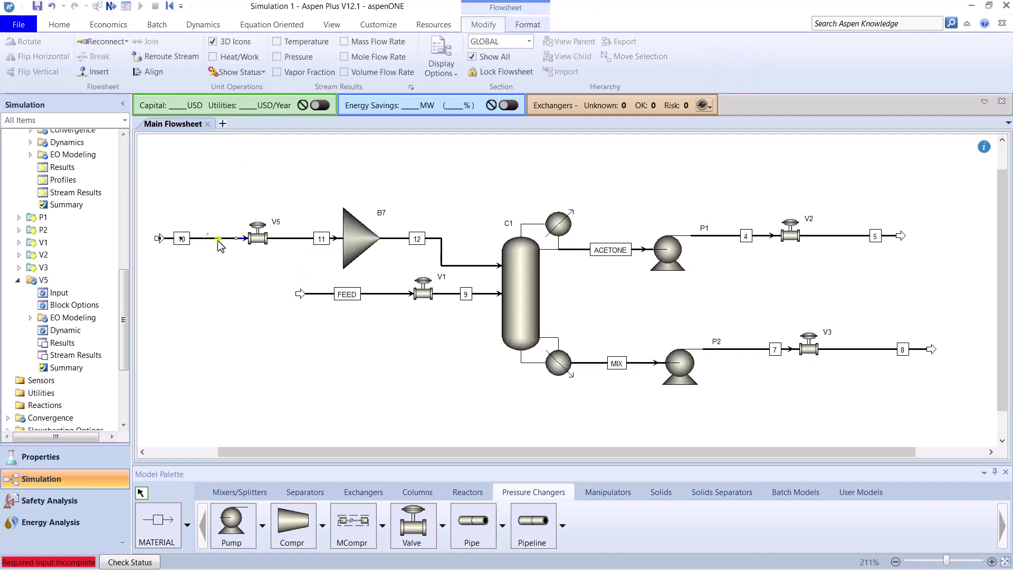
# - Specify stream 10 at 47 C and 5 bar with a DIMET-01 mole flow of 150 kmol/hr, and close its form
pyautogui.doubleClick(218, 240)
pyautogui.click(258, 222)
pyautogui.write('47')
pyautogui.click(257, 235)
pyautogui.press('Return')
pyautogui.click(515, 279)
pyautogui.write('150')
pyautogui.press('Return')
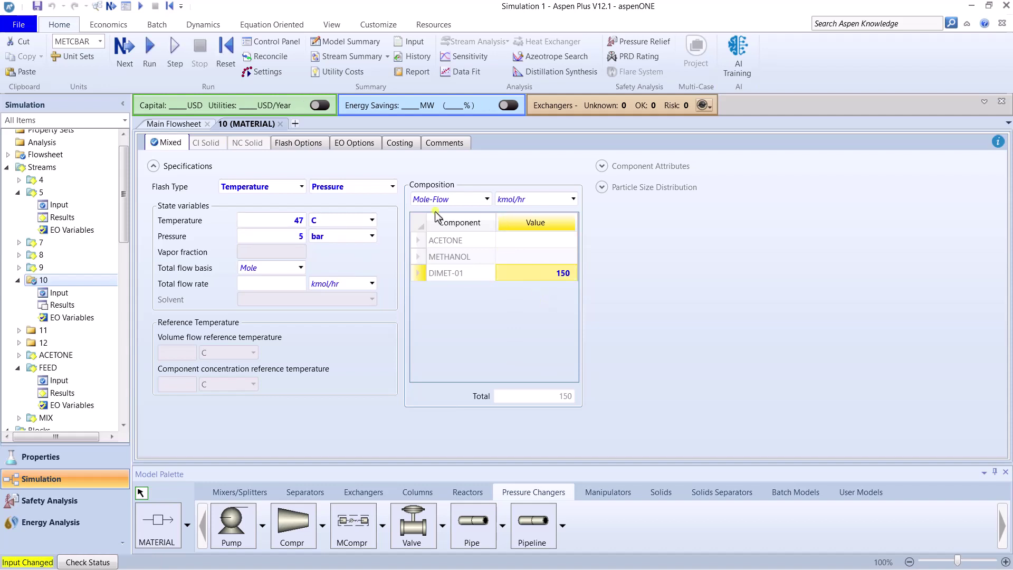
pyautogui.click(280, 124)
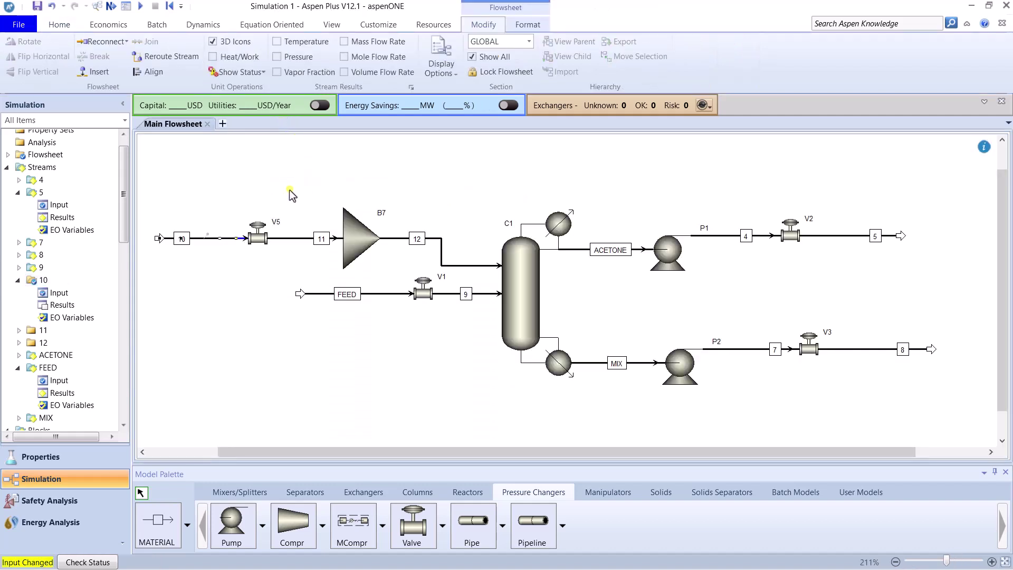
# - Run the simulation and review column C1's warning message through the run status results
pyautogui.click(143, 7)
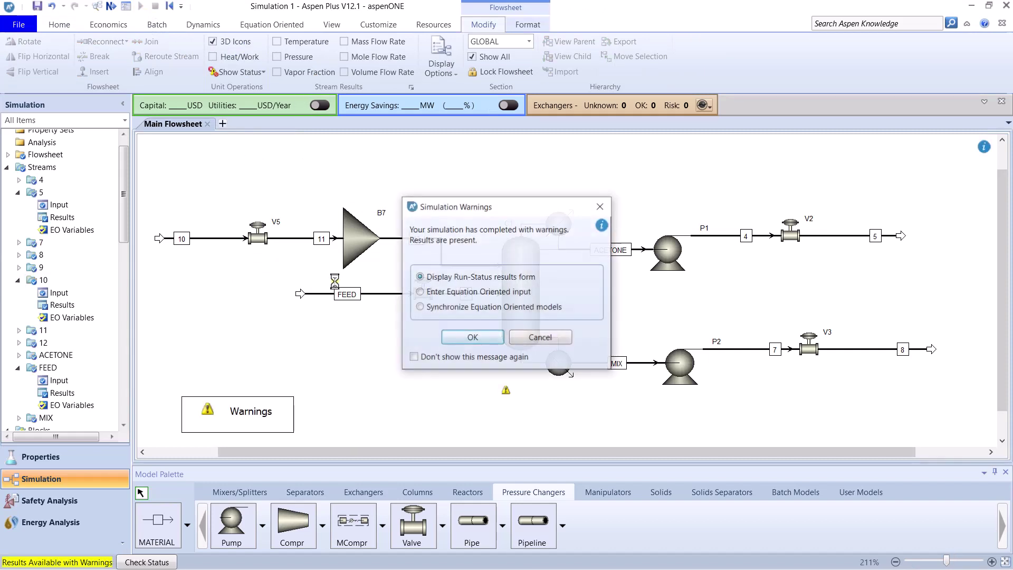
pyautogui.click(475, 336)
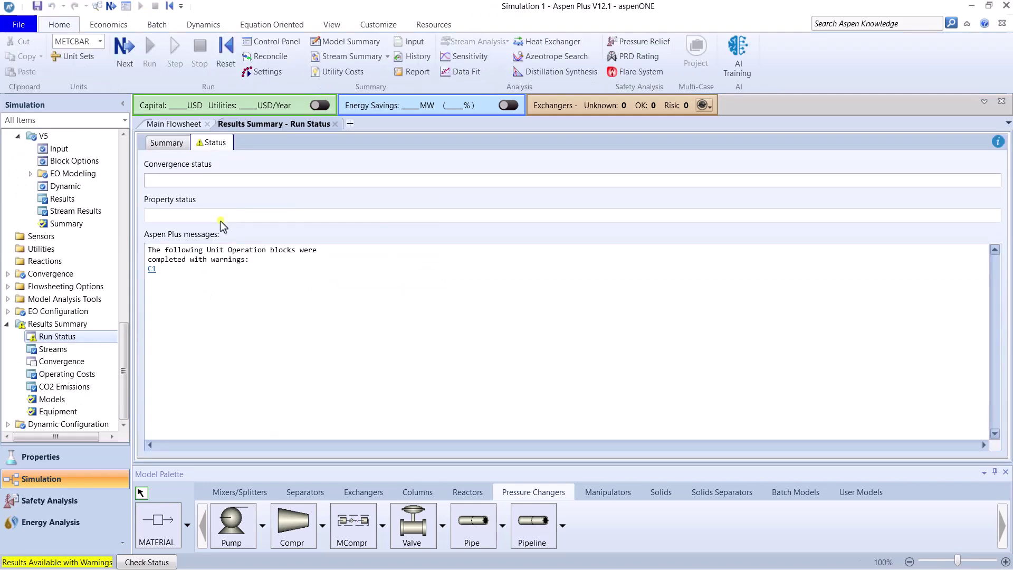
pyautogui.click(173, 268)
pyautogui.moveTo(372, 250); pyautogui.dragTo(187, 250)
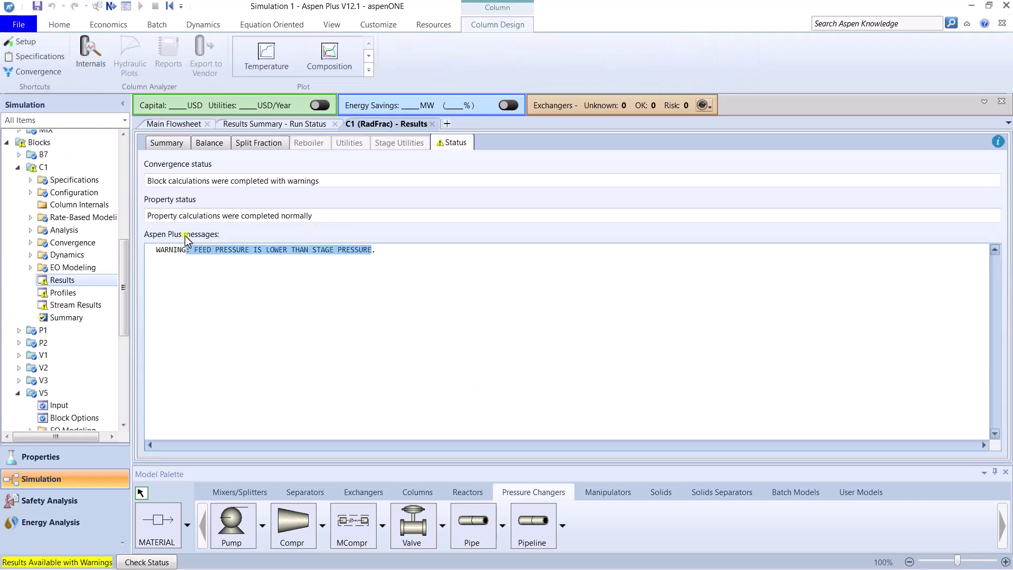
# - Look up the stage 4 pressure in column C1's profiles and specify valve V5 by an outlet pressure of 1.08333 bar
pyautogui.click(89, 292)
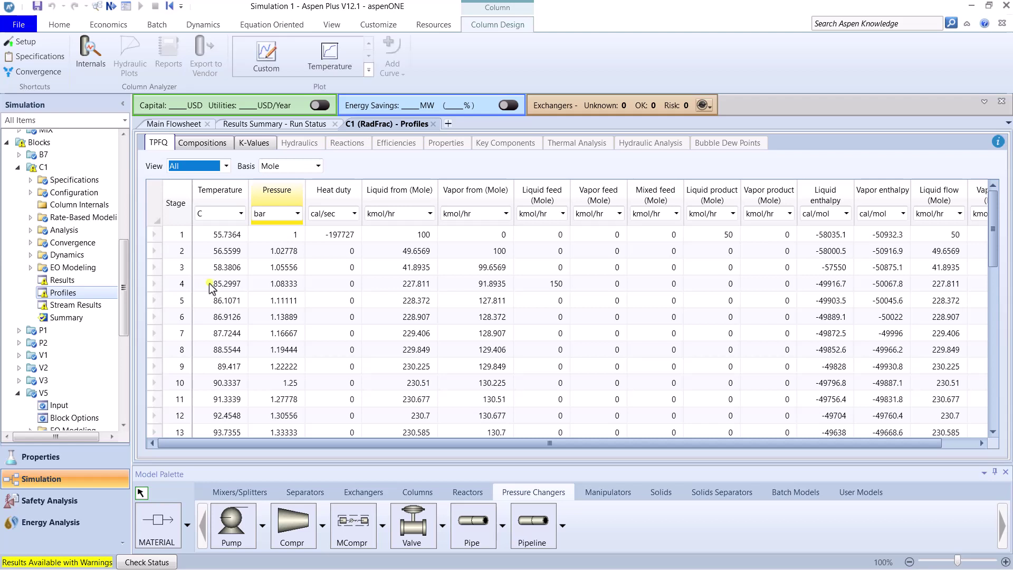
pyautogui.click(227, 284)
pyautogui.click(289, 284)
pyautogui.click(174, 124)
pyautogui.click(253, 237)
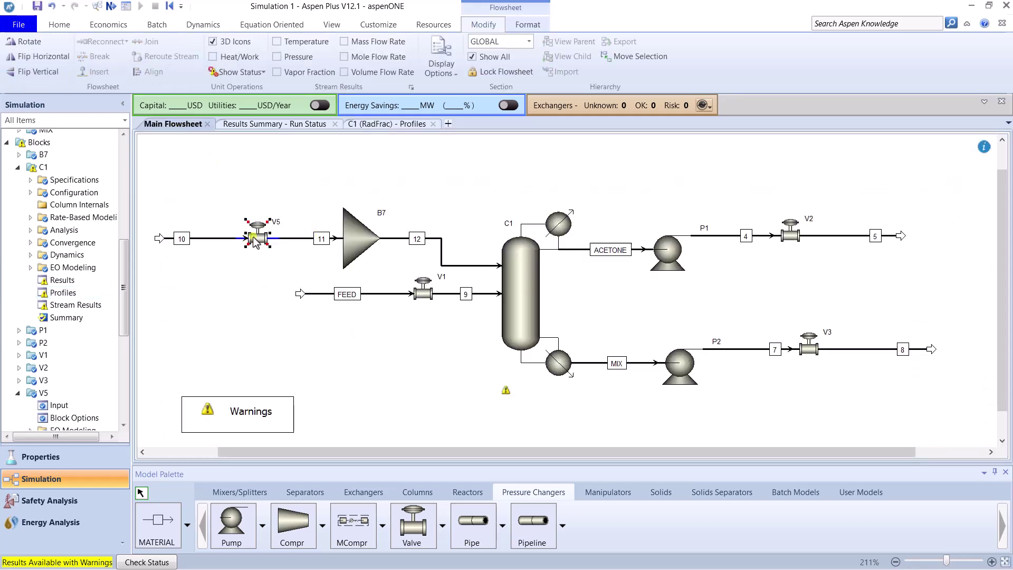
pyautogui.doubleClick(253, 237)
pyautogui.click(182, 249)
pyautogui.click(247, 248)
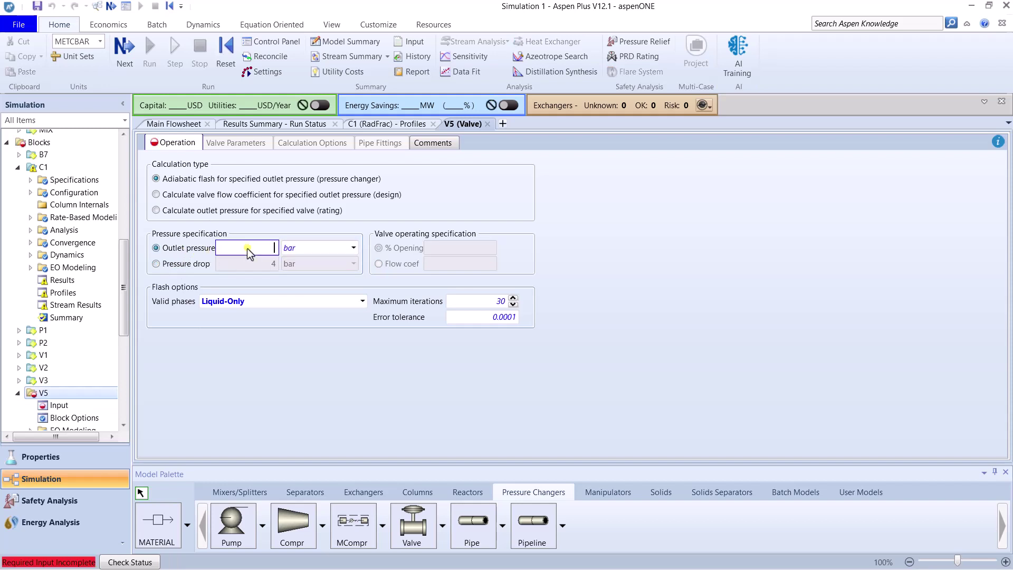
pyautogui.press('Return')
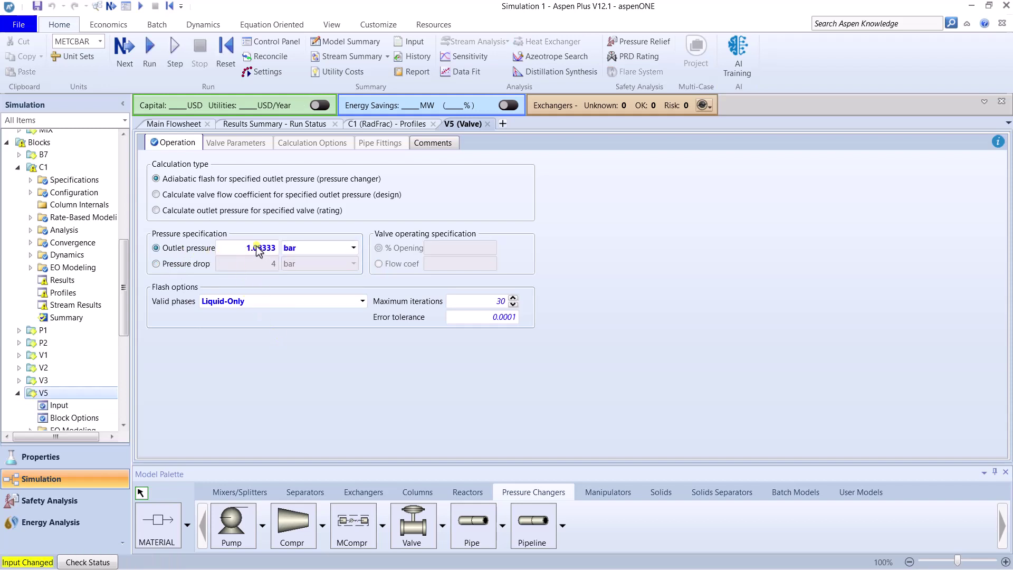
# - Close the open forms to rerun the simulation from the flowsheet, and shift stream 8's label closer to valve V3
pyautogui.click(326, 125)
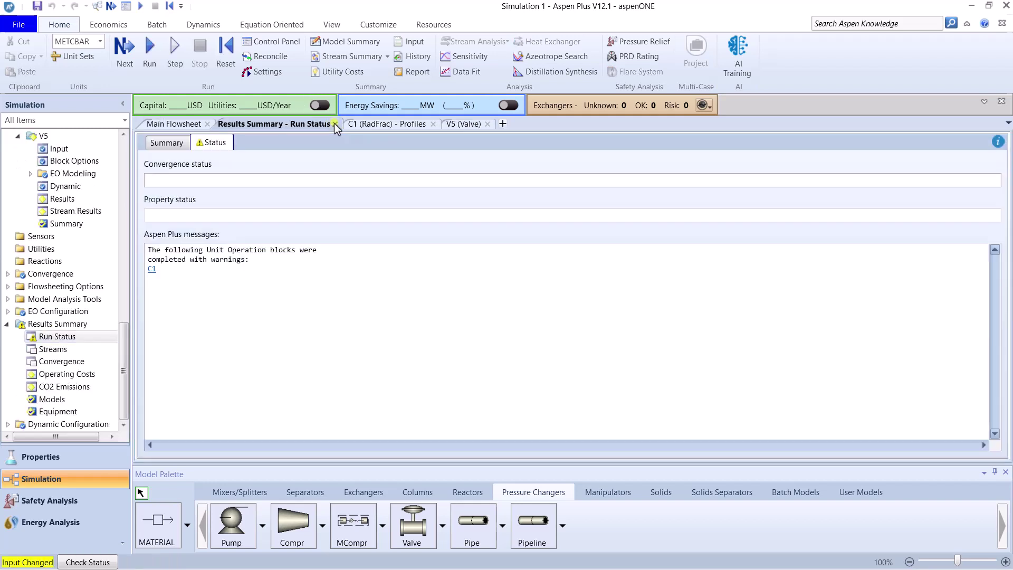
pyautogui.click(335, 124)
pyautogui.click(361, 123)
pyautogui.click(305, 124)
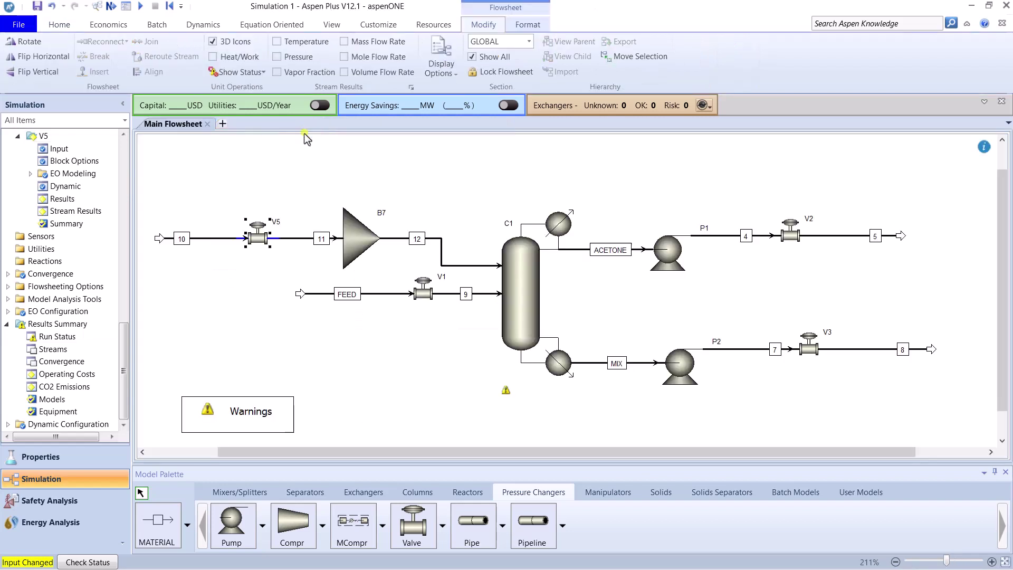
pyautogui.press('F5')
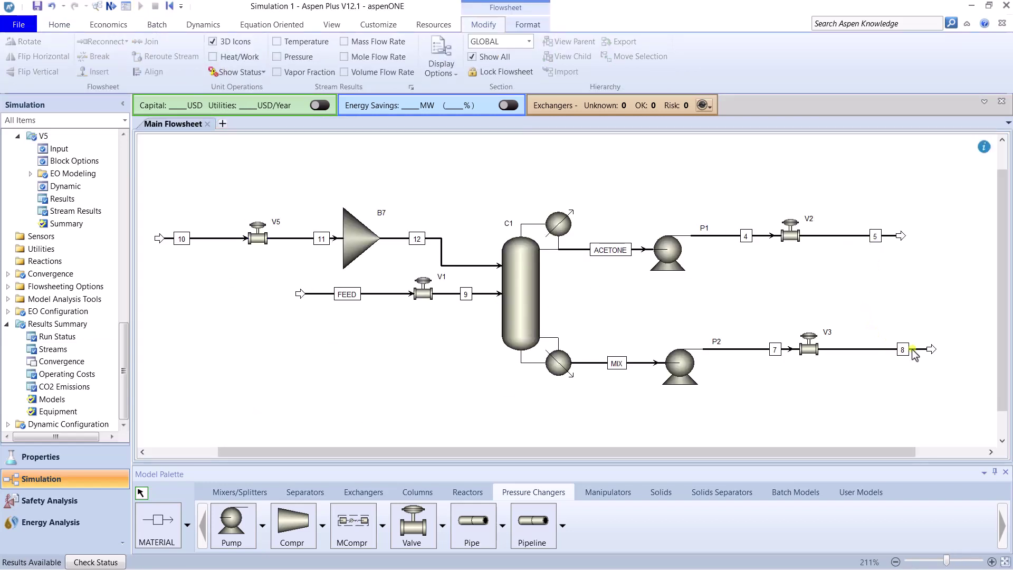
pyautogui.moveTo(903, 350); pyautogui.dragTo(873, 351)
# - Examine the acetone and methanol mole fractions in stream 5's results, and close the results form
pyautogui.rightClick(901, 236)
pyautogui.click(828, 260)
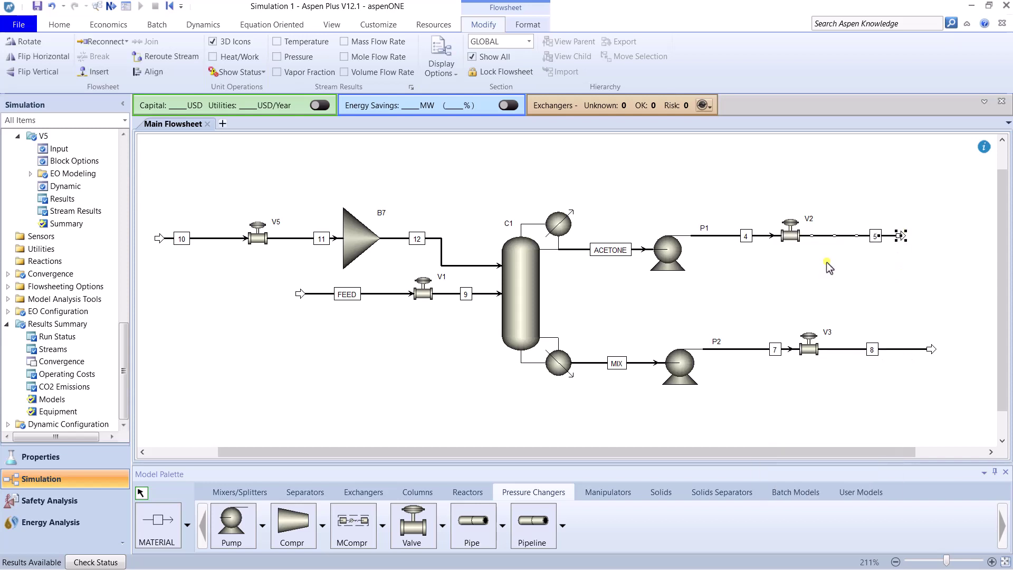
pyautogui.scroll(-1, 498, 348)
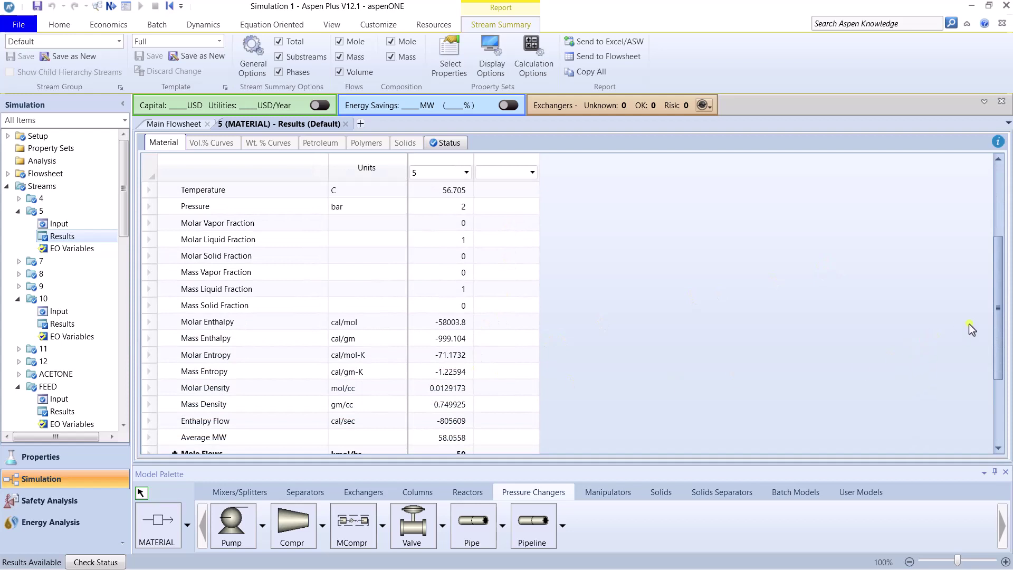
pyautogui.moveTo(998, 295); pyautogui.dragTo(970, 392)
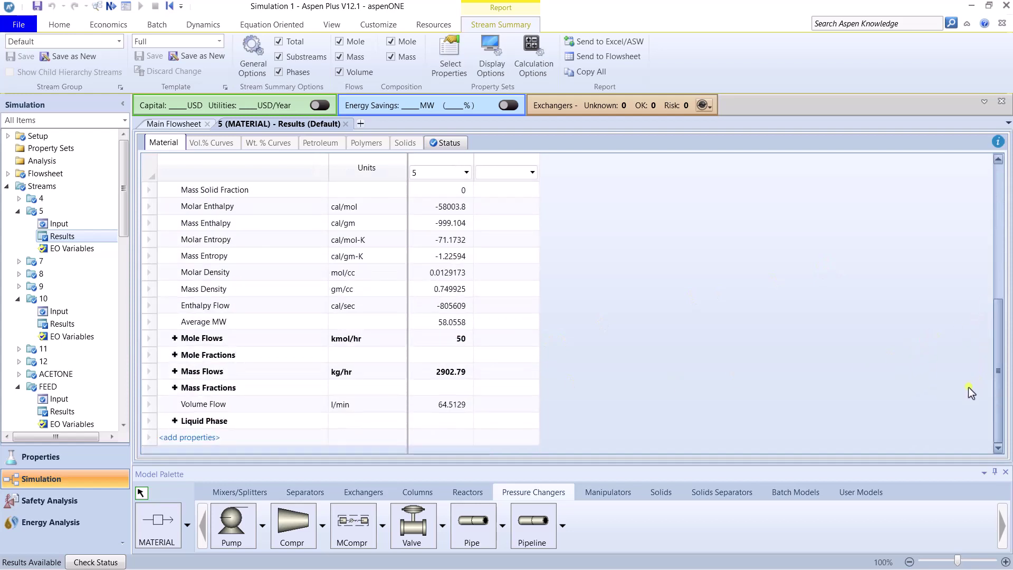
pyautogui.click(175, 355)
pyautogui.click(439, 378)
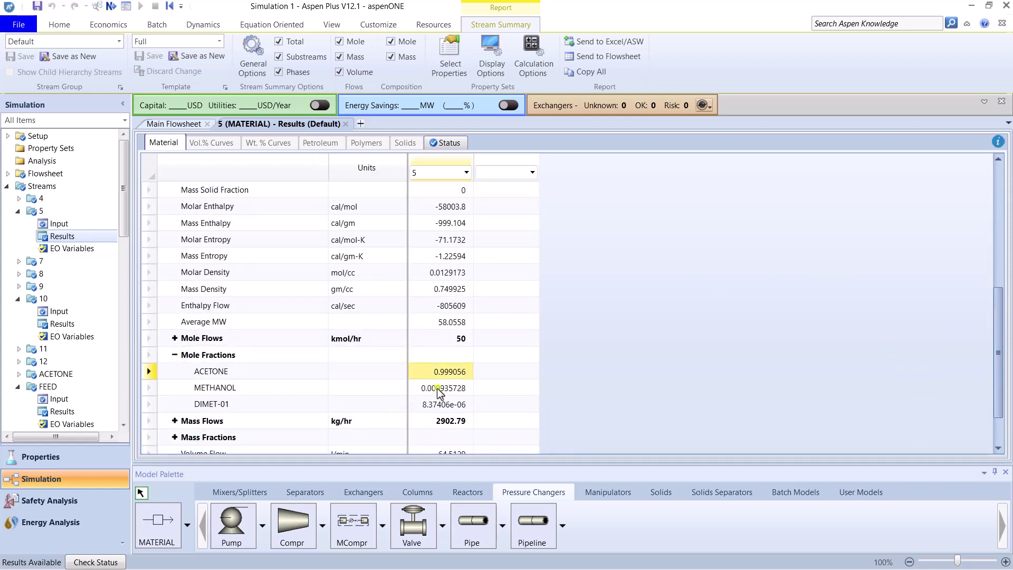
pyautogui.click(436, 388)
pyautogui.click(449, 374)
pyautogui.click(346, 123)
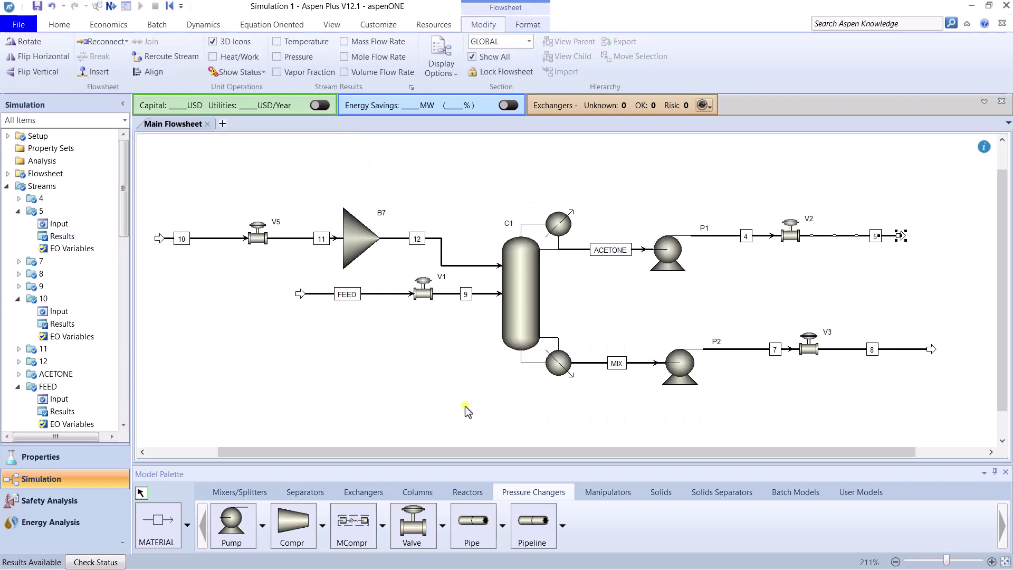
# - Place a RadFrac column downstream of stream 8, move its label next to the column, and rename it C2
pyautogui.click(991, 452)
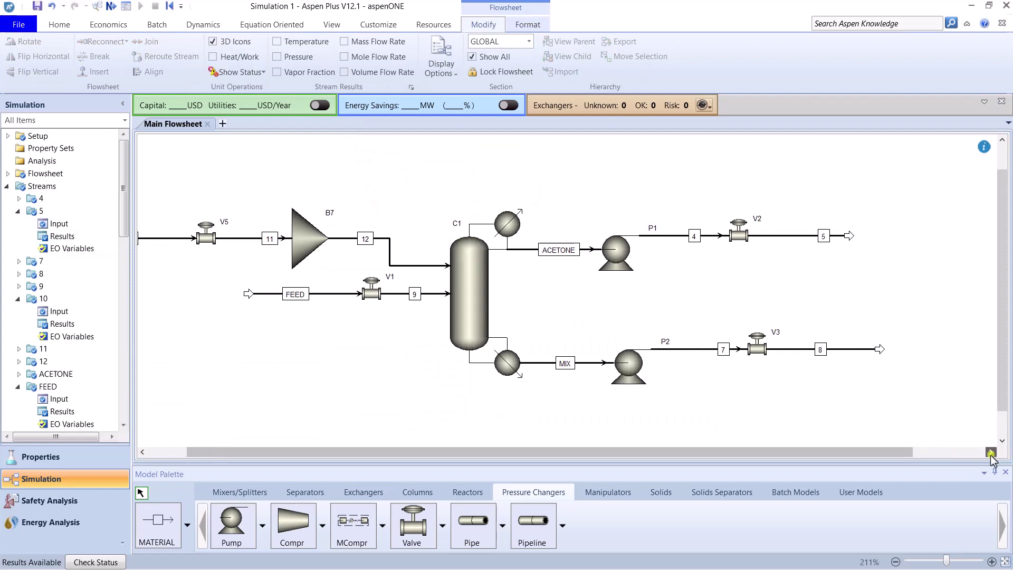
pyautogui.click(991, 452)
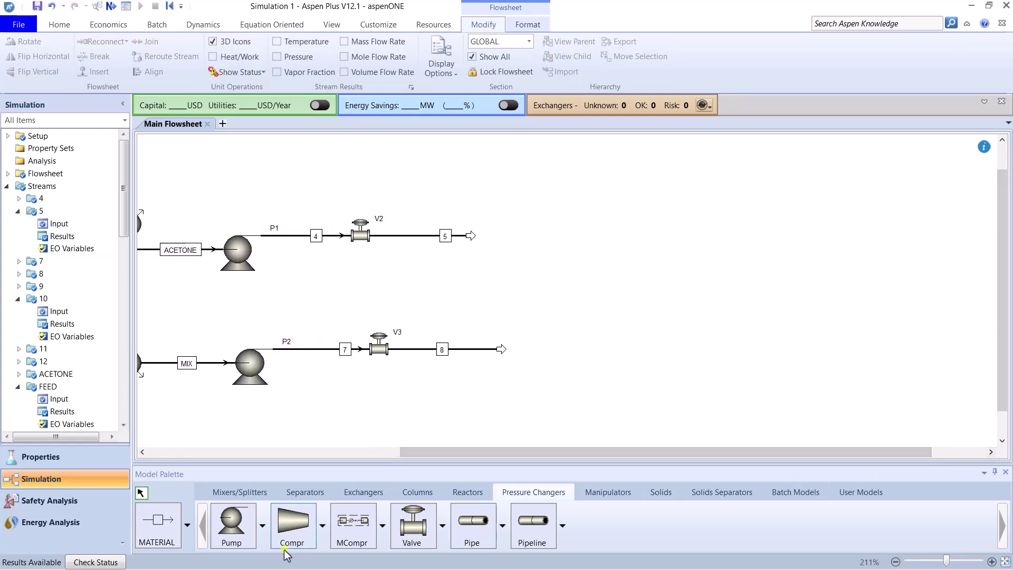
pyautogui.click(417, 491)
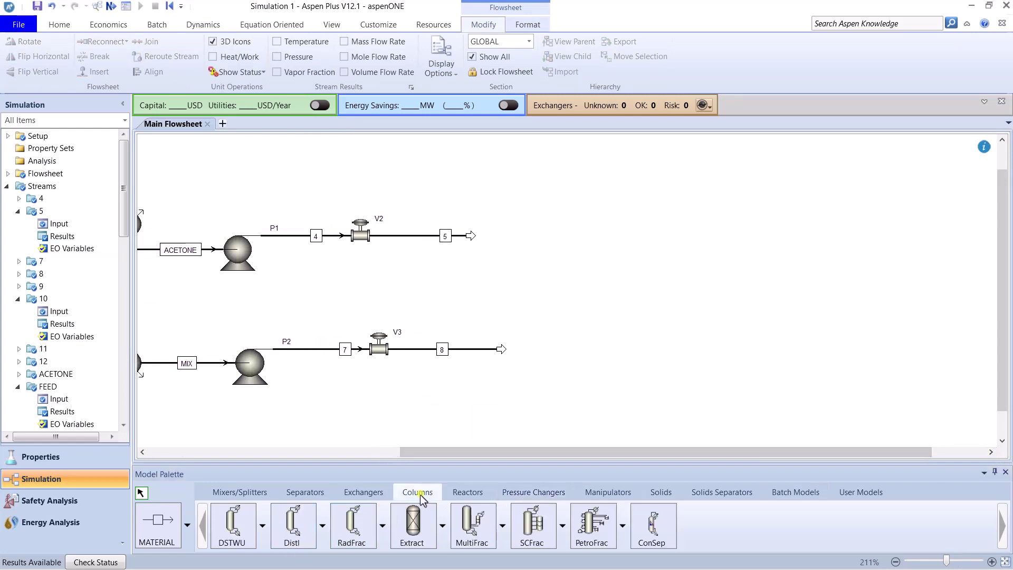
pyautogui.click(352, 530)
pyautogui.click(559, 350)
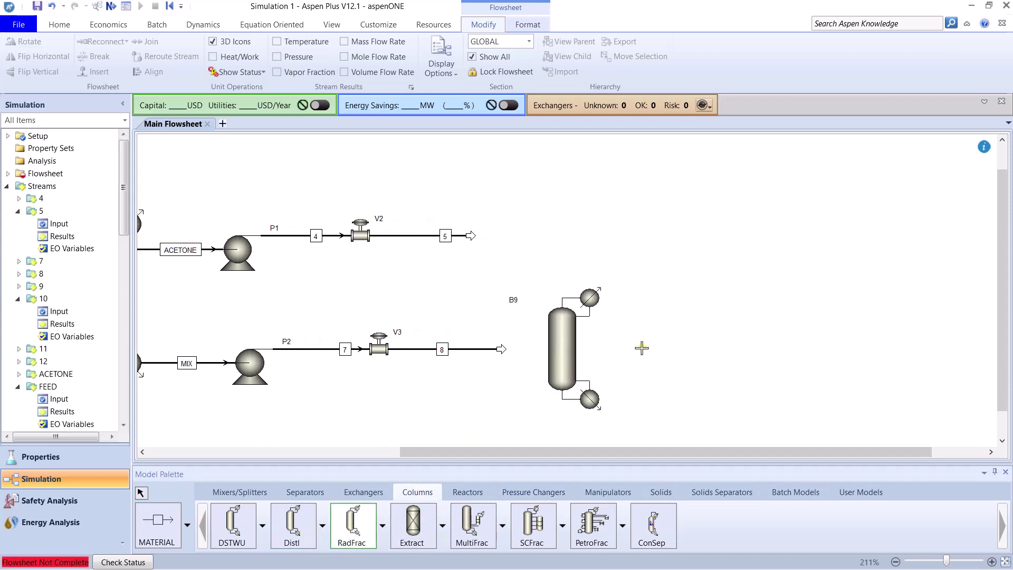
pyautogui.moveTo(538, 296); pyautogui.dragTo(545, 305)
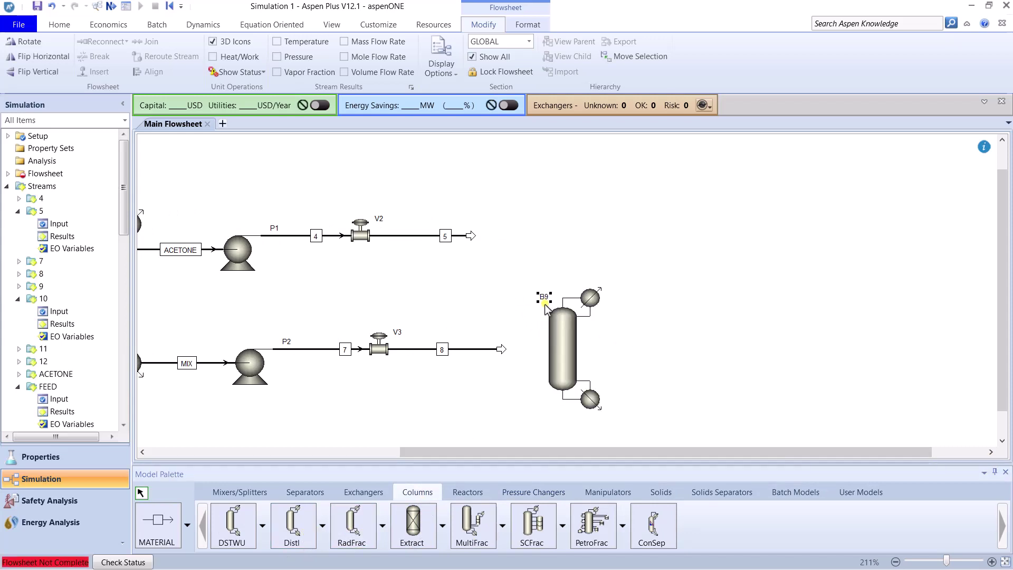
pyautogui.click(544, 298)
pyautogui.click(780, 393)
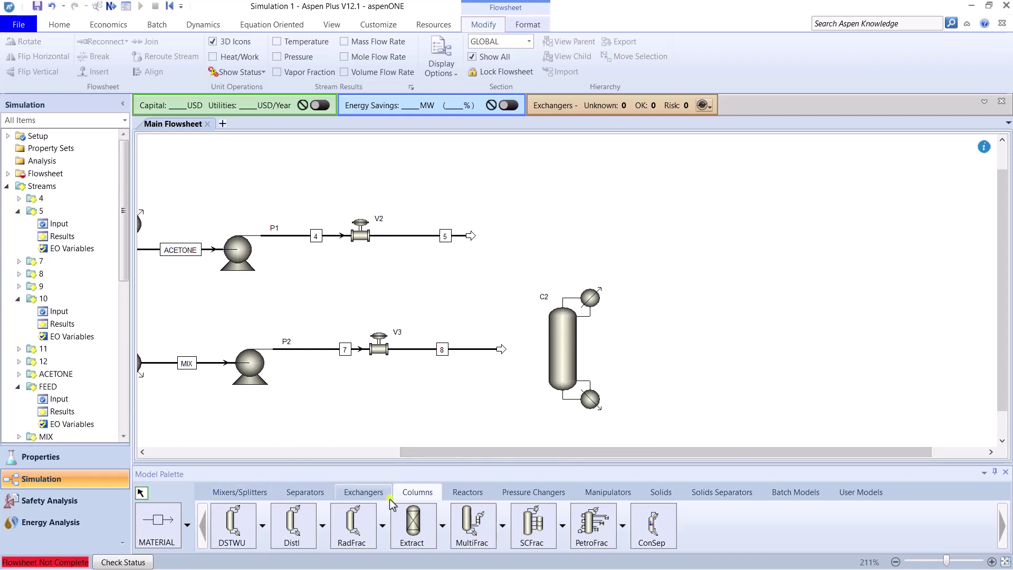
# - Place two pumps beyond column C2, one near its overhead and one near its bottoms, with a Heater between column and lower pump
pyautogui.click(533, 491)
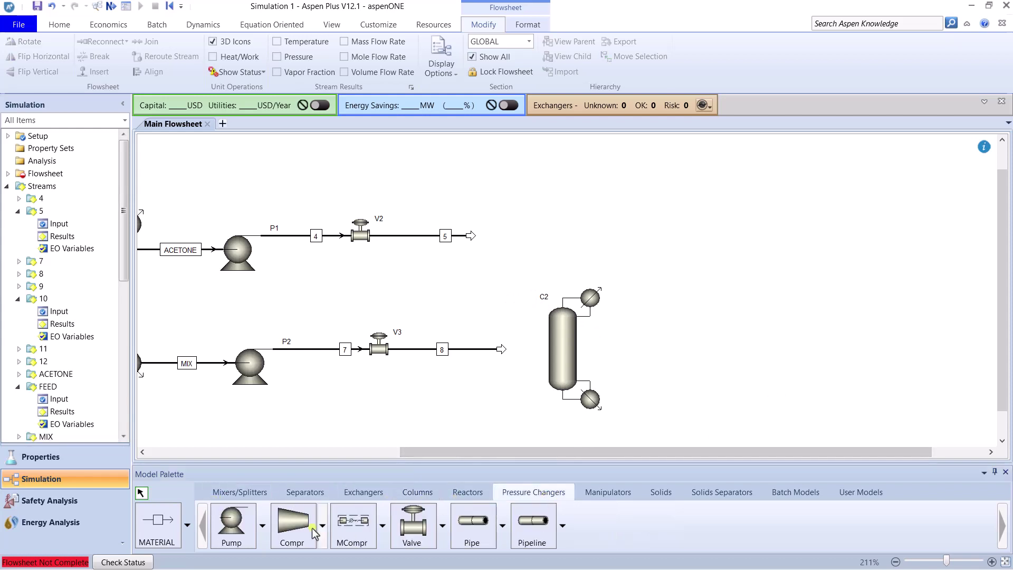
pyautogui.click(241, 535)
pyautogui.click(703, 285)
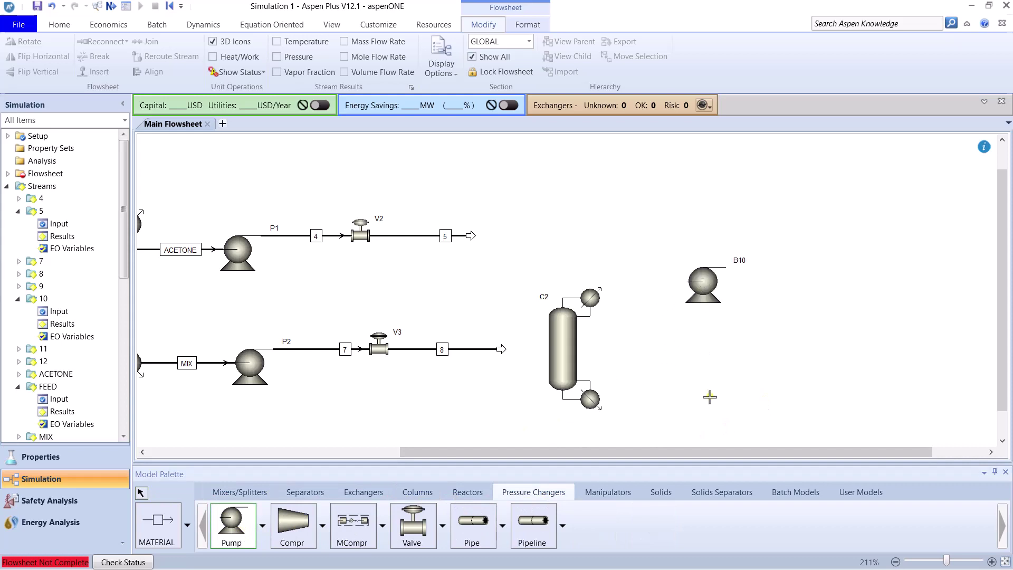
pyautogui.click(777, 404)
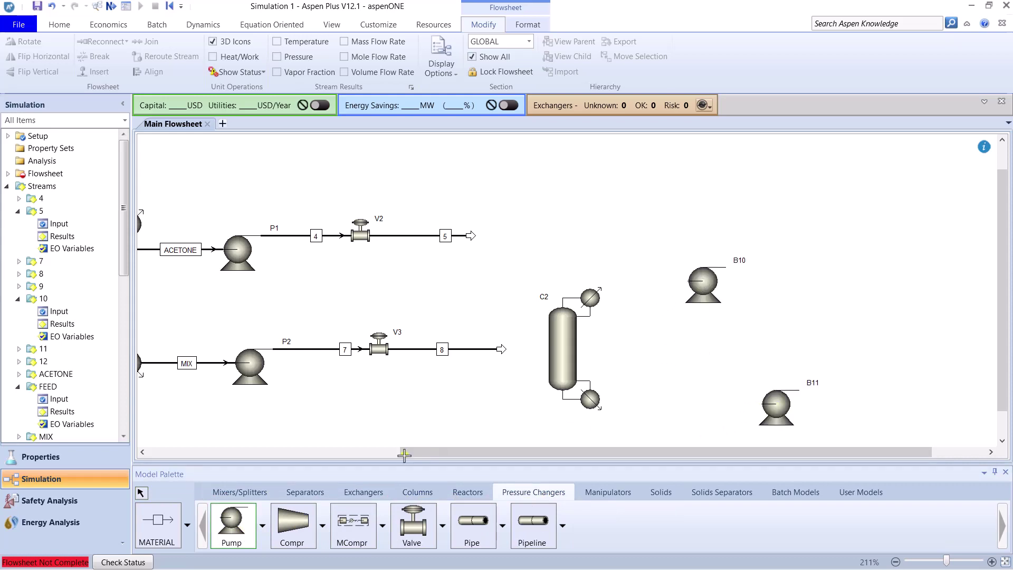
pyautogui.click(361, 493)
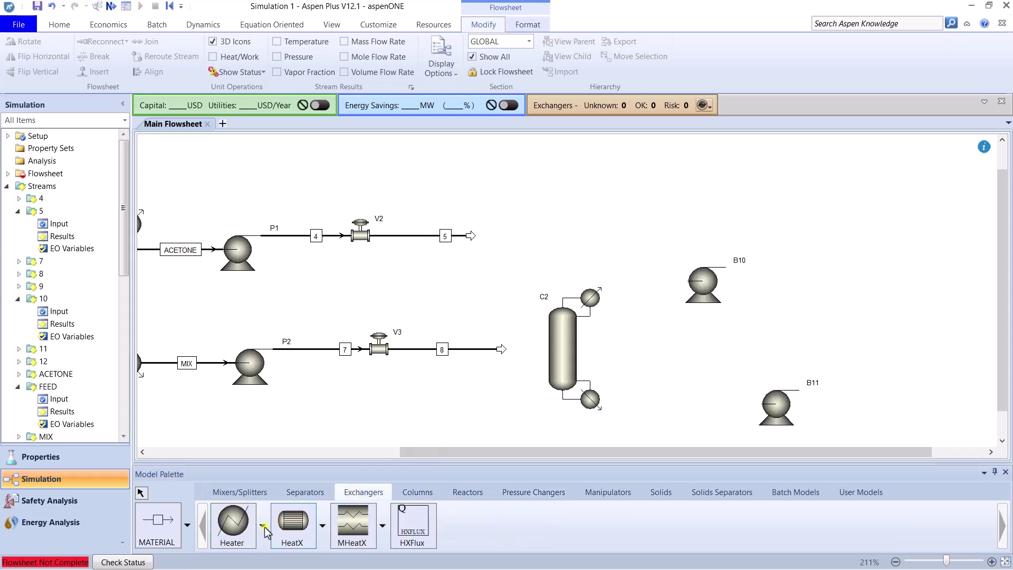
pyautogui.click(673, 409)
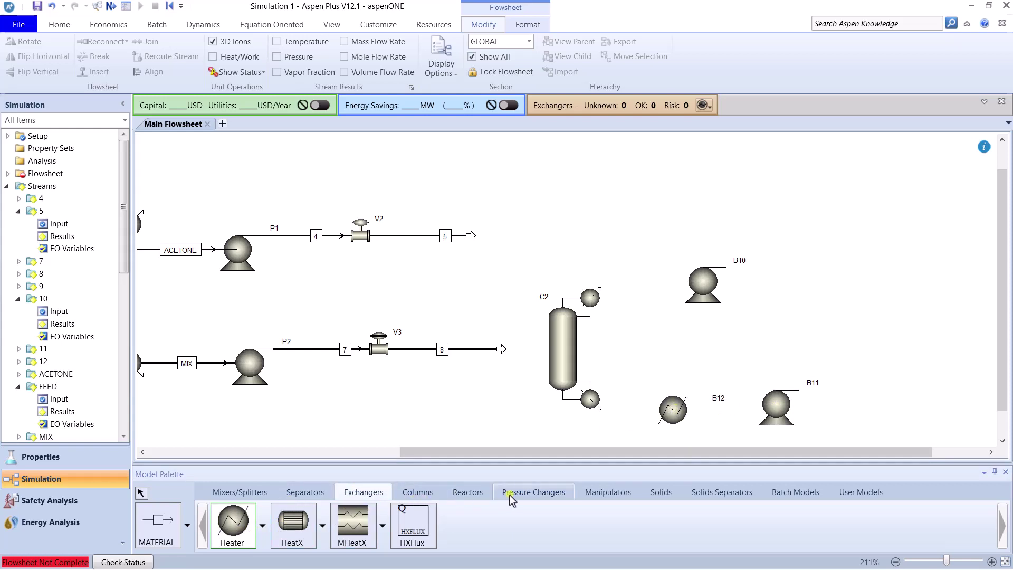
# - Place two valves, one downstream of the upper pump and one downstream of the lower pump
pyautogui.click(531, 492)
pyautogui.click(406, 529)
pyautogui.click(869, 264)
pyautogui.click(875, 405)
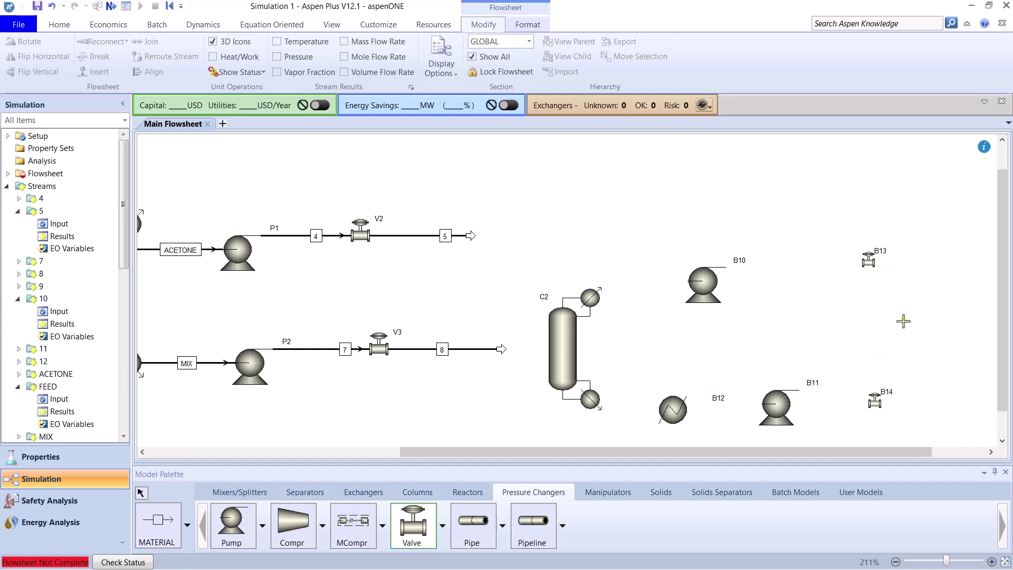
pyautogui.rightClick(774, 267)
# - Rename the upper pump P3 and the lower pump P4
pyautogui.click(741, 262)
pyautogui.click(739, 261)
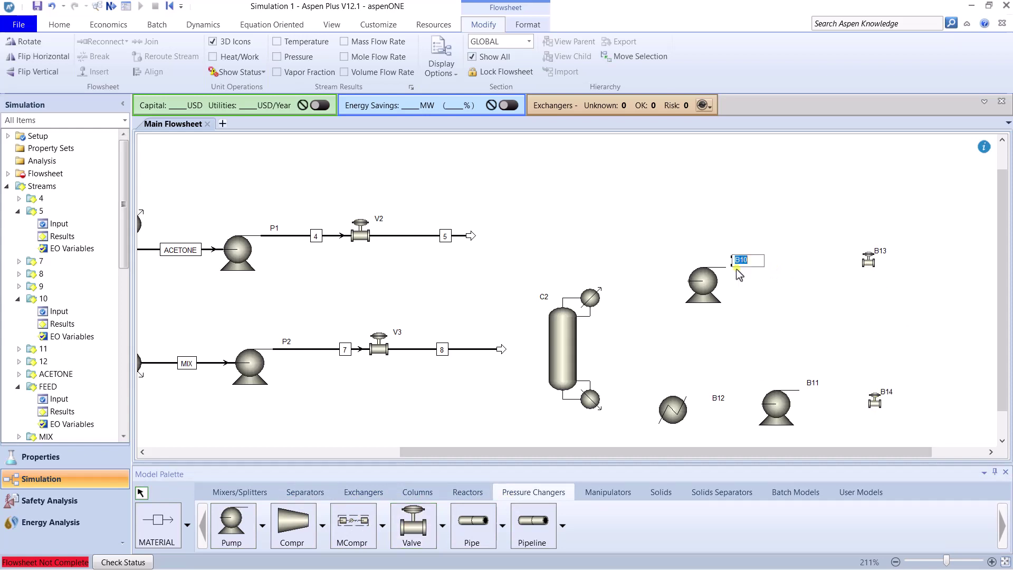
pyautogui.click(813, 382)
pyautogui.click(814, 383)
pyautogui.write('P4')
pyautogui.click(749, 376)
# - Move the heater's label directly above its icon and rename the block COL
pyautogui.moveTo(719, 398); pyautogui.dragTo(675, 390)
pyautogui.click(673, 391)
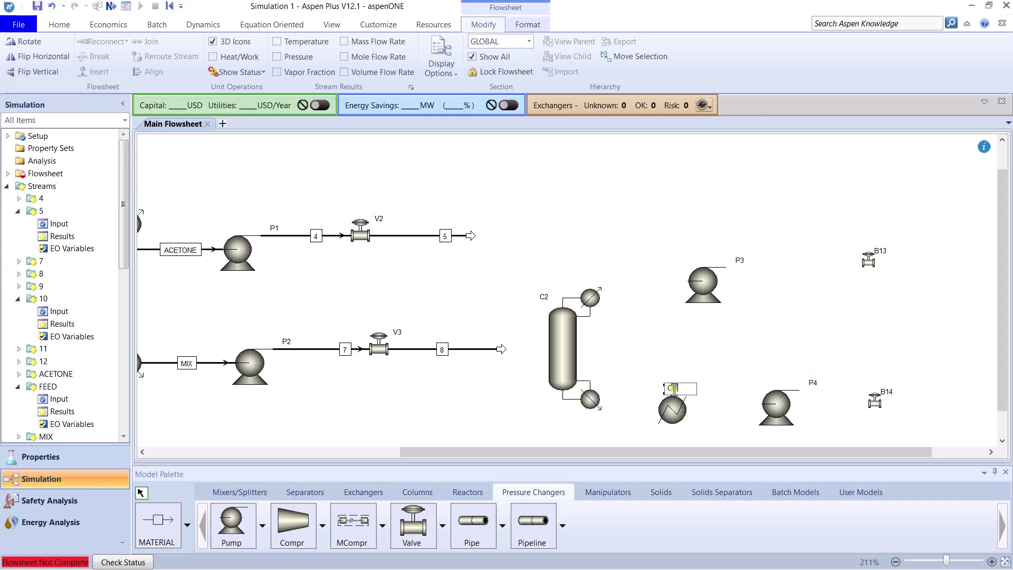
pyautogui.write('COL')
pyautogui.click(718, 363)
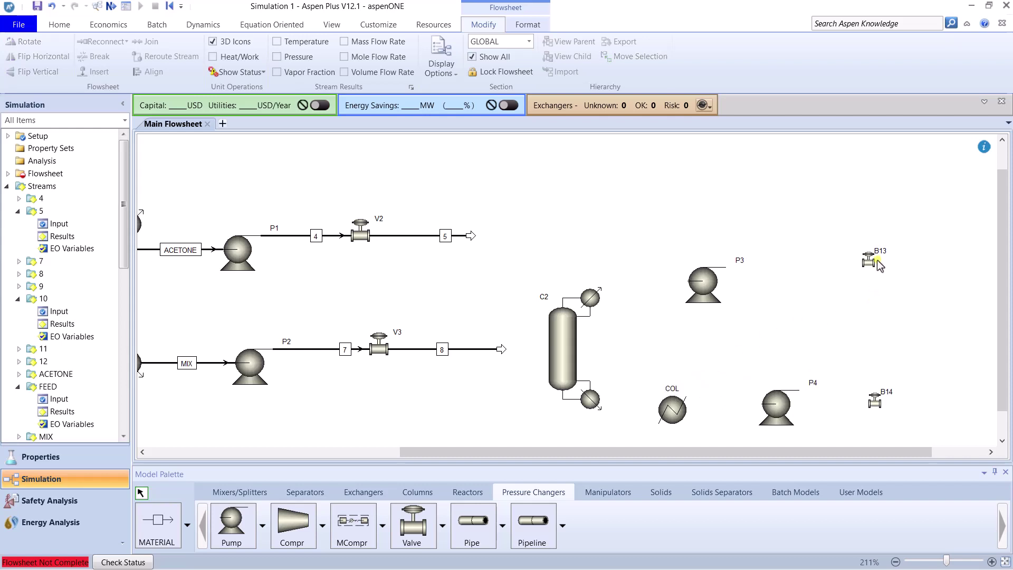
# - Center the upper valve's label above its icon, and rename the upper valve V6 and the lower one V7
pyautogui.moveTo(882, 253); pyautogui.dragTo(870, 244)
pyautogui.click(869, 246)
pyautogui.write('V6')
pyautogui.press('Return')
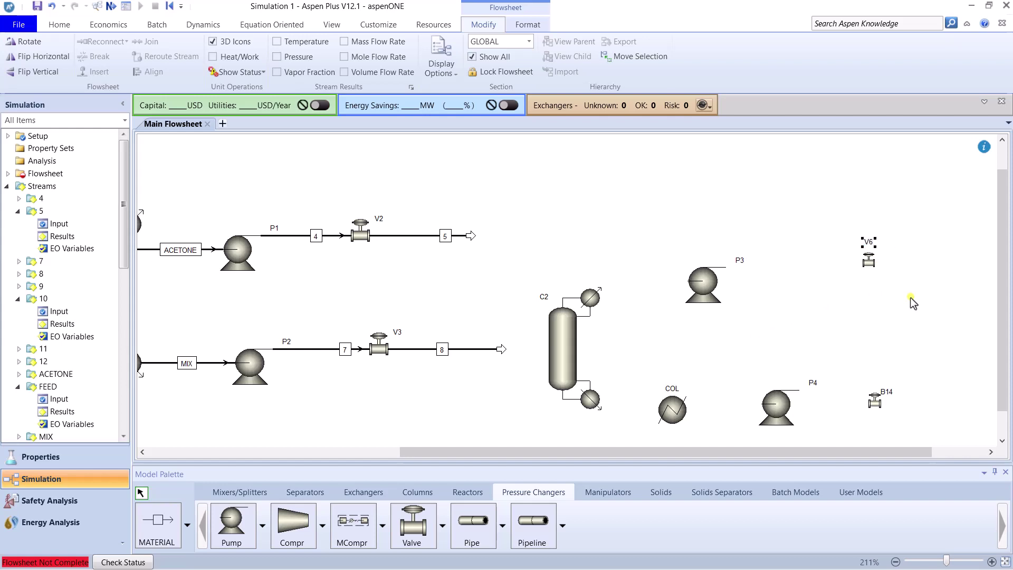
pyautogui.click(890, 393)
pyautogui.write('V7')
# - Enlarge the icons of valves V6 and V7 to match the size of the other valves
pyautogui.click(868, 262)
pyautogui.click(876, 406)
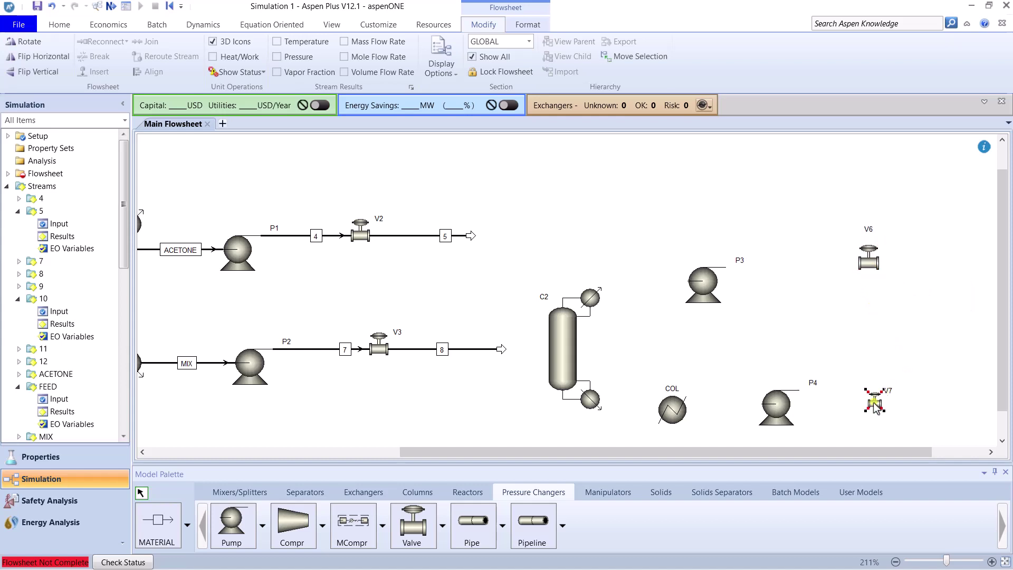
pyautogui.moveTo(876, 408); pyautogui.dragTo(888, 407)
pyautogui.click(852, 350)
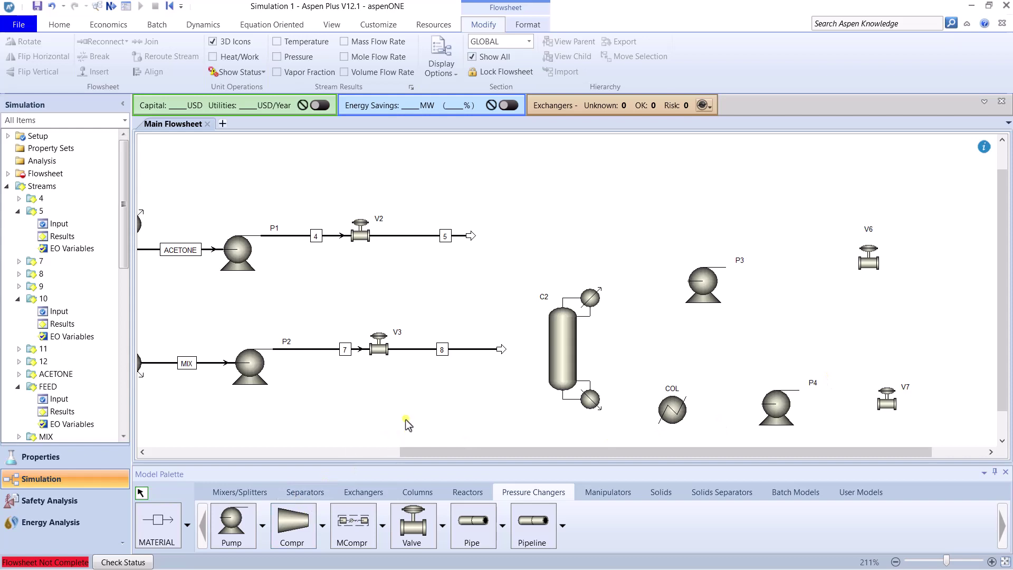
# - Reconnect the destination of stream 8 to the feed port of column C2
pyautogui.rightClick(498, 348)
pyautogui.moveTo(586, 270)
pyautogui.click(671, 275)
pyautogui.click(548, 348)
# - Connect material streams from C2's liquid distillate through pump P3 and valve V6 to a product outlet
pyautogui.click(167, 537)
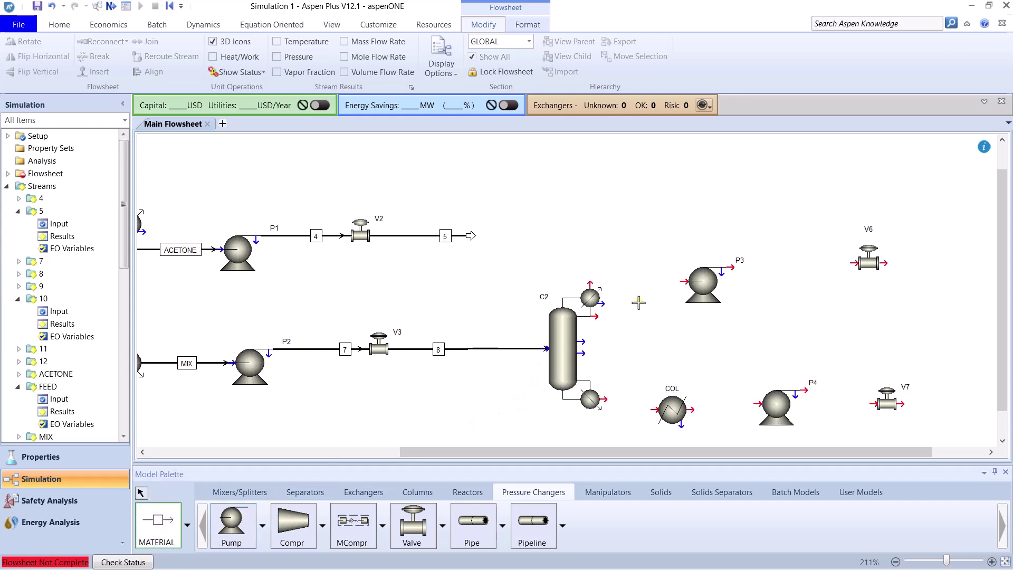
pyautogui.click(597, 317)
pyautogui.click(677, 280)
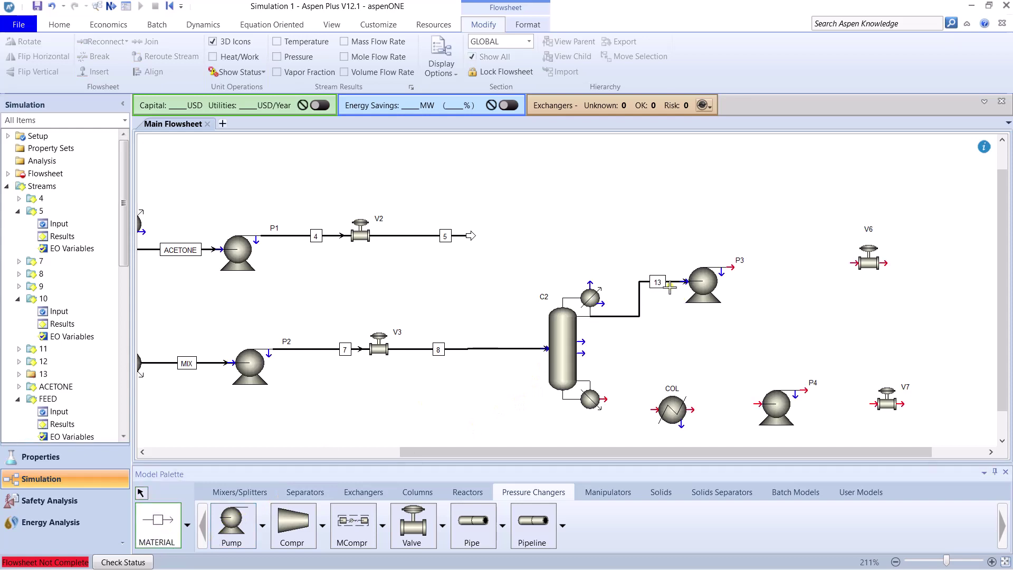
pyautogui.click(732, 270)
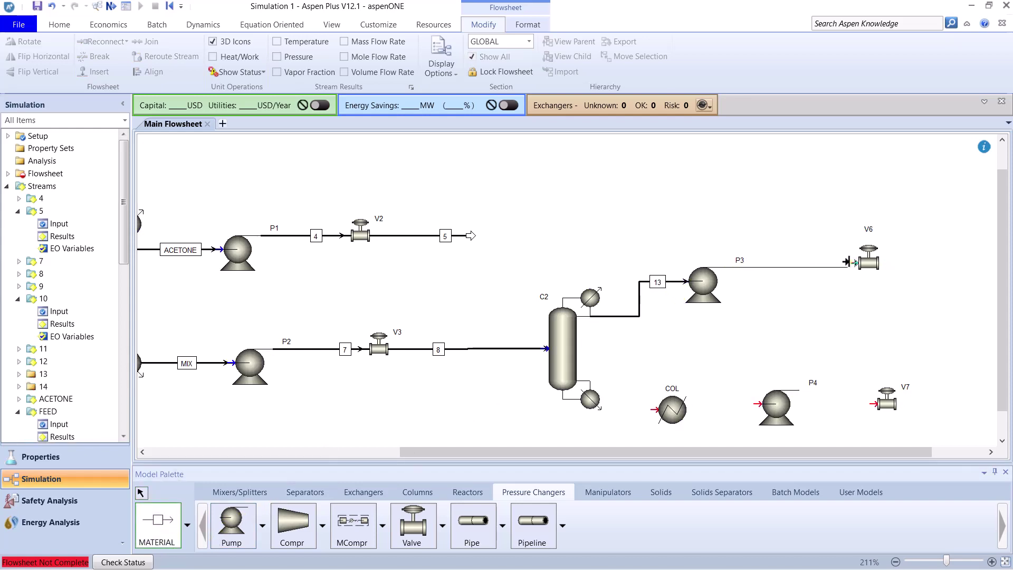
pyautogui.click(846, 262)
pyautogui.click(889, 263)
pyautogui.click(961, 263)
# - Connect material streams from C2's bottoms through heater COL, pump P4 and valve V7 to a product outlet
pyautogui.click(605, 399)
pyautogui.click(655, 410)
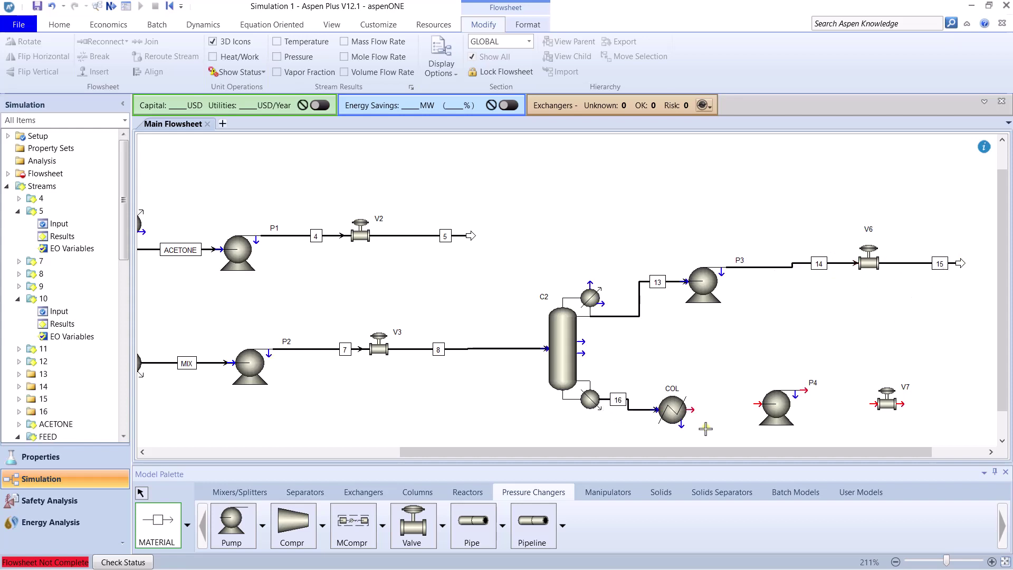
pyautogui.click(690, 410)
pyautogui.click(750, 404)
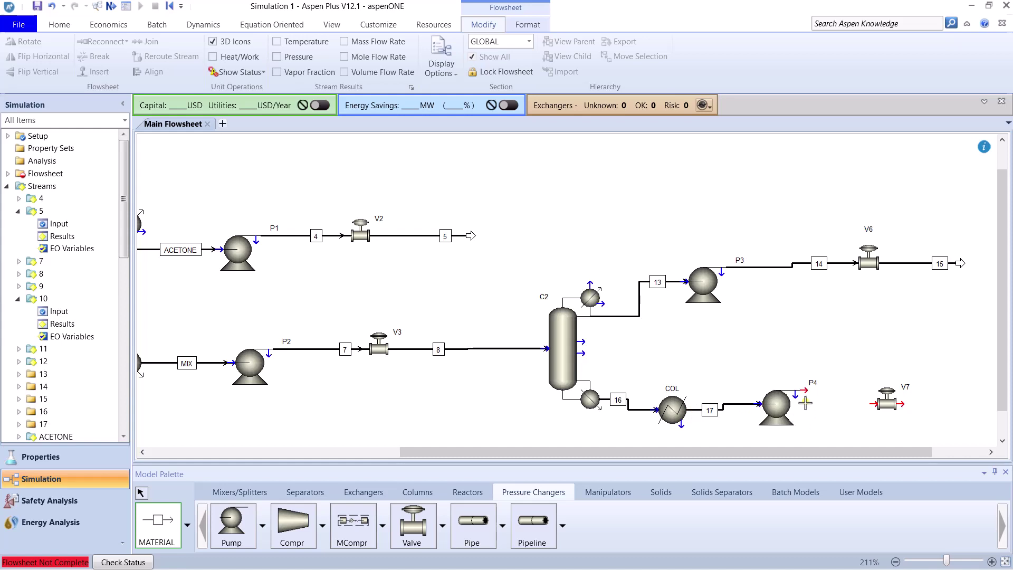
pyautogui.click(804, 391)
pyautogui.click(867, 402)
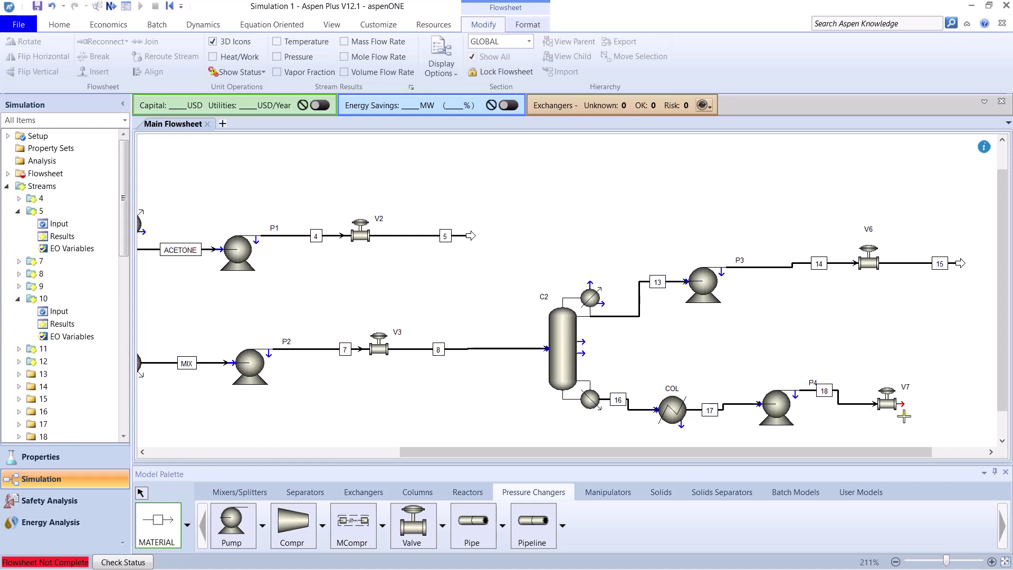
pyautogui.click(903, 404)
pyautogui.click(971, 404)
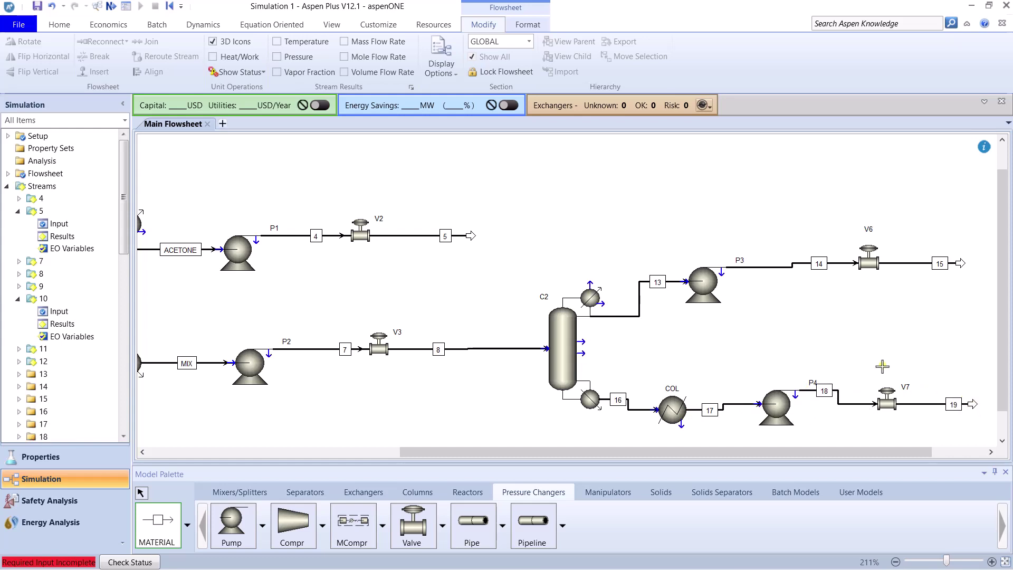
pyautogui.rightClick(834, 338)
# - Align streams 14 and 15 into straight lines on either side of valve V6
pyautogui.click(755, 268)
pyautogui.click(165, 72)
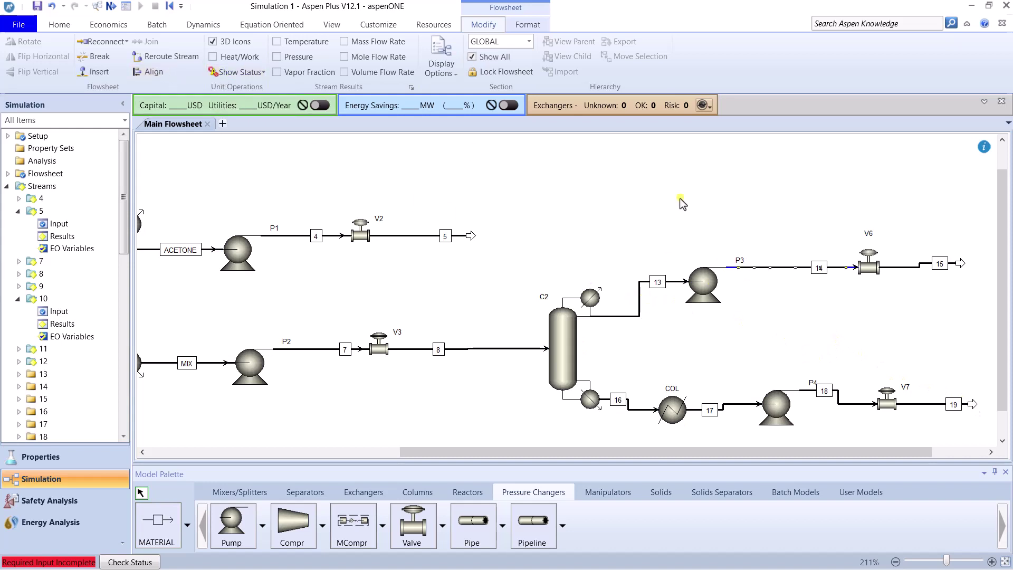
pyautogui.click(898, 267)
pyautogui.click(140, 79)
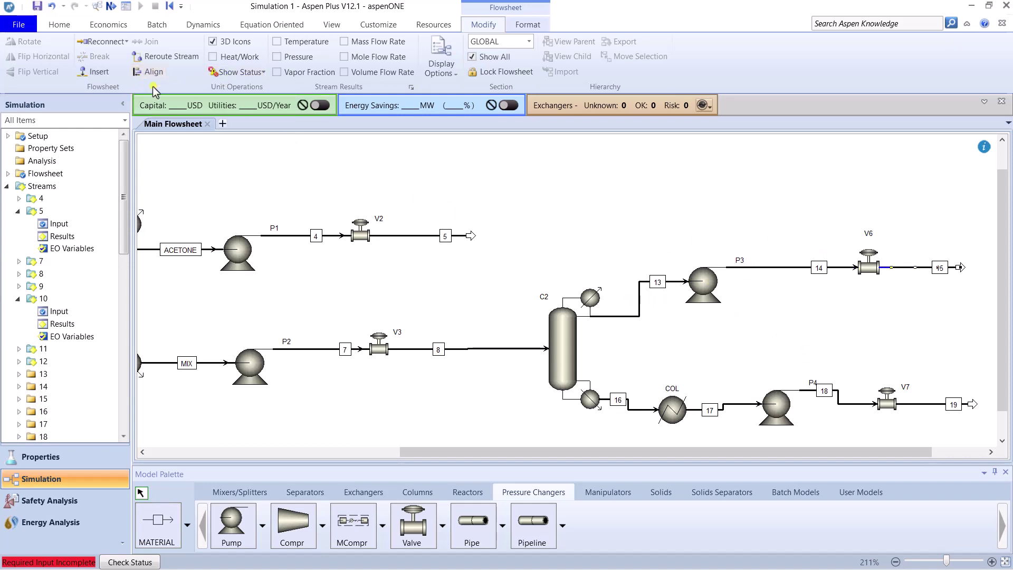
pyautogui.hscroll(3, 566, 333)
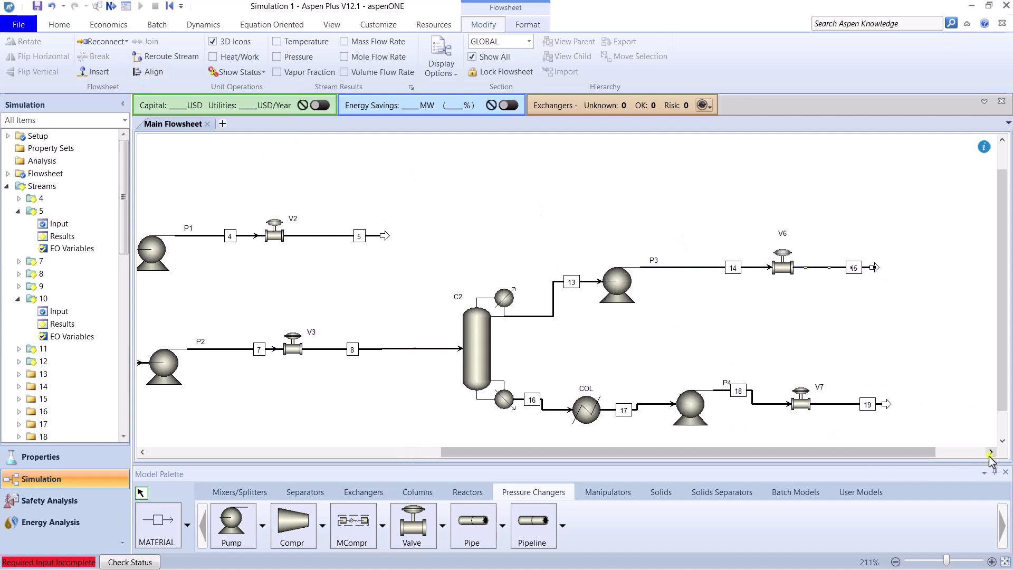
# - Align streams 16, 17 and 18 along the bottoms line from C2 to valve V7
pyautogui.click(538, 411)
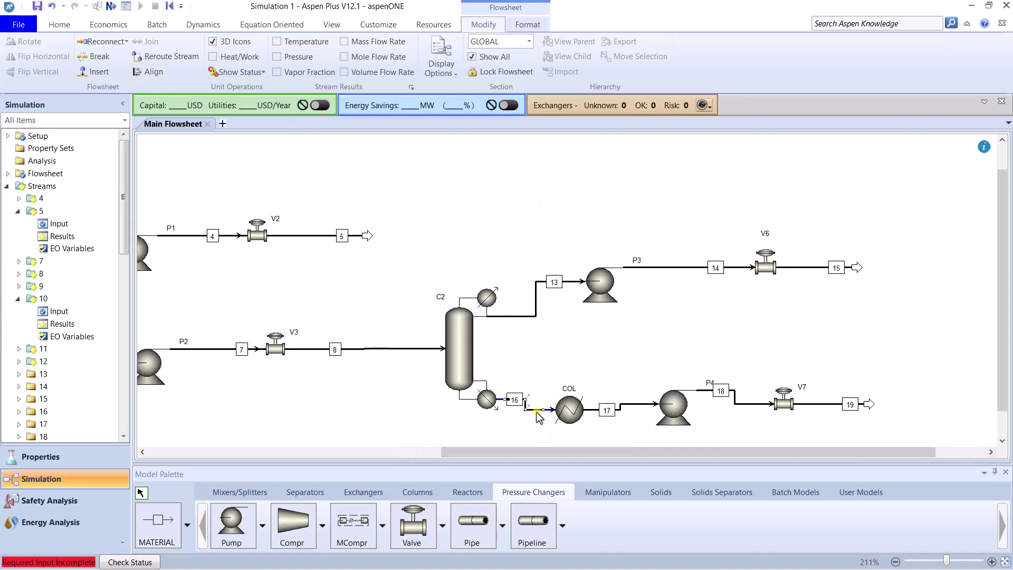
pyautogui.click(153, 72)
pyautogui.click(611, 396)
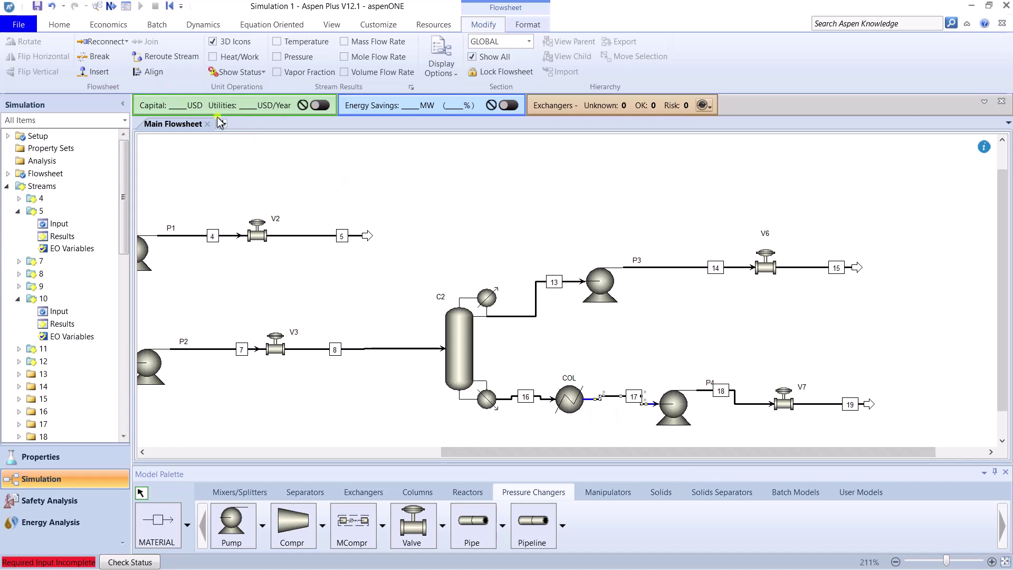
pyautogui.click(153, 74)
pyautogui.click(729, 383)
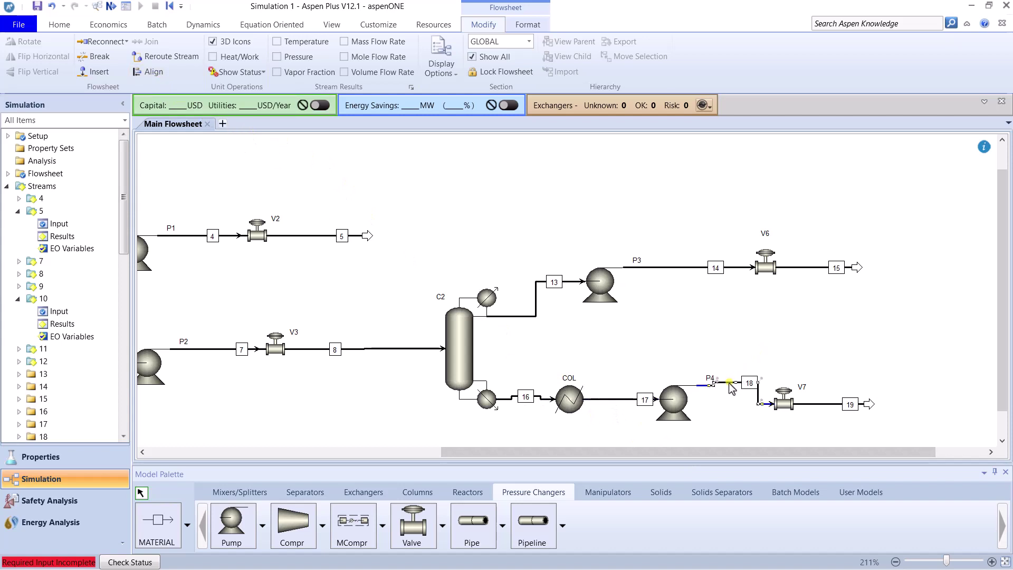
pyautogui.click(154, 74)
# - Move the P4 label directly above its pump and align stream 19 with valve V7
pyautogui.click(742, 437)
pyautogui.moveTo(710, 383); pyautogui.dragTo(674, 377)
pyautogui.click(820, 386)
pyautogui.click(154, 72)
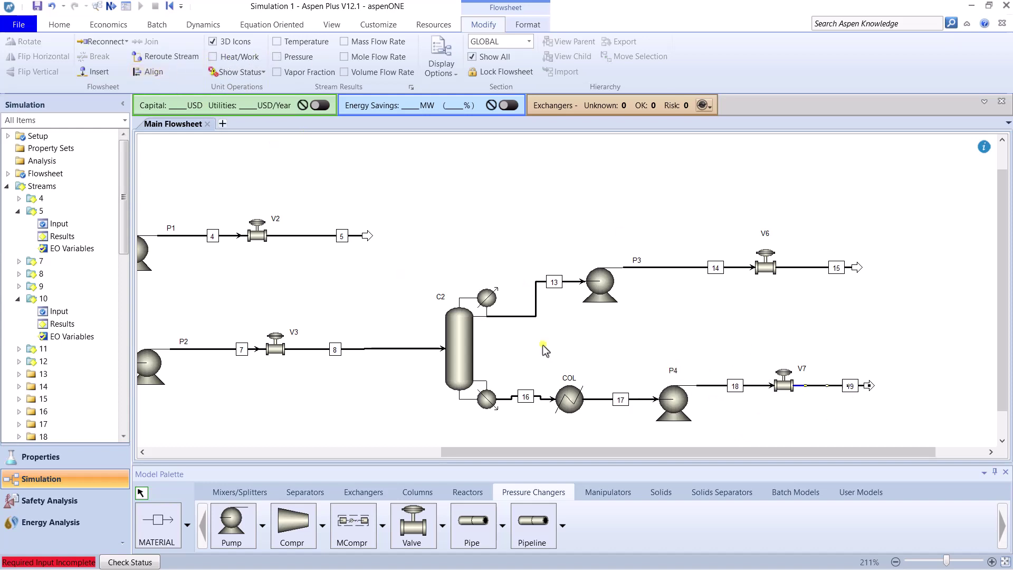
pyautogui.click(859, 353)
# - Configure column C2 with 17 stages, a total condenser, a distillate rate of 50.5 kmol/hr and a reflux ratio of 0.5
pyautogui.click(453, 346)
pyautogui.doubleClick(453, 349)
pyautogui.click(322, 191)
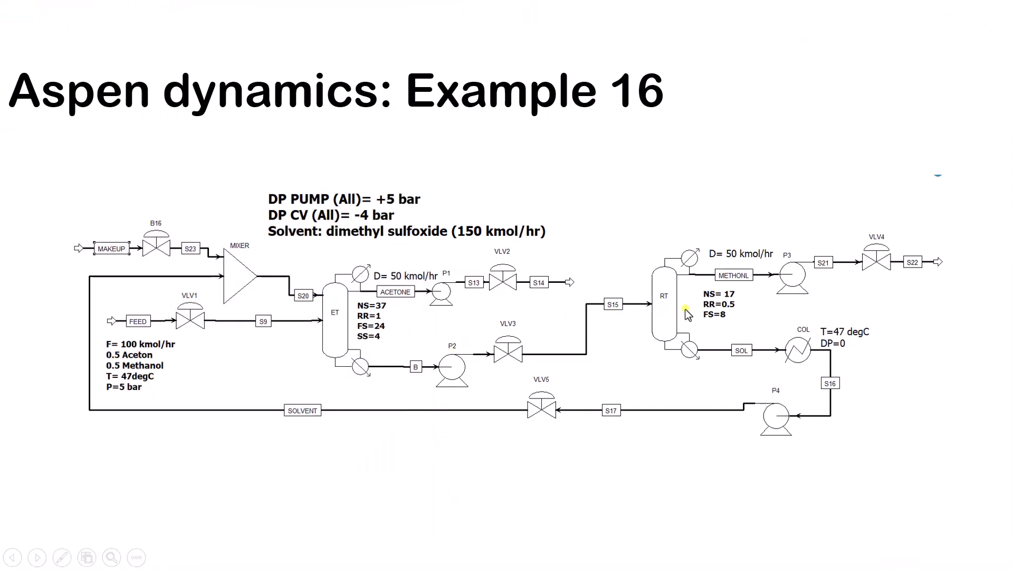
pyautogui.write('17')
pyautogui.click(485, 210)
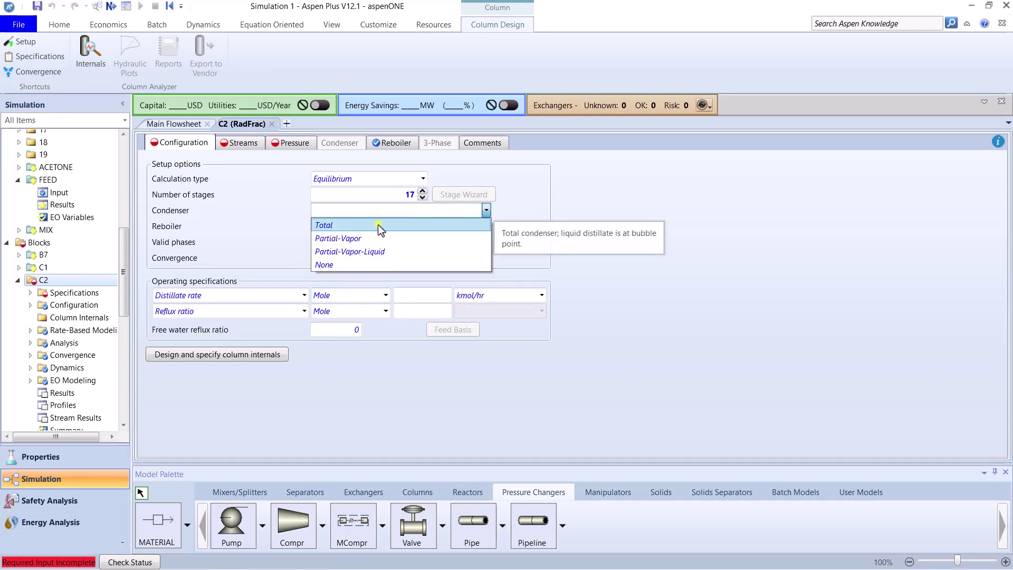
pyautogui.click(378, 226)
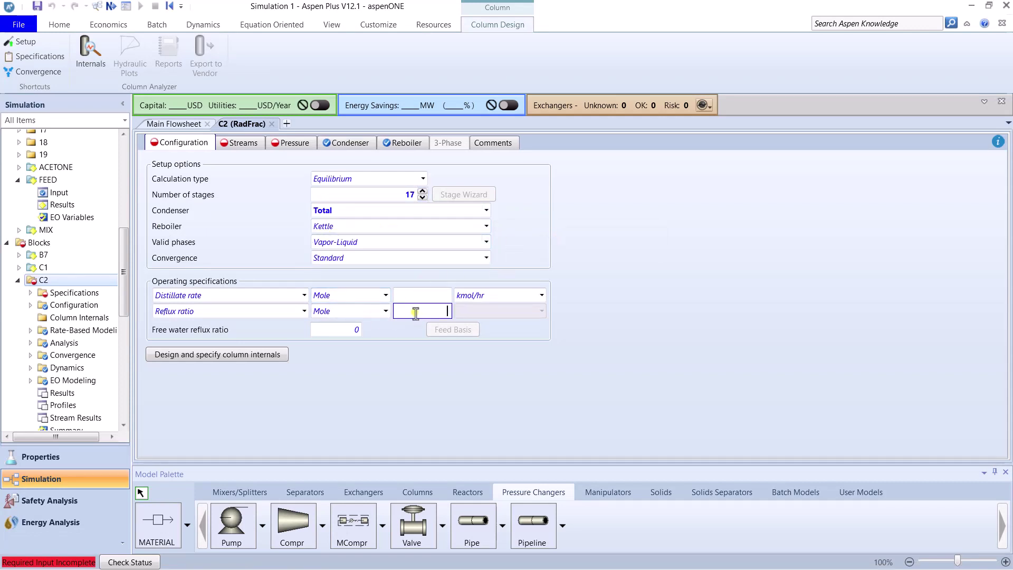
pyautogui.click(415, 293)
pyautogui.write('50.5')
pyautogui.click(590, 330)
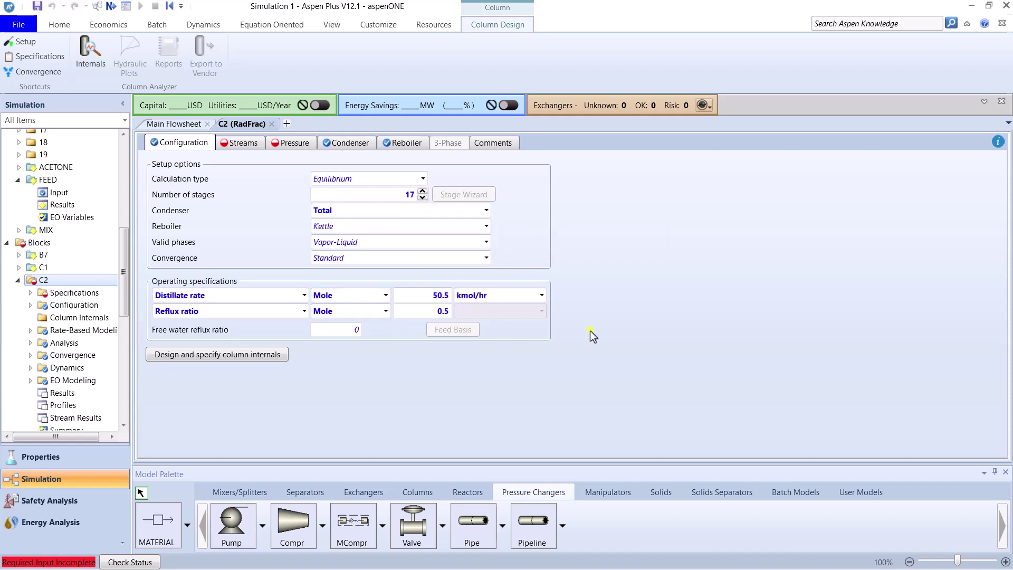
# - Set the feed stage of stream 8 in column C2 to 8
pyautogui.click(222, 147)
pyautogui.click(243, 196)
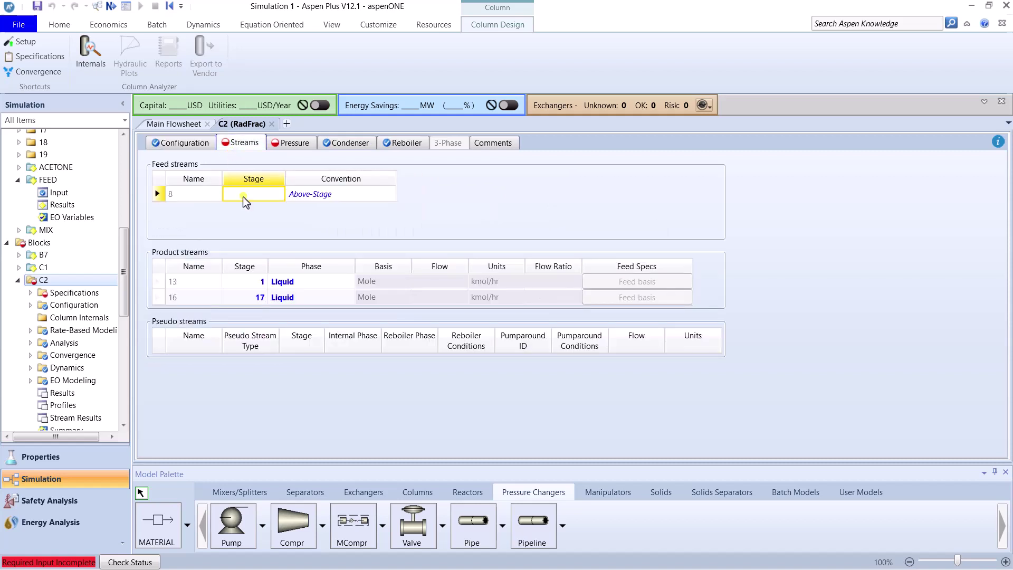
pyautogui.write('8')
pyautogui.press('Return')
# - Set C2's condenser pressure to 1 bar, specify the rest by column pressure drop, and close the column form
pyautogui.click(289, 144)
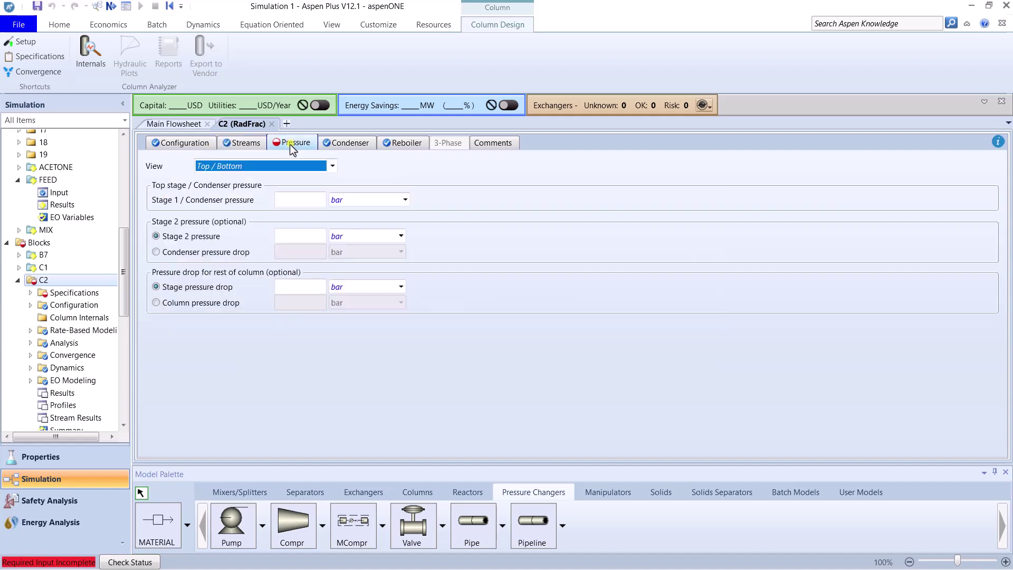
pyautogui.click(307, 200)
pyautogui.write('1')
pyautogui.click(202, 304)
pyautogui.click(293, 304)
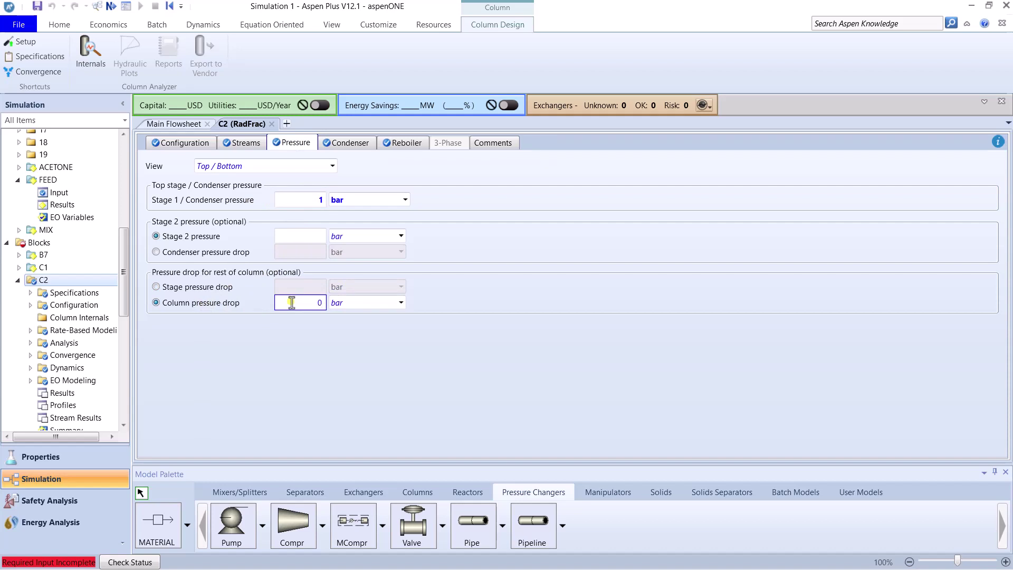
pyautogui.click(307, 268)
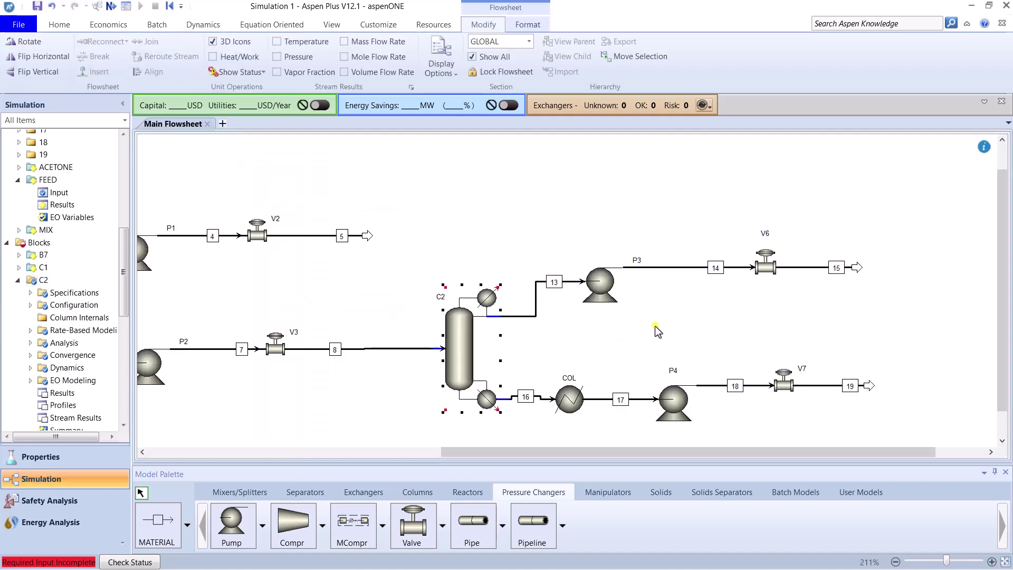
# - Specify pump P3's outlet by pressure increase in bar, then close its form
pyautogui.doubleClick(607, 282)
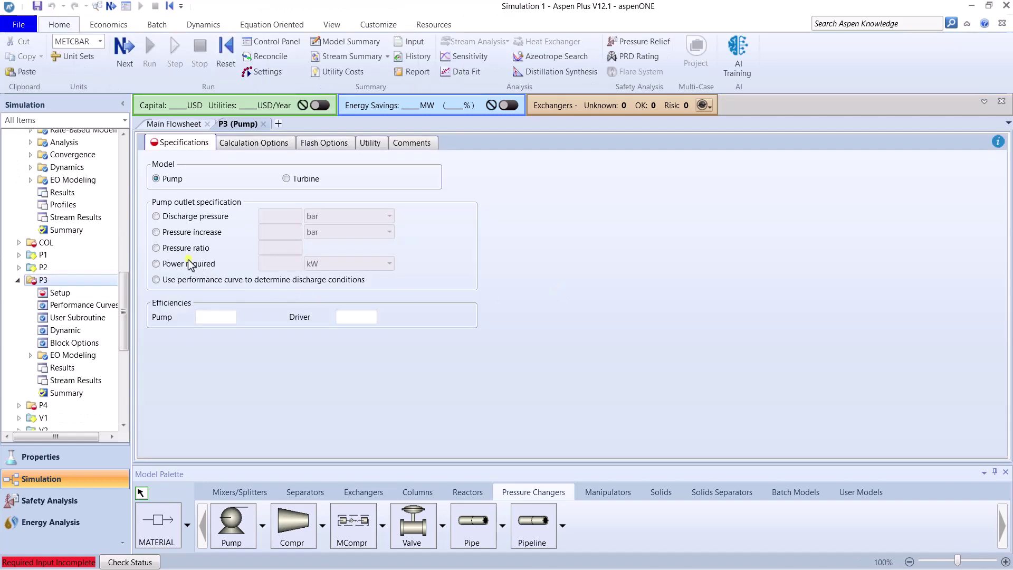
pyautogui.click(169, 235)
pyautogui.click(280, 232)
pyautogui.press('Return')
pyautogui.click(262, 125)
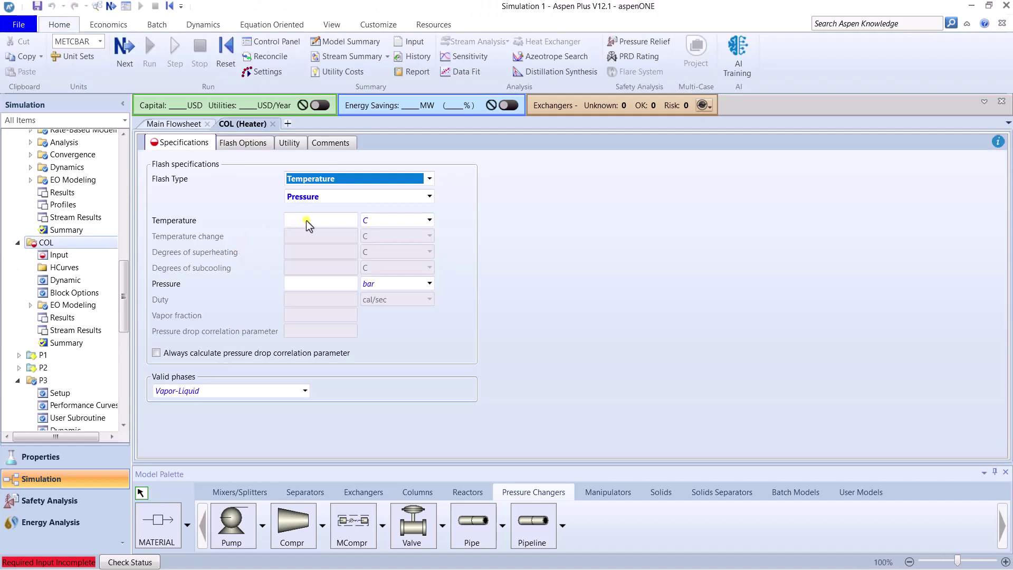
# - Set cooler COL's outlet temperature to 47 C and its pressure to 0 bar, and close its form
pyautogui.click(308, 220)
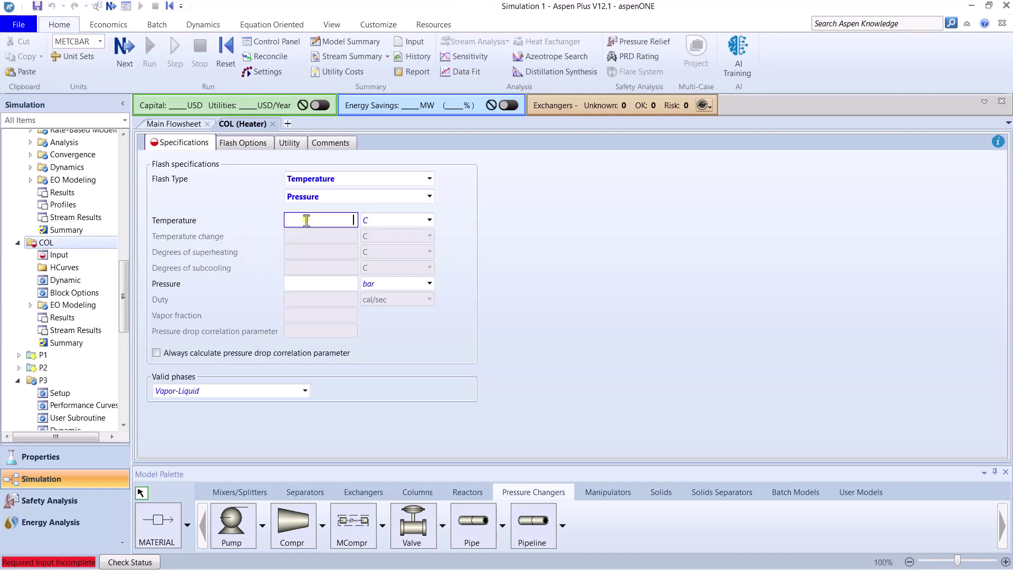
pyautogui.click(338, 283)
pyautogui.write('0')
pyautogui.press('Return')
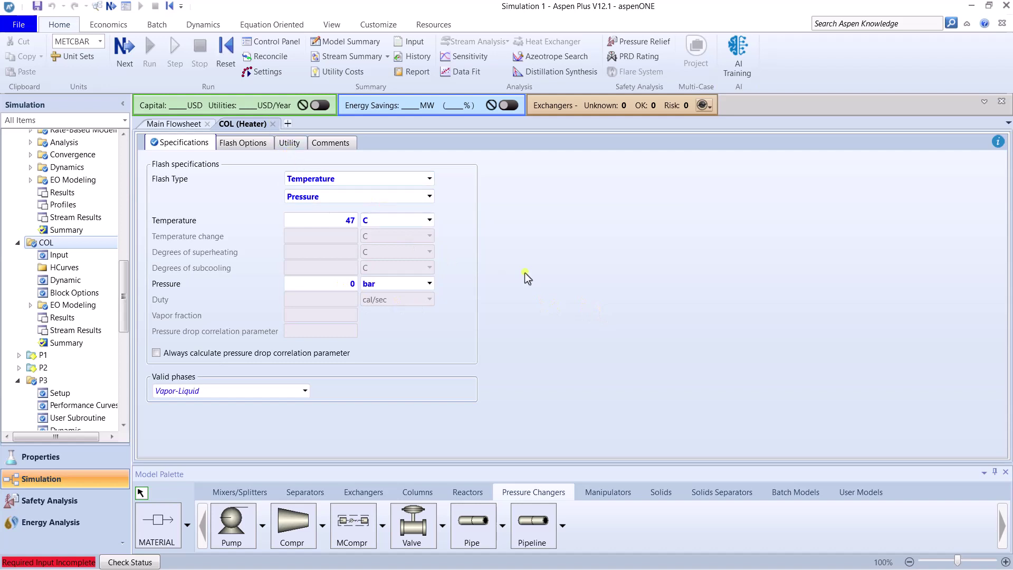
pyautogui.click(272, 124)
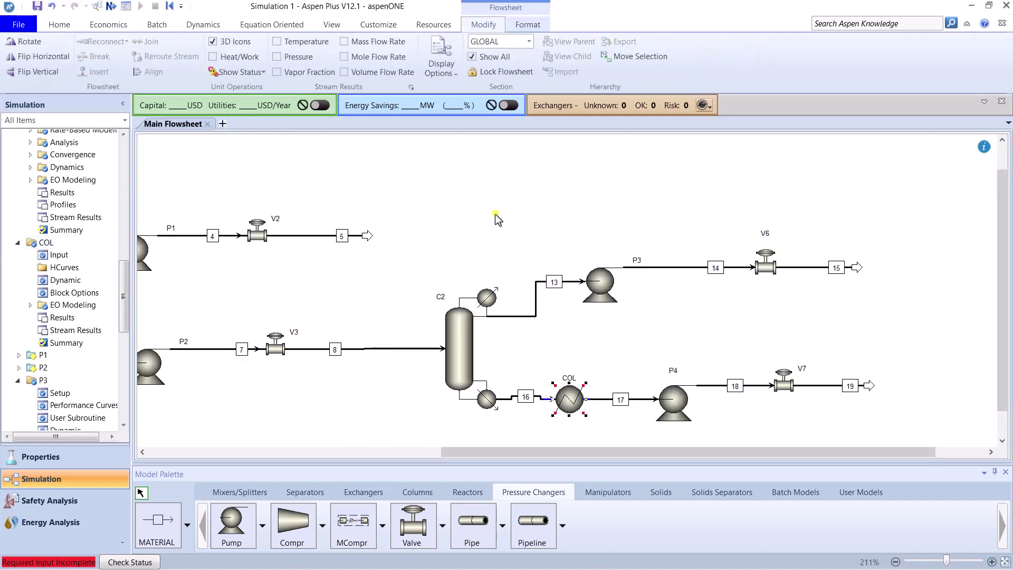
# - Specify pump P4 with a pressure increase of 5 bar and close its form
pyautogui.doubleClick(673, 399)
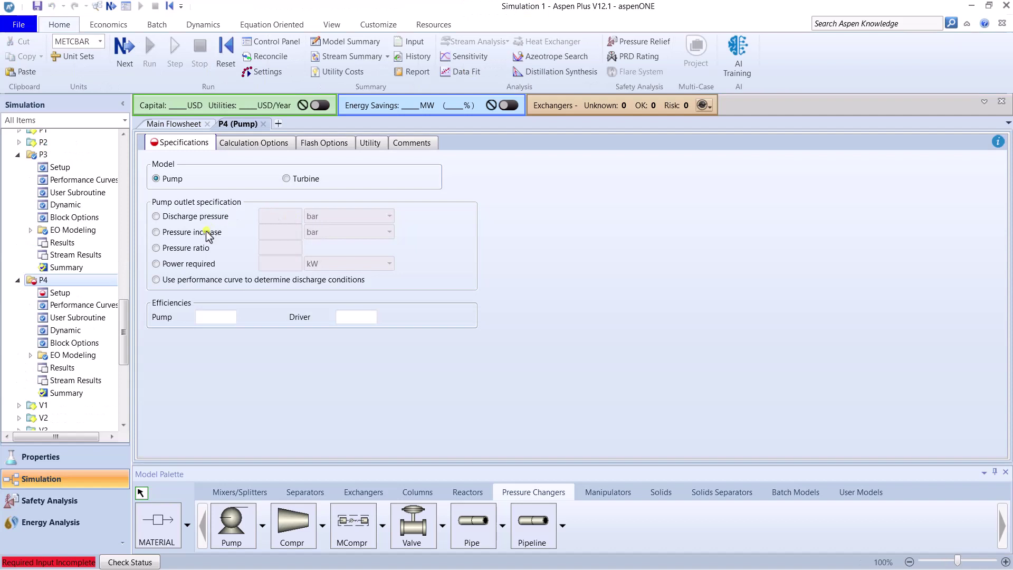
pyautogui.click(207, 232)
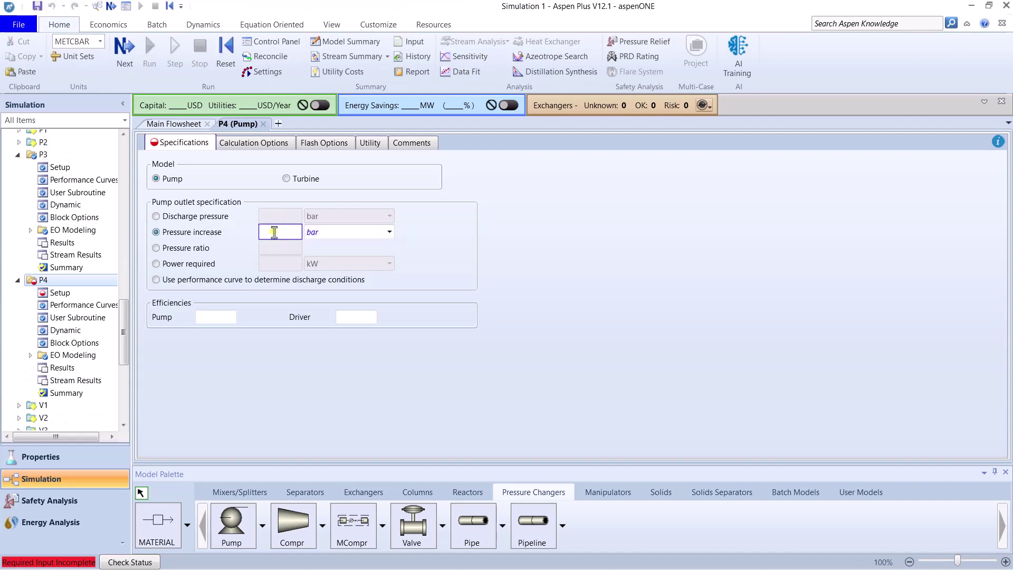
pyautogui.press('Return')
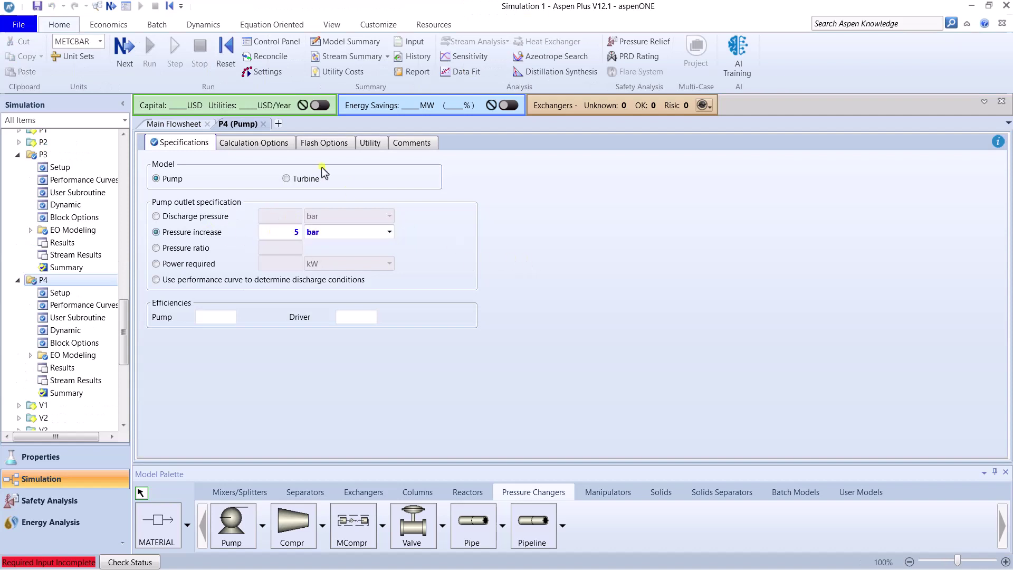
pyautogui.click(263, 125)
# - Give valve V6 a pressure drop of 4 bar with Liquid-Only valid phases, and close its form
pyautogui.doubleClick(760, 268)
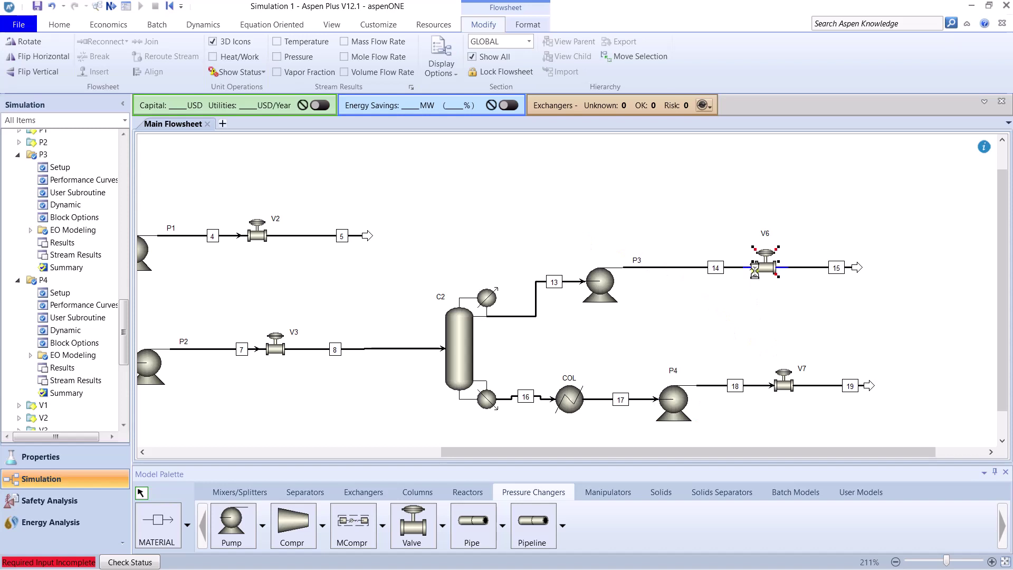
pyautogui.click(185, 269)
pyautogui.click(246, 265)
pyautogui.write('4')
pyautogui.press('Return')
pyautogui.click(296, 309)
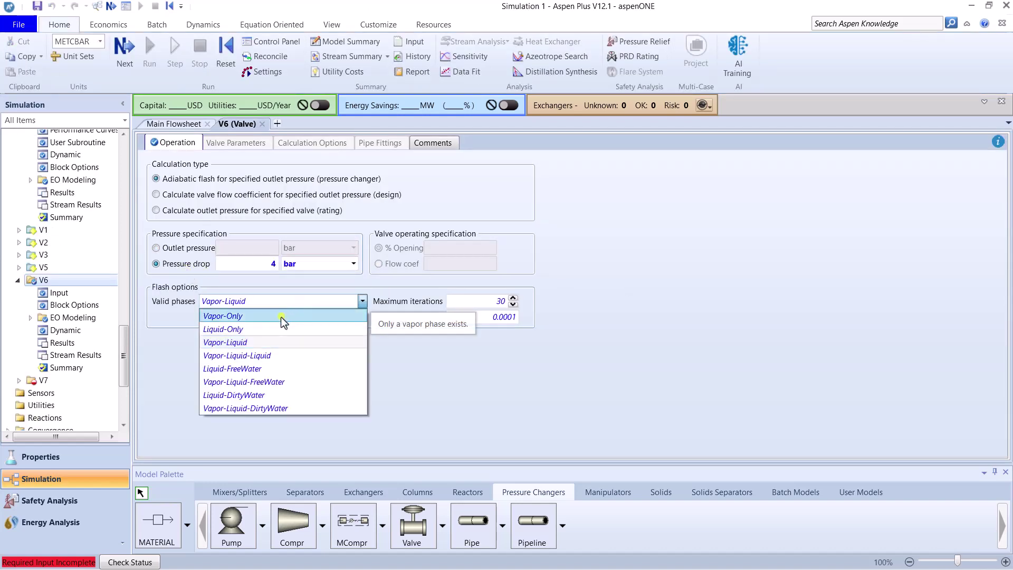
pyautogui.click(271, 326)
pyautogui.click(262, 124)
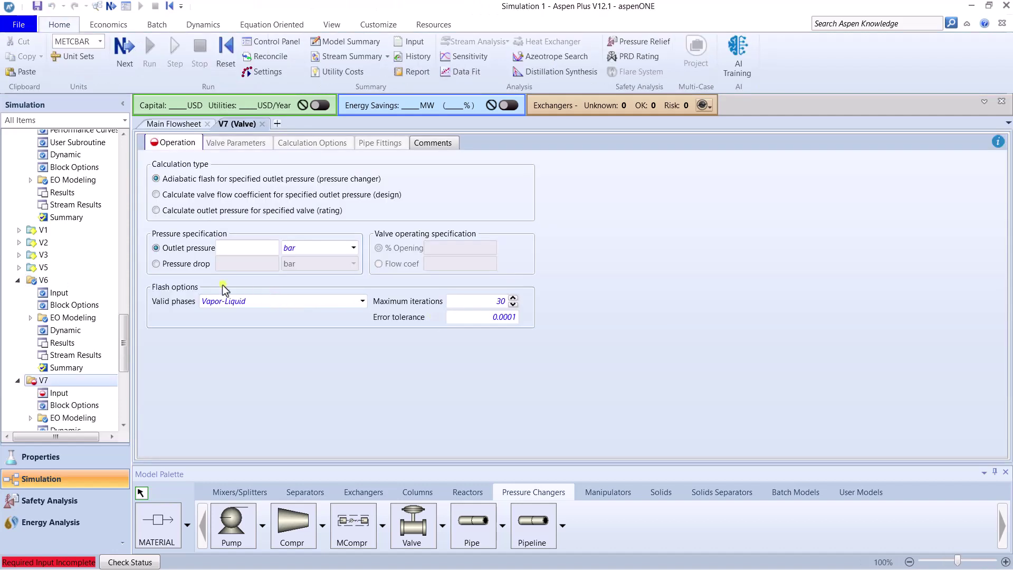
# - Give valve V7 a pressure drop of 4 bar with Liquid-Only valid phases, and close its form
pyautogui.click(201, 264)
pyautogui.click(244, 269)
pyautogui.write('4')
pyautogui.click(311, 306)
pyautogui.click(311, 306)
pyautogui.click(259, 328)
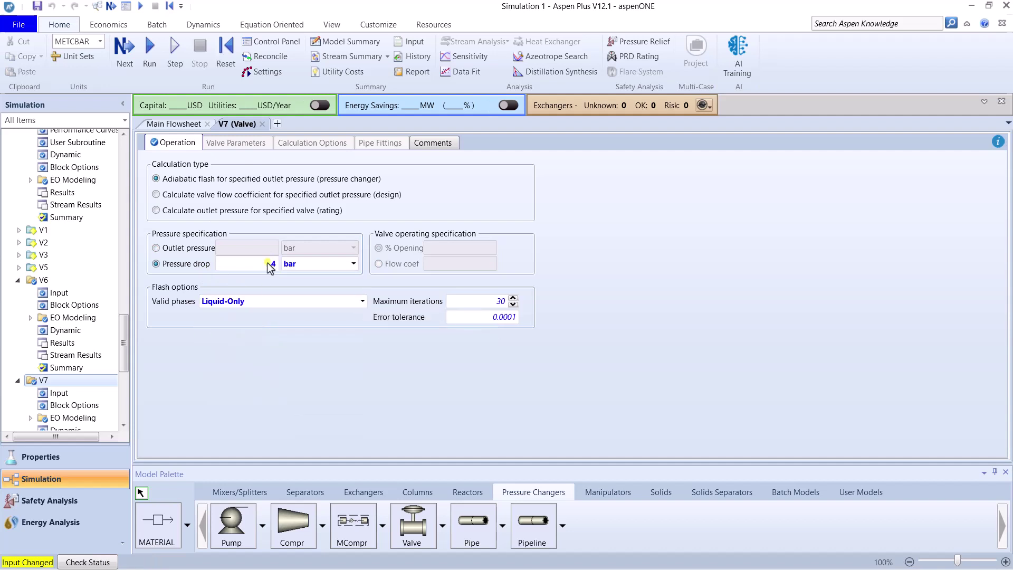
pyautogui.click(262, 123)
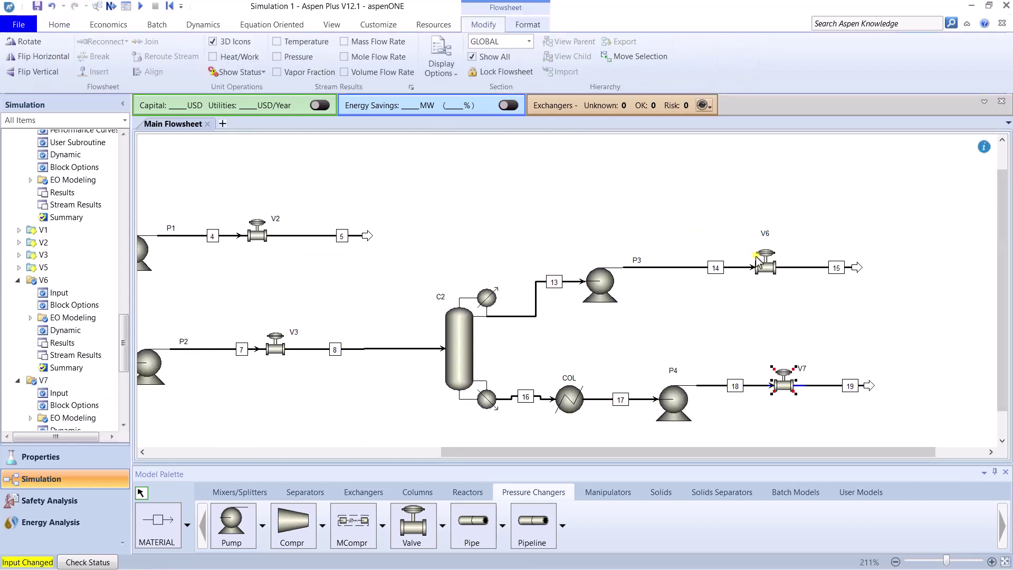
# - Recheck valve V6's specification and run the simulation
pyautogui.doubleClick(769, 268)
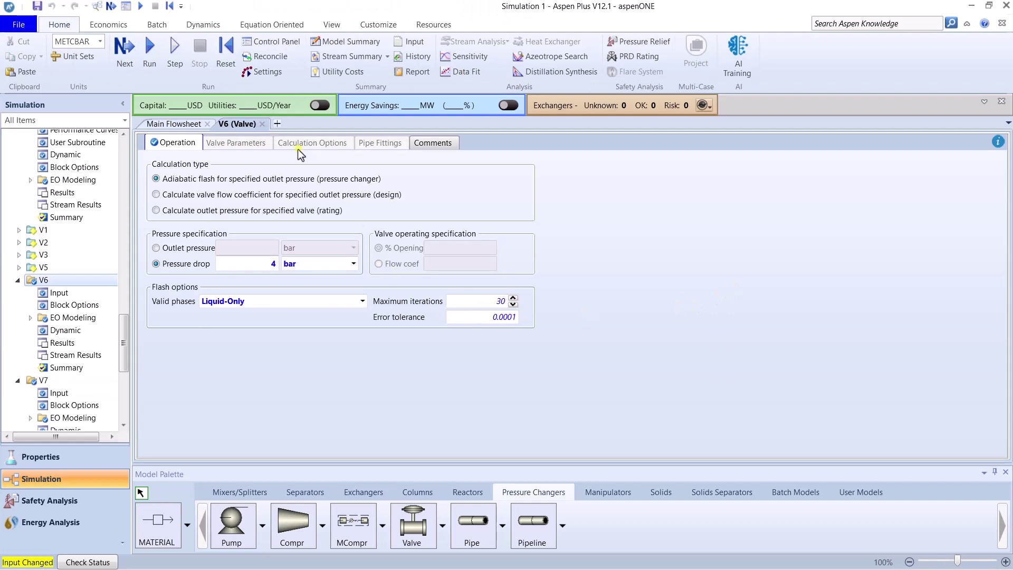
pyautogui.click(262, 124)
pyautogui.click(141, 5)
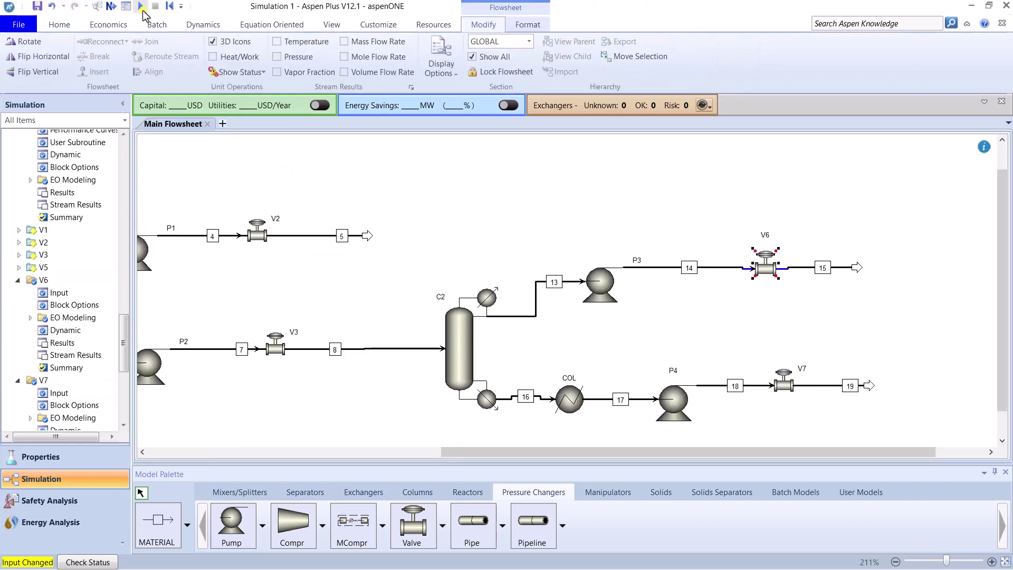
pyautogui.click(852, 288)
# - Examine the component mole fractions in the results of stream 15, then close the results
pyautogui.rightClick(859, 271)
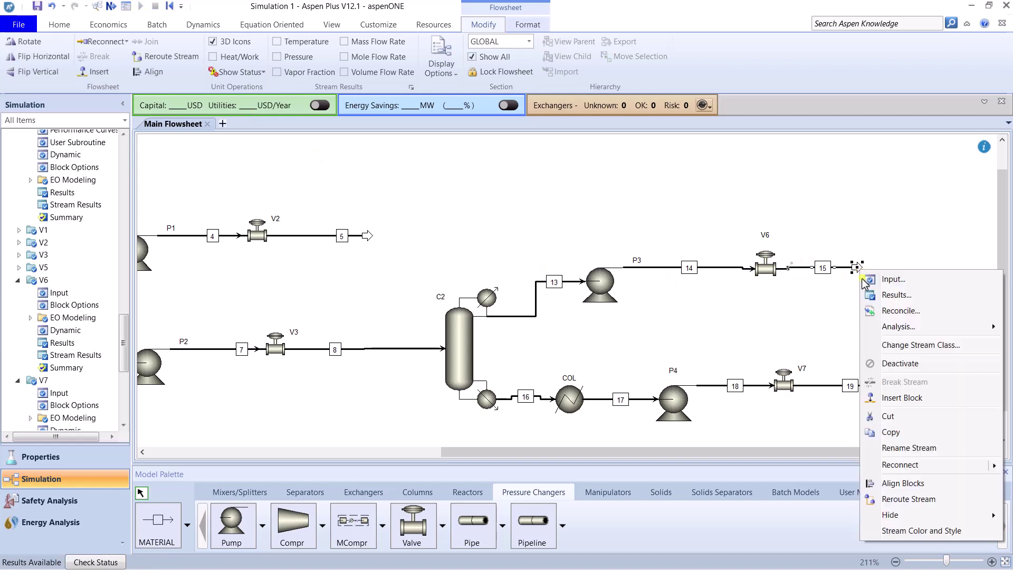
pyautogui.click(881, 296)
pyautogui.scroll(-5, 249, 362)
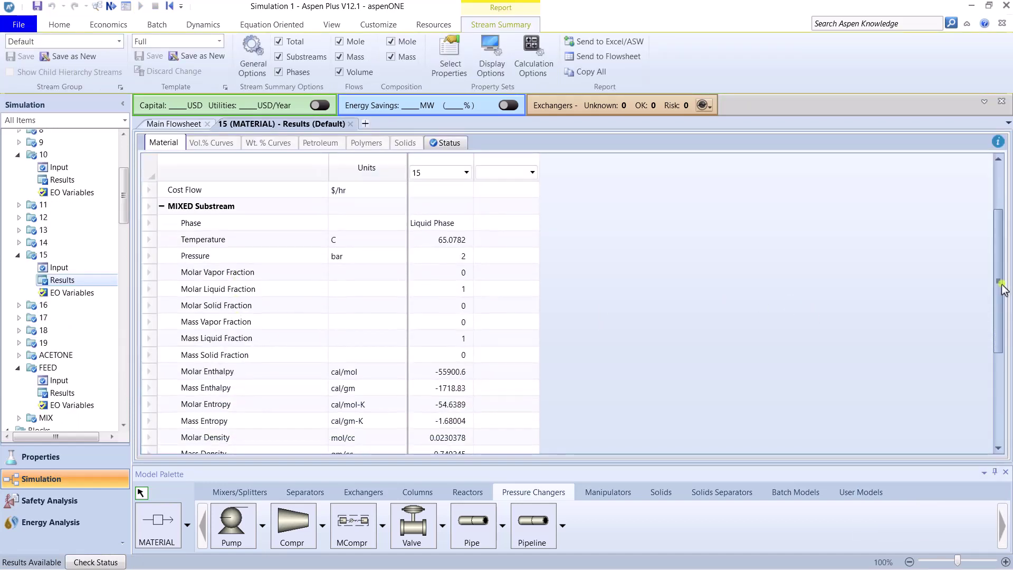
pyautogui.click(175, 355)
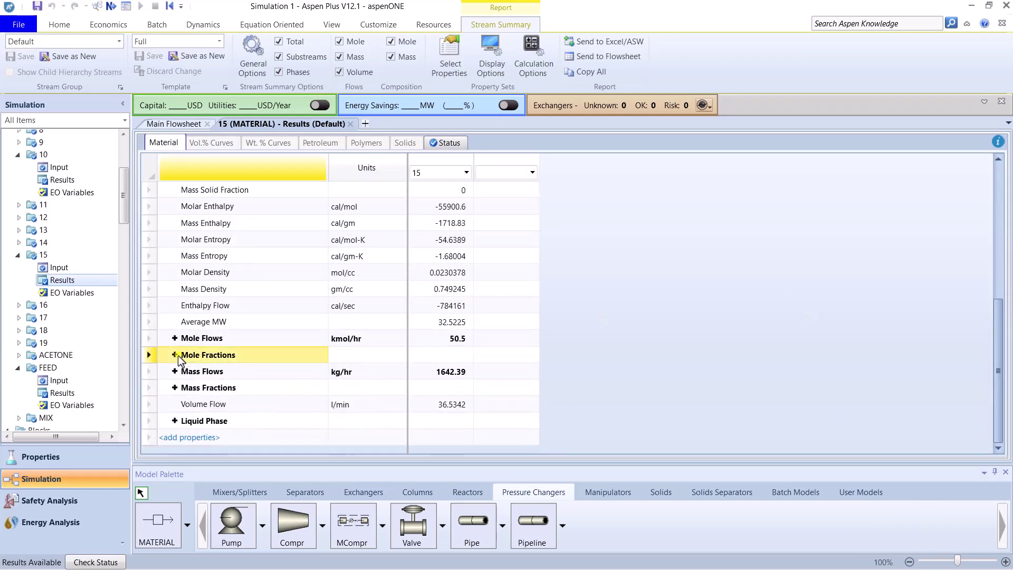
pyautogui.click(175, 355)
pyautogui.click(442, 373)
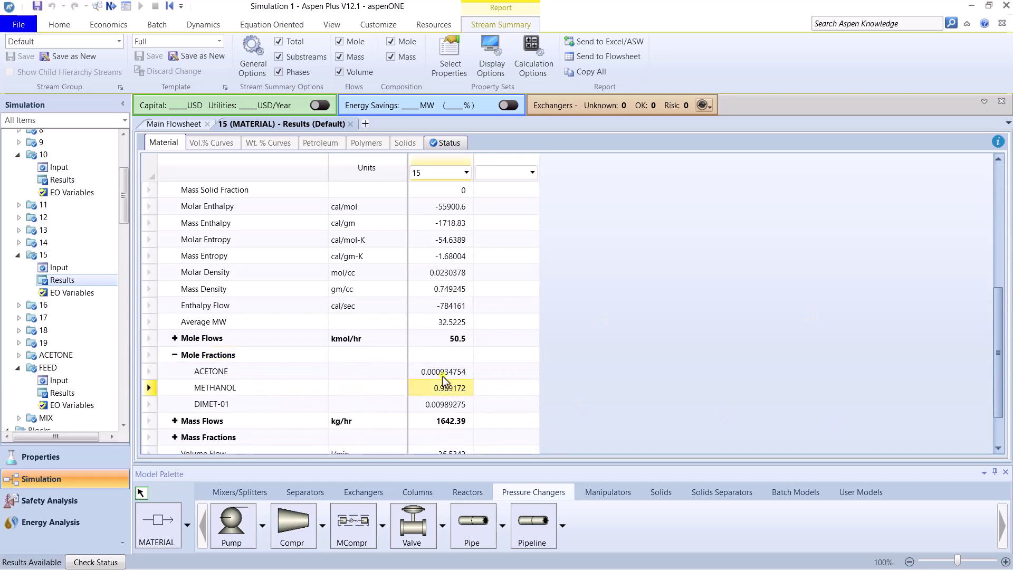
pyautogui.click(350, 124)
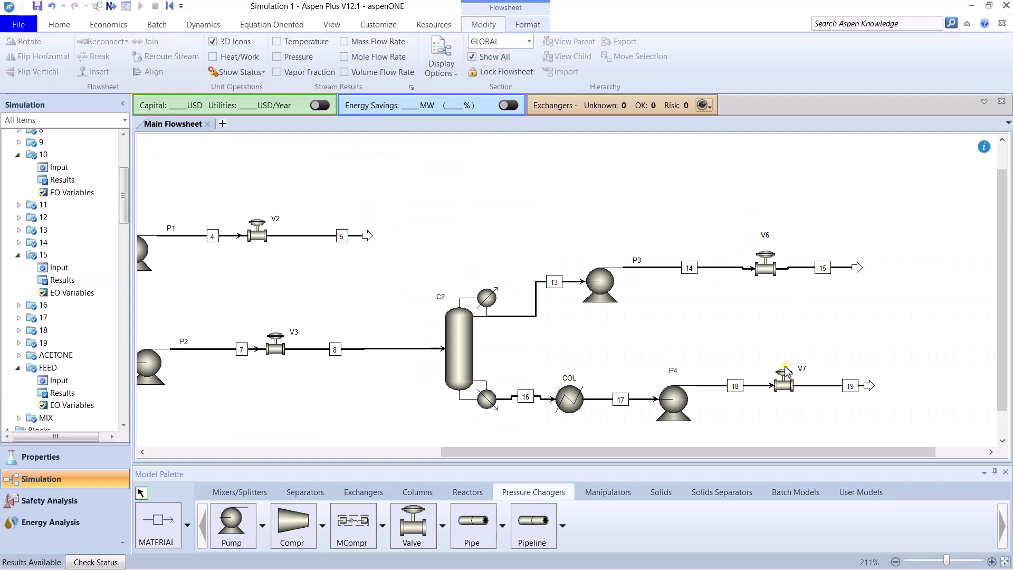
# - Examine the component mole fractions in the results of stream 19, then close the results
pyautogui.rightClick(821, 385)
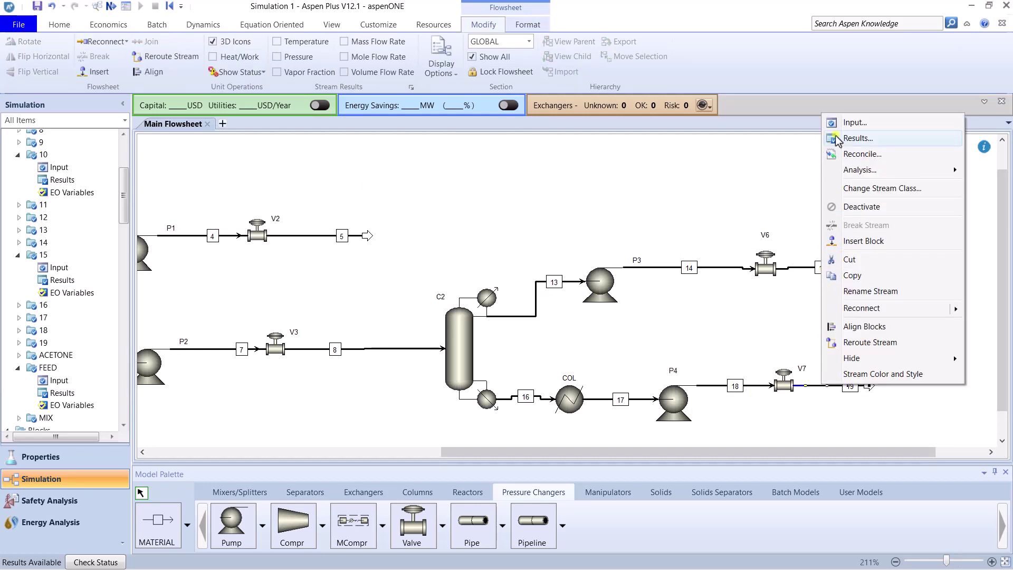
pyautogui.click(831, 138)
pyautogui.moveTo(999, 258); pyautogui.dragTo(1000, 398)
pyautogui.click(174, 355)
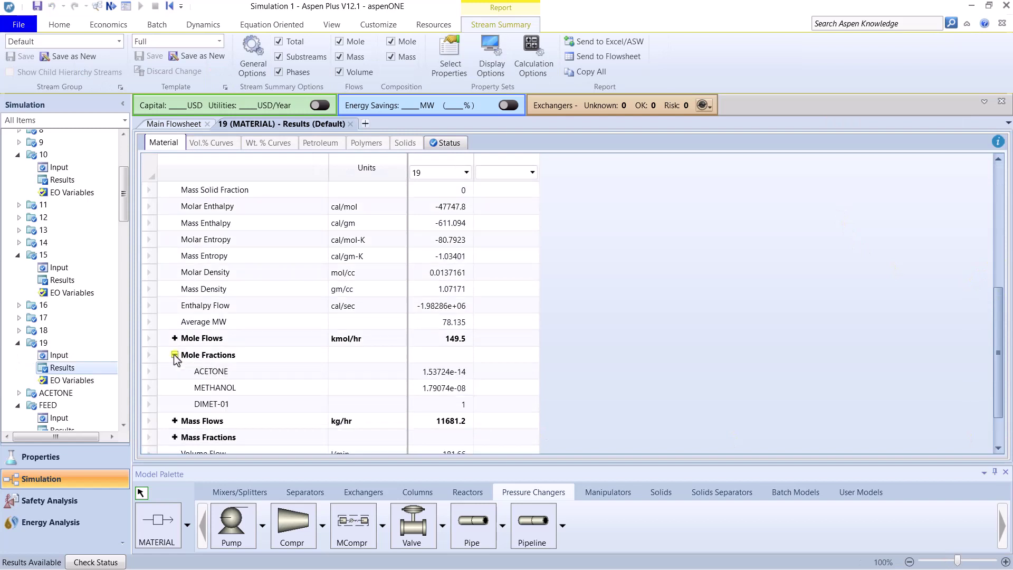
pyautogui.click(174, 355)
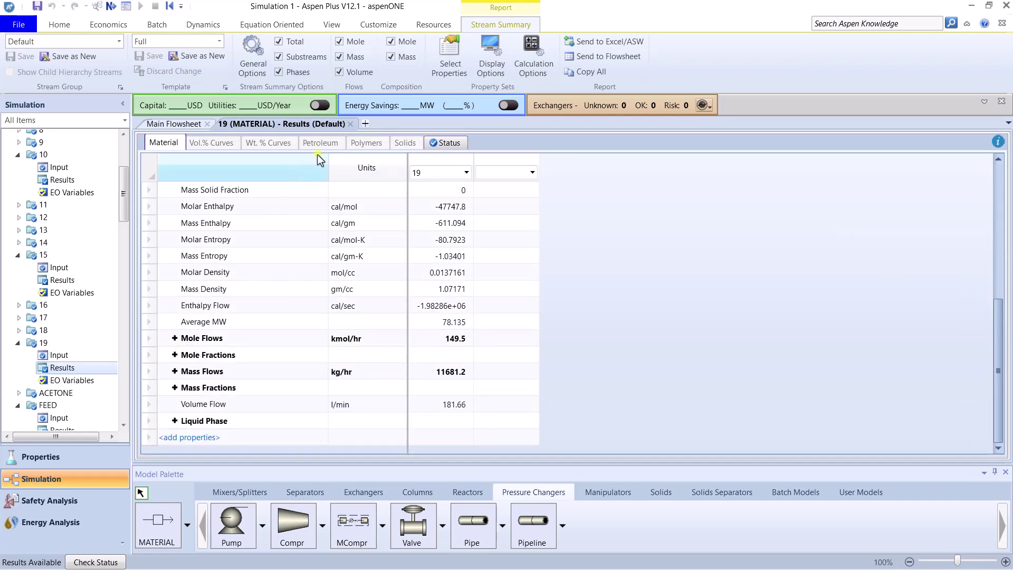
pyautogui.click(174, 355)
pyautogui.click(148, 403)
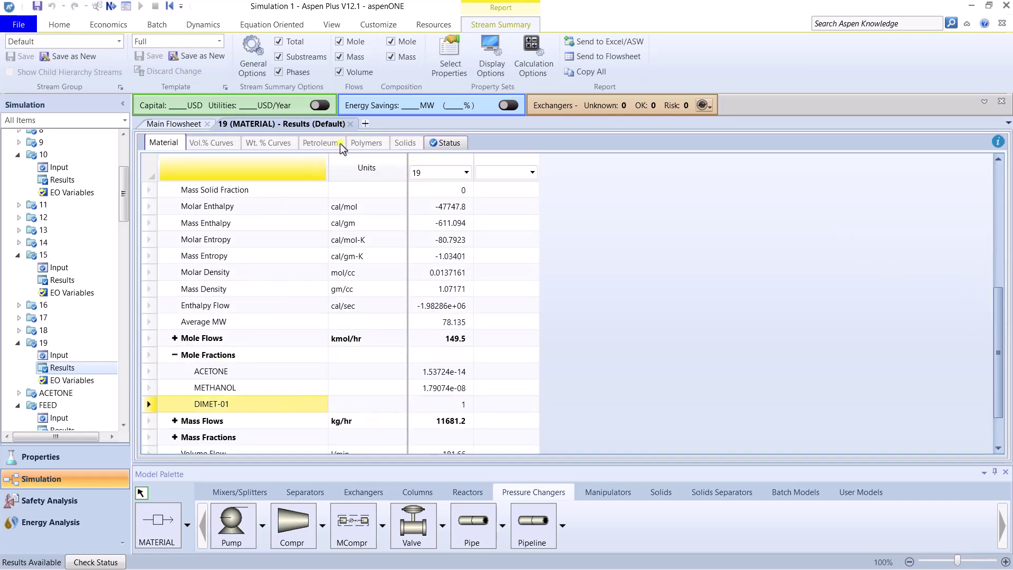
pyautogui.click(350, 123)
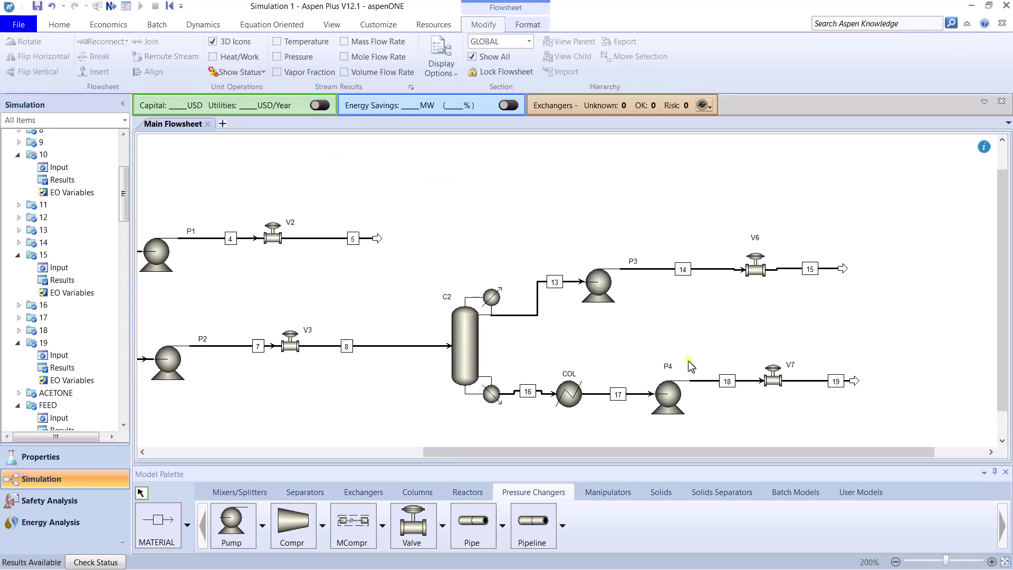
pyautogui.scroll(1, 697, 393)
pyautogui.click(1003, 441)
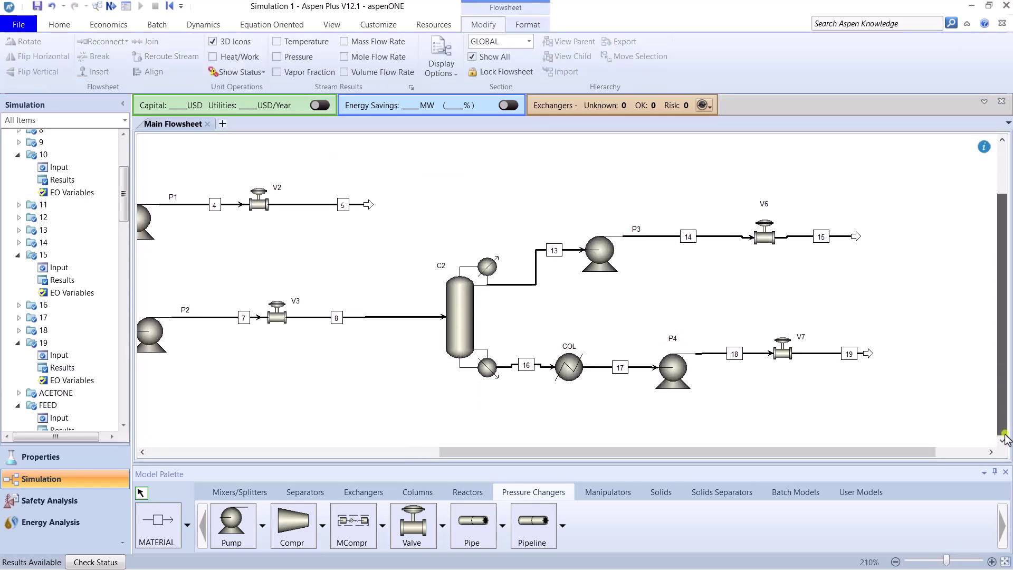
pyautogui.click(1004, 443)
pyautogui.click(1003, 443)
pyautogui.moveTo(899, 452); pyautogui.dragTo(471, 448)
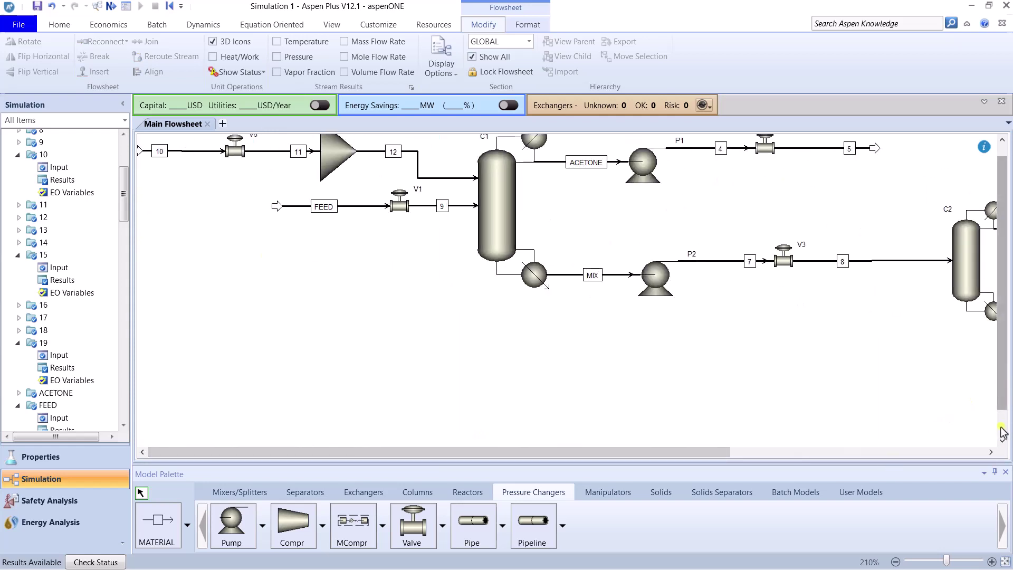
pyautogui.click(990, 452)
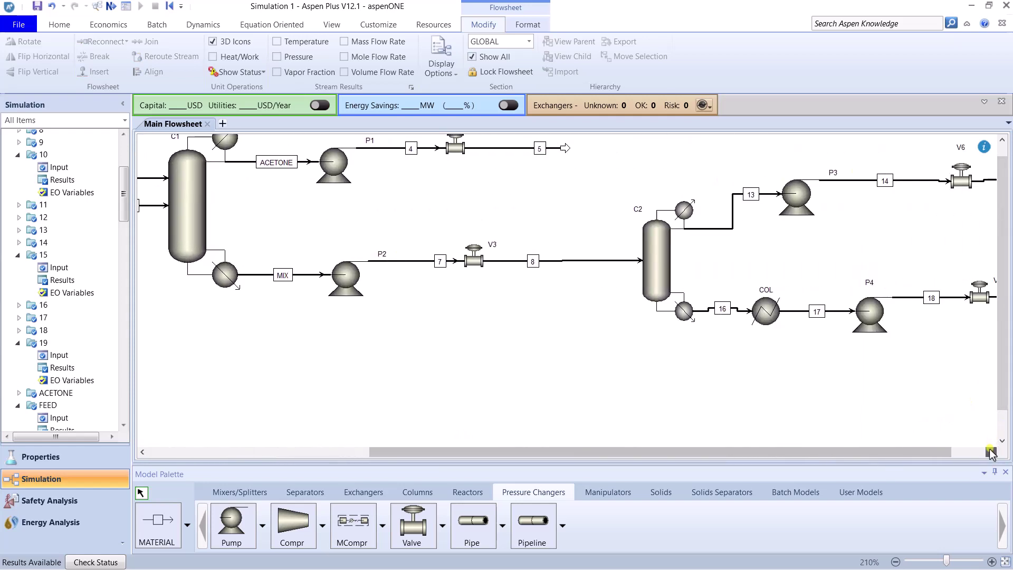
pyautogui.rightClick(889, 297)
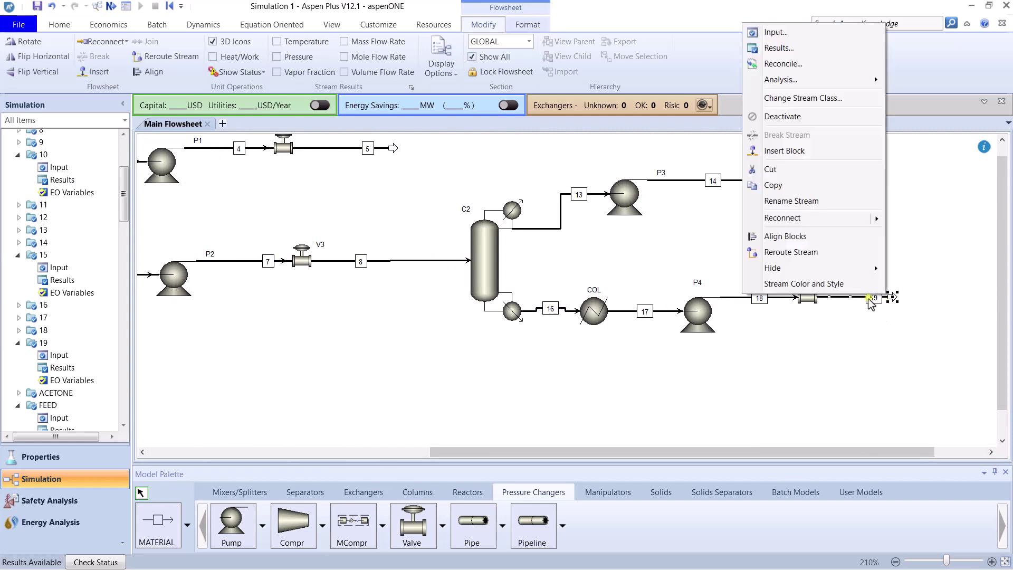
pyautogui.moveTo(801, 218)
pyautogui.click(701, 216)
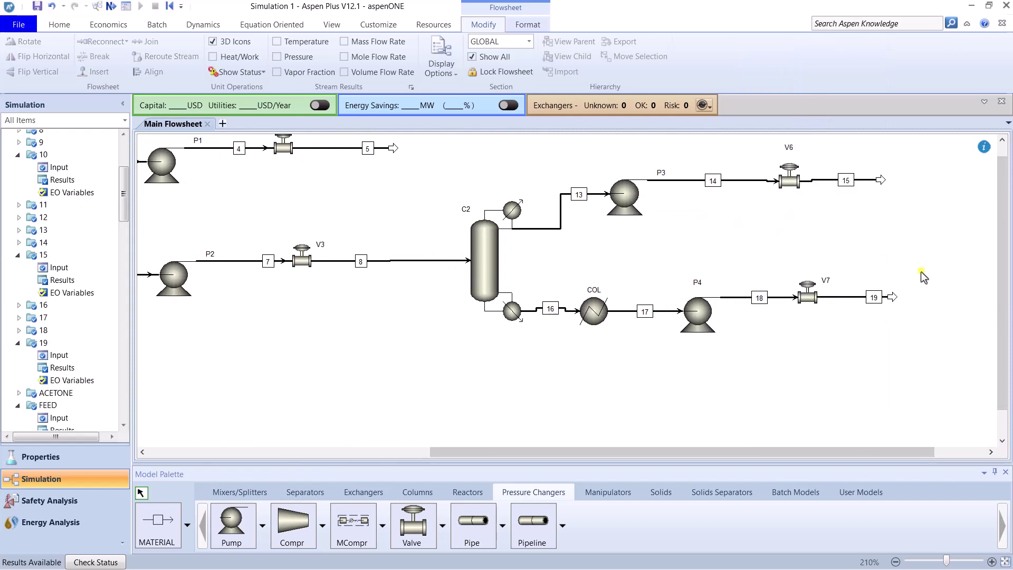
# - Reconnect the destination of stream 19 to the feed port of mixer B7 to close the solvent recycle
pyautogui.rightClick(891, 298)
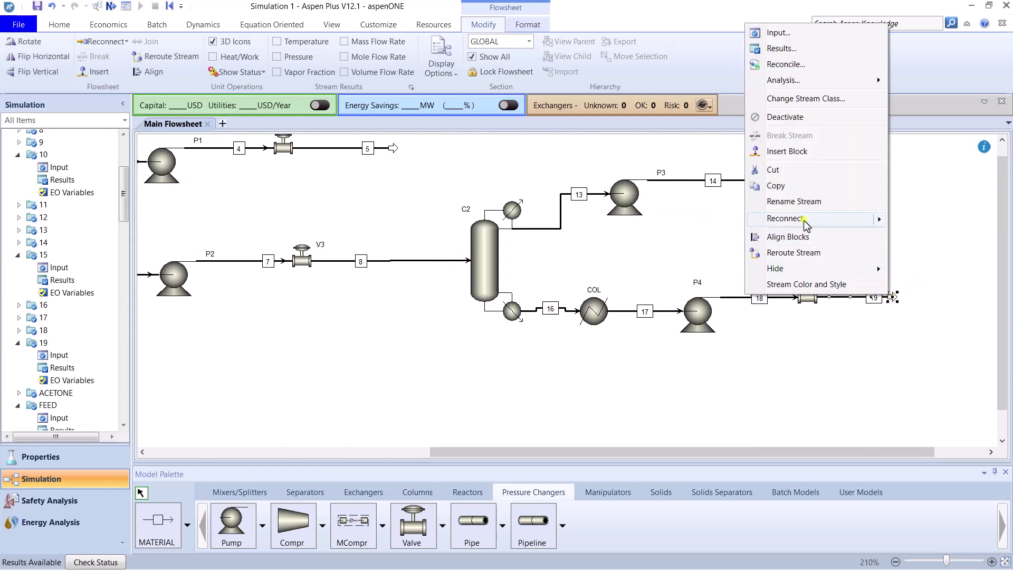
pyautogui.click(725, 222)
pyautogui.hscroll(-5, 420, 434)
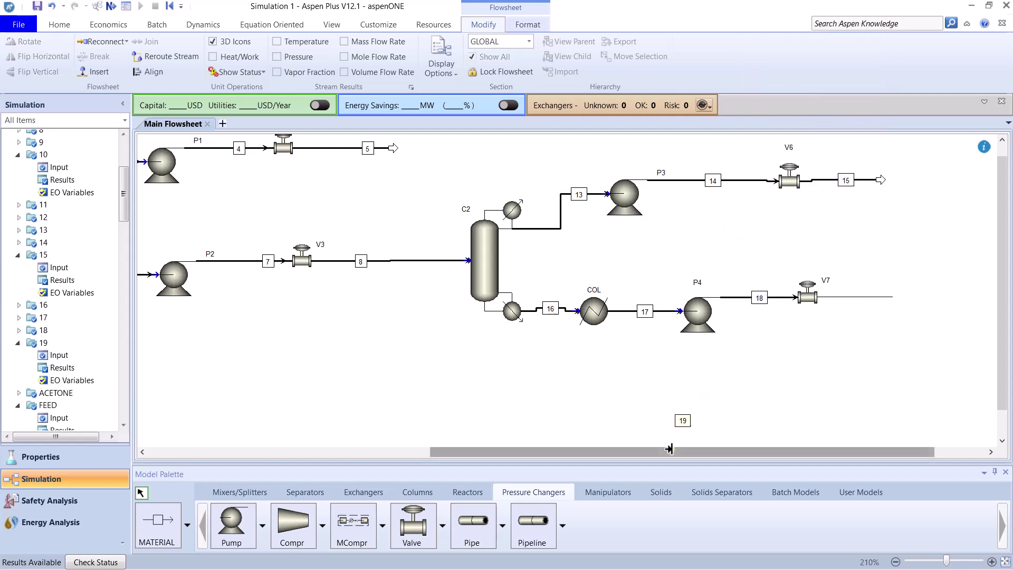
pyautogui.hscroll(-5, 490, 340)
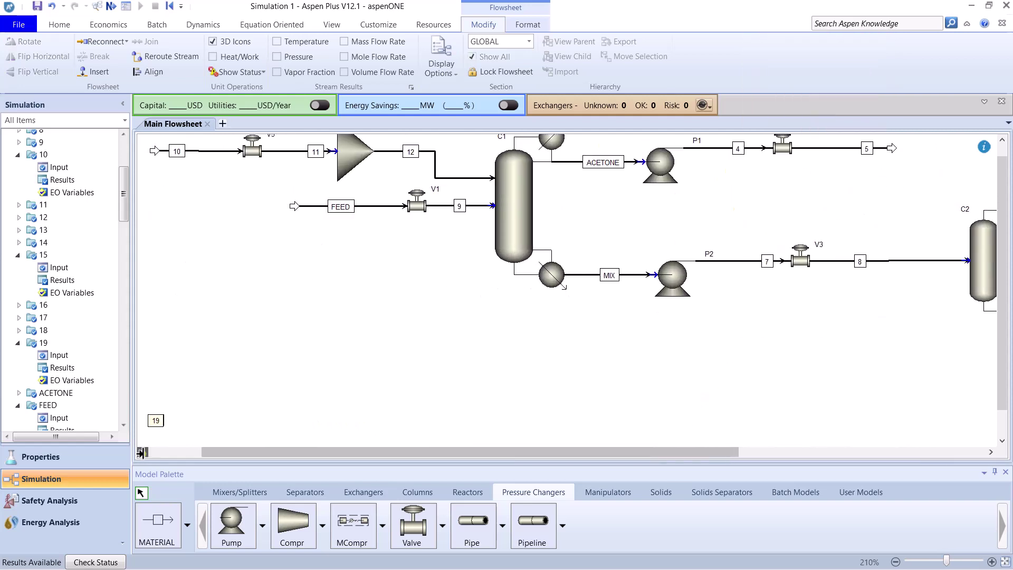
pyautogui.click(1001, 140)
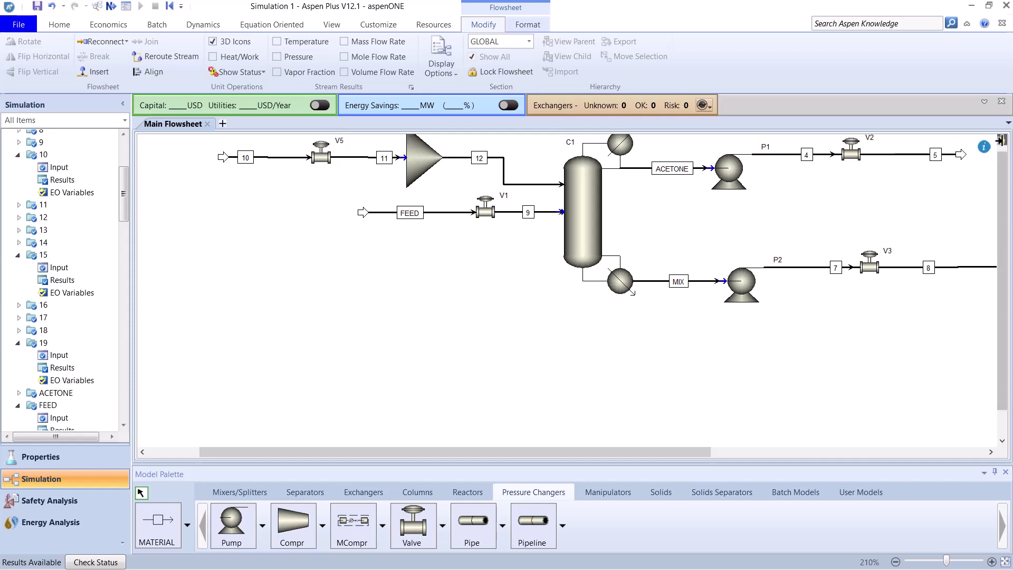
pyautogui.scroll(4, 1002, 140)
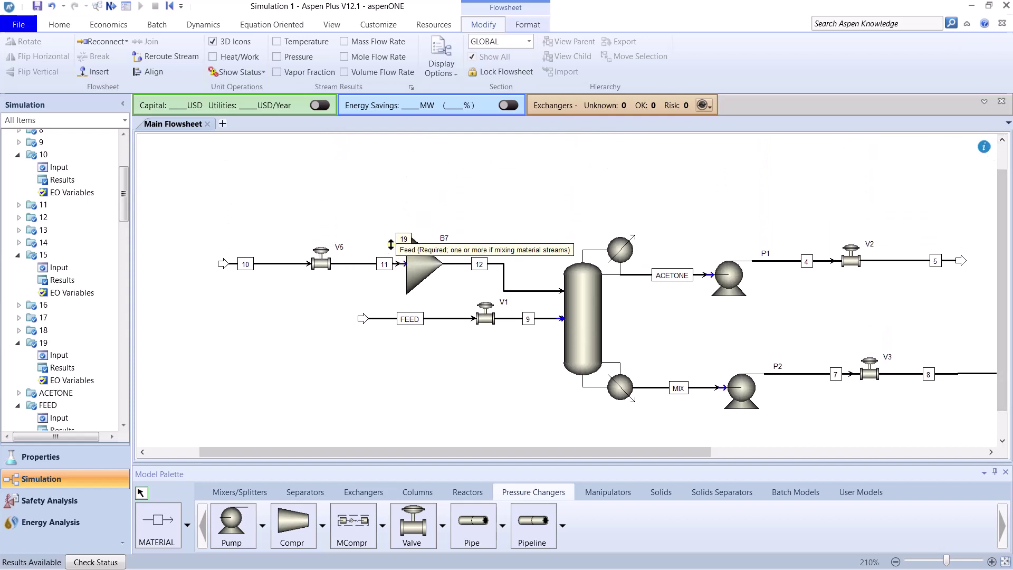
pyautogui.click(368, 236)
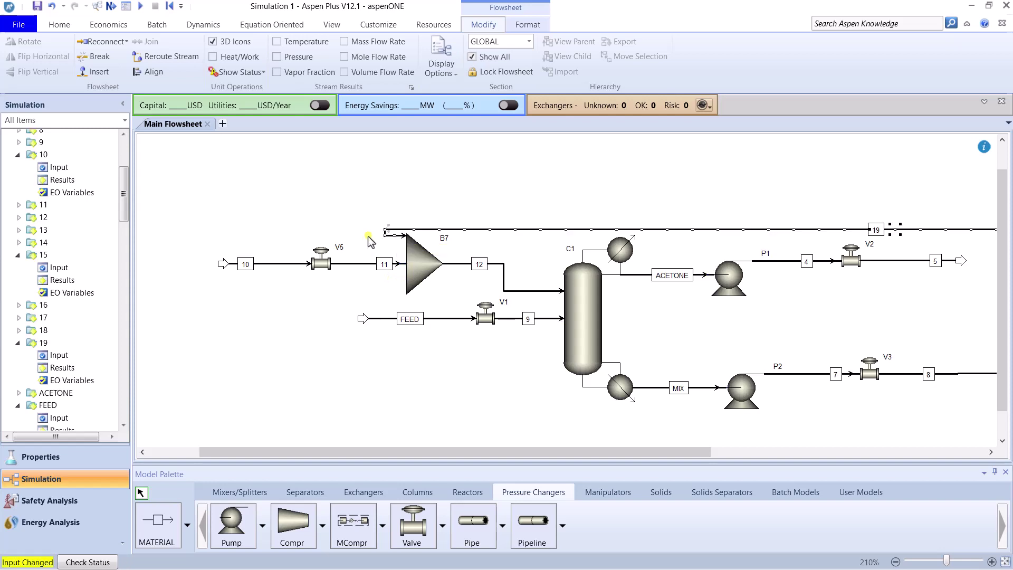
pyautogui.click(344, 167)
# - Reroute recycle stream 19 above both columns, with its vertical segments clear of stream 15's outlet and mixer B7
pyautogui.scroll(-3, 233, 232)
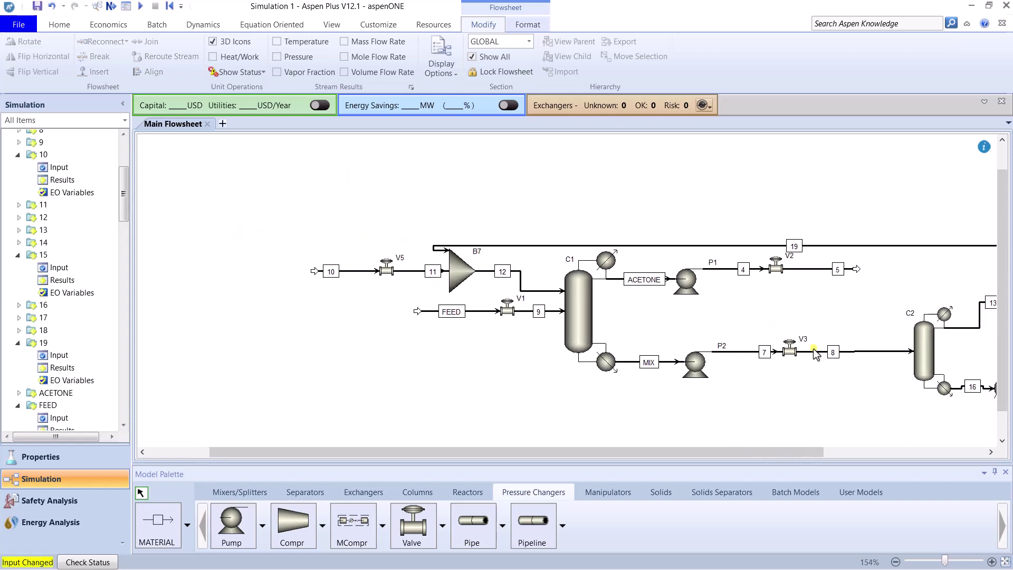
pyautogui.moveTo(822, 452); pyautogui.dragTo(974, 453)
pyautogui.scroll(-1, 748, 385)
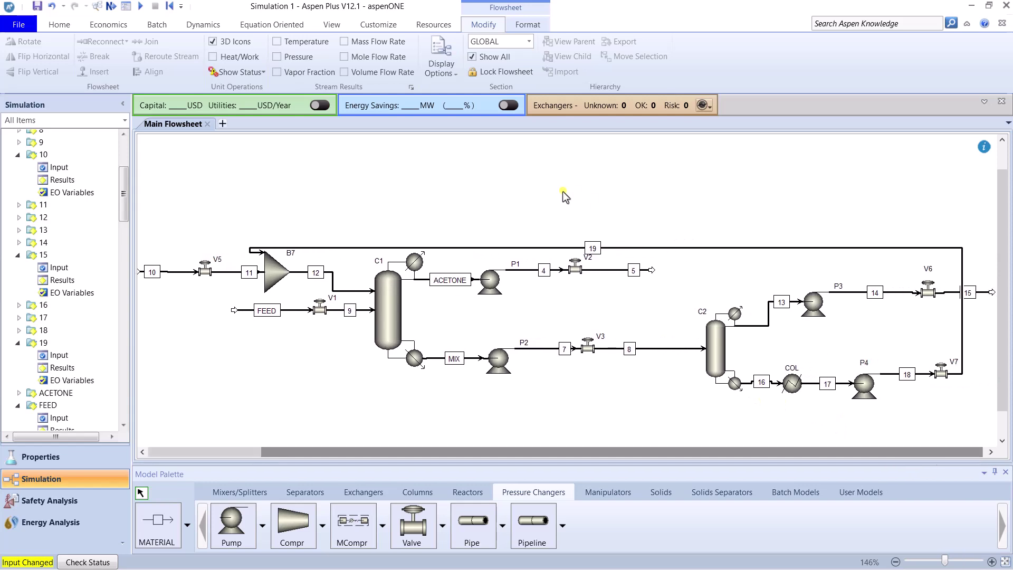
pyautogui.moveTo(541, 248); pyautogui.dragTo(532, 190)
pyautogui.click(460, 216)
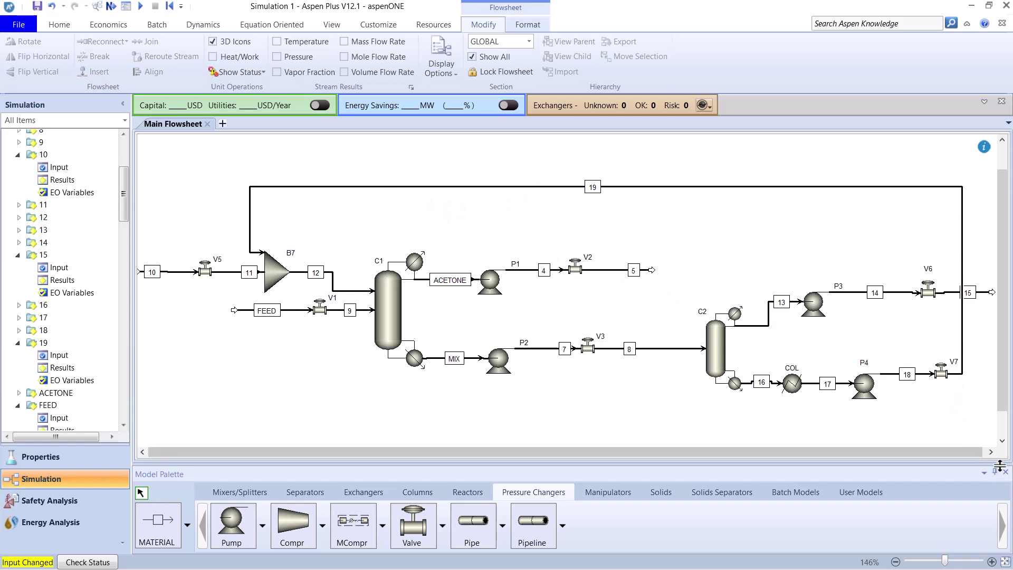
pyautogui.click(991, 453)
pyautogui.click(991, 452)
pyautogui.click(991, 452)
pyautogui.moveTo(895, 335); pyautogui.dragTo(945, 338)
pyautogui.click(929, 399)
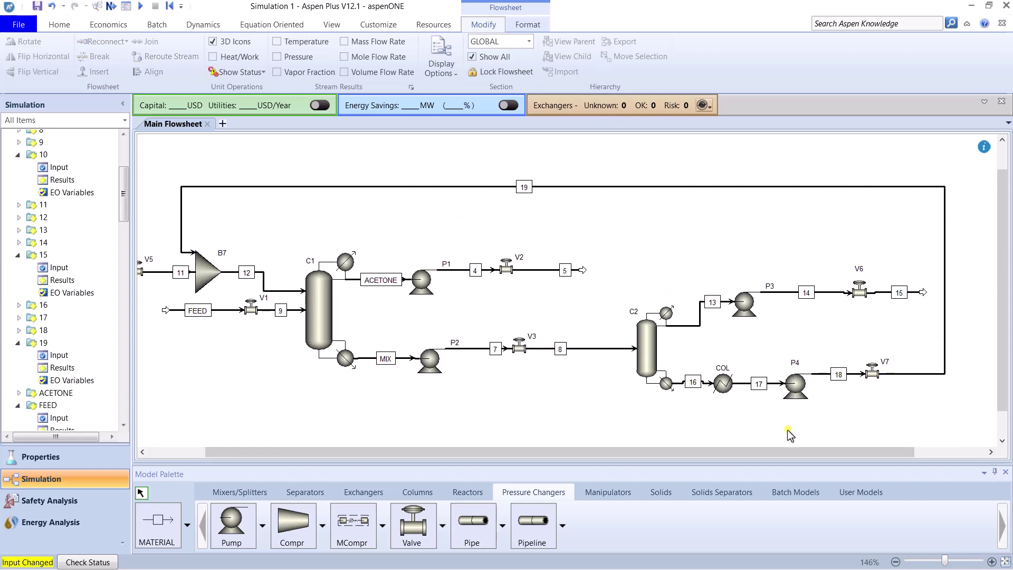
pyautogui.moveTo(766, 455); pyautogui.dragTo(343, 423)
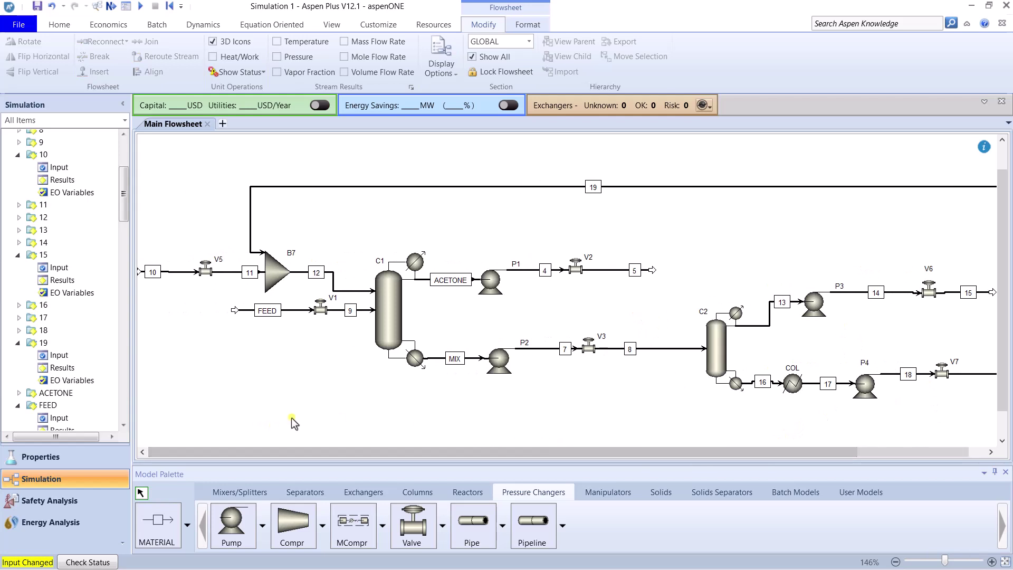
pyautogui.moveTo(150, 453); pyautogui.dragTo(143, 453)
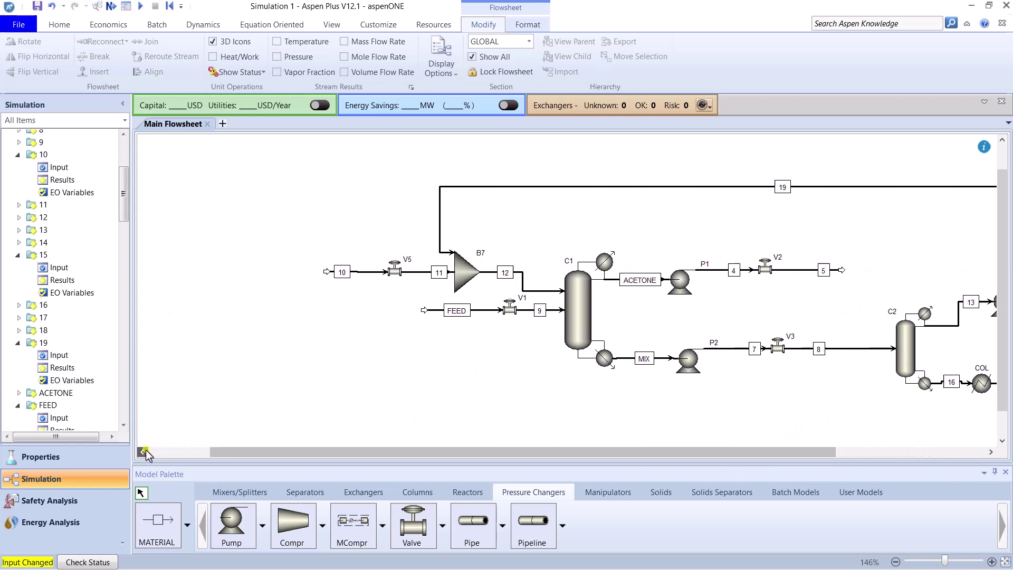
pyautogui.moveTo(457, 236); pyautogui.dragTo(442, 234)
# - Set stream 10's DIMET-01 mole flow to 0.5 kmol/hr and rename the stream as MAKEUP
pyautogui.click(383, 272)
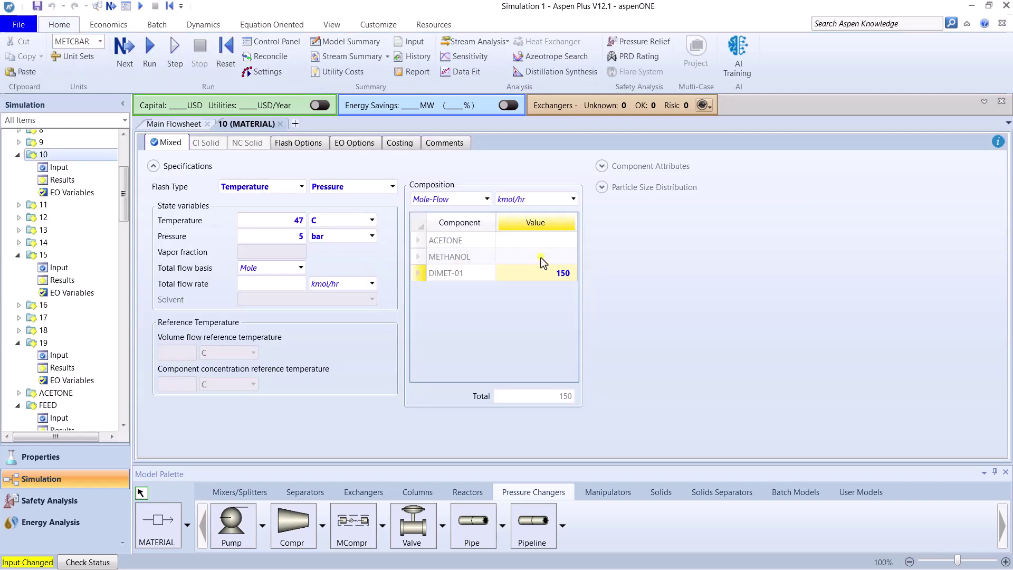
pyautogui.click(544, 274)
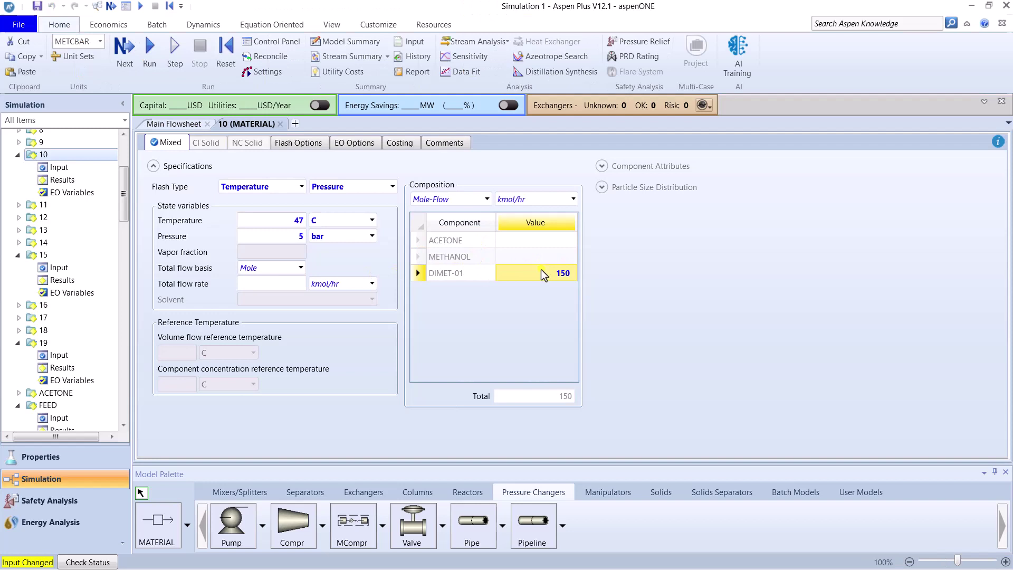
pyautogui.write('0')
pyautogui.click(315, 161)
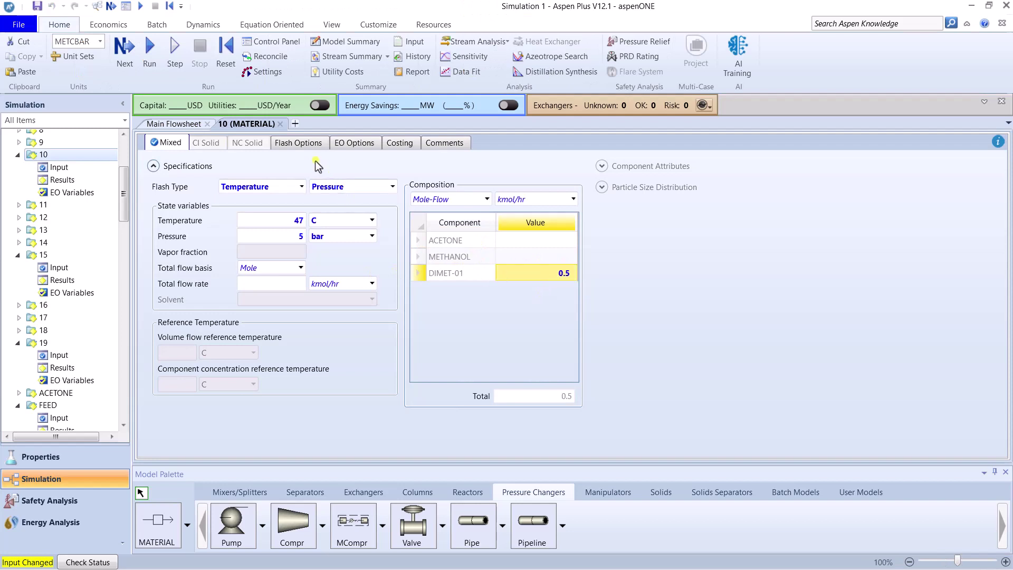
pyautogui.click(176, 125)
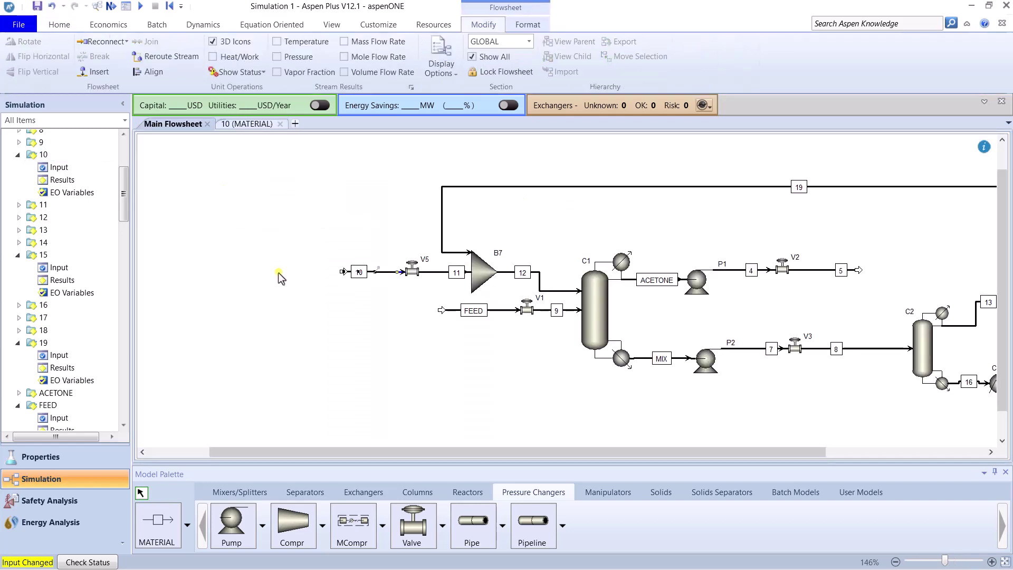
pyautogui.doubleClick(343, 272)
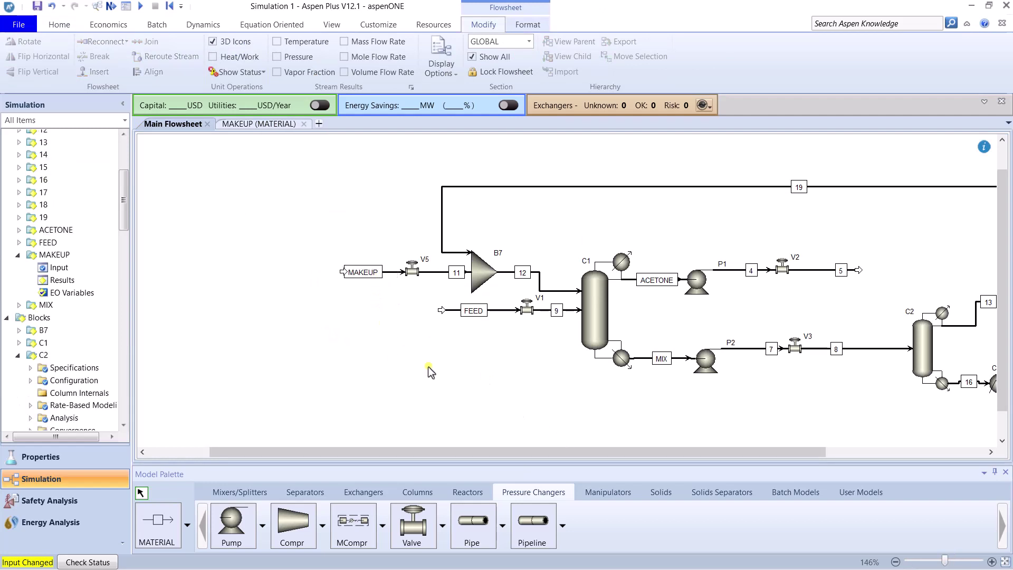
# - Check the outlet pressure specification of valve V5, then return to the flowsheet
pyautogui.moveTo(564, 448); pyautogui.dragTo(963, 453)
pyautogui.click(991, 452)
pyautogui.click(991, 452)
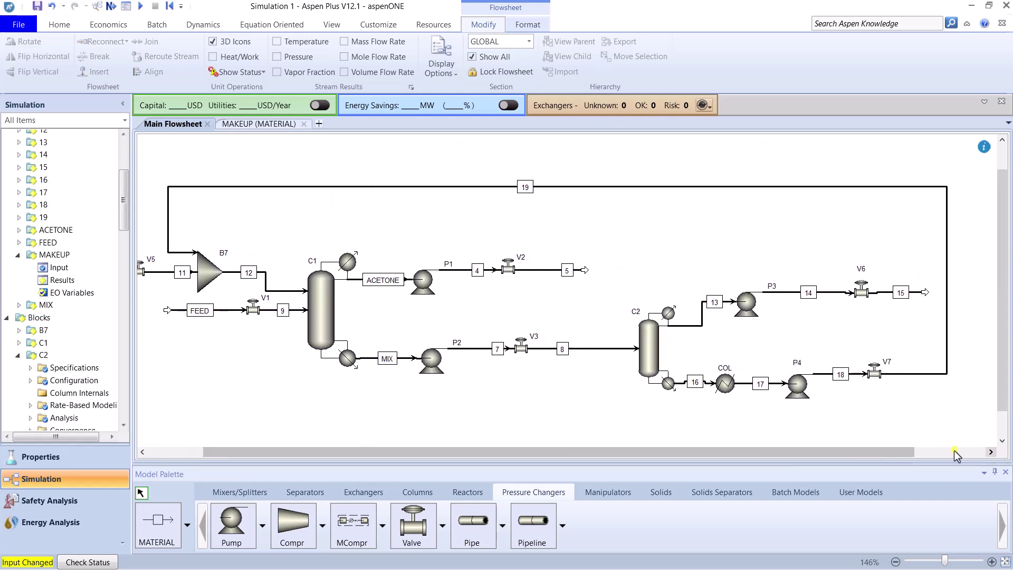
pyautogui.click(326, 305)
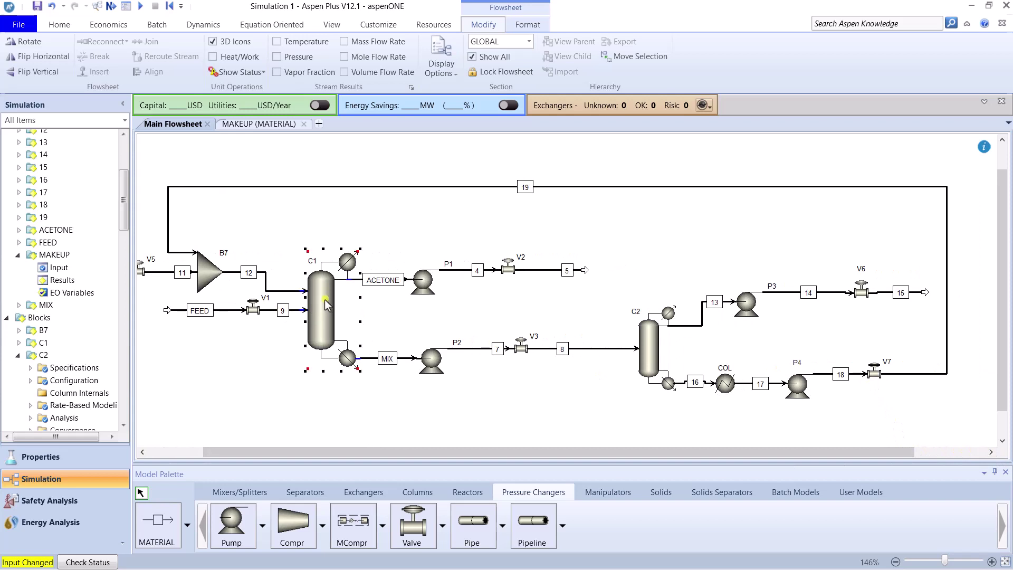
pyautogui.moveTo(240, 452); pyautogui.dragTo(185, 452)
pyautogui.click(205, 273)
pyautogui.doubleClick(205, 273)
pyautogui.click(248, 249)
pyautogui.rightClick(249, 249)
pyautogui.click(288, 290)
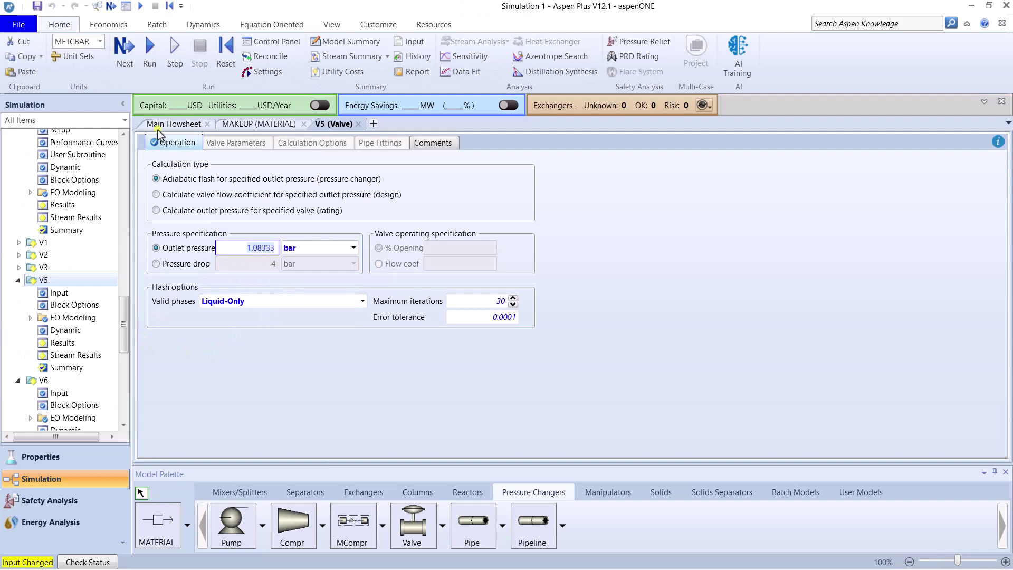
pyautogui.click(195, 124)
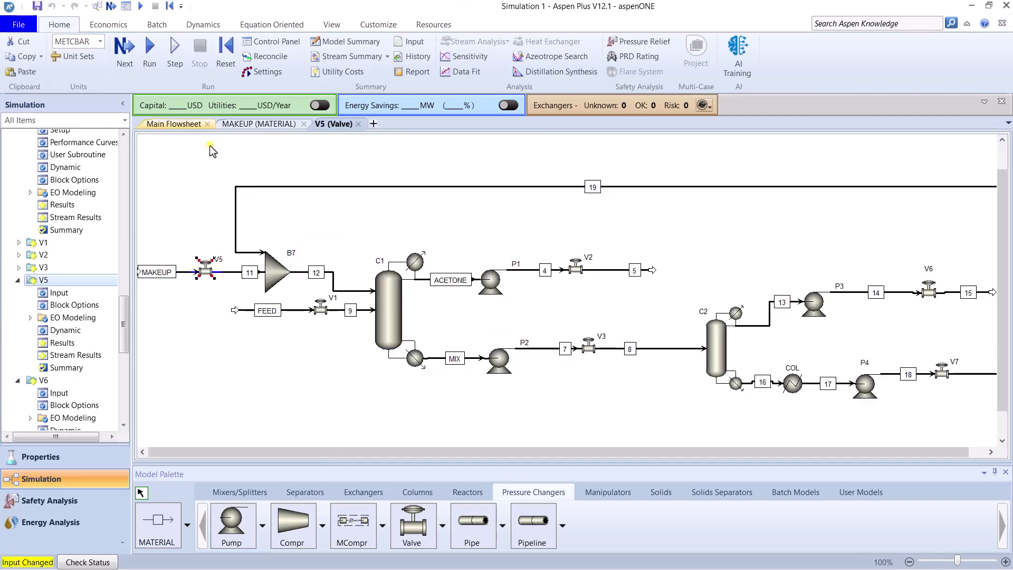
# - Specify valve V7 by an outlet pressure of 1.08333 bar, close the open forms and run the simulation
pyautogui.doubleClick(940, 373)
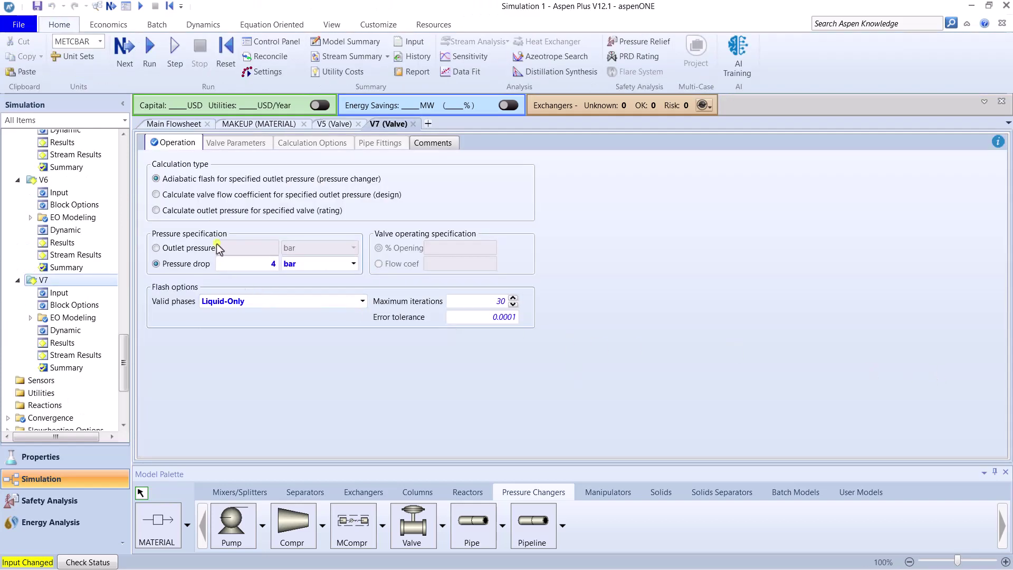
pyautogui.click(238, 247)
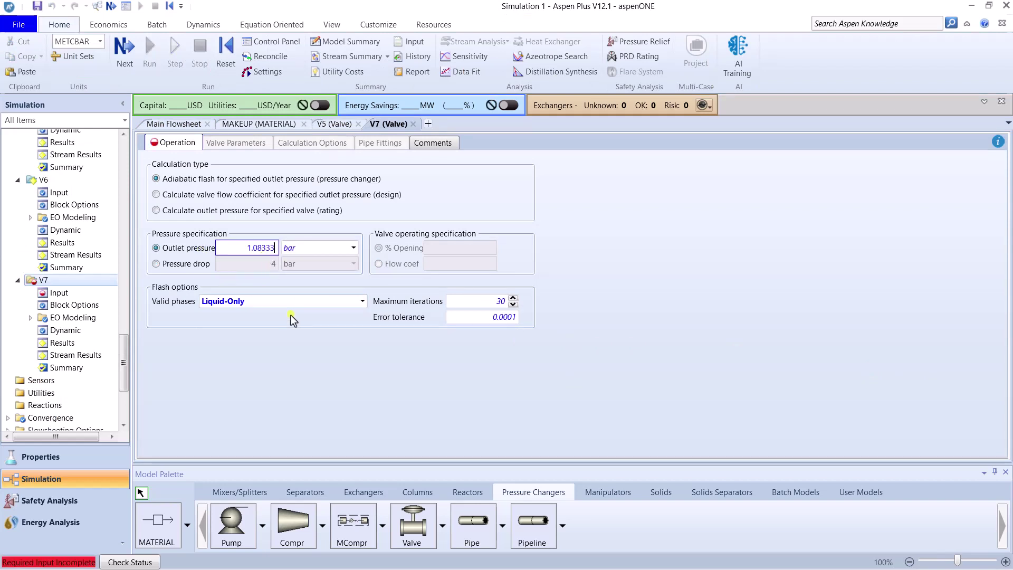
pyautogui.press('Return')
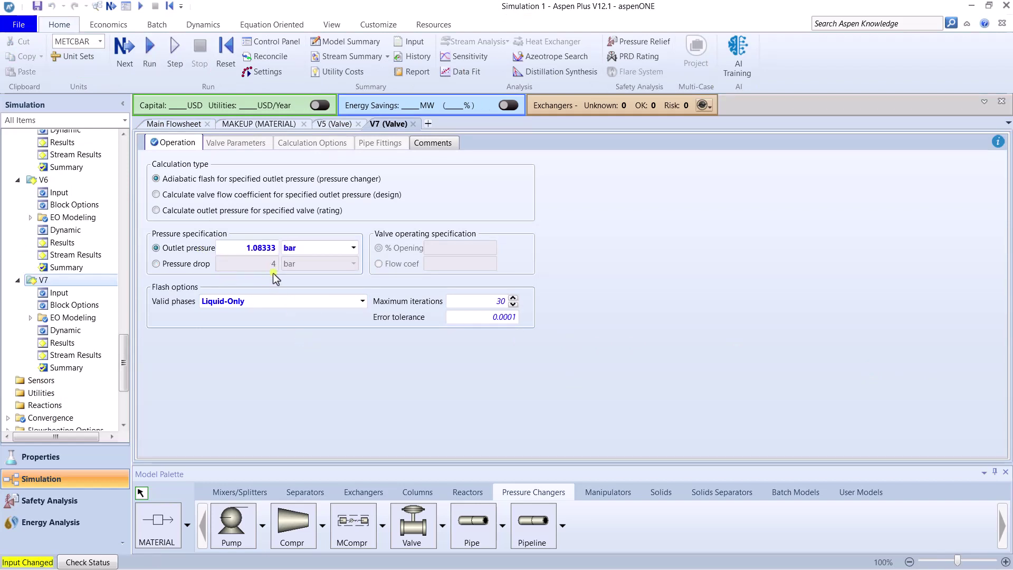
pyautogui.click(413, 123)
pyautogui.click(358, 123)
pyautogui.click(304, 124)
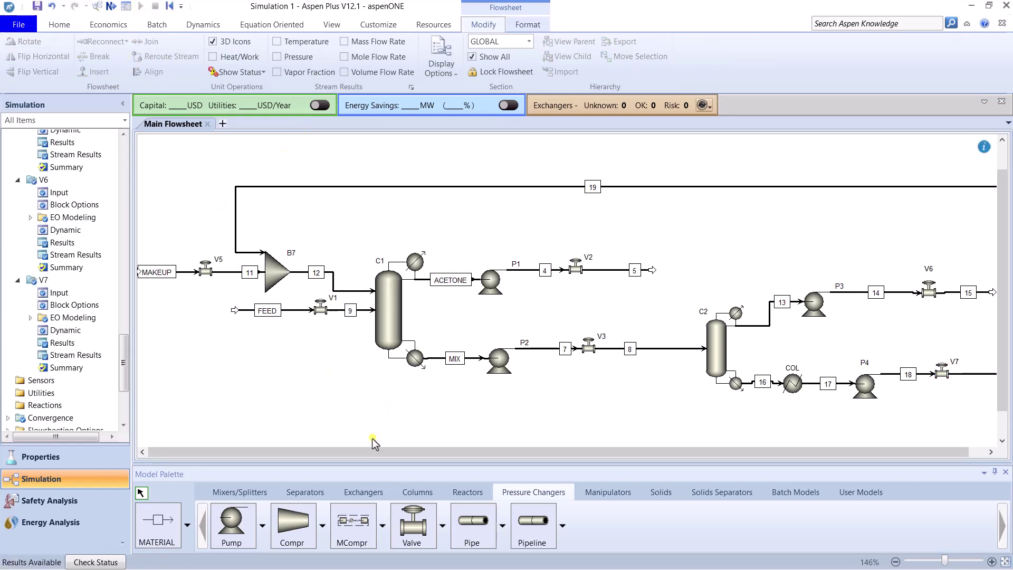
# - Examine the component mole fractions in the results of stream 5, then close the results
pyautogui.hscroll(-1, 176, 452)
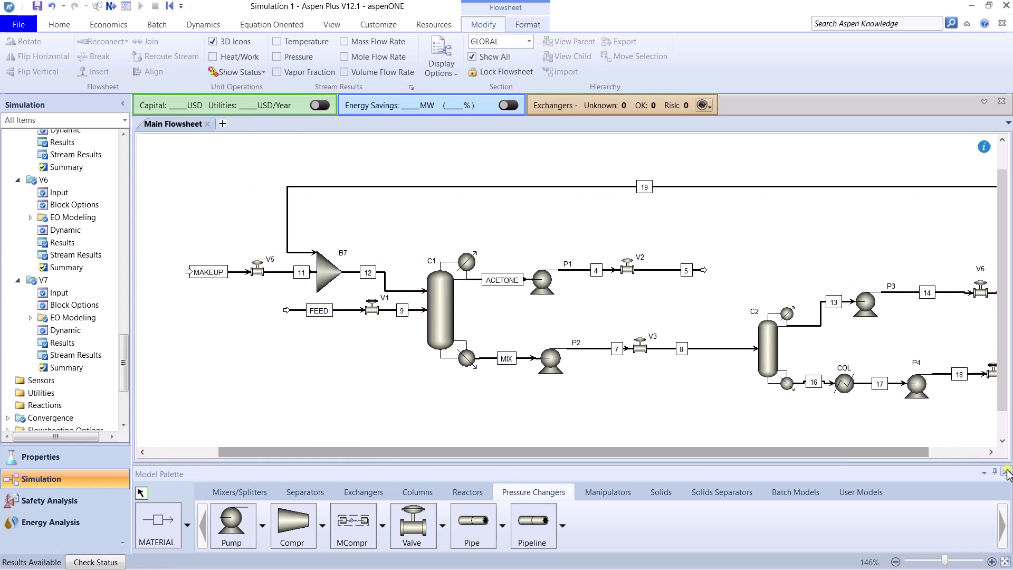
pyautogui.hscroll(2, 706, 321)
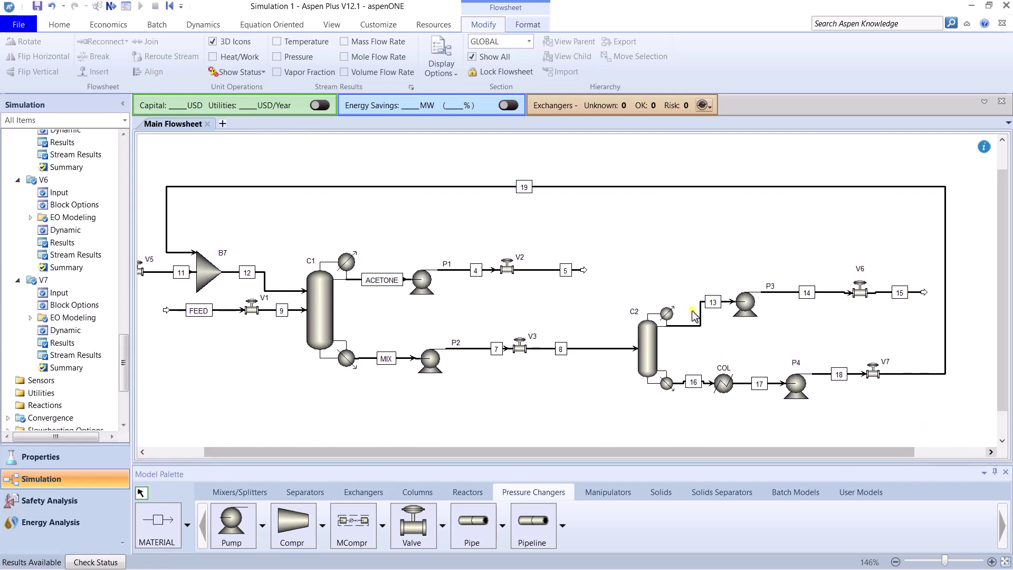
pyautogui.rightClick(582, 270)
pyautogui.click(602, 296)
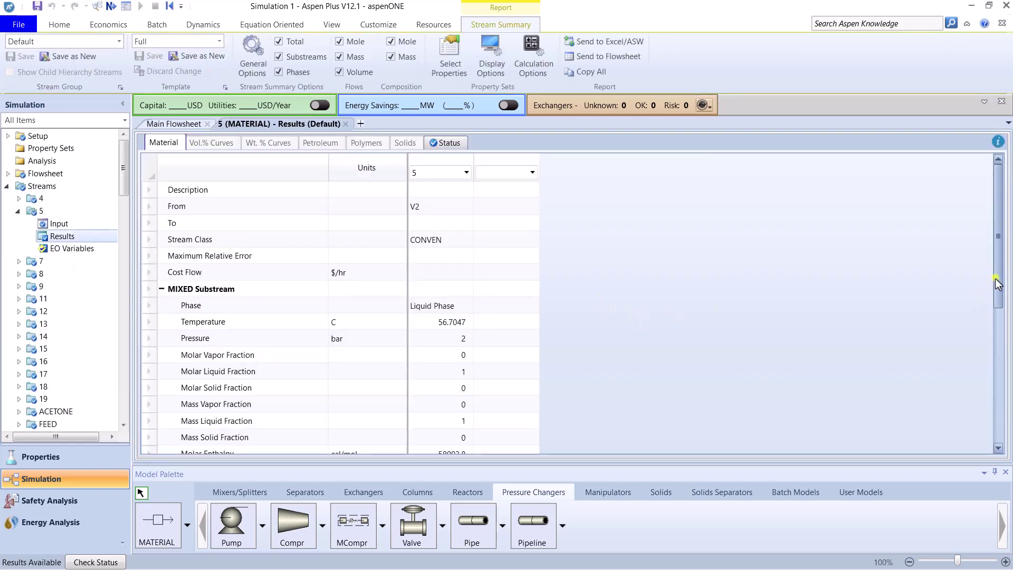
pyautogui.scroll(-5, 992, 291)
pyautogui.click(175, 355)
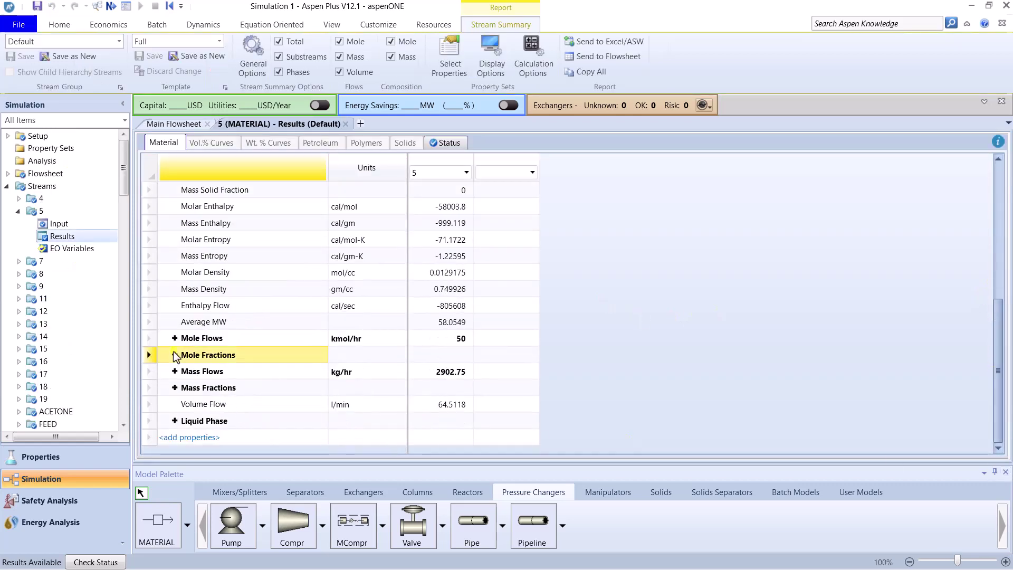
pyautogui.click(443, 372)
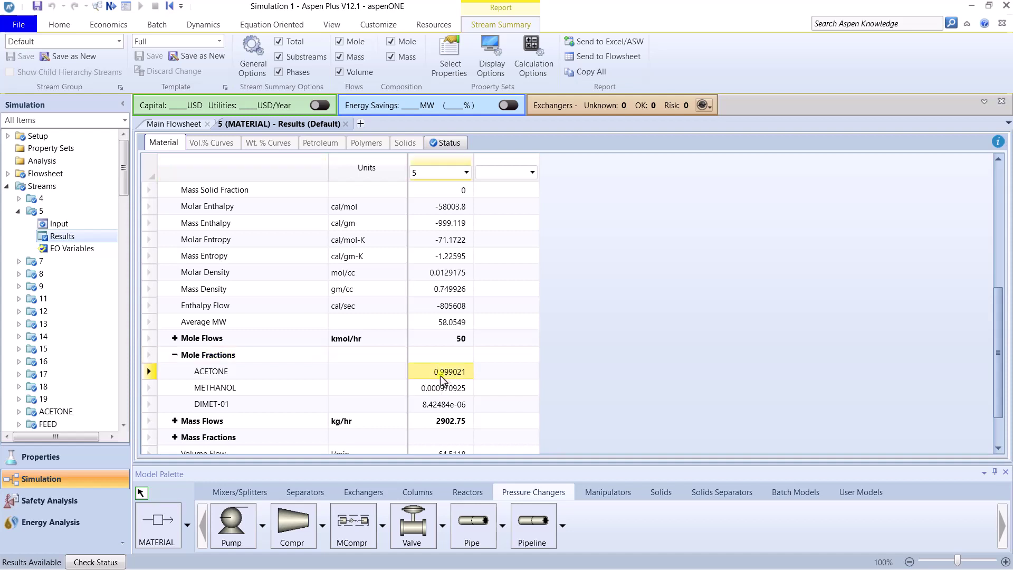
pyautogui.click(346, 124)
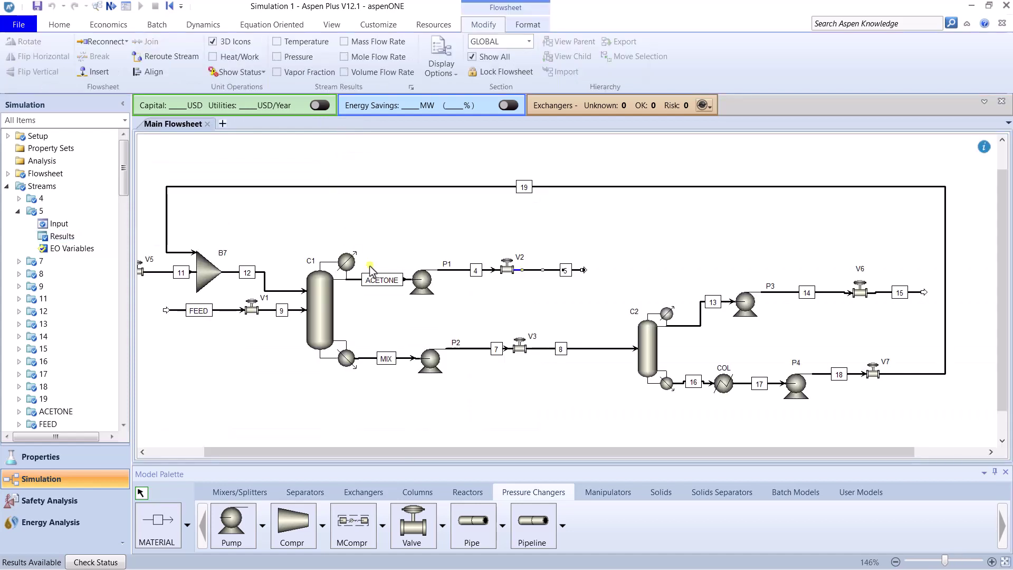
# - Review column C2's condenser and reboiler performance results and its stage-by-stage temperature, pressure and flow profiles
pyautogui.rightClick(647, 336)
pyautogui.click(684, 103)
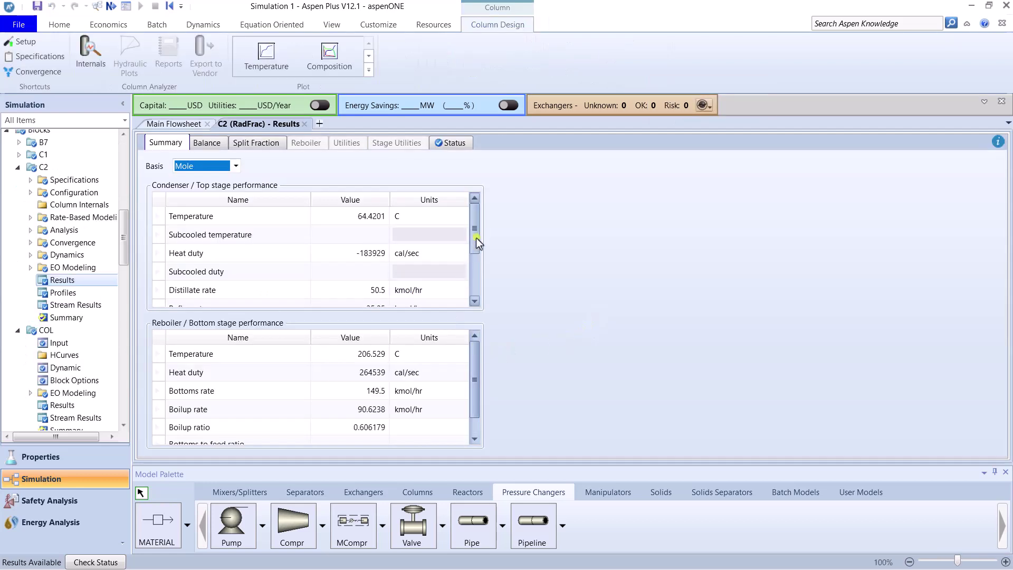
pyautogui.scroll(-3, 460, 297)
pyautogui.scroll(-1, 470, 422)
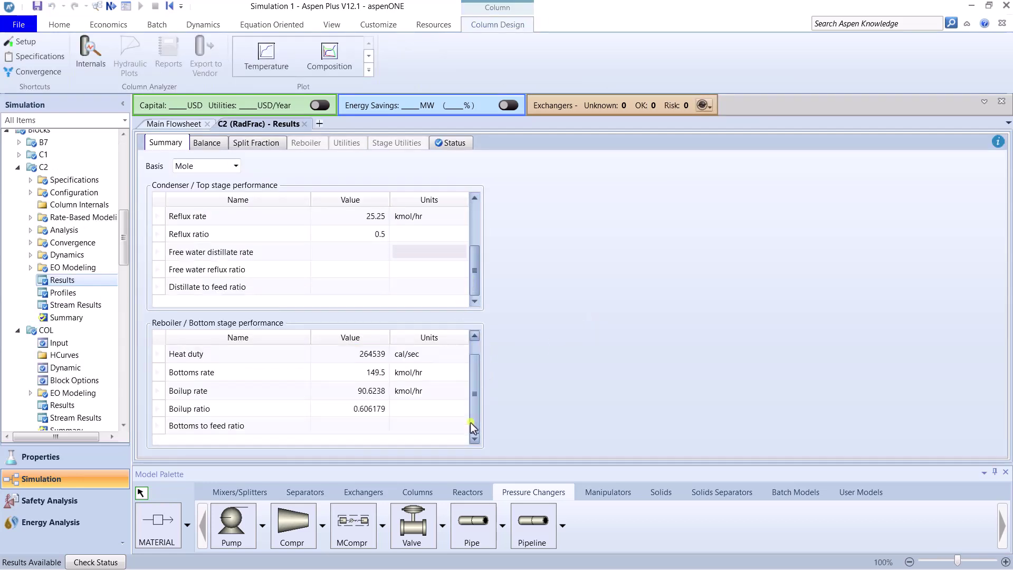
pyautogui.click(67, 290)
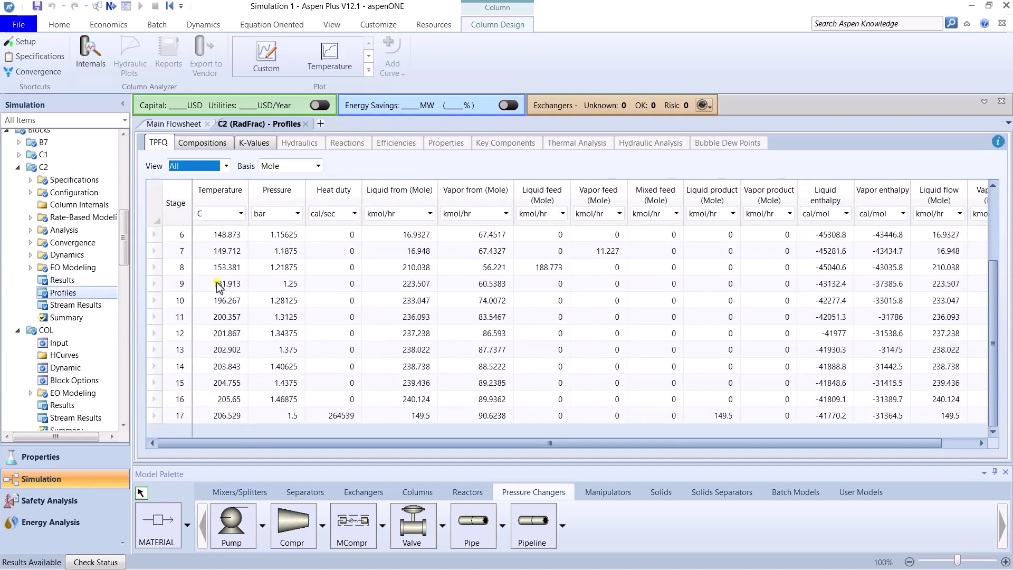
pyautogui.scroll(2, 218, 287)
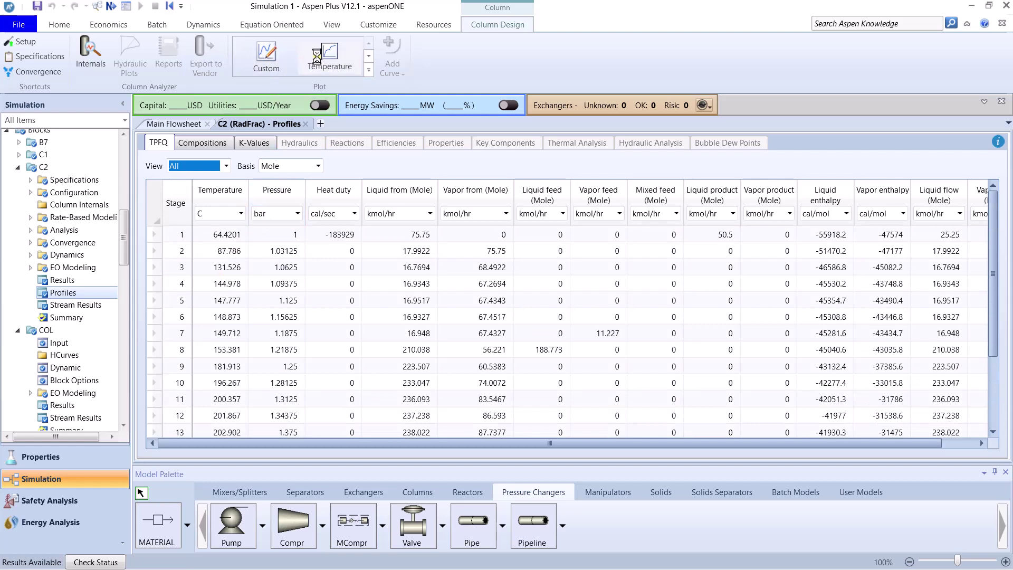
# - View column C2's temperature profile plot with the legend moved clear of the curve, then close the plot and the profiles
pyautogui.moveTo(943, 169); pyautogui.dragTo(818, 296)
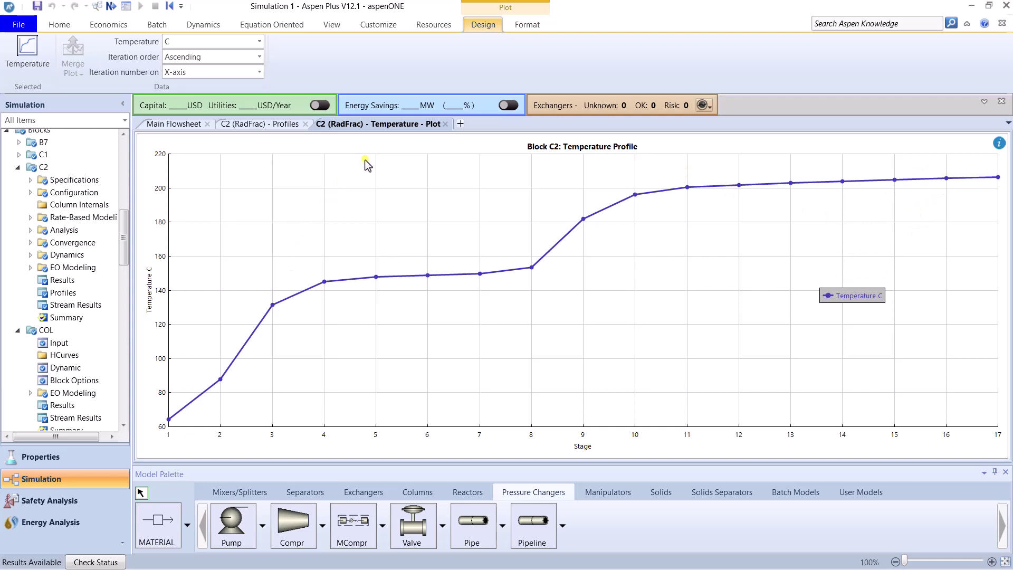
pyautogui.click(444, 124)
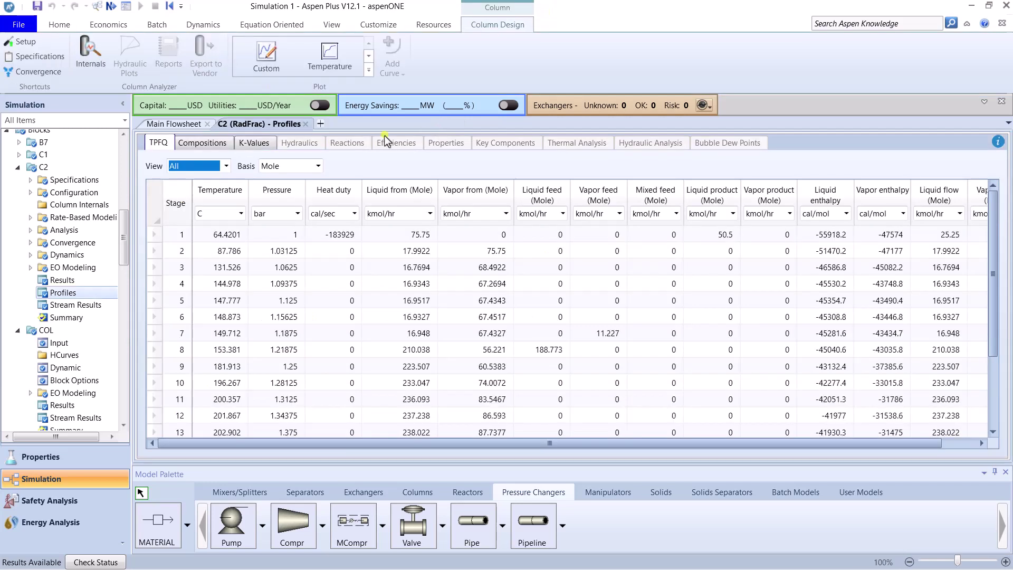
pyautogui.click(306, 124)
# - Examine the component mole fractions in the results of stream 15, then close the results
pyautogui.rightClick(928, 290)
pyautogui.click(844, 312)
pyautogui.scroll(-4, 198, 385)
pyautogui.scroll(-1, 189, 440)
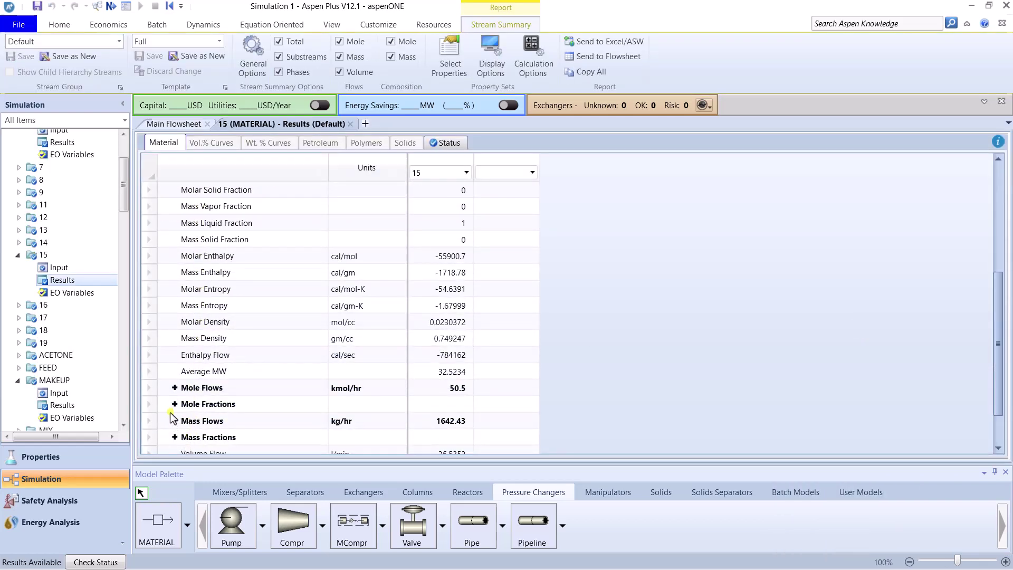
pyautogui.click(173, 404)
pyautogui.scroll(-1, 259, 409)
pyautogui.click(440, 388)
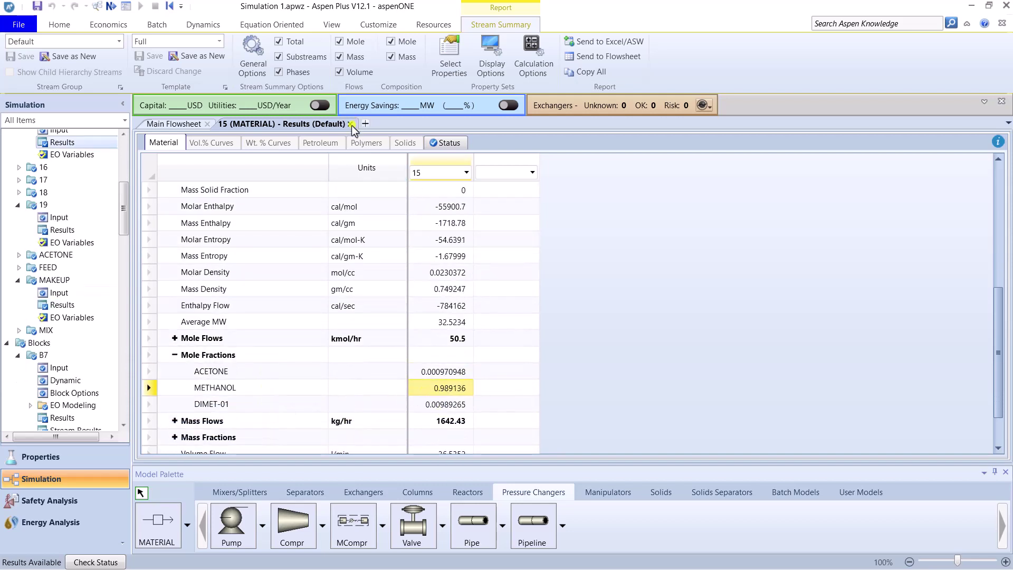
pyautogui.click(350, 123)
# - Start designing the internals of column C1 and generate the hydraulic data required for sizing
pyautogui.click(308, 311)
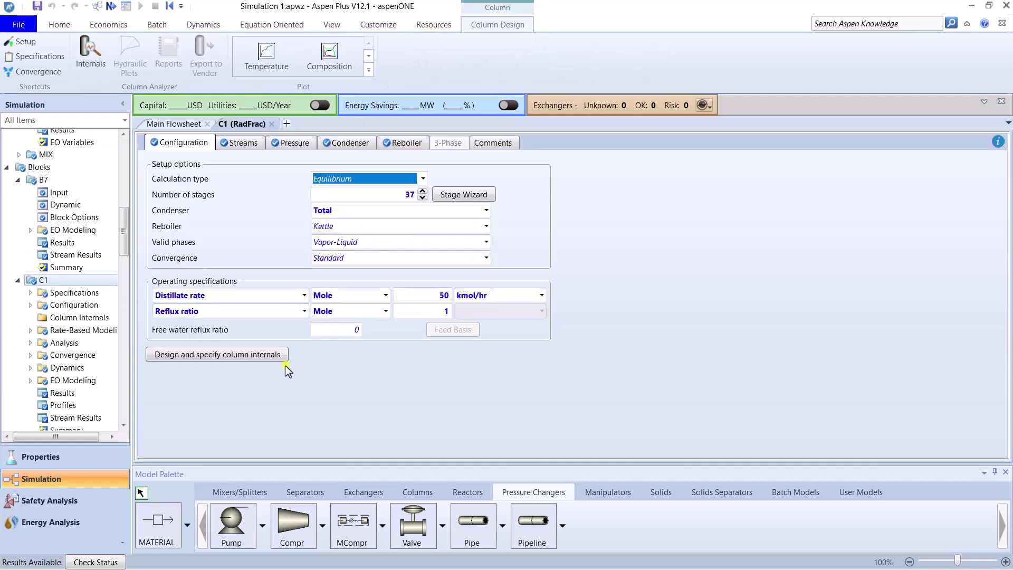
pyautogui.click(255, 353)
pyautogui.click(566, 313)
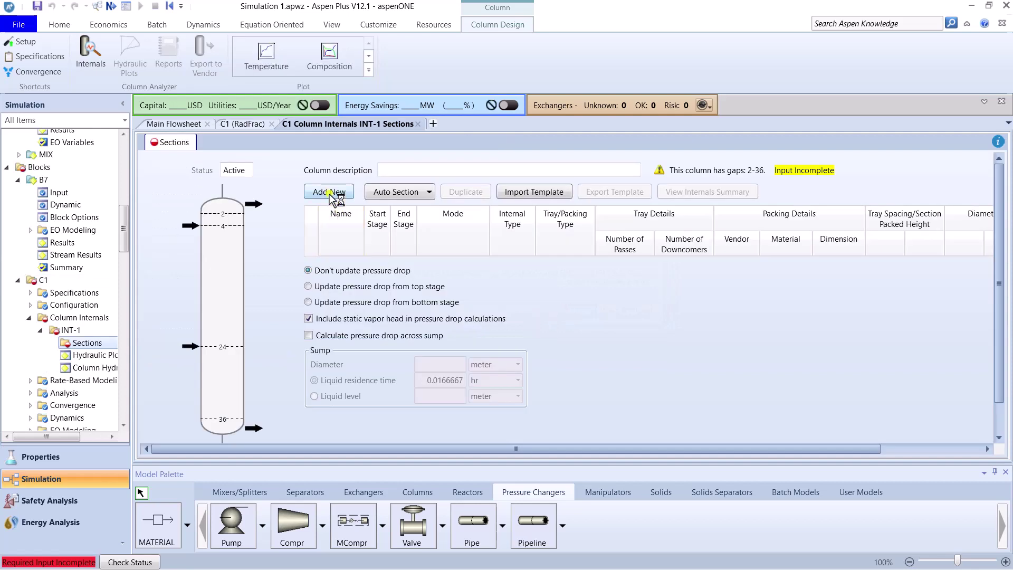
# - Add a section to the C1 column internals spanning from start stage 2 to end stage 36
pyautogui.click(330, 194)
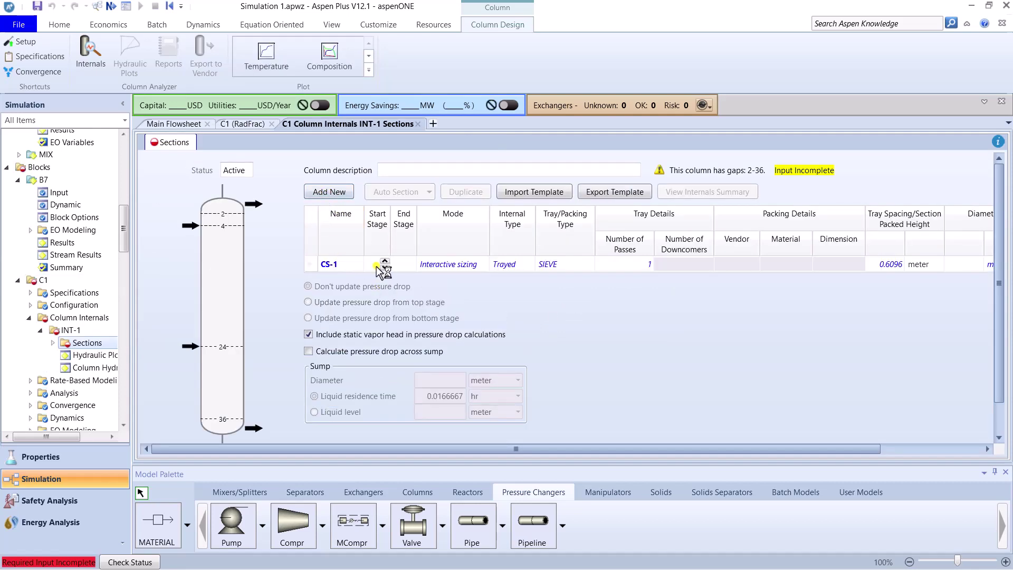
pyautogui.click(375, 265)
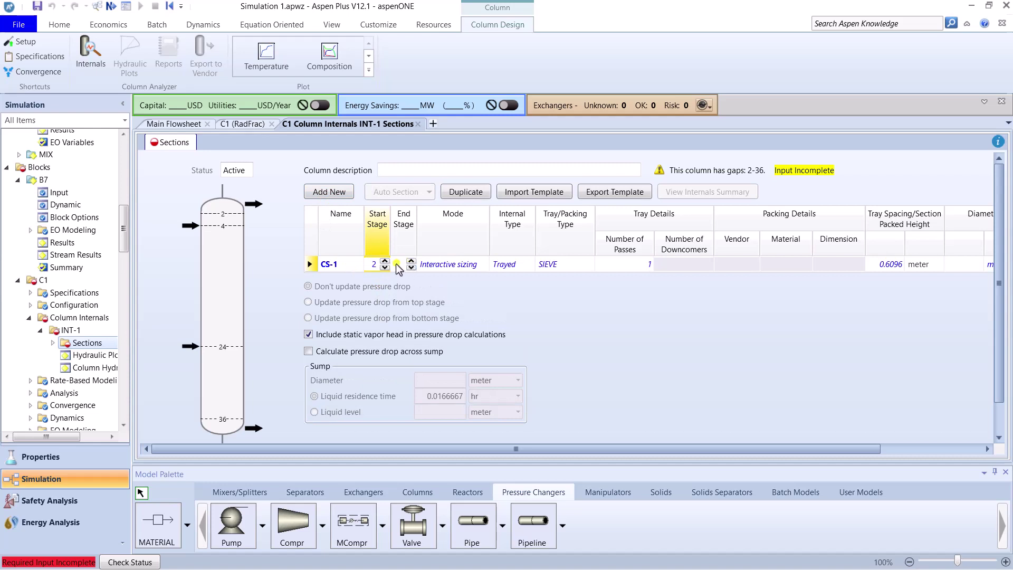
pyautogui.write('2')
pyautogui.press('Tab')
pyautogui.click(397, 265)
pyautogui.write('36')
pyautogui.press('Return')
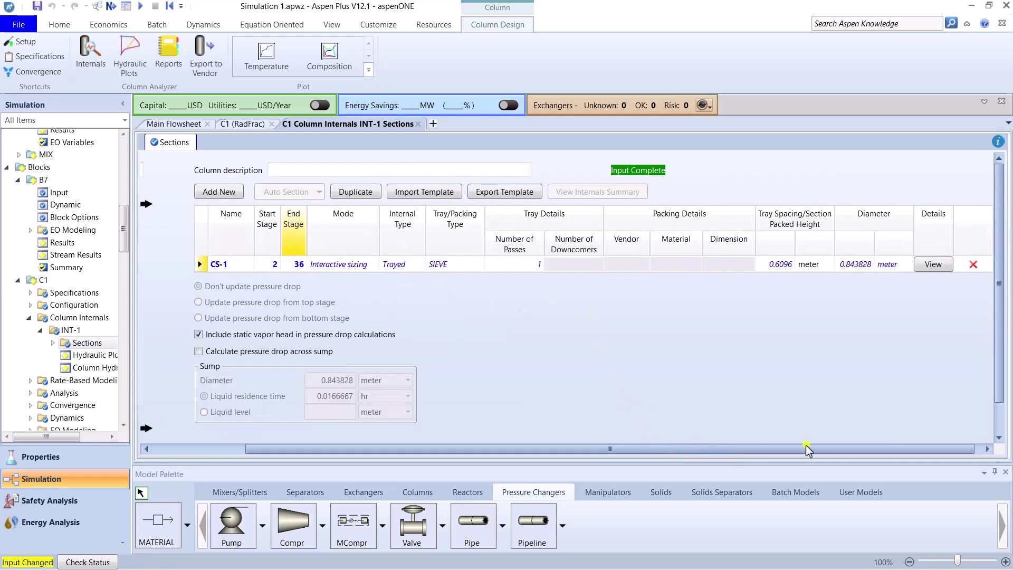
# - Check the sized diameter of C1's section CS-1, then close the internals and column forms
pyautogui.click(845, 266)
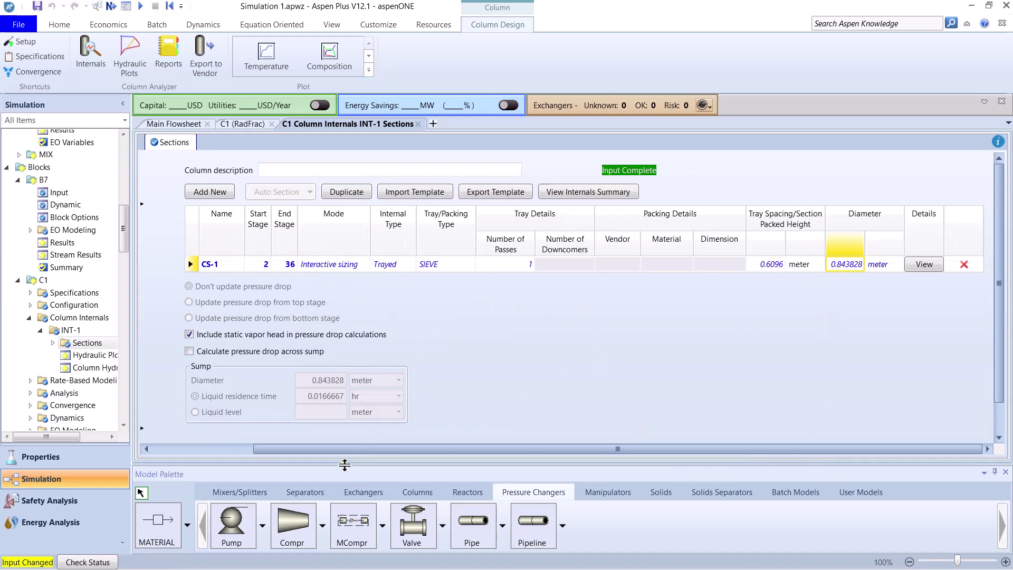
pyautogui.moveTo(328, 450); pyautogui.dragTo(195, 451)
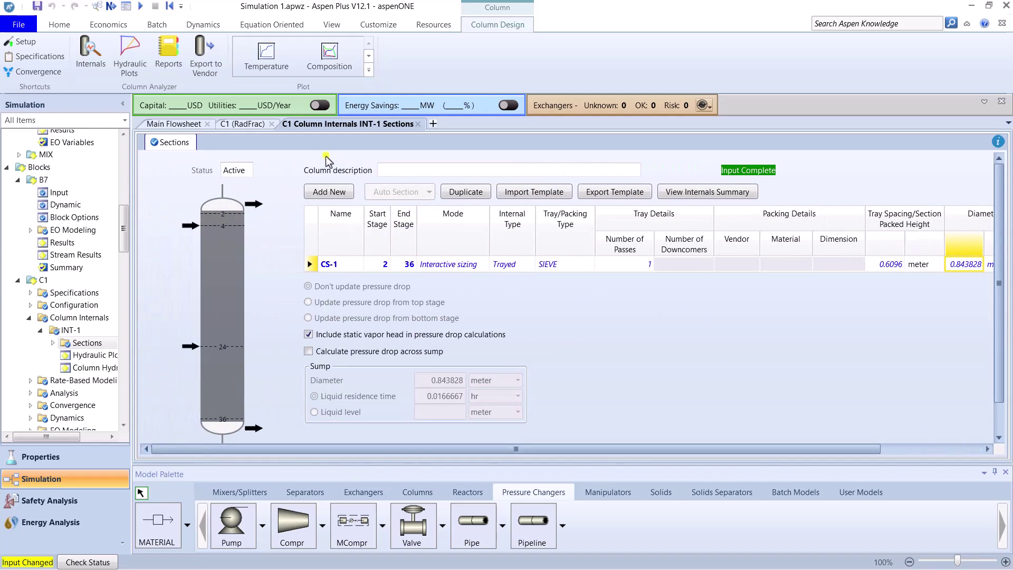
pyautogui.click(416, 123)
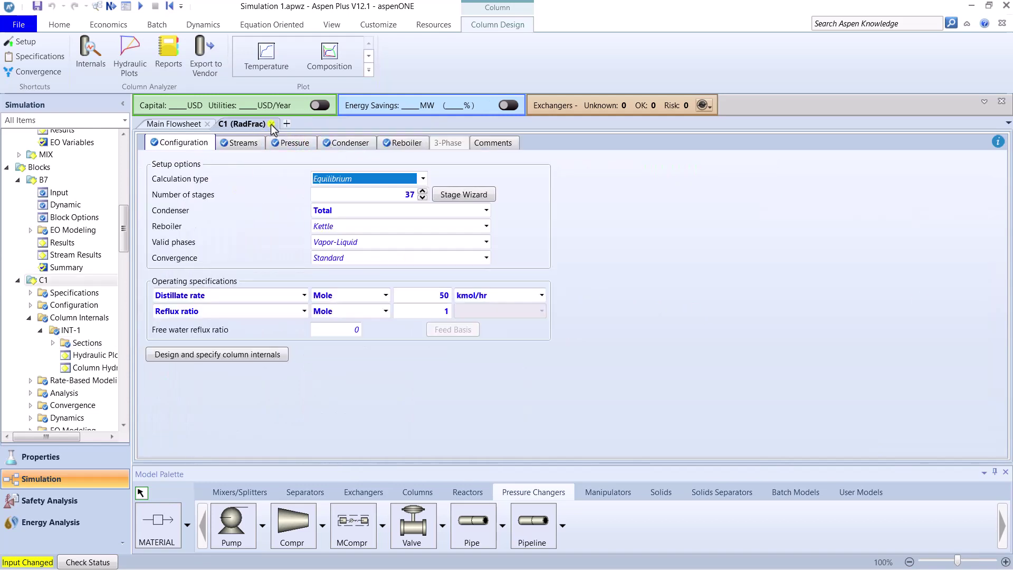
pyautogui.click(272, 124)
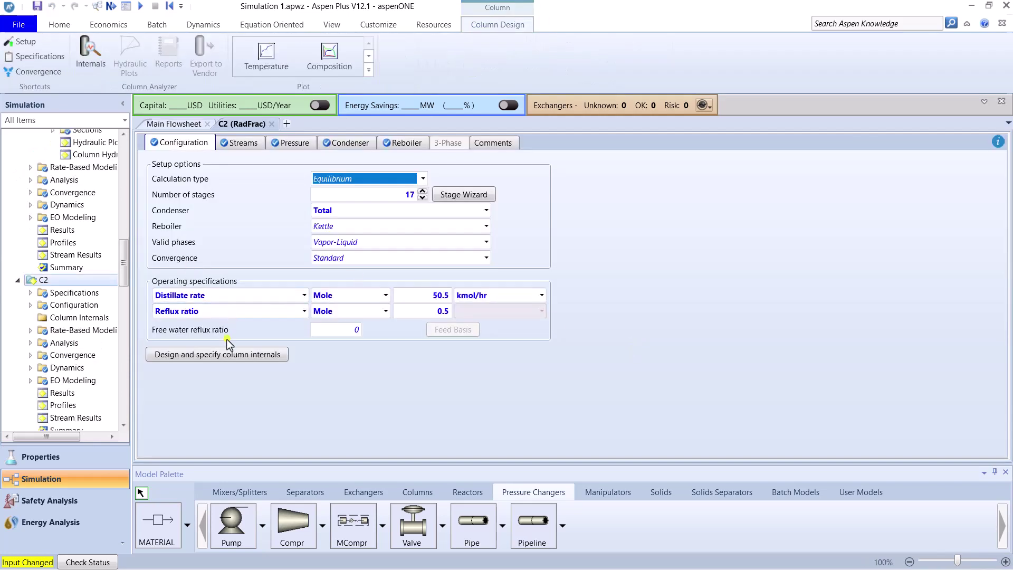
# - Generate the hydraulic data for column C2's internals and add a section from start stage 2 to end stage 16
pyautogui.click(222, 356)
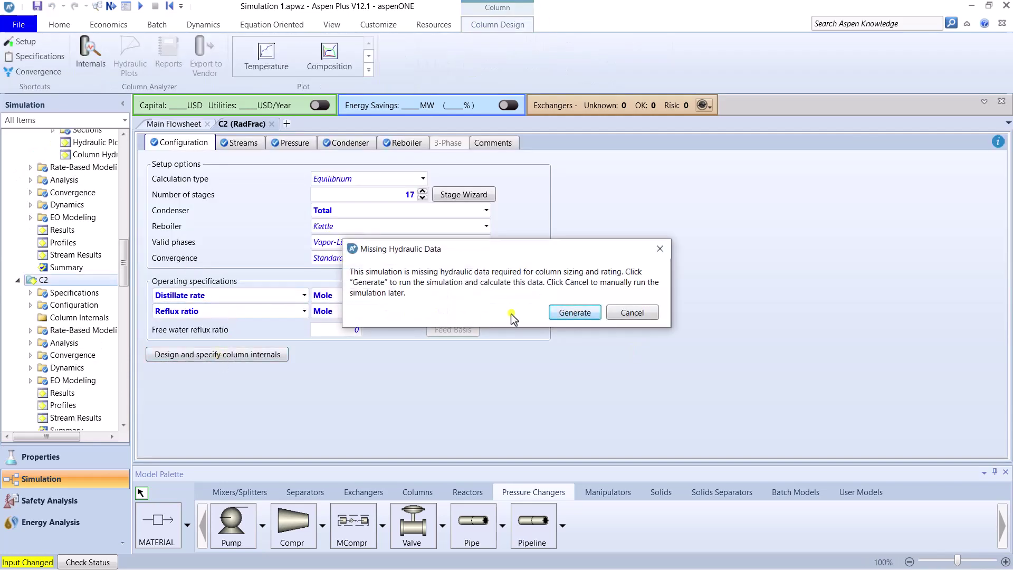
pyautogui.click(566, 316)
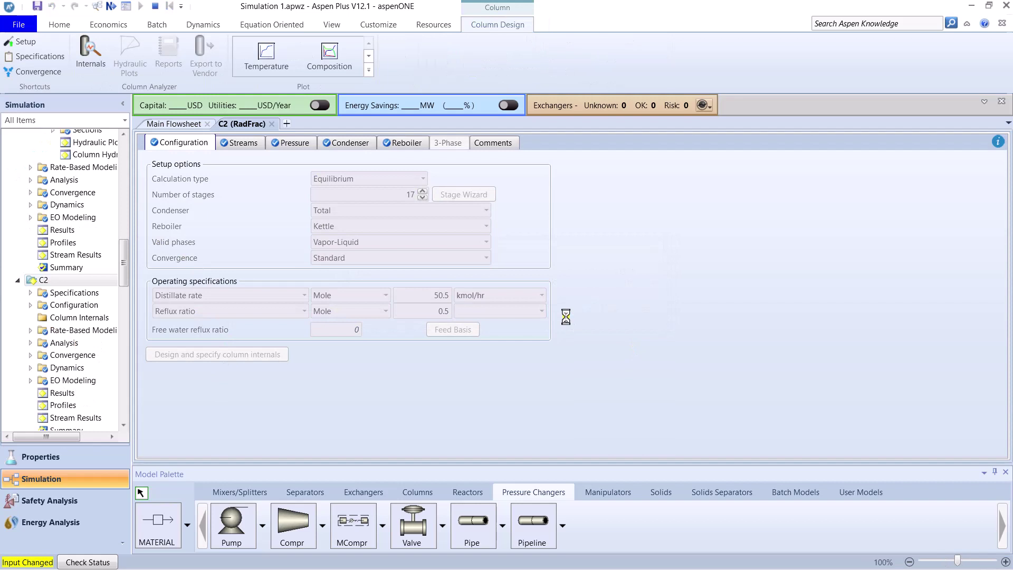
pyautogui.click(334, 192)
pyautogui.click(371, 265)
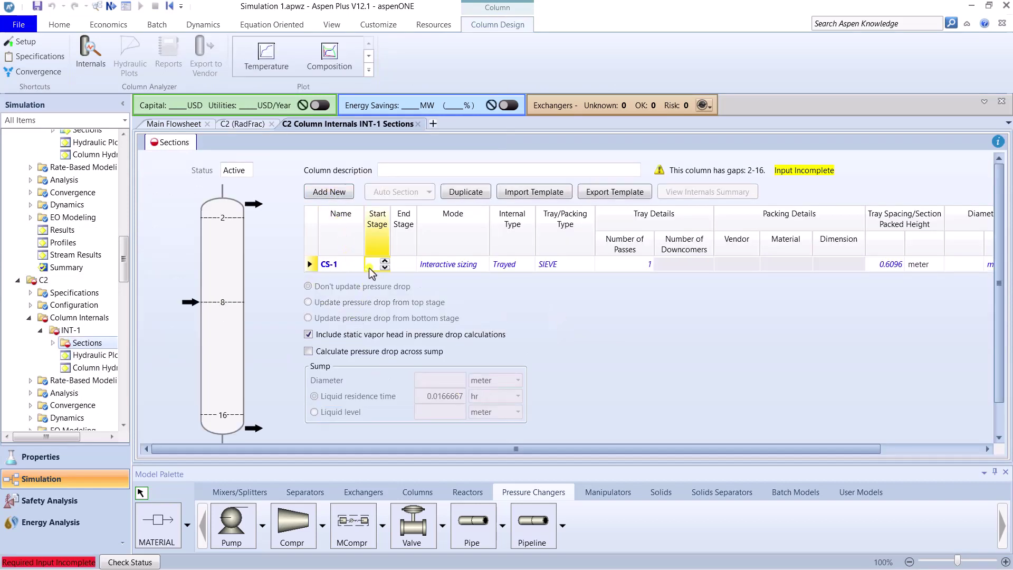
pyautogui.write('2')
pyautogui.moveTo(628, 450); pyautogui.dragTo(786, 446)
pyautogui.click(284, 269)
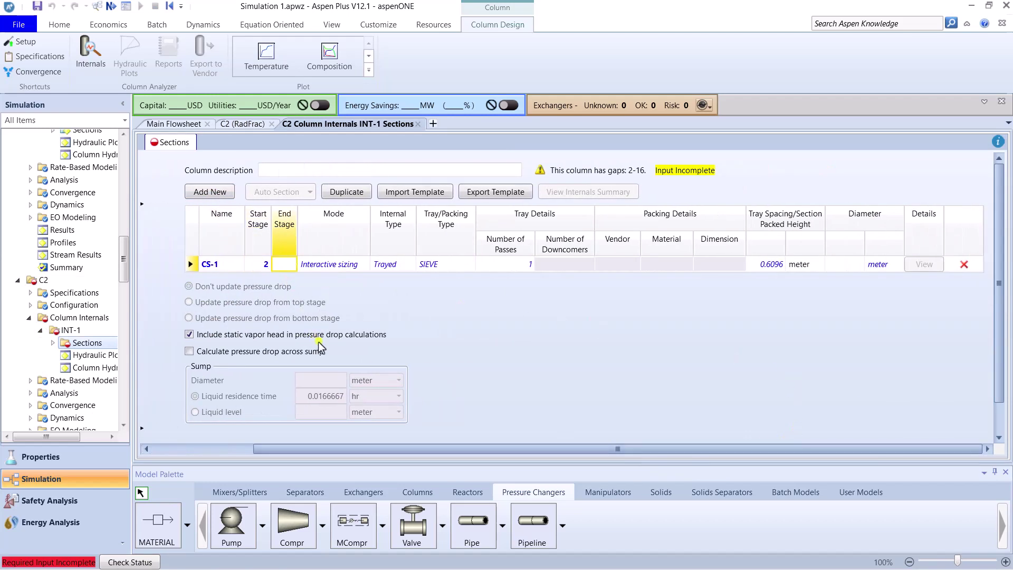
pyautogui.write('16')
pyautogui.press('Return')
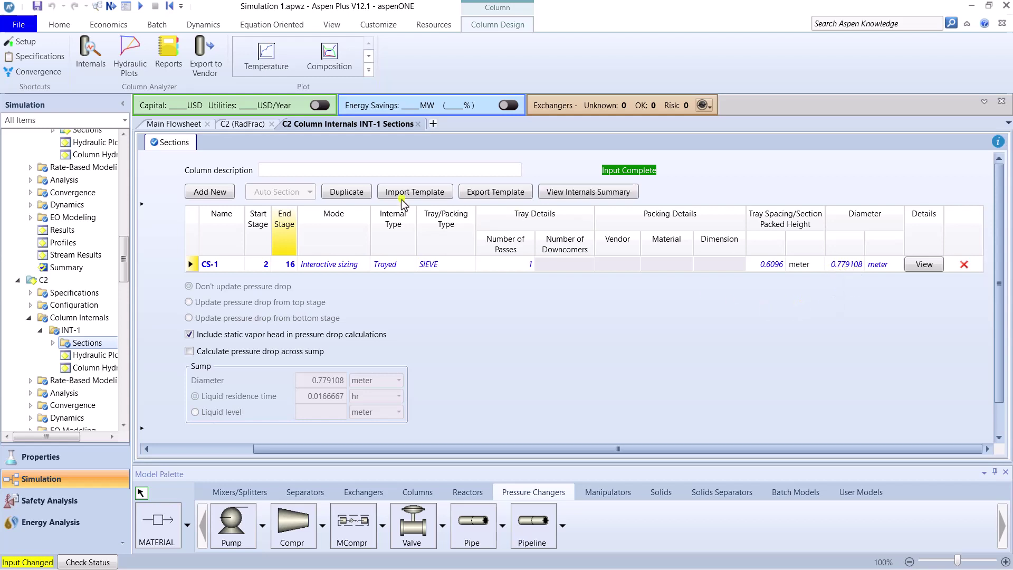
# - Close the C2 internals and column forms, and run the simulation
pyautogui.click(417, 124)
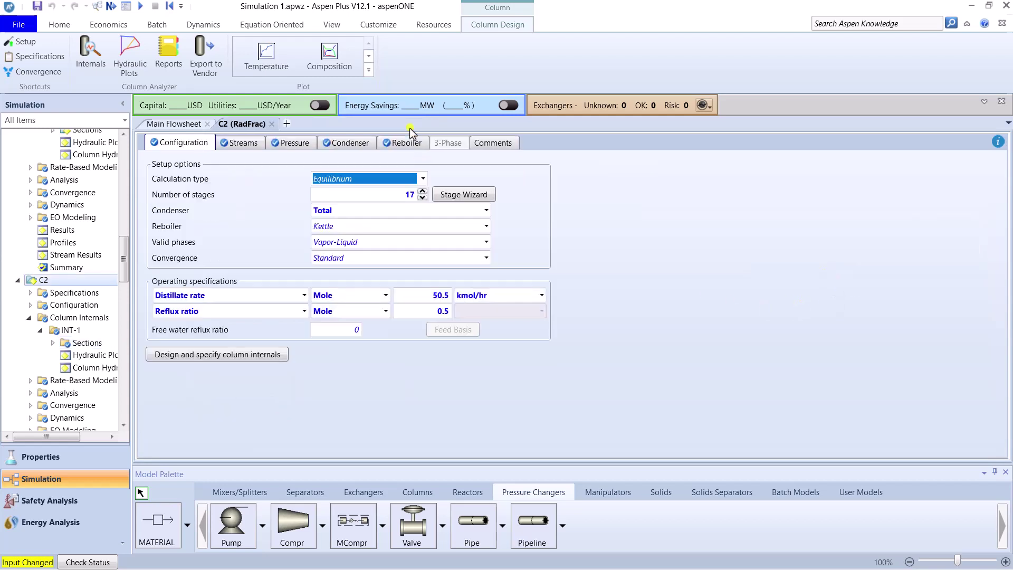
pyautogui.click(270, 125)
pyautogui.click(140, 6)
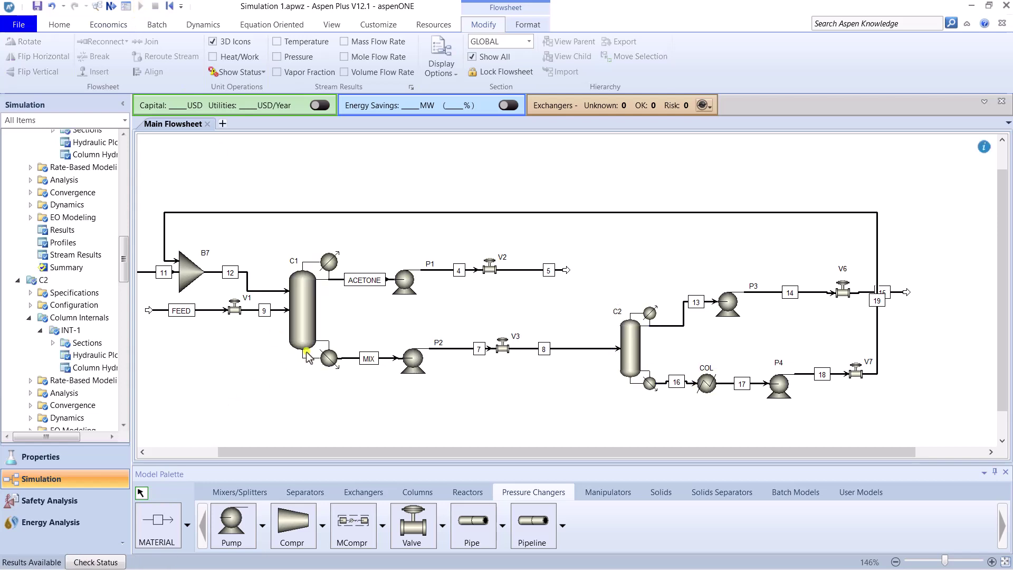
# - Open the results of column C1 and bring up the hydraulics table in its stage profiles
pyautogui.click(299, 312)
pyautogui.rightClick(297, 305)
pyautogui.press('Escape')
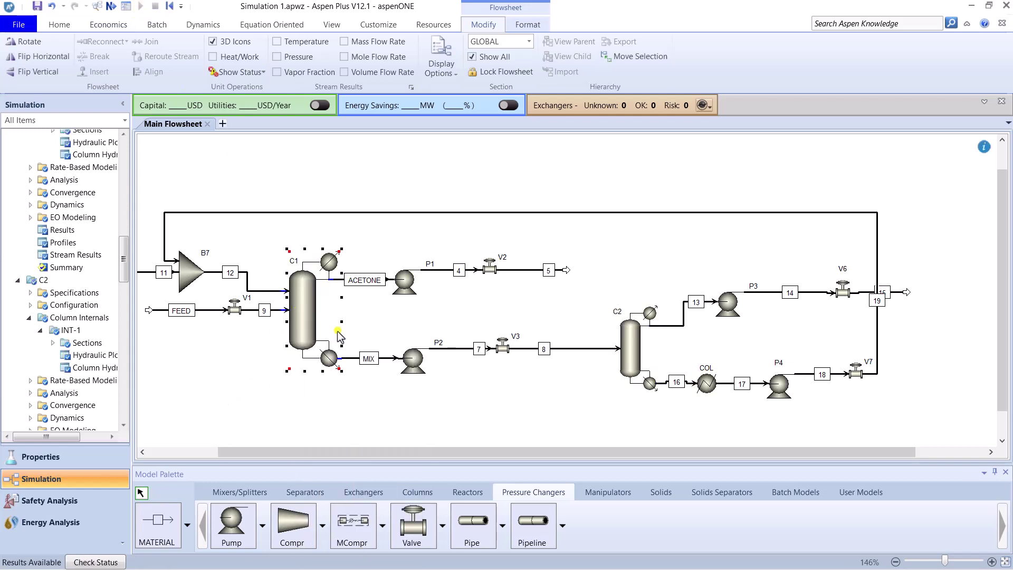
pyautogui.doubleClick(309, 287)
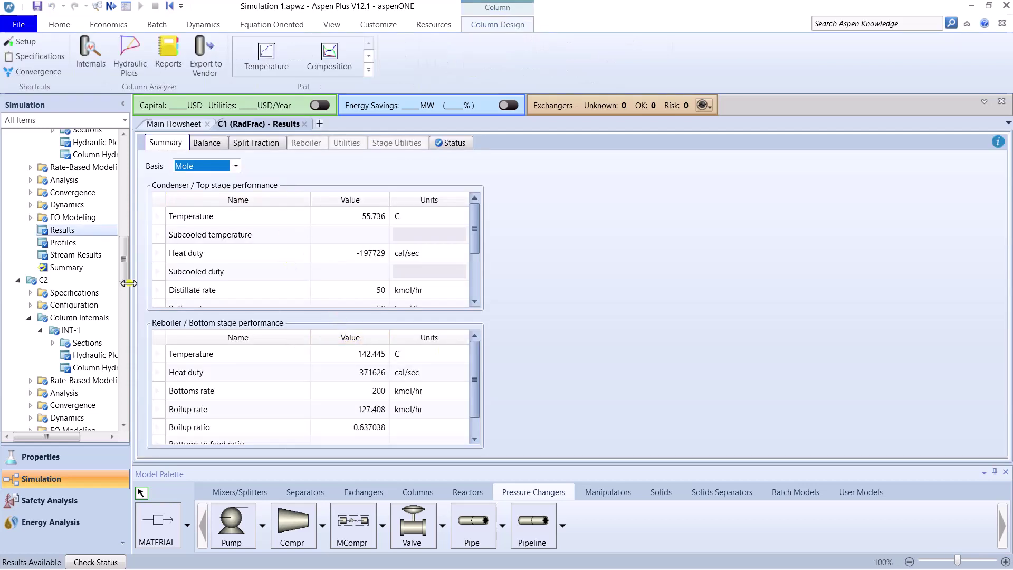
pyautogui.click(29, 317)
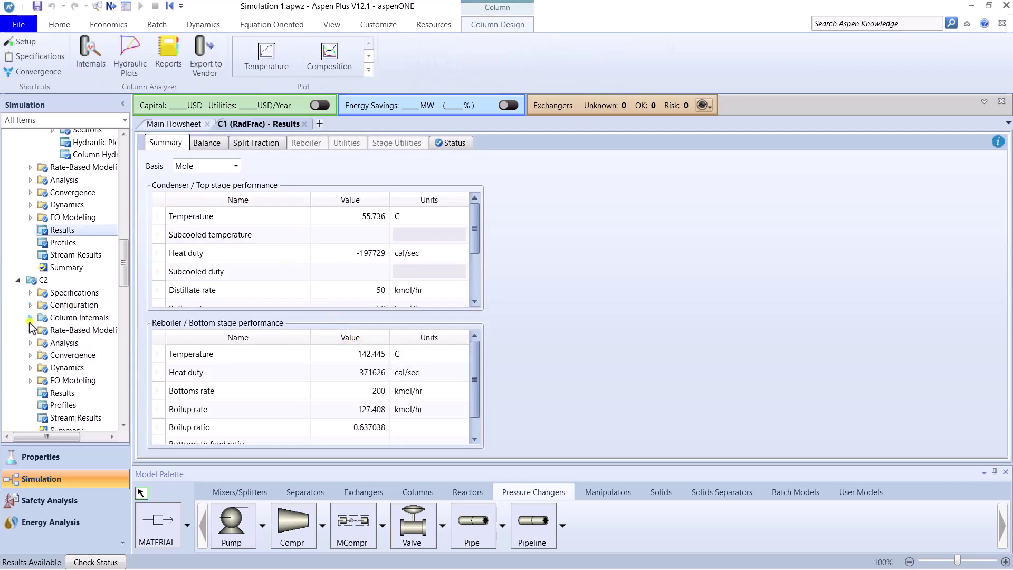
pyautogui.doubleClick(64, 242)
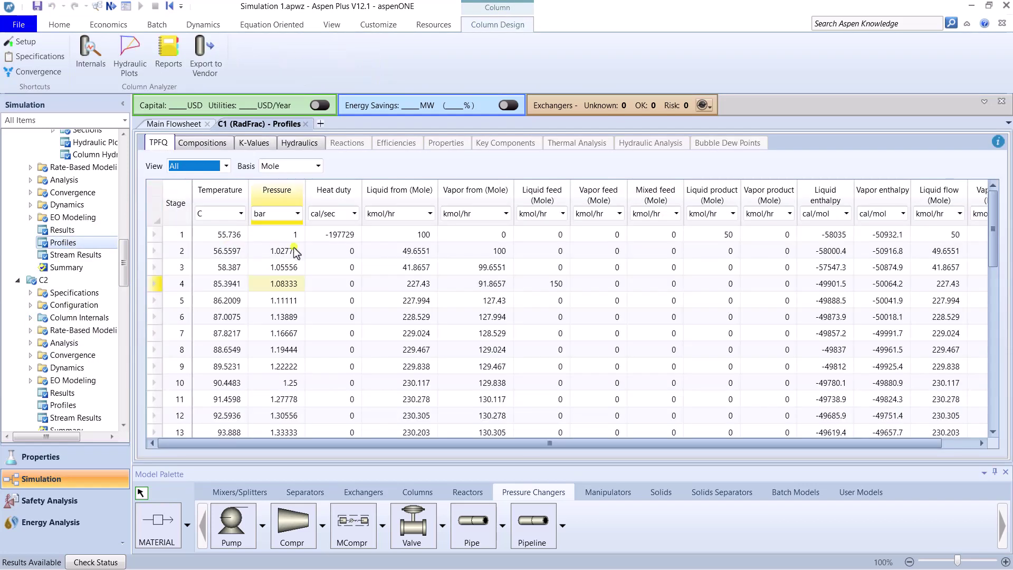
pyautogui.click(293, 141)
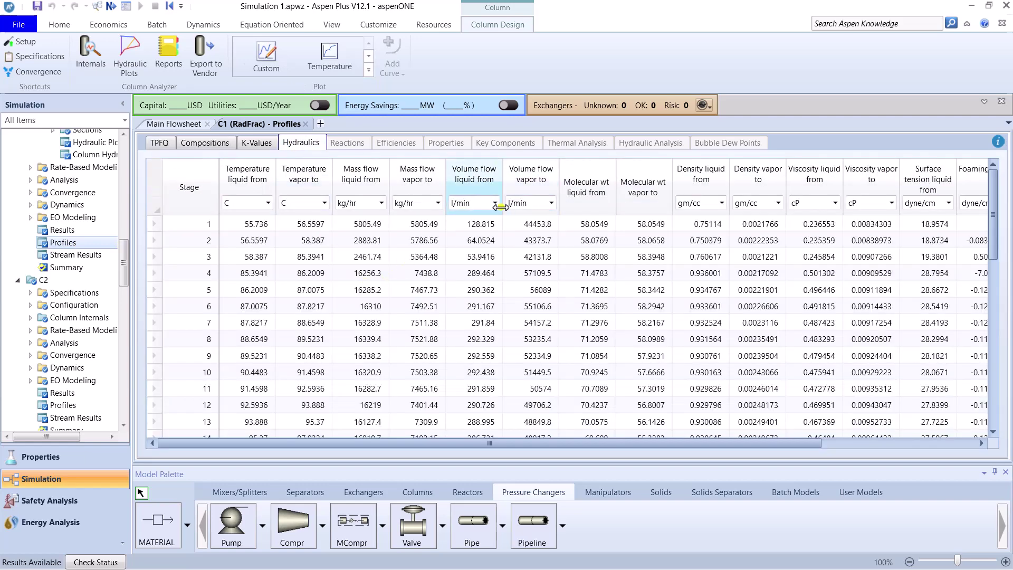
# - Display C1's liquid volume flow in cum/min and check the value for stage 36
pyautogui.click(496, 204)
pyautogui.scroll(8, 530, 355)
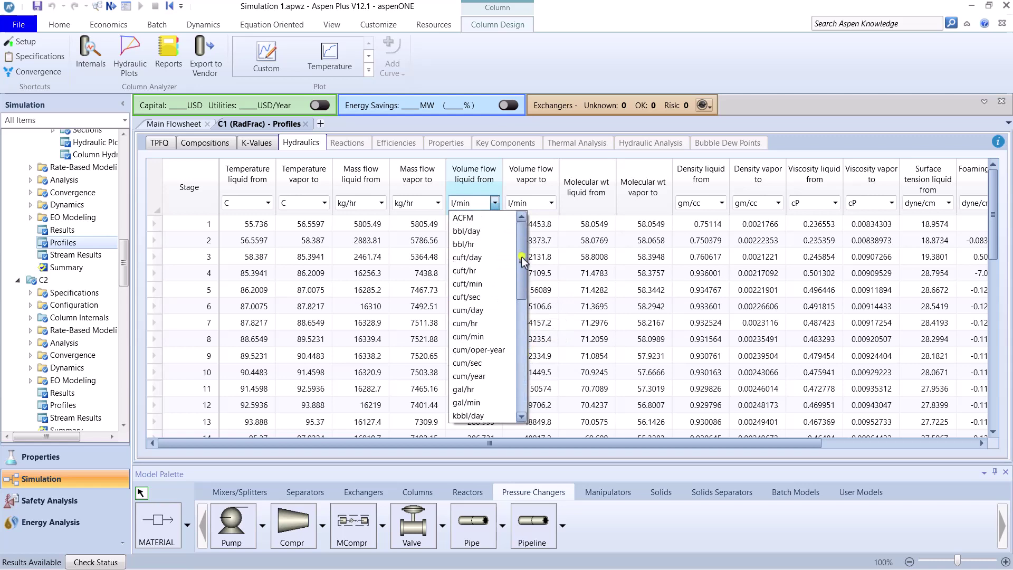
pyautogui.click(483, 337)
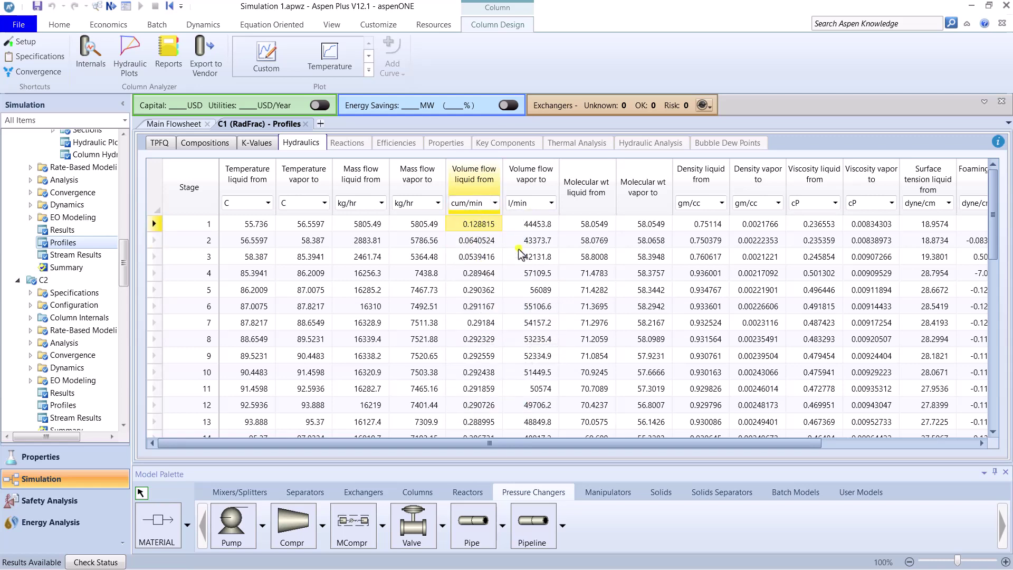
pyautogui.moveTo(992, 226); pyautogui.dragTo(978, 409)
pyautogui.scroll(-3, 739, 422)
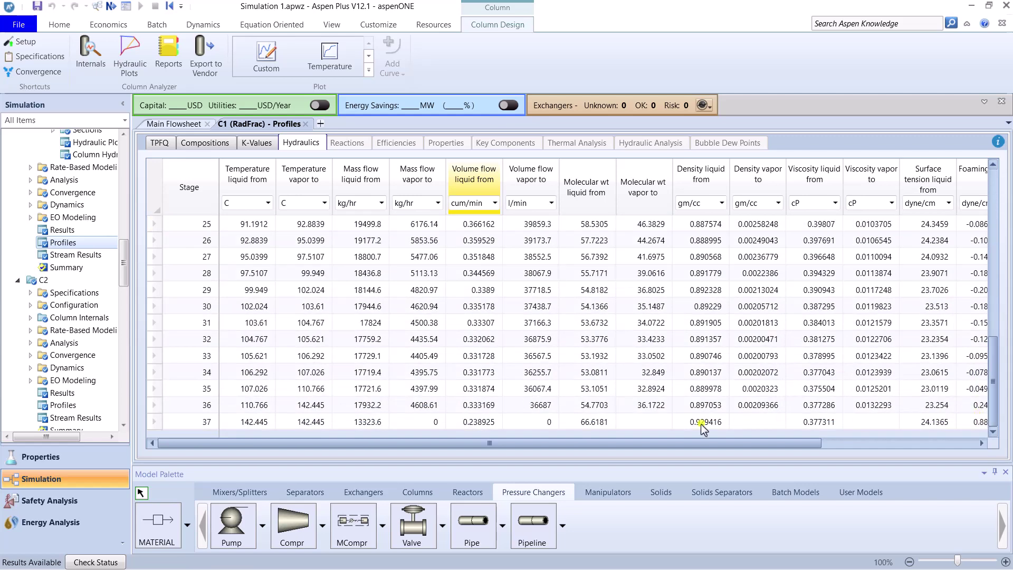
pyautogui.click(489, 410)
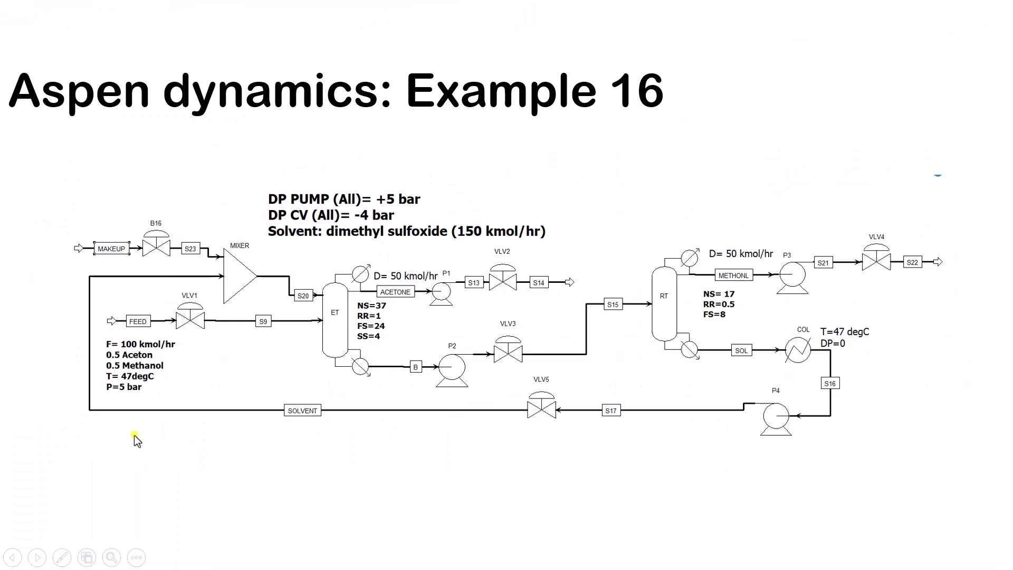
pyautogui.press('Right')
pyautogui.press('Right')
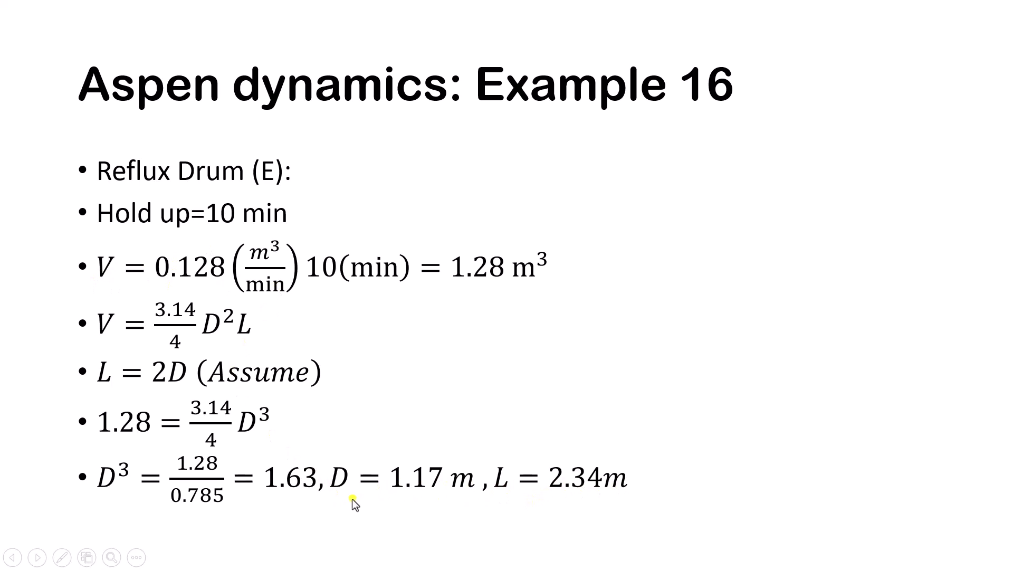
pyautogui.click(401, 499)
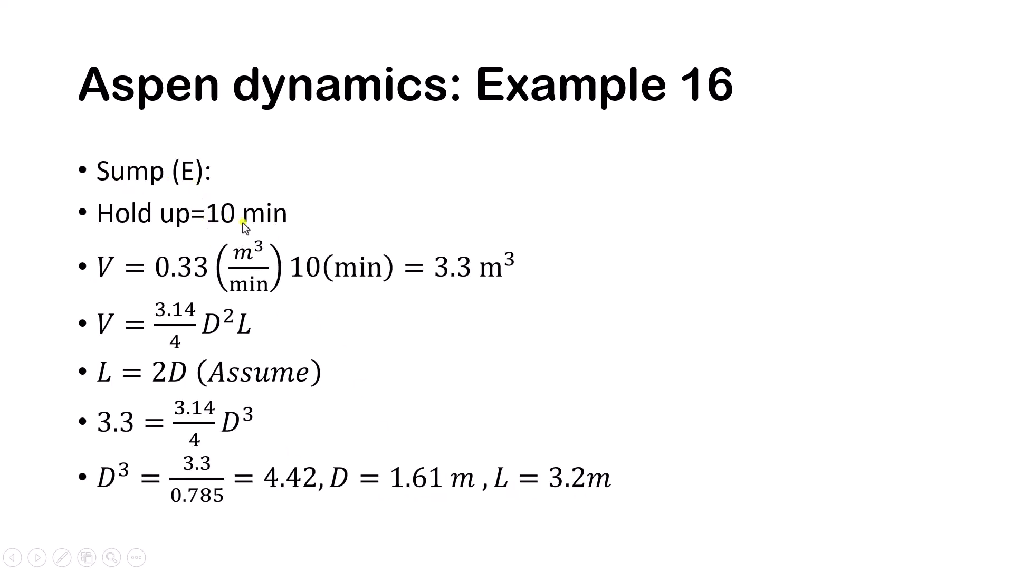
pyautogui.press('Left')
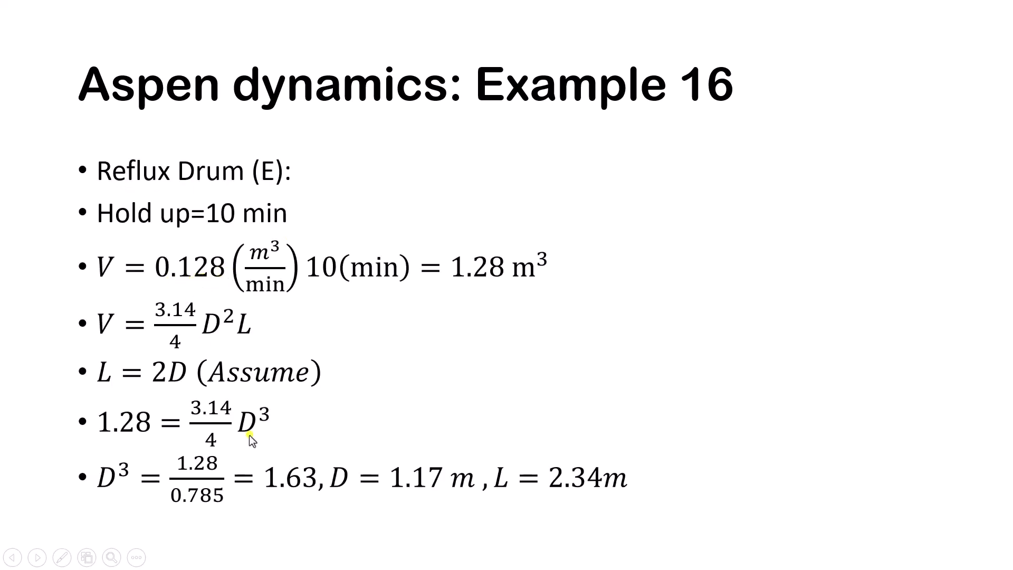
# - Switch back to Aspen Plus, check the liquid volume flow from stage 1 of C1, and close the profiles
pyautogui.hotkey('alt', 'Tab')
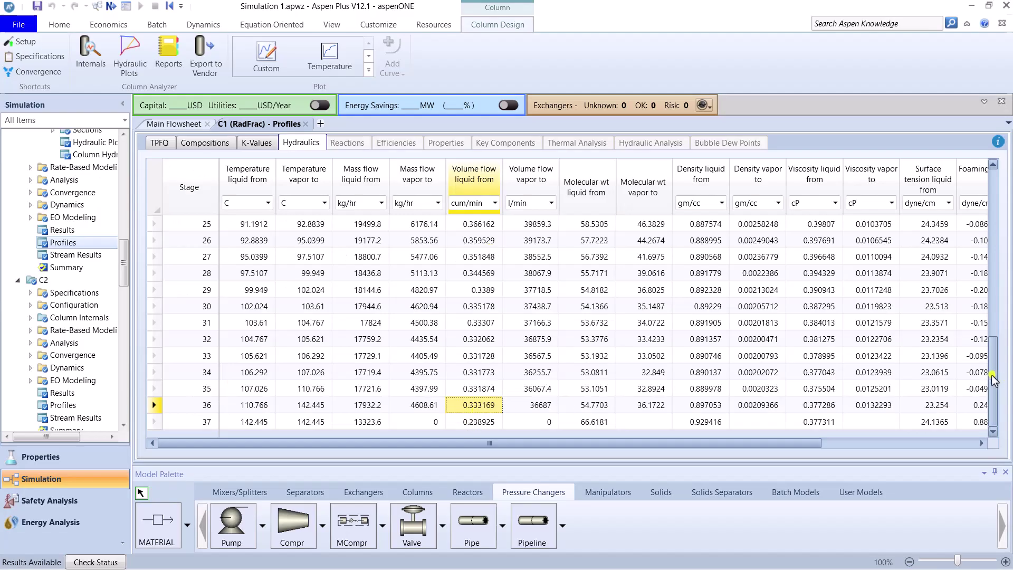
pyautogui.moveTo(994, 380); pyautogui.dragTo(993, 211)
pyautogui.click(455, 228)
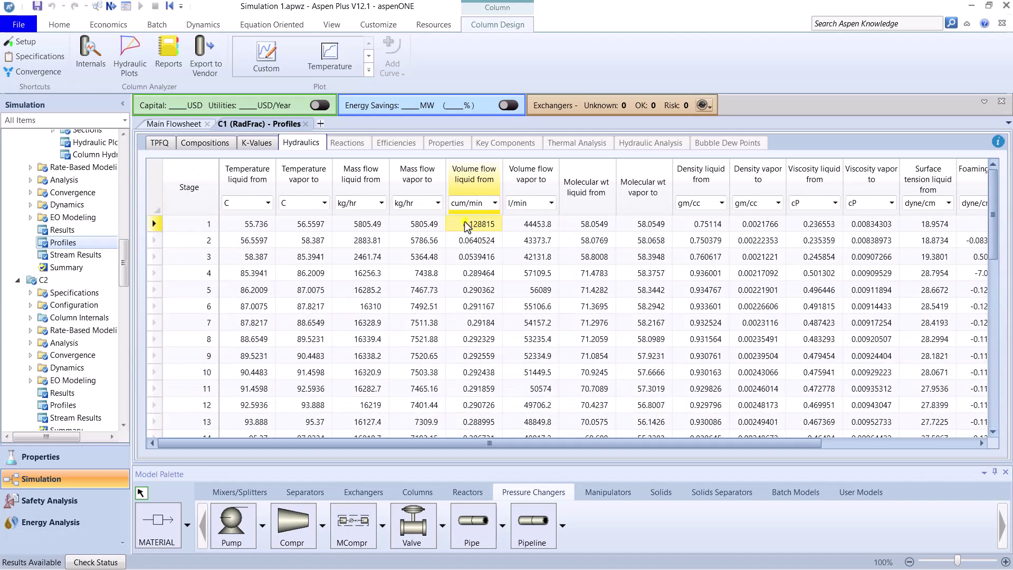
pyautogui.click(305, 124)
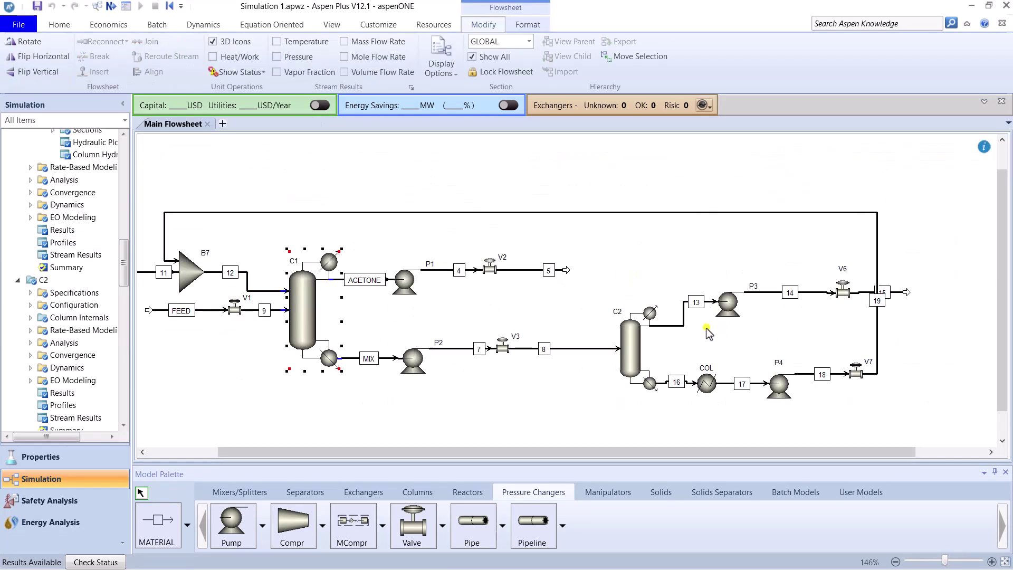
# - Open the results of column C2 and bring up the hydraulics table in its stage profiles
pyautogui.rightClick(641, 354)
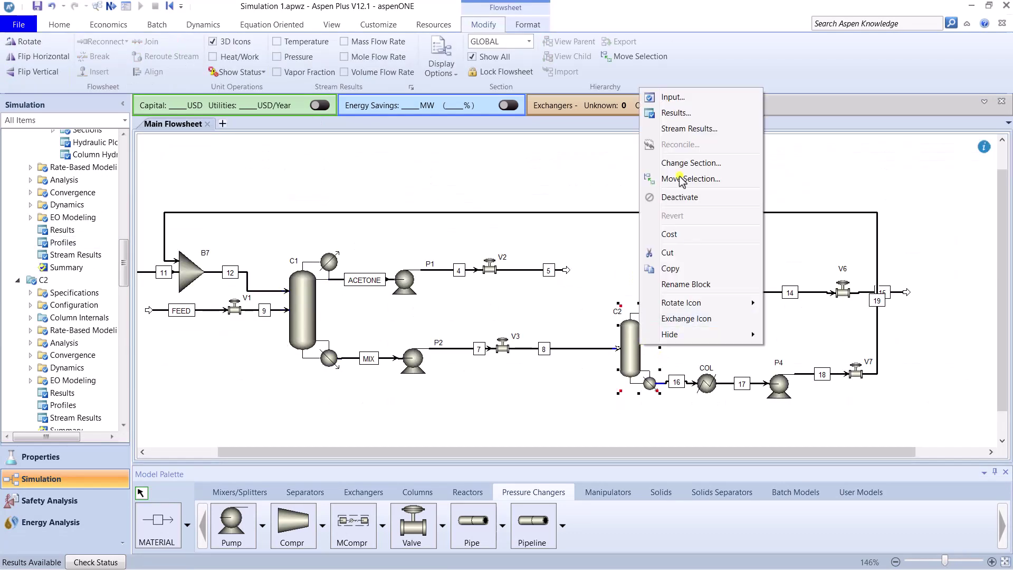
pyautogui.click(677, 110)
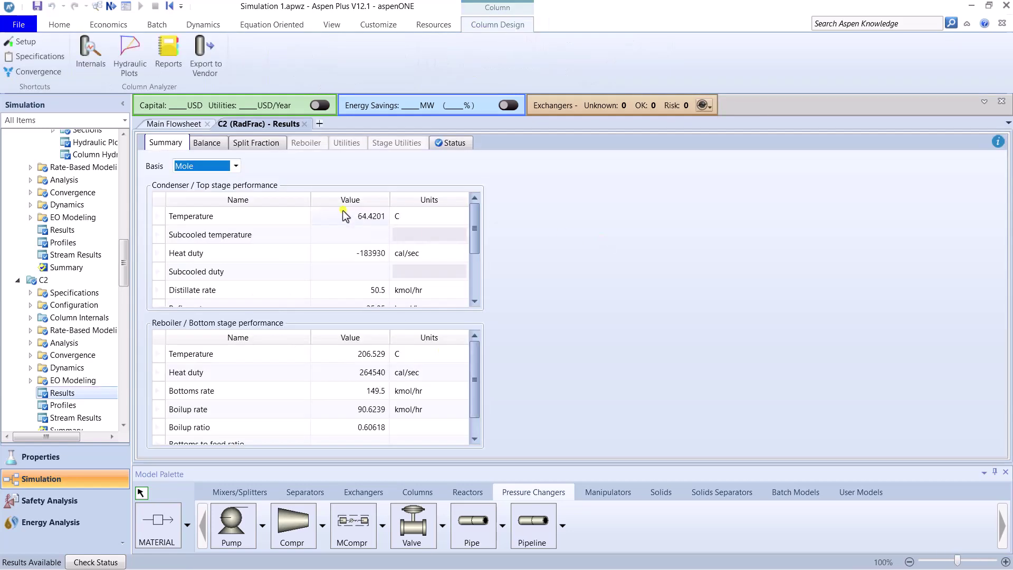
pyautogui.click(89, 403)
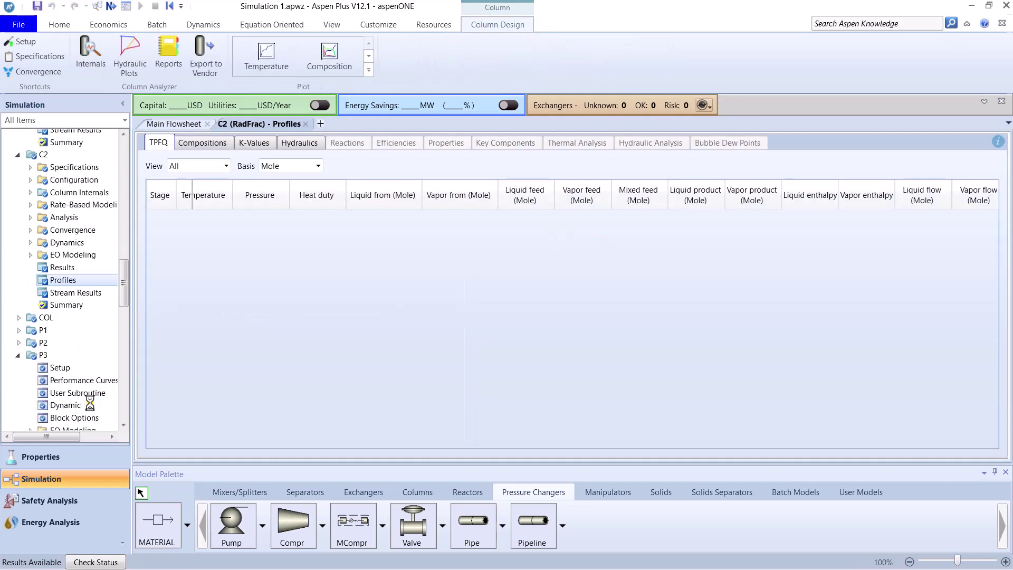
pyautogui.click(301, 142)
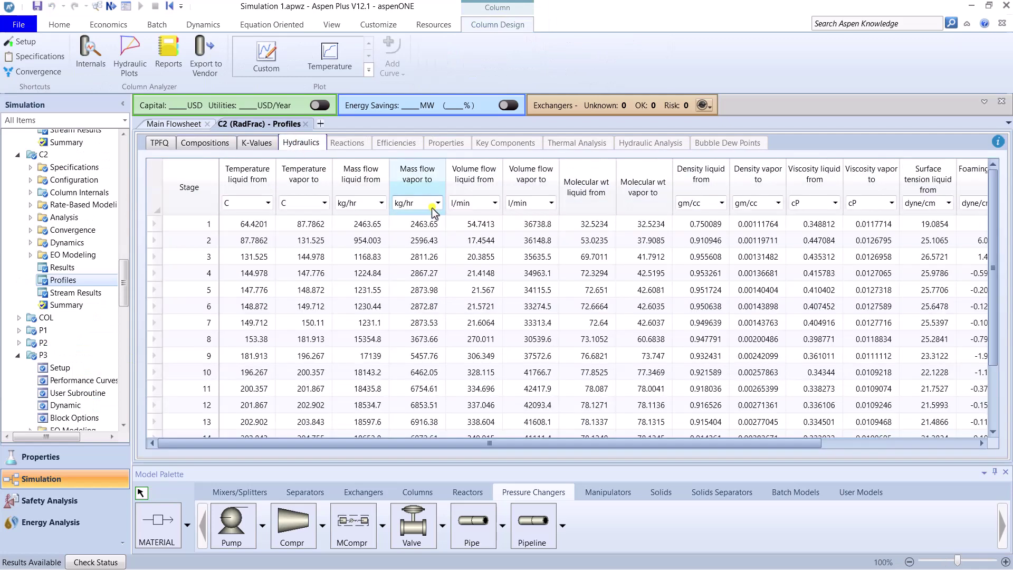
# - Display C2's liquid volume flow in cum/min and check the values for stages 1 and 16
pyautogui.click(495, 204)
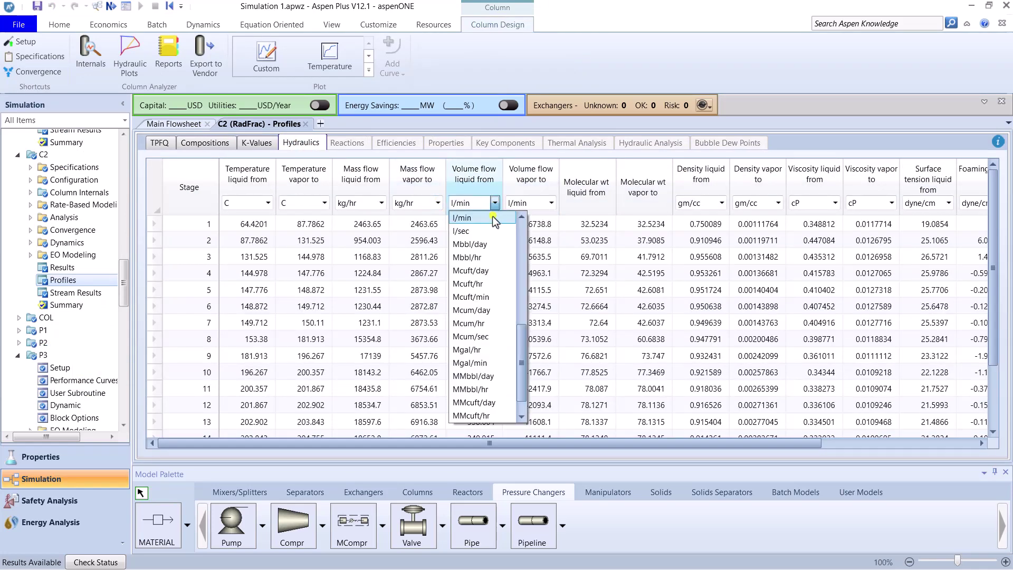
pyautogui.moveTo(527, 372); pyautogui.dragTo(524, 266)
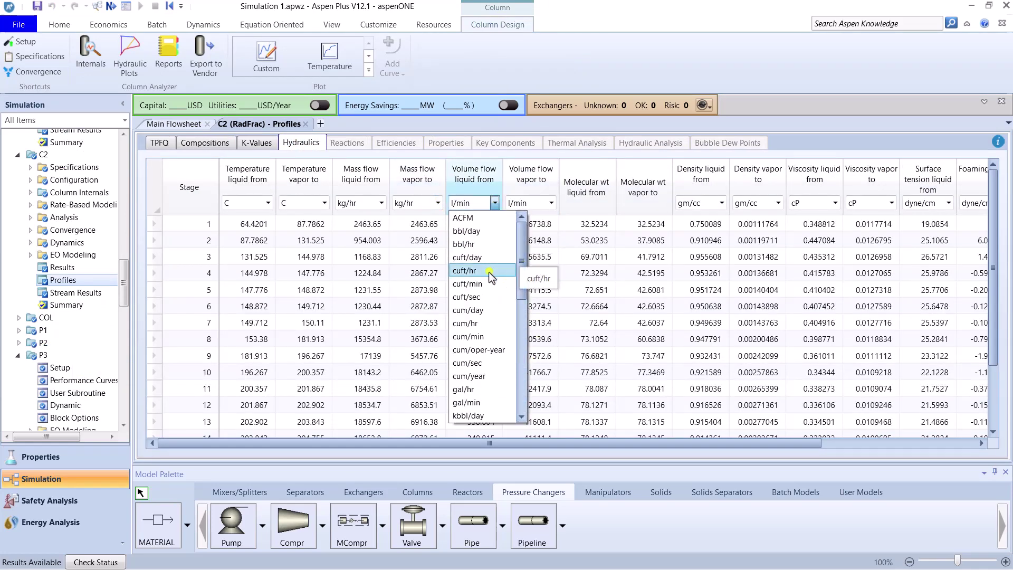
pyautogui.click(470, 336)
pyautogui.click(483, 225)
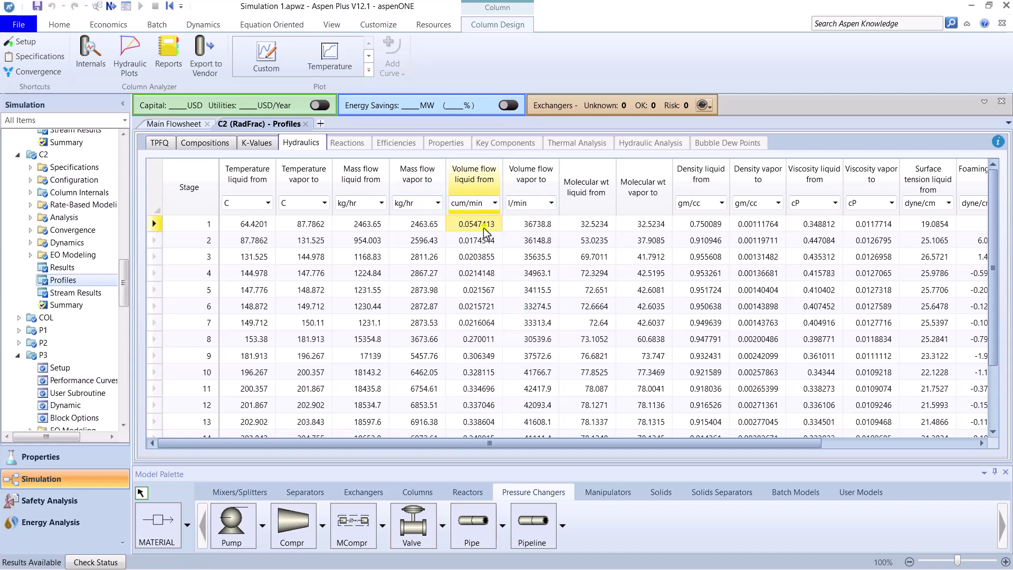
pyautogui.moveTo(992, 237); pyautogui.dragTo(982, 402)
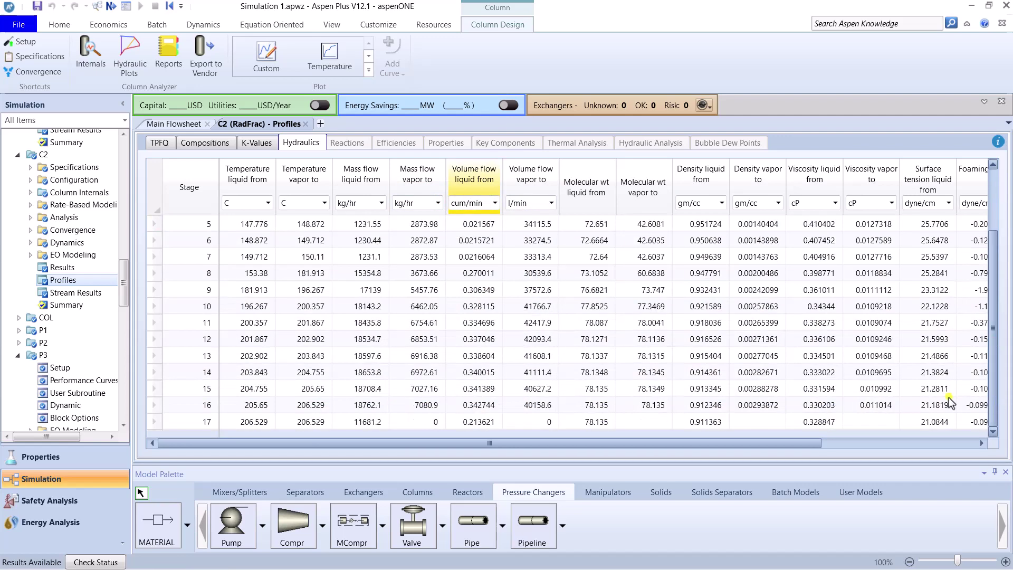
pyautogui.click(469, 405)
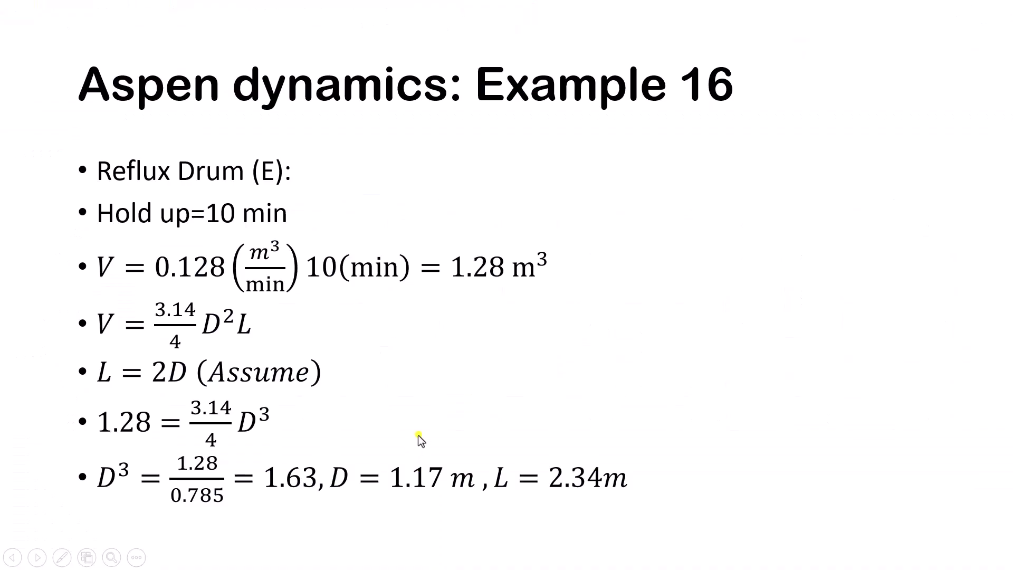
# - Review the reflux drum and sump sizing calculations in the slides, and switch back to Aspen Plus
pyautogui.click(444, 414)
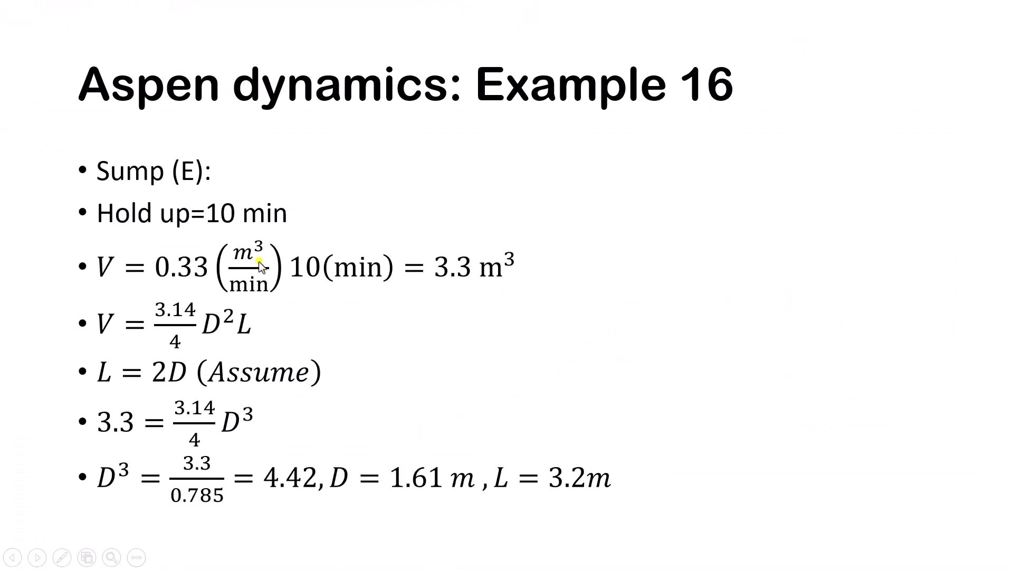
pyautogui.click(189, 278)
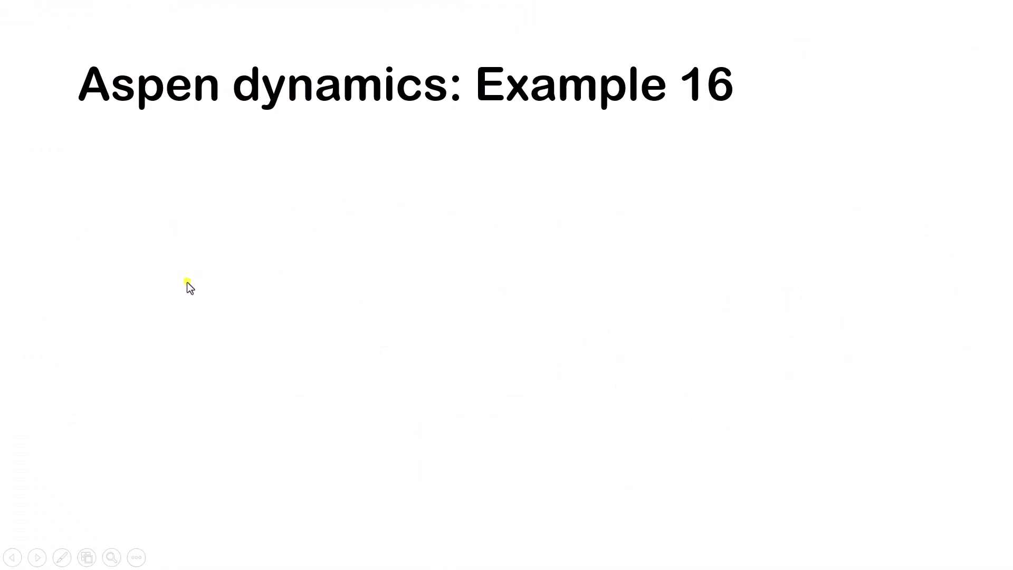
pyautogui.click(193, 279)
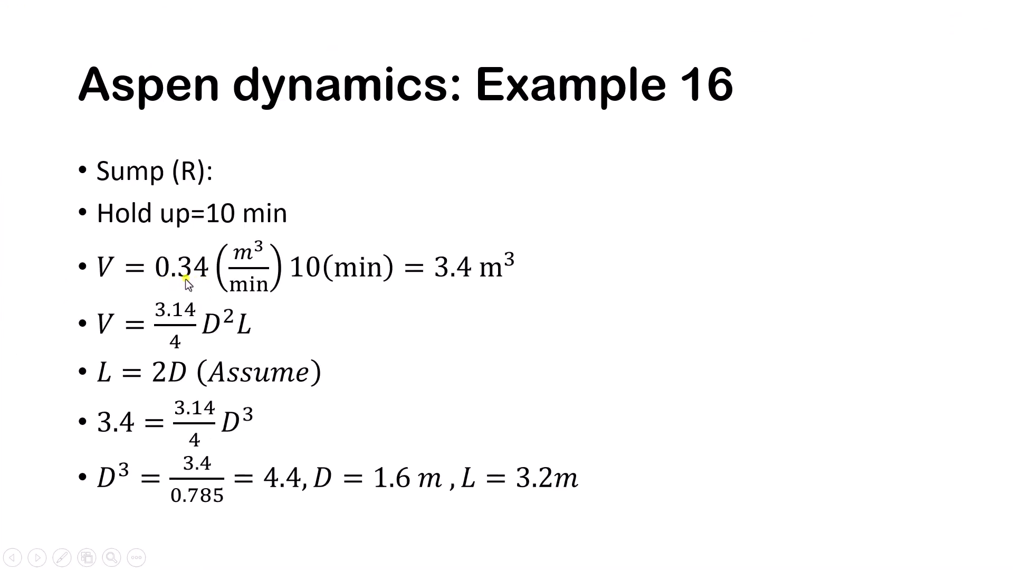
pyautogui.hotkey('alt', 'Tab')
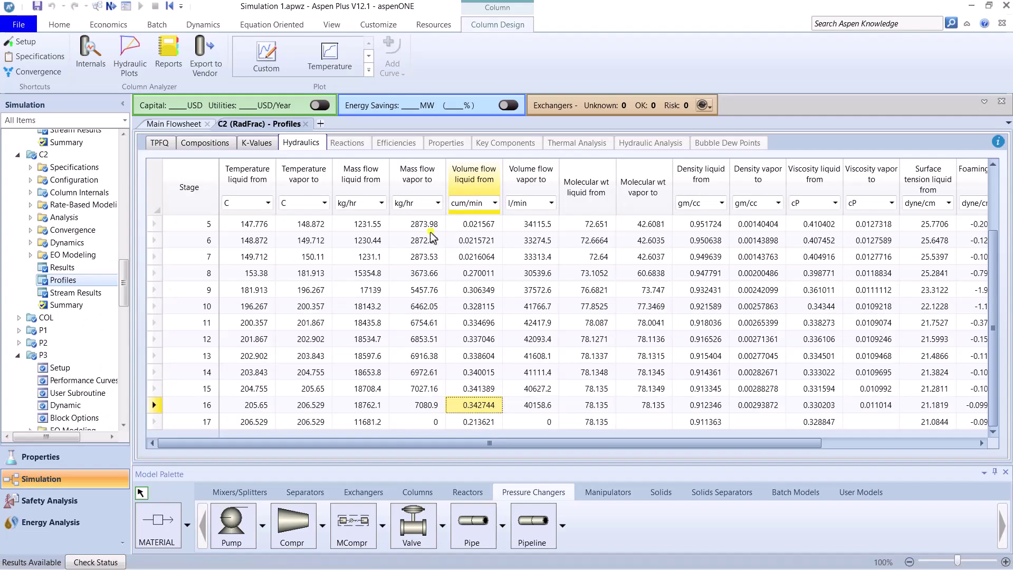
# - Close C2's profiles and enable Dynamic Mode, moving on to the first incomplete dynamic input
pyautogui.click(305, 124)
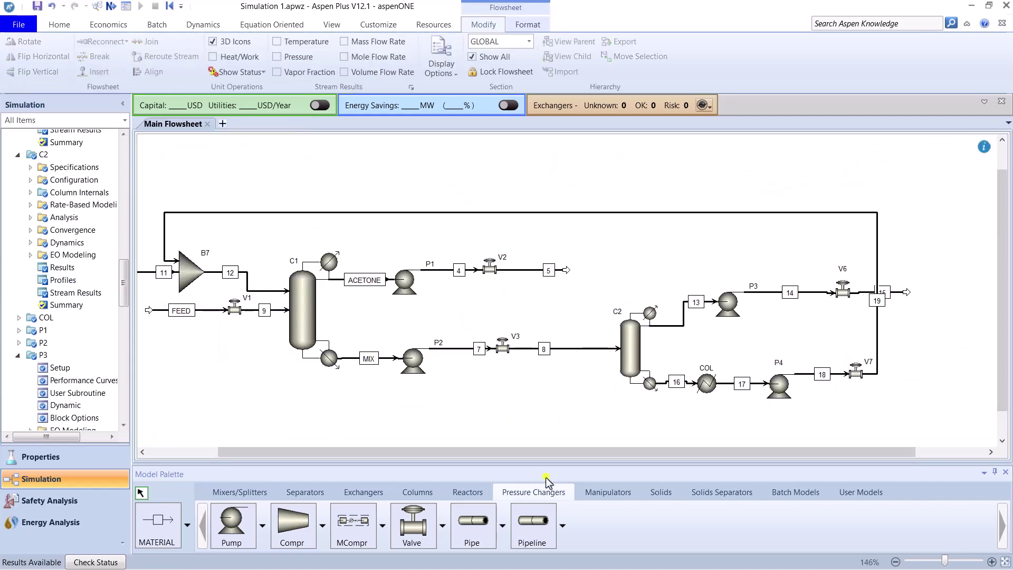
pyautogui.moveTo(485, 455); pyautogui.dragTo(382, 454)
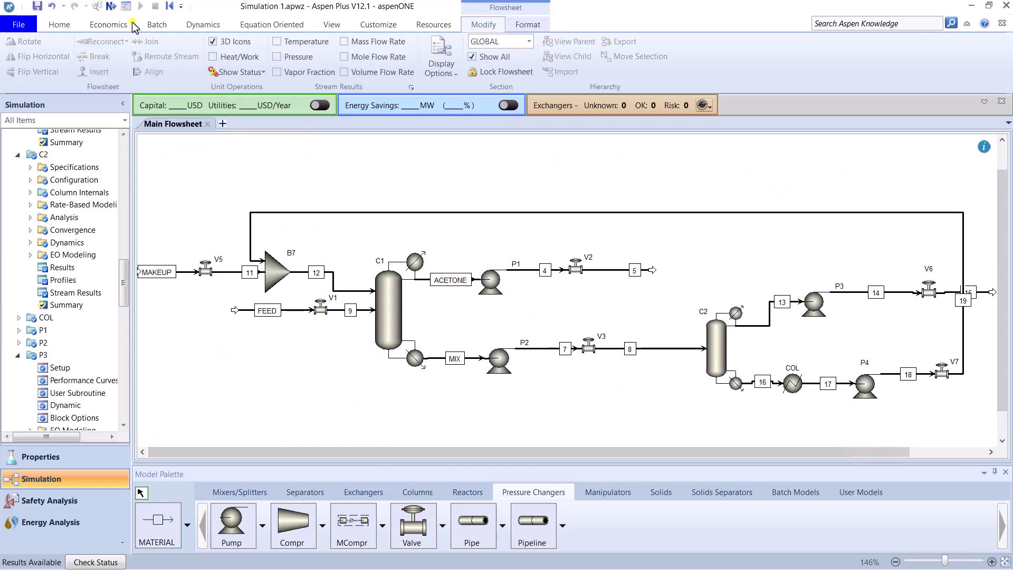
pyautogui.click(203, 25)
pyautogui.click(21, 56)
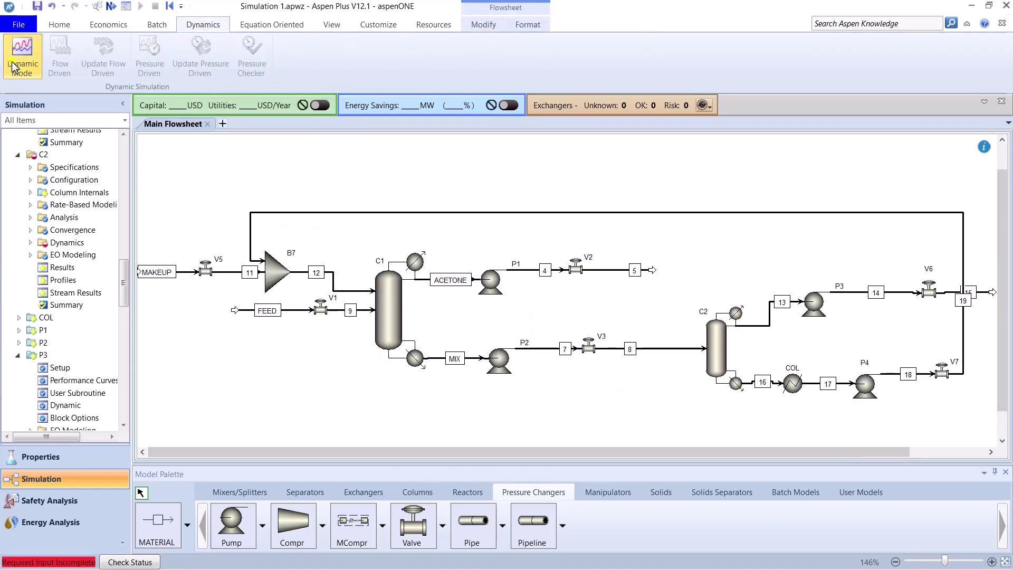
pyautogui.click(111, 7)
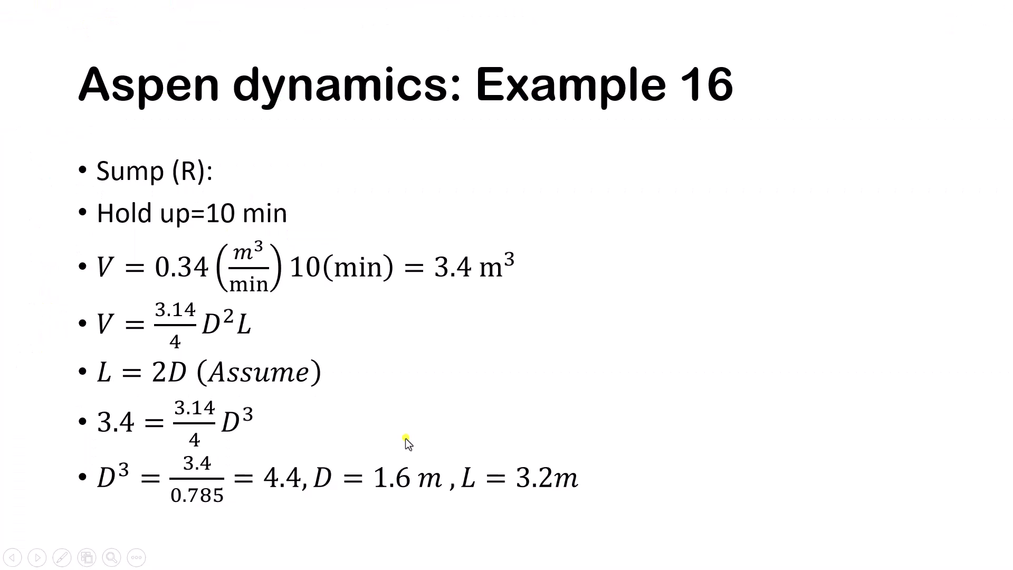
# - Look up the Reflux Drum (E) slide and set C1's reflux drum to length 2.34 m and diameter 1.17 m
pyautogui.click(435, 381)
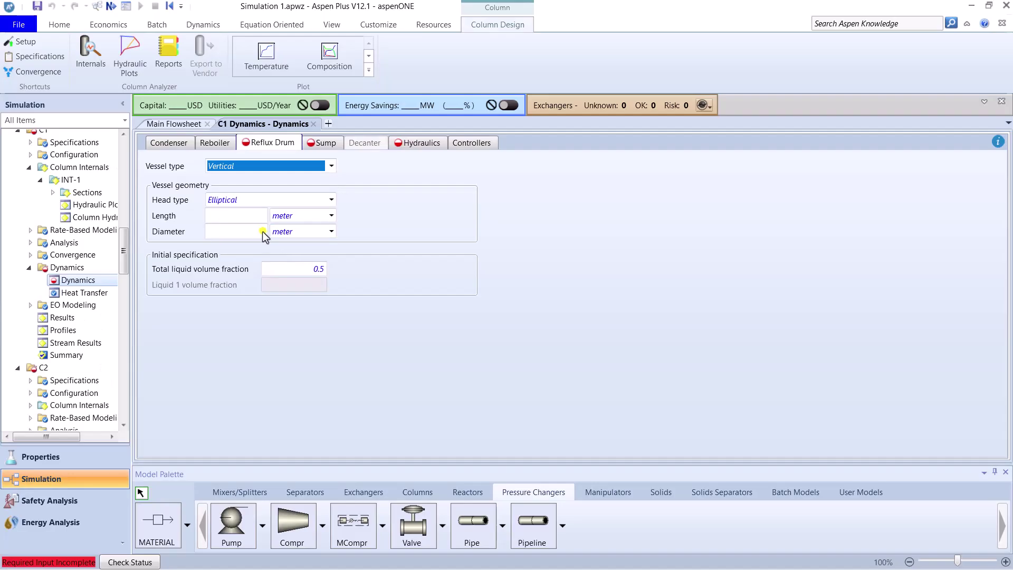
pyautogui.click(251, 218)
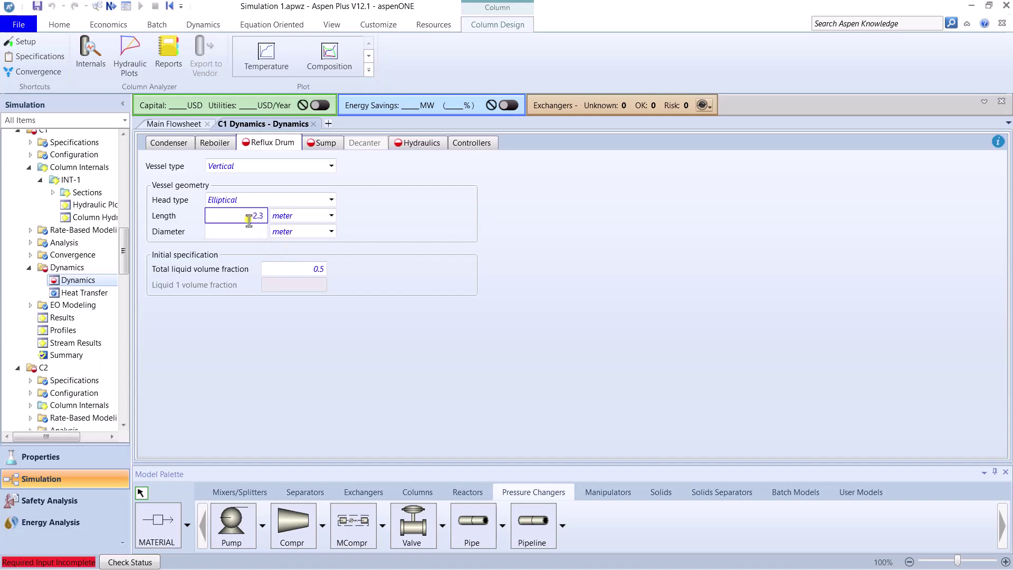
pyautogui.click(245, 231)
pyautogui.write('1.17')
pyautogui.click(413, 249)
# - Set C1's sump to height 3.2 m and diameter 1.61 m, using the Sump (E) slide
pyautogui.click(326, 144)
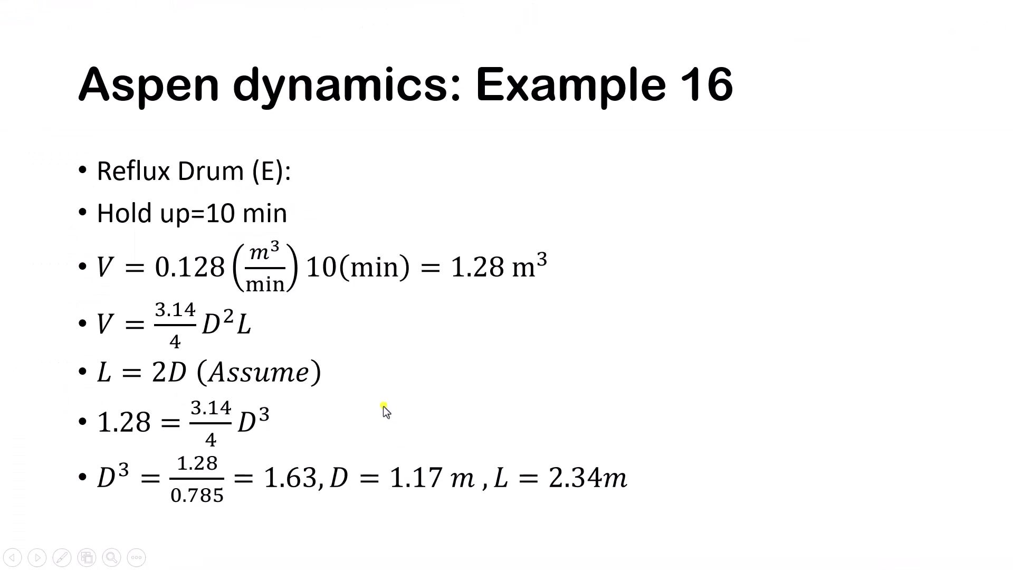
pyautogui.click(383, 406)
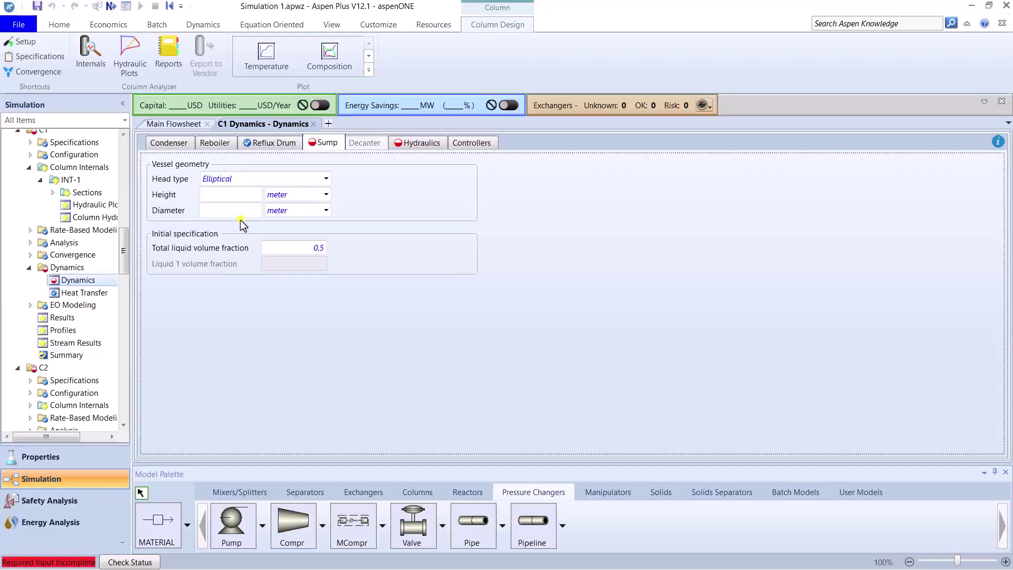
pyautogui.click(223, 196)
pyautogui.write('3.2')
pyautogui.click(232, 213)
pyautogui.write('1.61')
pyautogui.click(483, 235)
# - Add a simple tray section from stage 2 to stage 36 in C1's dynamic hydraulics
pyautogui.click(413, 142)
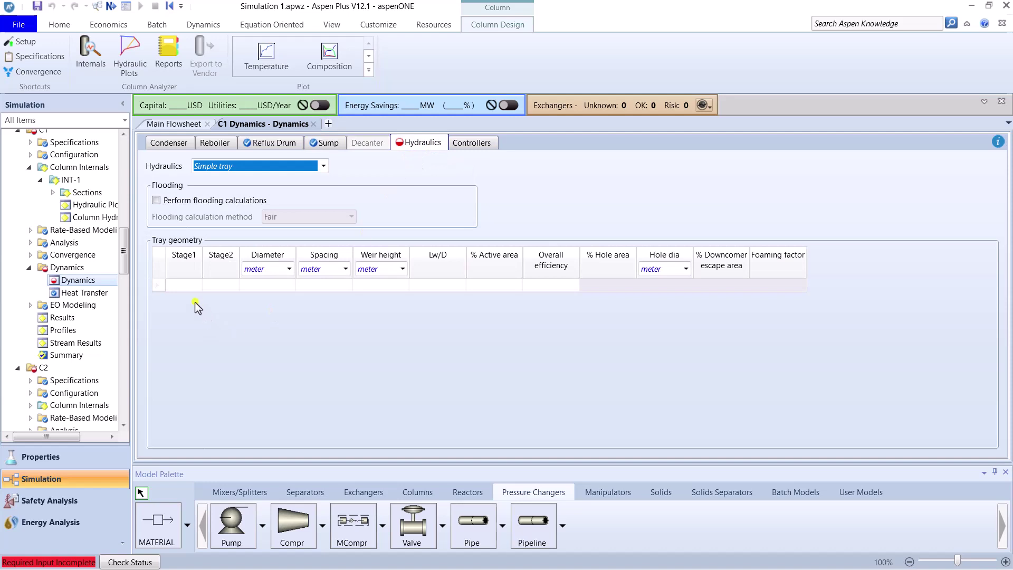
pyautogui.click(182, 285)
pyautogui.write('2')
pyautogui.click(221, 285)
pyautogui.write('3')
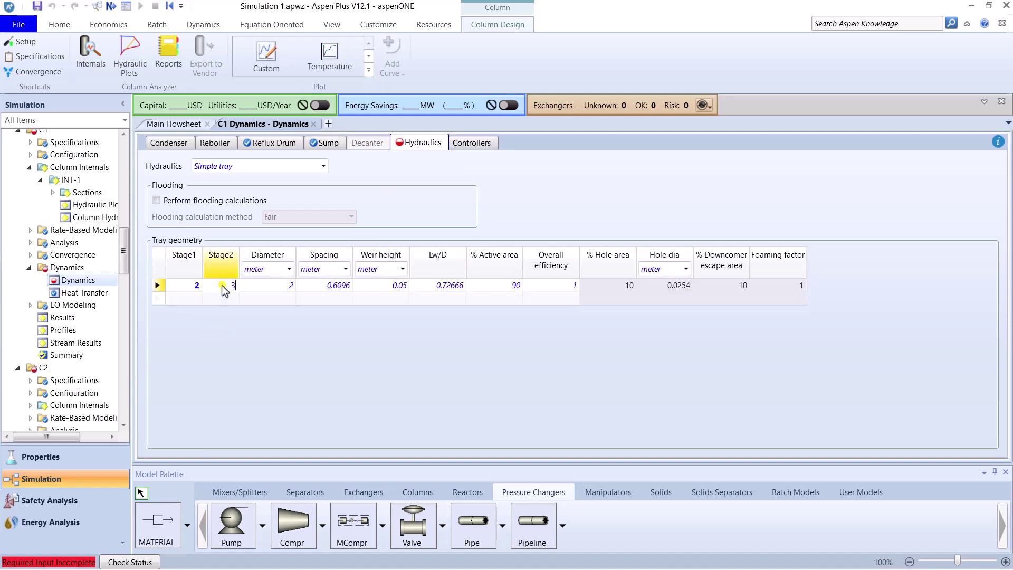
pyautogui.write('6')
pyautogui.click(258, 286)
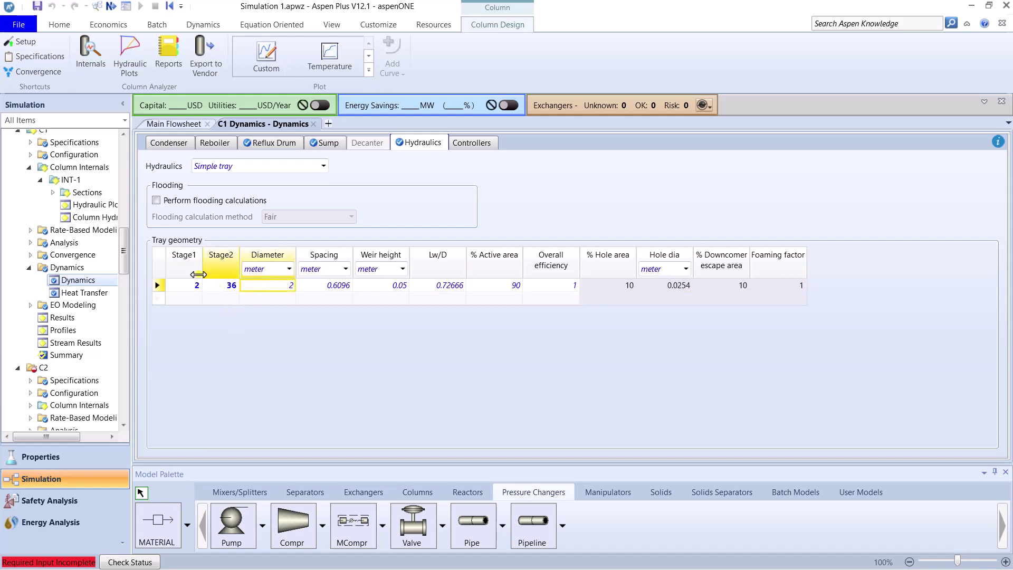
# - Copy the CS-1 section diameter of 0.843828 m from C1's internals into the tray diameter of its dynamic hydraulics
pyautogui.click(83, 192)
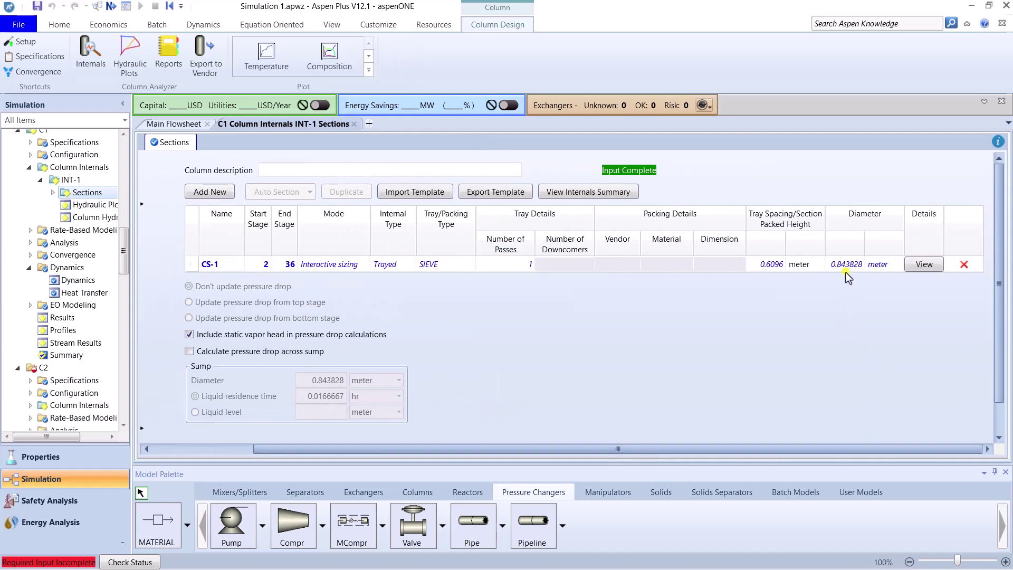
pyautogui.click(844, 263)
pyautogui.rightClick(847, 267)
pyautogui.click(876, 276)
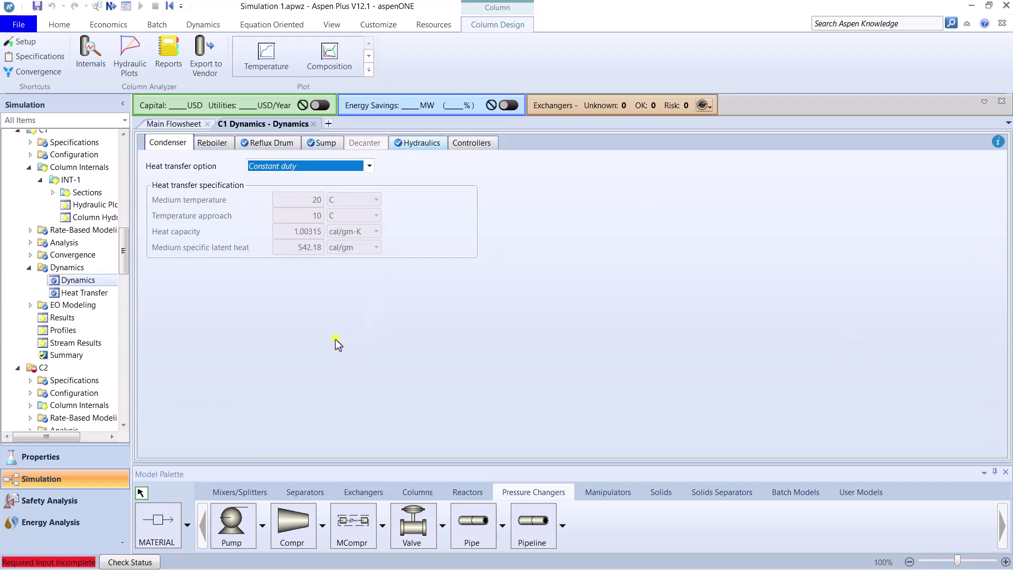
pyautogui.click(280, 291)
pyautogui.hotkey('ctrl', 'v')
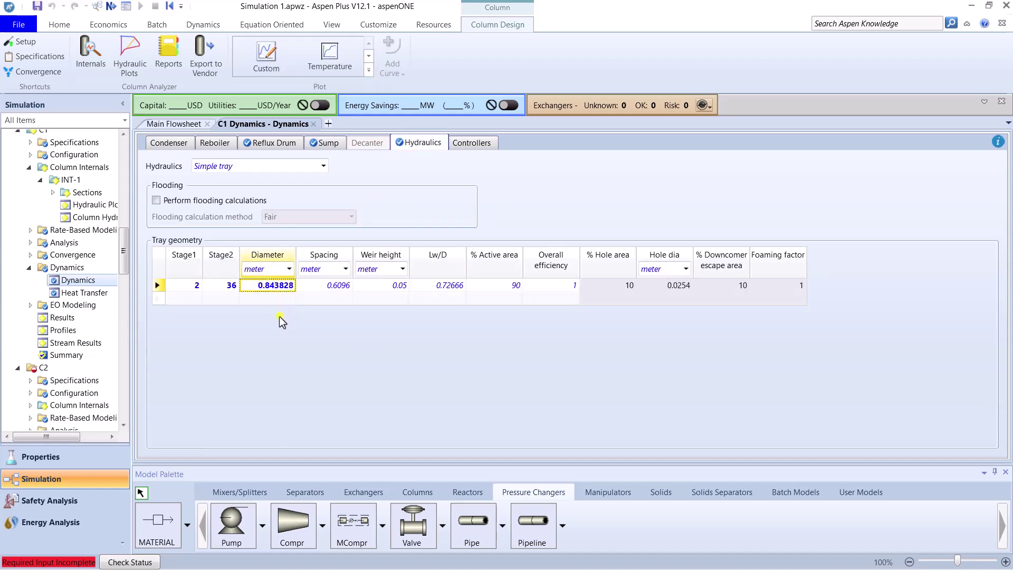
# - Close C1's dynamics form and go to the next incomplete input, C2's reflux drum geometry
pyautogui.click(314, 125)
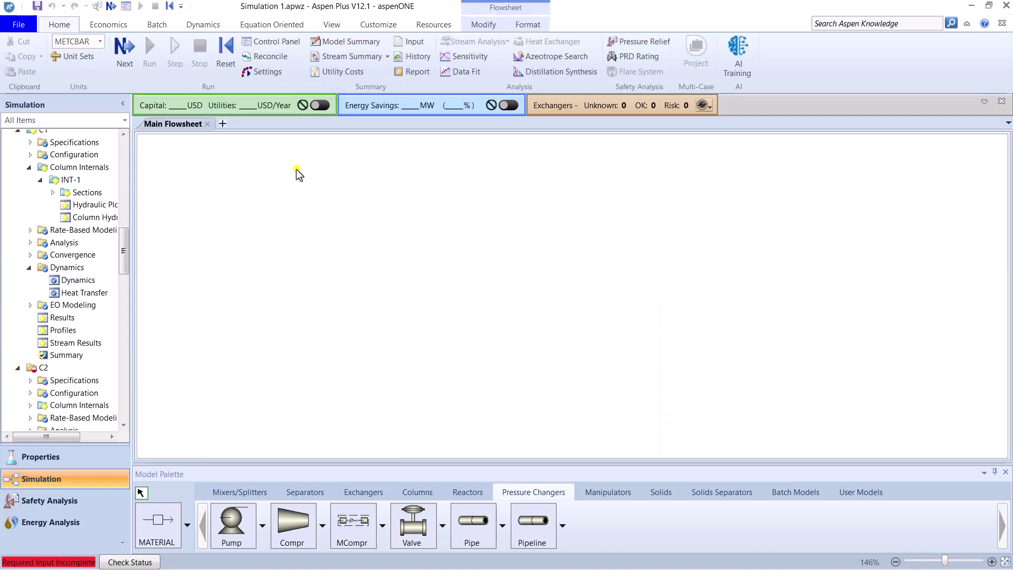
pyautogui.click(125, 52)
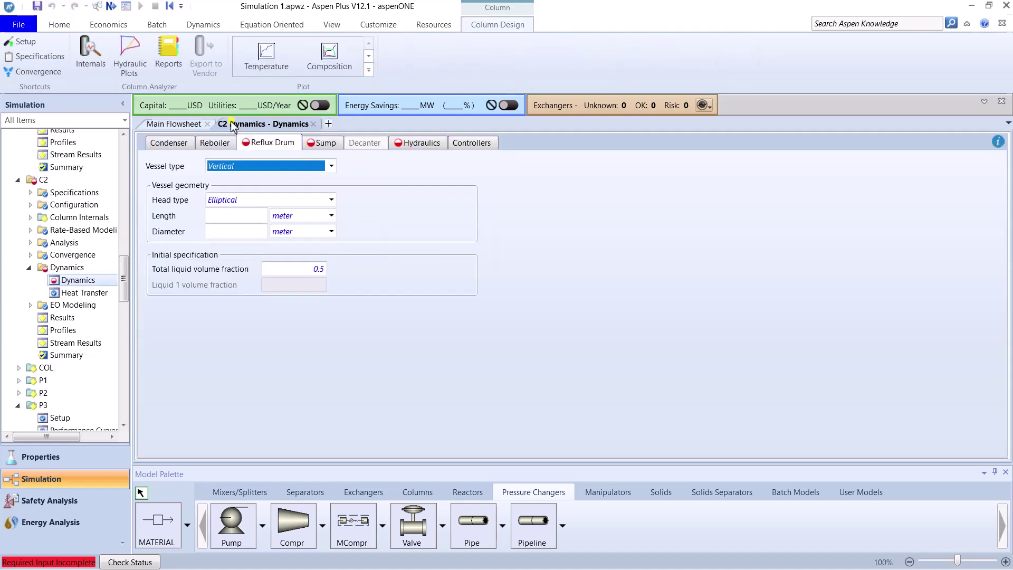
pyautogui.click(217, 216)
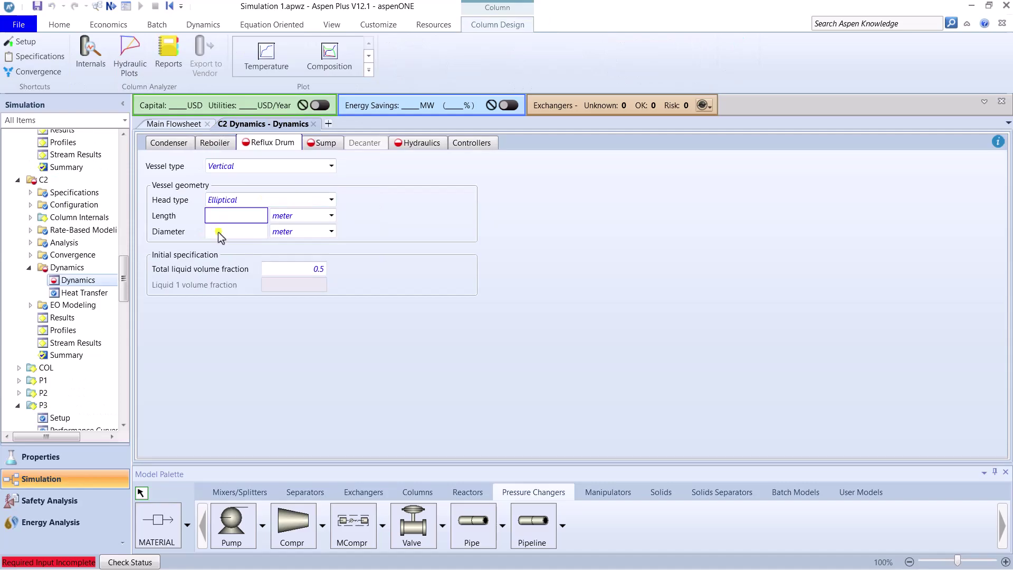
# - Look up the Reflux Drum (R) slide and set C2's reflux drum to length 1.76 m and diameter 0.88 m
pyautogui.hotkey('alt', 'Tab')
pyautogui.press('Left')
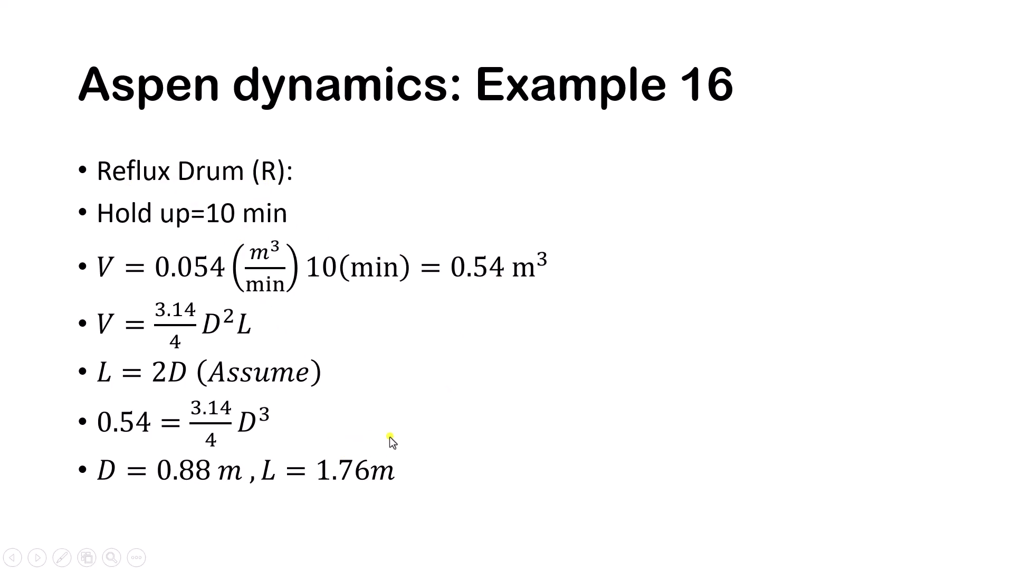
pyautogui.hotkey('alt', 'Tab')
pyautogui.write('1.7')
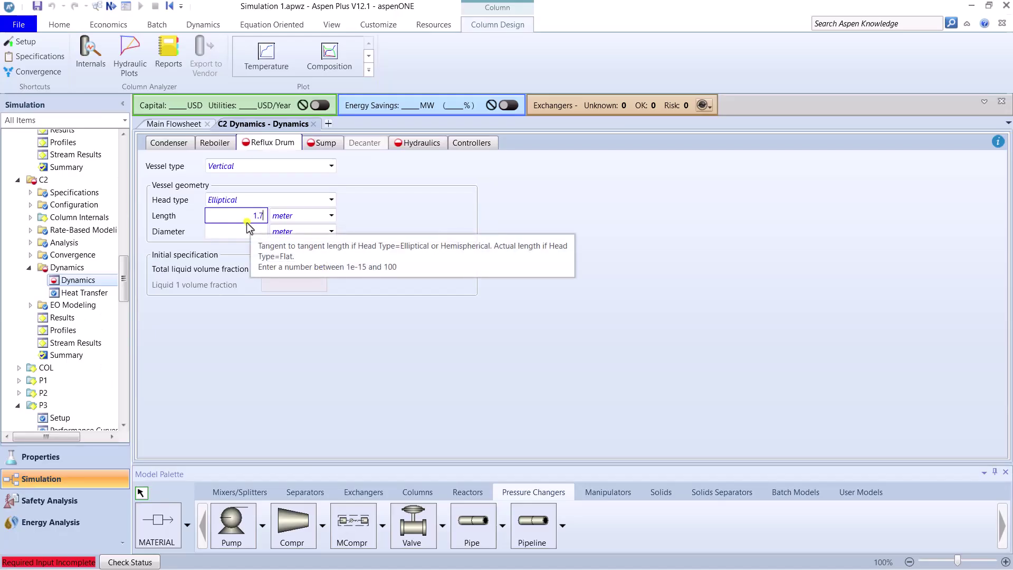
pyautogui.write('6')
pyautogui.click(246, 230)
pyautogui.write('0.88')
pyautogui.click(430, 239)
# - Look up the Sump (R) slide and set C2's sump to height 3.2 m and diameter 1.6 m
pyautogui.hotkey('alt', 'Tab')
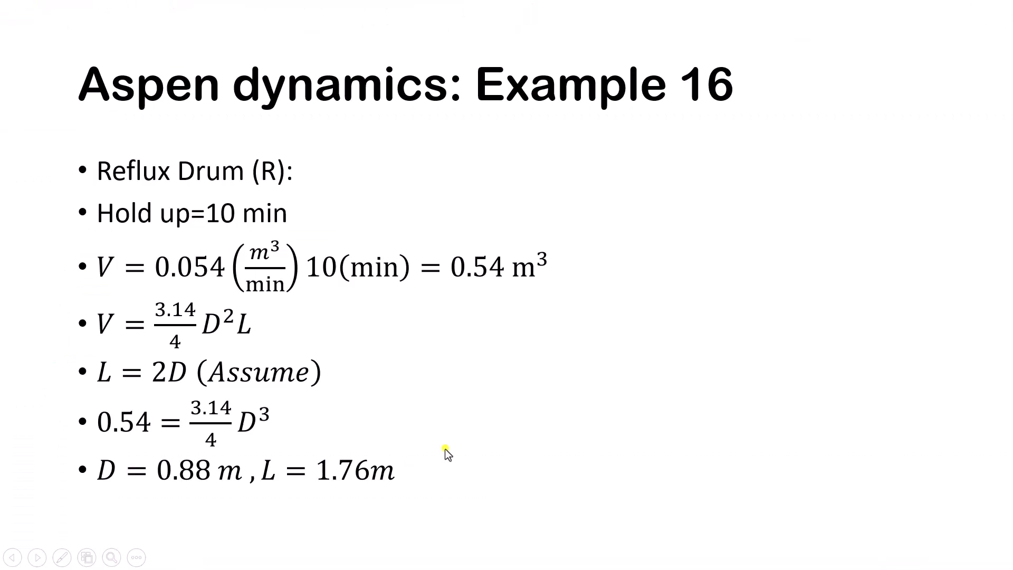
pyautogui.press('Right')
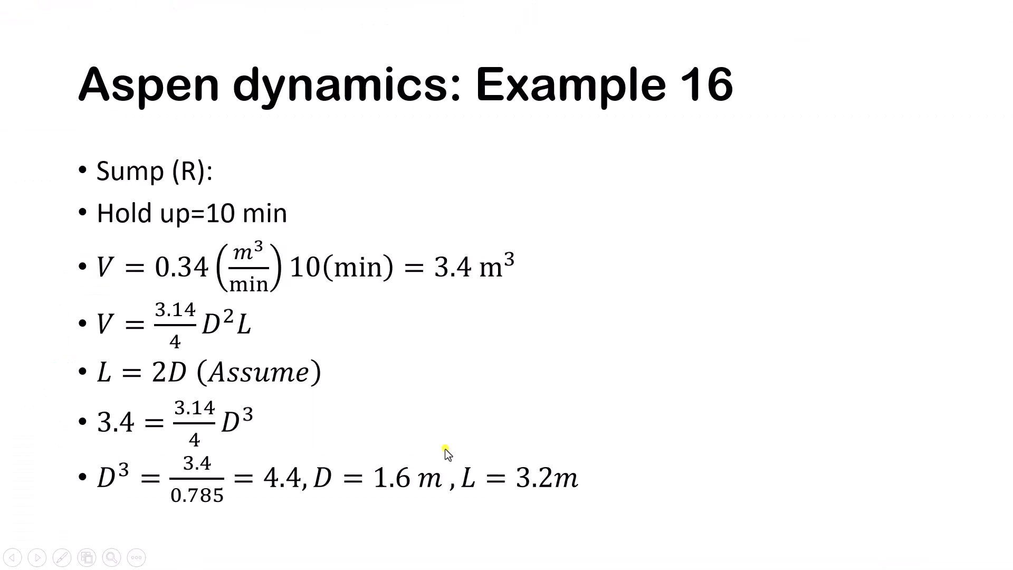
pyautogui.hotkey('alt', 'Tab')
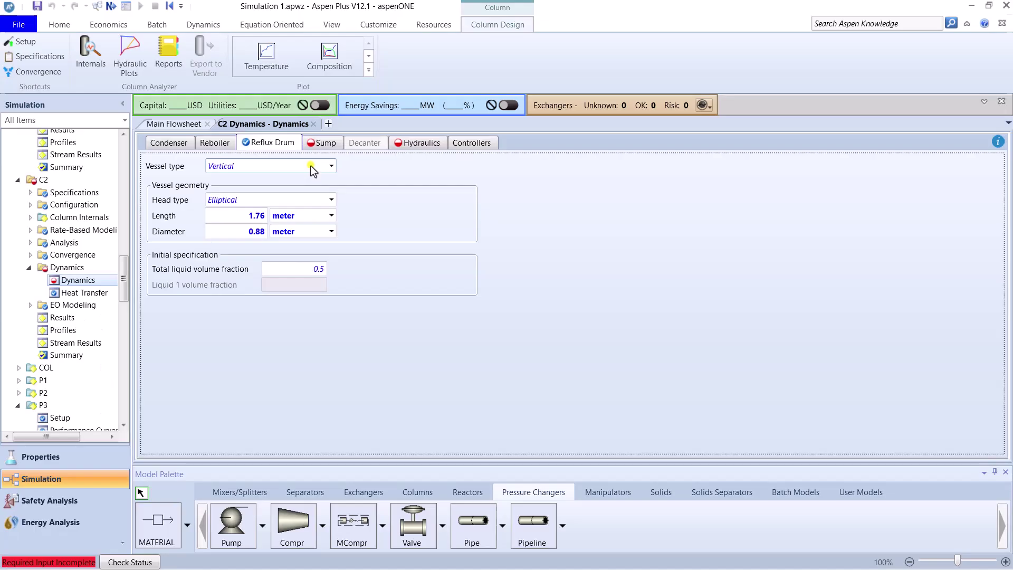
pyautogui.click(323, 142)
pyautogui.click(236, 195)
pyautogui.write('3.2')
pyautogui.click(249, 207)
pyautogui.write('1.6')
pyautogui.press('Return')
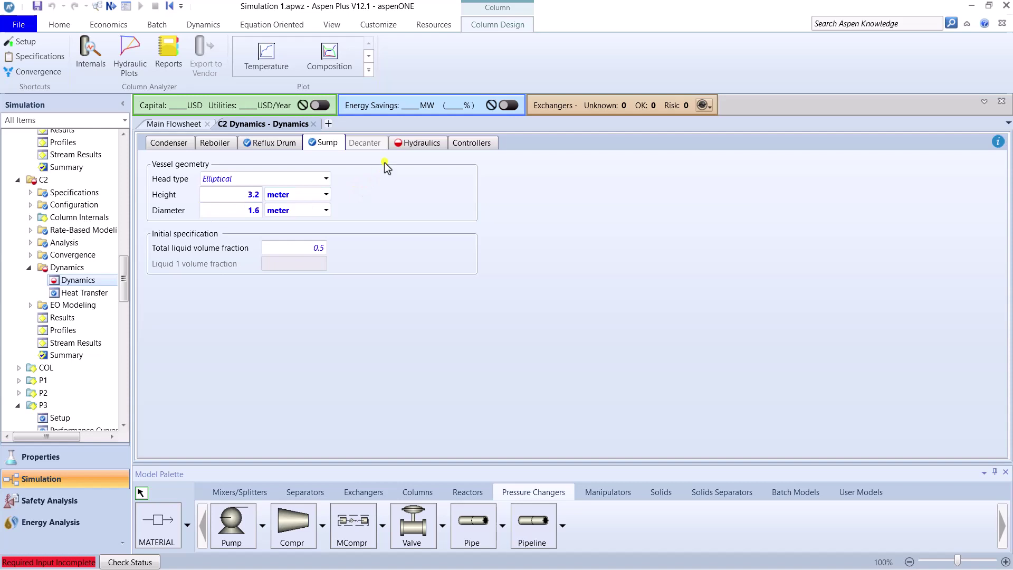
# - Add a simple tray section from stage 2 to stage 16 in C2's dynamic hydraulics
pyautogui.click(417, 143)
pyautogui.click(174, 287)
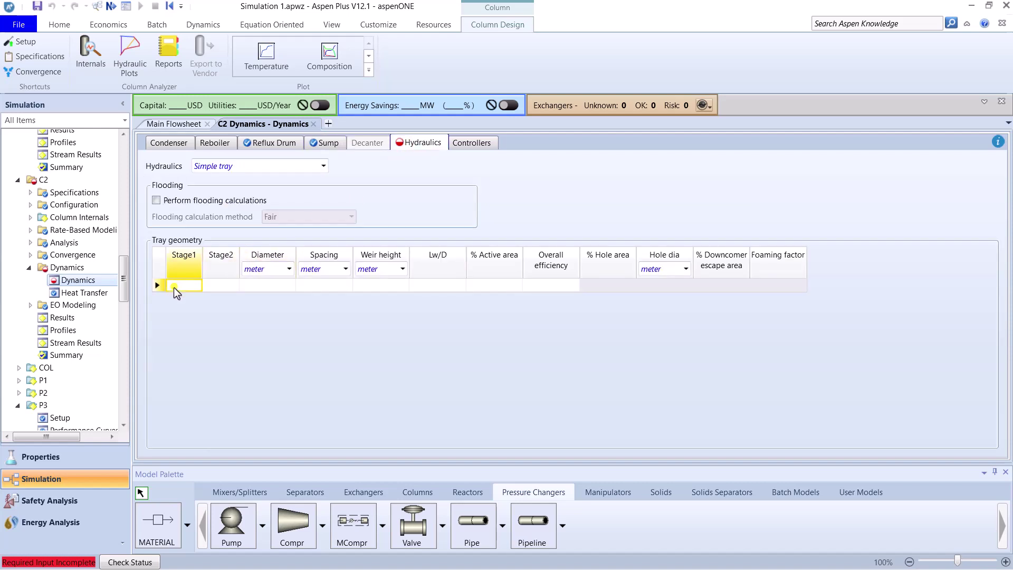
pyautogui.write('2')
pyautogui.click(220, 287)
pyautogui.write('16')
pyautogui.press('Return')
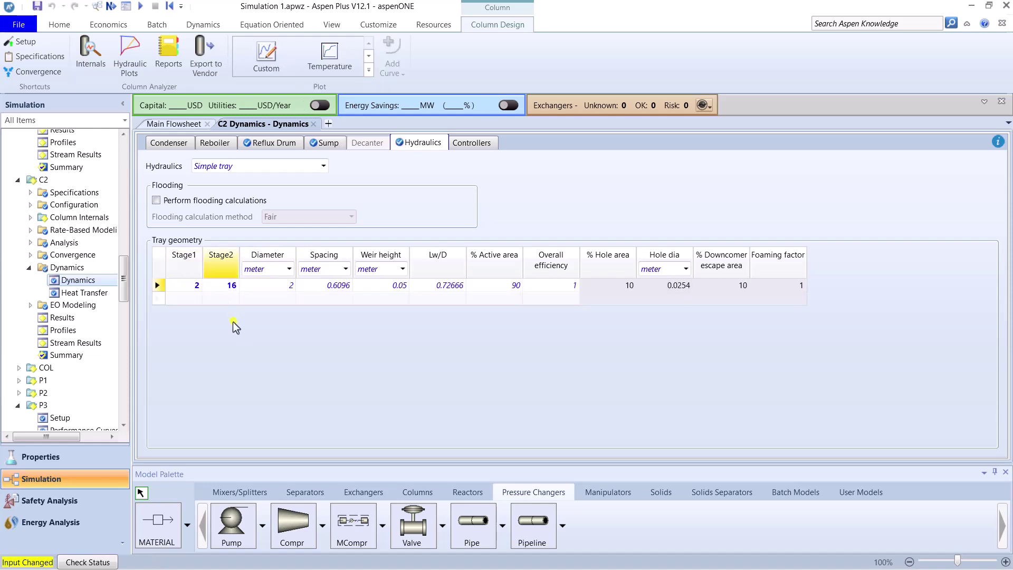
# - Copy the CS-1 section diameter of 0.779108 m from C2's internals INT-1 into the tray diameter of its dynamic hydraulics
pyautogui.click(75, 217)
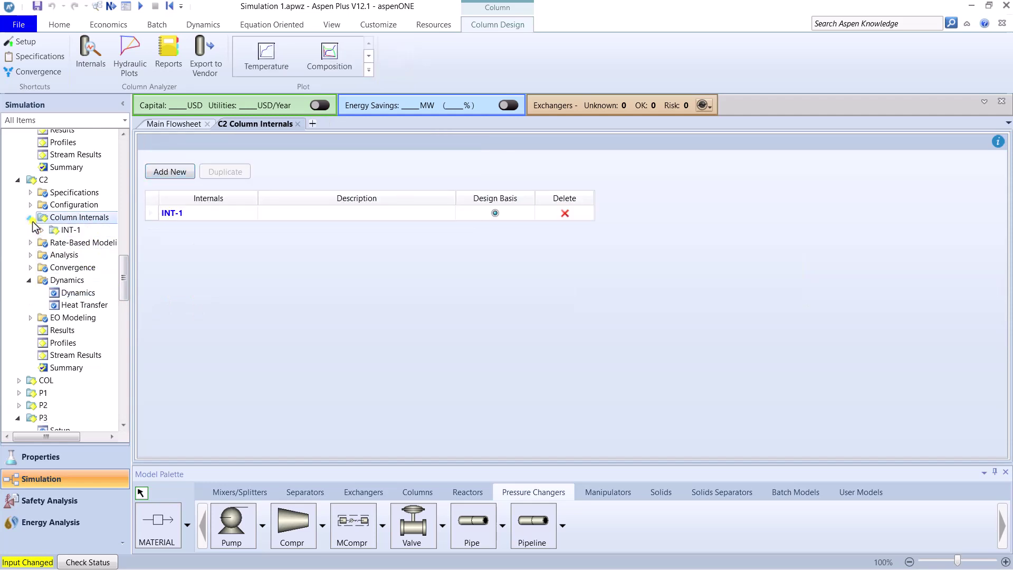
pyautogui.click(72, 230)
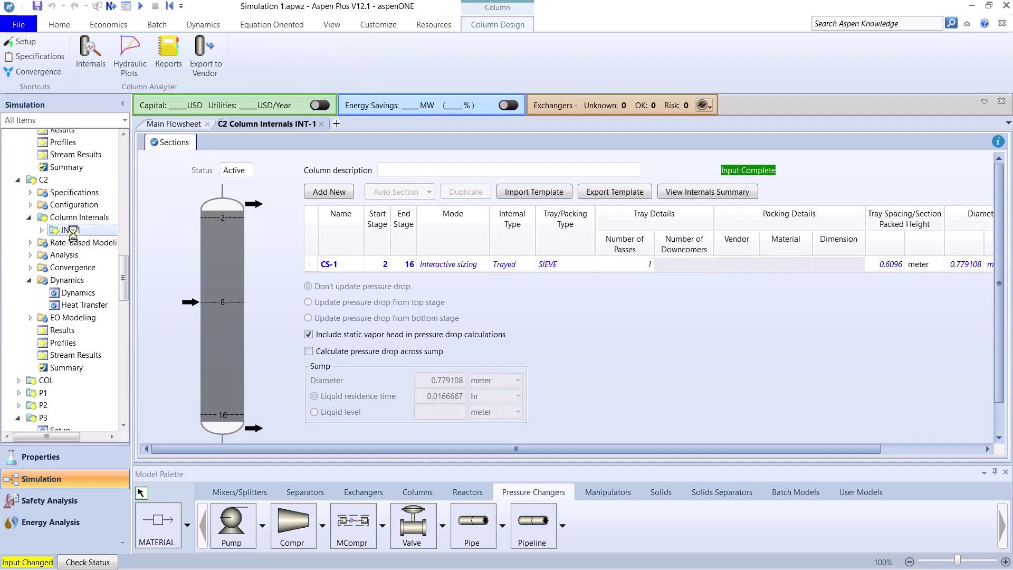
pyautogui.moveTo(876, 450); pyautogui.dragTo(937, 452)
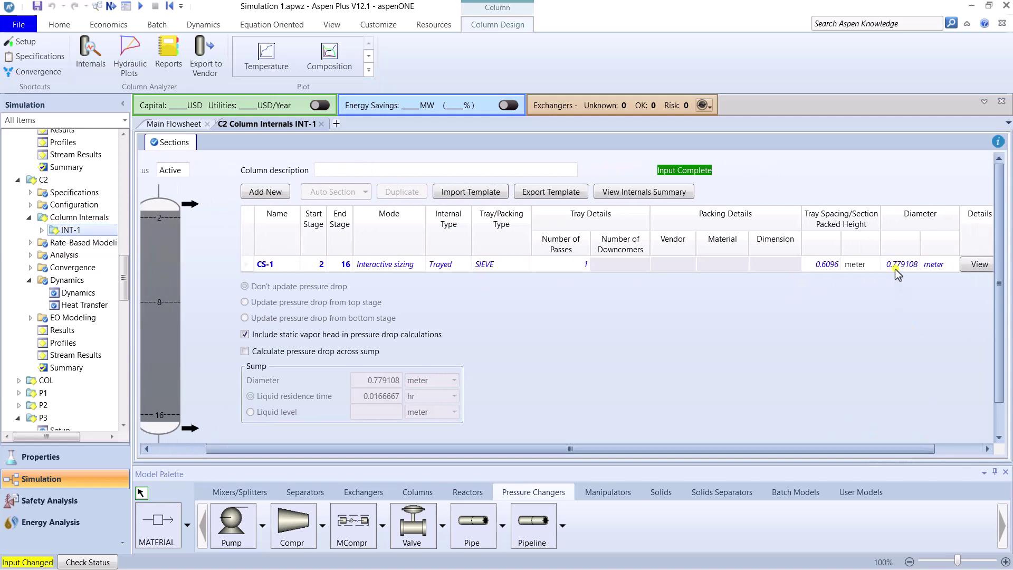
pyautogui.click(900, 265)
pyautogui.rightClick(906, 272)
pyautogui.click(822, 287)
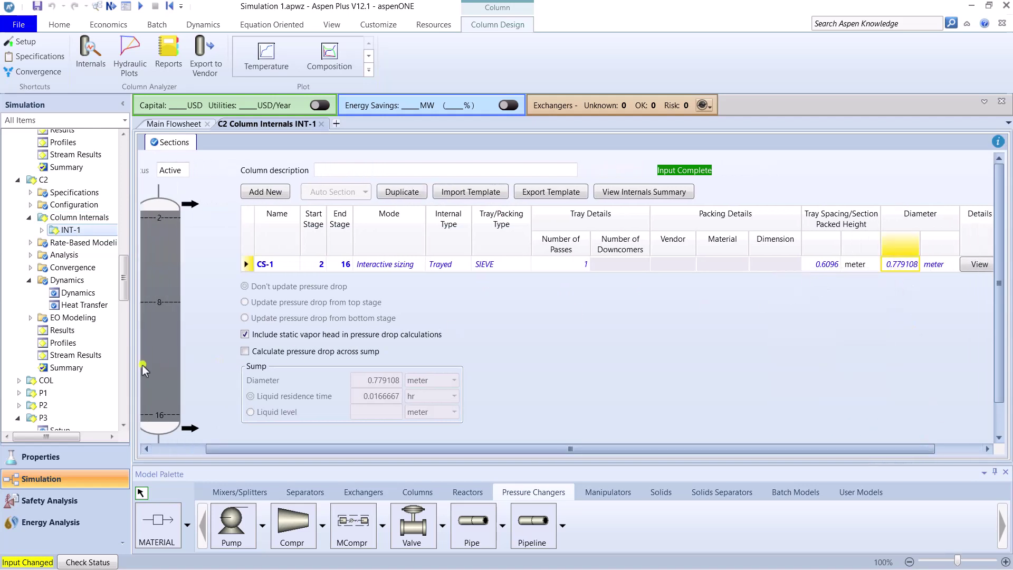
pyautogui.click(77, 293)
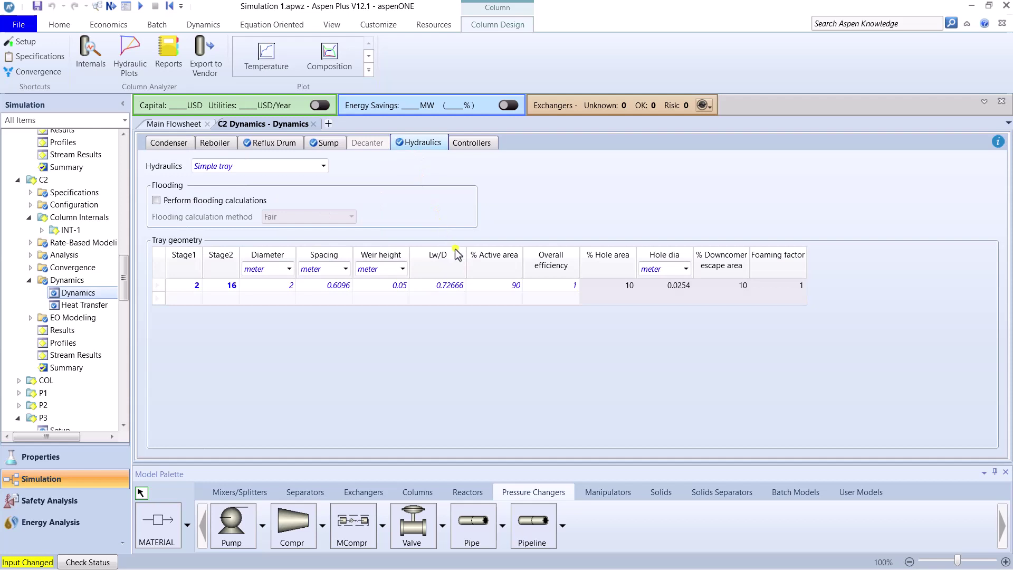
pyautogui.click(276, 289)
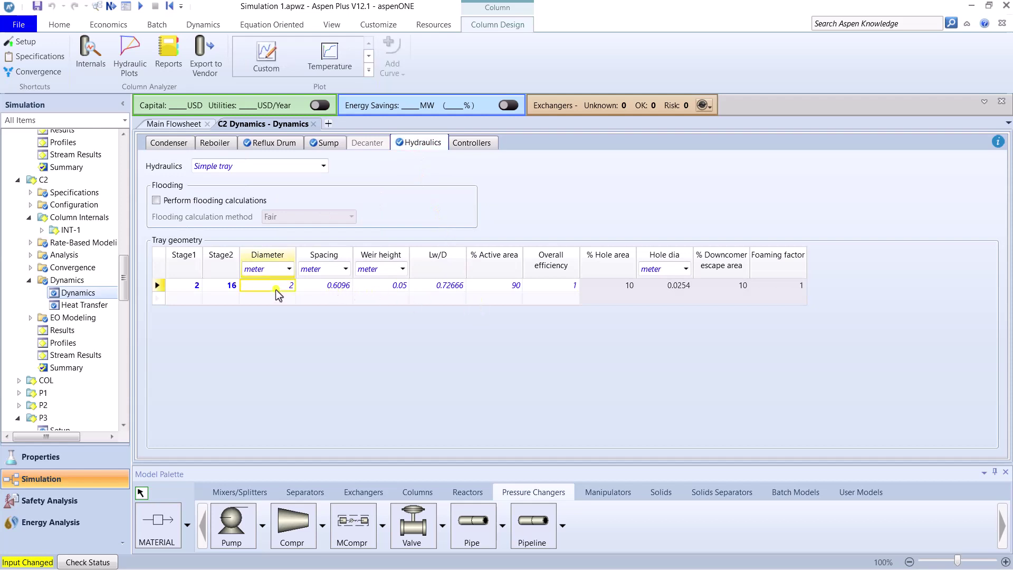
pyautogui.write('0.779108')
pyautogui.click(257, 267)
# - Run the simulation and check the flowsheet with the Pressure Checker
pyautogui.click(139, 8)
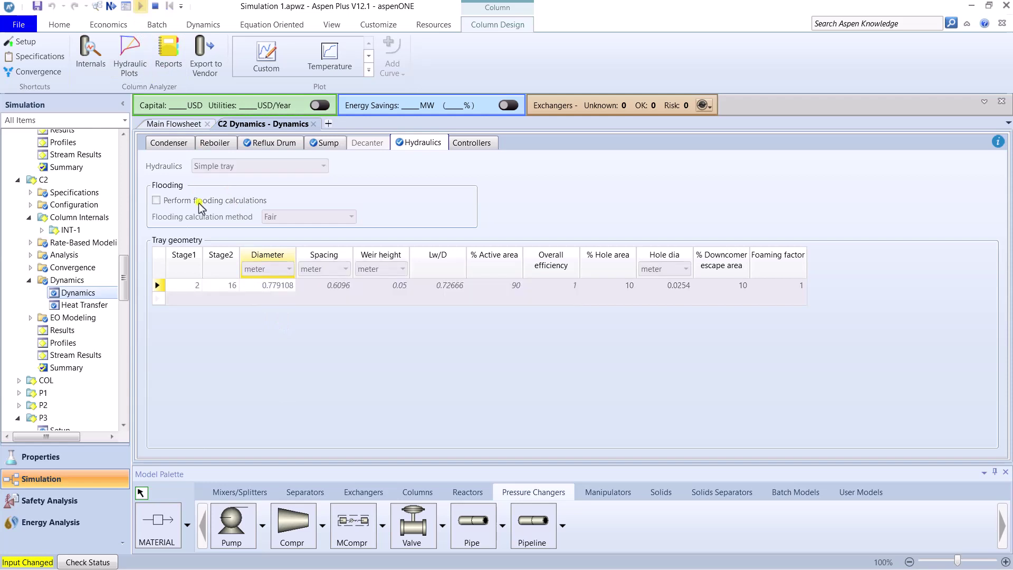
pyautogui.click(314, 124)
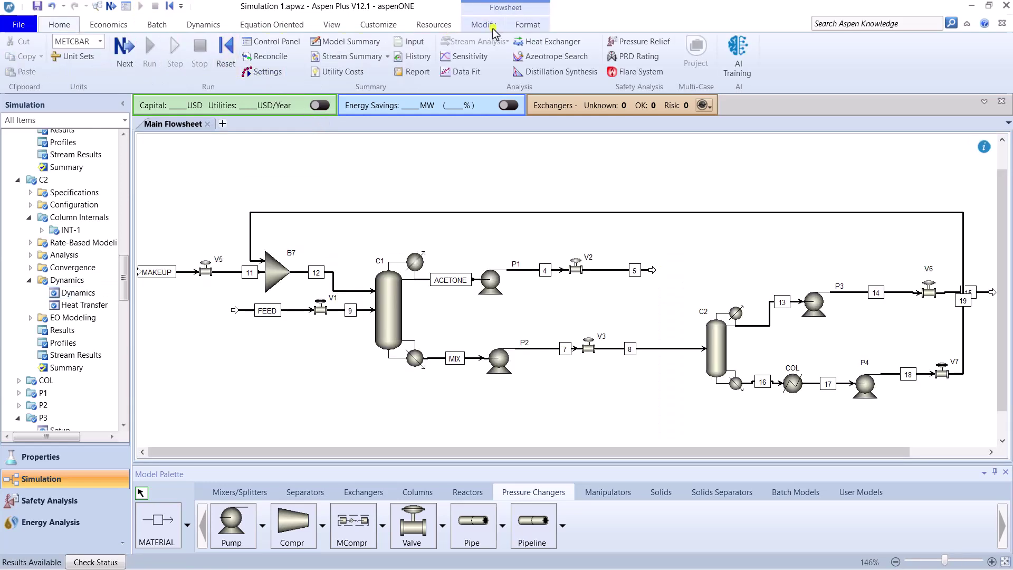
pyautogui.click(205, 25)
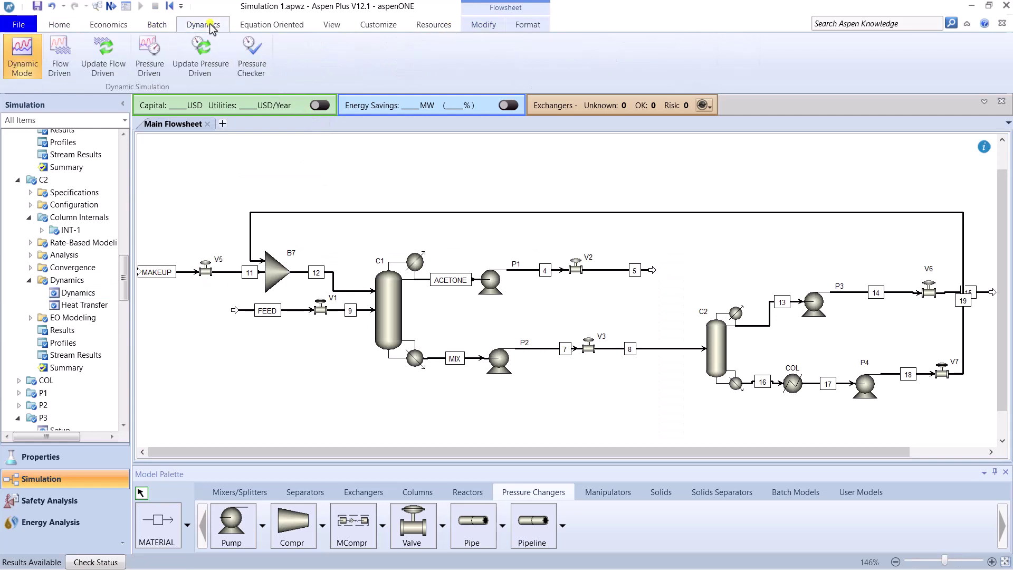
pyautogui.click(251, 68)
# - Read the Pressure Checker warnings on block pressure drops and inlet stream pressures, and close them
pyautogui.moveTo(357, 206); pyautogui.dragTo(425, 204)
pyautogui.click(450, 218)
pyautogui.moveTo(359, 209); pyautogui.dragTo(536, 220)
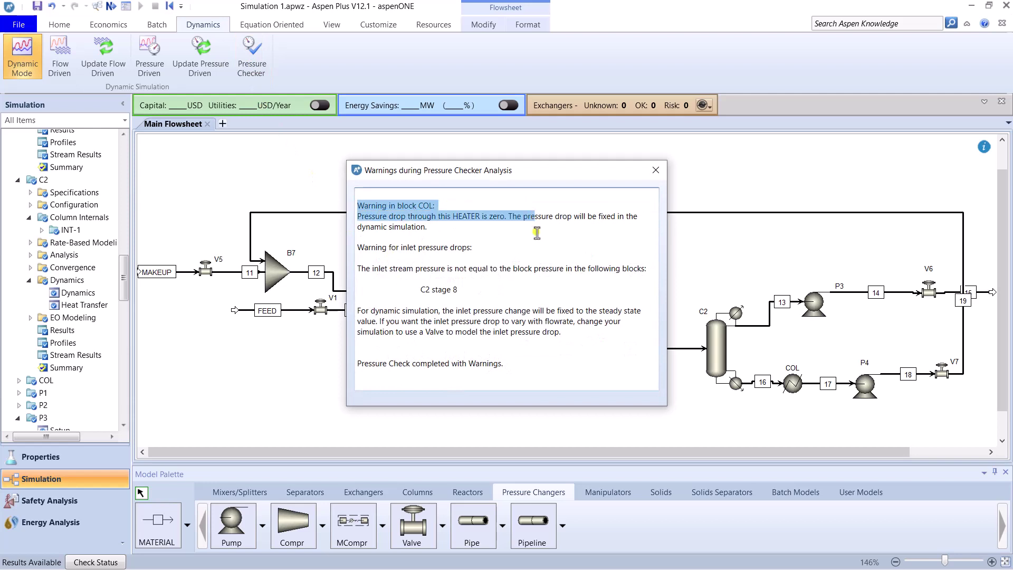
pyautogui.click(538, 233)
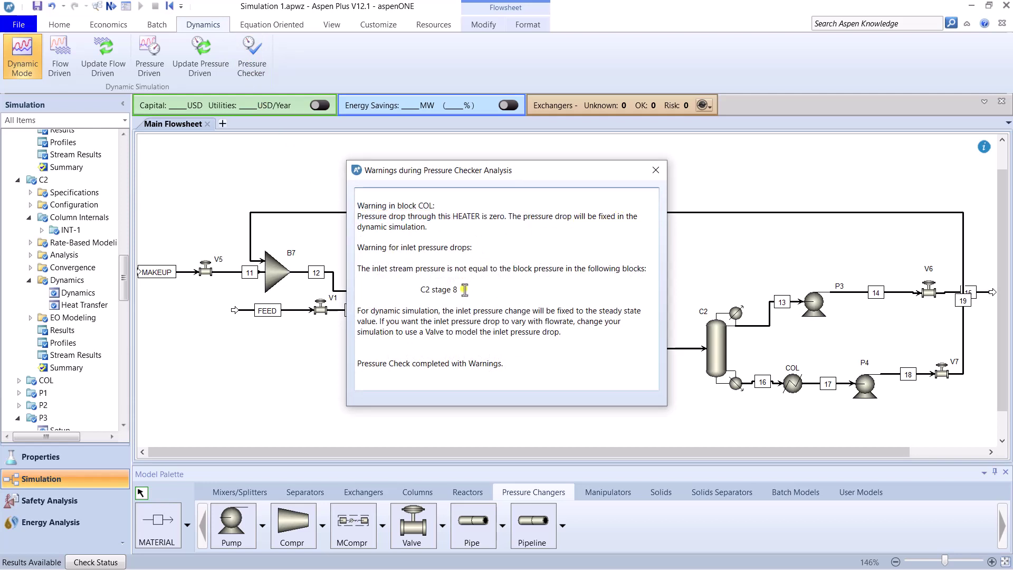
pyautogui.moveTo(470, 292); pyautogui.dragTo(412, 289)
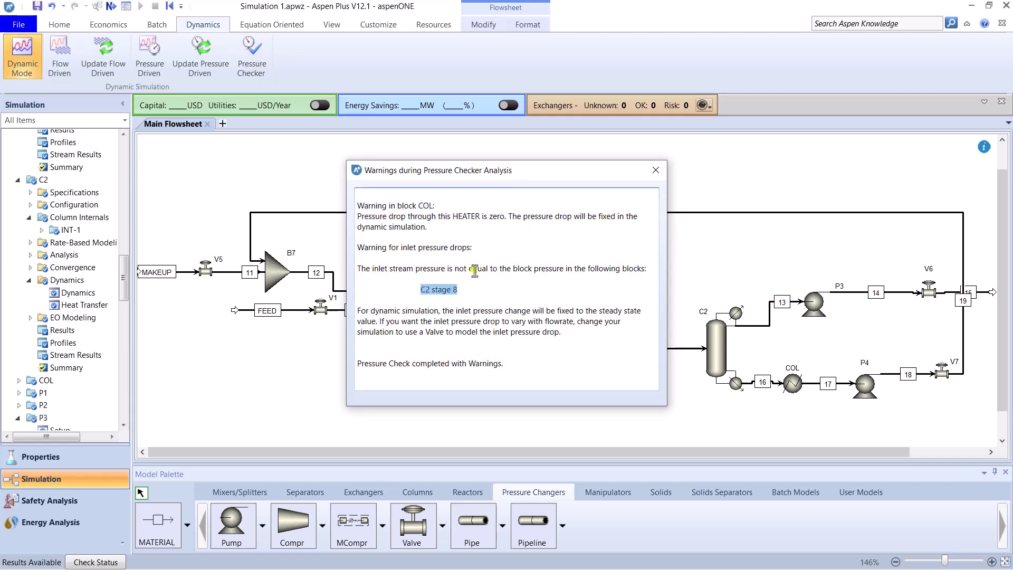
pyautogui.click(489, 285)
pyautogui.moveTo(573, 273); pyautogui.dragTo(499, 295)
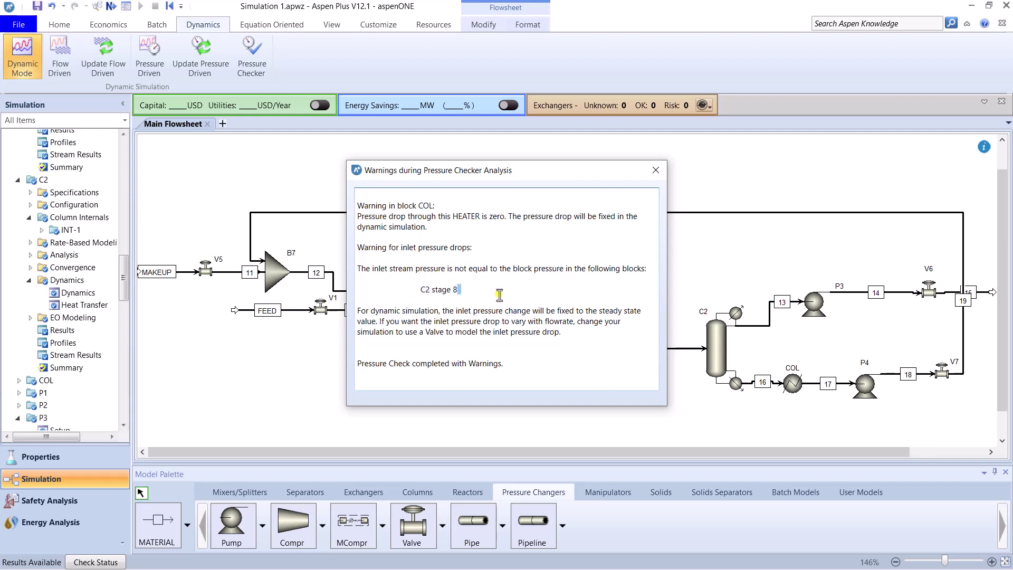
pyautogui.click(656, 170)
# - Set the pressure specification of the COL heater to -0.1 bar and close its form
pyautogui.moveTo(890, 452); pyautogui.dragTo(950, 451)
pyautogui.click(1001, 436)
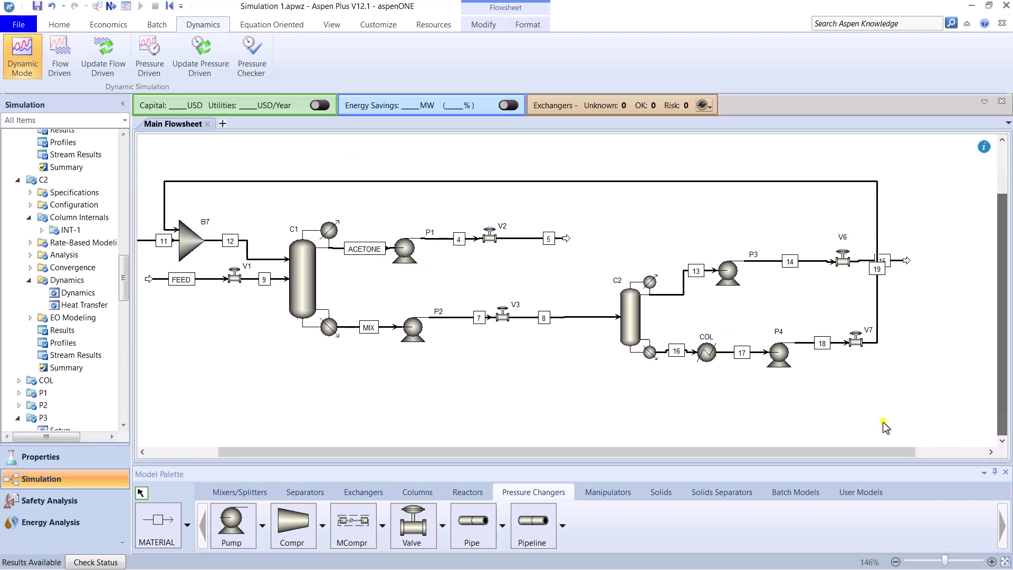
pyautogui.click(703, 355)
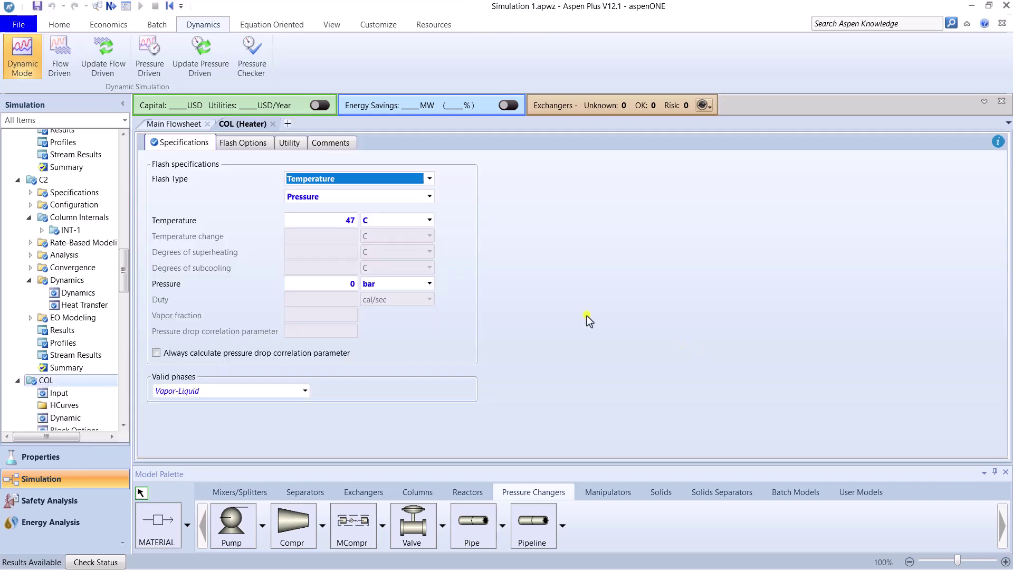
pyautogui.click(332, 280)
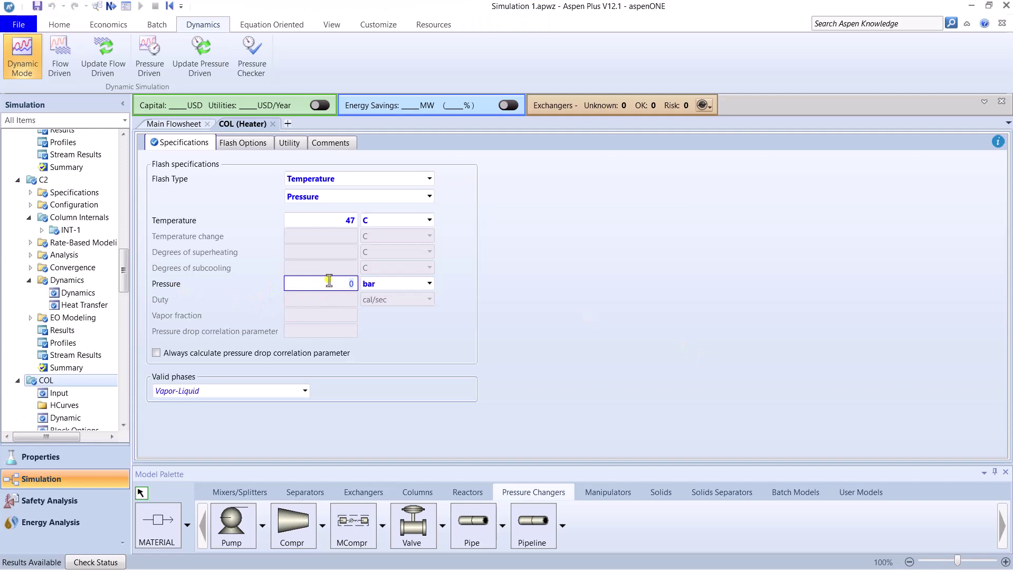
pyautogui.press('Return')
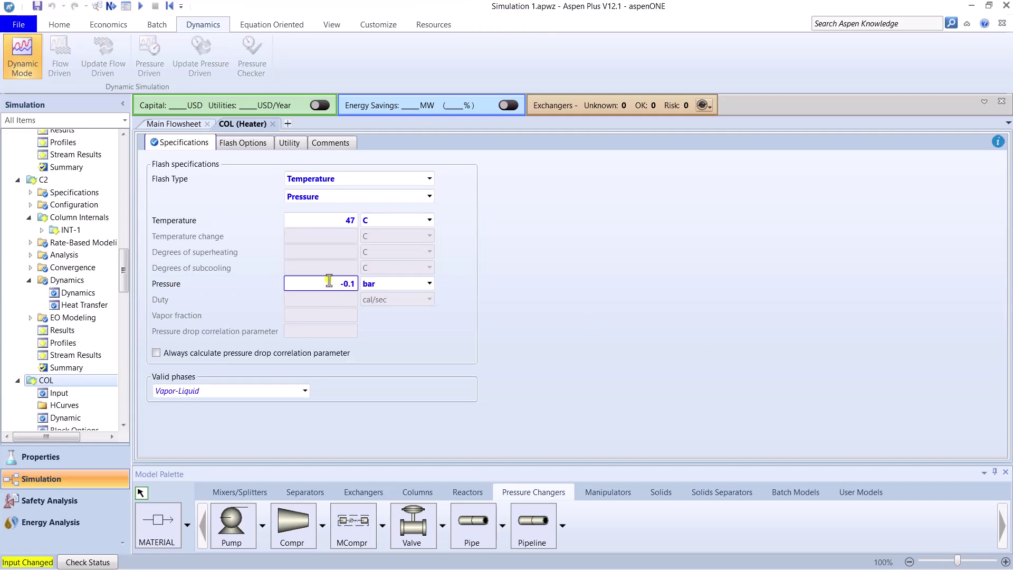
pyautogui.click(272, 123)
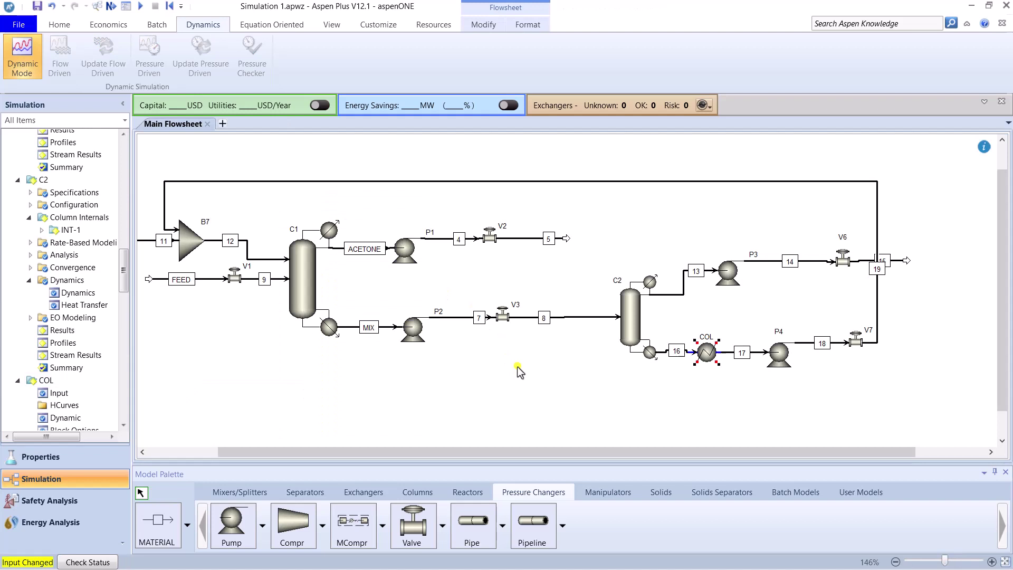
# - Look up the stage 8 pressure in C2's profiles and set valve V3's outlet pressure to 1.21875 bar
pyautogui.rightClick(627, 315)
pyautogui.click(655, 78)
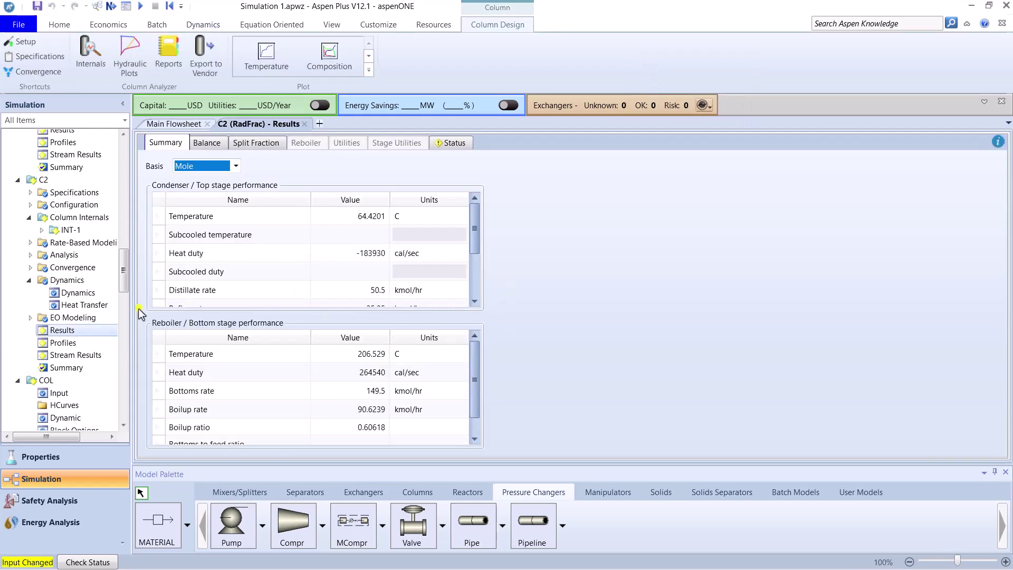
pyautogui.click(74, 342)
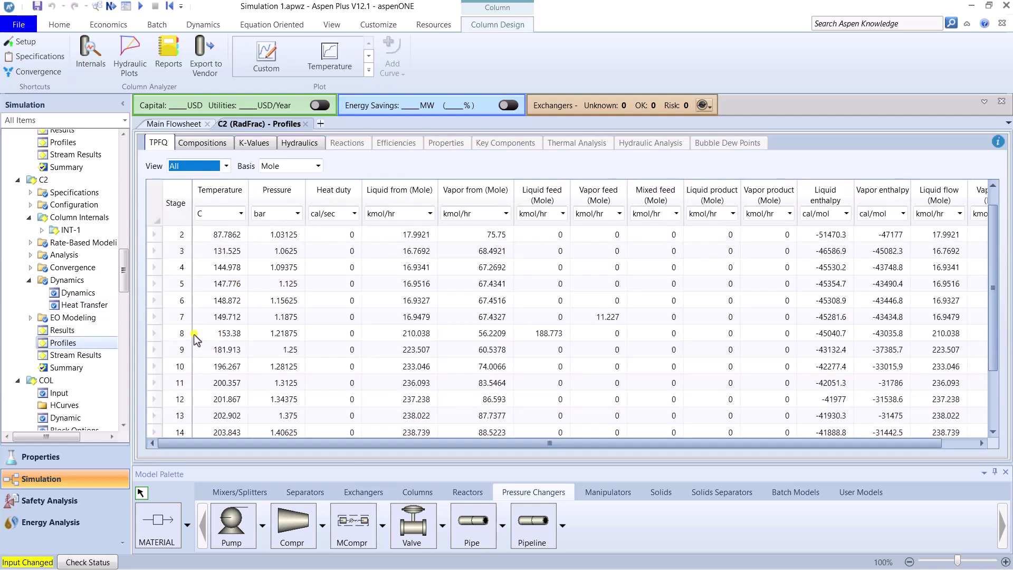
pyautogui.click(194, 334)
pyautogui.click(292, 334)
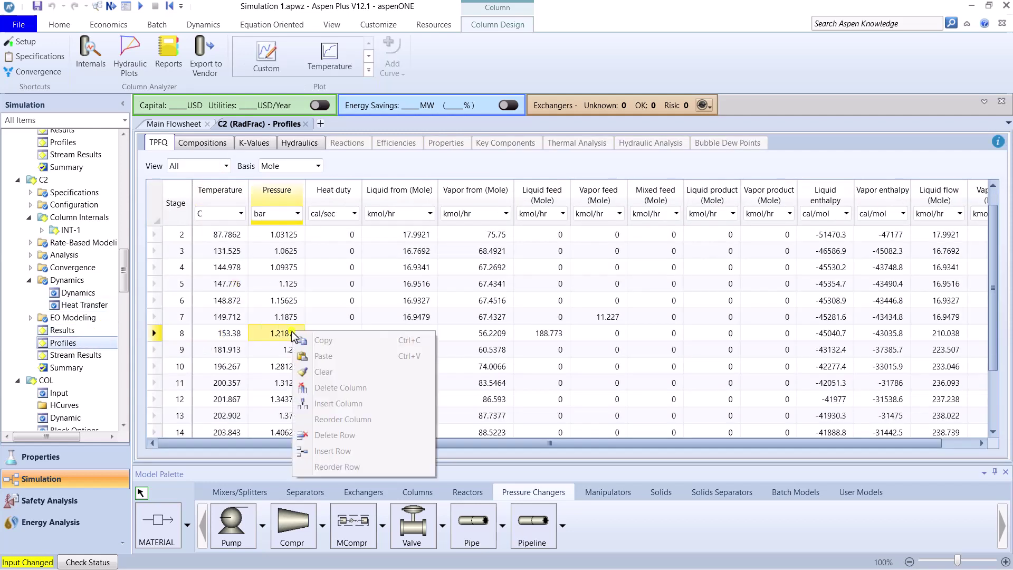
pyautogui.click(189, 124)
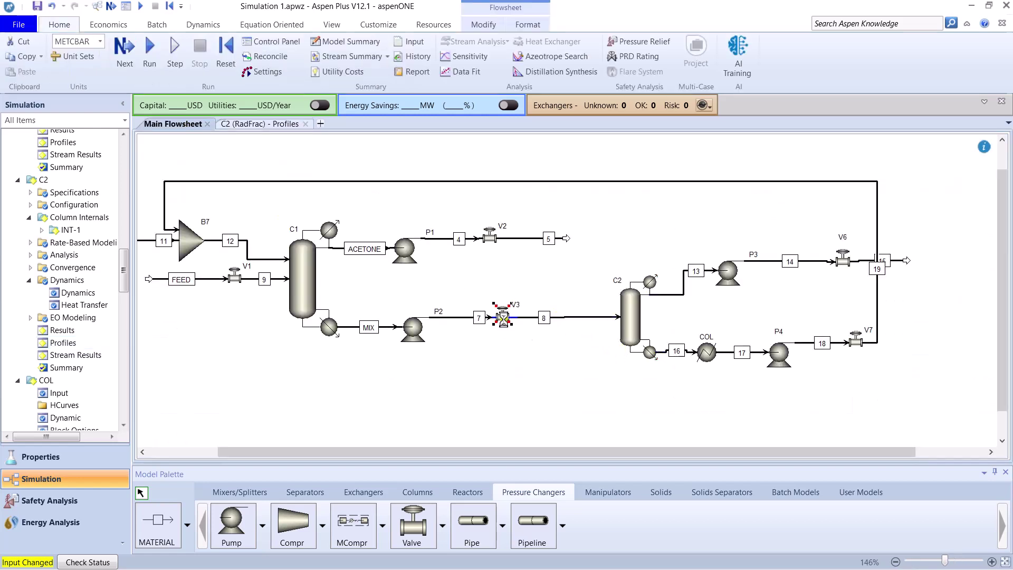
pyautogui.doubleClick(503, 318)
pyautogui.click(195, 252)
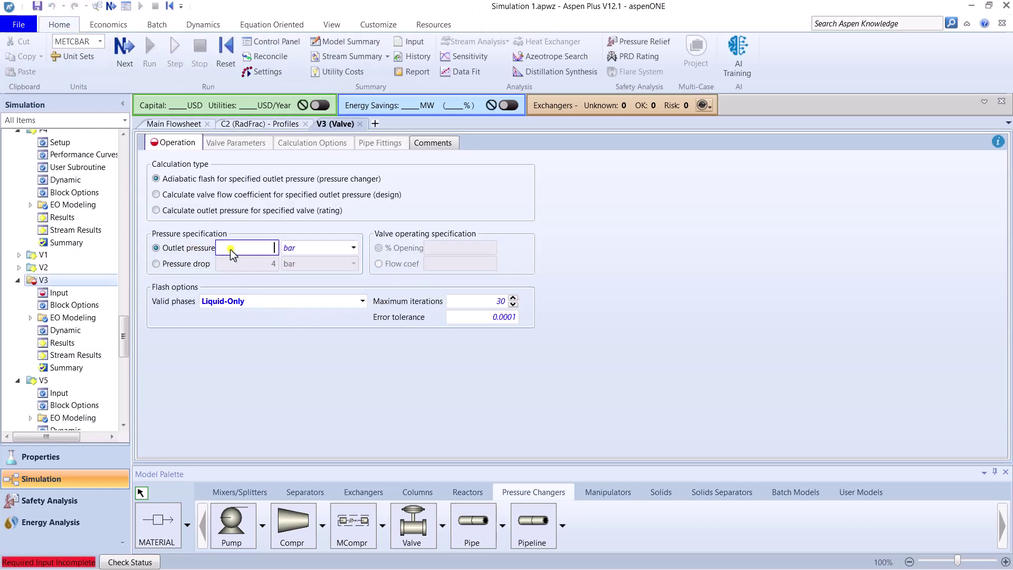
pyautogui.write('1.21875')
pyautogui.press('Return')
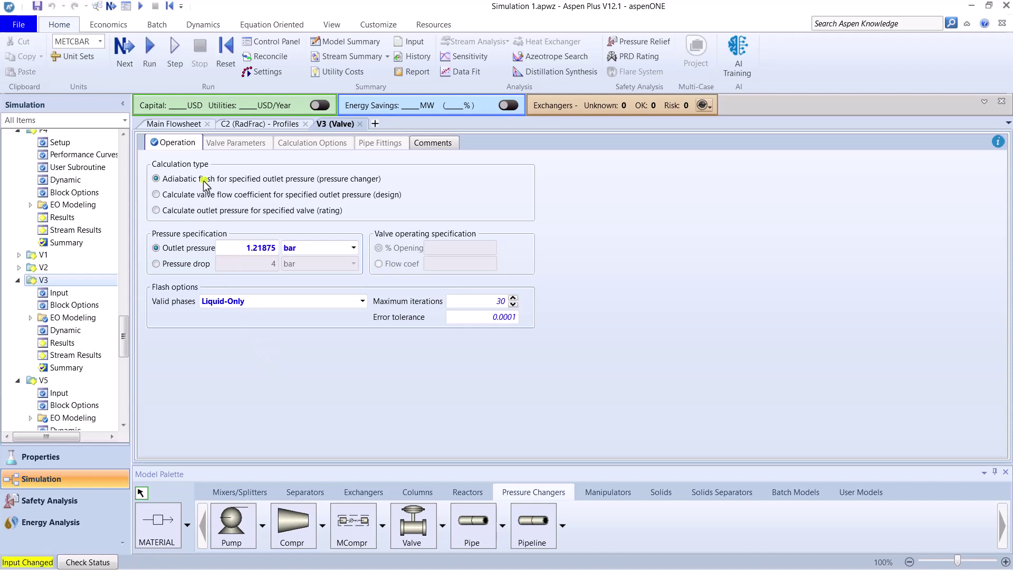
pyautogui.click(183, 130)
# - Rerun the simulation with the corrected pressures and repeat the Pressure Checker analysis
pyautogui.click(149, 51)
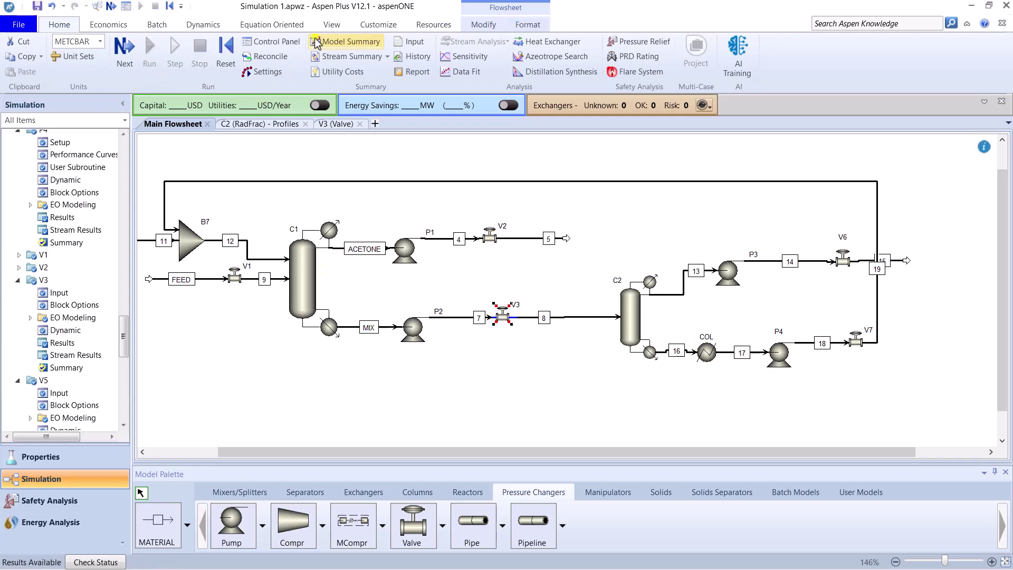
pyautogui.click(211, 25)
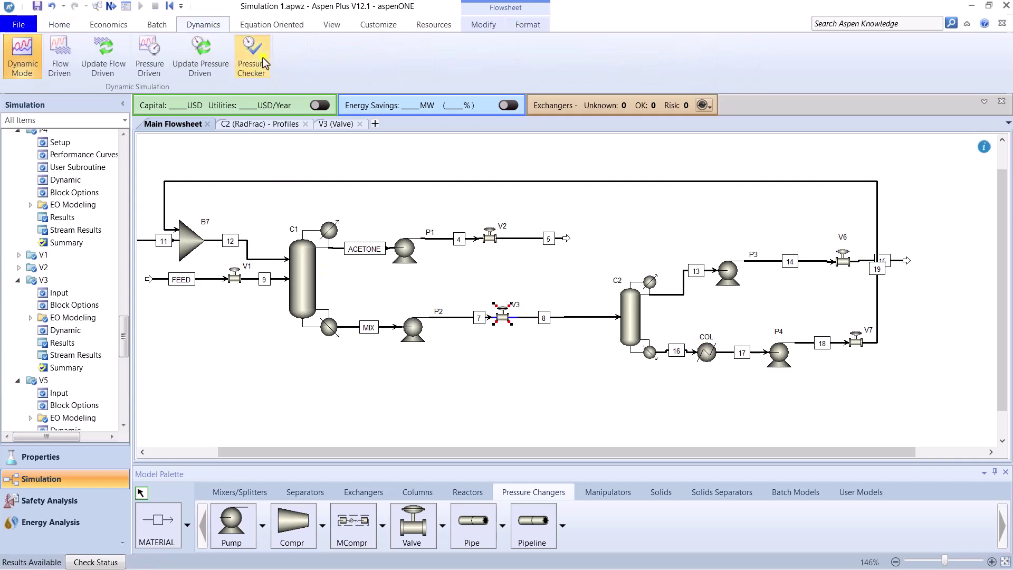
pyautogui.click(252, 57)
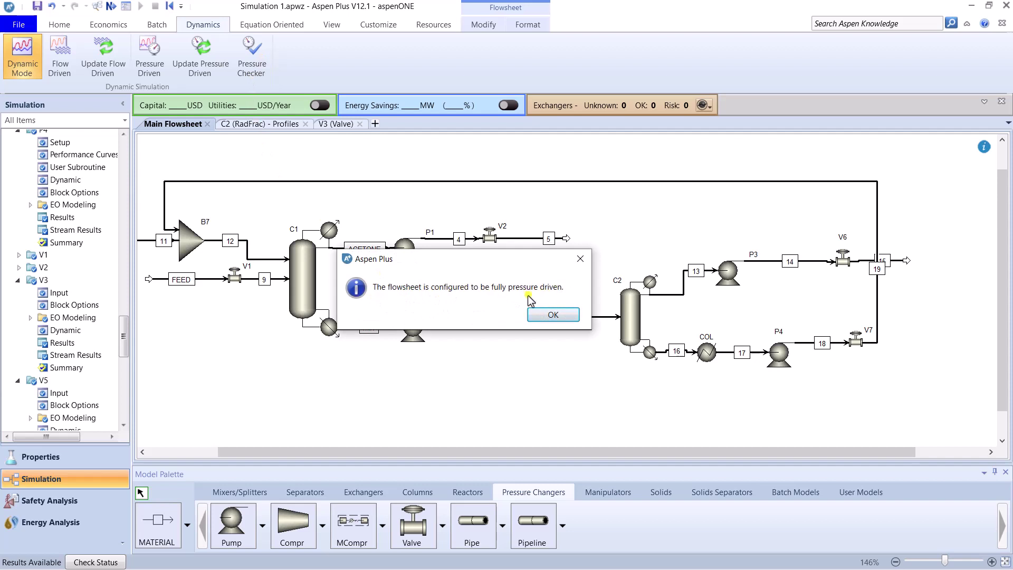
pyautogui.click(552, 314)
# - Export the flowsheet as a pressure-driven Aspen Plus Dynamics file named ex16 on the Desktop
pyautogui.click(150, 53)
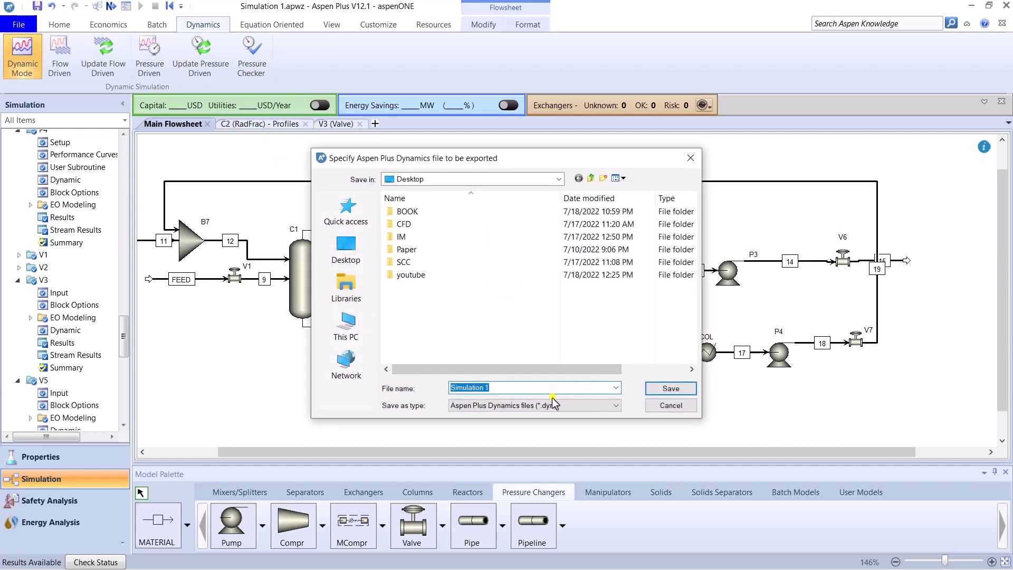
pyautogui.write('ex16')
pyautogui.click(671, 388)
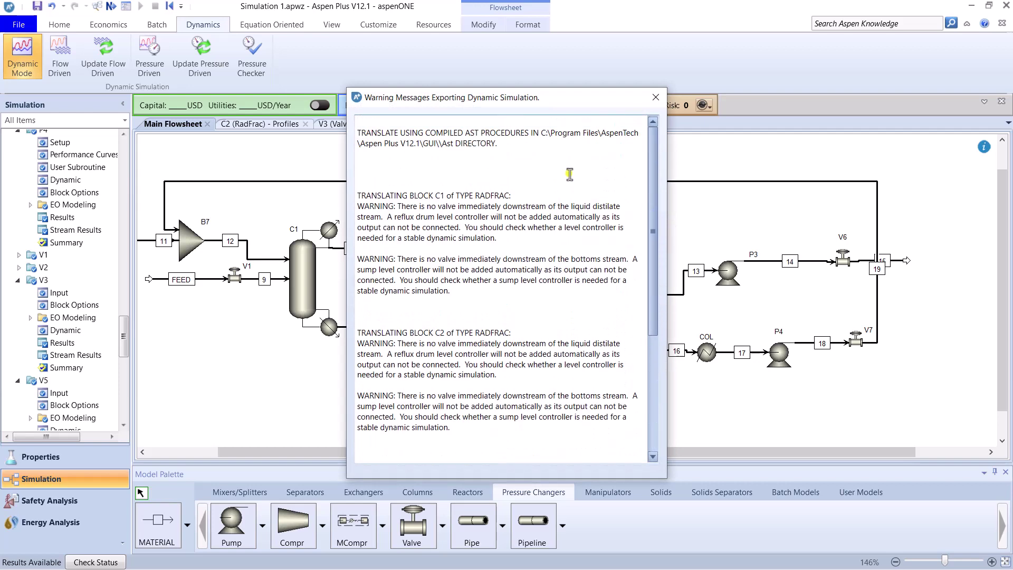
# - Dismiss the export warnings, switch to EX16.dynf in a maximised Aspen Plus Dynamics window, and close the simulation explorer
pyautogui.click(656, 97)
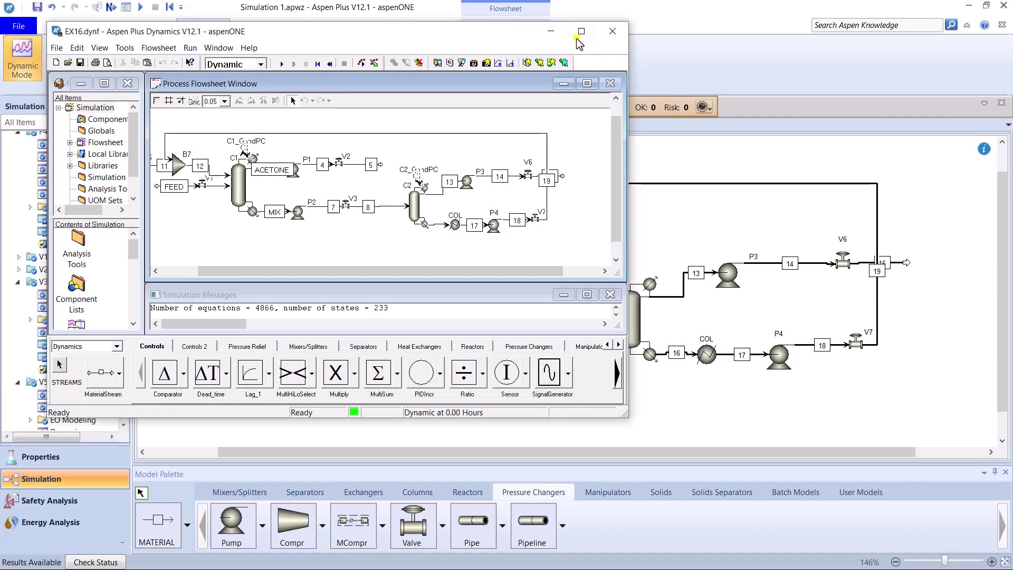
pyautogui.doubleClick(578, 35)
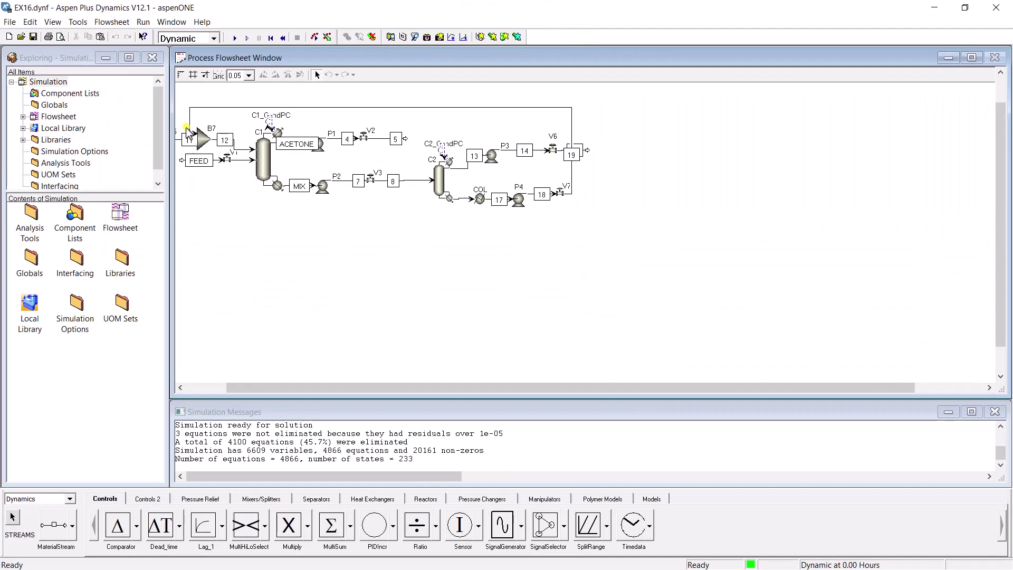
pyautogui.click(152, 57)
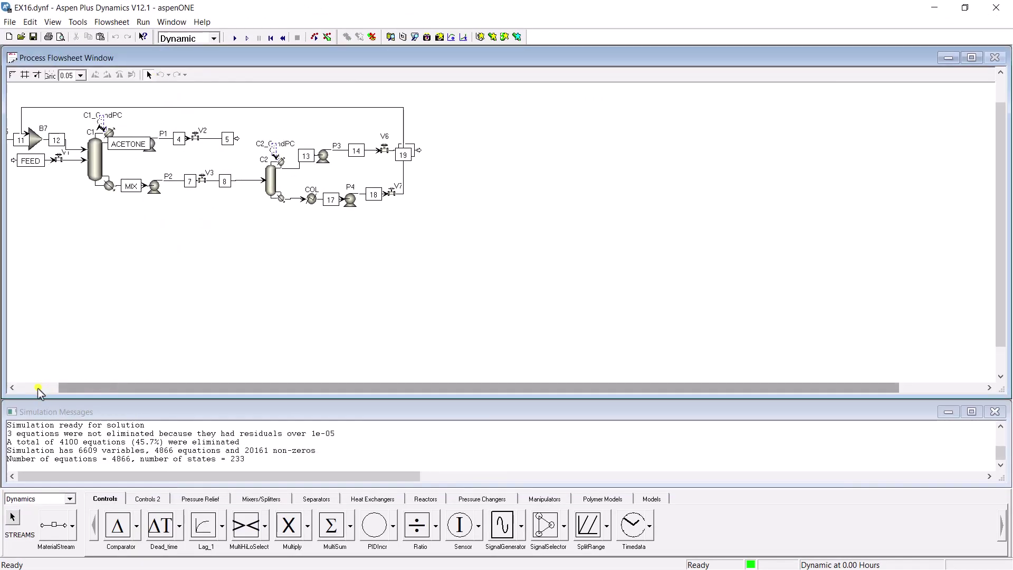
# - Run the exported EX16 flowsheet in Initialization mode until the run completes
pyautogui.click(12, 388)
pyautogui.moveTo(113, 235); pyautogui.dragTo(696, 90)
pyautogui.scroll(3, 502, 132)
pyautogui.scroll(2, 481, 140)
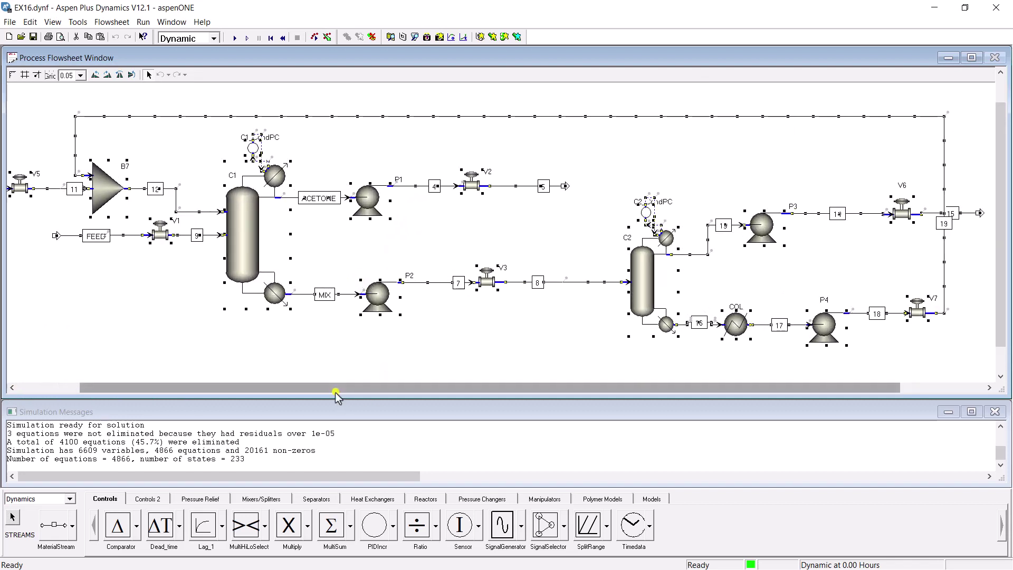
pyautogui.moveTo(337, 392); pyautogui.dragTo(235, 389)
pyautogui.click(220, 41)
pyautogui.click(200, 50)
pyautogui.click(235, 38)
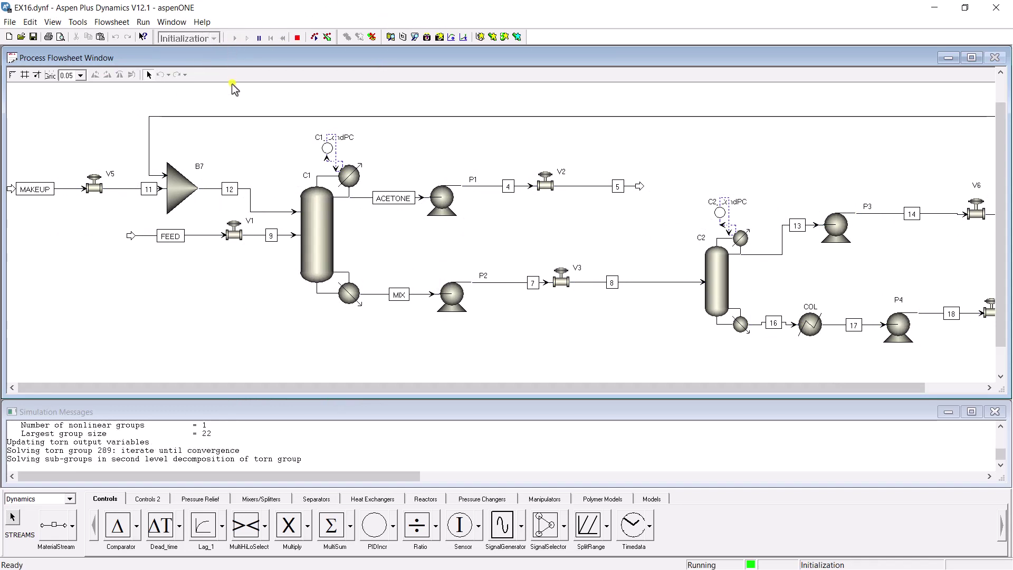
pyautogui.click(539, 320)
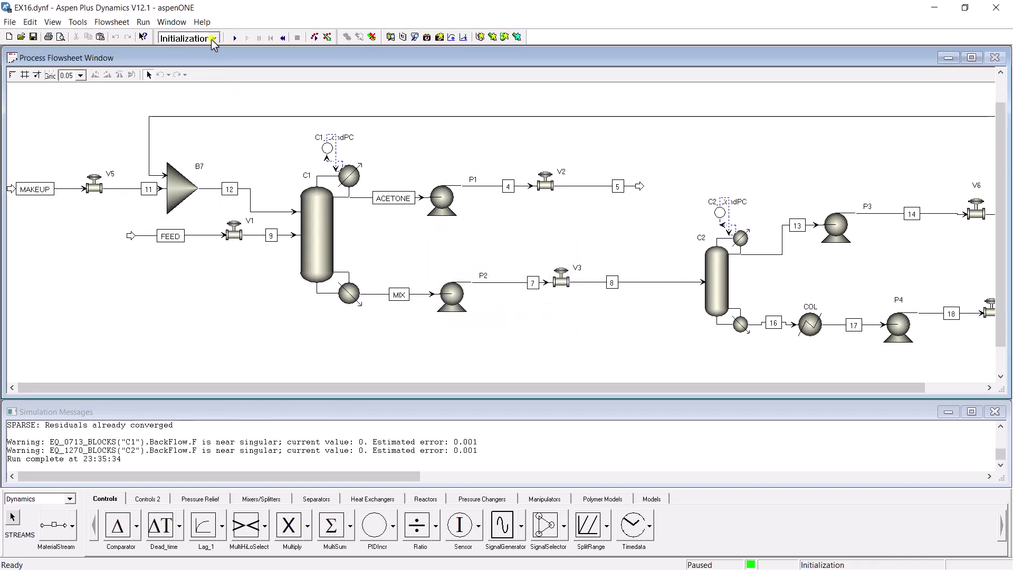
# - Run the simulation in Dynamic mode, pause it after about 1.29 hours, and restart it from the Dynamic Initialization state
pyautogui.click(214, 38)
pyautogui.click(182, 72)
pyautogui.click(234, 38)
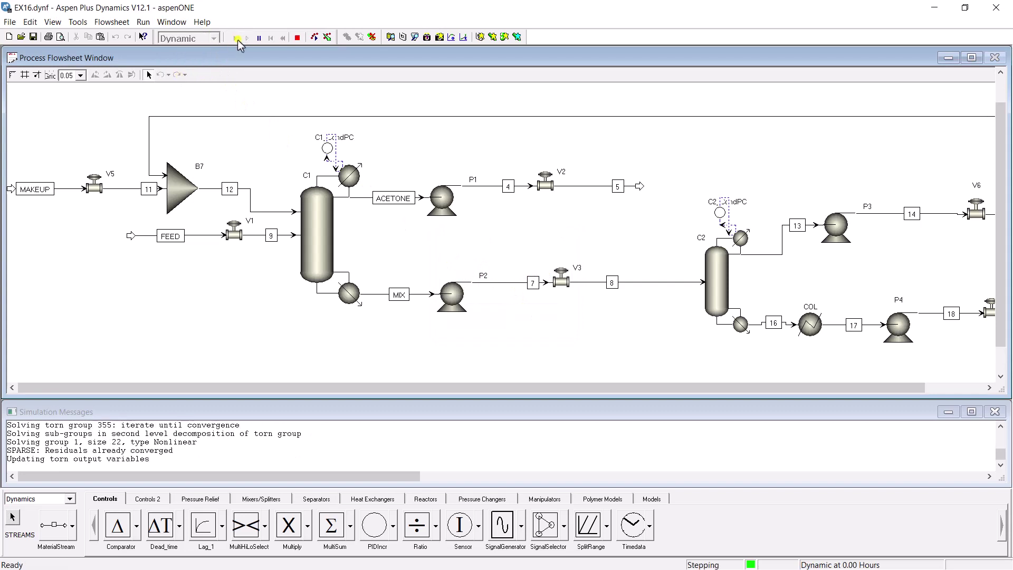
pyautogui.click(236, 38)
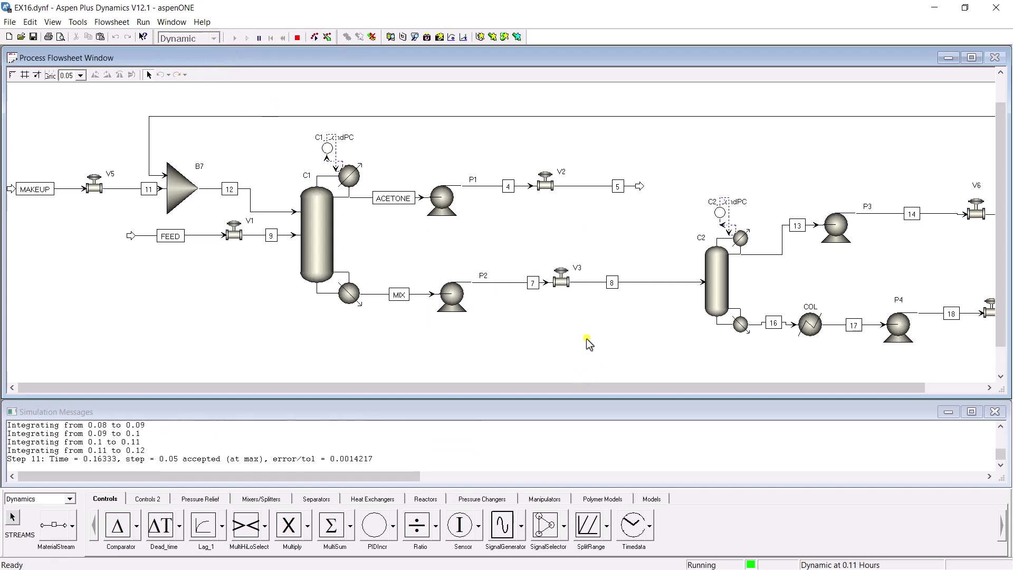
pyautogui.click(259, 38)
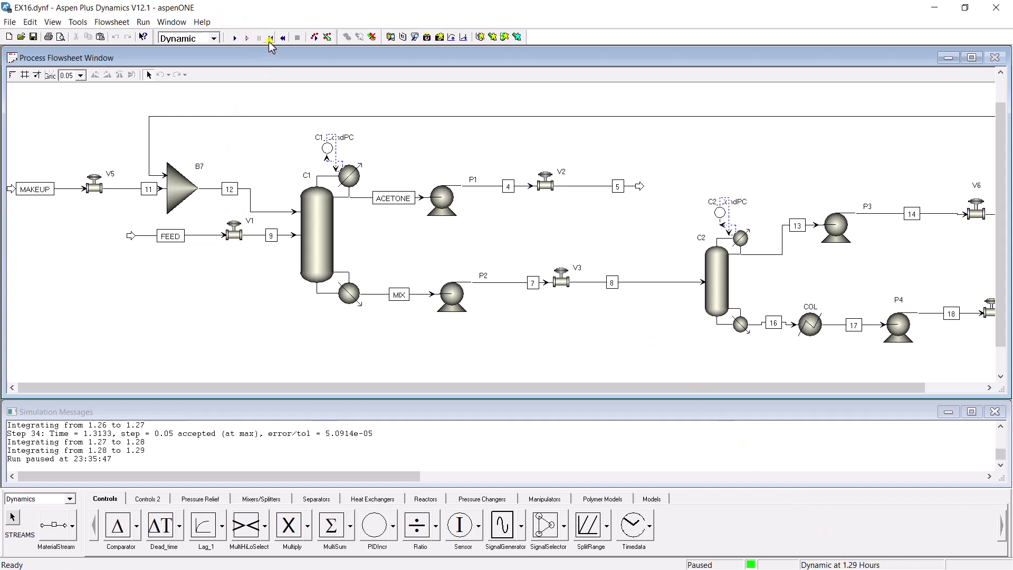
pyautogui.click(270, 38)
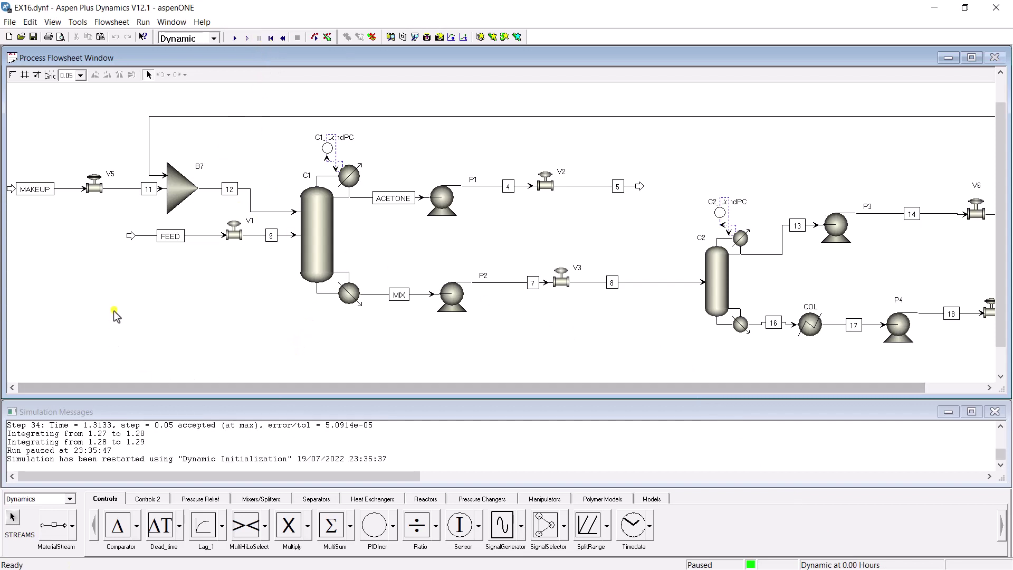
# - Place a PIDIncr controller beside the base of column C1 and rename it LB1
pyautogui.click(380, 535)
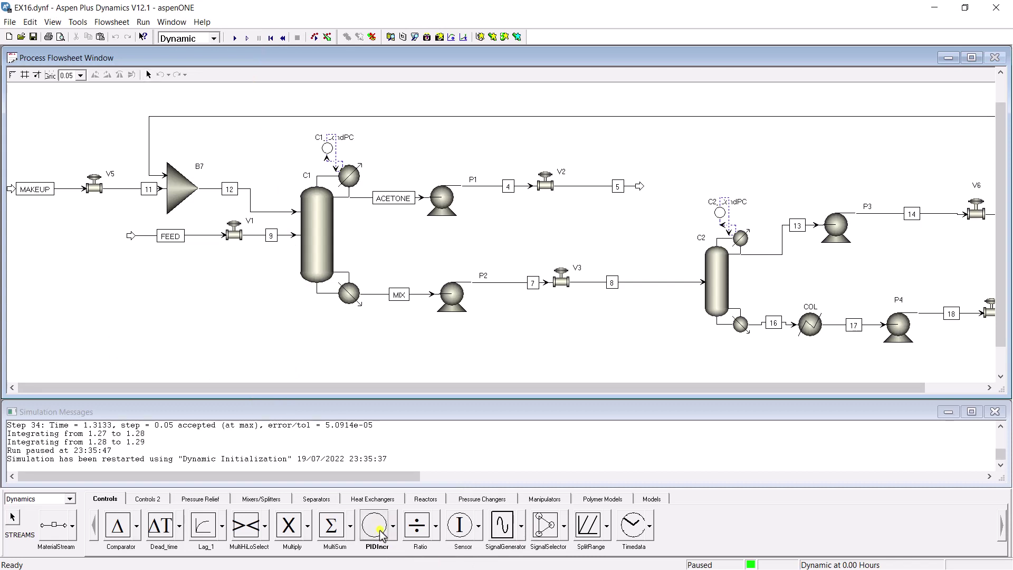
pyautogui.click(385, 268)
pyautogui.scroll(3, 388, 272)
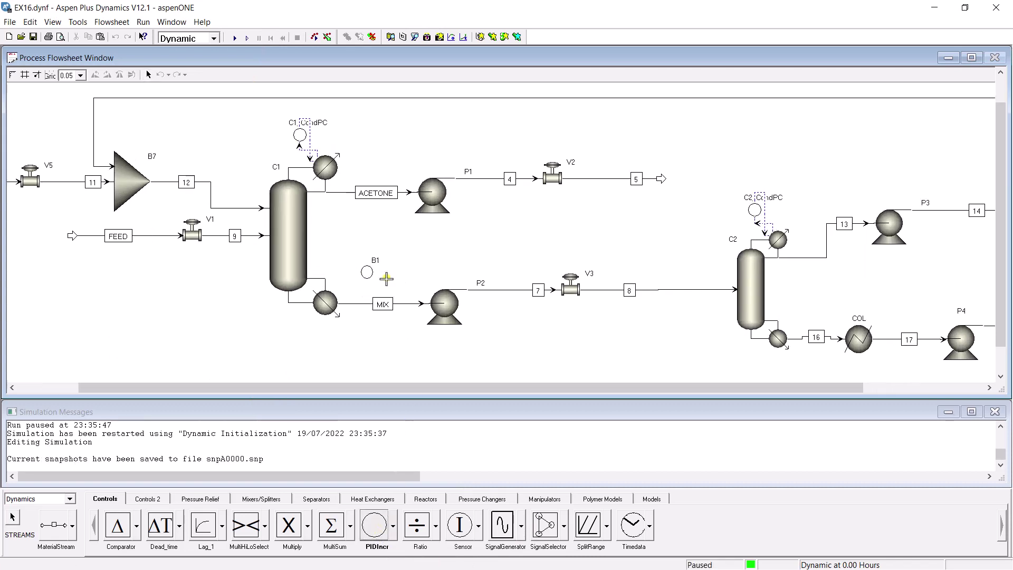
pyautogui.scroll(2, 324, 299)
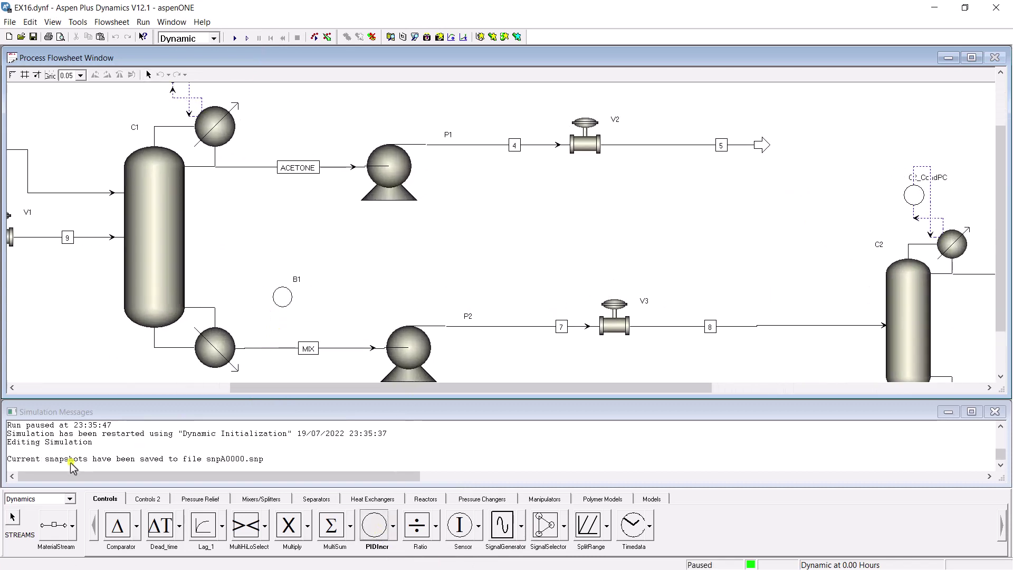
pyautogui.click(12, 518)
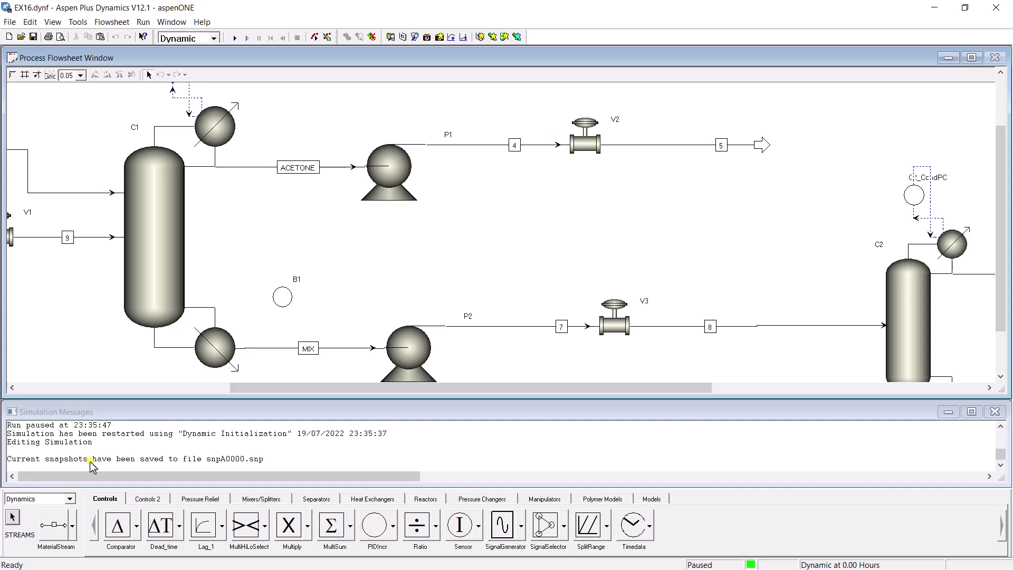
pyautogui.rightClick(294, 282)
pyautogui.click(346, 421)
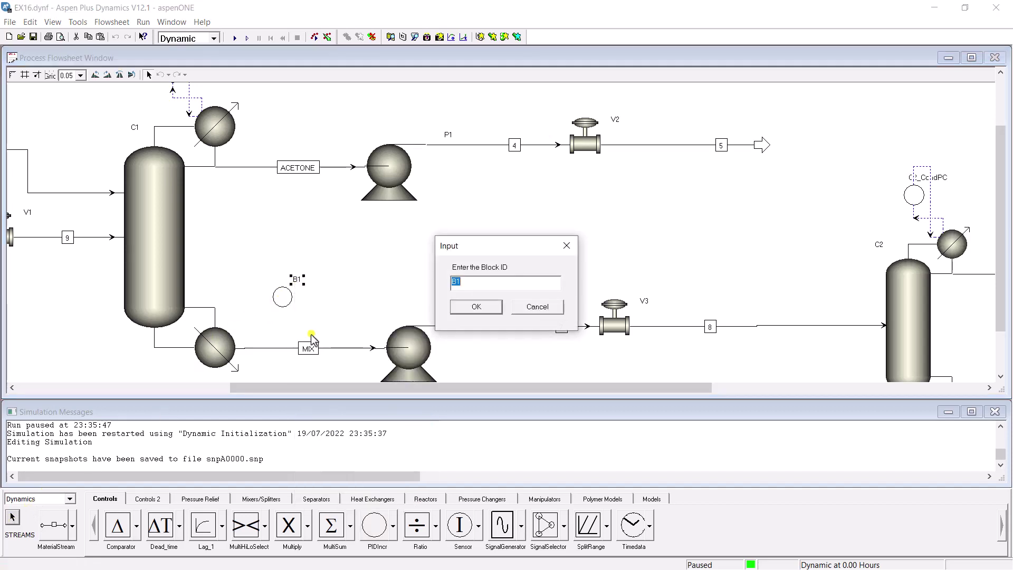
pyautogui.write('LB')
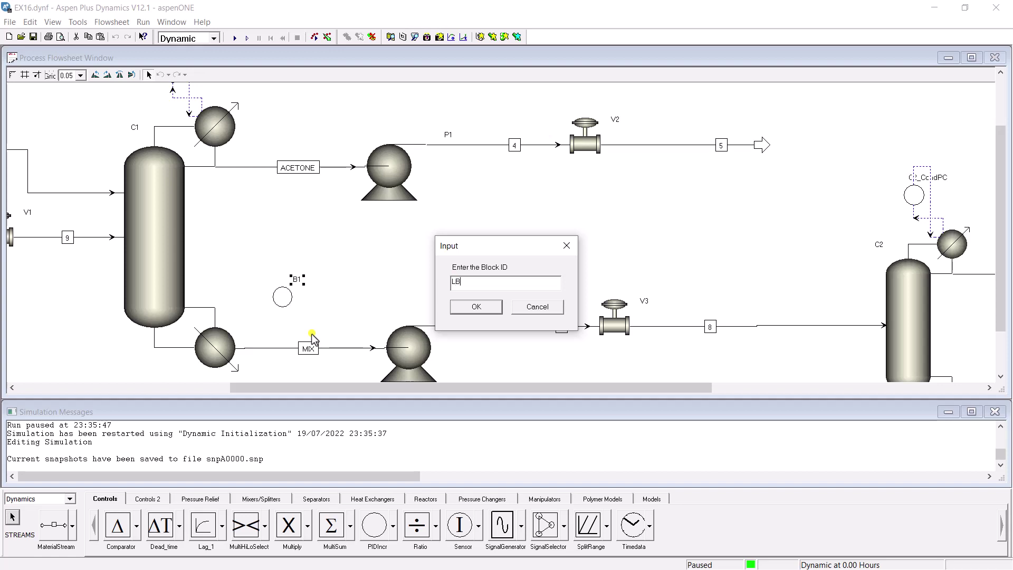
pyautogui.press('Return')
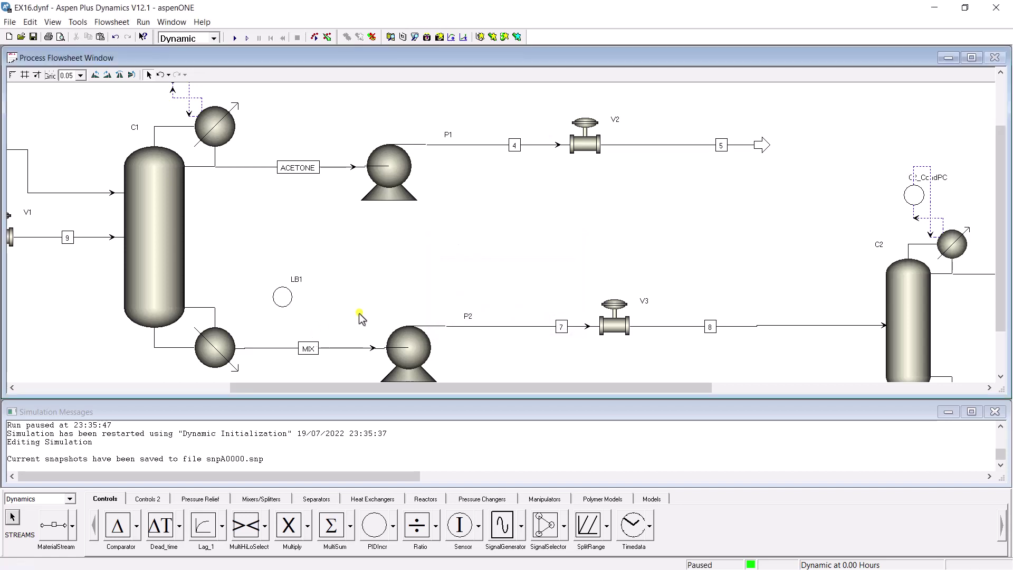
# - Start a ControlSignal stream from column C1 with SumpLevel as its control variable
pyautogui.click(72, 525)
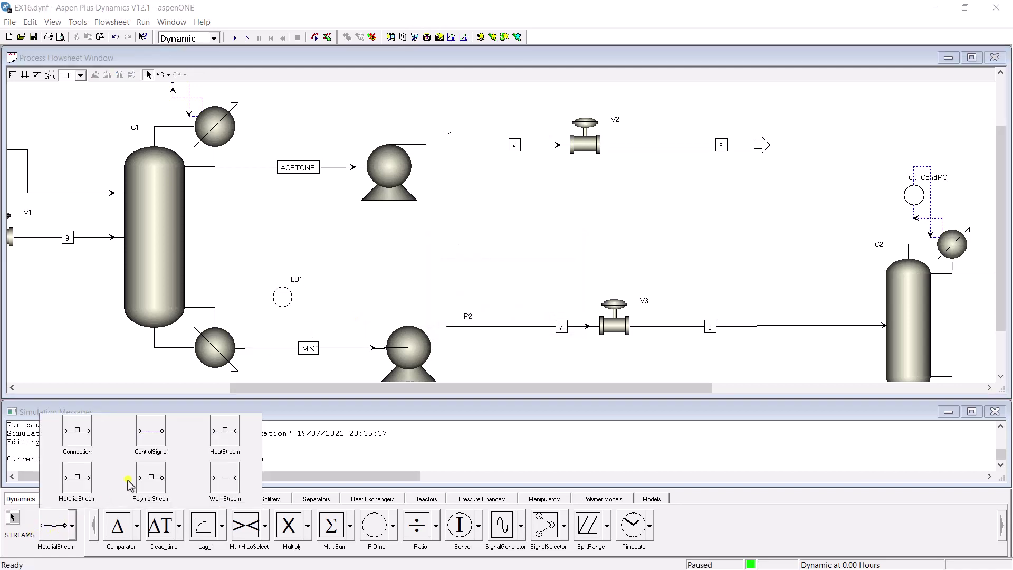
pyautogui.click(161, 433)
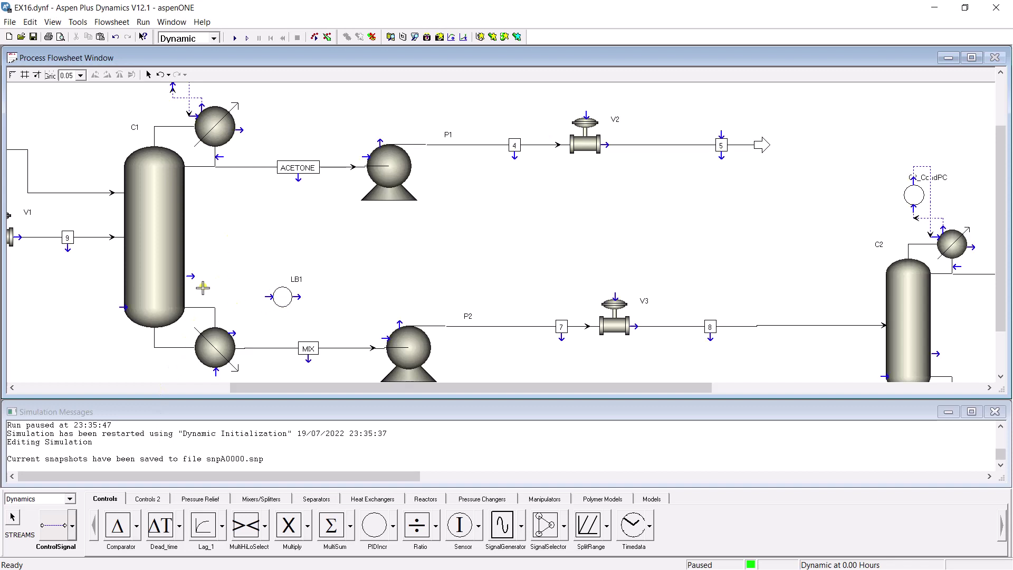
pyautogui.click(192, 277)
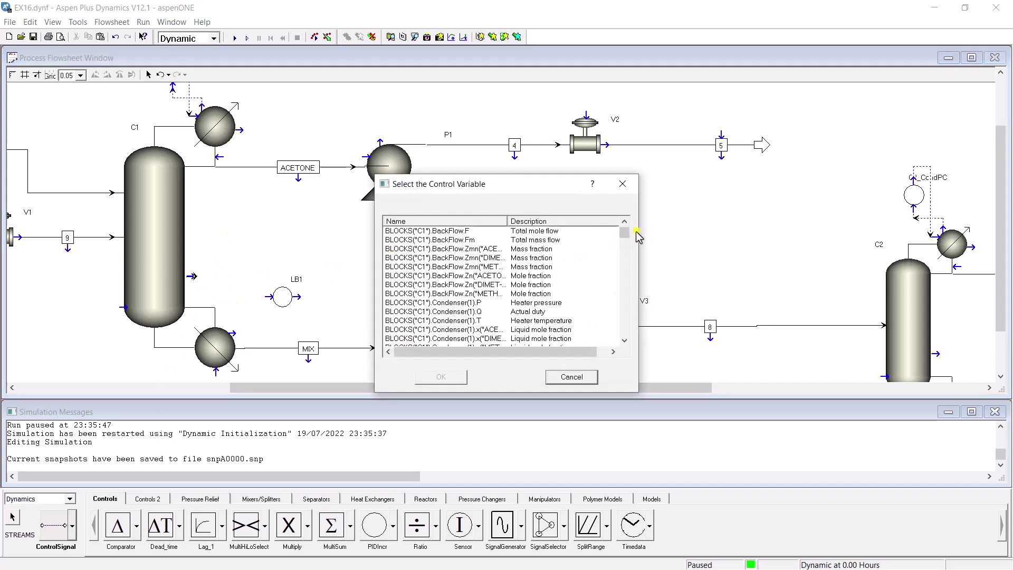
pyautogui.moveTo(625, 238); pyautogui.dragTo(625, 335)
pyautogui.click(452, 338)
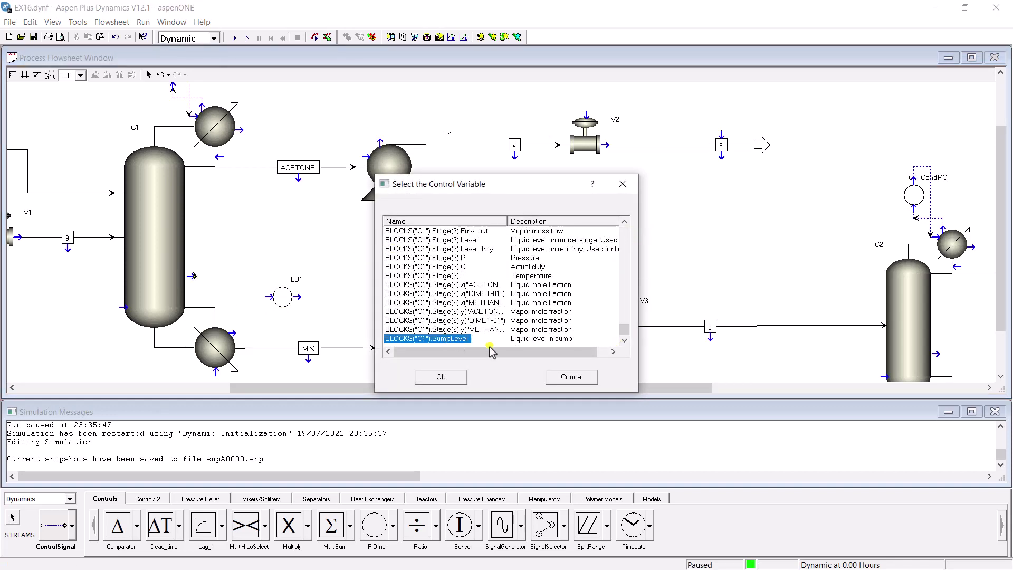
# - Connect column C1's SumpLevel to controller LB1's process variable, LB1.PV, with the control signal
pyautogui.click(459, 382)
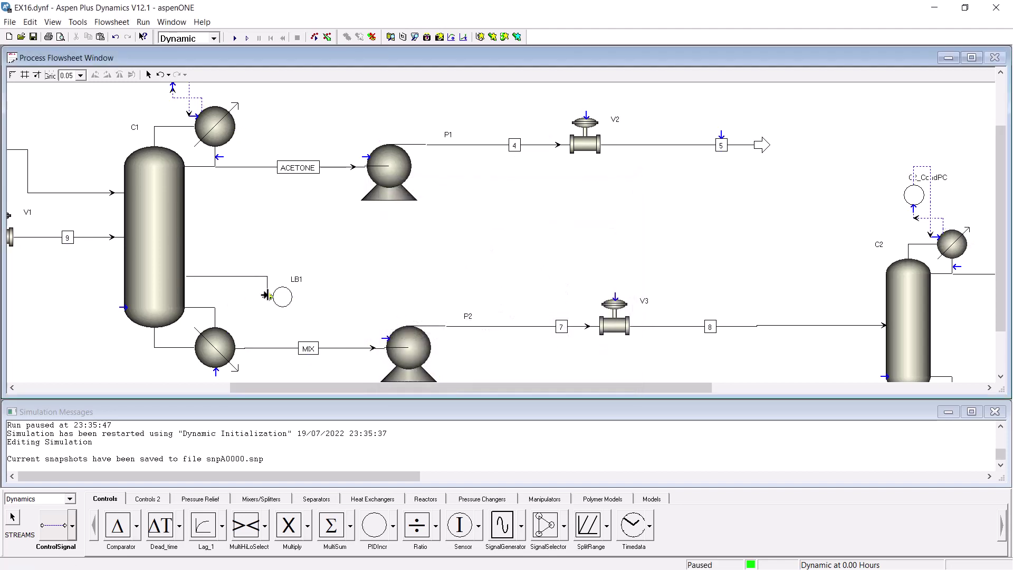
pyautogui.click(266, 295)
pyautogui.click(396, 231)
pyautogui.click(445, 377)
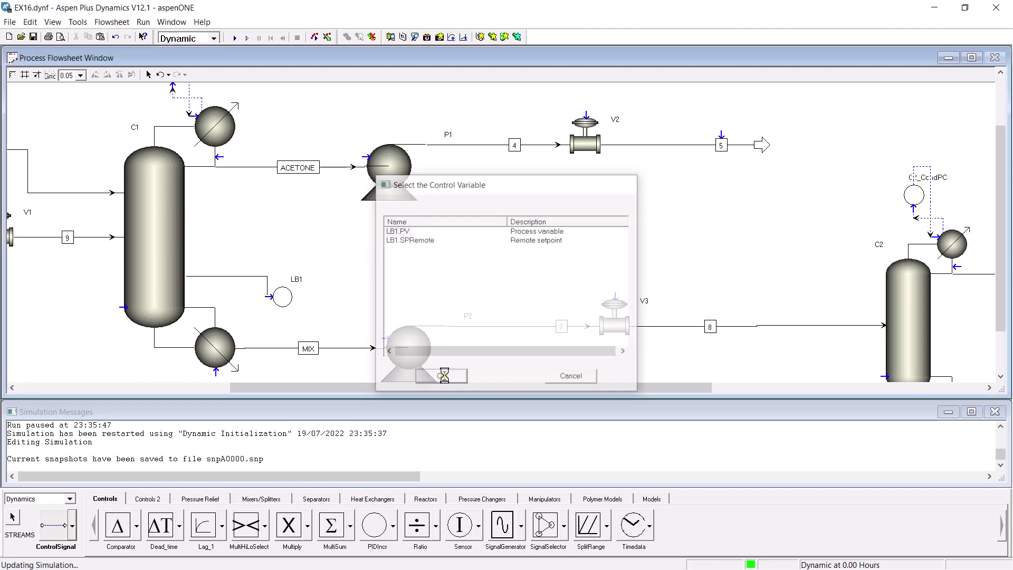
# - Connect controller LB1's output, LB1.OP, to the control input of valve V3 with a control signal
pyautogui.click(299, 296)
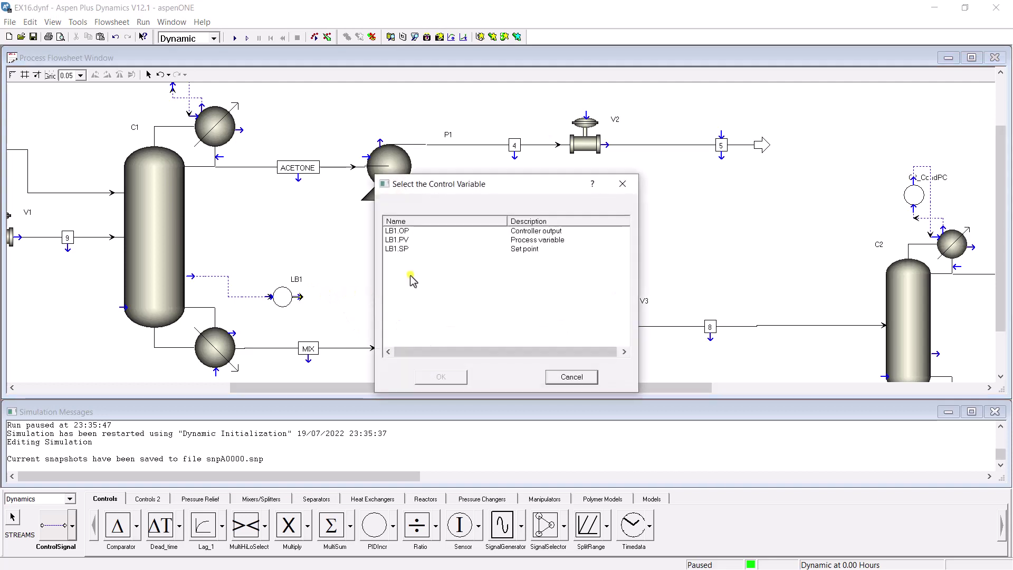
pyautogui.click(398, 231)
pyautogui.click(446, 376)
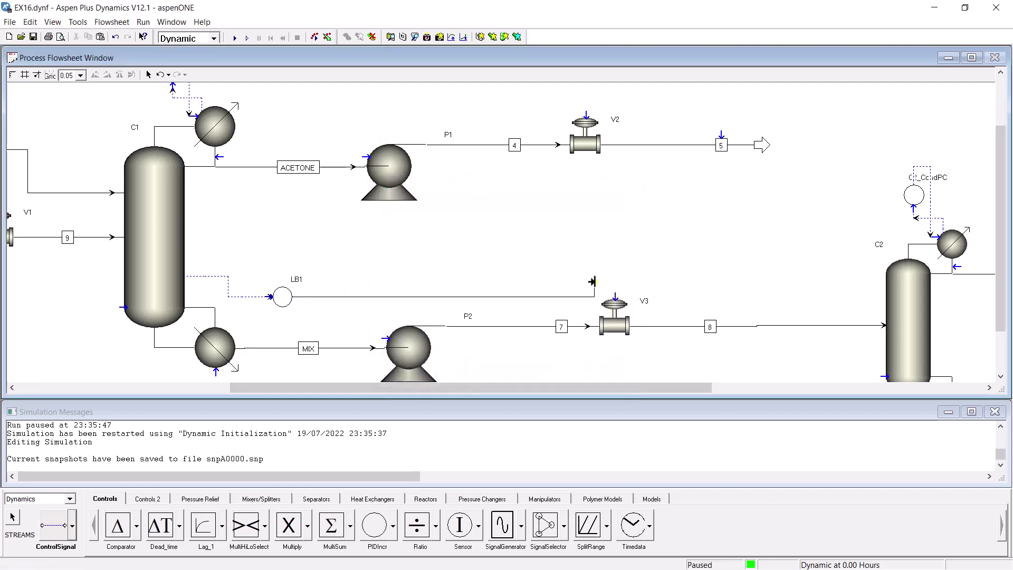
pyautogui.click(614, 291)
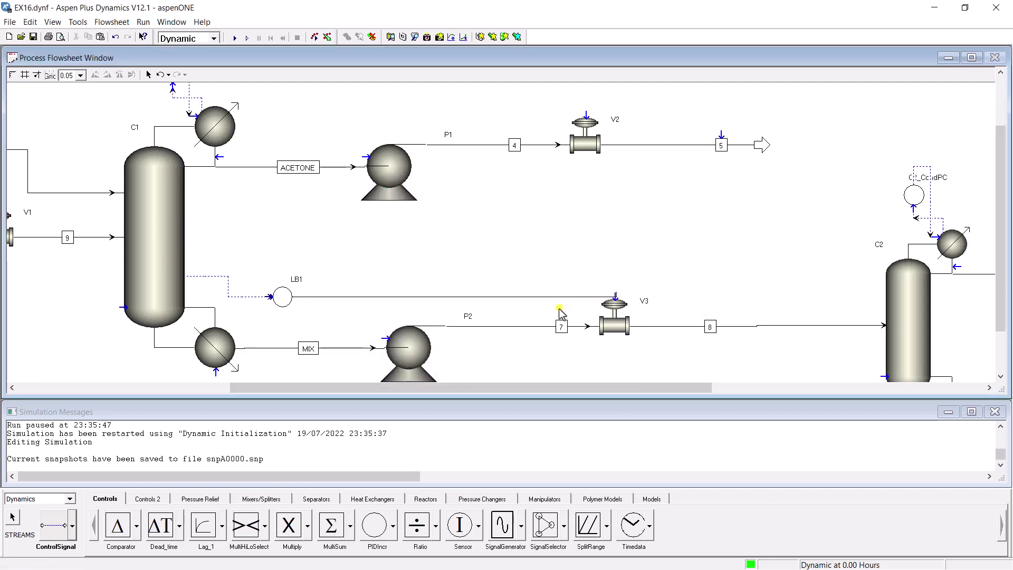
pyautogui.click(13, 517)
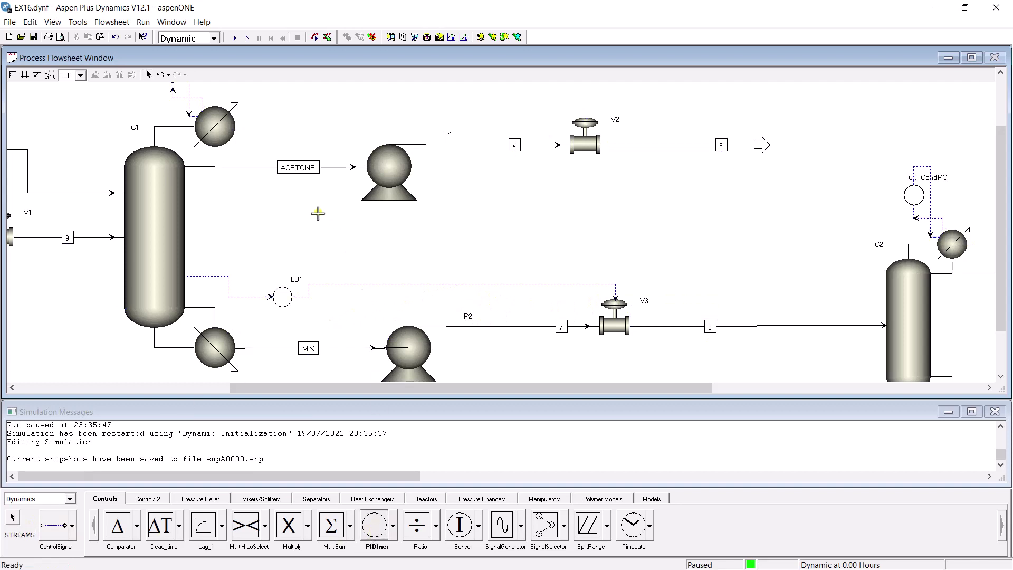
# - Place a PIDIncr controller between column C1 and pump P1, and rename the block LC1
pyautogui.click(263, 211)
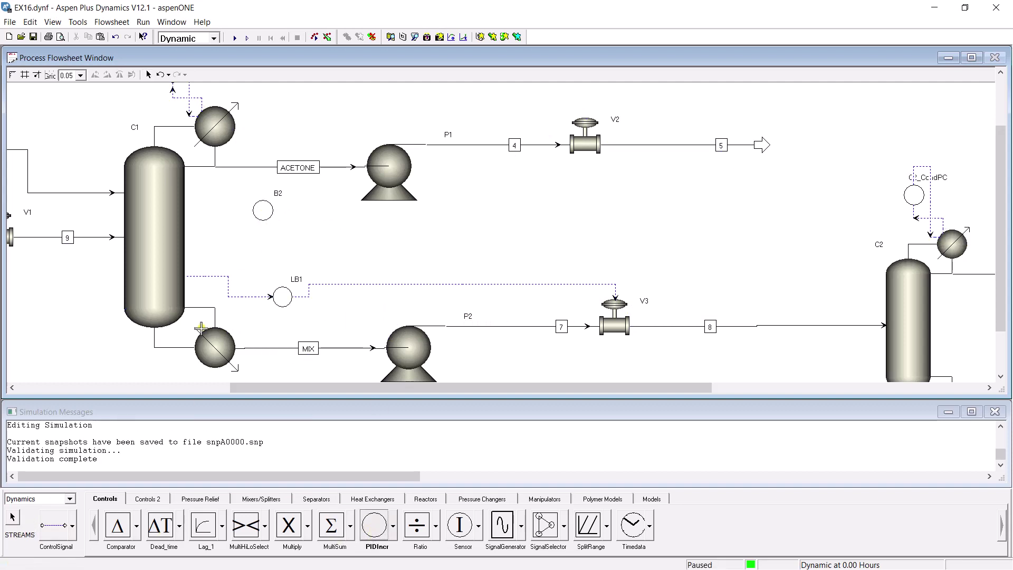
pyautogui.click(13, 518)
pyautogui.rightClick(277, 195)
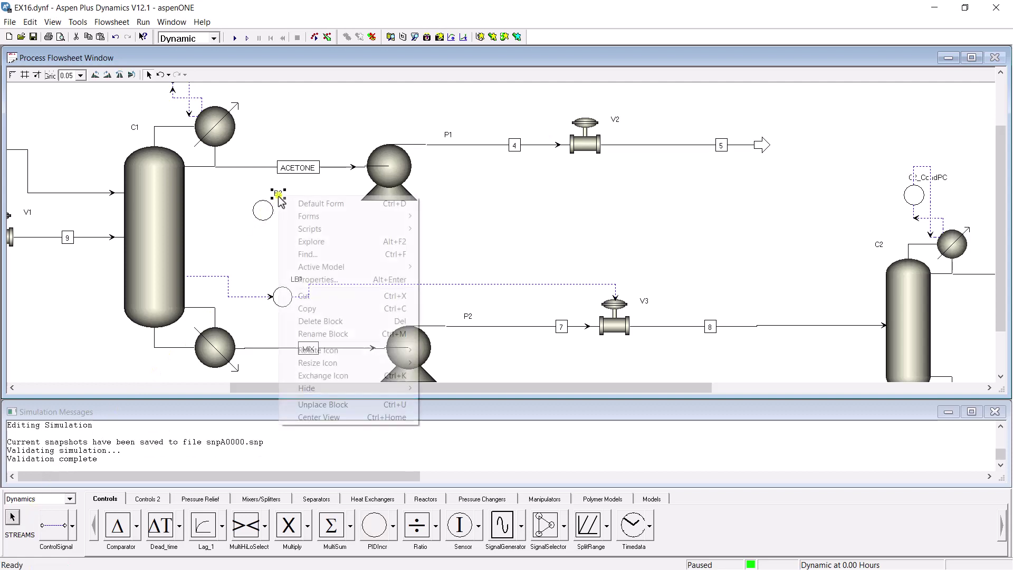
pyautogui.click(335, 334)
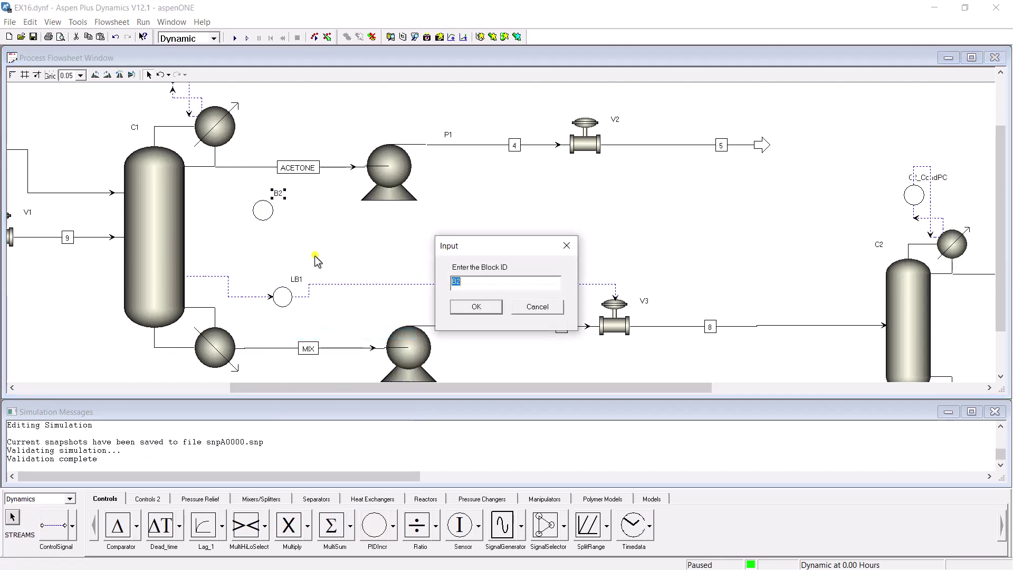
pyautogui.write('LC1')
pyautogui.press('Return')
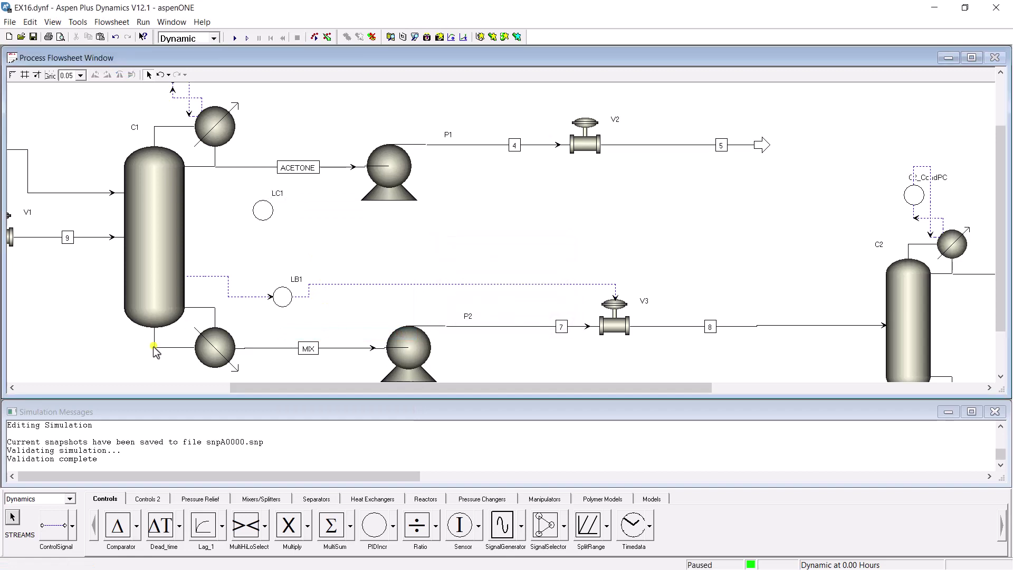
# - Add a control signal from column C1's Stage(1).Level at the condenser to LC1.PV, the controller's process variable
pyautogui.click(55, 523)
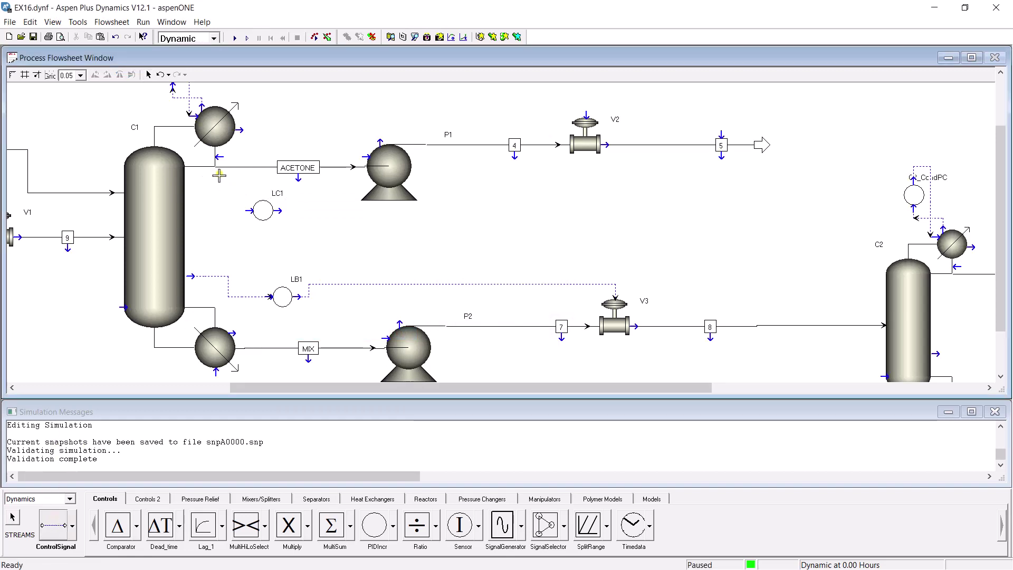
pyautogui.click(241, 130)
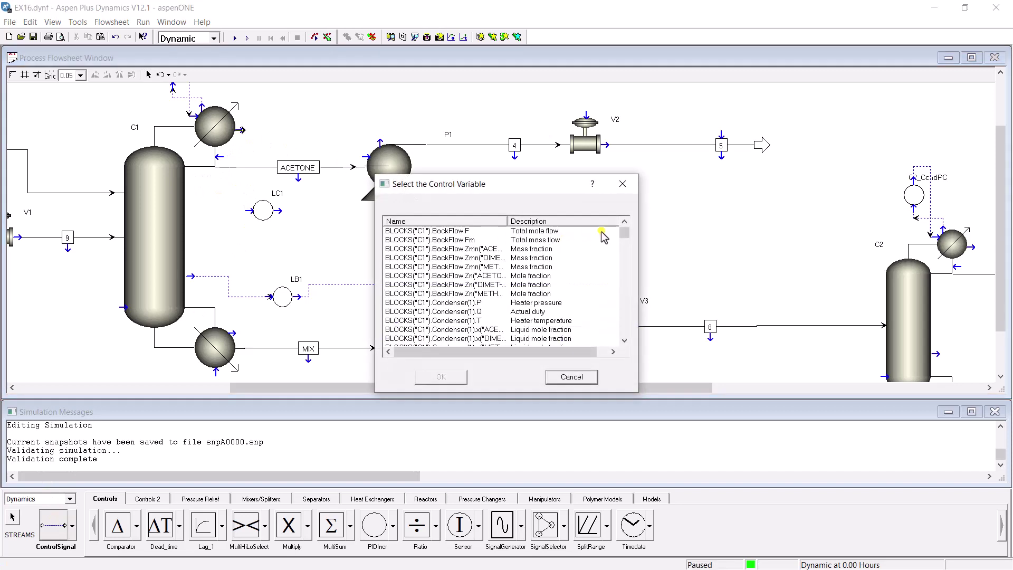
pyautogui.moveTo(620, 232); pyautogui.dragTo(623, 239)
pyautogui.scroll(-4, 561, 289)
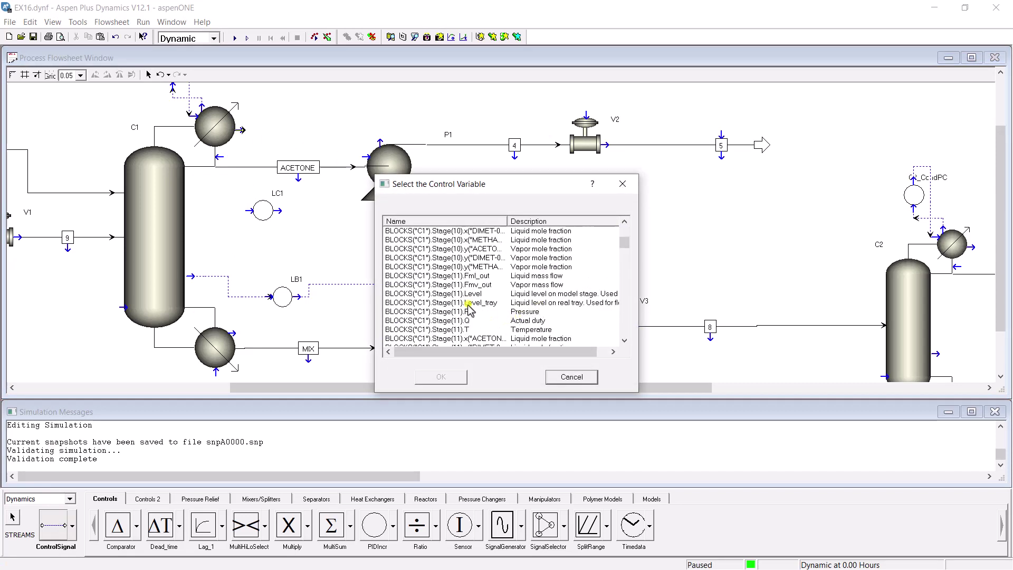
pyautogui.scroll(6, 426, 315)
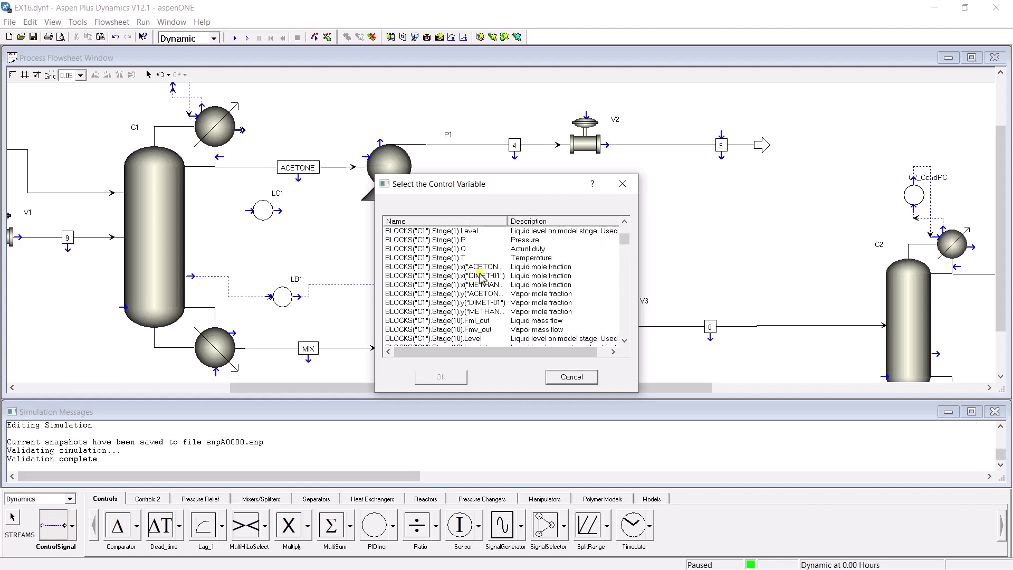
pyautogui.scroll(1, 445, 263)
pyautogui.click(475, 259)
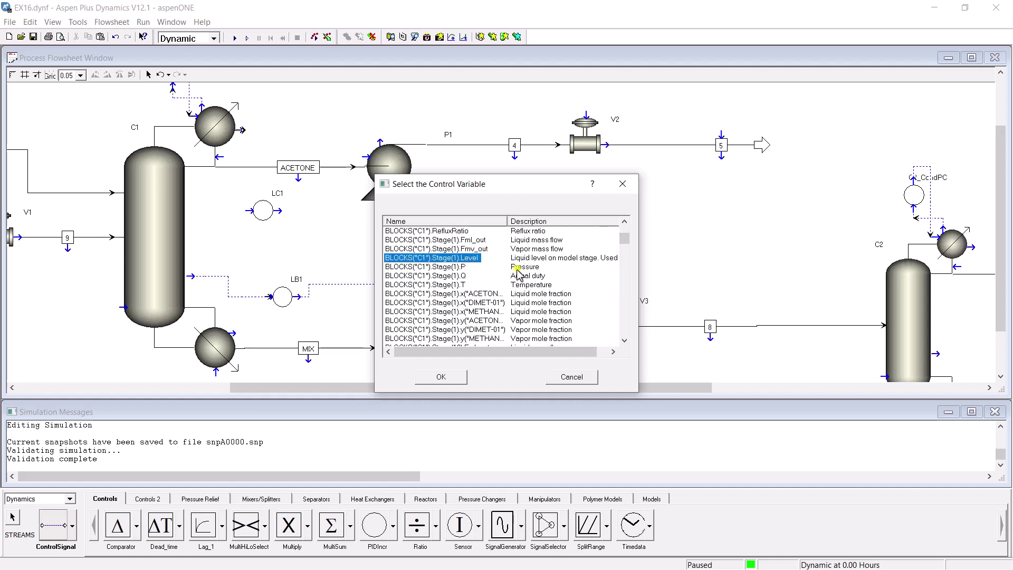
pyautogui.click(441, 376)
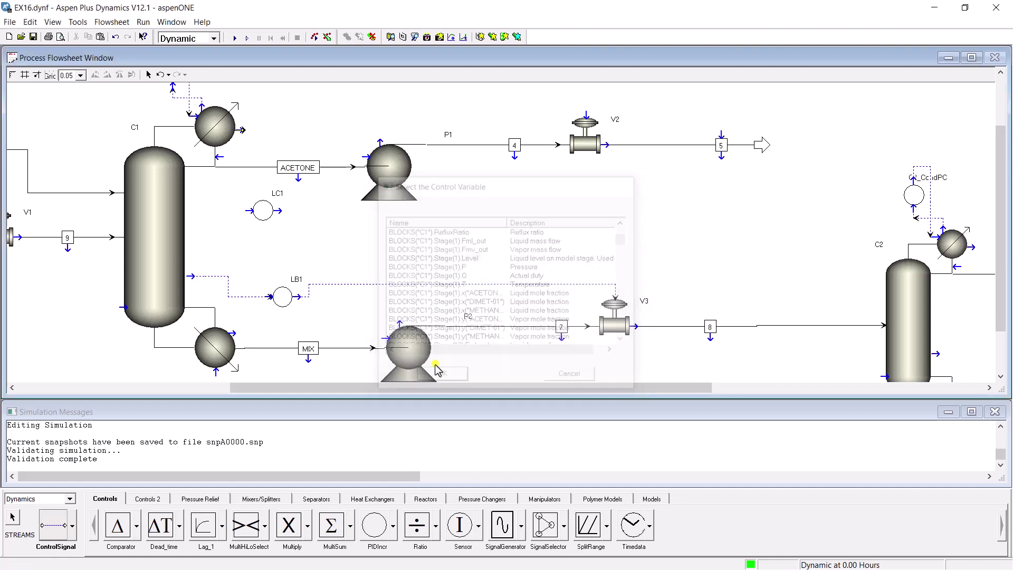
pyautogui.click(246, 210)
pyautogui.click(397, 231)
pyautogui.click(448, 377)
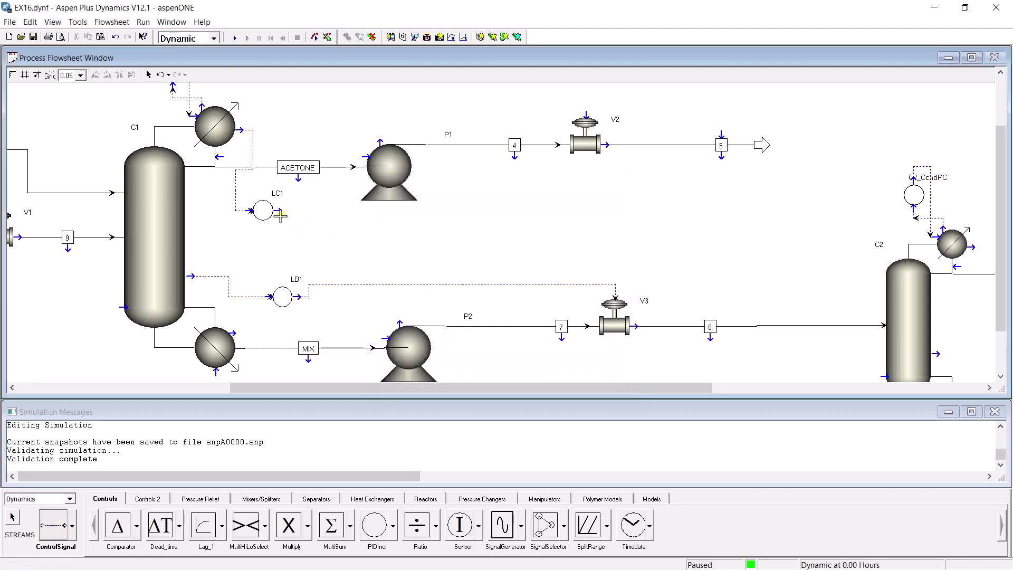
# - Connect controller LC1's output, LC1.OP, to valve V2 and reroute the signal line clear of the ACETONE stream label
pyautogui.click(278, 212)
pyautogui.click(396, 230)
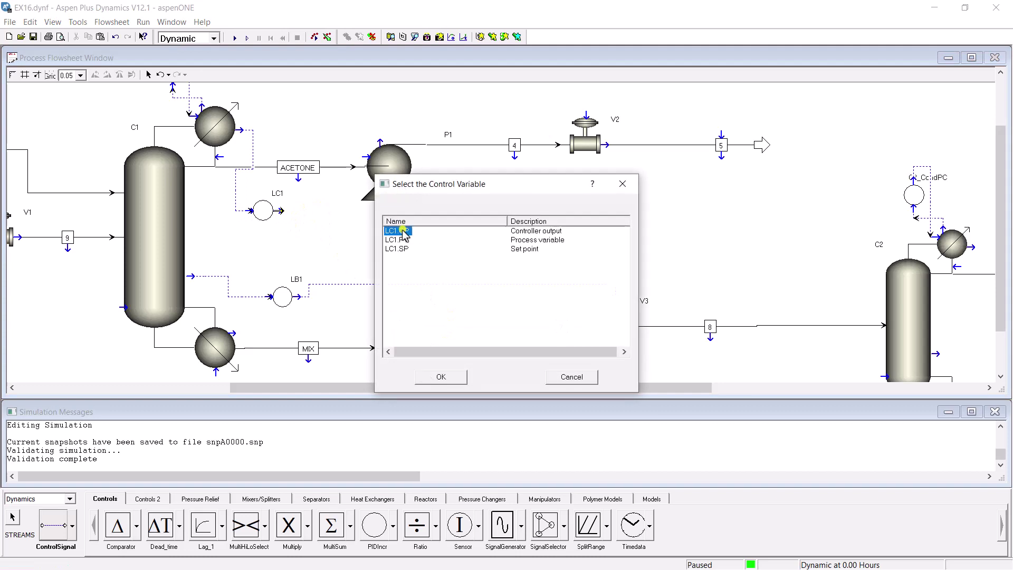
pyautogui.click(463, 377)
pyautogui.click(583, 115)
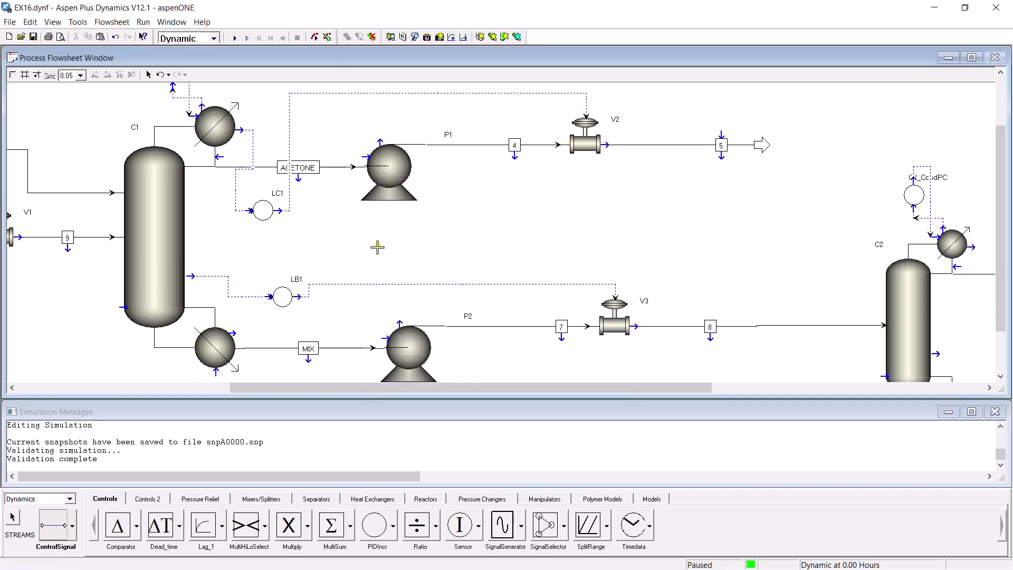
pyautogui.press('Escape')
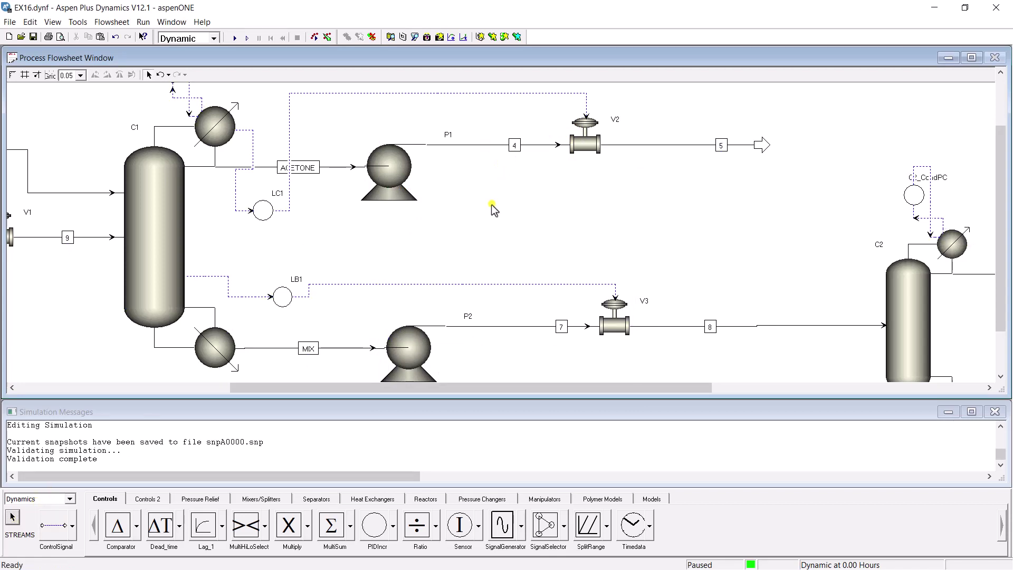
pyautogui.moveTo(386, 95); pyautogui.dragTo(459, 212)
pyautogui.moveTo(586, 174); pyautogui.dragTo(538, 179)
# - Place a PIDIncr controller between column C2 and pump P3, and rename the block LC2
pyautogui.moveTo(453, 388); pyautogui.dragTo(746, 398)
pyautogui.click(374, 525)
pyautogui.click(492, 302)
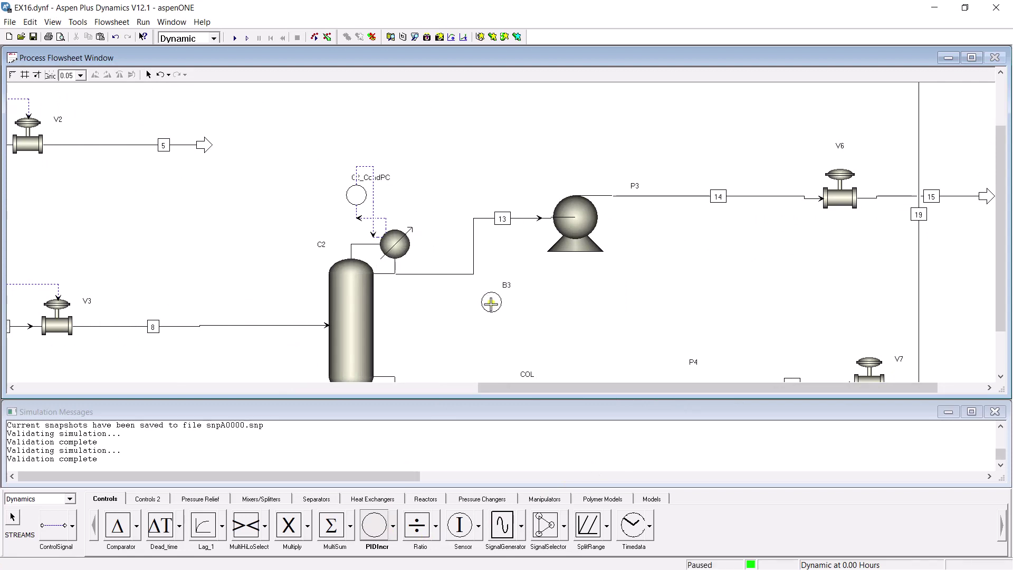
pyautogui.click(12, 520)
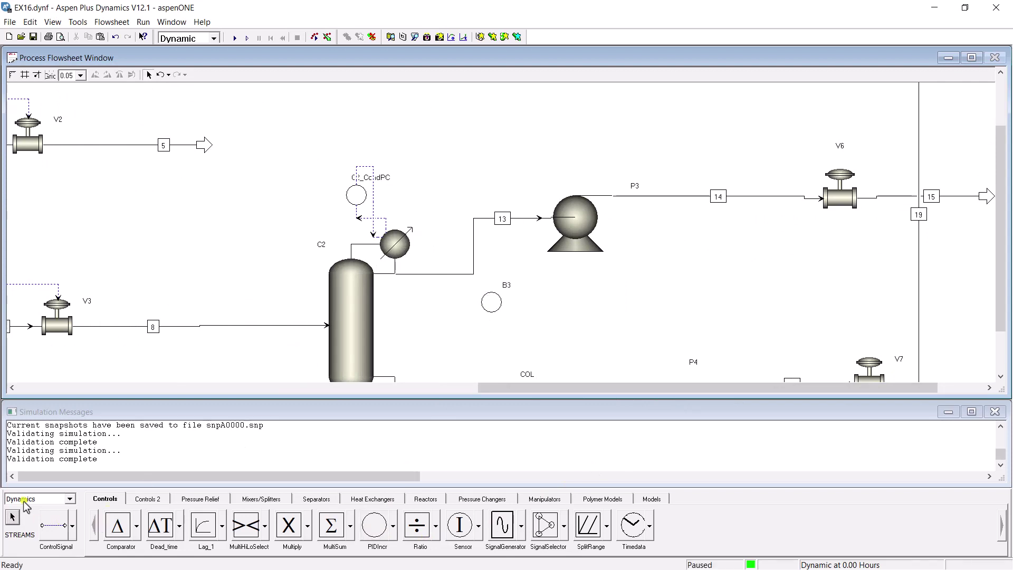
pyautogui.rightClick(508, 294)
pyautogui.click(549, 426)
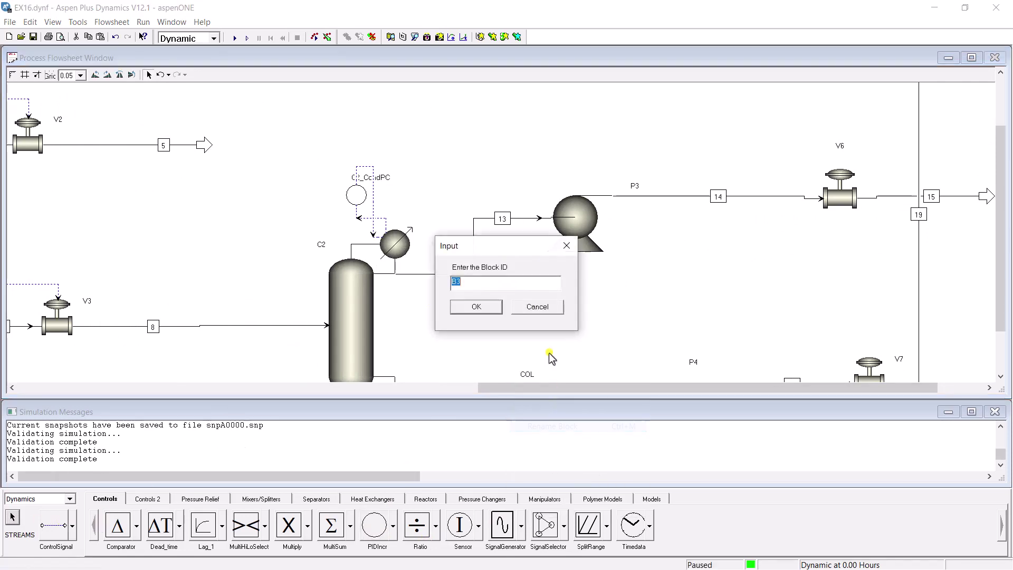
pyautogui.write('LC2')
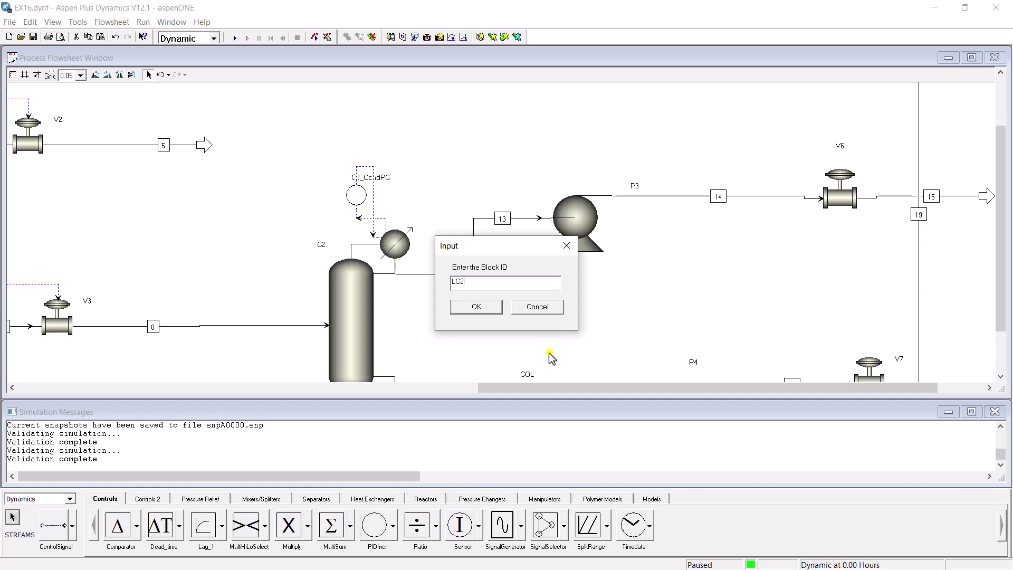
pyautogui.press('Return')
# - Add a control signal from column C2's Stage(1).Level at the condenser to LC2.PV, the controller's process variable
pyautogui.click(55, 525)
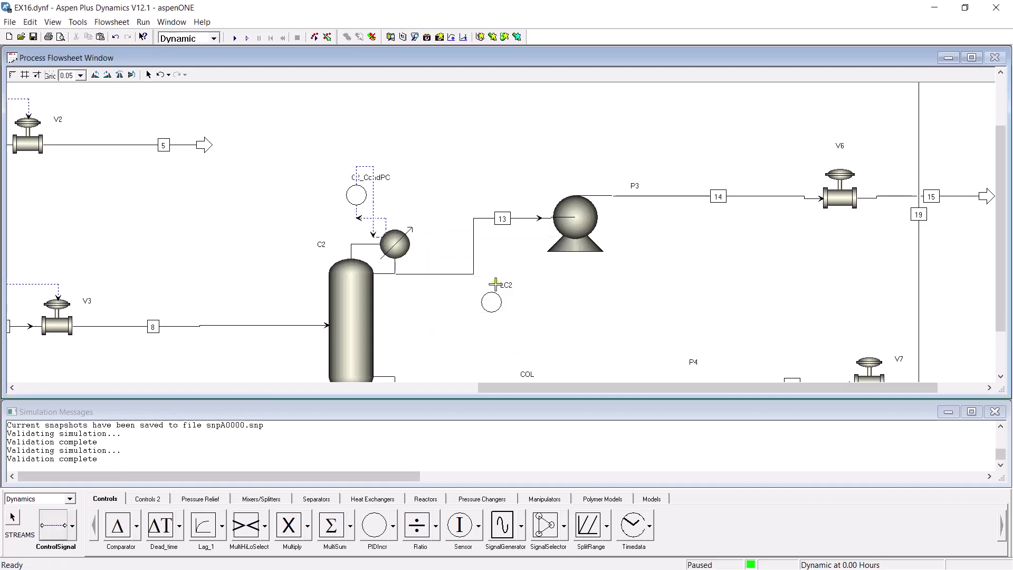
pyautogui.click(417, 250)
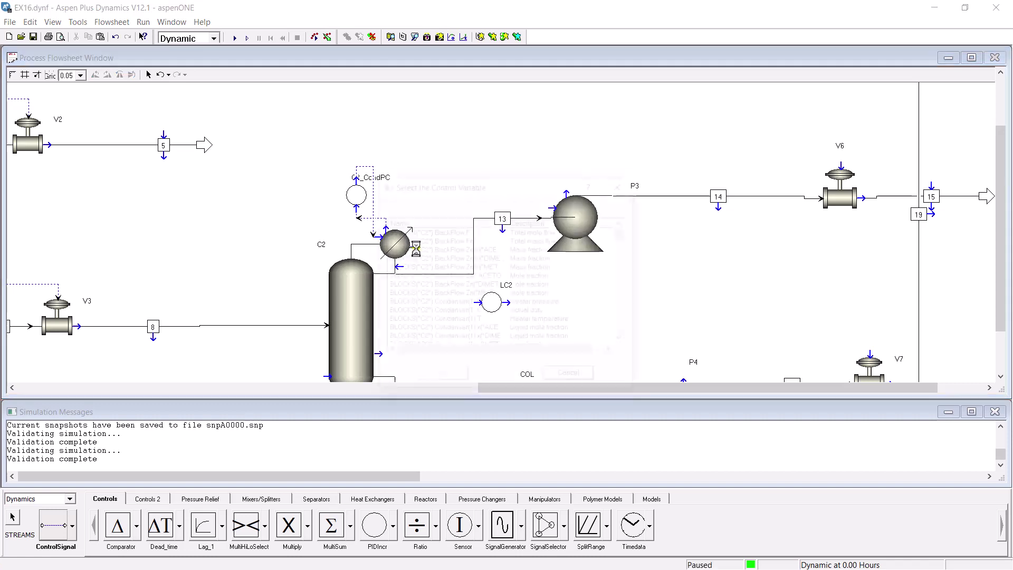
pyautogui.moveTo(624, 235); pyautogui.dragTo(627, 250)
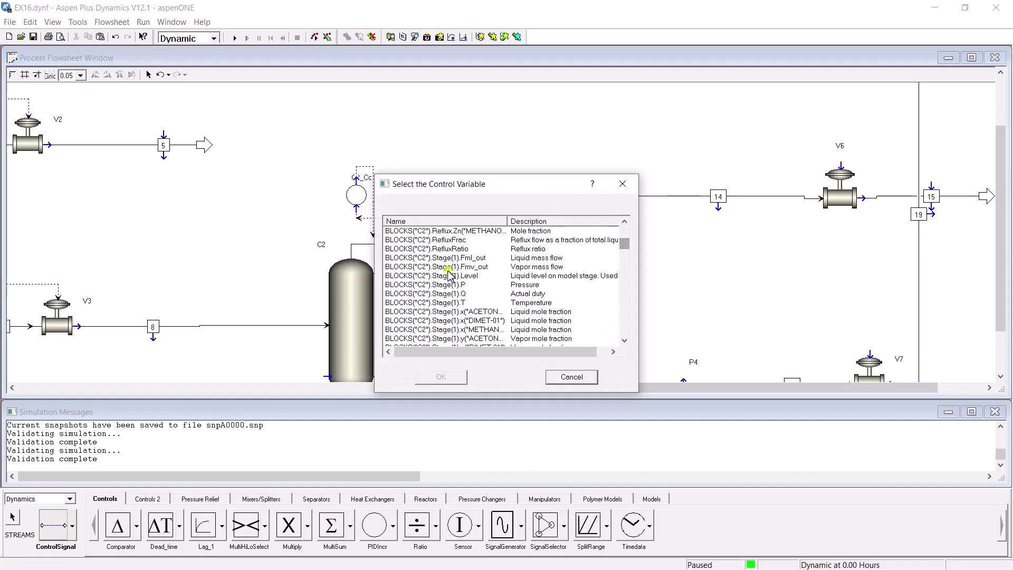
pyautogui.click(458, 312)
pyautogui.scroll(-2, 462, 322)
pyautogui.scroll(-1, 510, 316)
pyautogui.scroll(3, 499, 296)
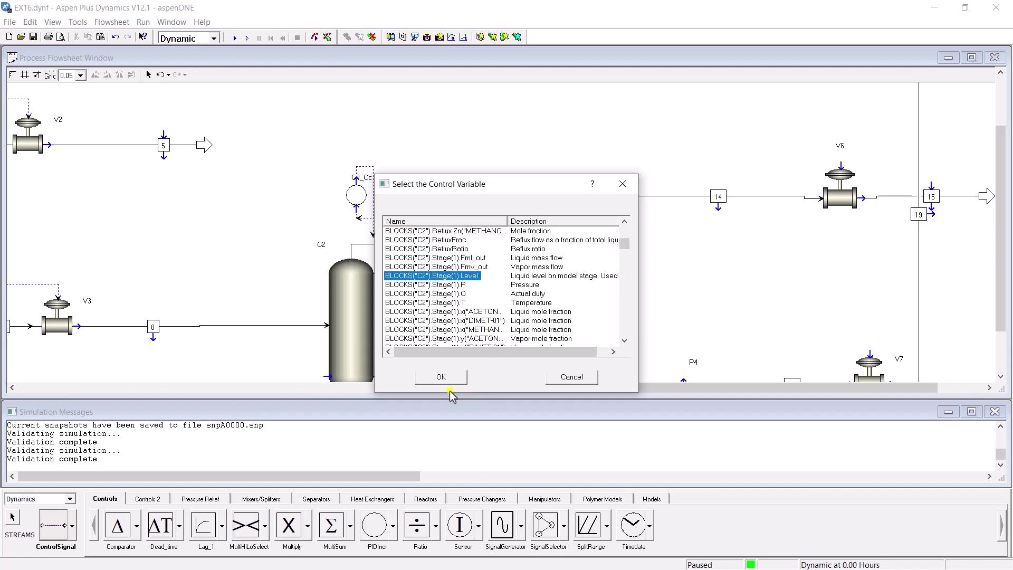
pyautogui.click(442, 376)
pyautogui.click(476, 302)
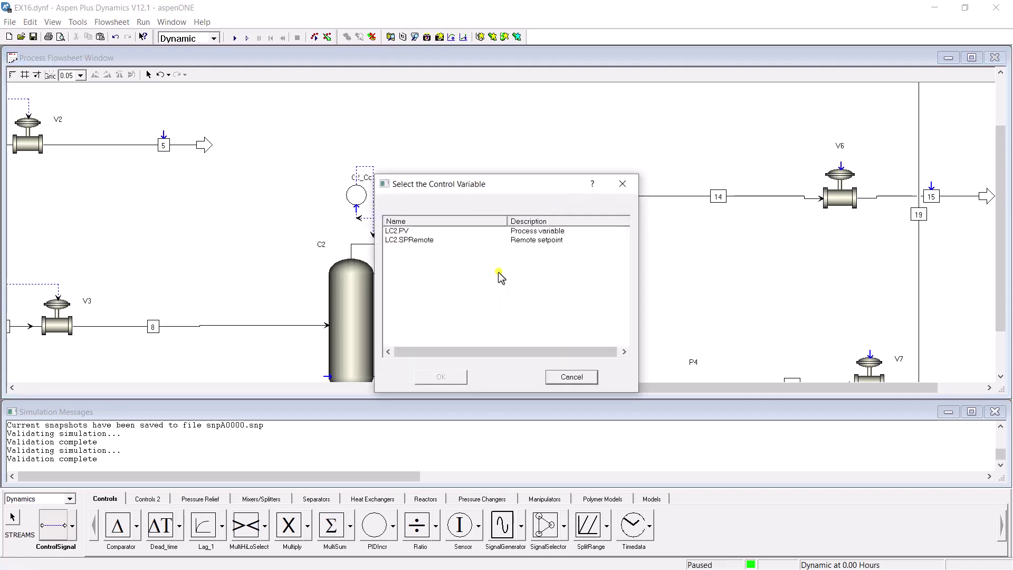
pyautogui.click(398, 231)
pyautogui.click(442, 377)
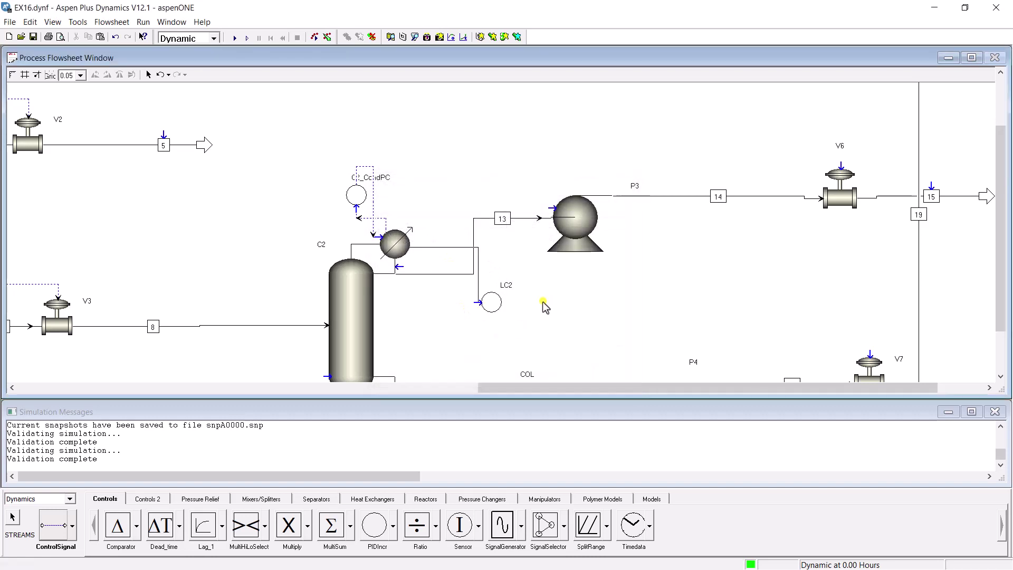
# - Connect controller LC2's output, LC2.OP, to valve V6 and reroute the signal line beneath and beyond pump P3
pyautogui.click(525, 297)
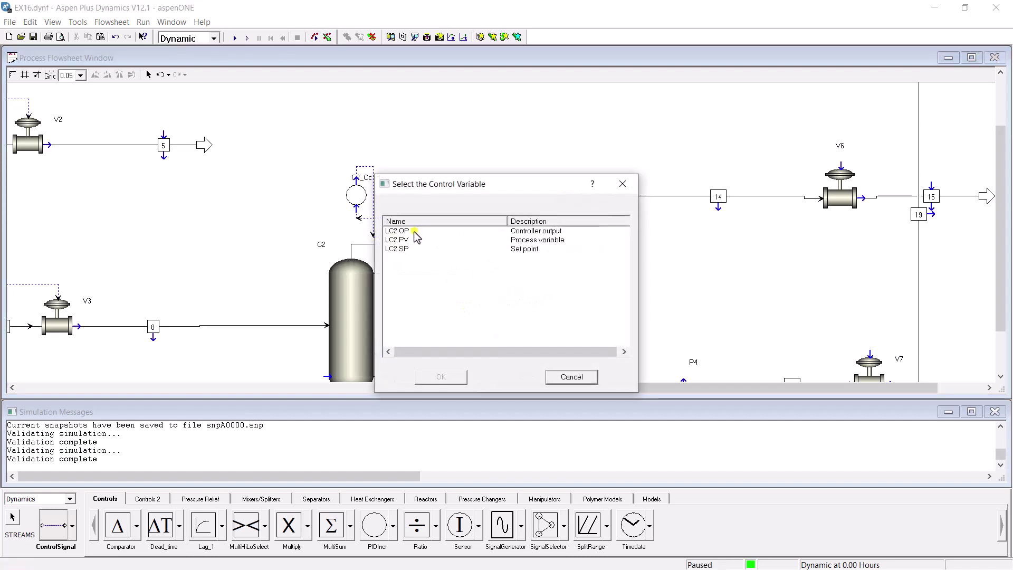
pyautogui.click(413, 230)
pyautogui.click(452, 382)
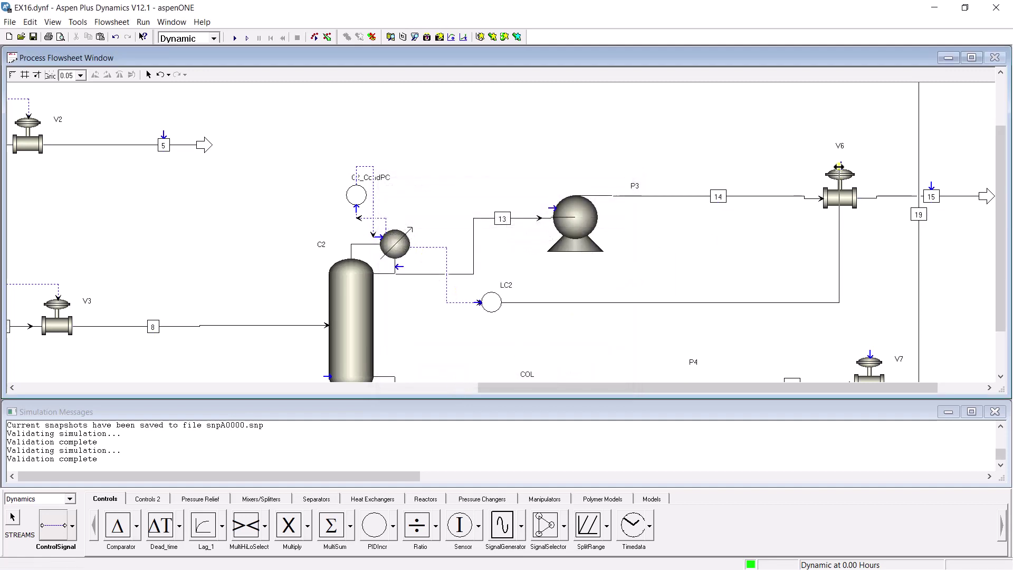
pyautogui.click(823, 213)
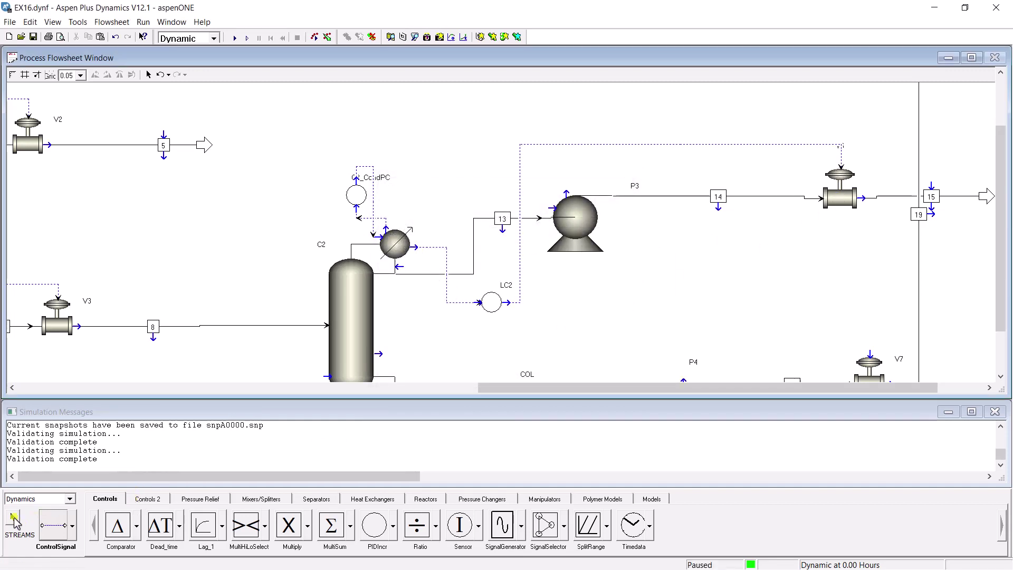
pyautogui.moveTo(521, 284); pyautogui.dragTo(776, 275)
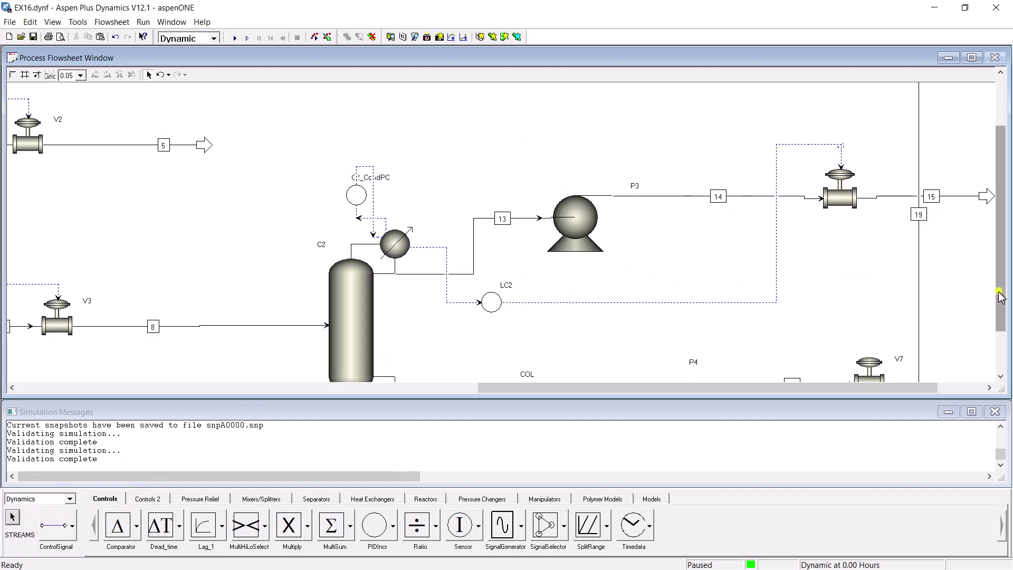
# - Place a PIDIncr controller beside the base of column C2, above stream 16, and rename the block LCB2
pyautogui.scroll(-3, 1001, 264)
pyautogui.scroll(-3, 1000, 376)
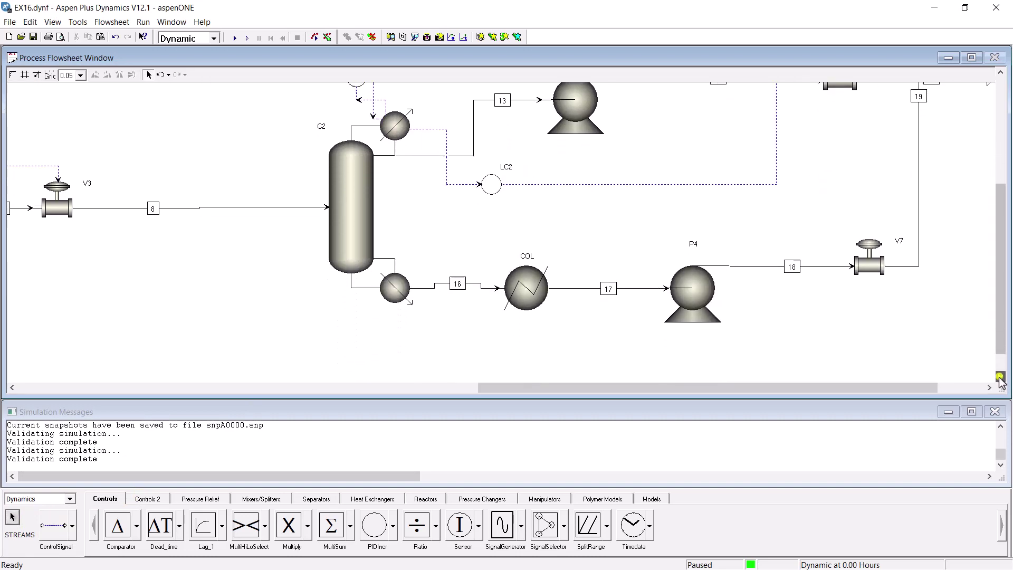
pyautogui.click(365, 532)
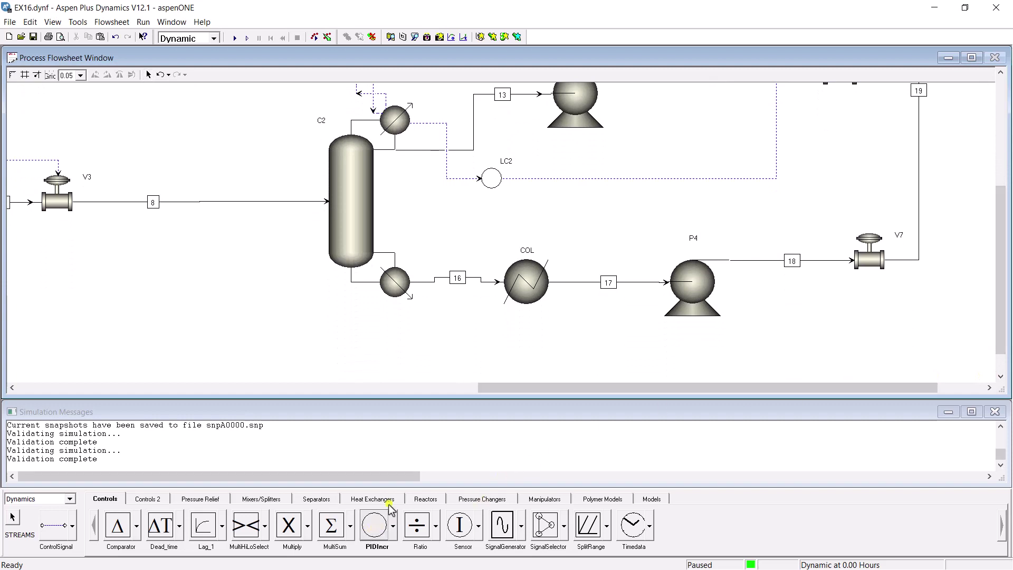
pyautogui.click(447, 242)
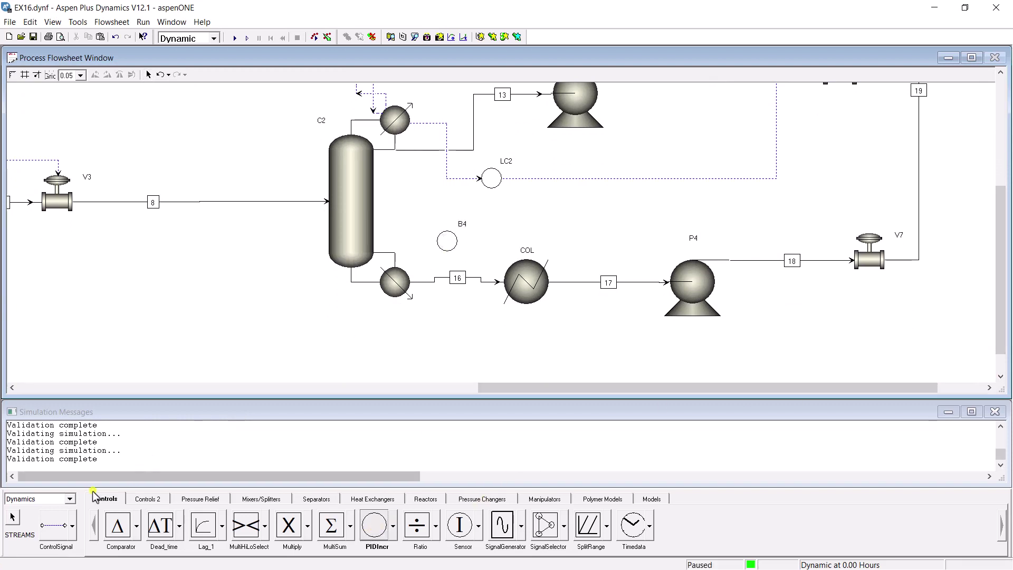
pyautogui.click(14, 518)
pyautogui.rightClick(468, 236)
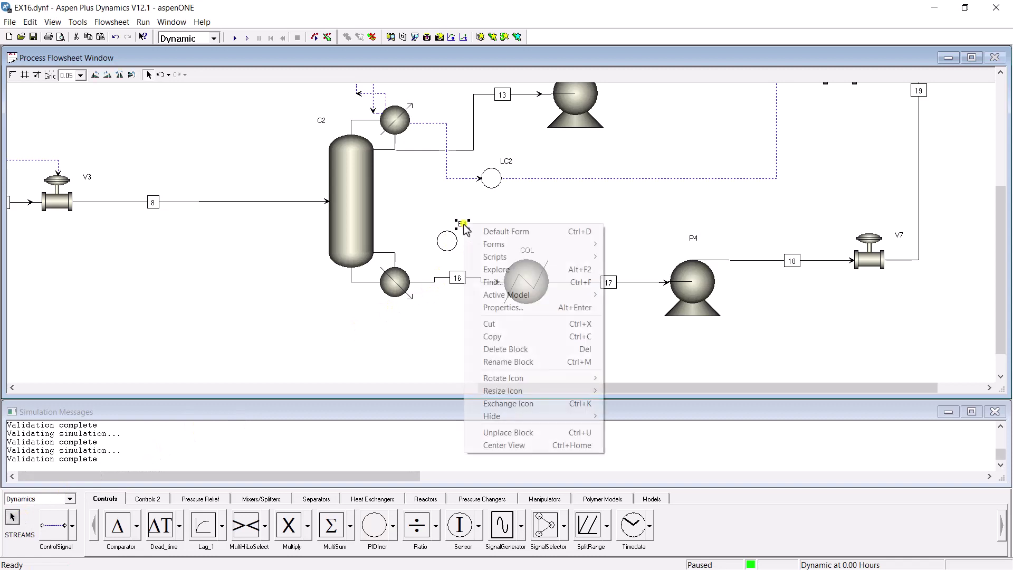
pyautogui.click(498, 364)
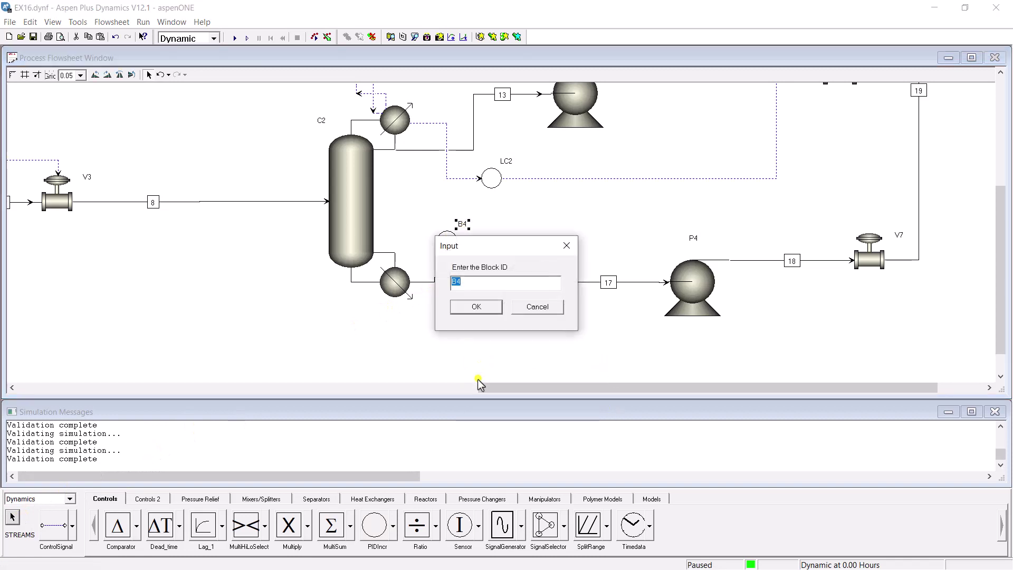
pyautogui.write('LCB2')
pyautogui.press('Return')
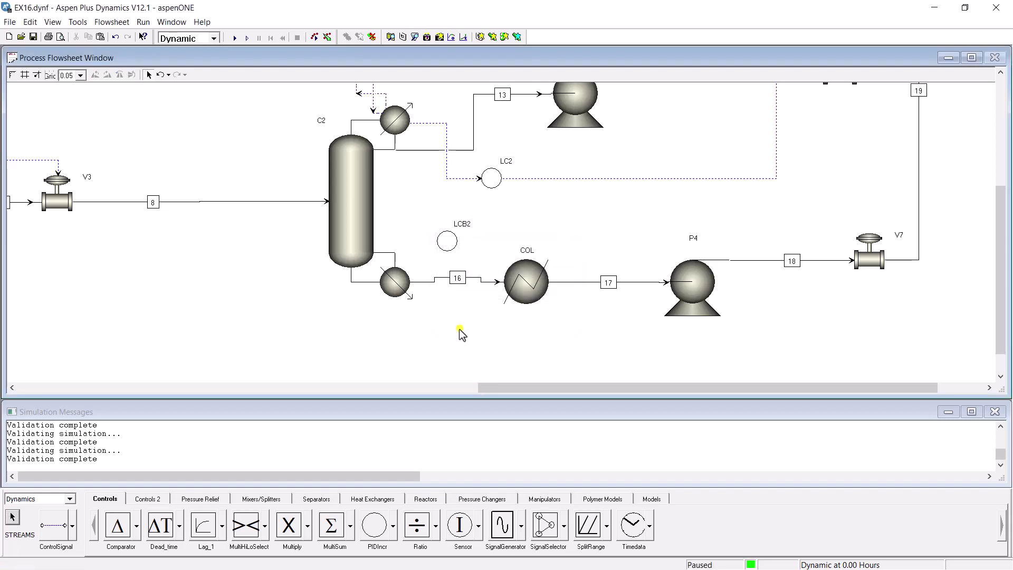
# - Add a control signal from column C2's SumpLevel to LCB2.PV, the controller's process variable
pyautogui.click(43, 528)
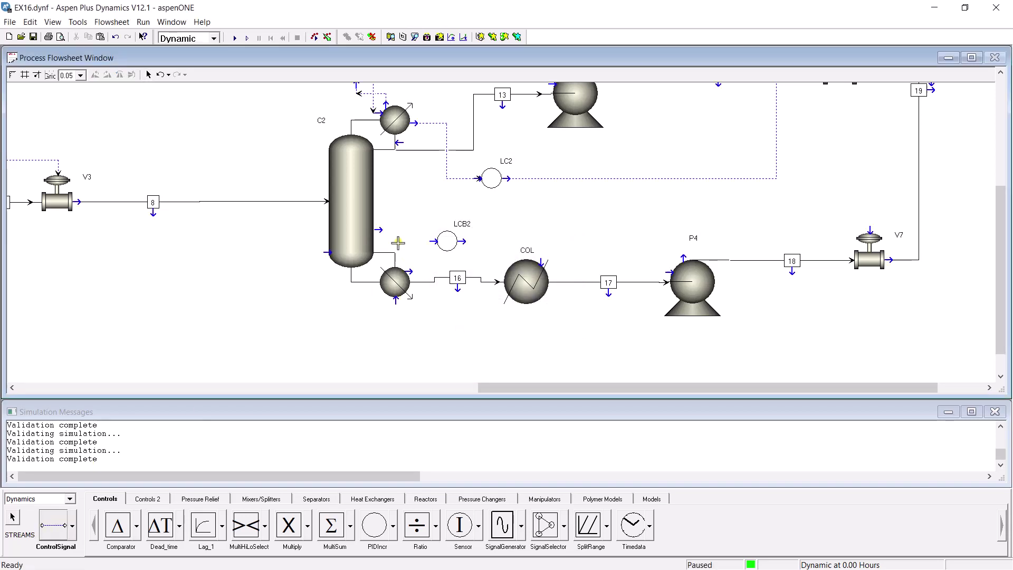
pyautogui.click(383, 232)
pyautogui.moveTo(624, 239); pyautogui.dragTo(626, 329)
pyautogui.click(432, 336)
pyautogui.click(446, 376)
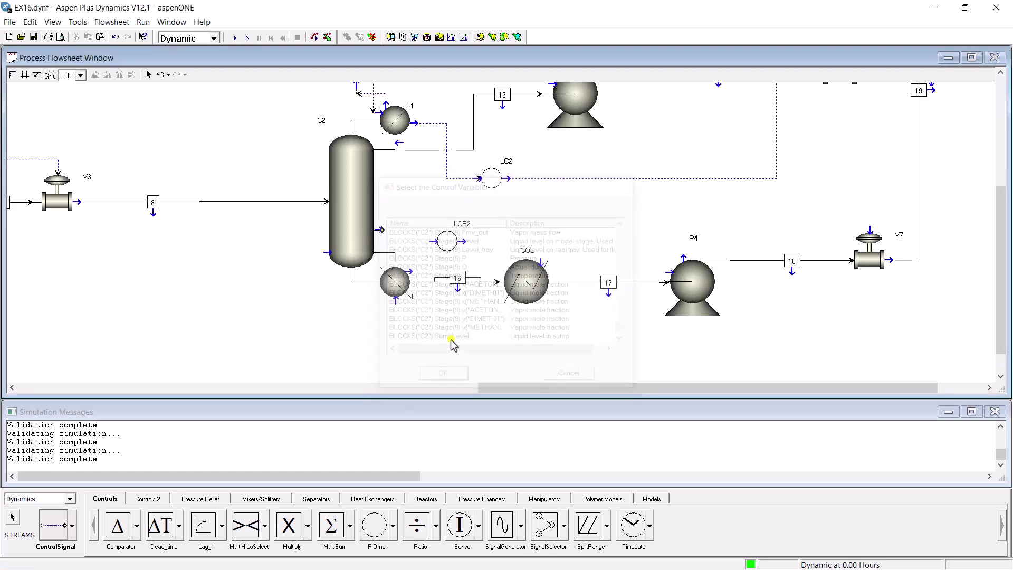
pyautogui.click(431, 243)
pyautogui.click(398, 230)
pyautogui.click(453, 377)
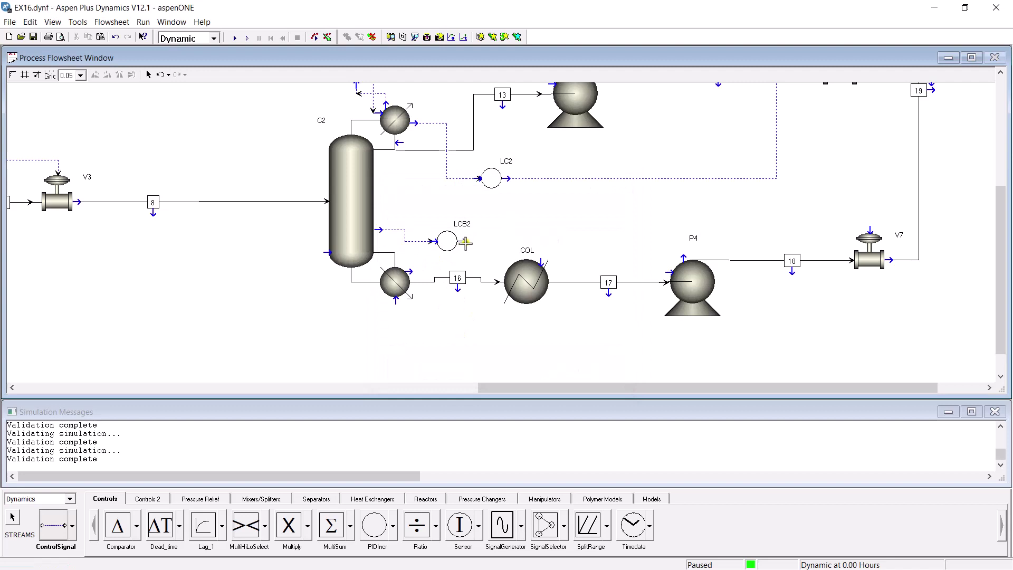
# - Connect controller LCB2's output, LCB2.OP, to the position input of makeup valve V5
pyautogui.click(454, 241)
pyautogui.click(441, 377)
pyautogui.moveTo(482, 386); pyautogui.dragTo(26, 350)
pyautogui.scroll(5, 993, 287)
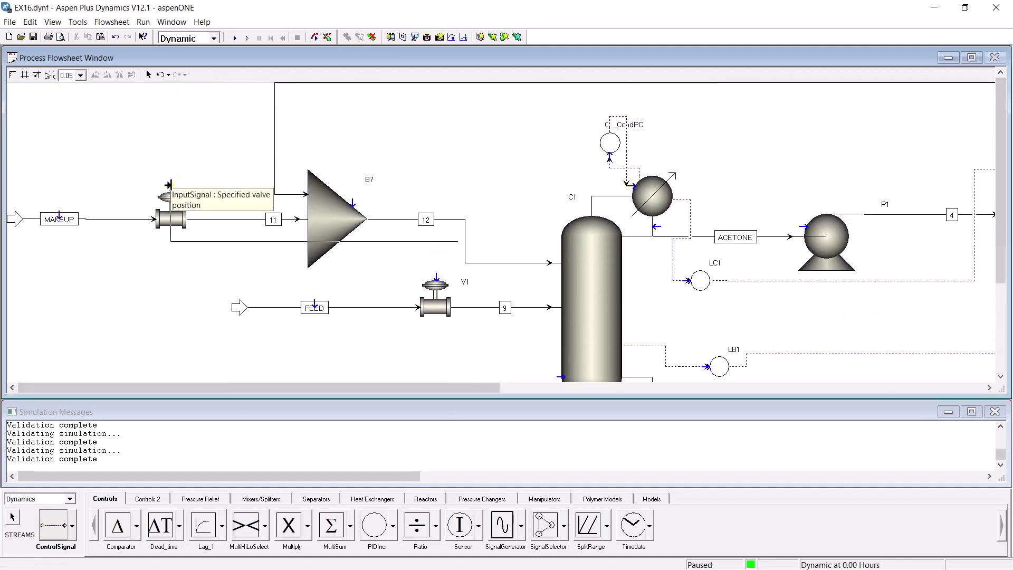
pyautogui.click(171, 186)
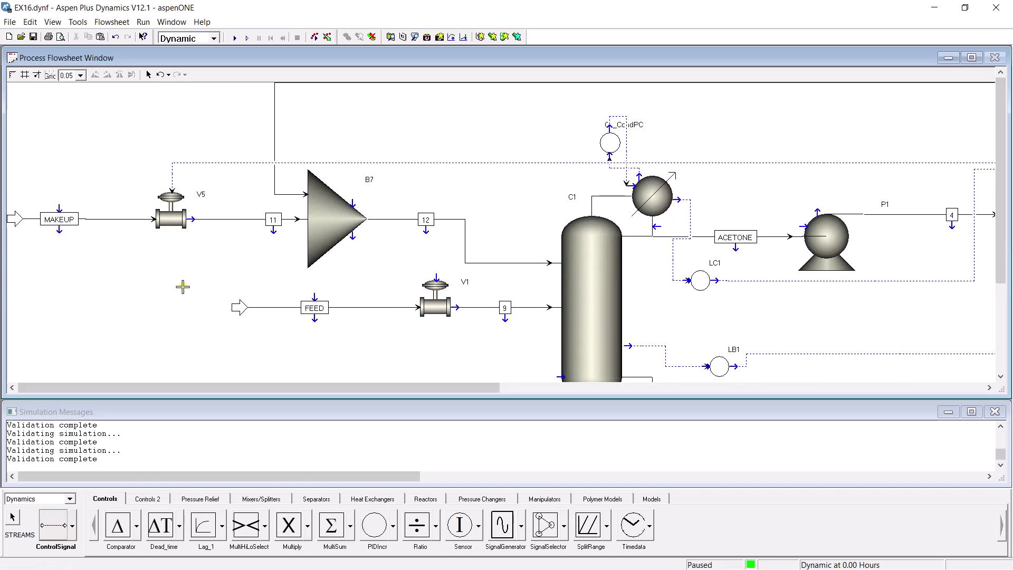
pyautogui.moveTo(294, 388); pyautogui.dragTo(818, 411)
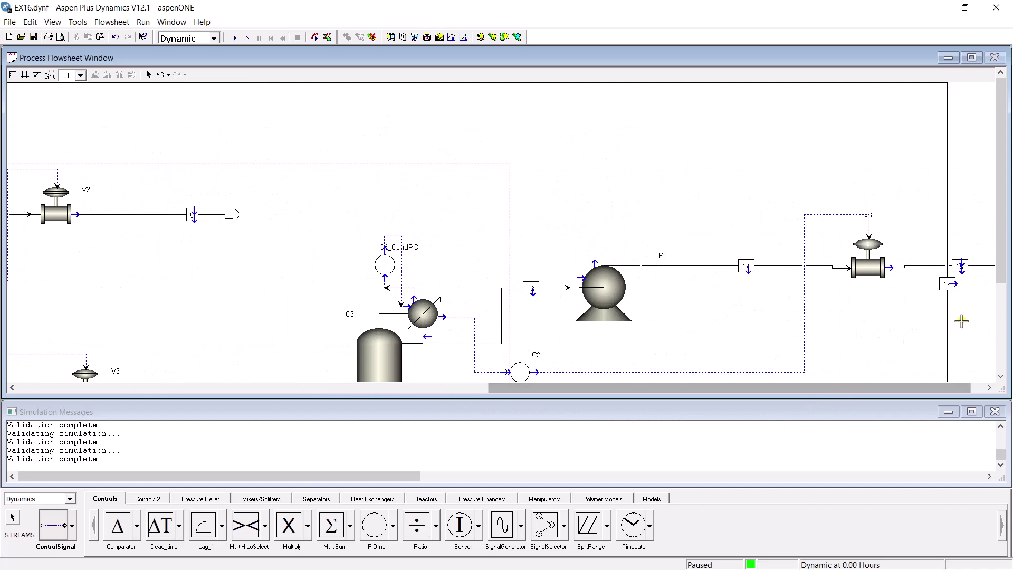
pyautogui.moveTo(991, 275); pyautogui.dragTo(994, 386)
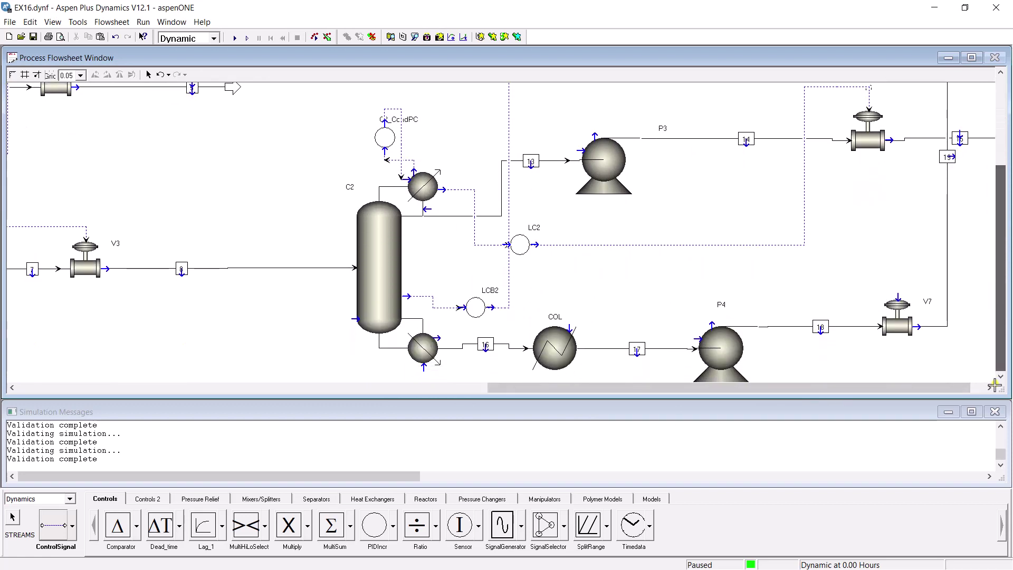
pyautogui.click(1001, 376)
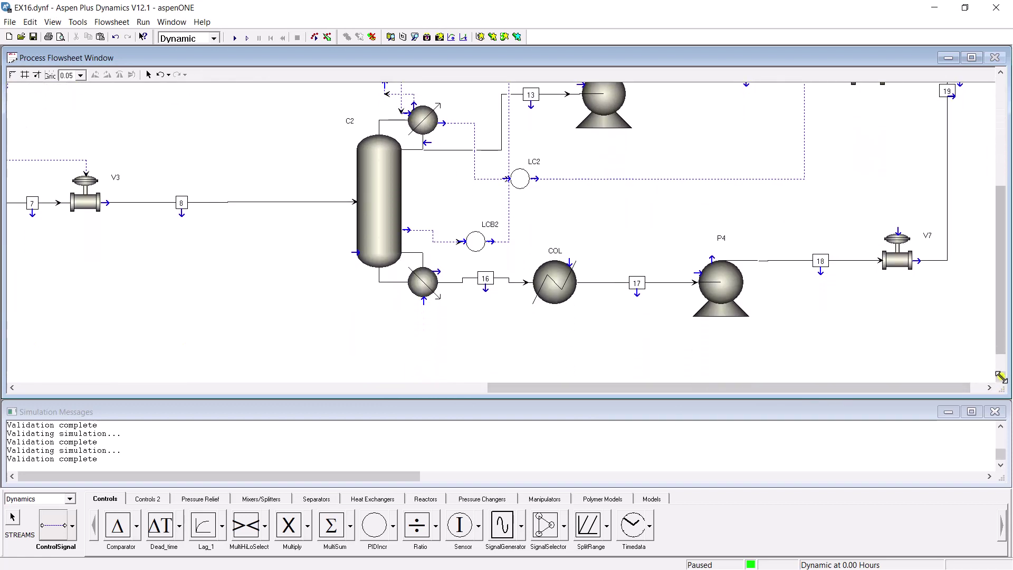
pyautogui.click(13, 517)
pyautogui.rightClick(488, 364)
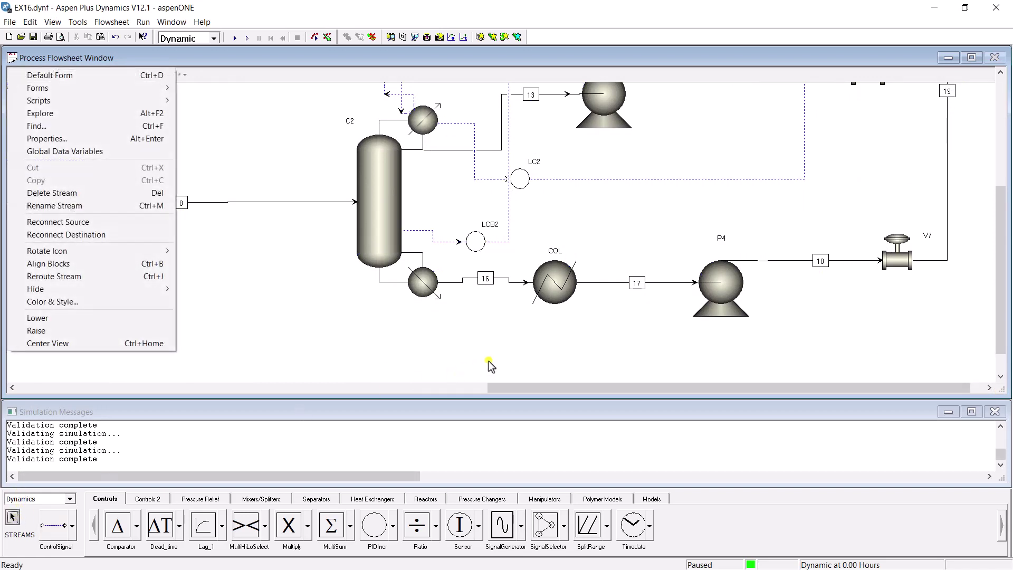
pyautogui.click(12, 519)
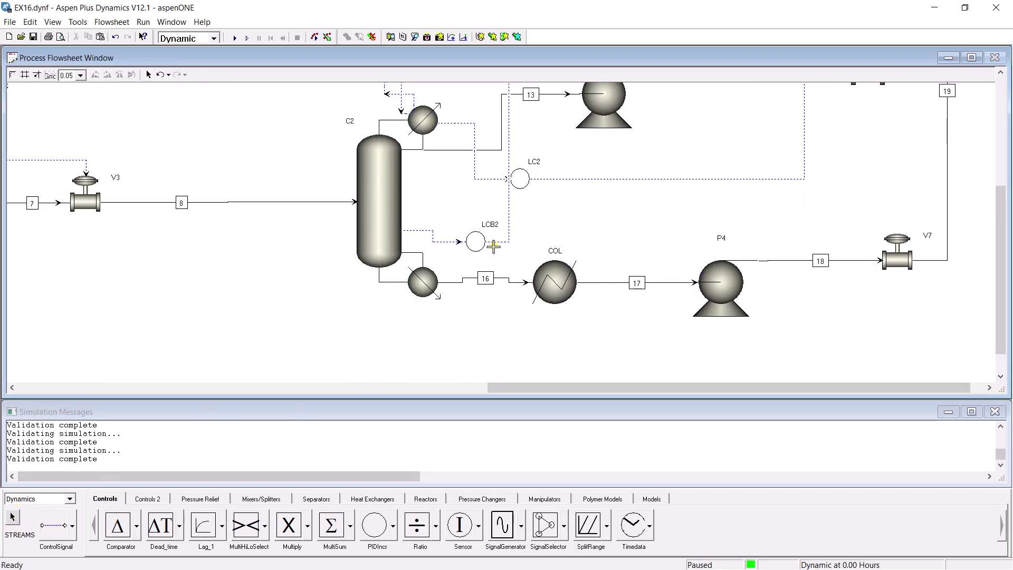
pyautogui.click(16, 520)
# - Initialize the configuration values of controller LCB2 and close its configuration form and faceplate
pyautogui.moveTo(522, 386); pyautogui.dragTo(501, 380)
pyautogui.scroll(-3, 548, 323)
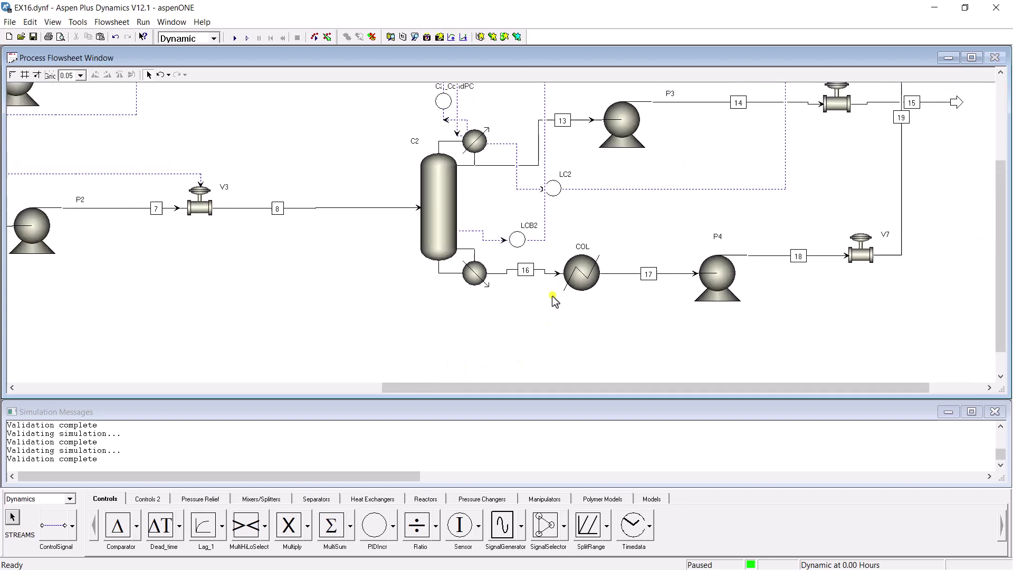
pyautogui.doubleClick(514, 238)
pyautogui.click(232, 210)
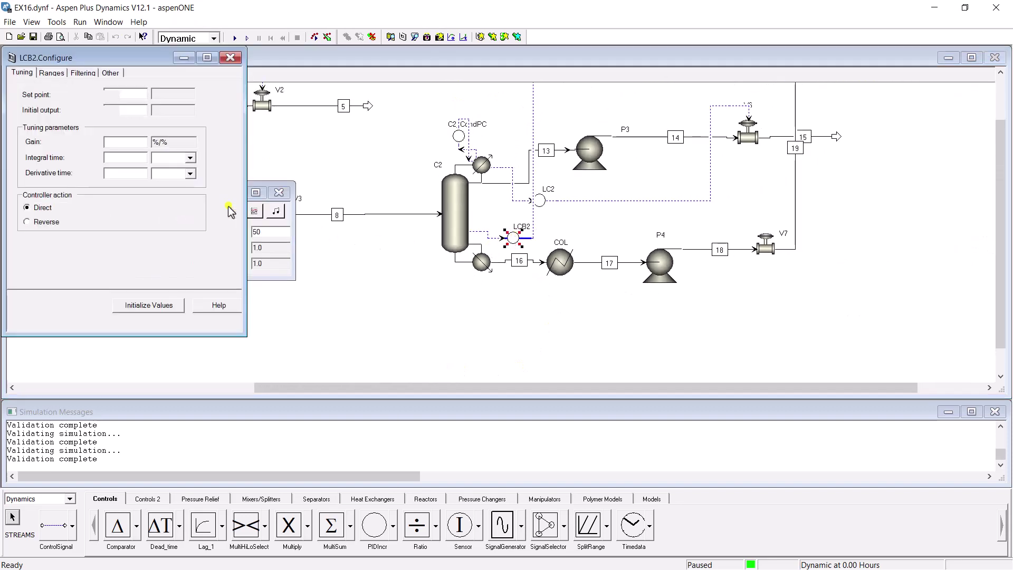
pyautogui.click(151, 309)
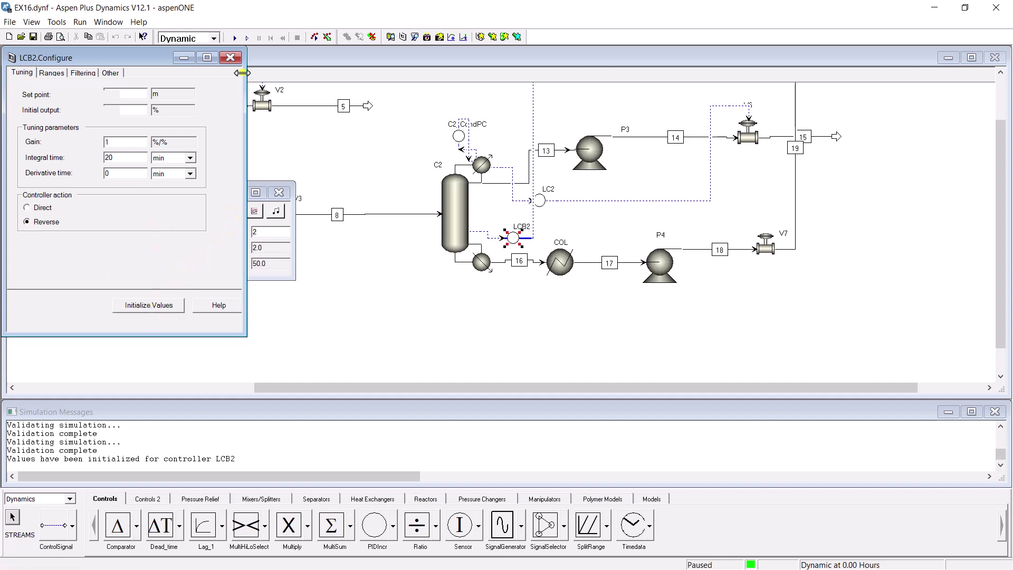
pyautogui.click(231, 57)
pyautogui.click(278, 193)
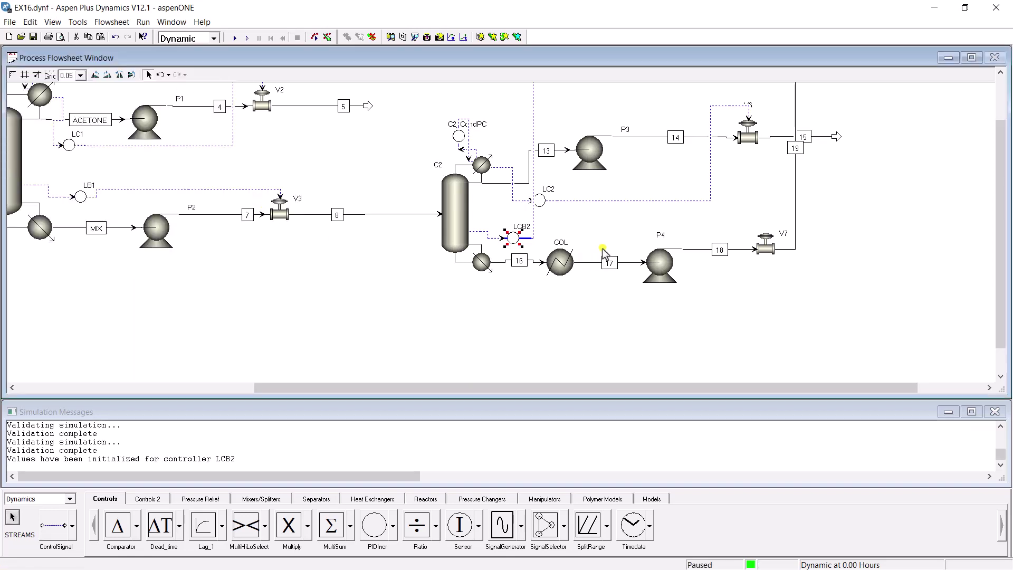
# - Initialize the configuration values of condenser level controller LC2 and close its configuration form and faceplate
pyautogui.doubleClick(541, 201)
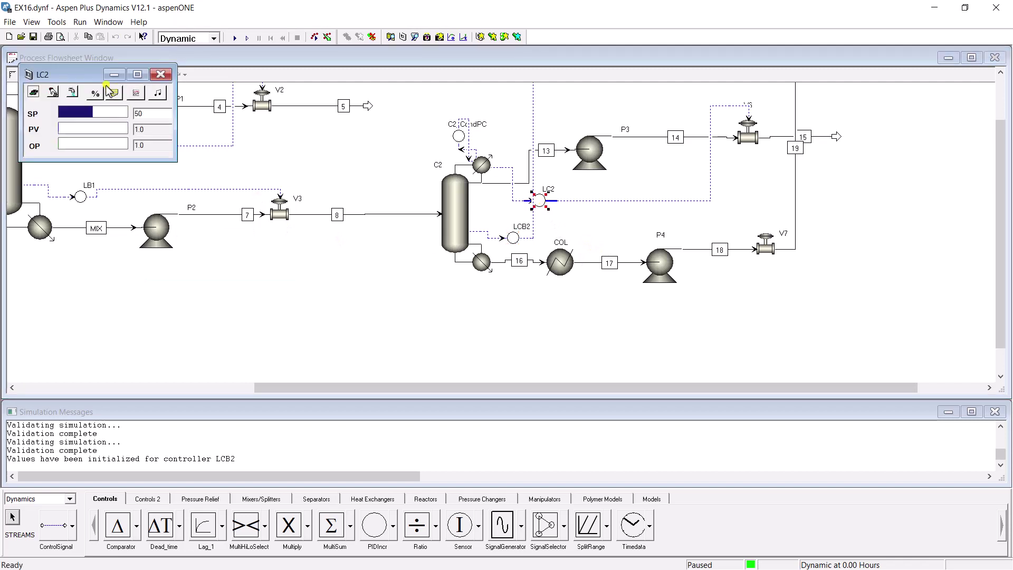
pyautogui.click(115, 94)
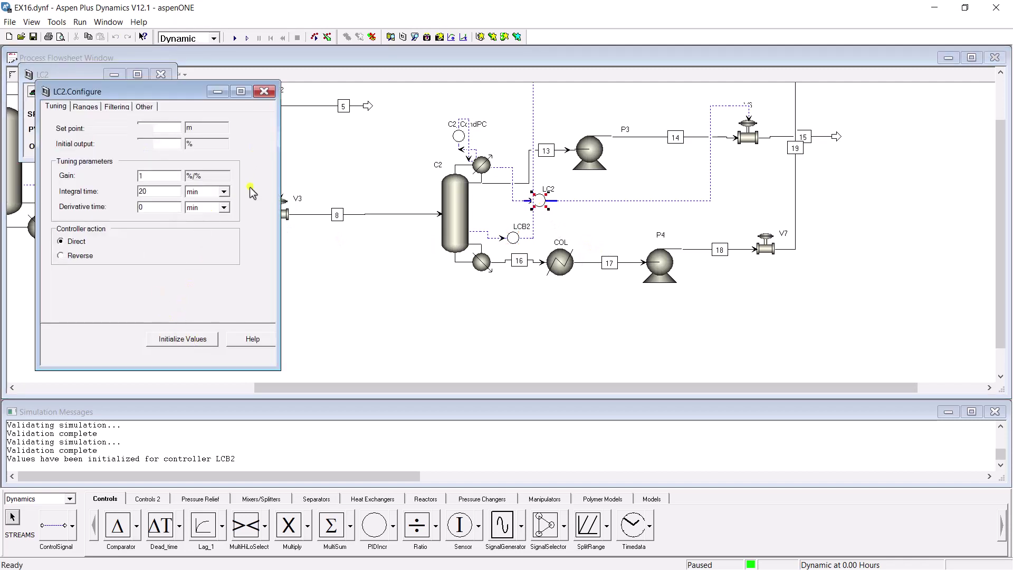
pyautogui.click(189, 339)
pyautogui.click(263, 91)
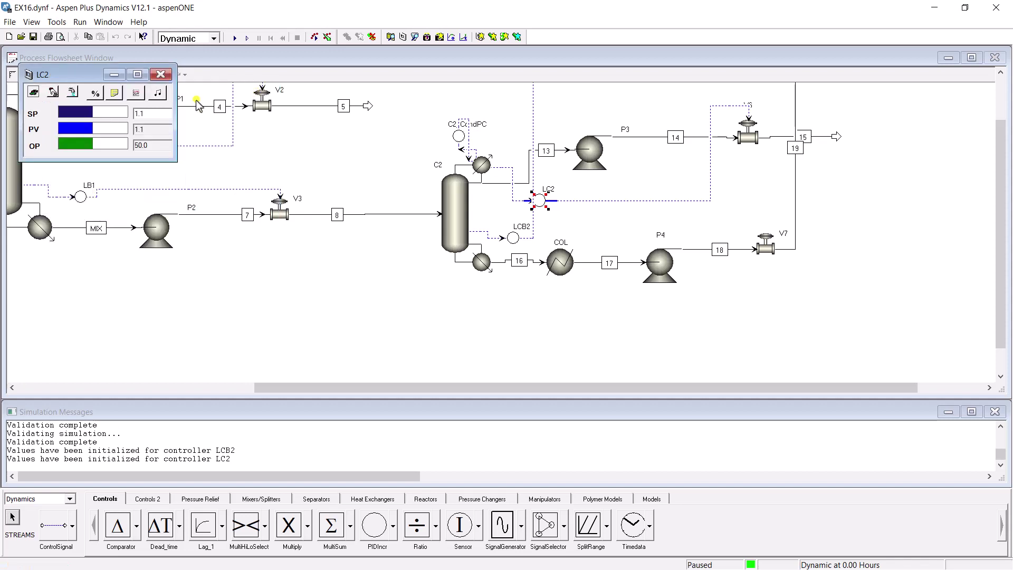
pyautogui.click(160, 74)
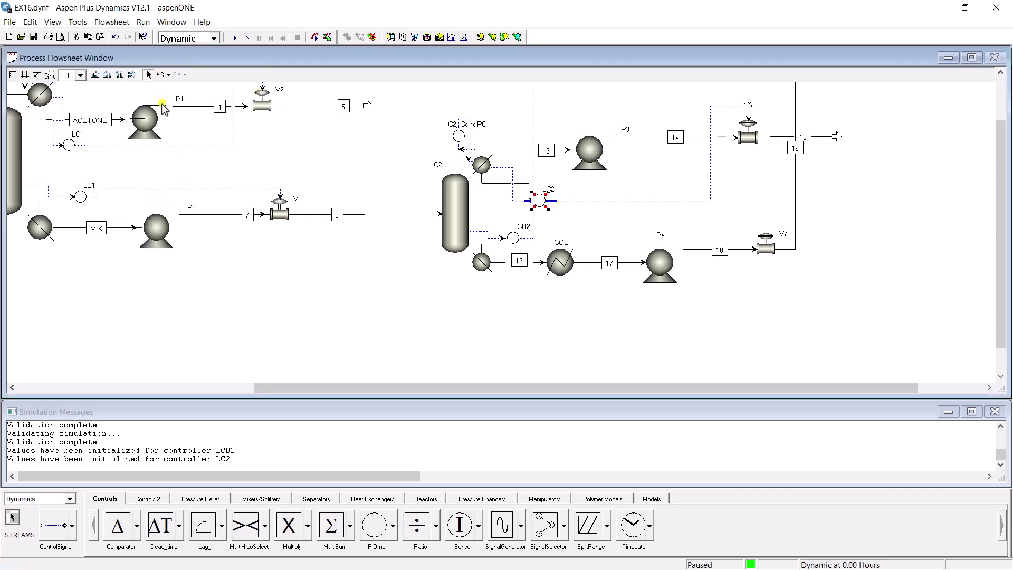
# - Initialize the configuration values of sump level controller LB1 and close its configuration form and faceplate
pyautogui.doubleClick(79, 199)
pyautogui.click(147, 127)
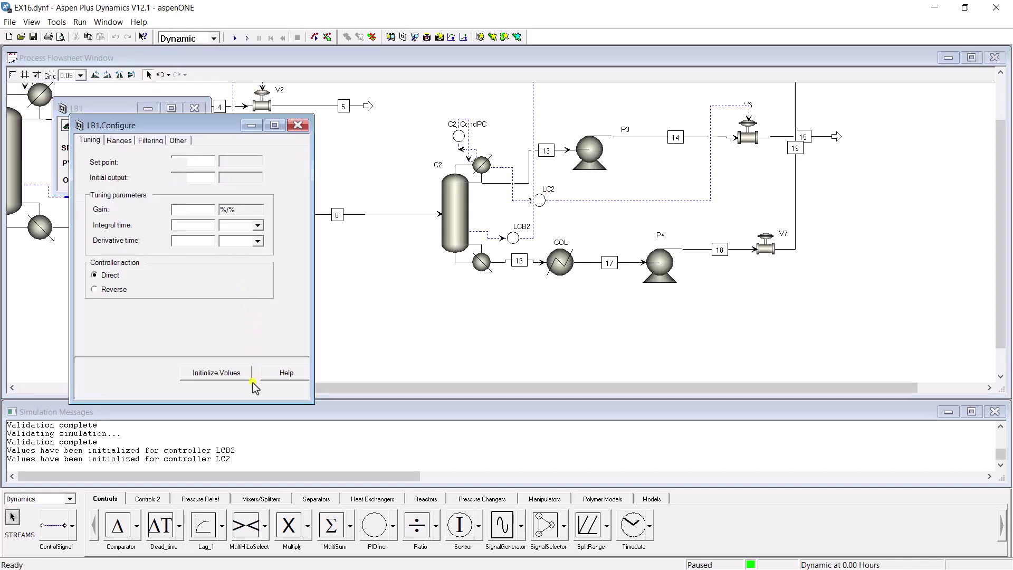
pyautogui.click(248, 373)
pyautogui.click(298, 125)
pyautogui.click(193, 109)
# - Initialize the configuration values of condenser level controller LC1 and close its configuration form and faceplate
pyautogui.doubleClick(68, 145)
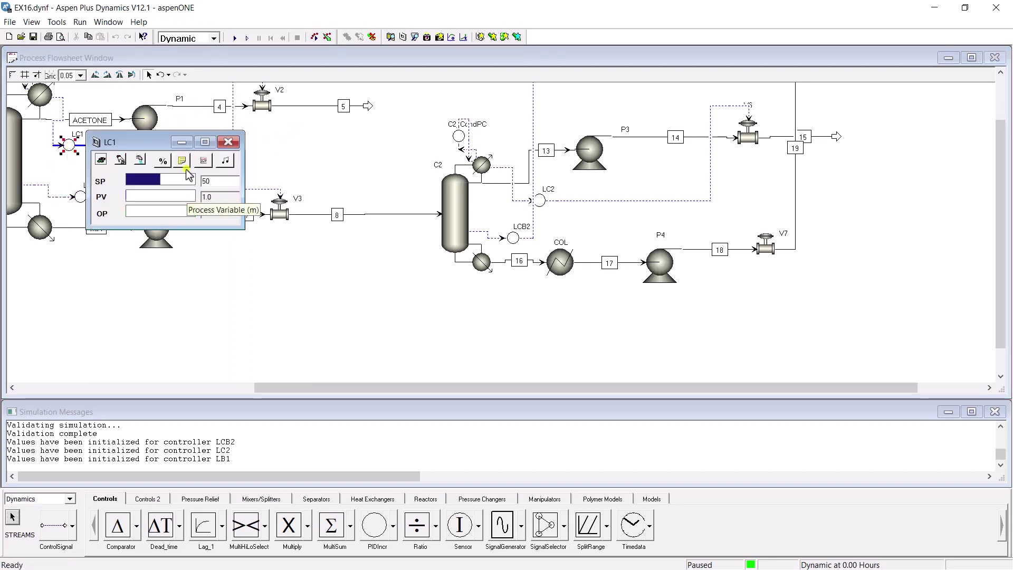
pyautogui.click(184, 161)
pyautogui.click(272, 409)
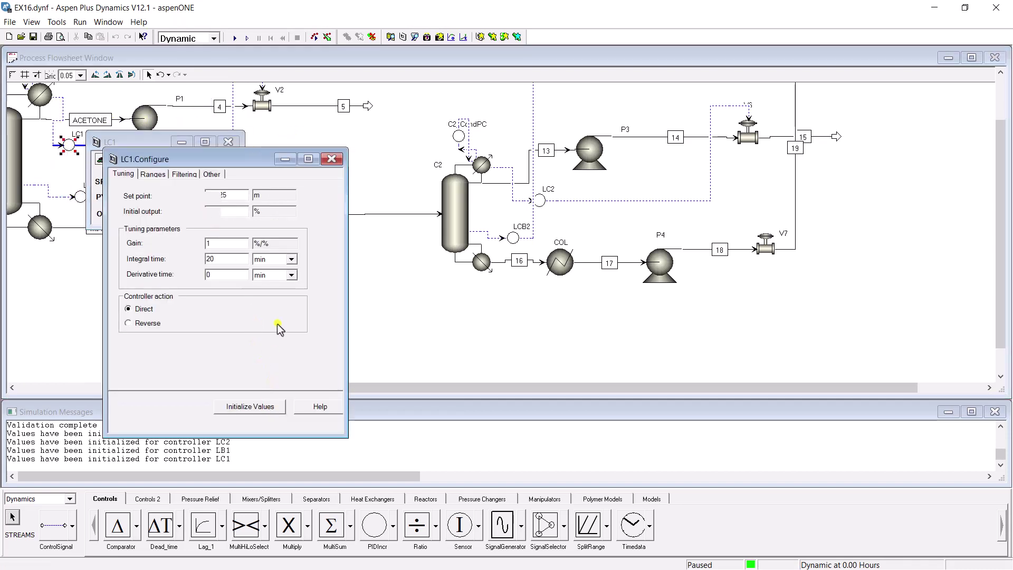
pyautogui.click(331, 159)
pyautogui.click(228, 141)
# - Place a PIDIncr controller below the FEED stream, between the feed inlet and valve V1
pyautogui.moveTo(305, 387); pyautogui.dragTo(86, 369)
pyautogui.scroll(5, 996, 95)
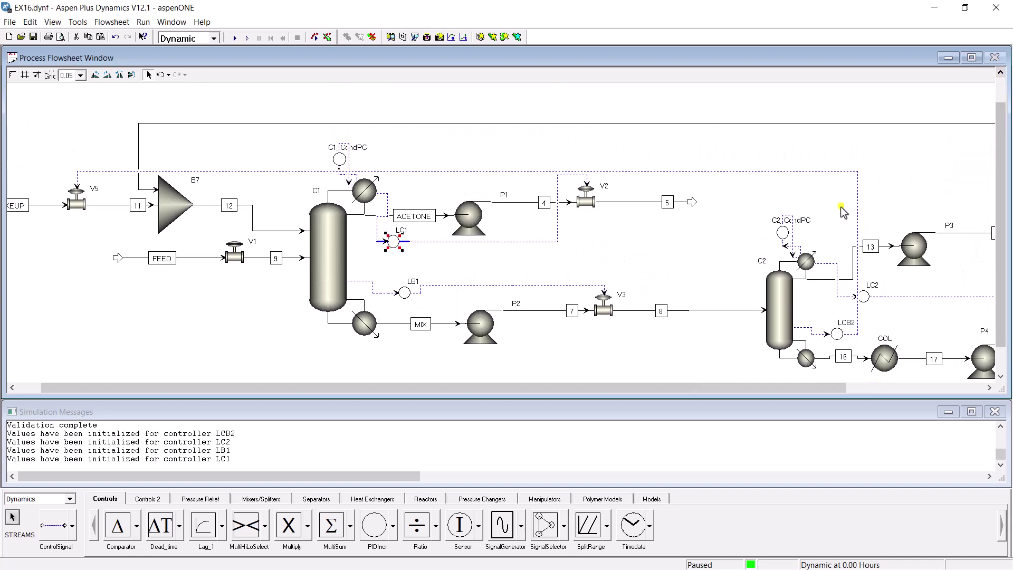
pyautogui.click(374, 527)
pyautogui.click(171, 294)
# - Add a control signal from the FEED stream's total mole flow, F, to the process variable B5.PV of the controller beneath it
pyautogui.click(53, 527)
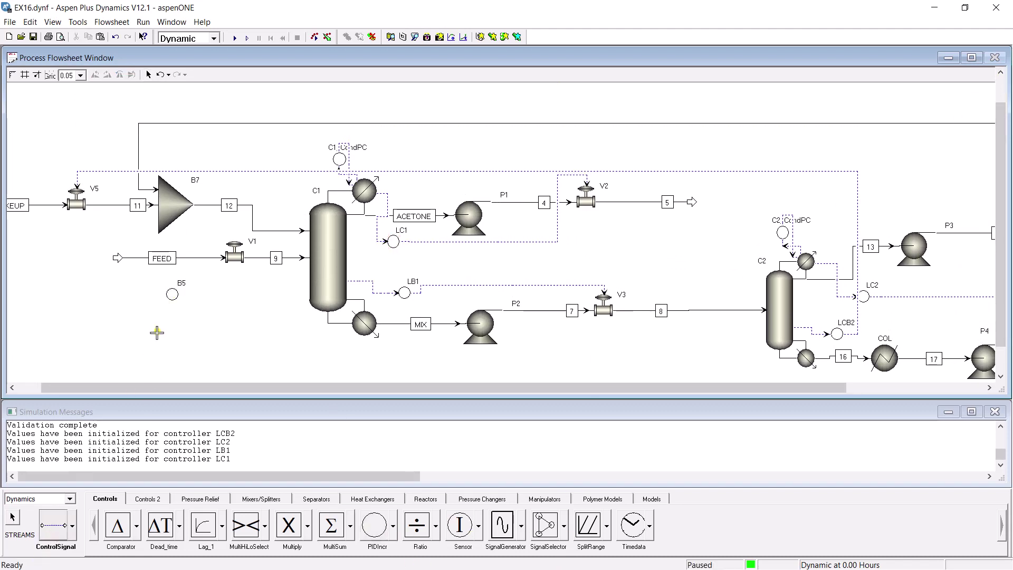
pyautogui.click(162, 268)
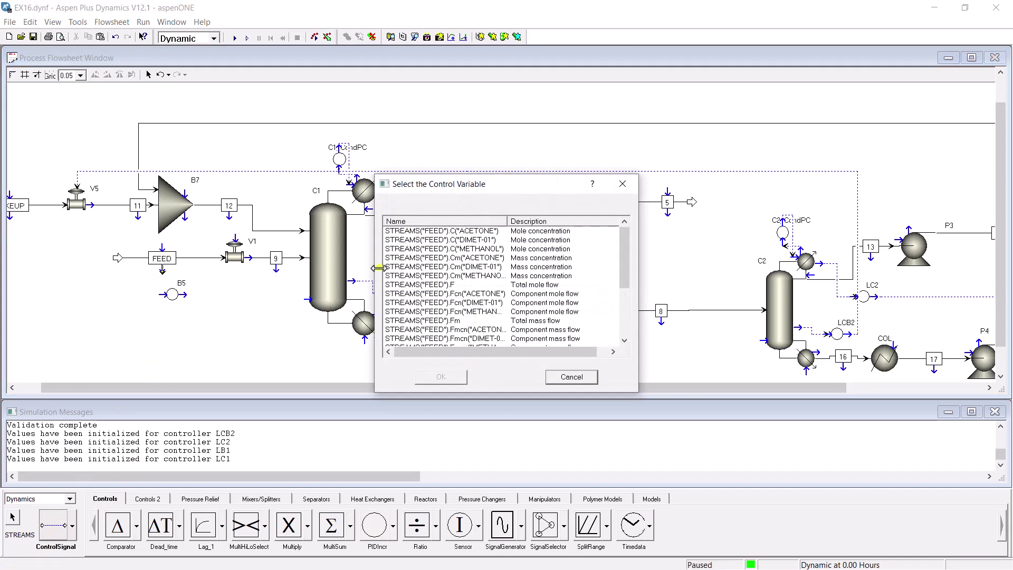
pyautogui.click(447, 285)
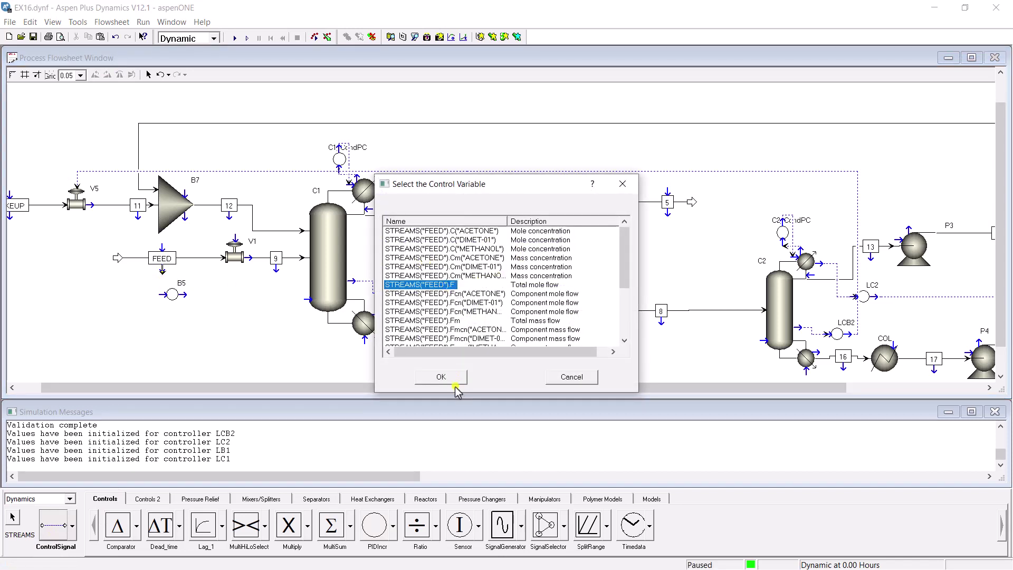
pyautogui.click(441, 376)
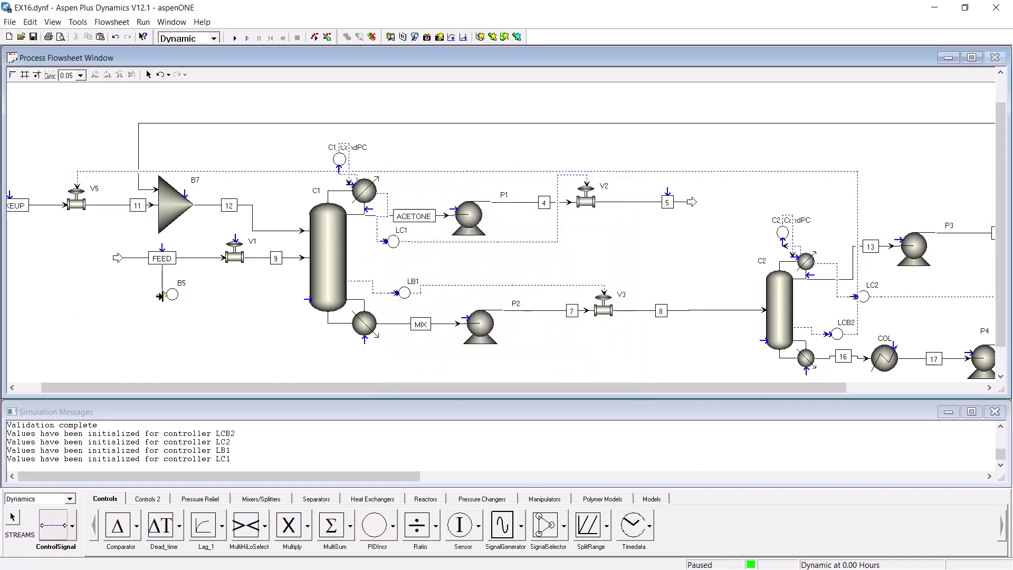
pyautogui.click(160, 296)
pyautogui.click(396, 231)
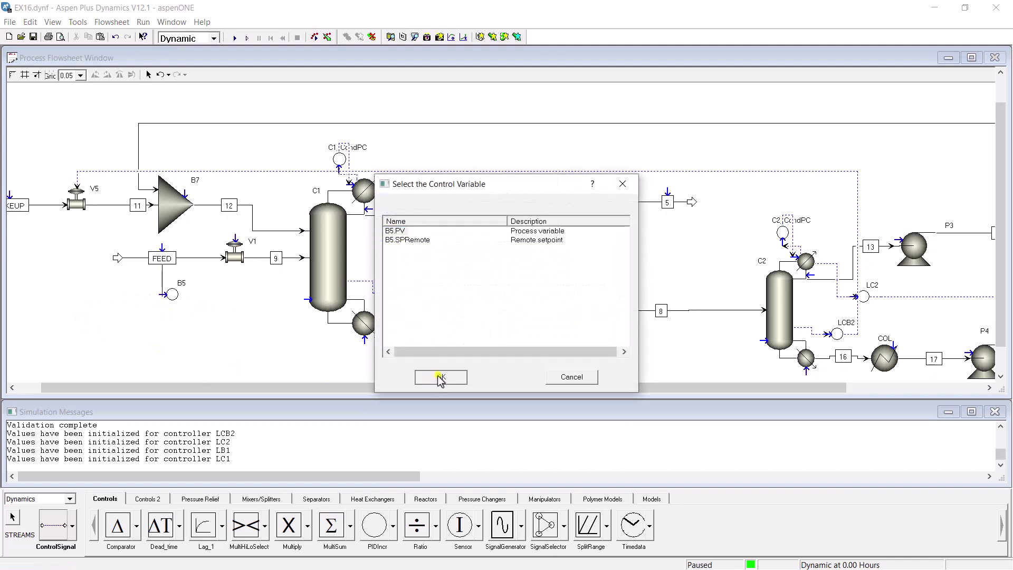
pyautogui.click(441, 377)
# - Connect controller output B5.OP to valve V1 with a control signal and shift the signal line's vertical run closer to the valve
pyautogui.click(186, 295)
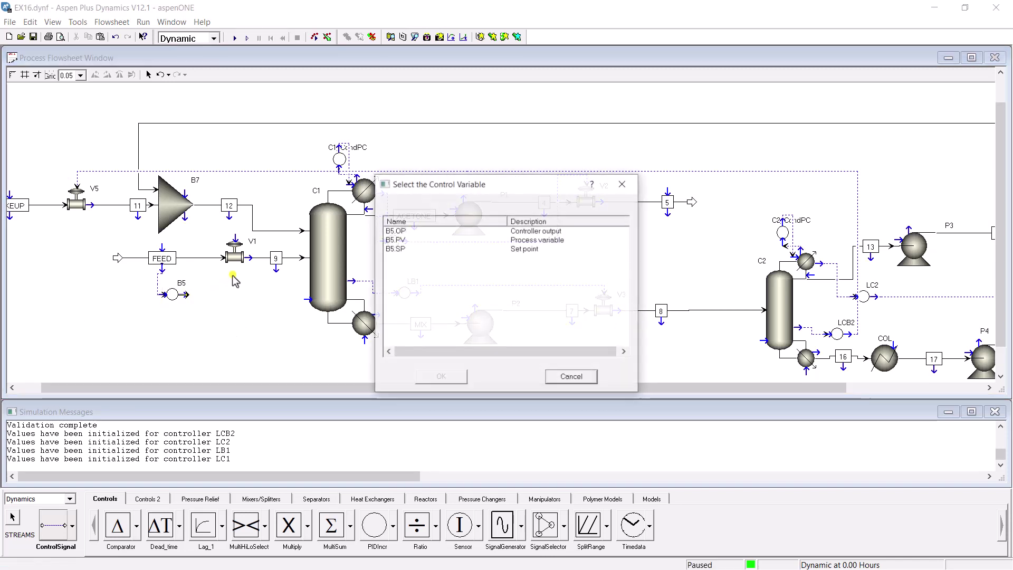
pyautogui.click(396, 231)
pyautogui.click(441, 376)
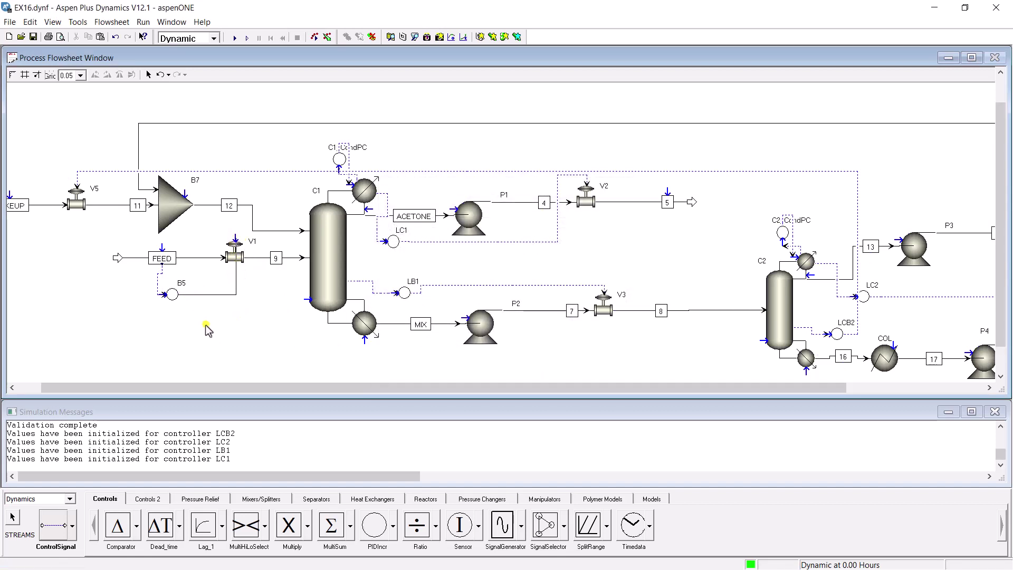
pyautogui.click(21, 511)
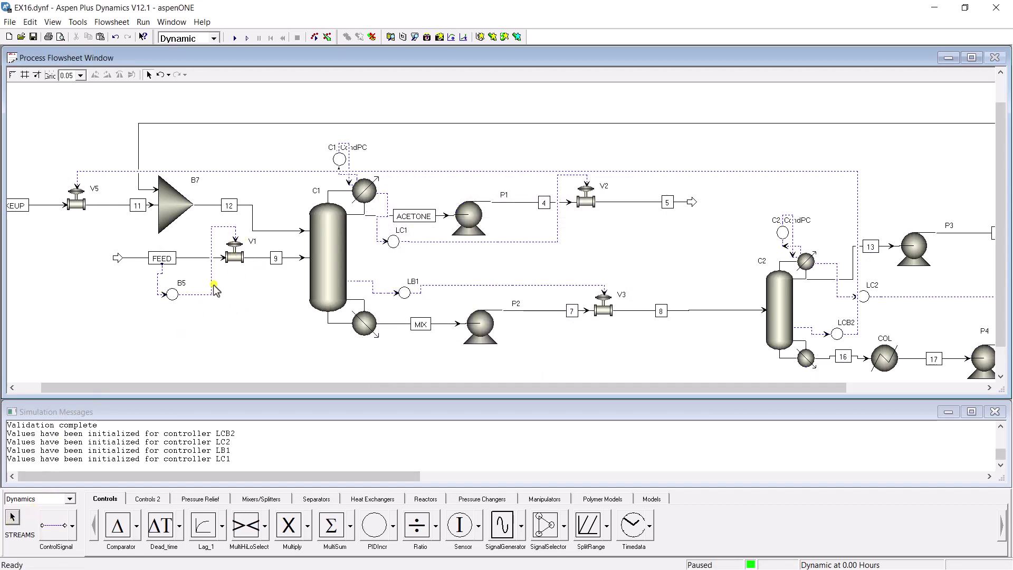
pyautogui.moveTo(212, 283); pyautogui.dragTo(218, 287)
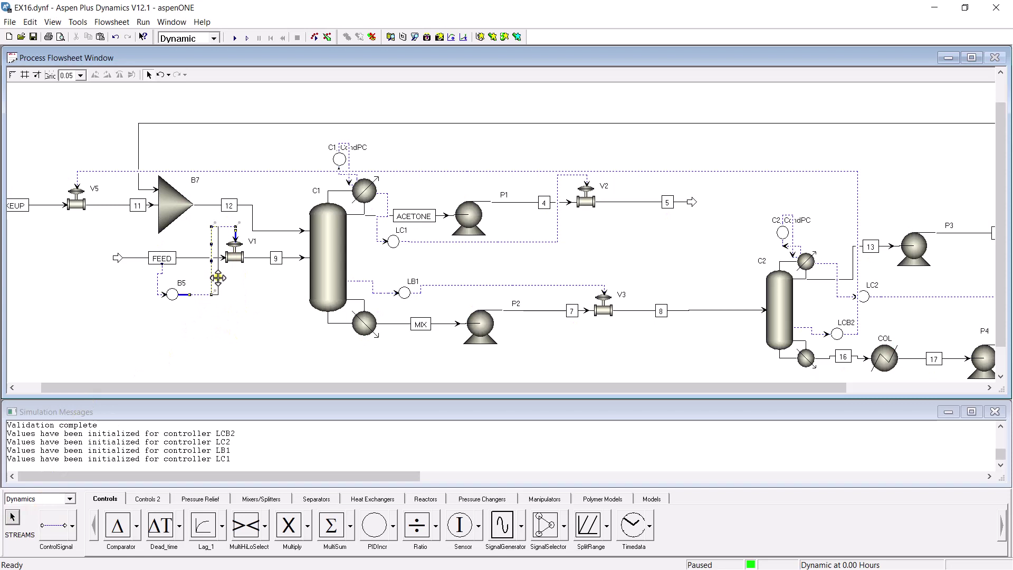
# - Set feed flow controller B5 to Reverse action, initialize its values, and close its configuration form and faceplate
pyautogui.doubleClick(173, 296)
pyautogui.click(216, 196)
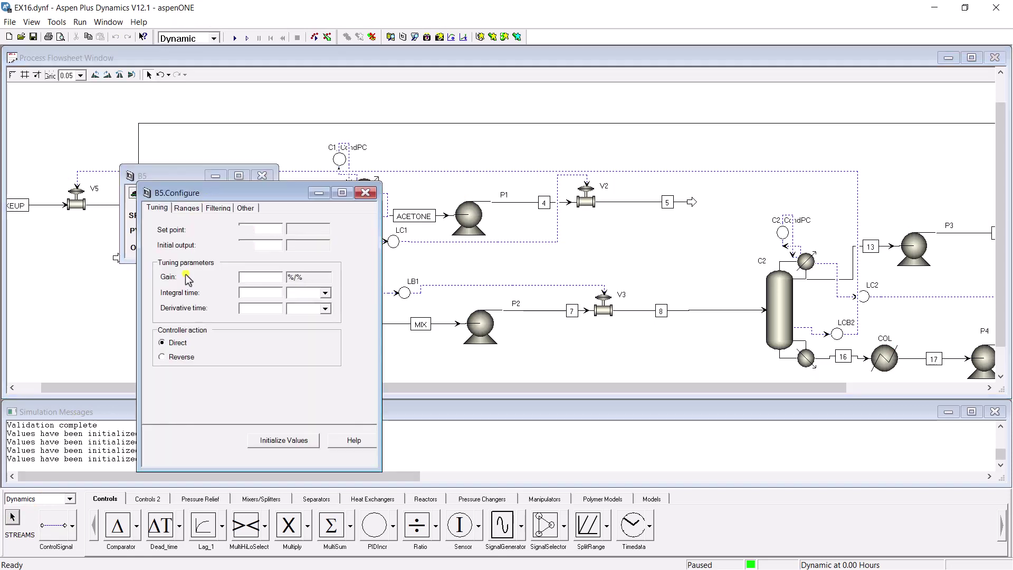
pyautogui.click(162, 357)
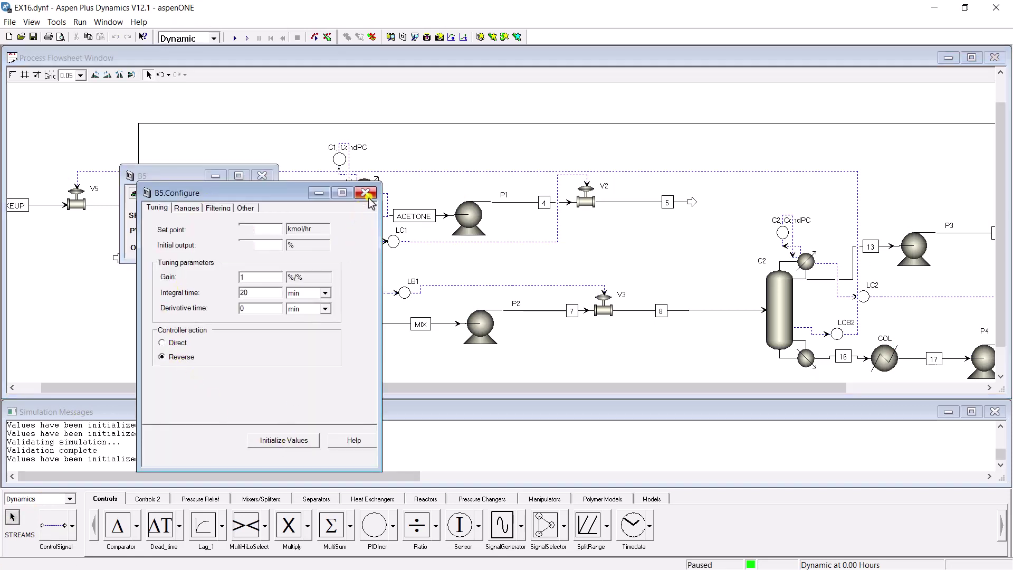
pyautogui.click(365, 194)
pyautogui.click(262, 176)
# - Place a PIDIncr controller beyond valve V7, below the outlet of stream 15
pyautogui.click(374, 525)
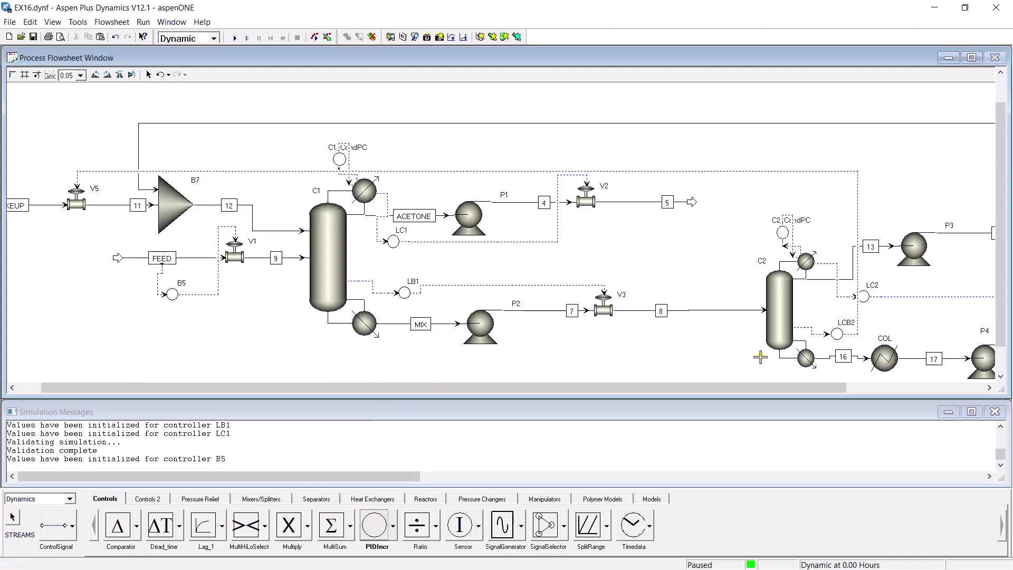
pyautogui.moveTo(803, 388); pyautogui.dragTo(939, 395)
pyautogui.moveTo(1003, 341); pyautogui.dragTo(1003, 341)
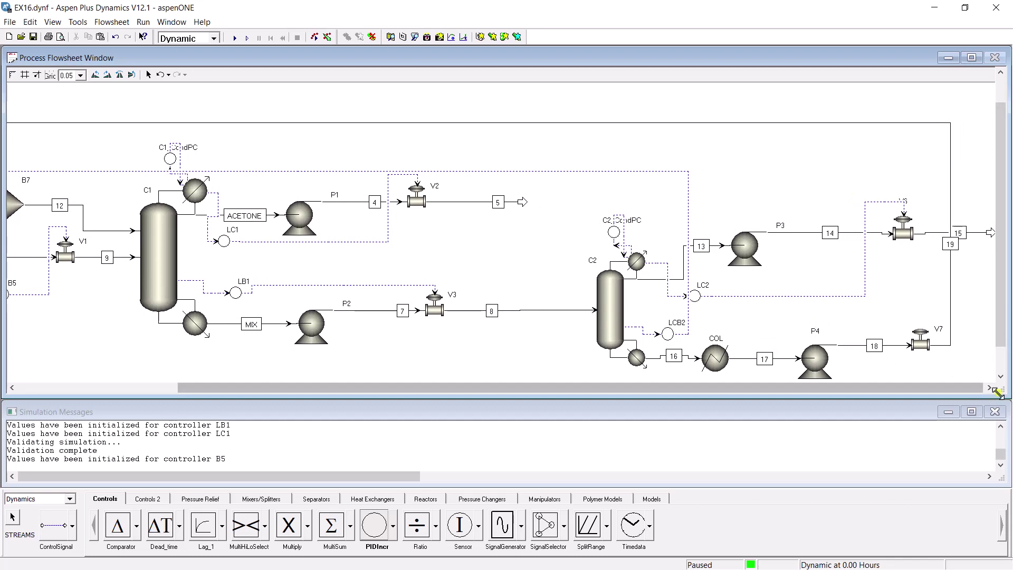
pyautogui.hscroll(5, 987, 387)
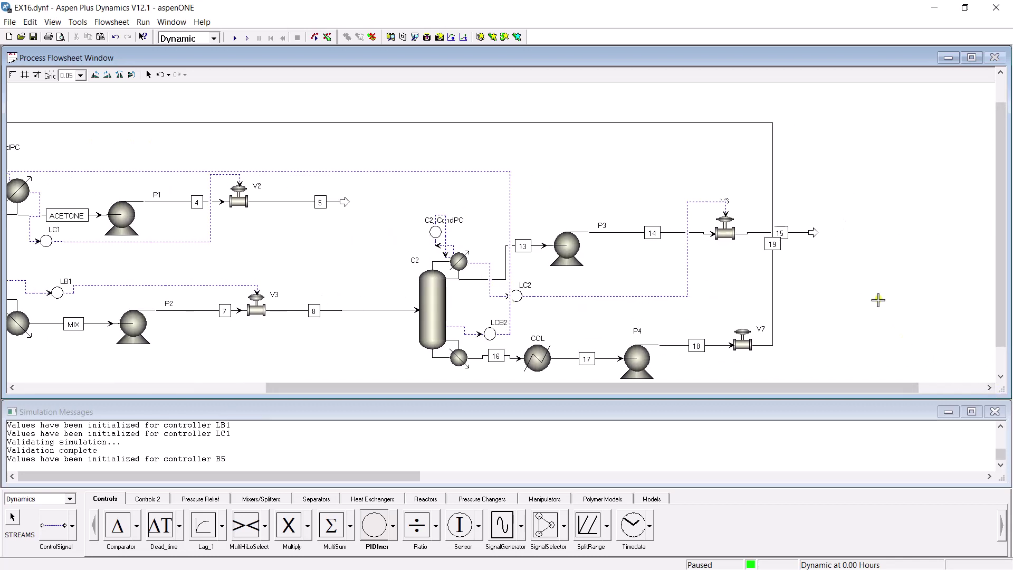
# - Move the label of stream 19 onto the upper horizontal run of the recycle line, above pump P3
pyautogui.click(58, 525)
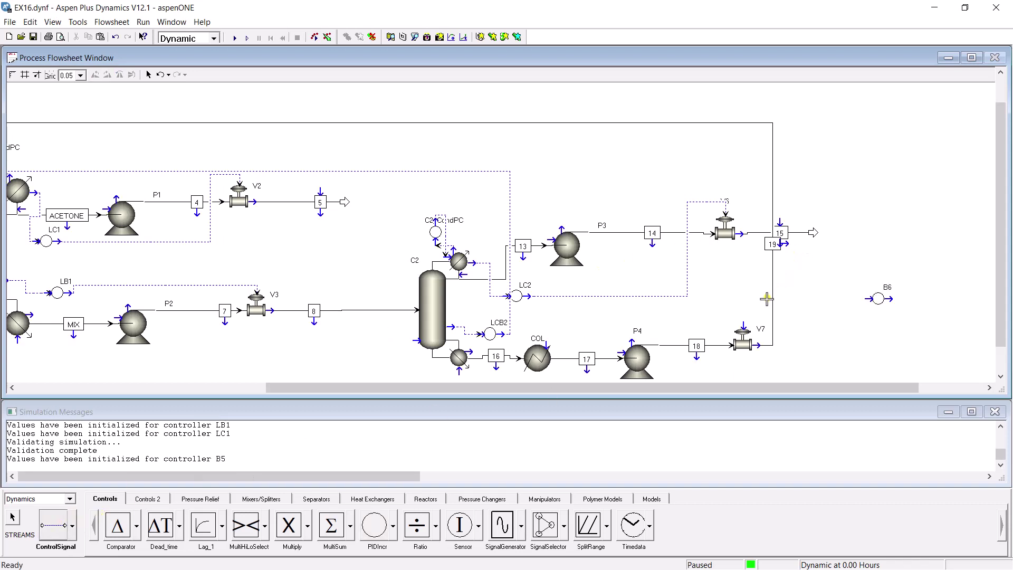
pyautogui.click(12, 517)
pyautogui.moveTo(773, 252); pyautogui.dragTo(602, 131)
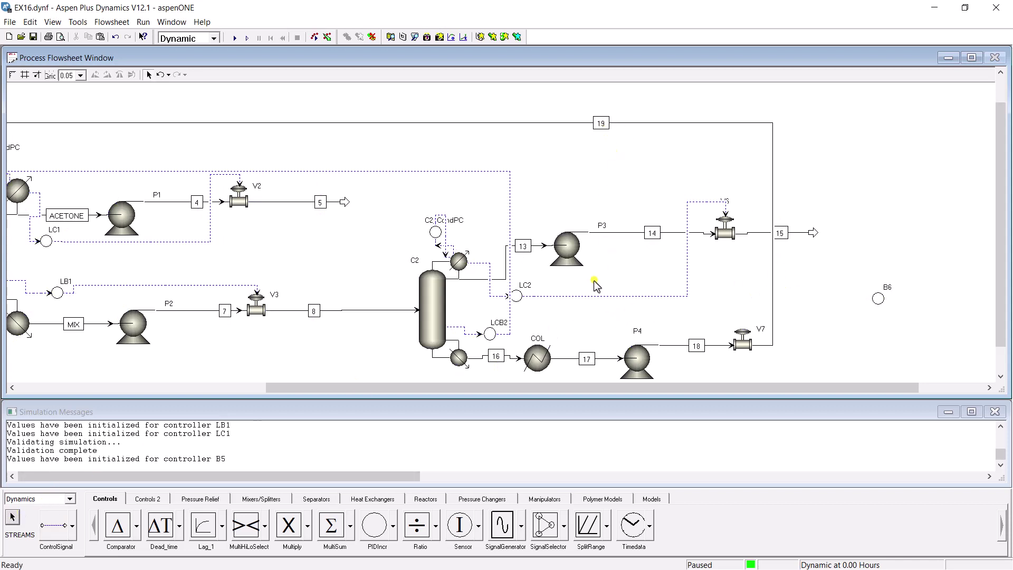
# - Add a control signal from stream 19's total mole flow, F, to the process variable B6.PV
pyautogui.click(58, 525)
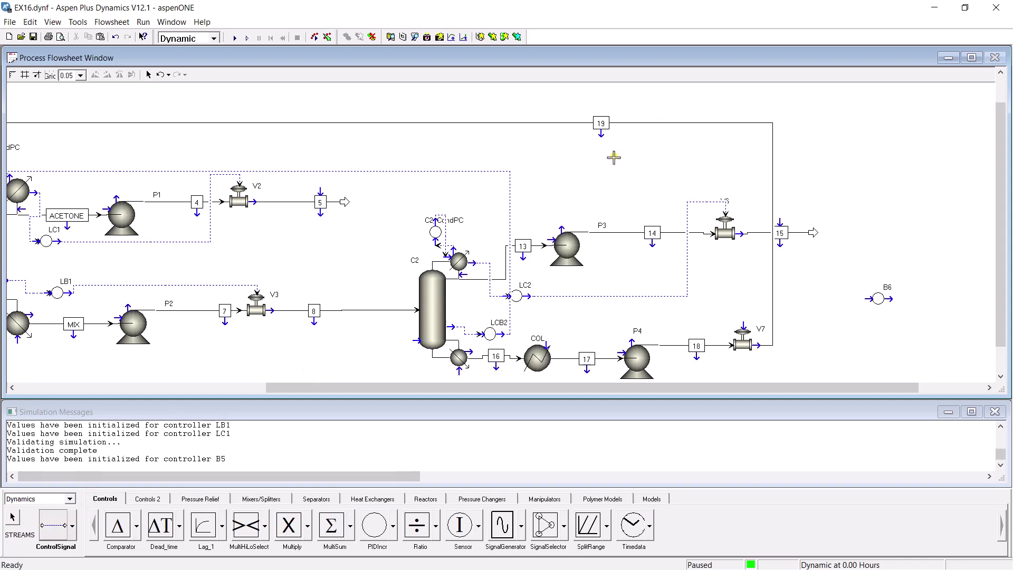
pyautogui.click(600, 135)
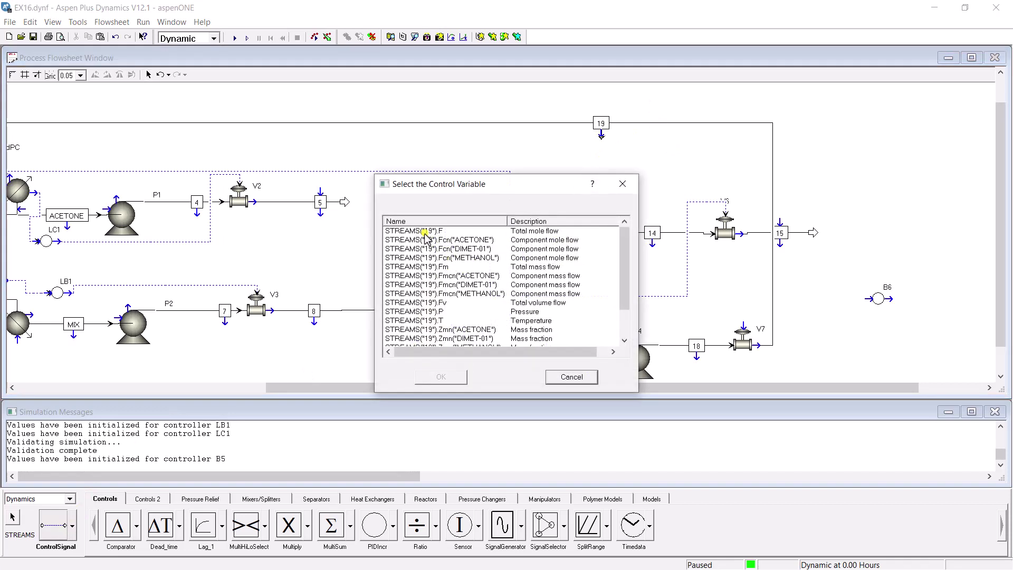
pyautogui.click(458, 233)
pyautogui.click(457, 377)
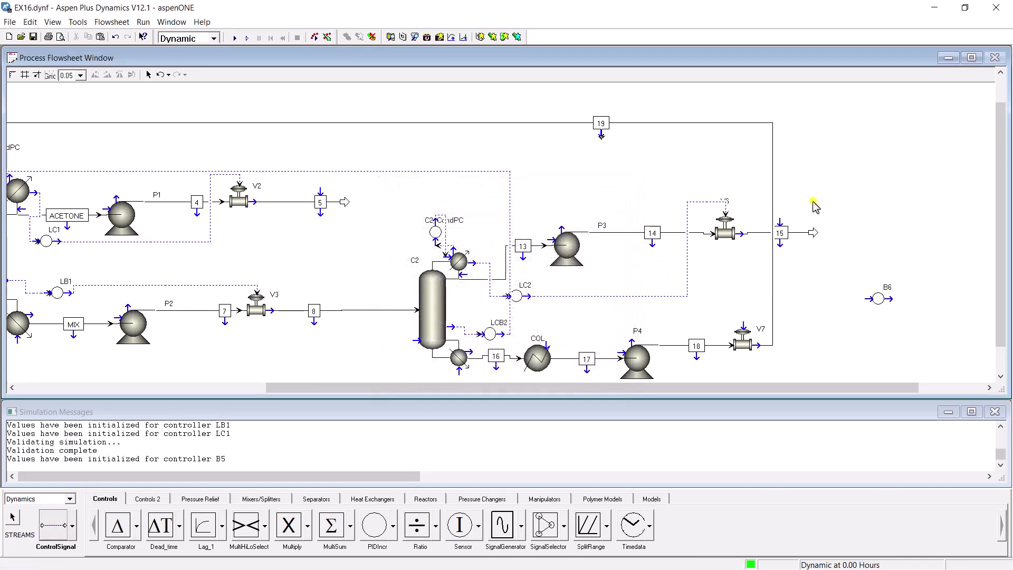
pyautogui.click(868, 298)
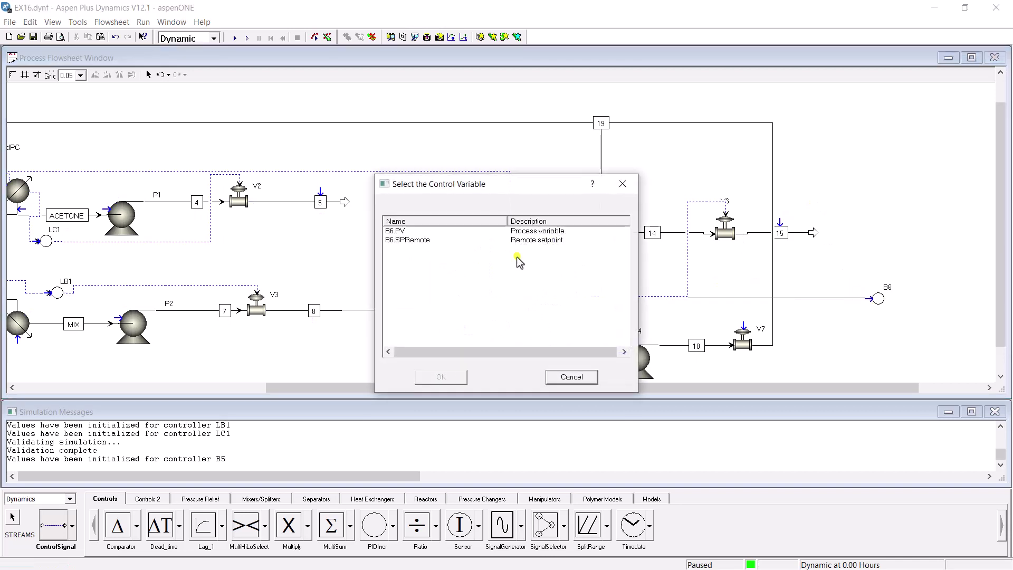
pyautogui.click(394, 231)
pyautogui.click(460, 378)
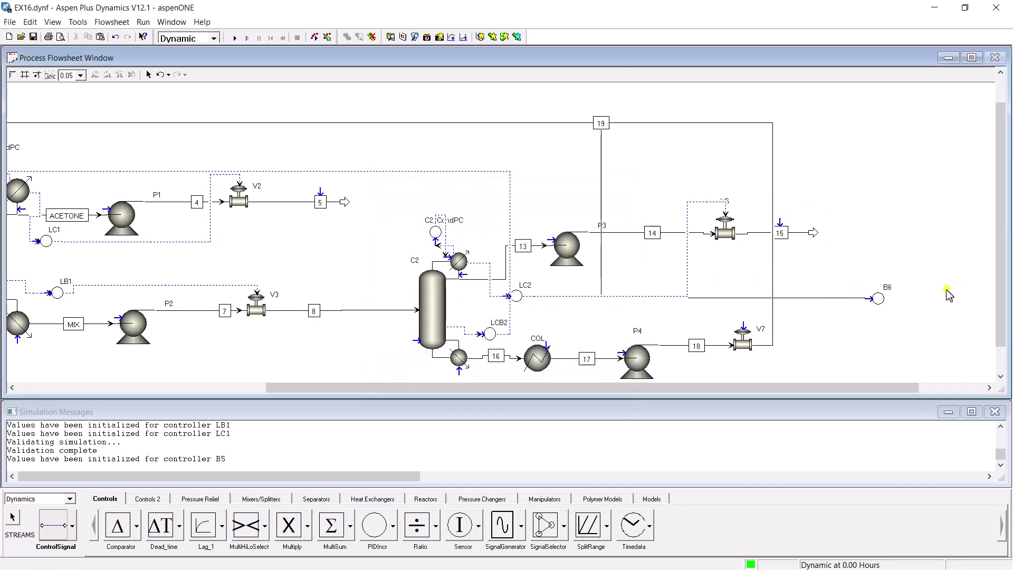
# - Connect controller output B6.OP to valve V7 with a control signal
pyautogui.click(893, 302)
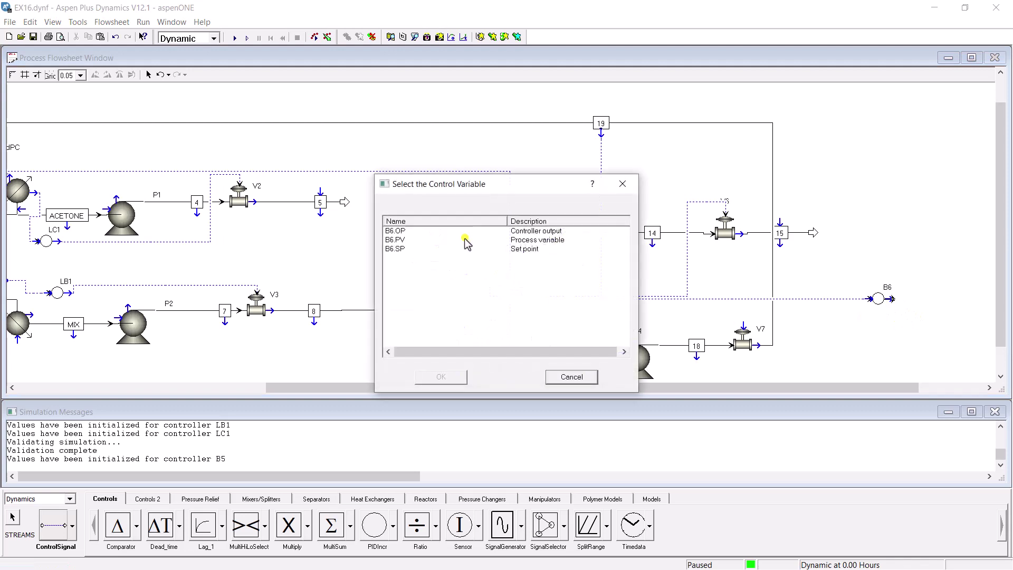
pyautogui.click(395, 231)
pyautogui.click(464, 375)
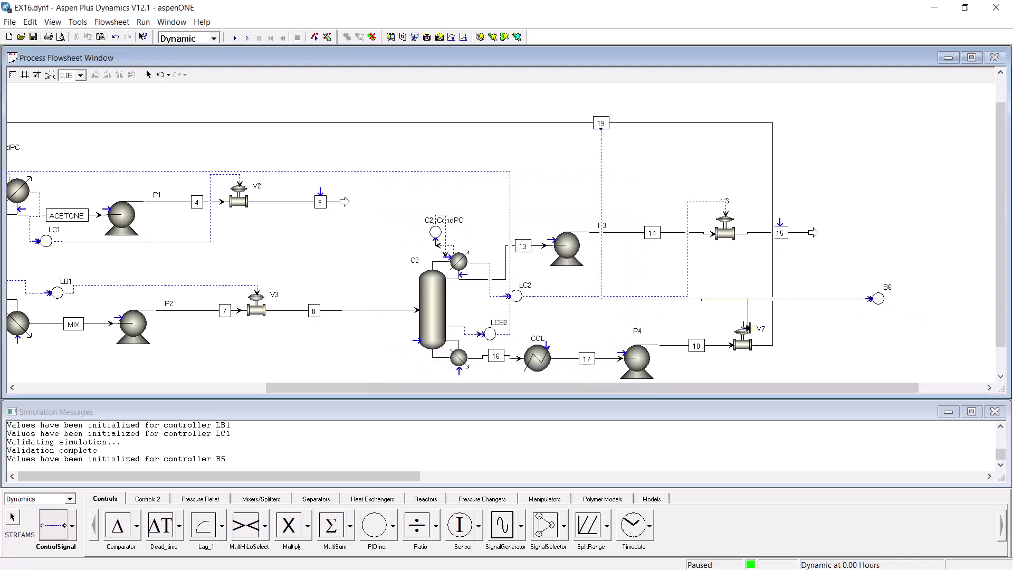
pyautogui.click(742, 324)
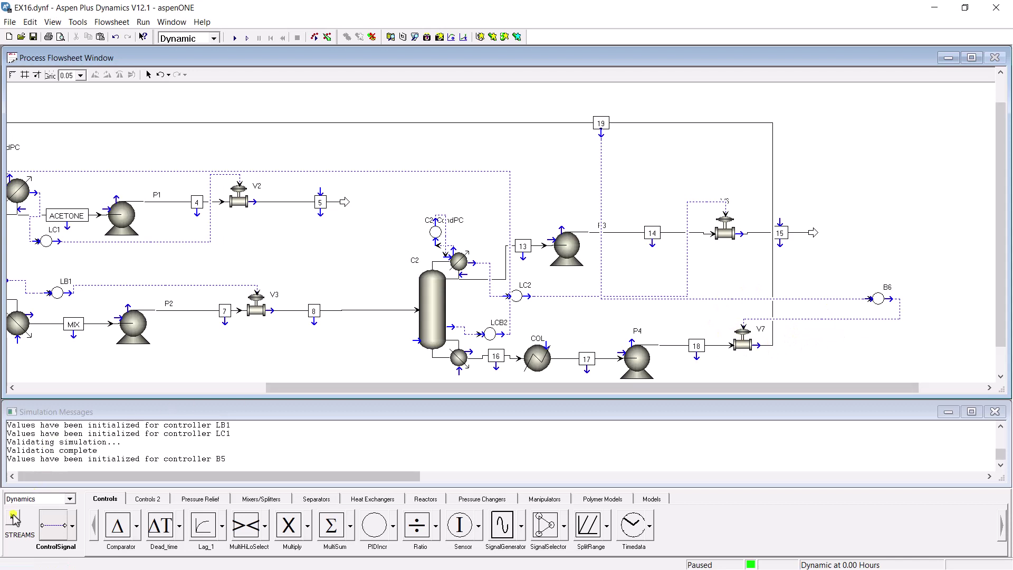
# - Reroute the signal line from stream 19 to B6 so it runs above valve V7 and down beside the controller
pyautogui.click(11, 519)
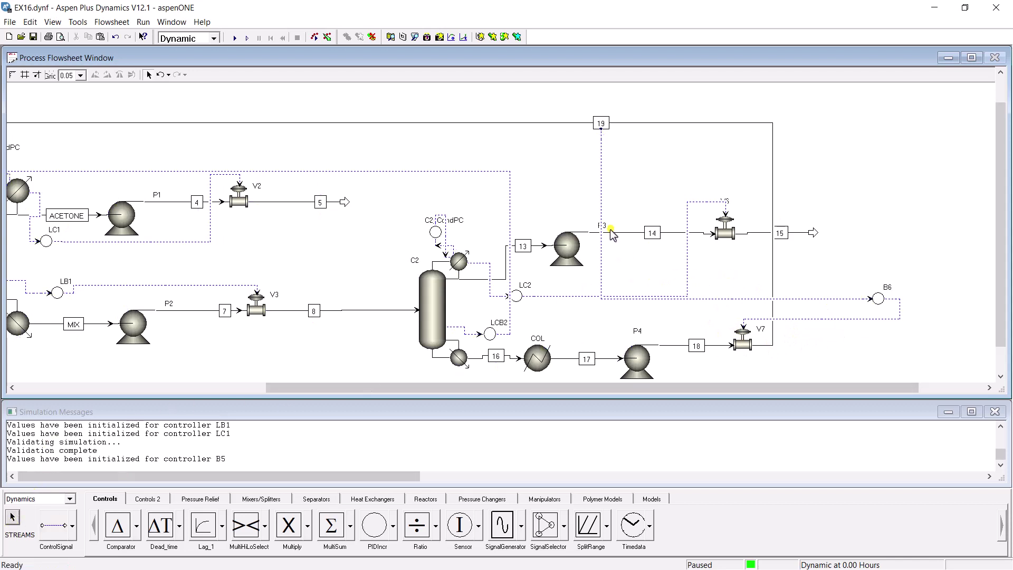
pyautogui.moveTo(602, 201); pyautogui.dragTo(860, 176)
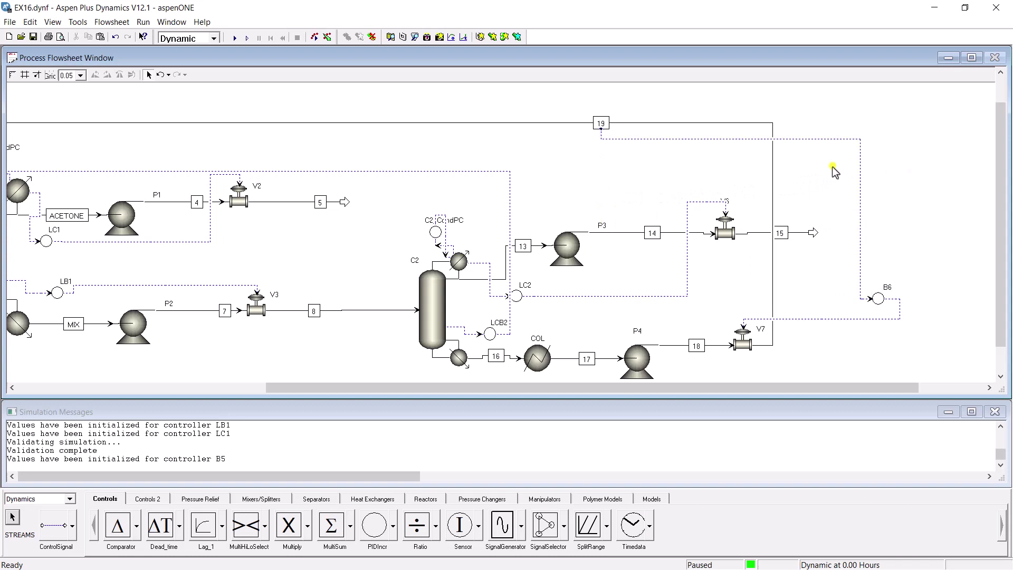
pyautogui.moveTo(737, 144); pyautogui.dragTo(736, 175)
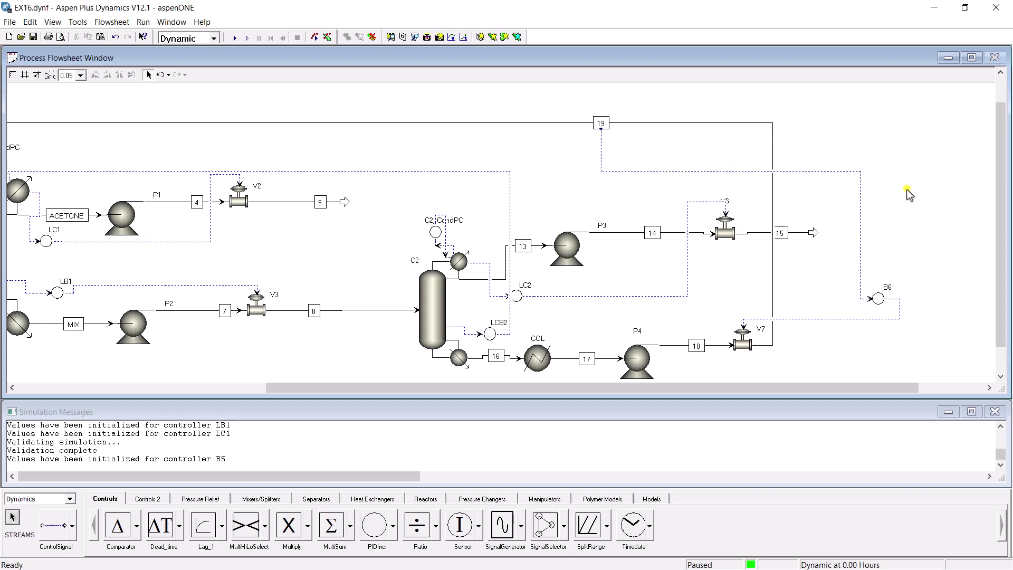
# - Rename controller block B6 as SOLVENT and nudge its output signal line to valve V7 slightly upward
pyautogui.rightClick(891, 292)
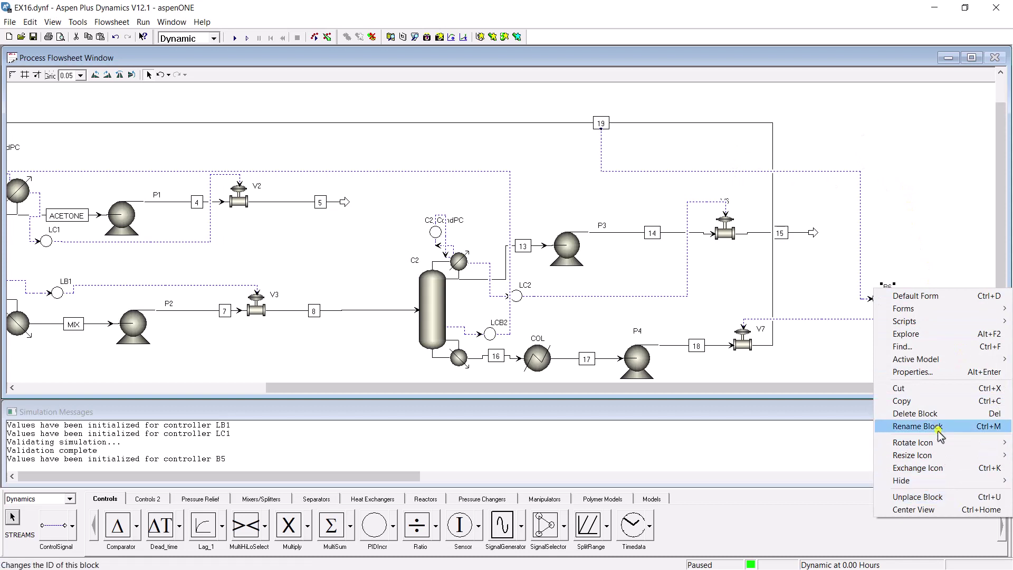
pyautogui.click(892, 423)
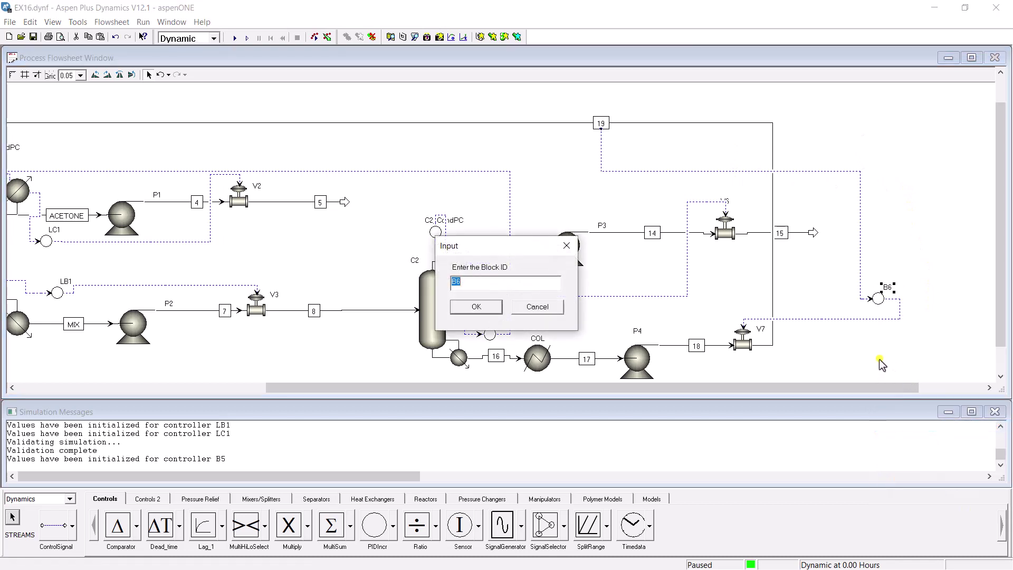
pyautogui.write('SOLVENT')
pyautogui.click(494, 308)
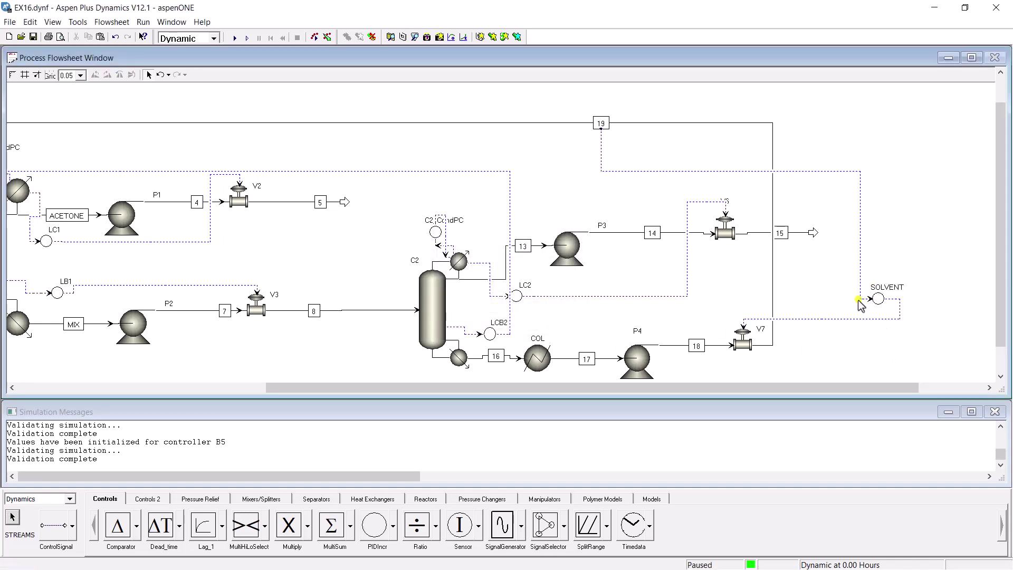
pyautogui.moveTo(813, 323); pyautogui.dragTo(813, 319)
pyautogui.click(817, 331)
# - Set the SOLVENT controller to Reverse action, initialize its values, and close its configuration form and faceplate
pyautogui.doubleClick(879, 299)
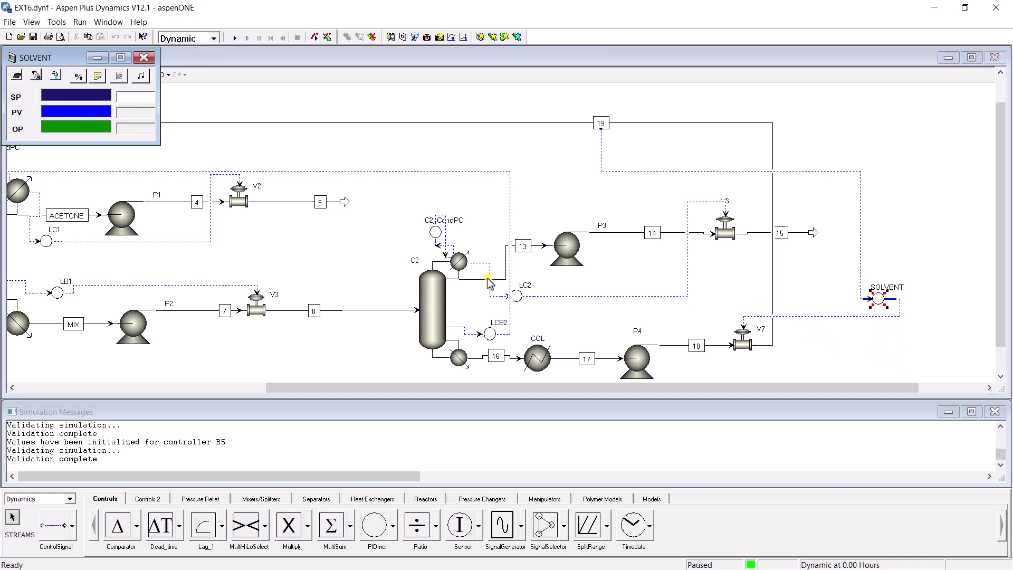
pyautogui.click(101, 77)
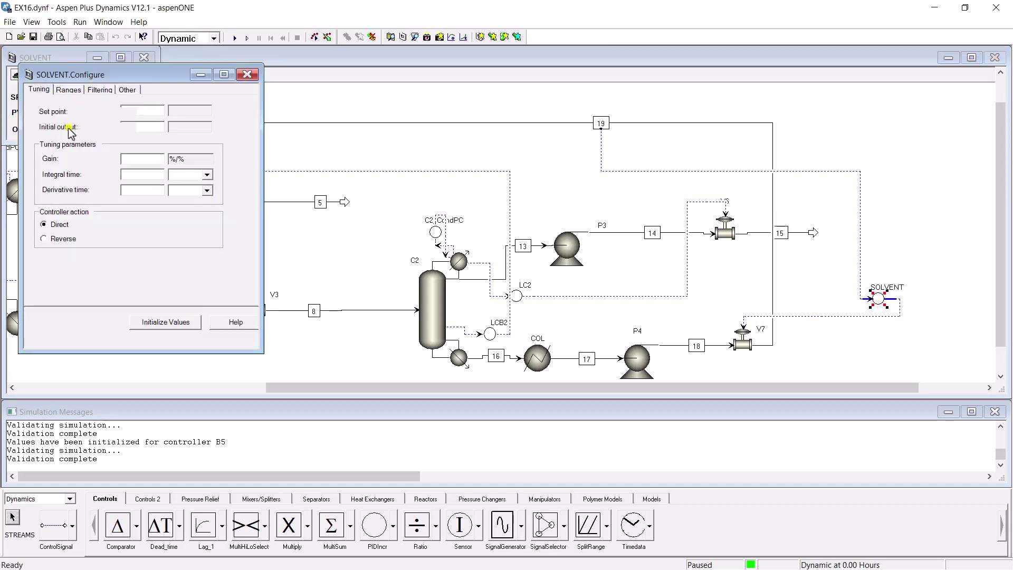
pyautogui.click(166, 323)
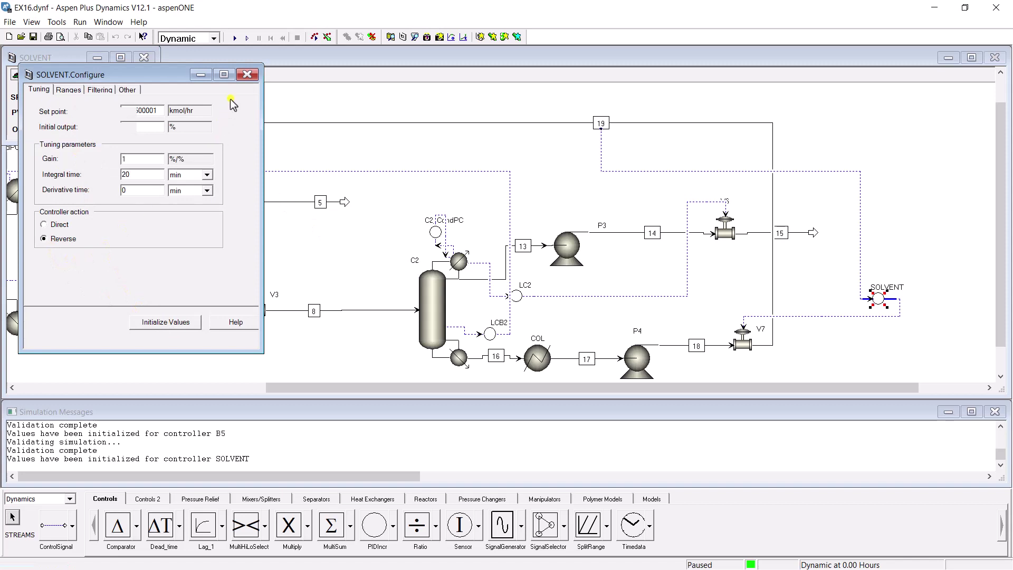
pyautogui.click(246, 74)
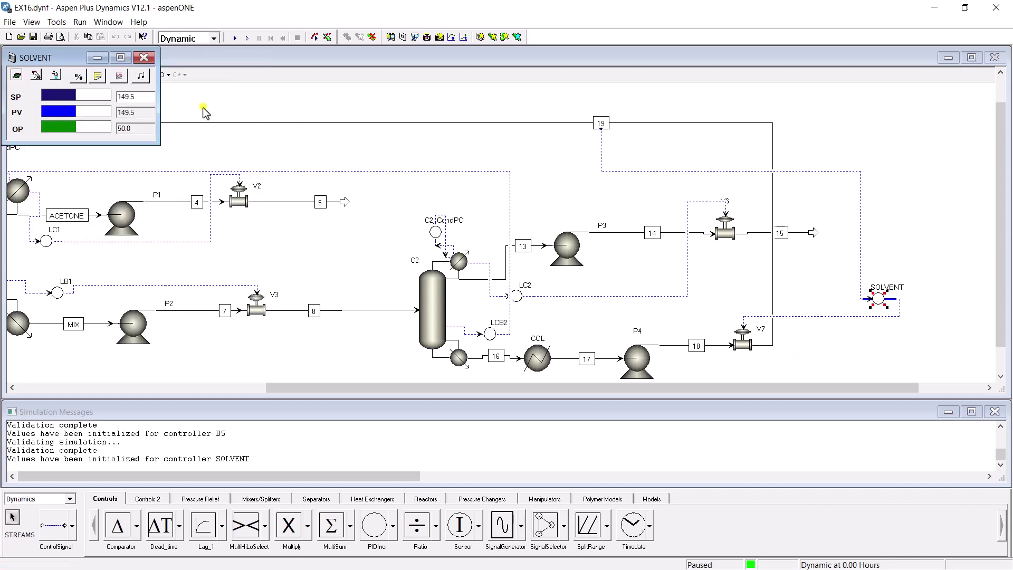
pyautogui.click(144, 57)
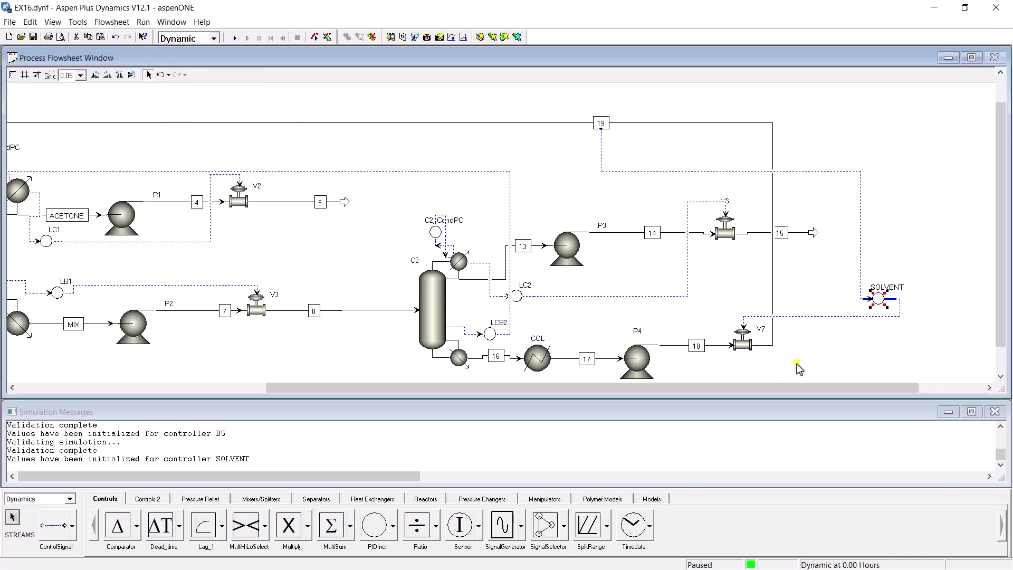
# - Review the faceplate of column C2's sump level controller LCB2 and close it
pyautogui.moveTo(803, 388); pyautogui.dragTo(645, 381)
pyautogui.doubleClick(742, 333)
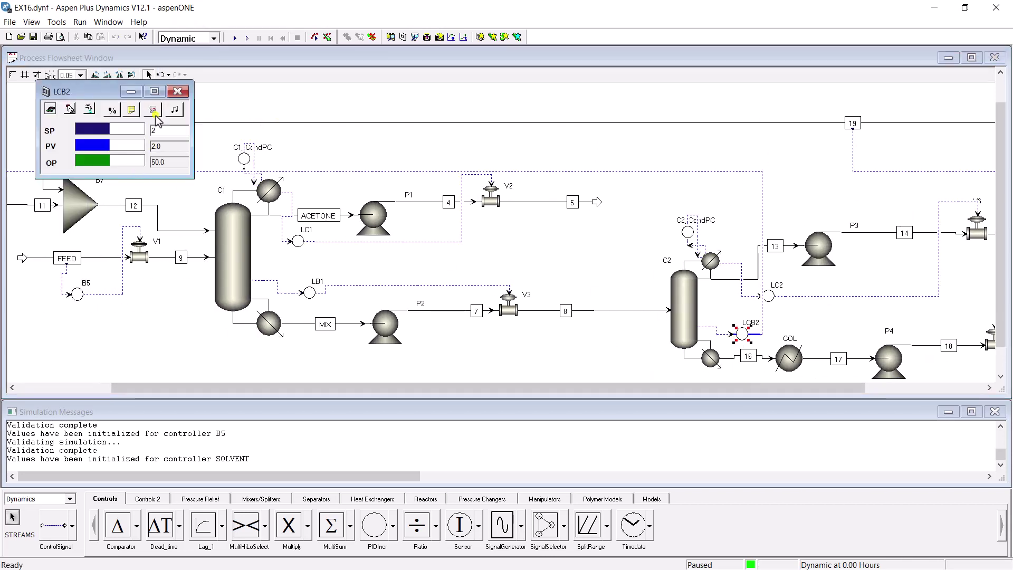
pyautogui.click(154, 110)
pyautogui.click(269, 109)
pyautogui.click(177, 92)
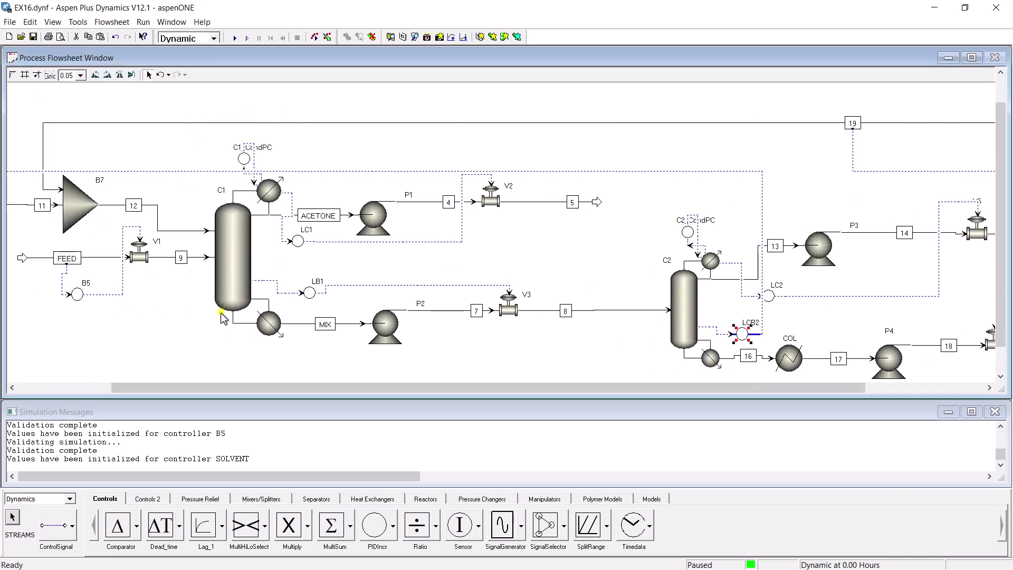
# - Reinitialize the values of feed flow controller B5 and close its configuration form and faceplate
pyautogui.doubleClick(77, 297)
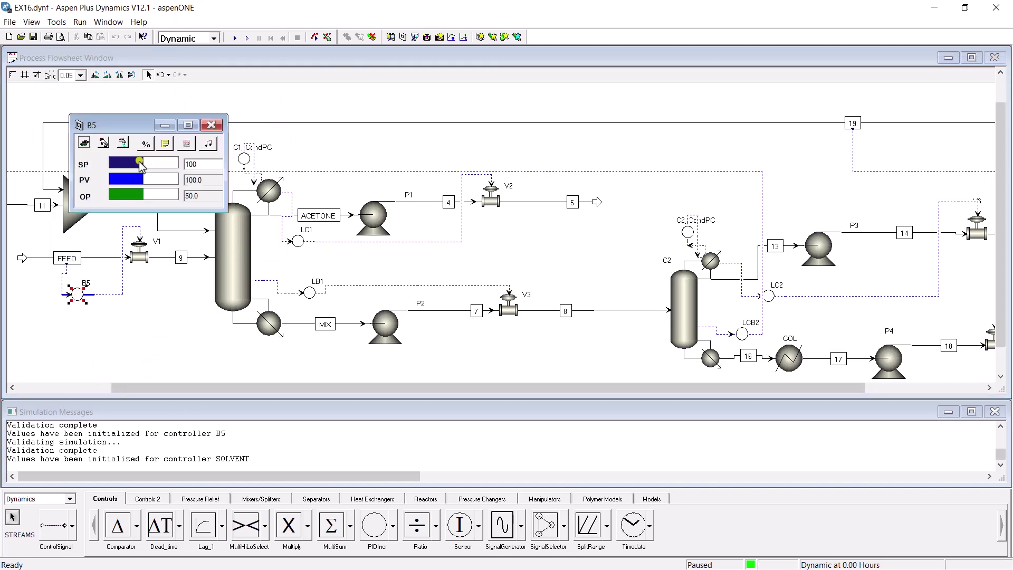
pyautogui.click(165, 148)
pyautogui.click(243, 390)
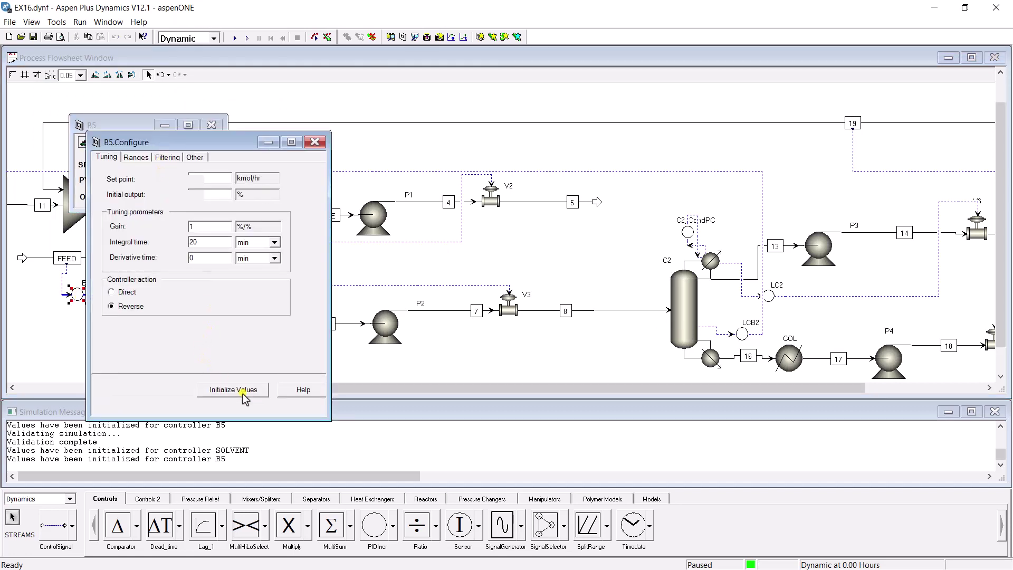
pyautogui.click(314, 142)
pyautogui.click(211, 124)
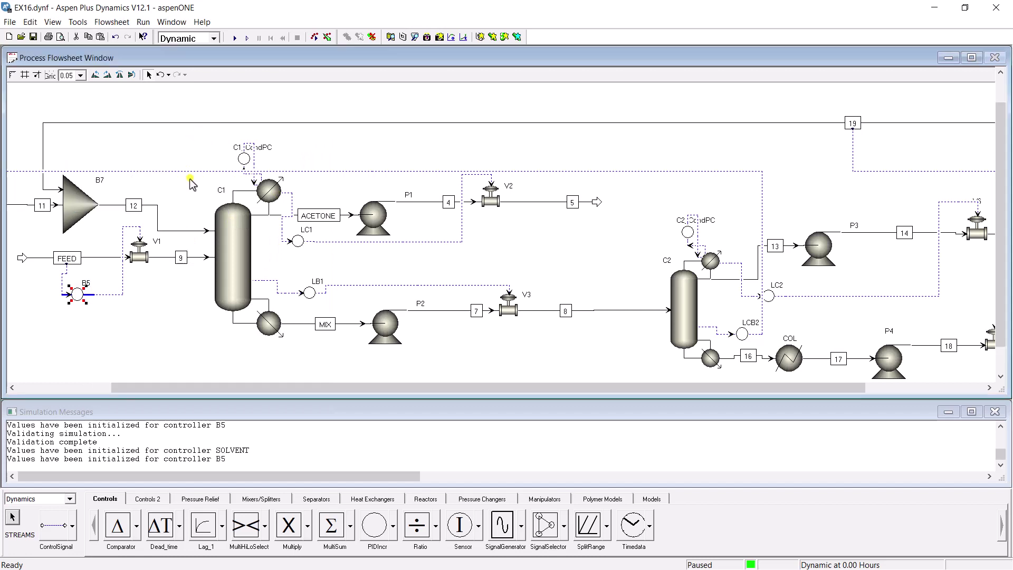
# - Run the dynamic simulation briefly to check the controllers, pause it, and rewind to the initial state
pyautogui.click(225, 39)
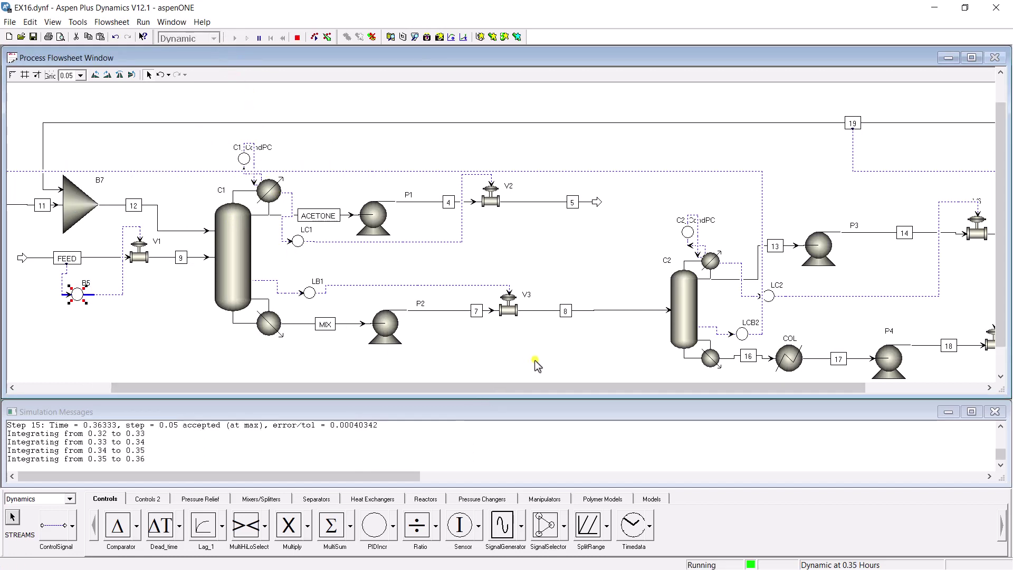
pyautogui.moveTo(860, 389); pyautogui.dragTo(816, 389)
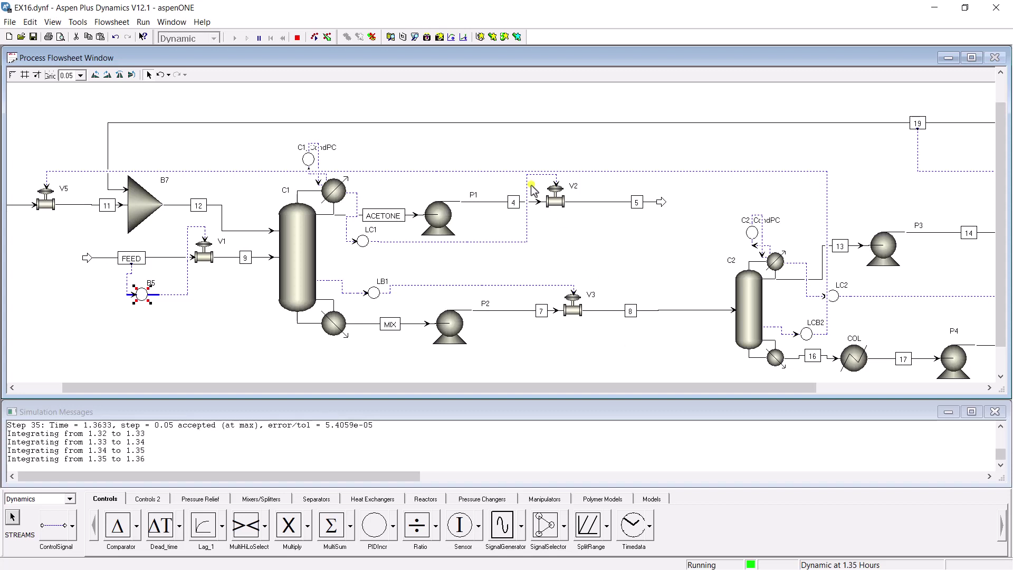
pyautogui.click(259, 38)
pyautogui.click(270, 38)
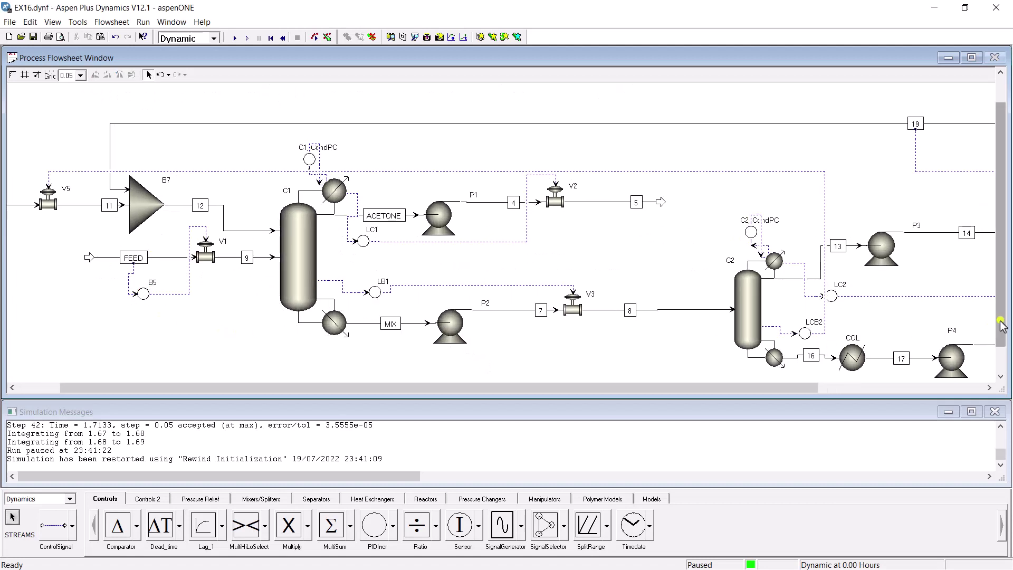
# - Place a PIDIncr controller block in the free area below valve V1, beside the base of column C1
pyautogui.moveTo(1001, 221); pyautogui.dragTo(1001, 248)
pyautogui.click(369, 536)
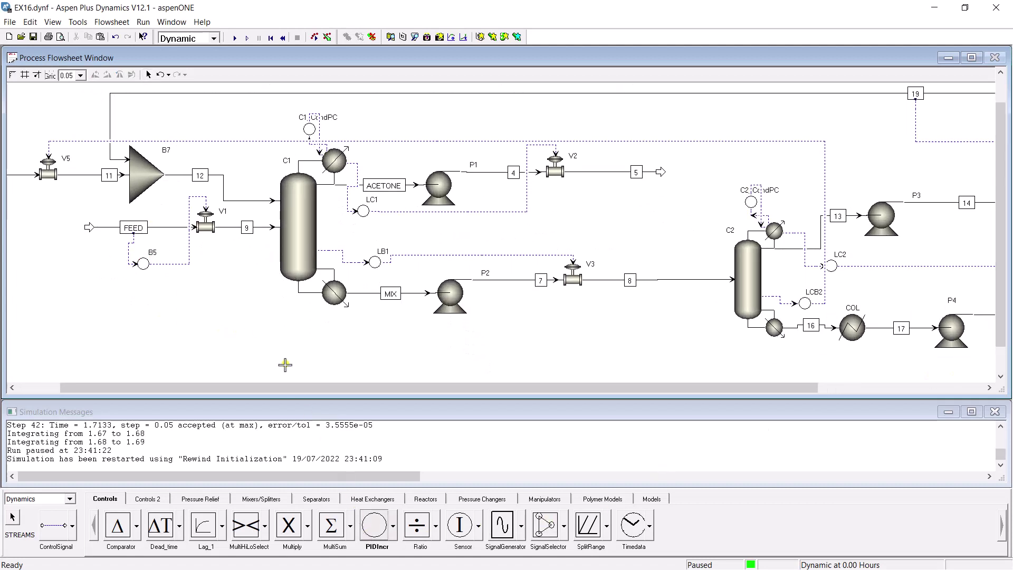
pyautogui.click(210, 313)
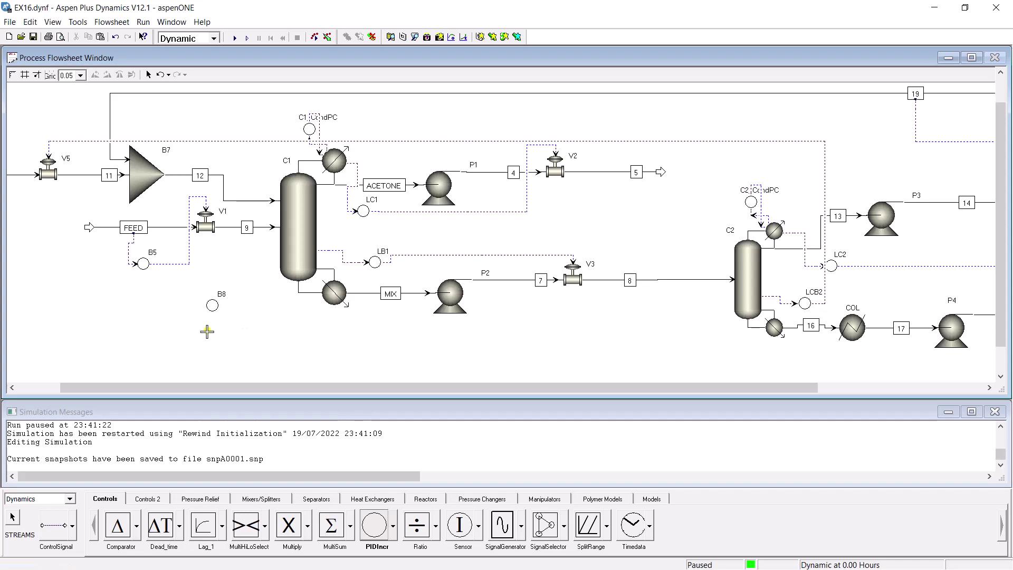
pyautogui.scroll(4, 207, 331)
pyautogui.moveTo(185, 392); pyautogui.dragTo(85, 393)
pyautogui.click(290, 338)
pyautogui.moveTo(291, 319); pyautogui.dragTo(299, 305)
# - Rename the new controller block B8 as TC1
pyautogui.rightClick(312, 291)
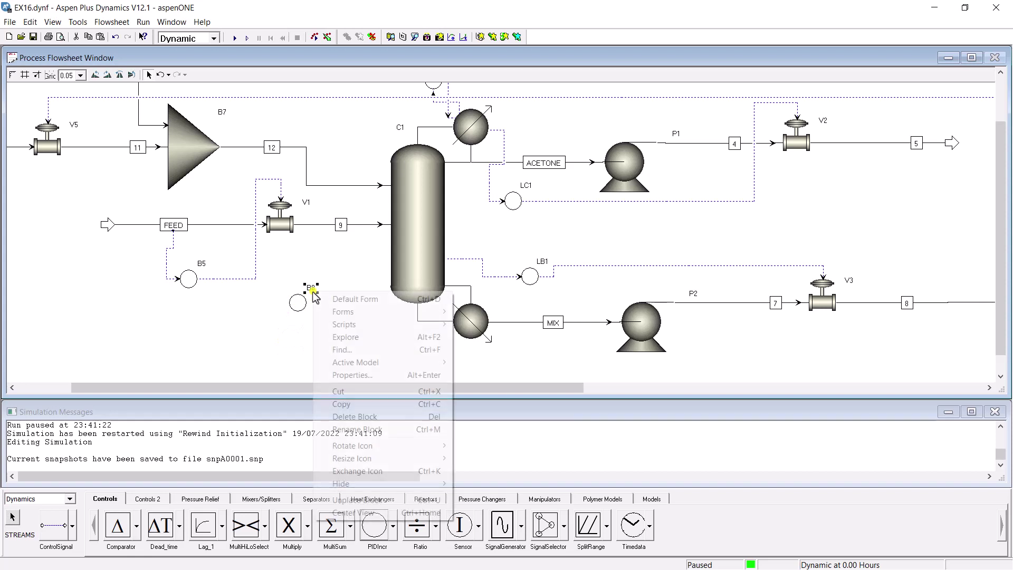
pyautogui.click(364, 429)
pyautogui.write('TC')
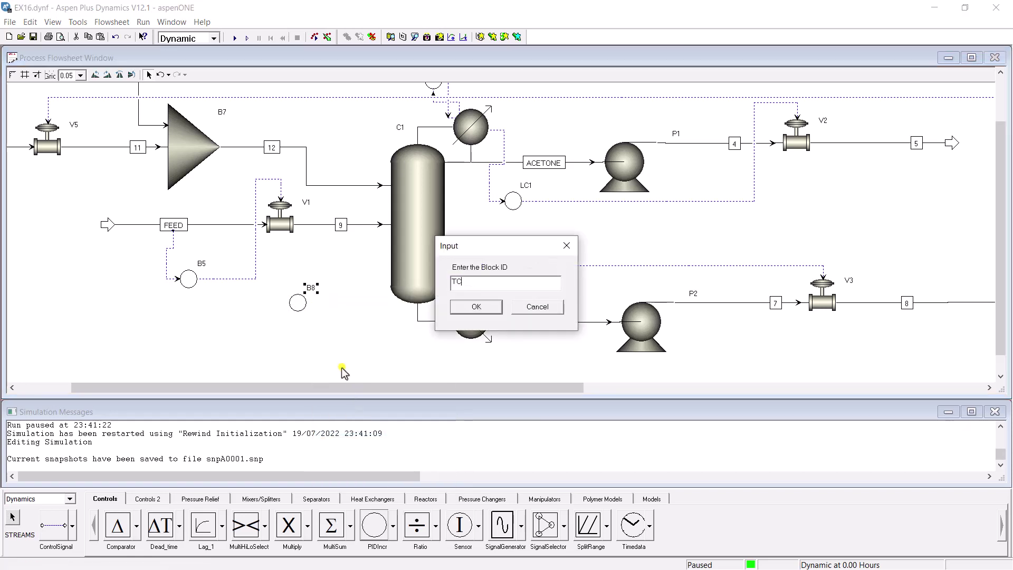
pyautogui.write('1')
pyautogui.press('Return')
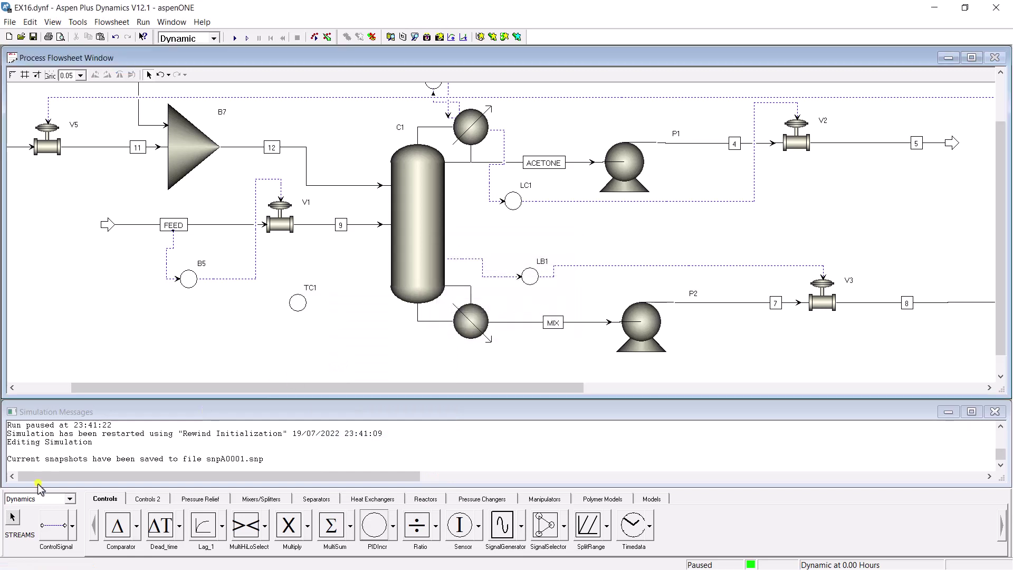
# - Connect a control signal from column C1's stage 29 temperature, Stage(29).T, to the process variable TC1.PV
pyautogui.click(44, 525)
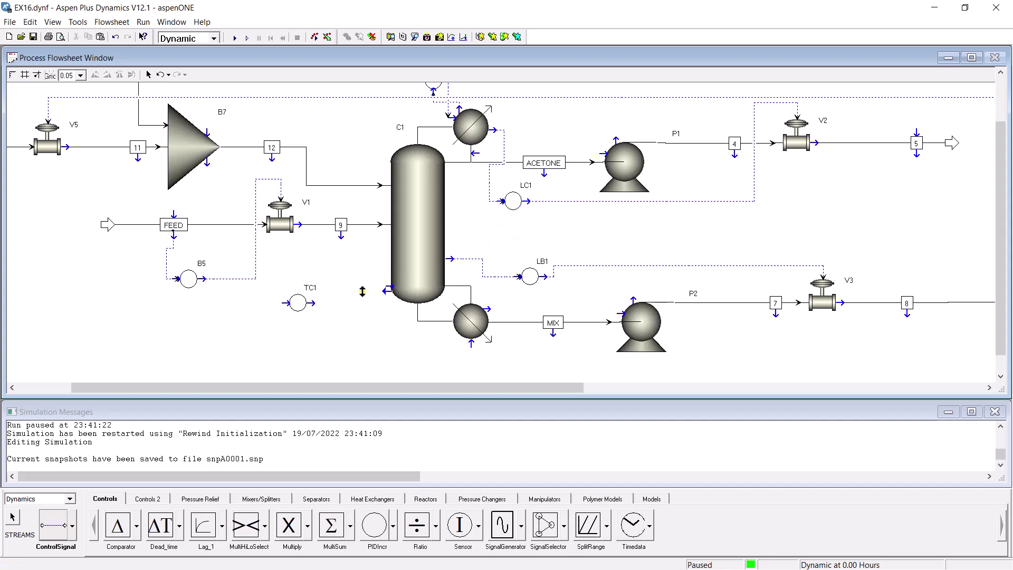
pyautogui.click(363, 272)
pyautogui.moveTo(624, 231); pyautogui.dragTo(626, 297)
pyautogui.click(444, 303)
pyautogui.click(448, 285)
pyautogui.click(451, 267)
pyautogui.click(451, 258)
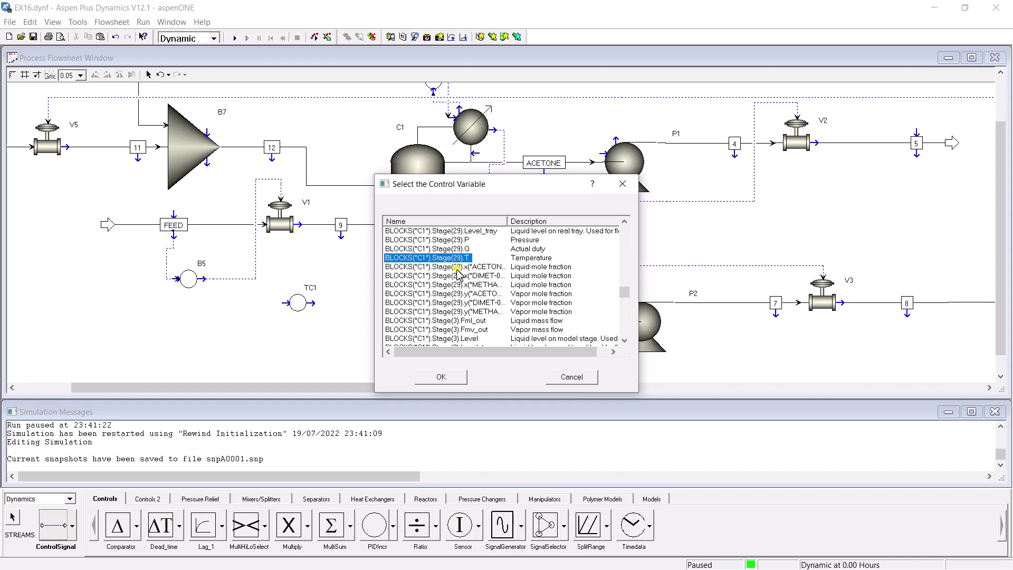
pyautogui.click(442, 378)
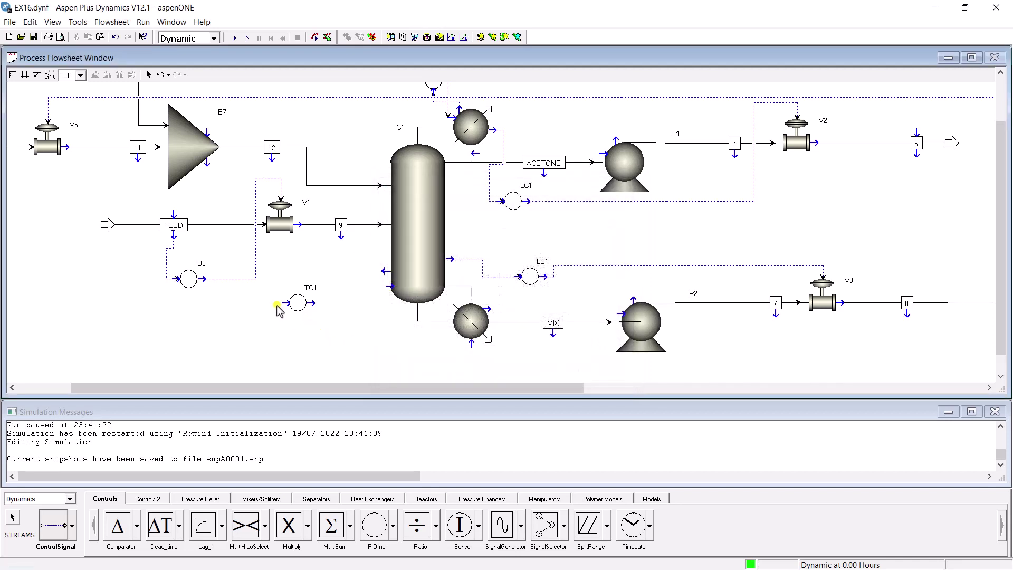
pyautogui.click(285, 303)
pyautogui.click(394, 231)
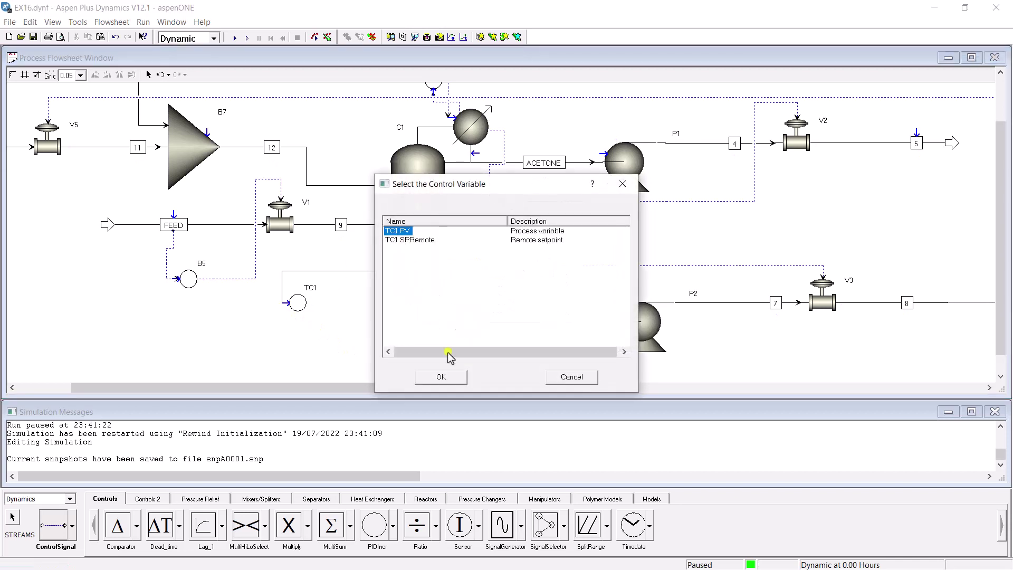
pyautogui.click(441, 377)
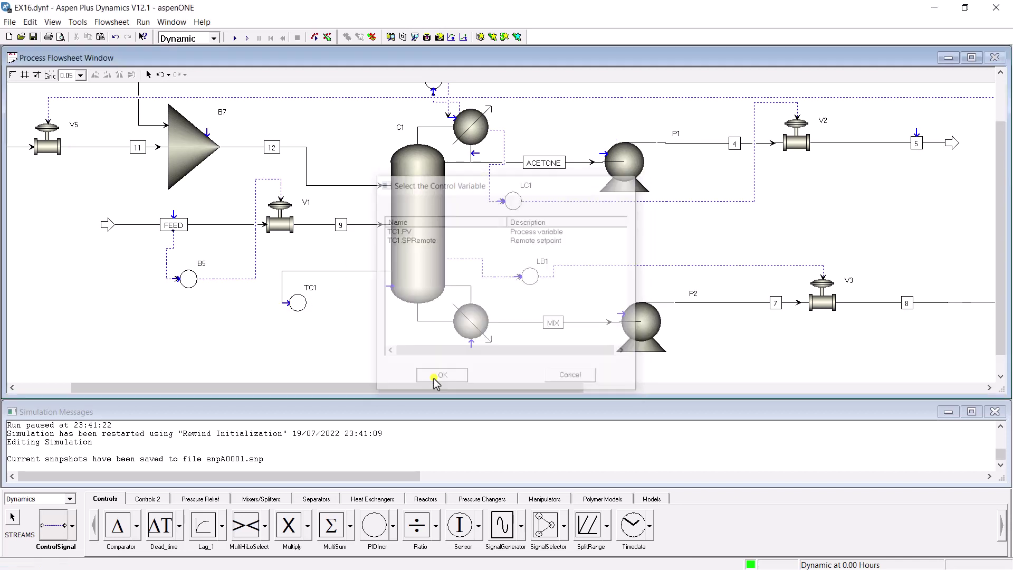
# - Connect a control signal from TC1's controller output OP to column C1's specified reboiler duty QRebR
pyautogui.click(315, 305)
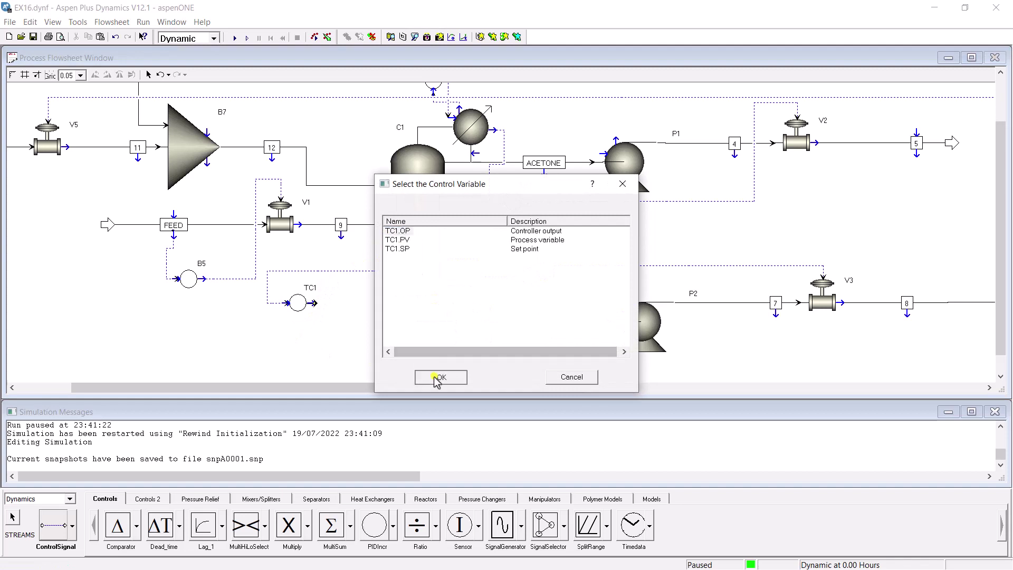
pyautogui.click(440, 378)
pyautogui.click(386, 290)
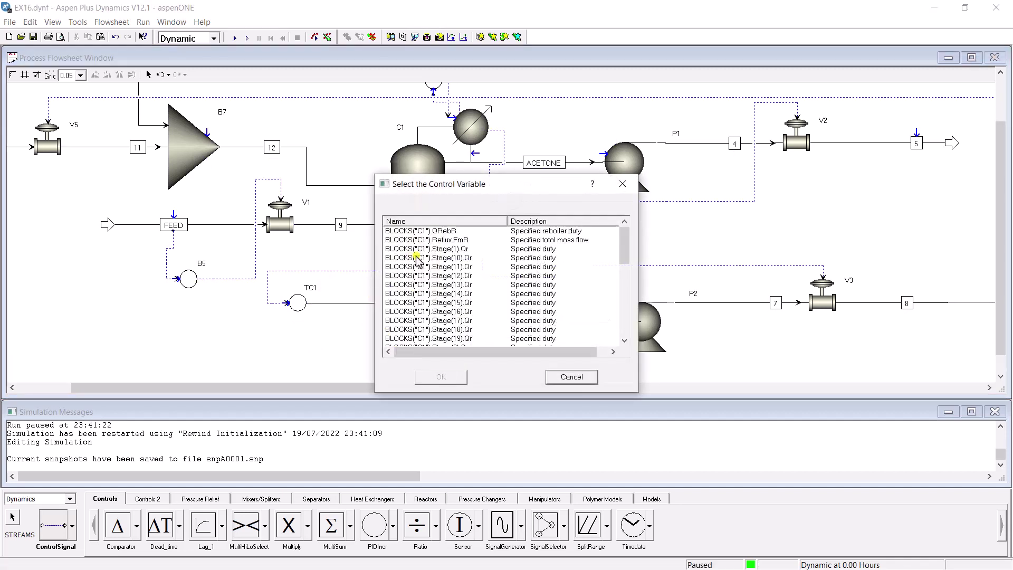
pyautogui.click(427, 240)
pyautogui.click(428, 231)
pyautogui.click(452, 376)
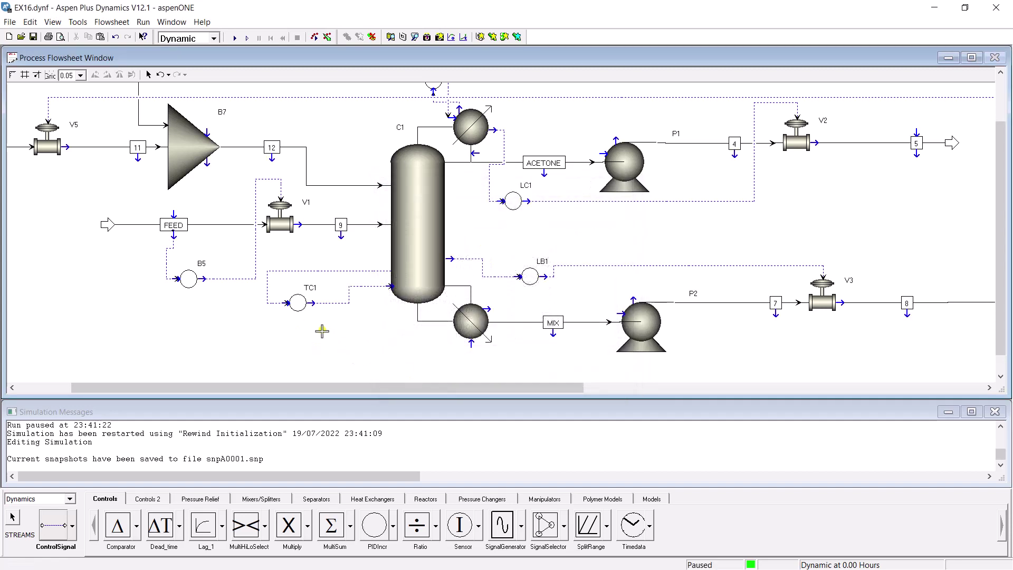
pyautogui.click(12, 518)
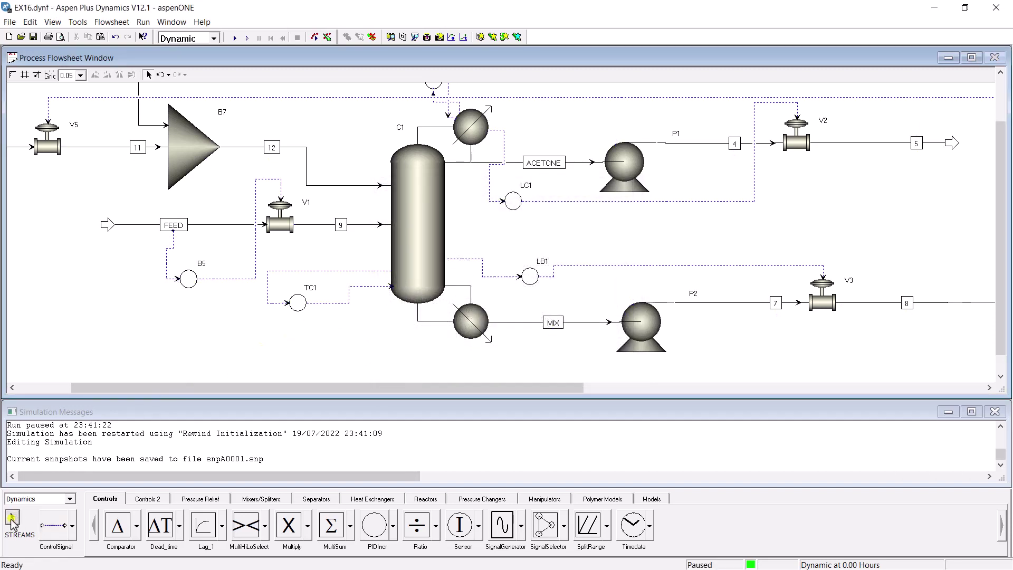
# - Initialize TC1's values, set its controller action to Reverse, and close its configuration form and faceplate
pyautogui.doubleClick(310, 307)
pyautogui.click(200, 180)
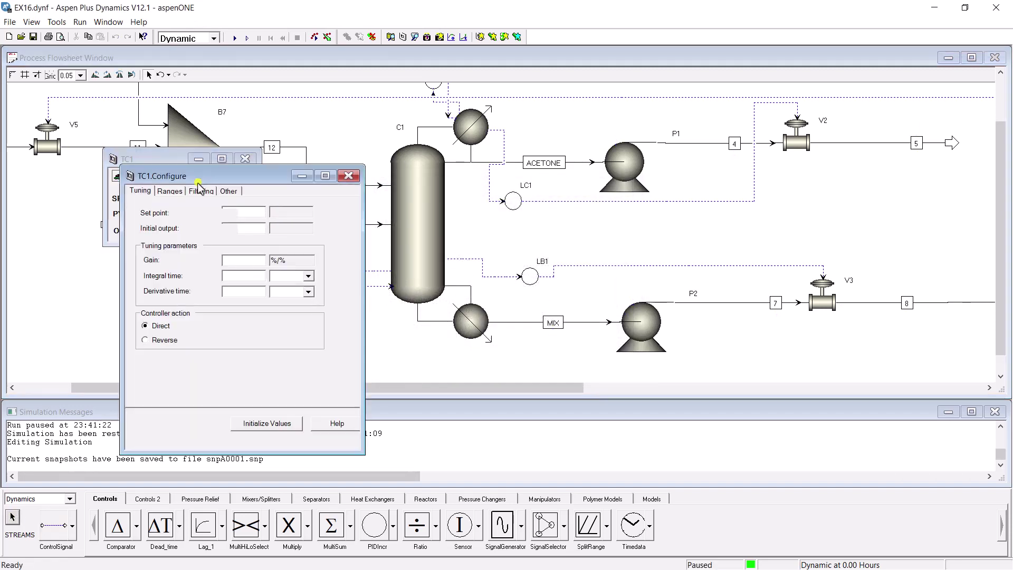
pyautogui.click(267, 422)
pyautogui.click(145, 340)
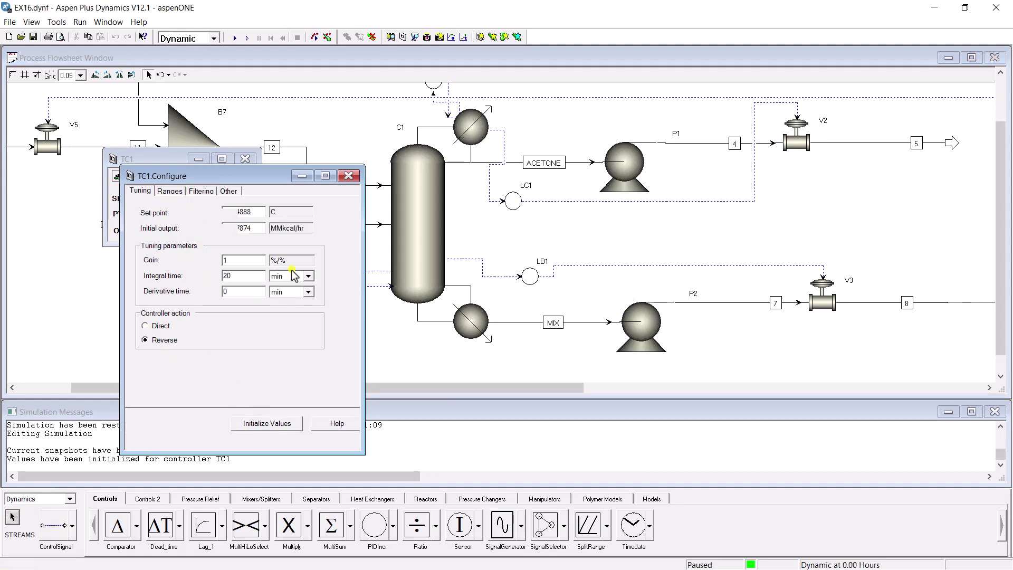
pyautogui.click(348, 176)
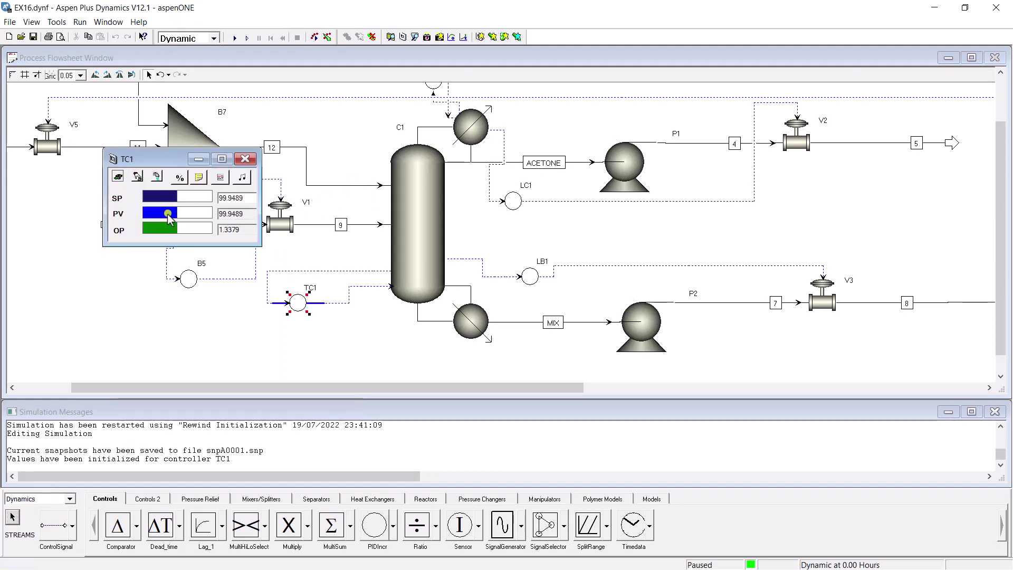
pyautogui.click(245, 158)
pyautogui.click(332, 361)
# - Place a Dead_time block beside TC1 and reconnect the destination of the C1 stage temperature signal to it
pyautogui.click(167, 536)
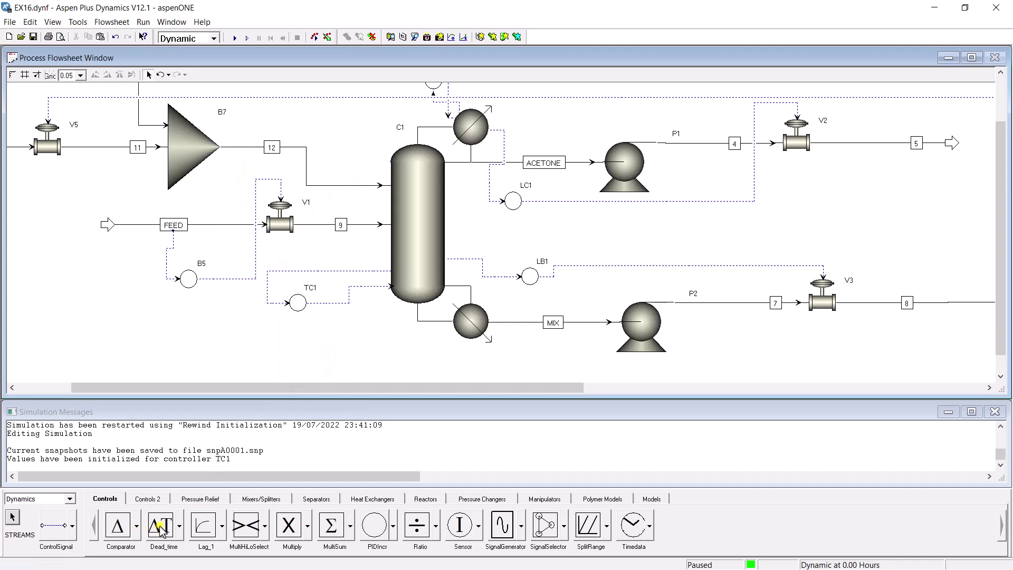
pyautogui.click(244, 330)
pyautogui.rightClick(309, 343)
pyautogui.rightClick(274, 302)
pyautogui.click(351, 185)
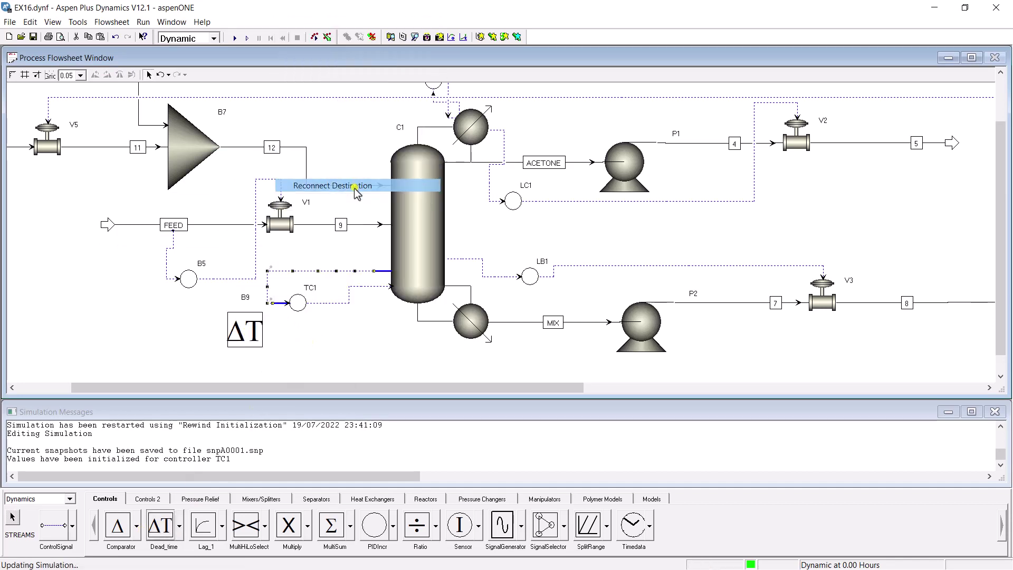
pyautogui.click(219, 331)
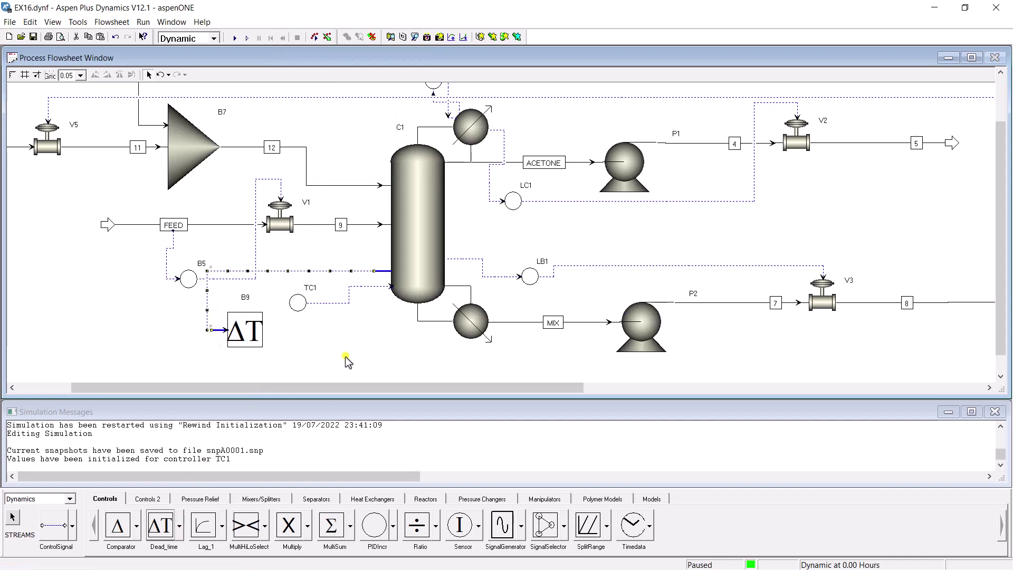
# - Connect a control signal from the Dead_time block's output to the process variable TC1.PV
pyautogui.click(61, 532)
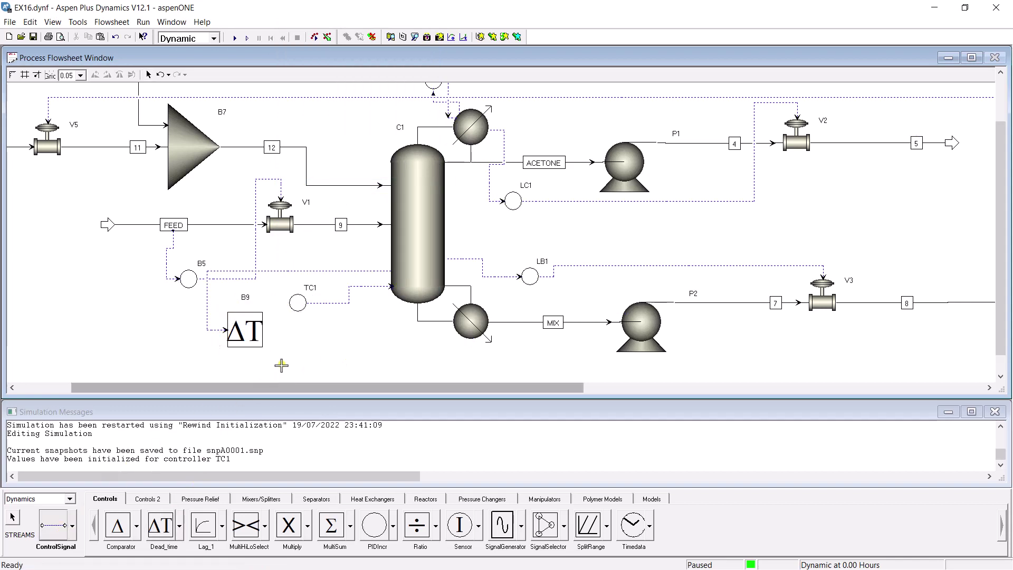
pyautogui.click(267, 331)
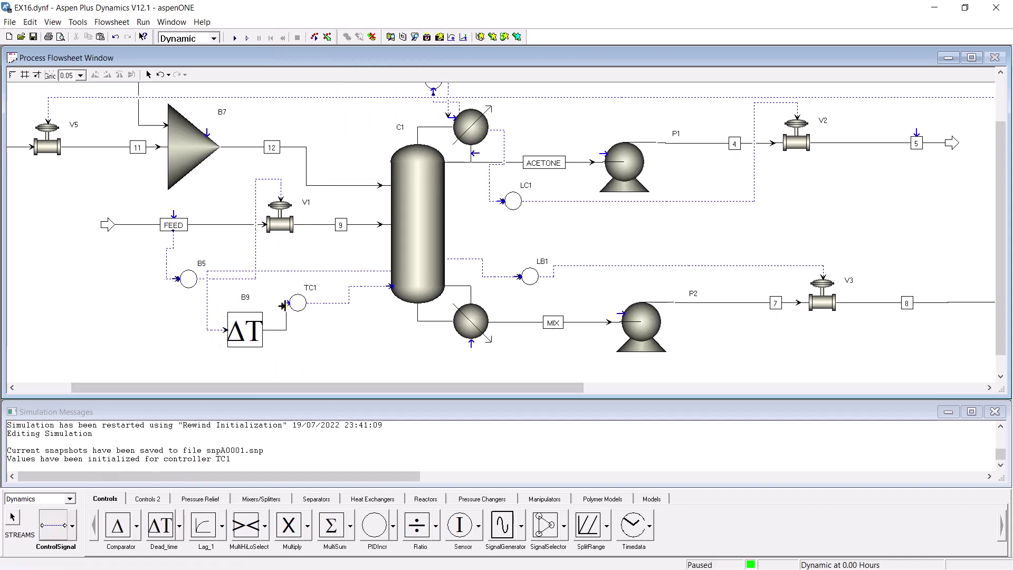
pyautogui.click(285, 304)
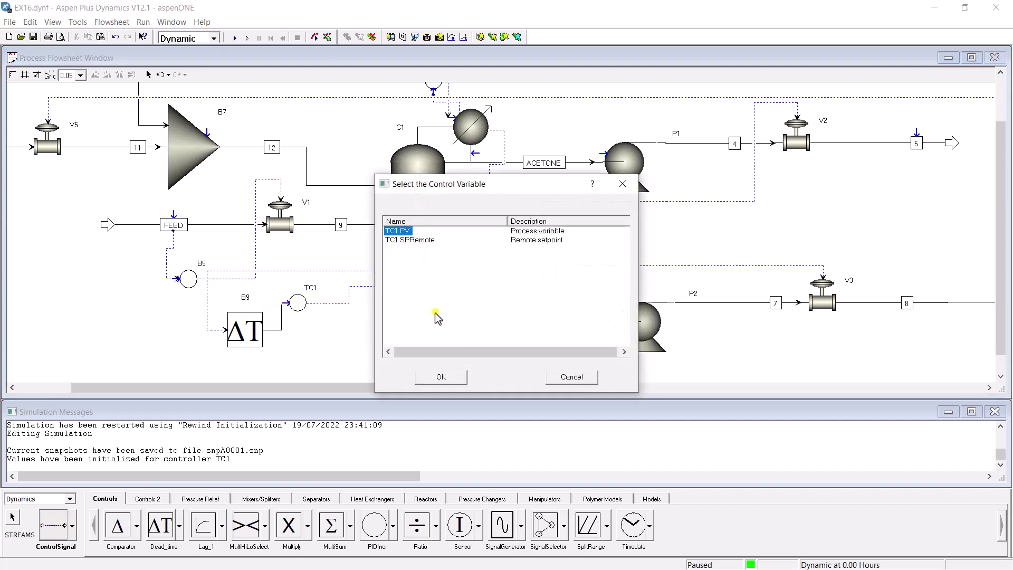
pyautogui.click(441, 376)
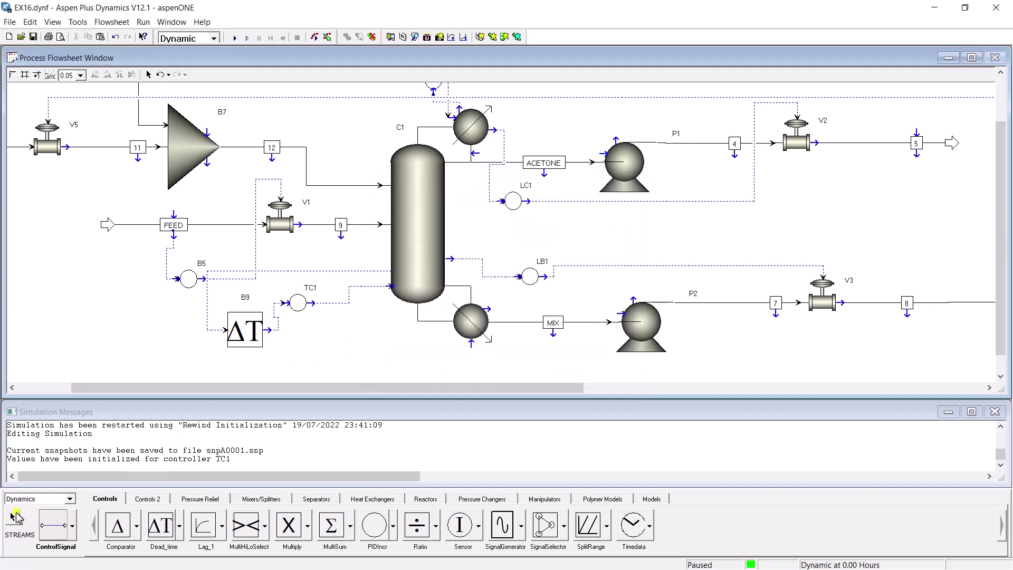
pyautogui.click(12, 517)
# - Rename the Dead_time block B9 as DT1
pyautogui.click(253, 312)
pyautogui.rightClick(253, 313)
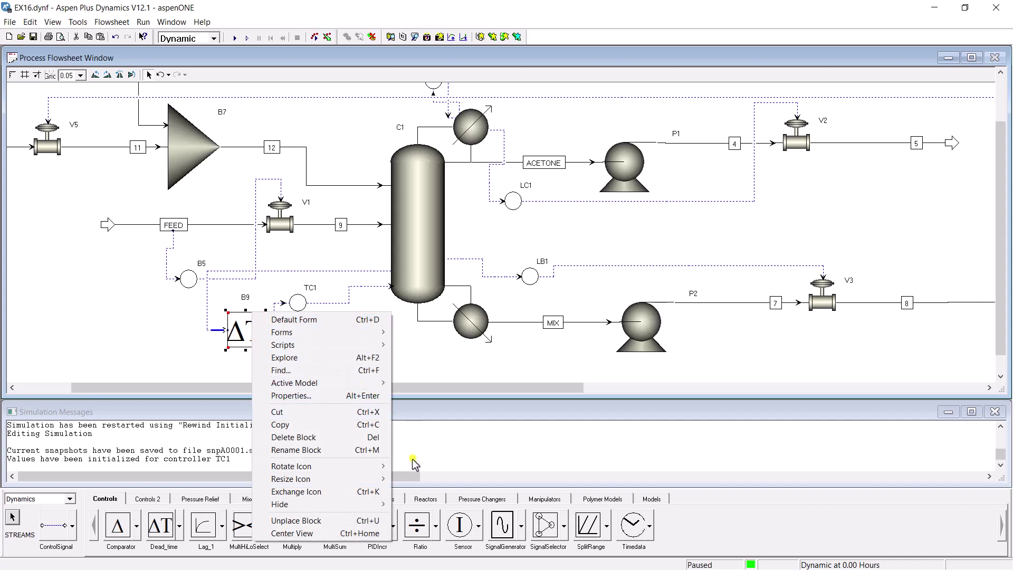
pyautogui.click(311, 450)
pyautogui.write('DT')
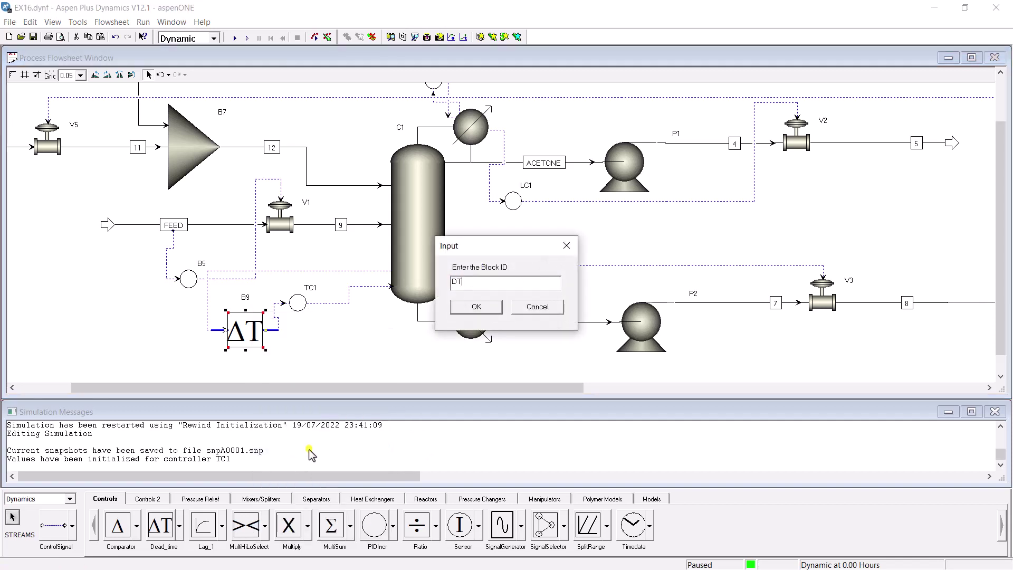
pyautogui.write('1')
pyautogui.press('Return')
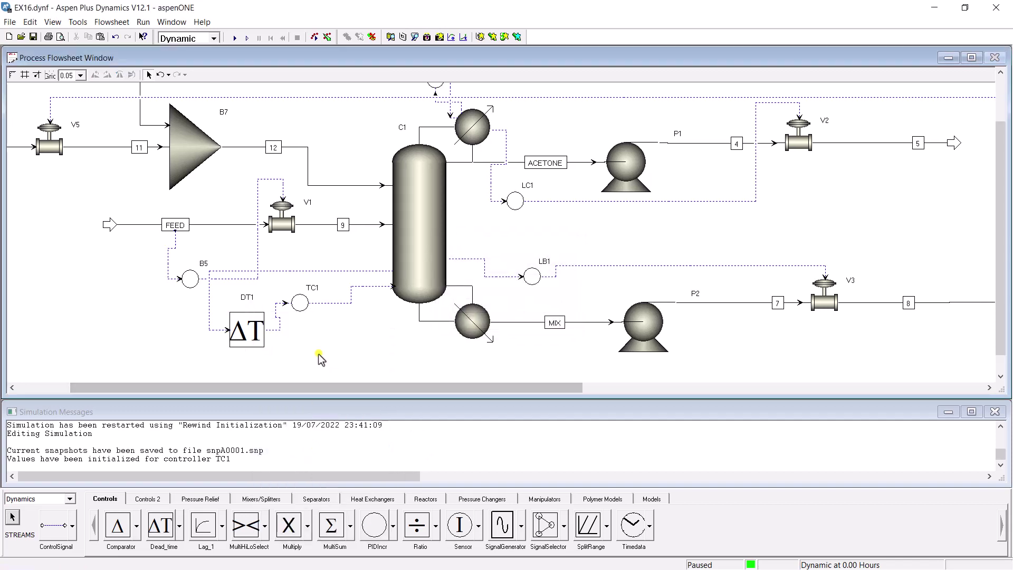
# - Move TC1 level with DT1, straighten the signal between them, and reroute C1's temperature signal above both blocks
pyautogui.moveTo(300, 276); pyautogui.dragTo(300, 288)
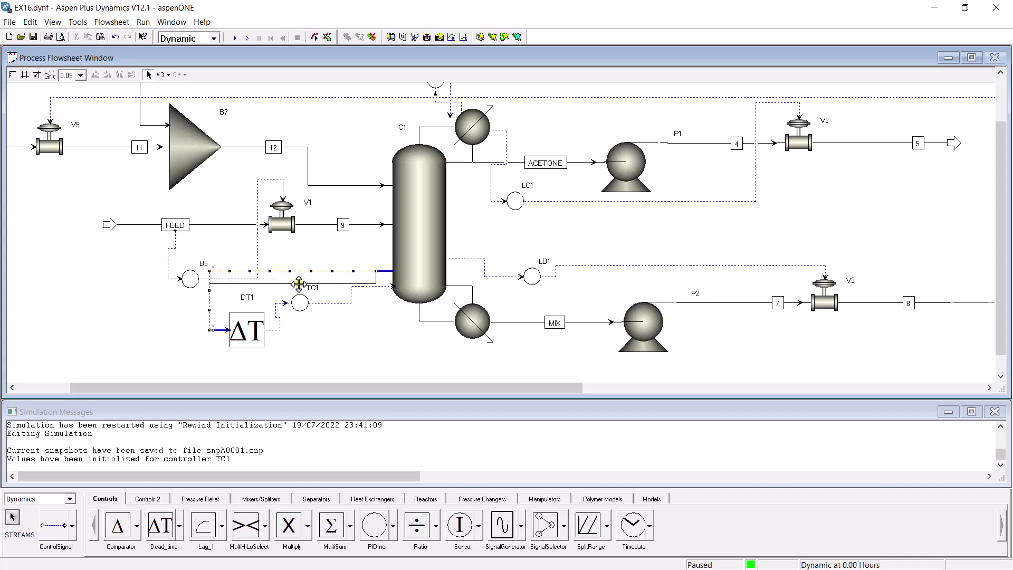
pyautogui.click(367, 342)
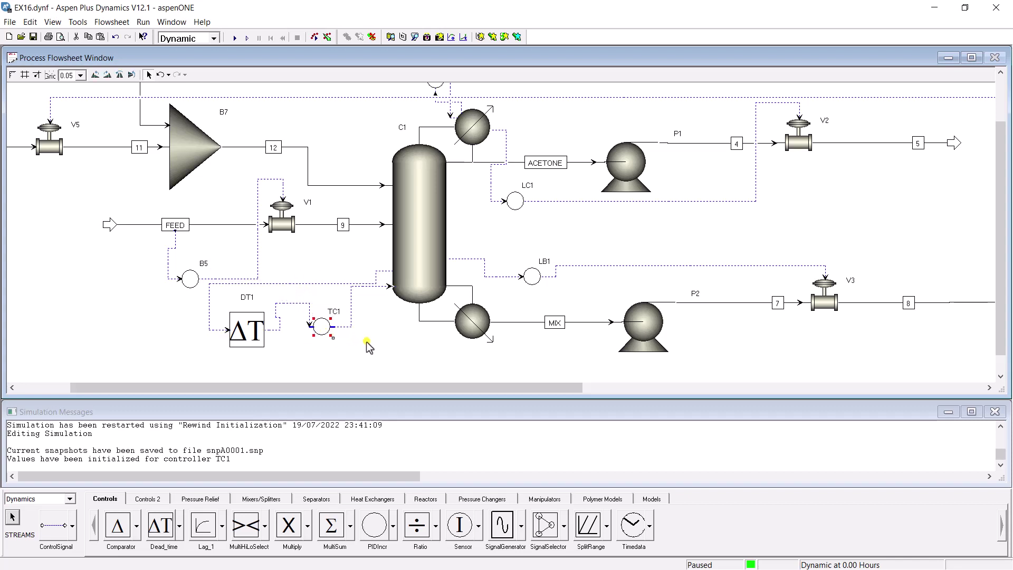
pyautogui.moveTo(299, 312); pyautogui.dragTo(300, 333)
pyautogui.click(332, 357)
pyautogui.moveTo(341, 285); pyautogui.dragTo(340, 273)
pyautogui.click(313, 308)
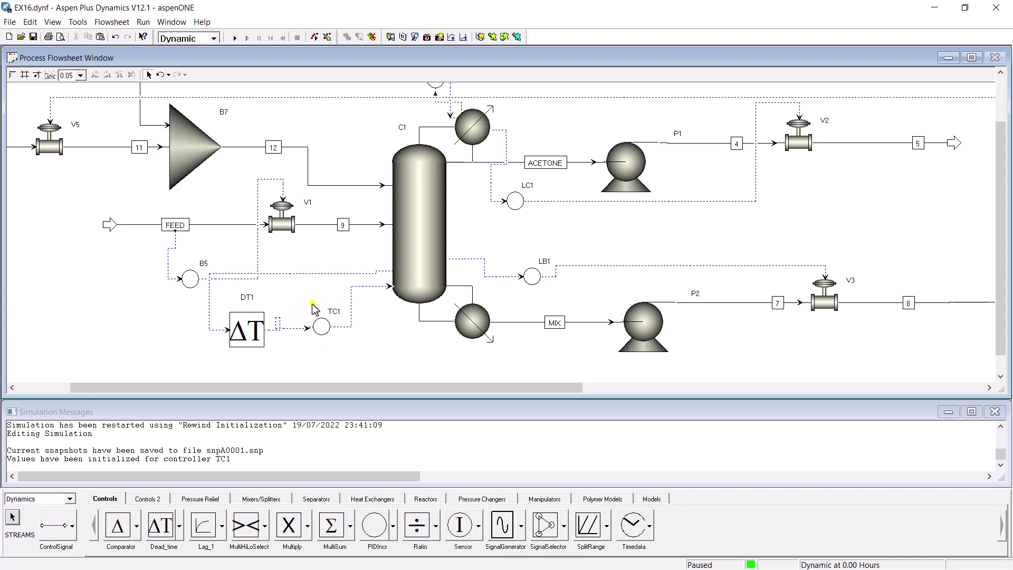
pyautogui.moveTo(291, 331); pyautogui.dragTo(291, 330)
pyautogui.click(291, 347)
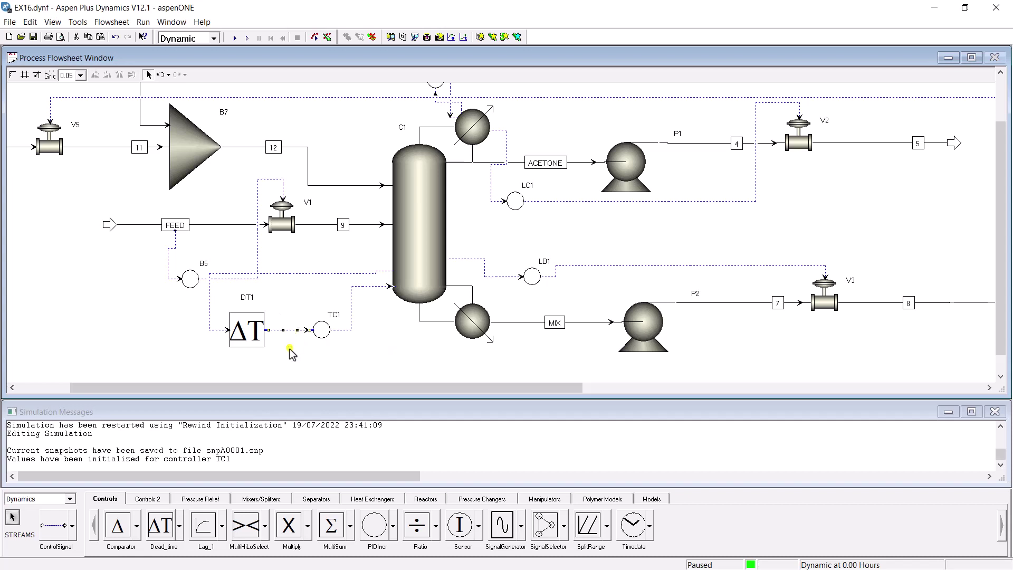
# - Set the dead time of the DT1 block to 1 min
pyautogui.doubleClick(322, 331)
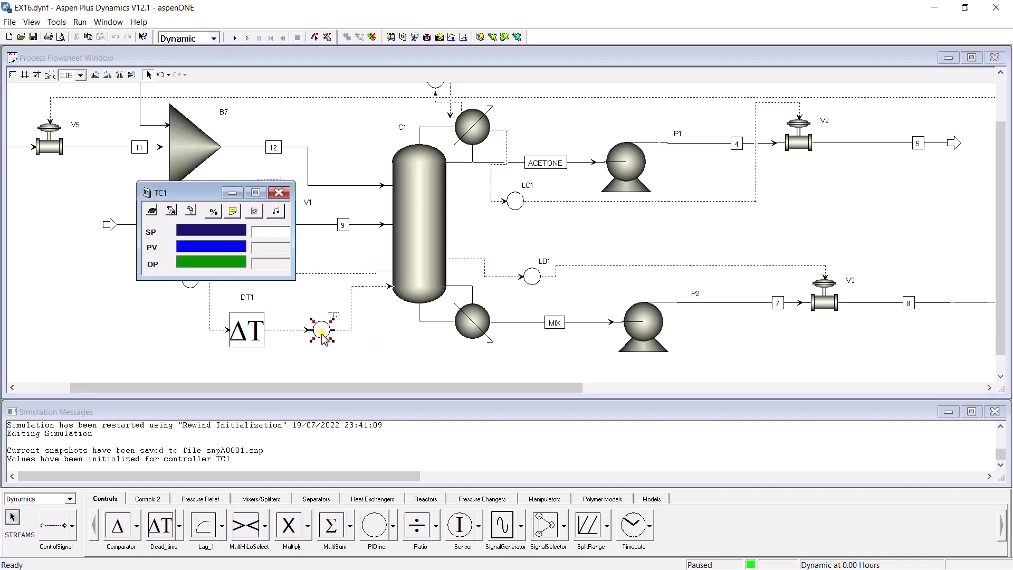
pyautogui.click(279, 192)
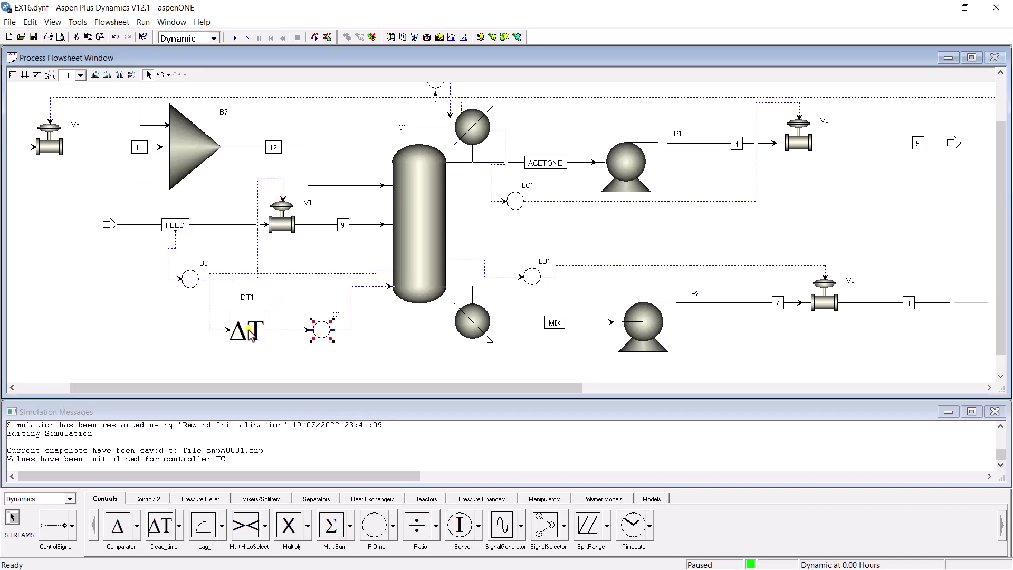
pyautogui.rightClick(249, 329)
pyautogui.moveTo(364, 349)
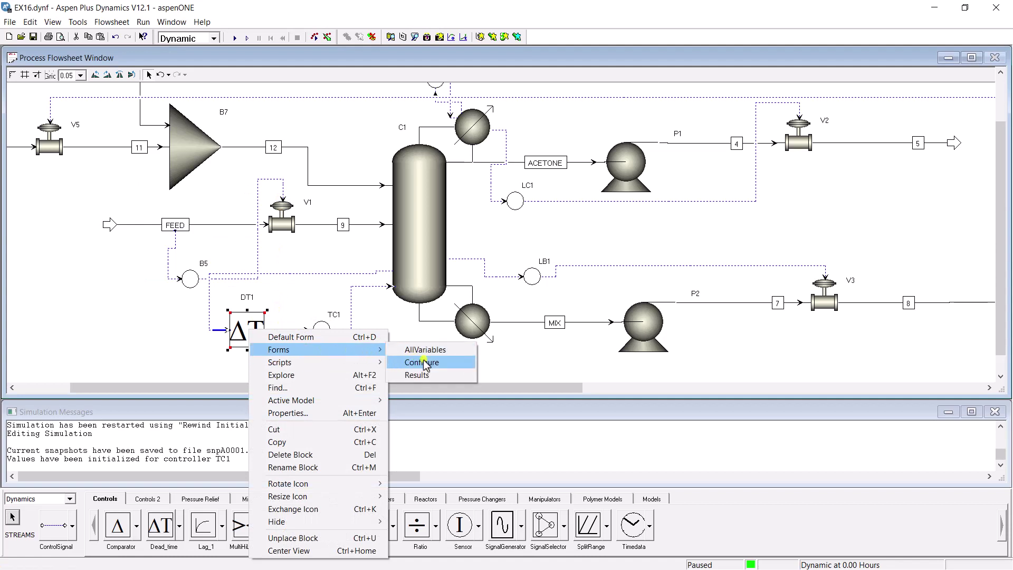
pyautogui.click(411, 362)
pyautogui.click(113, 85)
pyautogui.write('1')
pyautogui.press('Tab')
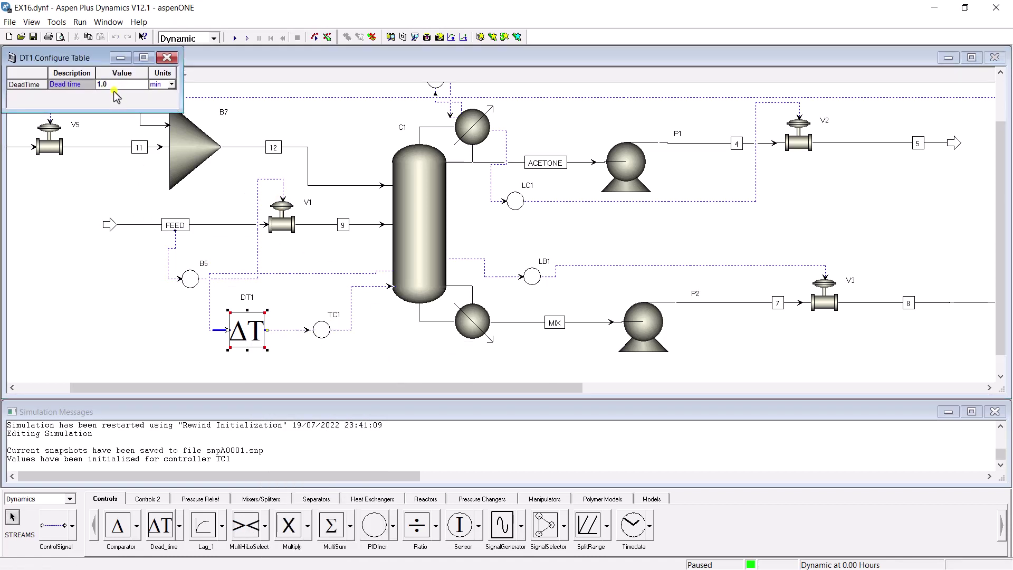
pyautogui.click(167, 58)
pyautogui.click(381, 367)
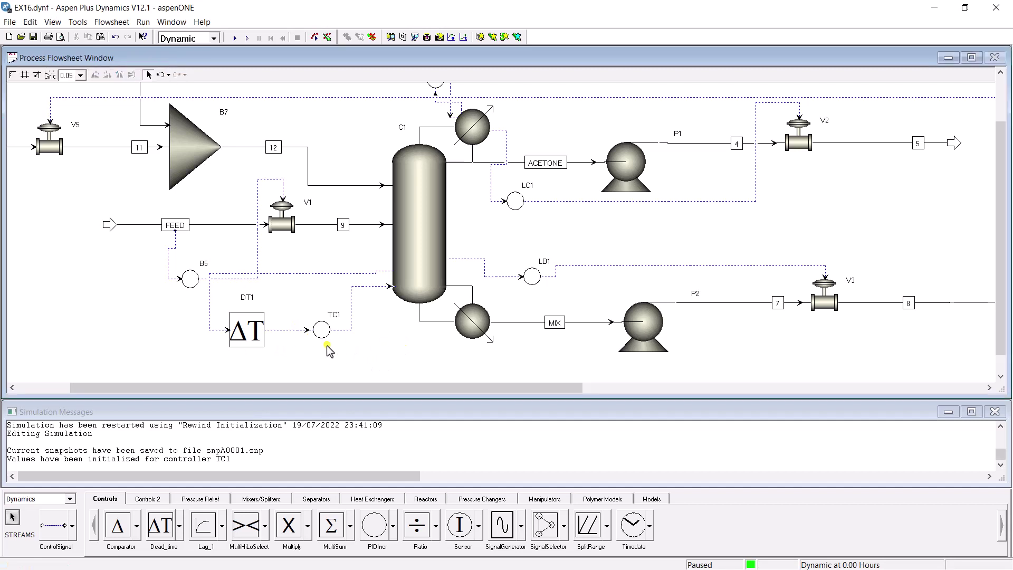
# - Run the dynamic simulation with the TC1 faceplate open and display TC1's results plot next to it
pyautogui.doubleClick(321, 329)
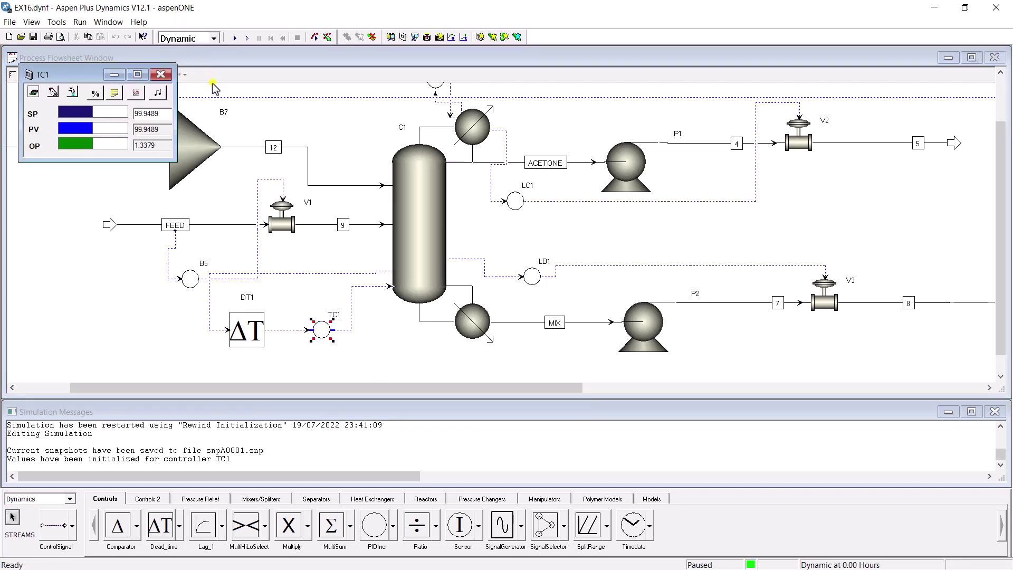
pyautogui.click(240, 39)
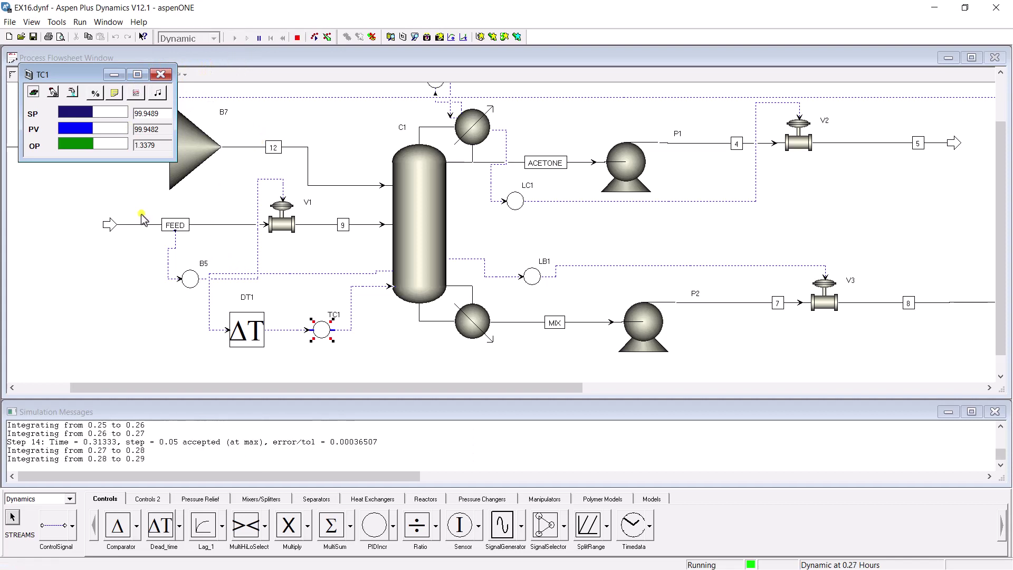
pyautogui.click(136, 93)
pyautogui.moveTo(214, 97); pyautogui.dragTo(283, 201)
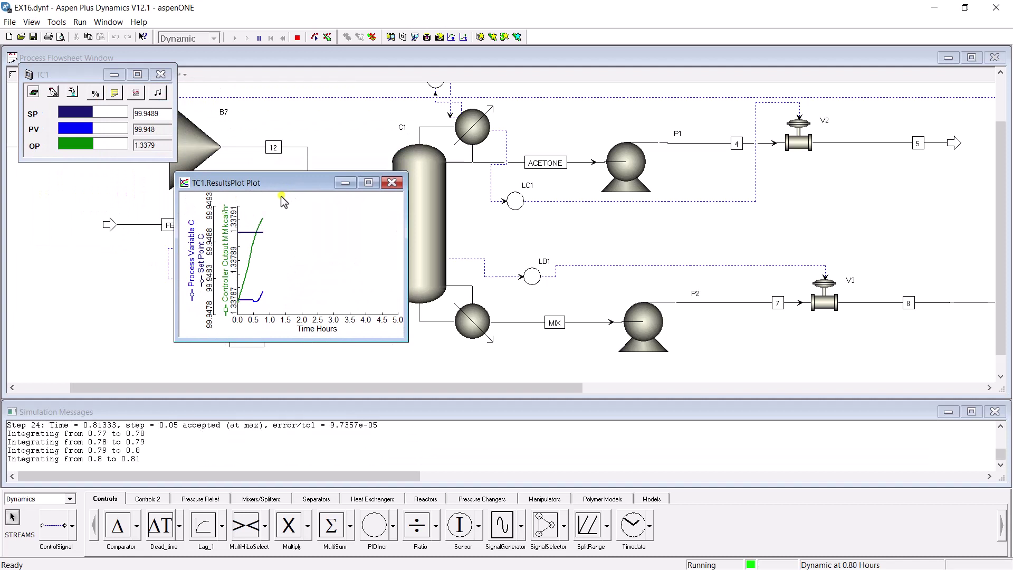
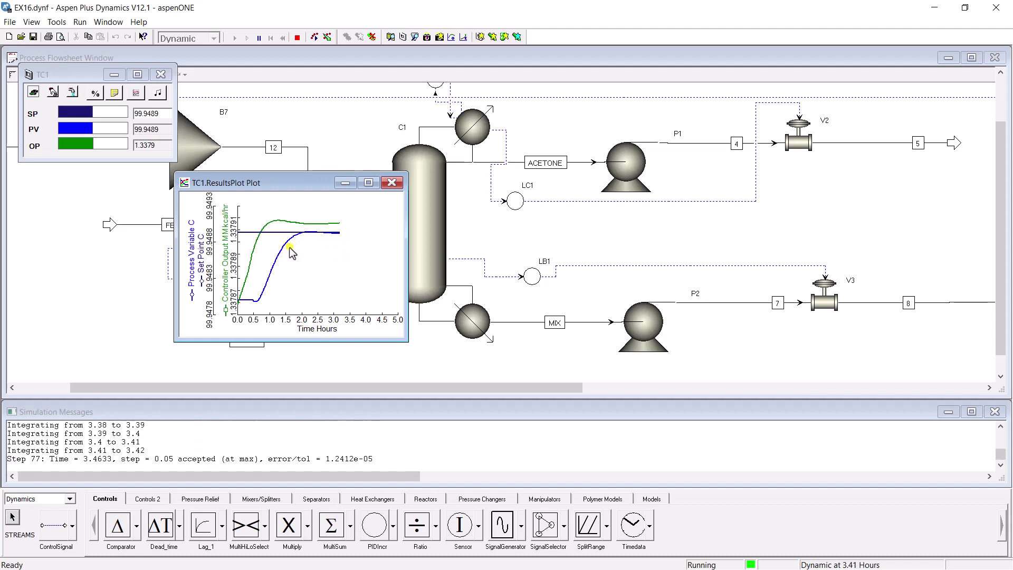
# - Run a closed-loop ATV test on TC1 with a relay amplitude of 5% of output range, and finish it after several oscillations
pyautogui.click(157, 93)
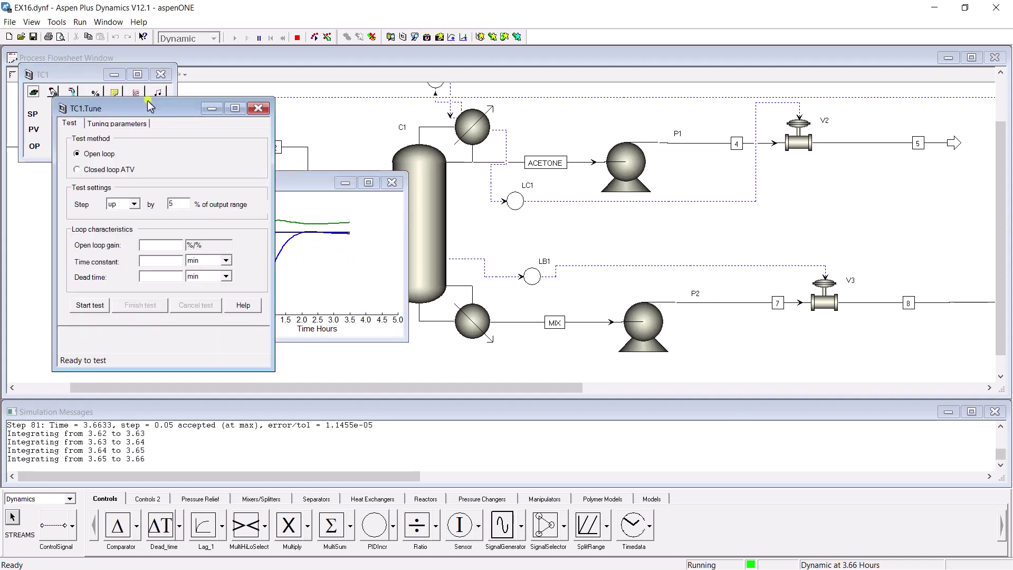
pyautogui.moveTo(150, 106); pyautogui.dragTo(676, 83)
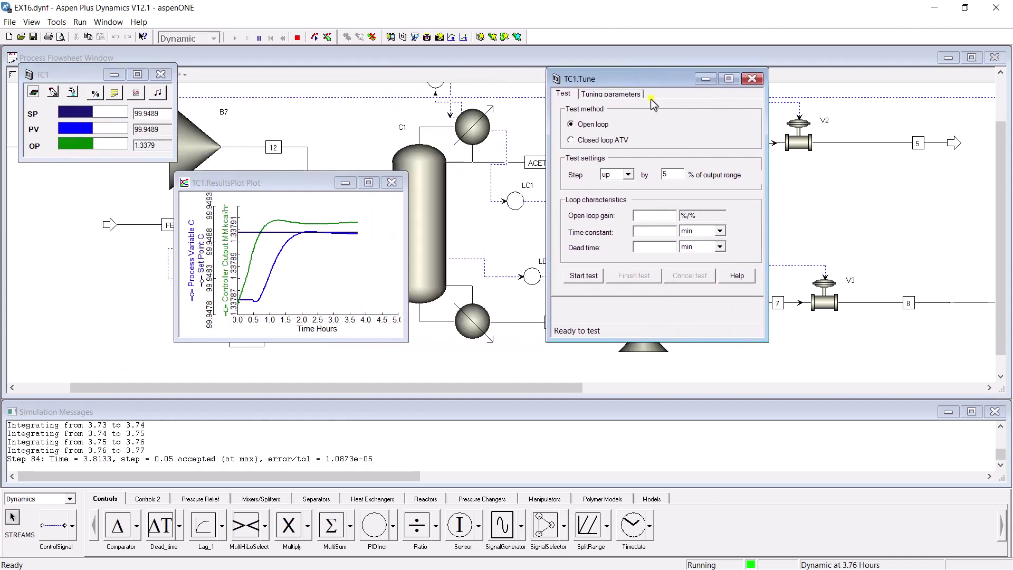
pyautogui.click(606, 140)
pyautogui.click(583, 275)
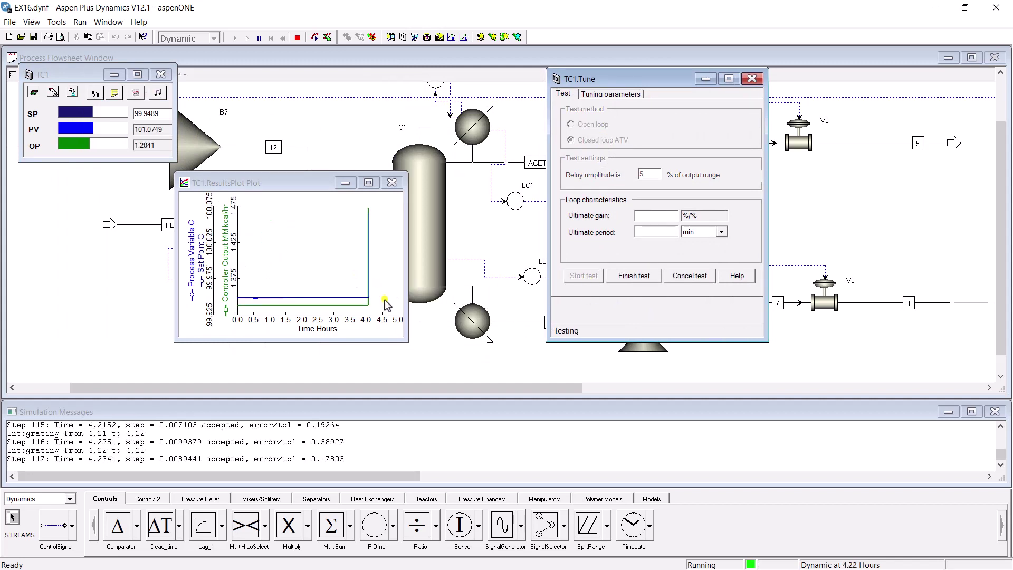
pyautogui.click(368, 182)
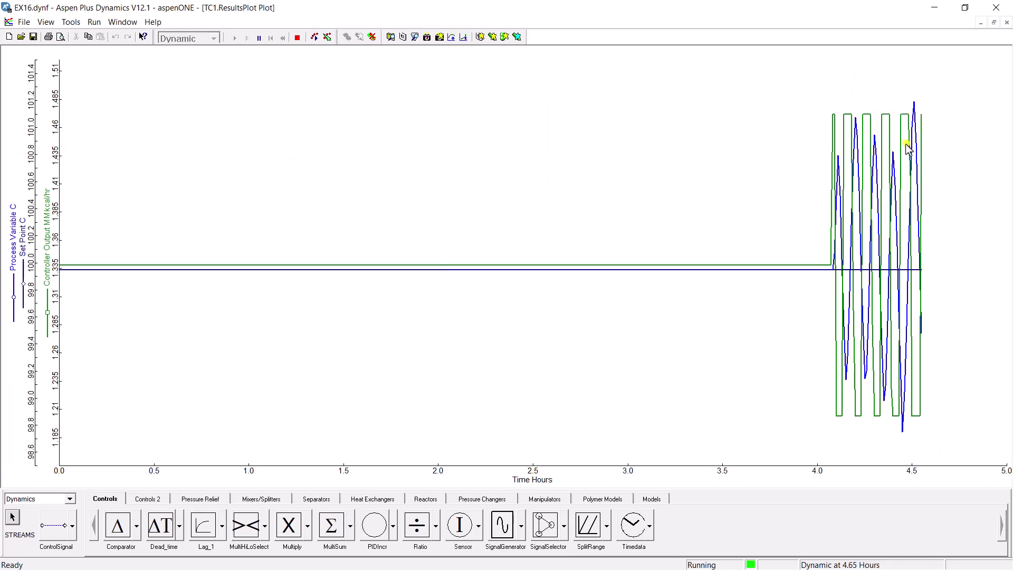
pyautogui.click(994, 22)
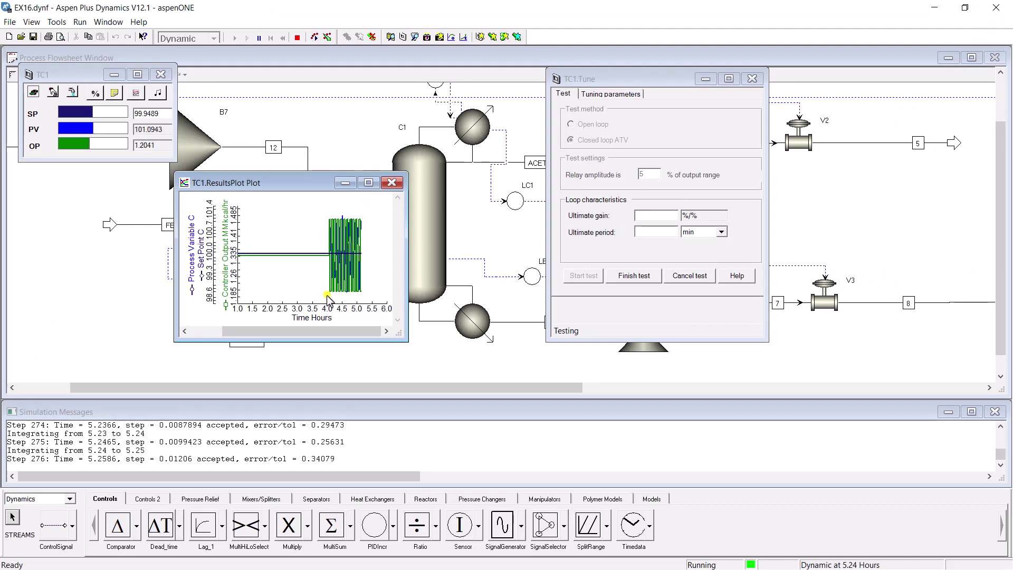
pyautogui.click(631, 275)
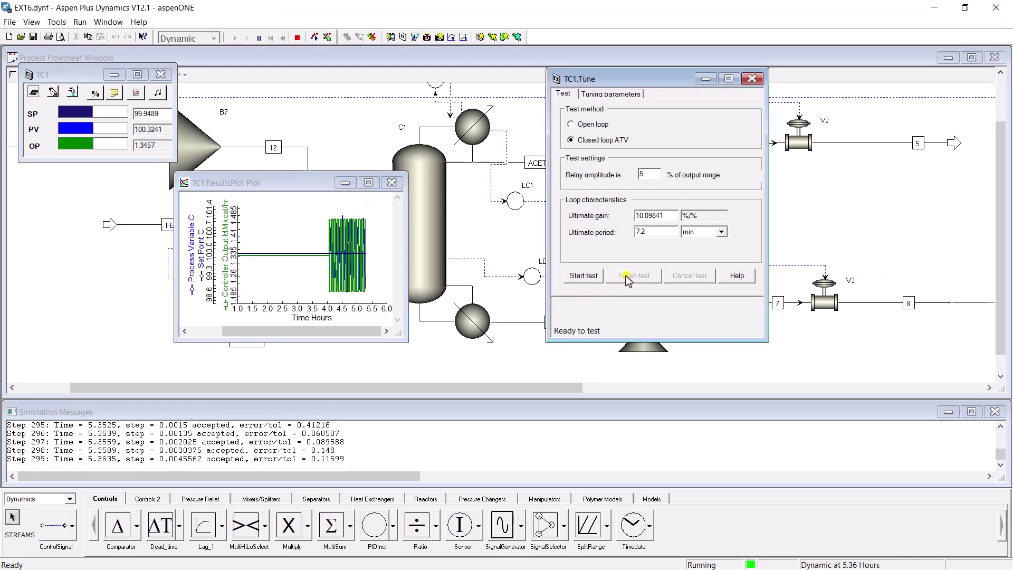
# - Calculate TC1's PI tuning parameters with the Tyreus-Luyben rule and update the controller with them
pyautogui.click(611, 94)
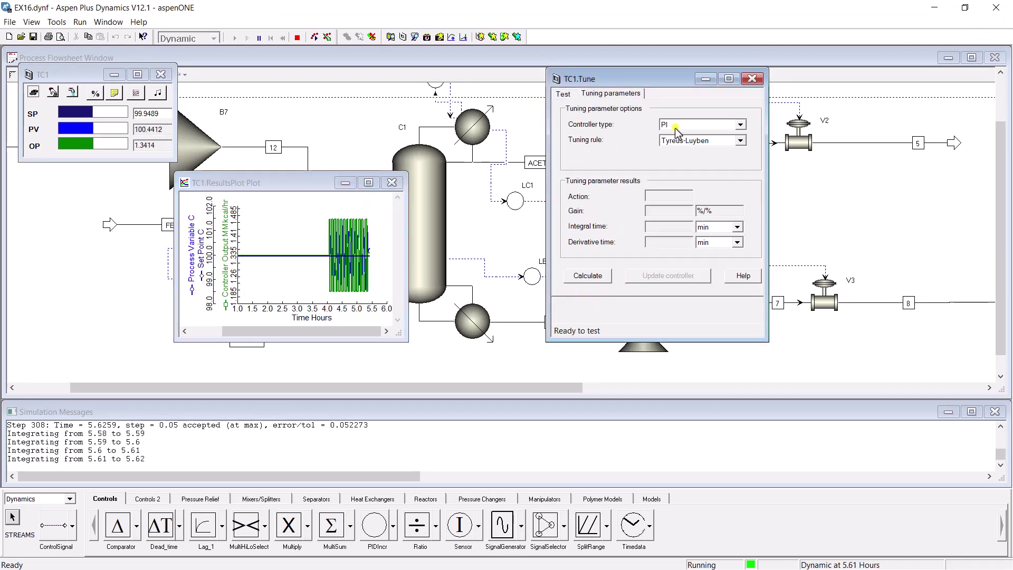
pyautogui.click(741, 140)
pyautogui.click(687, 155)
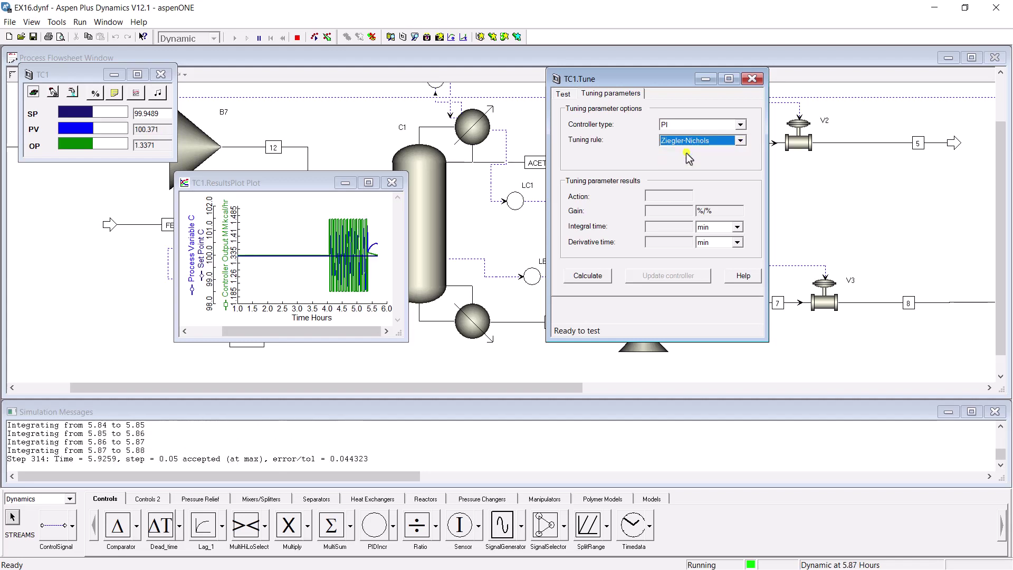
pyautogui.click(691, 141)
pyautogui.click(692, 163)
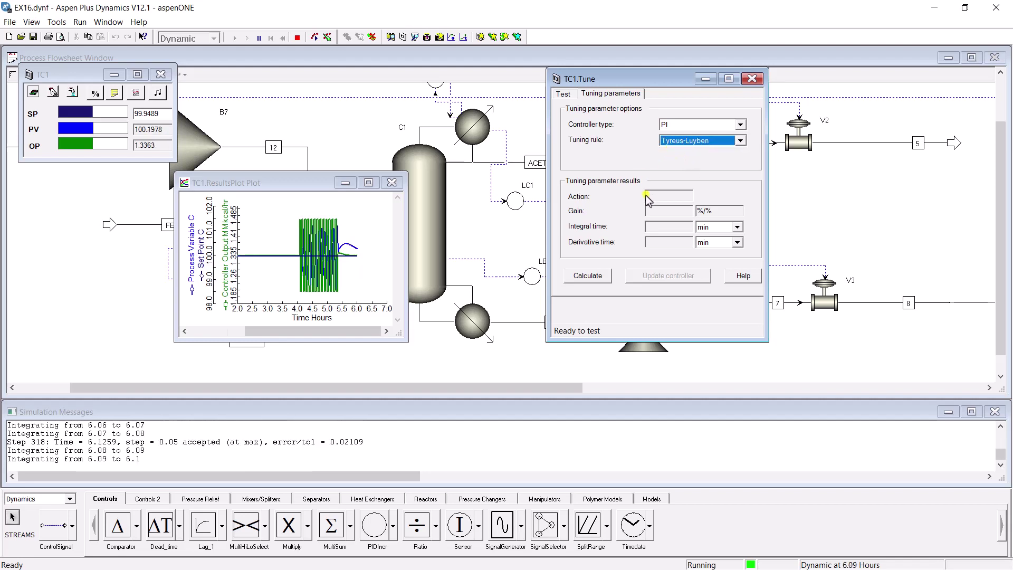
pyautogui.click(588, 276)
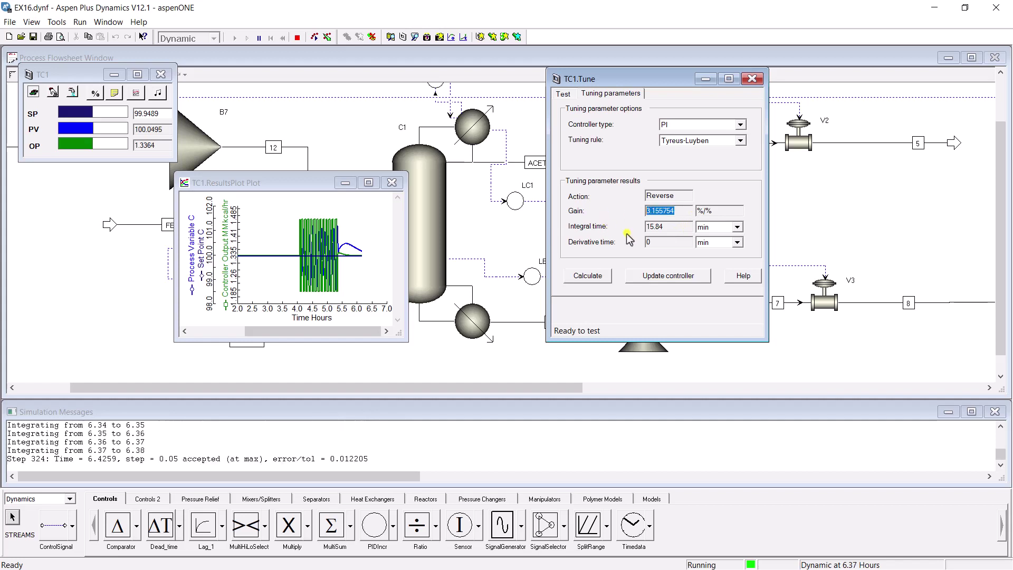
pyautogui.moveTo(665, 226); pyautogui.dragTo(650, 223)
pyautogui.click(661, 273)
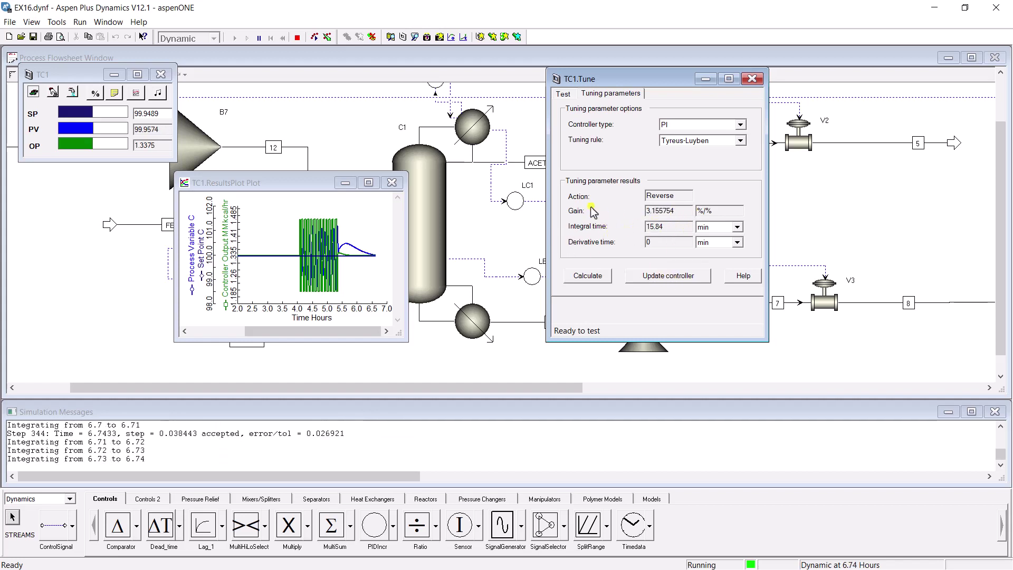
pyautogui.click(752, 79)
# - Check the gain and integral time in TC1's configuration and examine its response in the results plot
pyautogui.moveTo(298, 182); pyautogui.dragTo(516, 162)
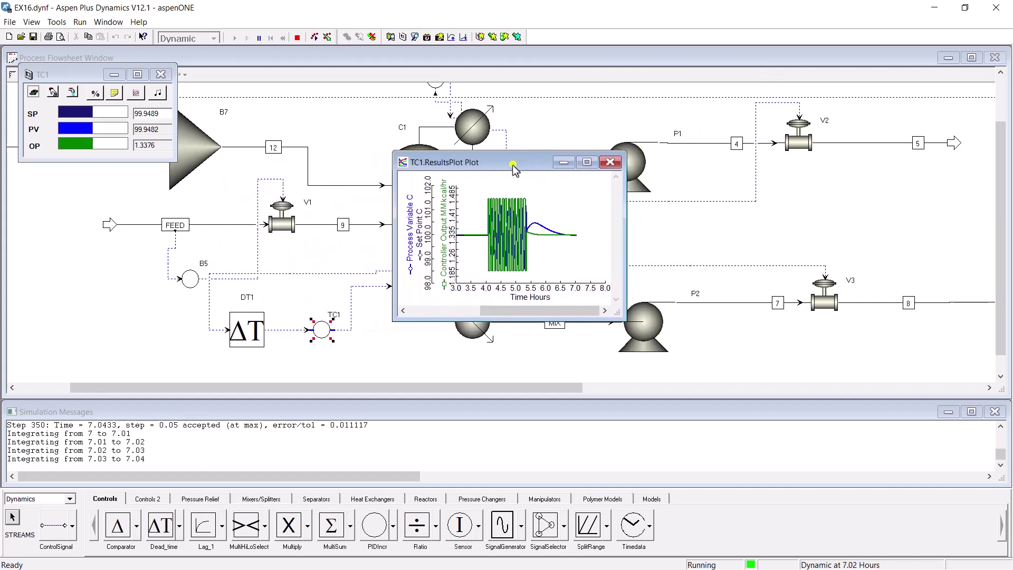
pyautogui.doubleClick(323, 332)
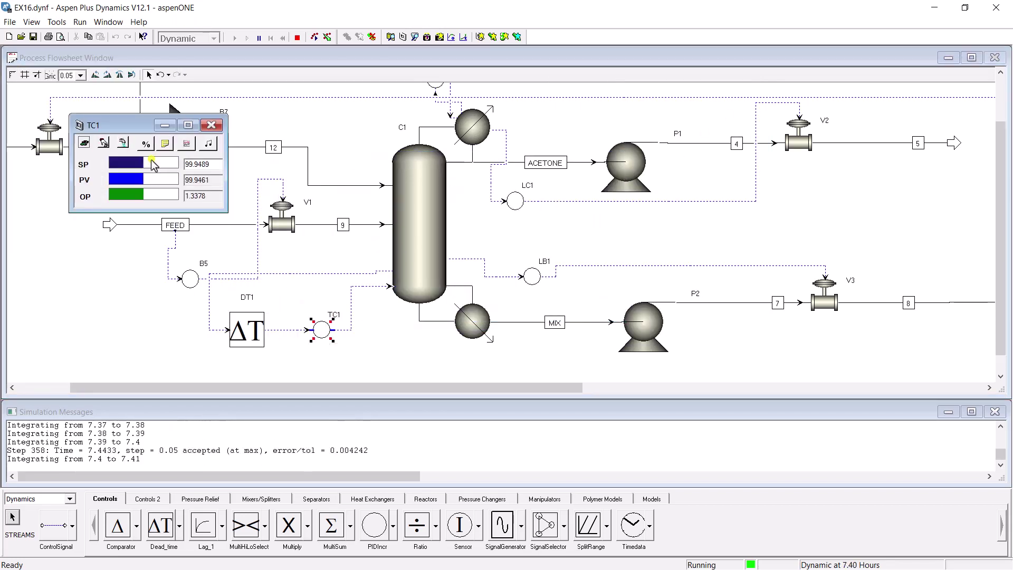
pyautogui.click(166, 145)
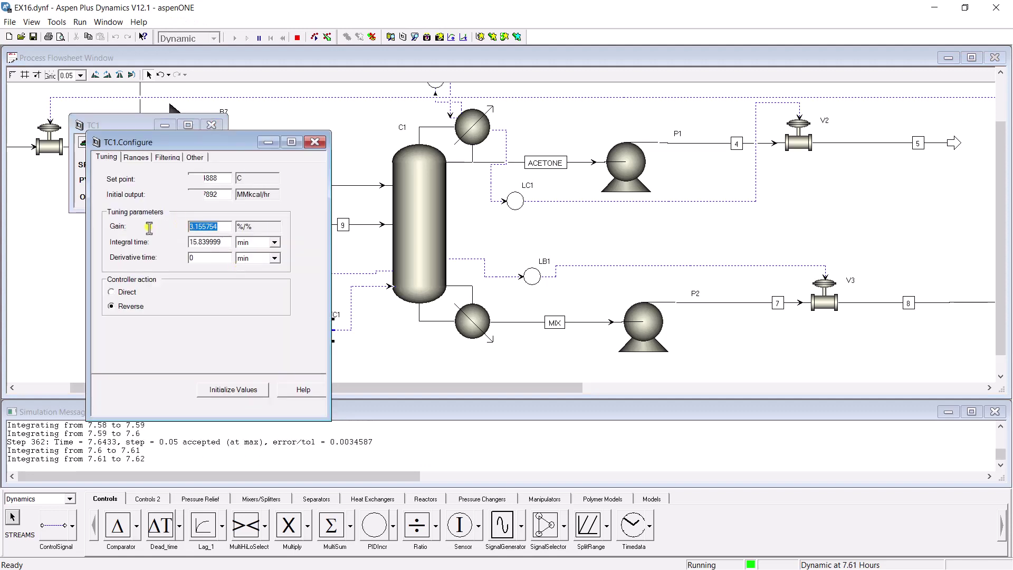
pyautogui.moveTo(195, 242); pyautogui.dragTo(94, 232)
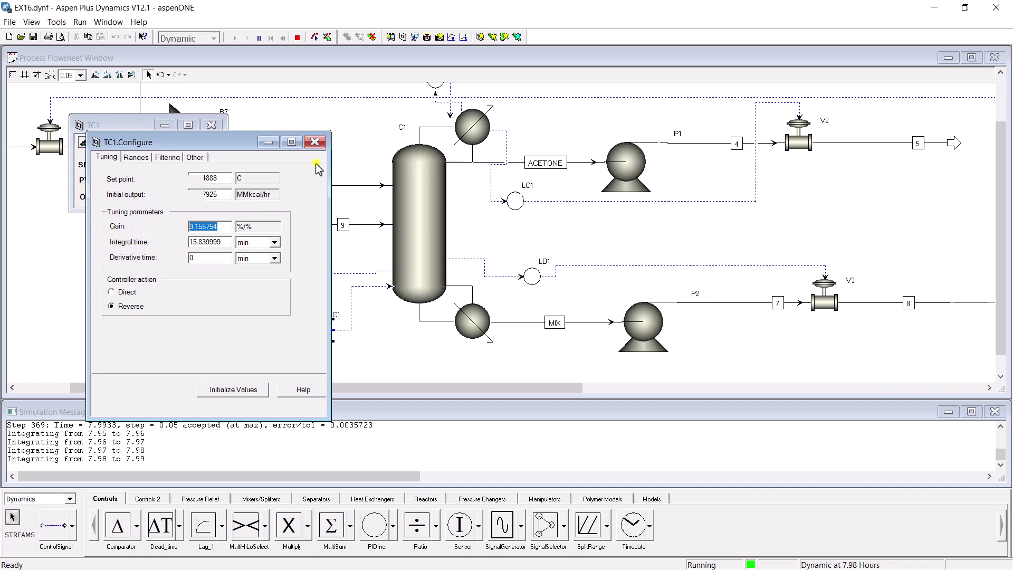
pyautogui.click(314, 142)
pyautogui.click(211, 125)
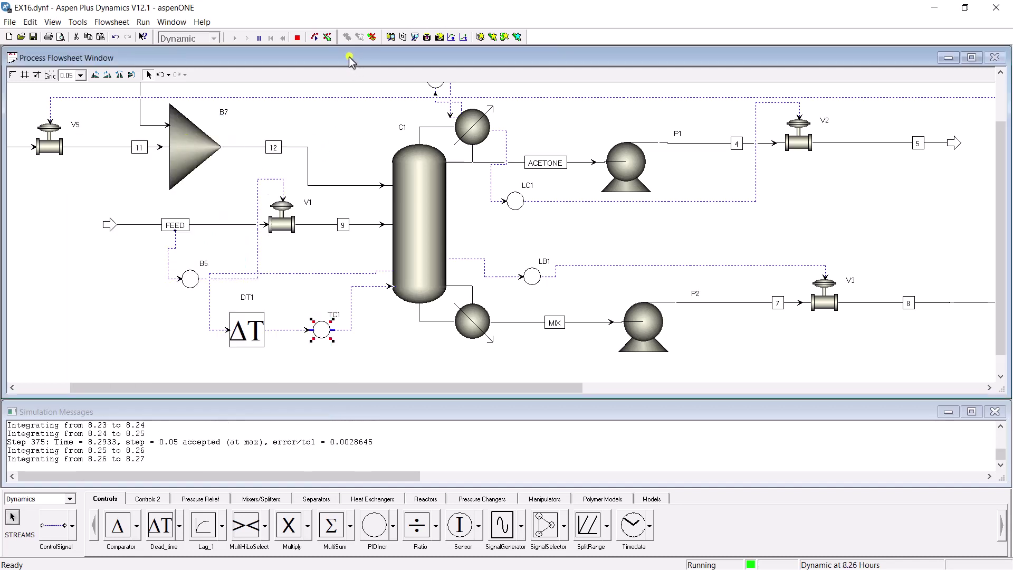
pyautogui.doubleClick(322, 330)
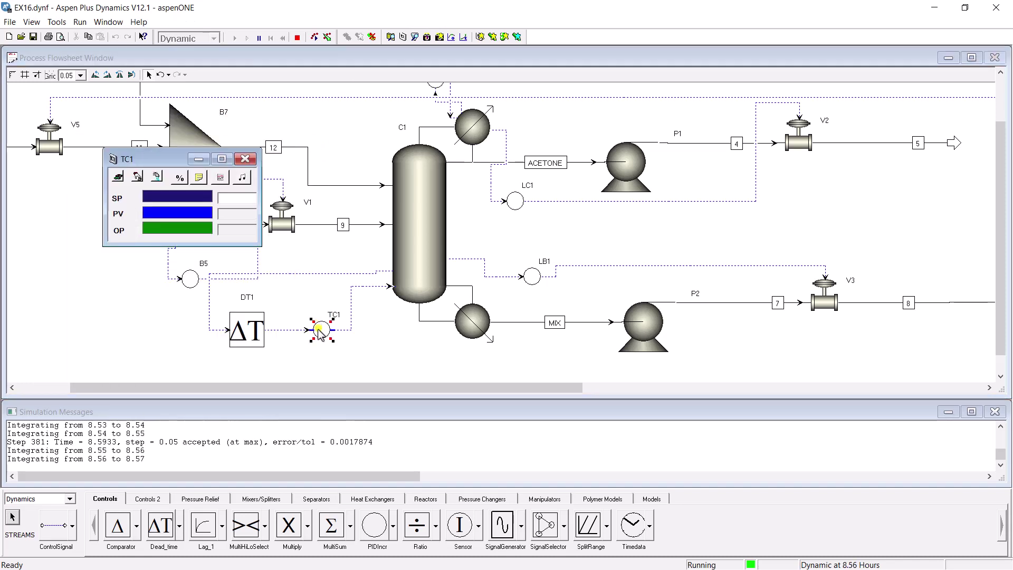
pyautogui.click(220, 177)
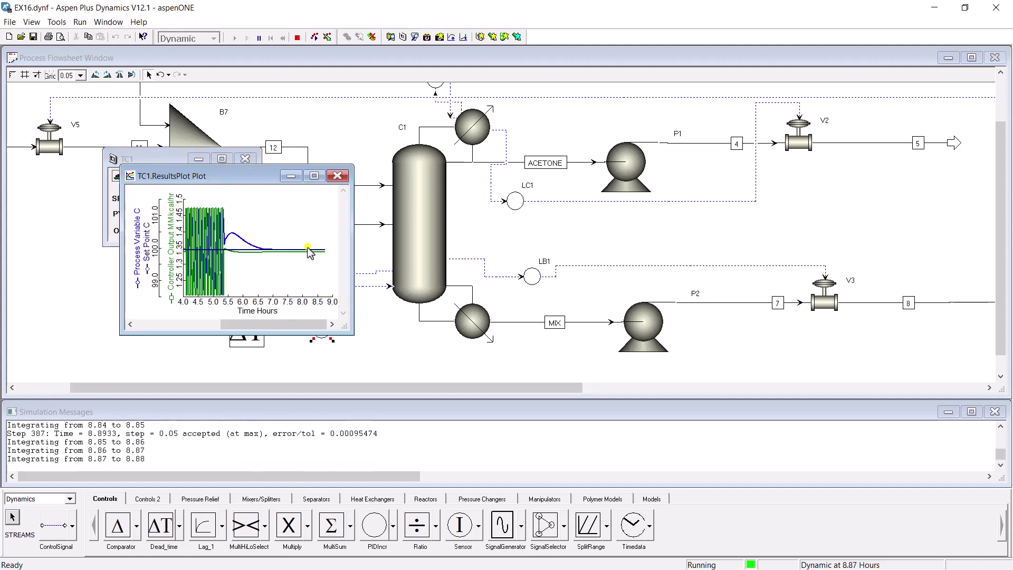
pyautogui.click(338, 175)
pyautogui.click(245, 159)
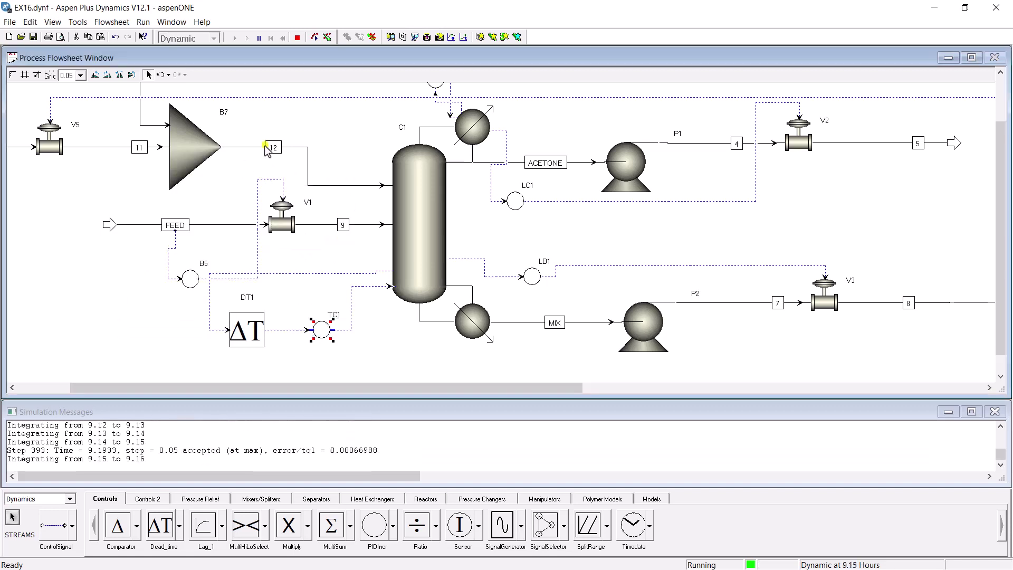
# - Take a snapshot of the running simulation, and pause and rewind the run to its initialization
pyautogui.click(438, 38)
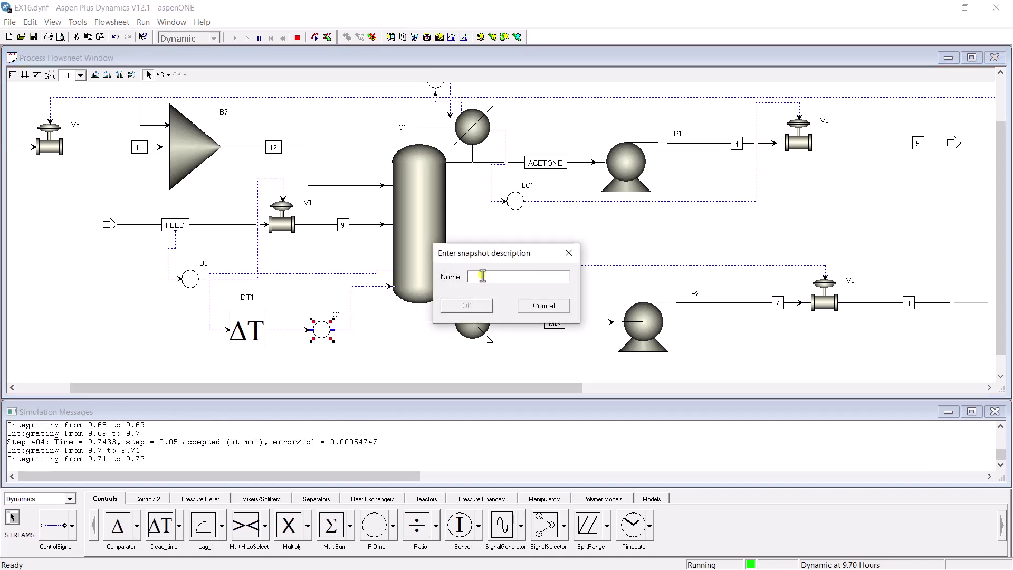
pyautogui.press('Return')
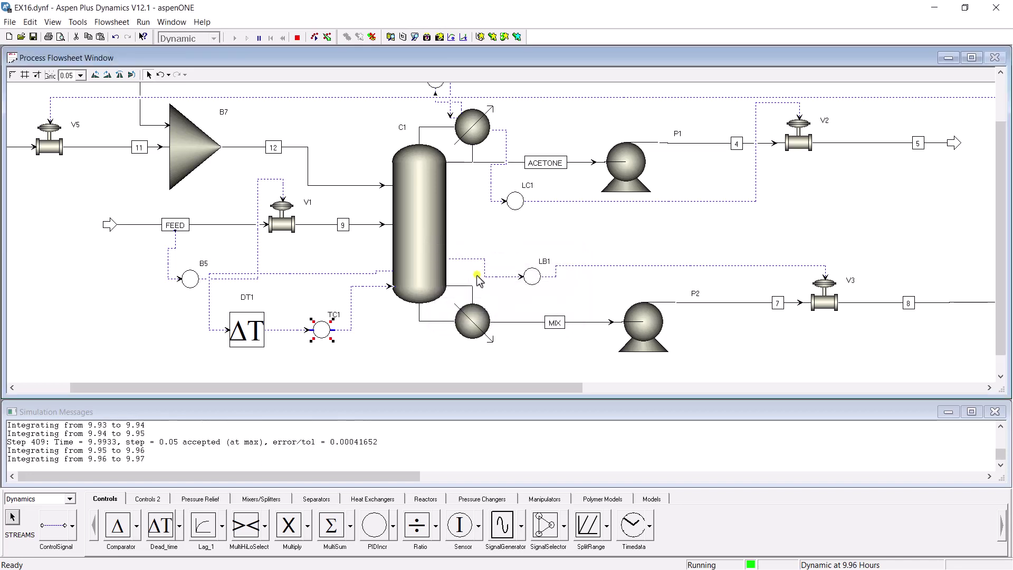
pyautogui.click(259, 38)
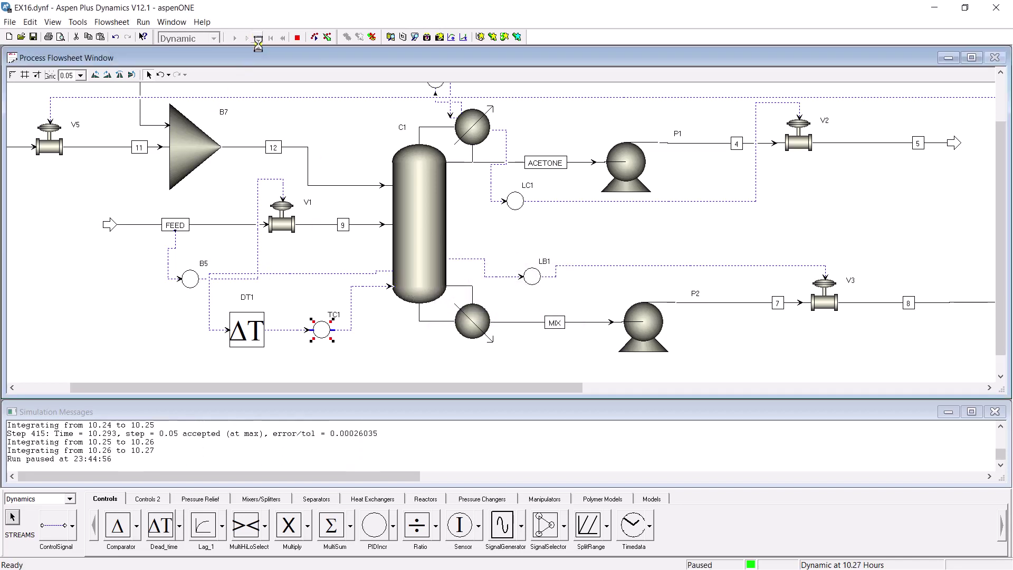
pyautogui.click(271, 38)
pyautogui.click(282, 256)
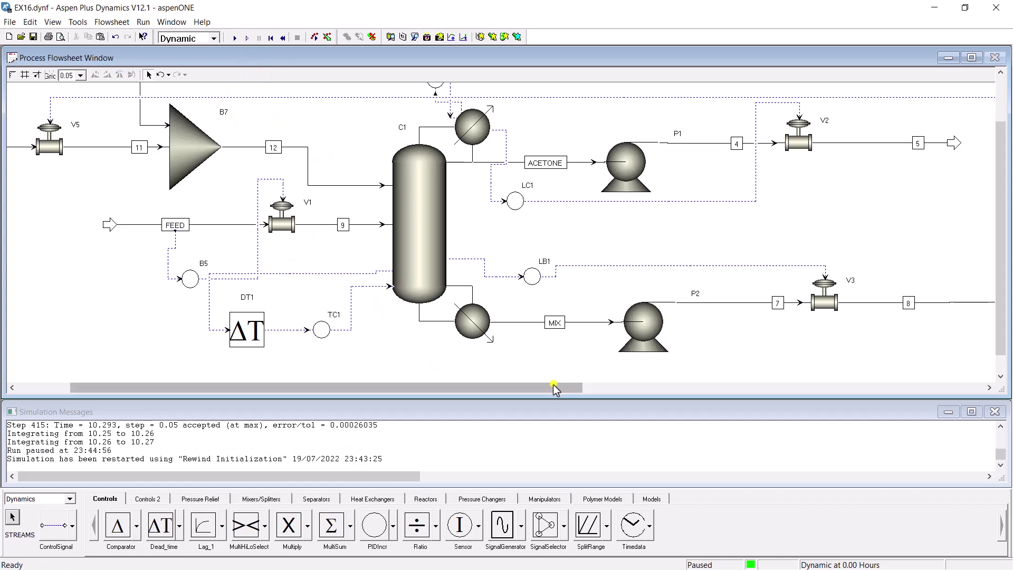
# - Place a PIDIncr controller block in the empty area below column C2
pyautogui.moveTo(570, 388); pyautogui.dragTo(918, 404)
pyautogui.click(999, 377)
pyautogui.click(1000, 376)
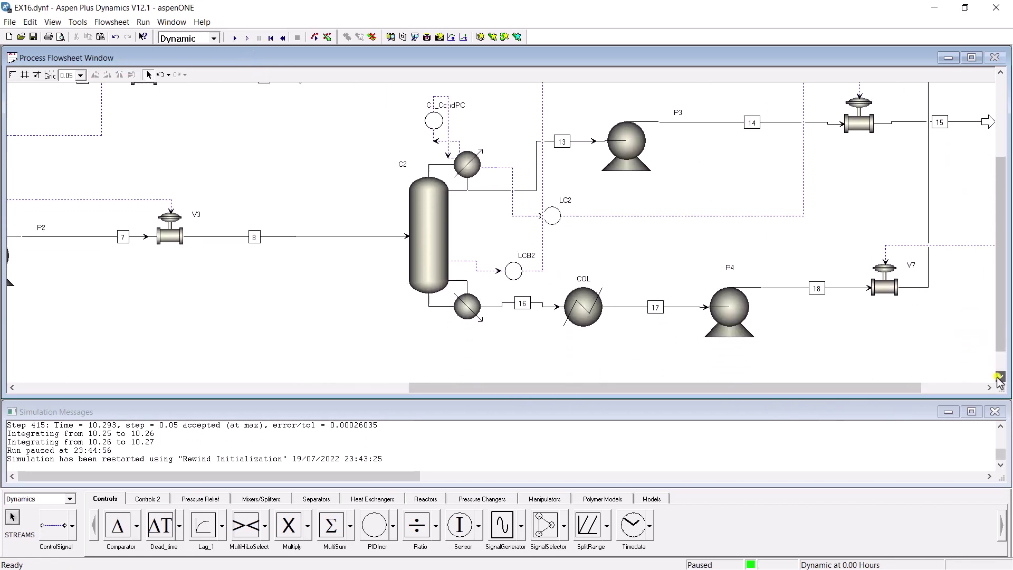
pyautogui.moveTo(532, 389); pyautogui.dragTo(514, 391)
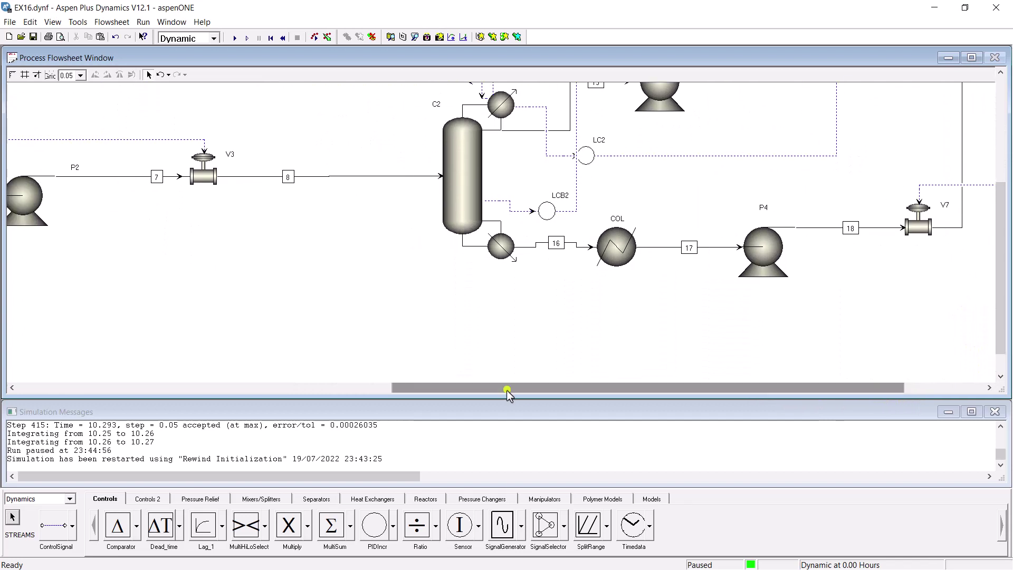
pyautogui.hotkey('shift', 'F10')
pyautogui.click(374, 525)
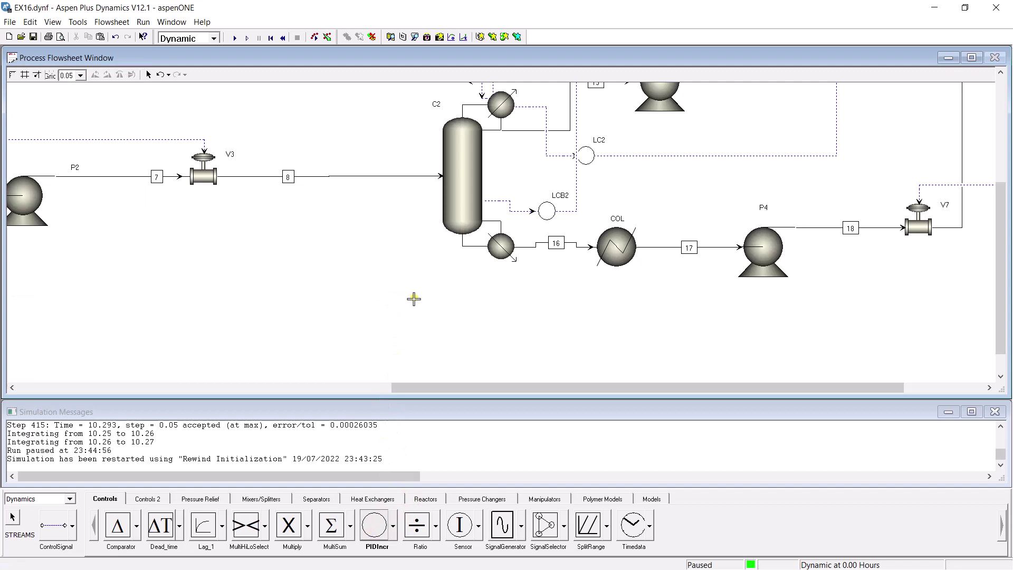
pyautogui.click(442, 325)
pyautogui.press('Escape')
pyautogui.hotkey('shift', 'F10')
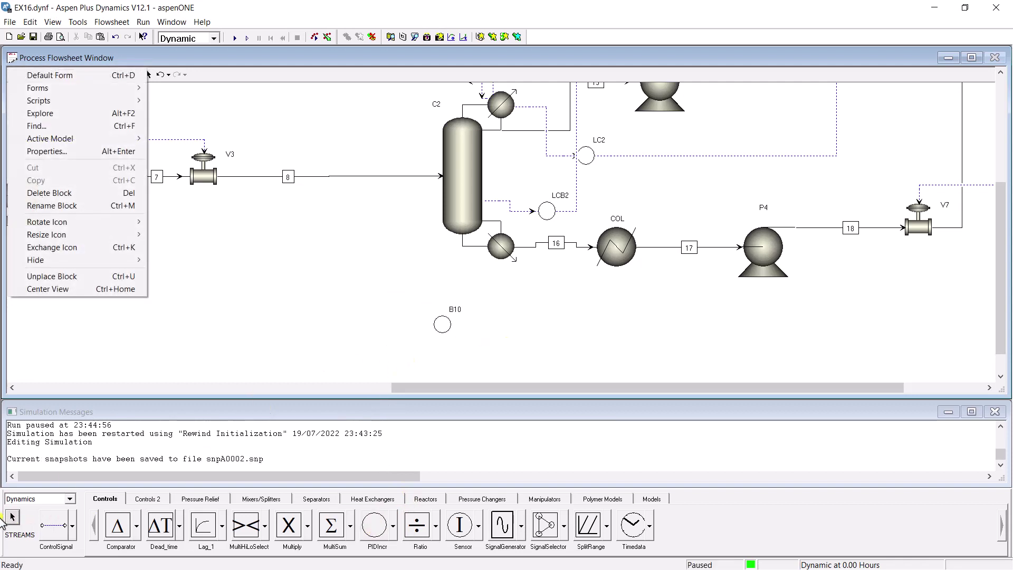
pyautogui.press('Escape')
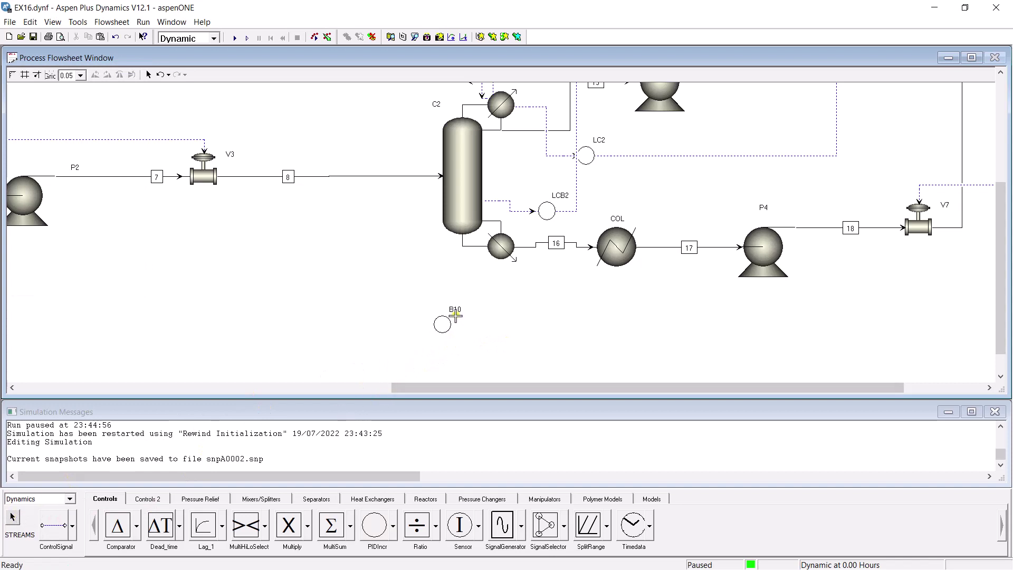
pyautogui.click(502, 328)
pyautogui.click(504, 326)
pyautogui.press('Delete')
# - Rename the new controller block below column C2 as TC2
pyautogui.click(442, 311)
pyautogui.rightClick(443, 324)
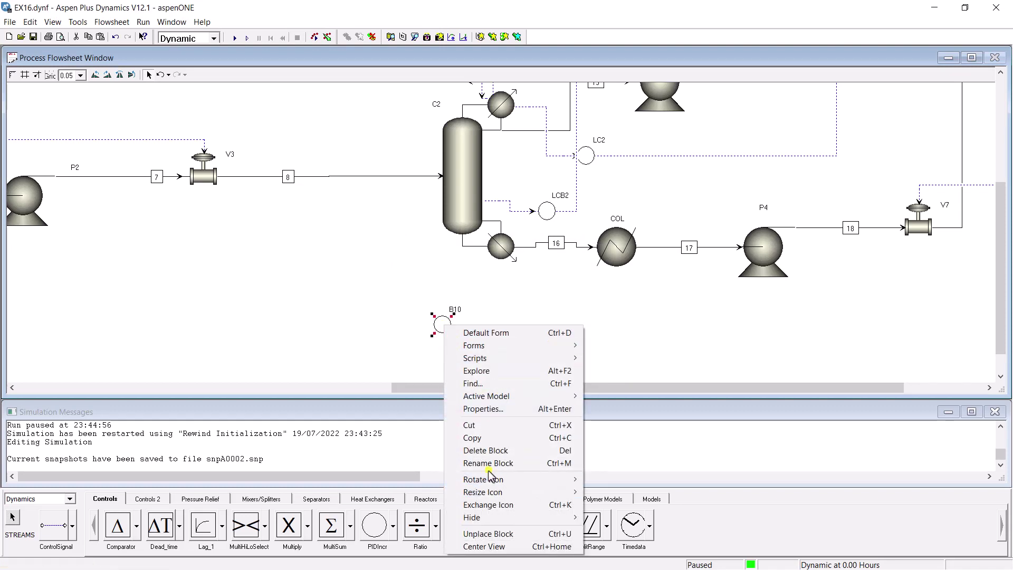
pyautogui.click(488, 464)
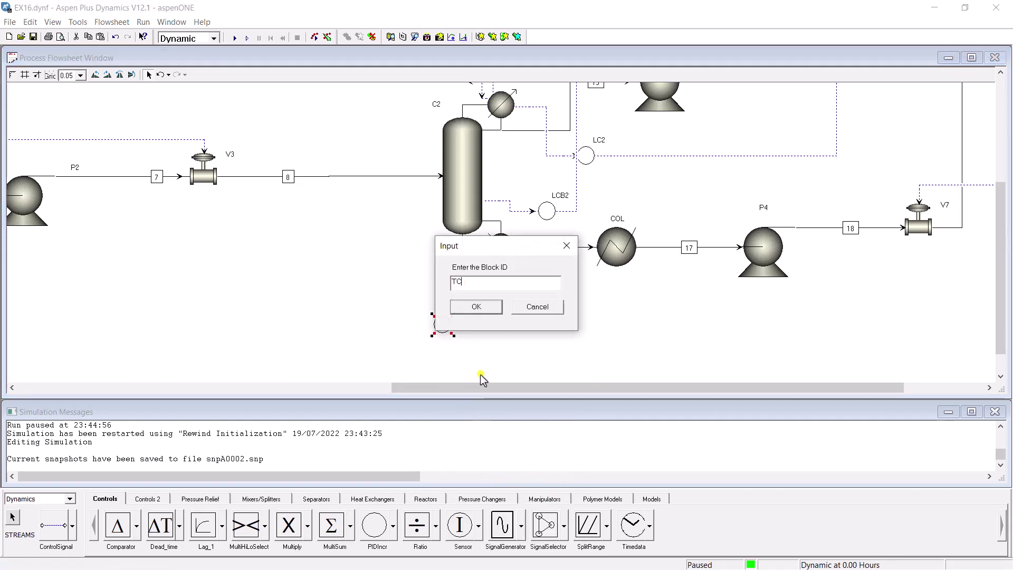
pyautogui.press('Return')
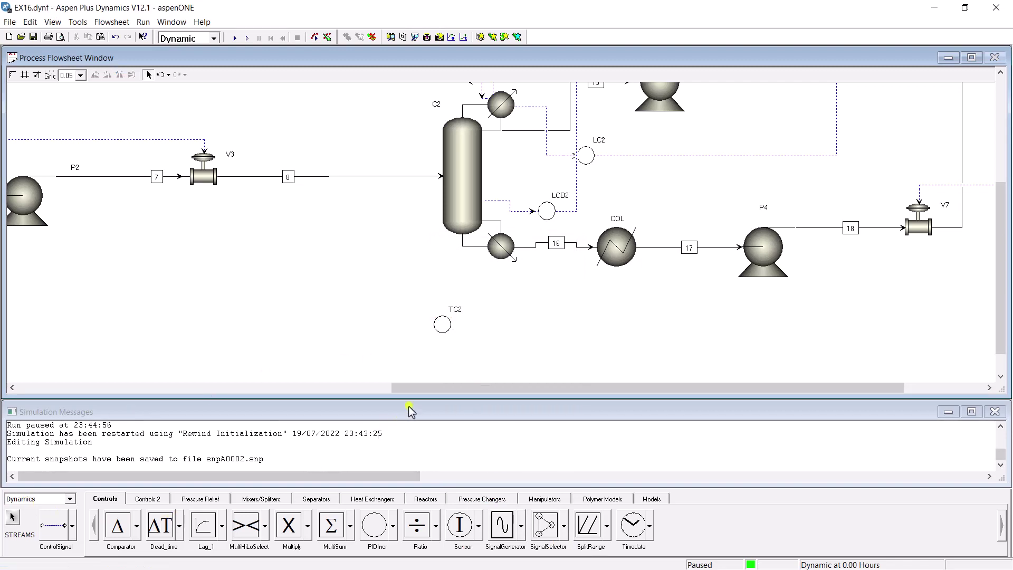
# - Place two MultiSum blocks side by side to the left of TC2, below column C2
pyautogui.moveTo(407, 391); pyautogui.dragTo(383, 394)
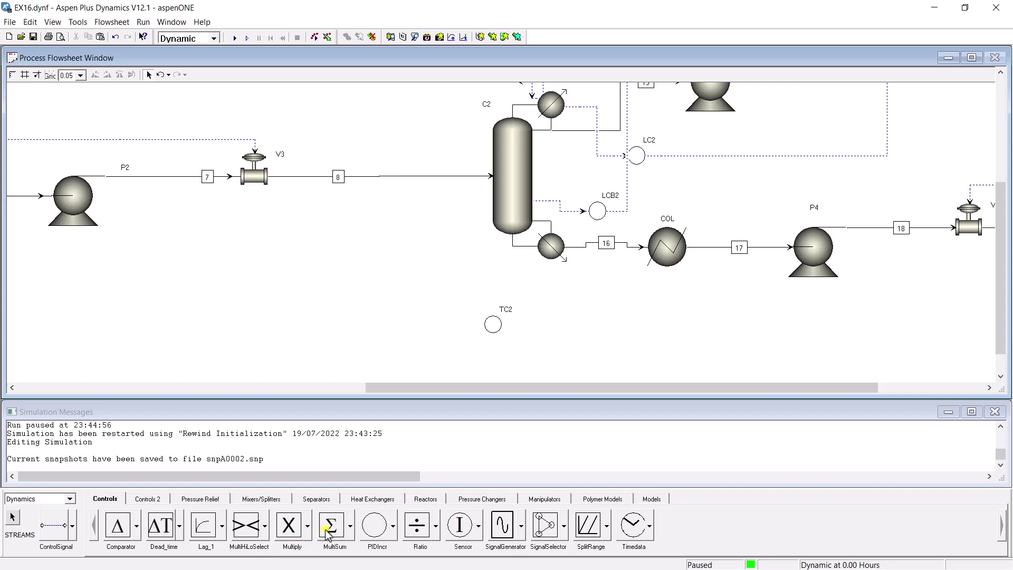
pyautogui.click(330, 531)
pyautogui.click(388, 302)
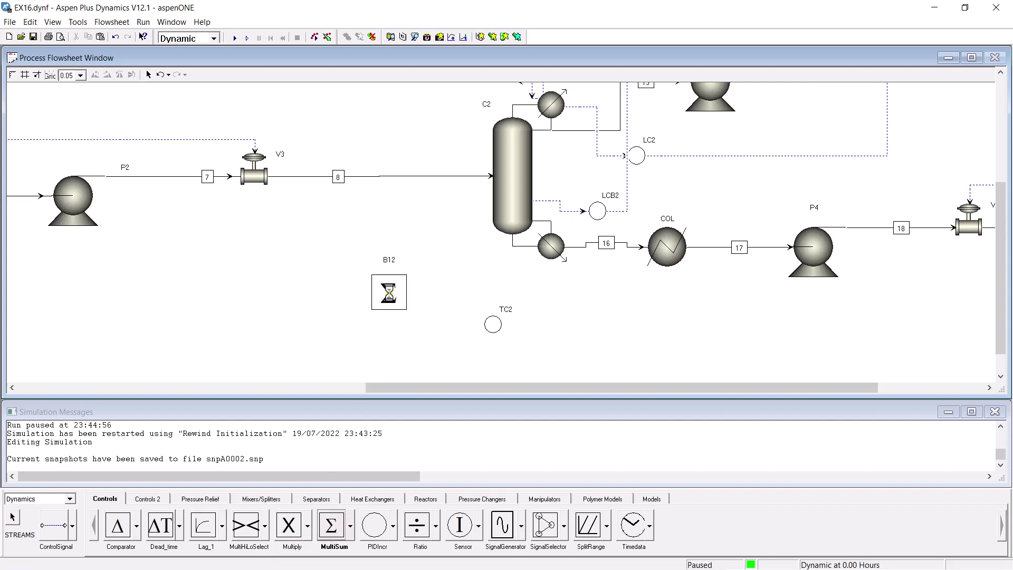
pyautogui.click(297, 297)
# - Connect a control signal from C2's stage 12 temperature to Input_(1) of summing block B13
pyautogui.click(55, 526)
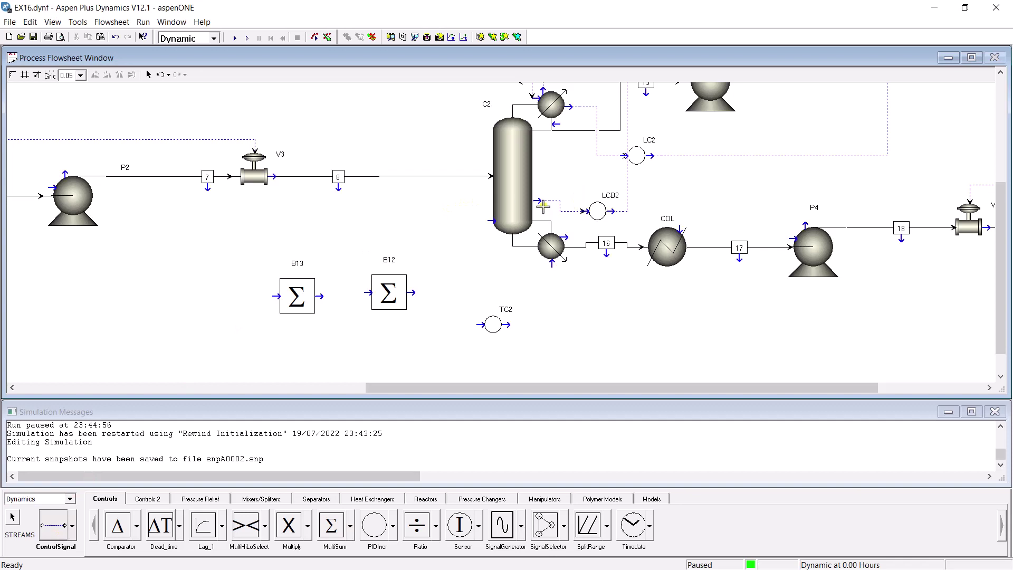
pyautogui.click(452, 198)
pyautogui.scroll(-5, 445, 311)
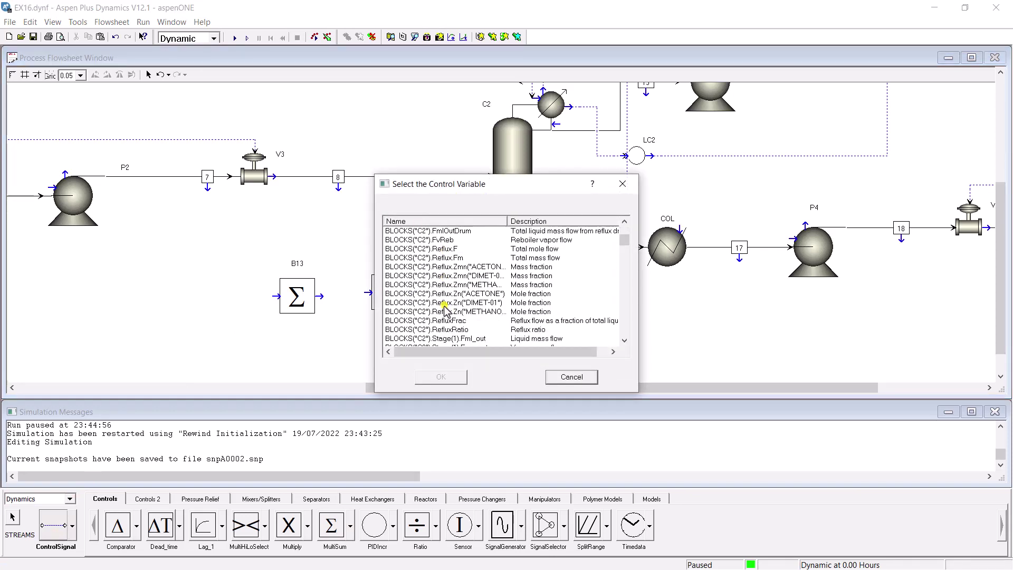
pyautogui.scroll(-20, 445, 311)
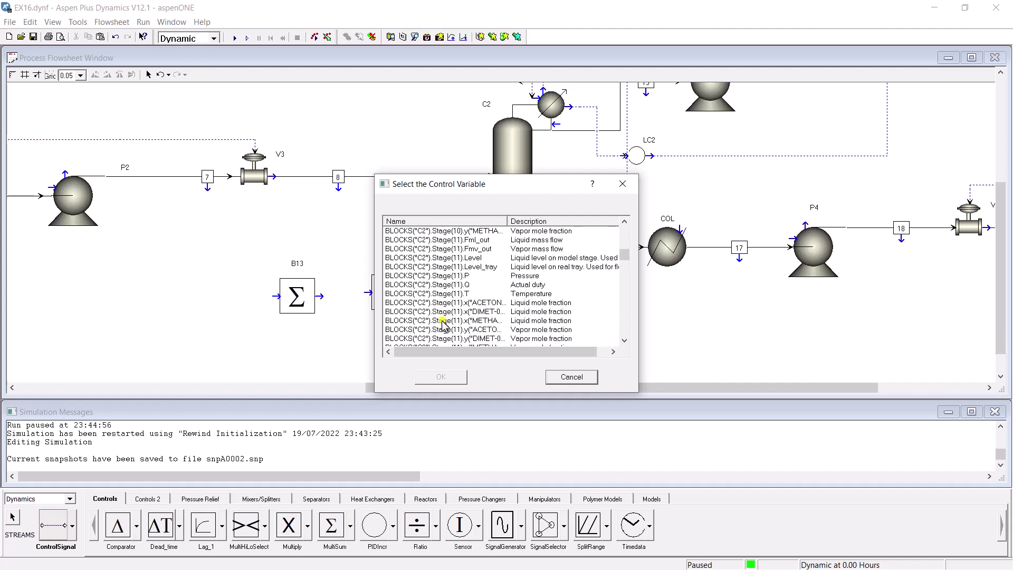
pyautogui.click(452, 329)
pyautogui.click(441, 377)
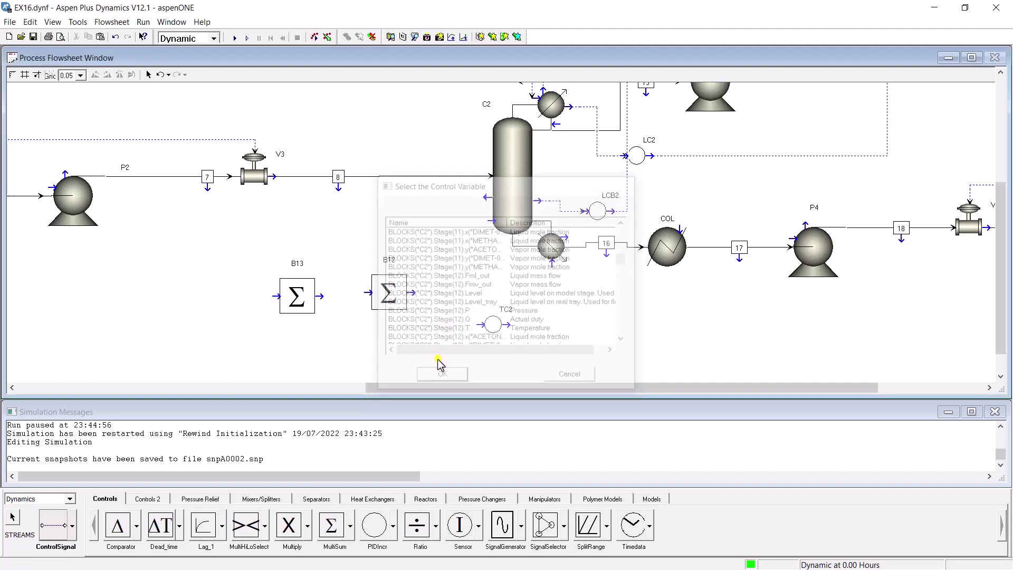
pyautogui.click(266, 294)
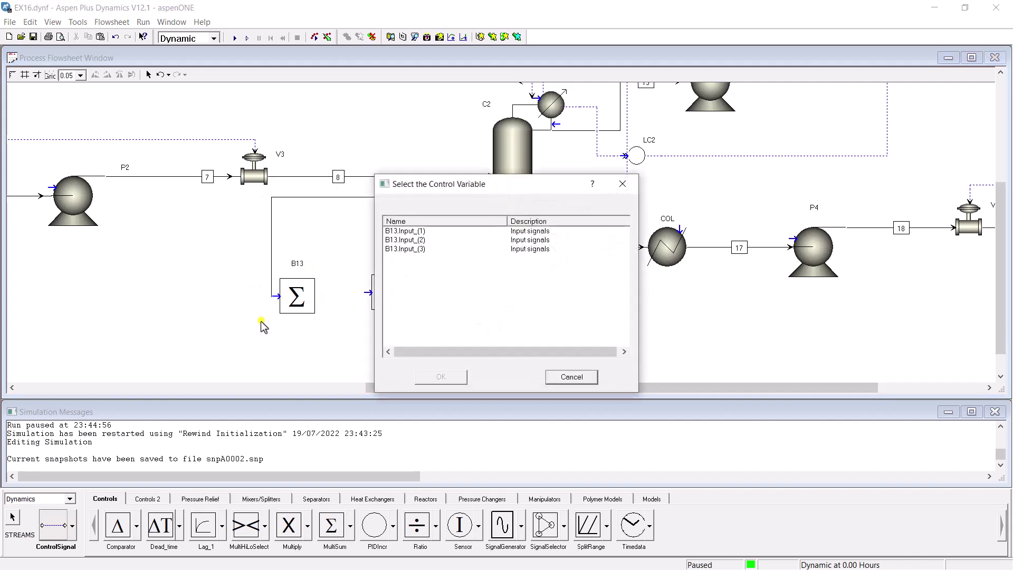
pyautogui.click(408, 232)
pyautogui.click(446, 377)
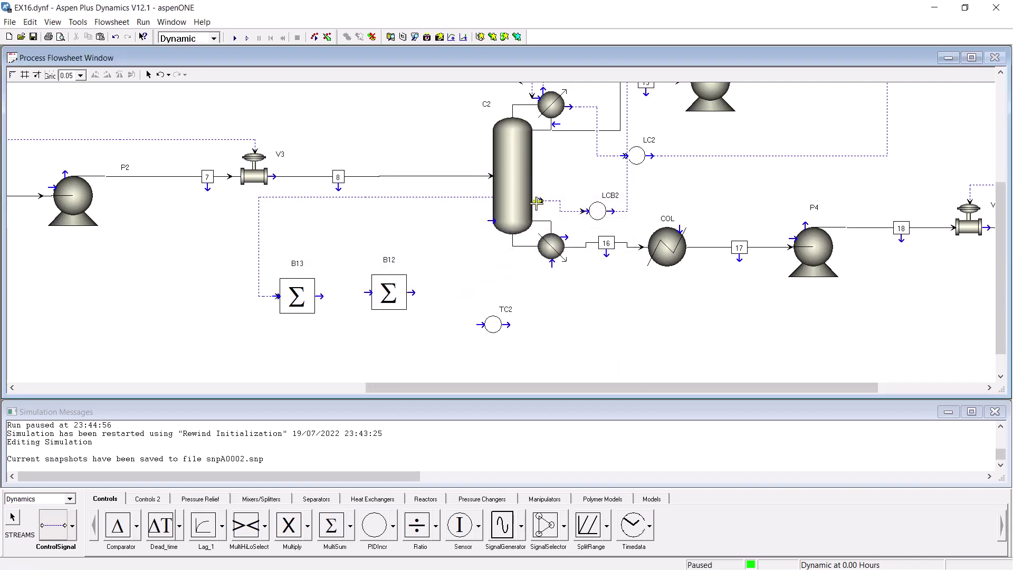
# - Connect a second control signal from C2's stage 13 temperature to Input_(2) of summing block B13
pyautogui.click(539, 212)
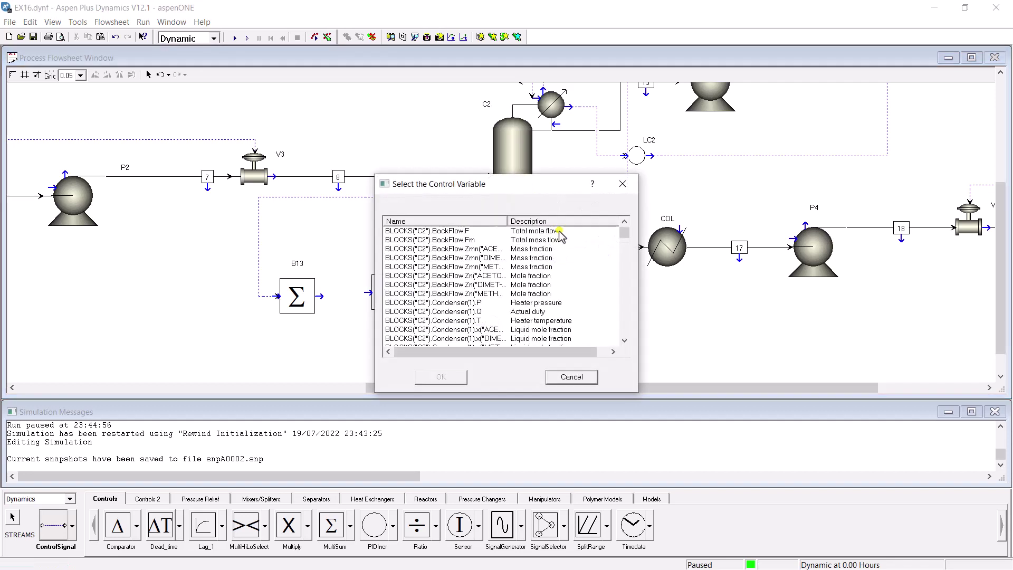
pyautogui.scroll(-4, 452, 288)
pyautogui.scroll(-3, 451, 290)
pyautogui.scroll(-20, 433, 307)
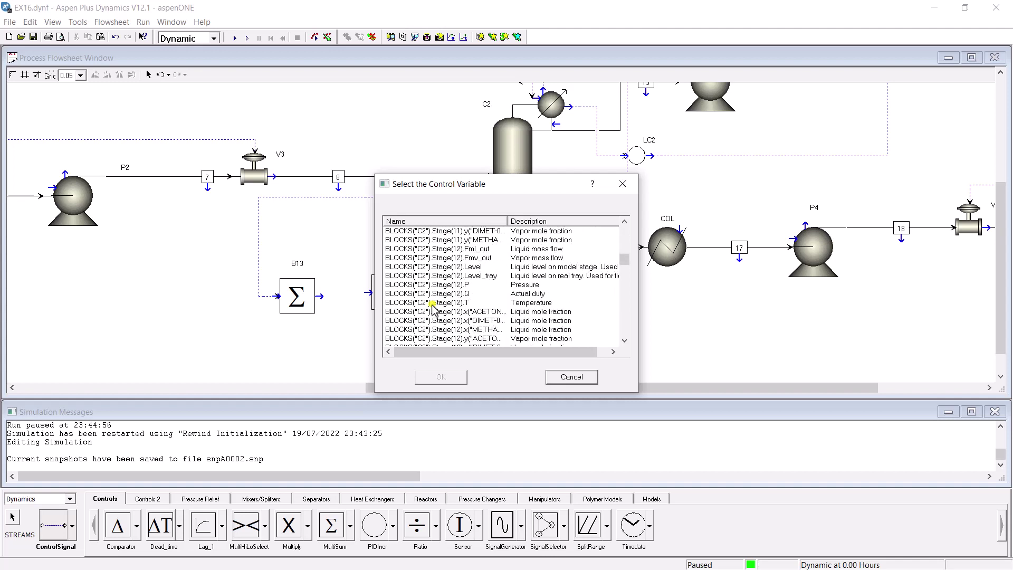
pyautogui.scroll(-3, 432, 308)
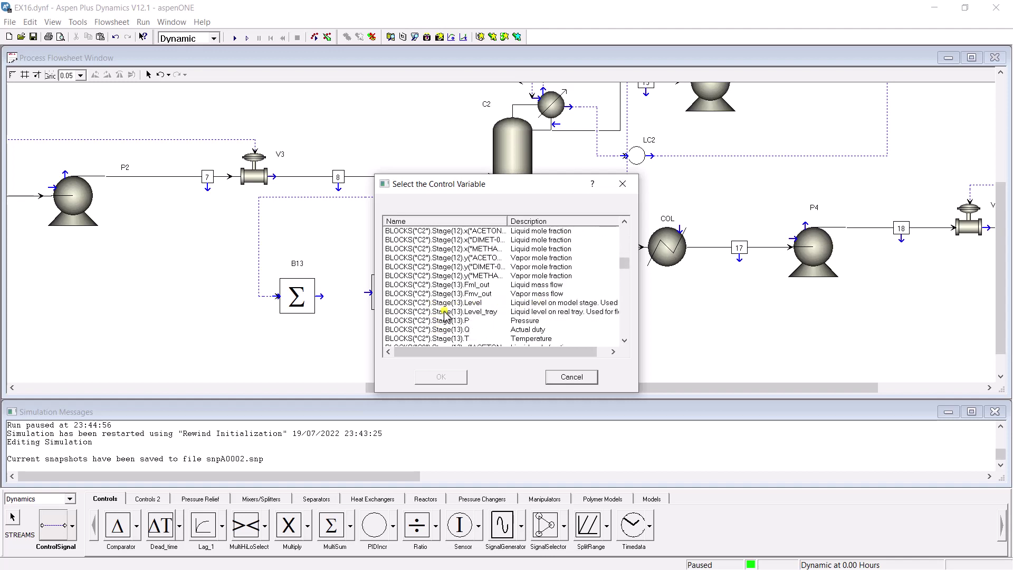
pyautogui.scroll(-1, 446, 309)
pyautogui.click(447, 313)
pyautogui.click(455, 375)
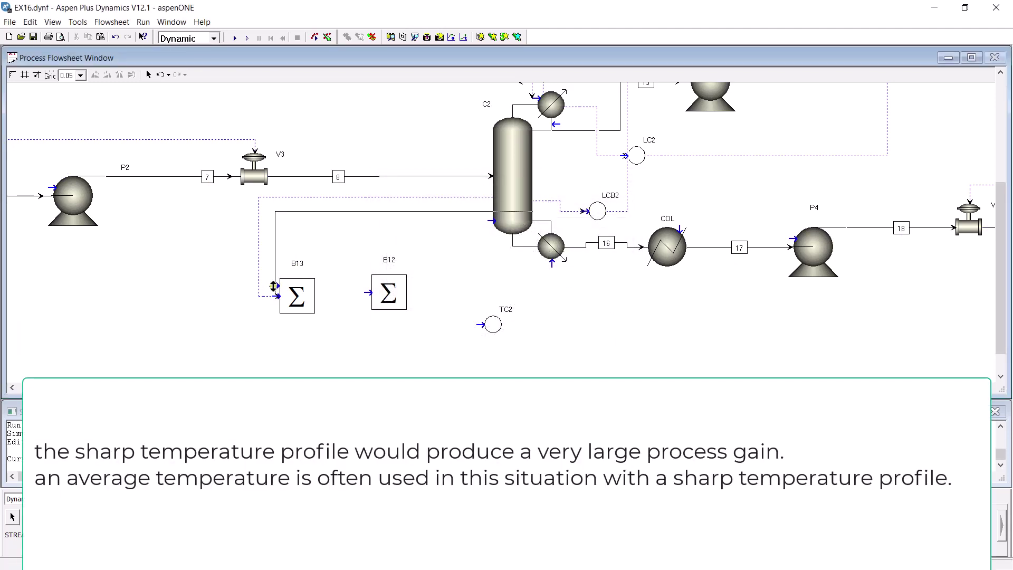
pyautogui.click(274, 286)
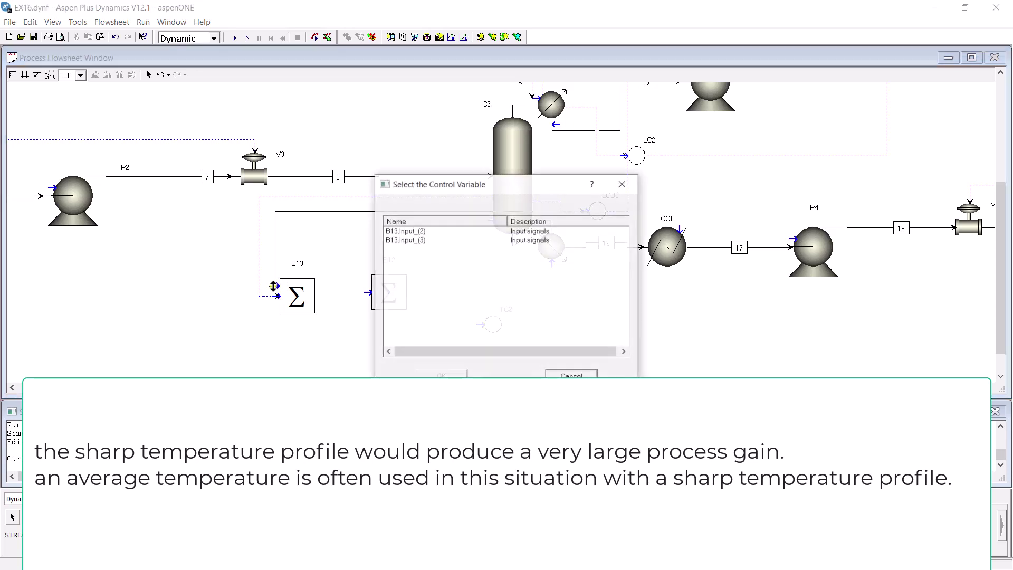
pyautogui.click(414, 231)
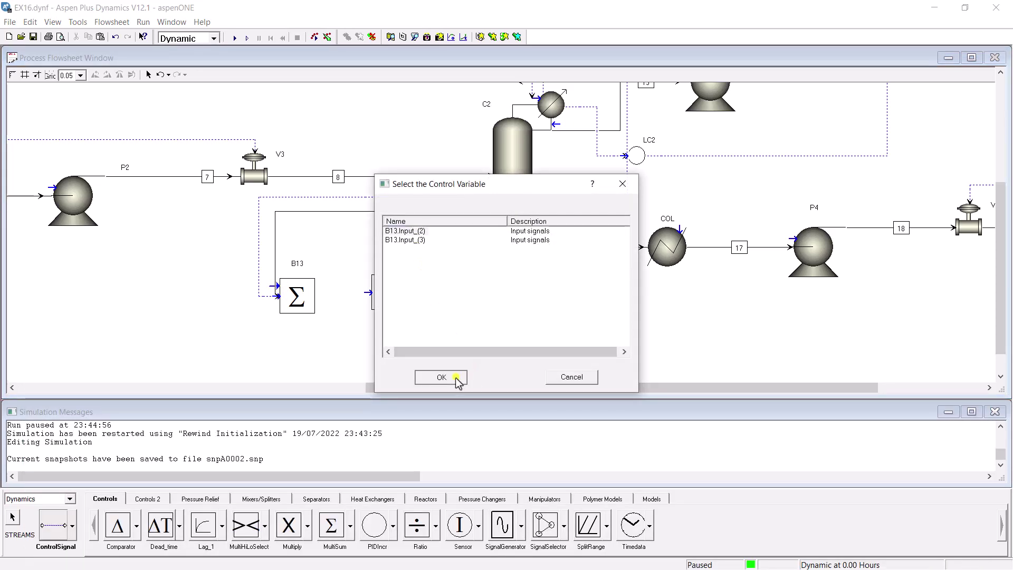
pyautogui.click(457, 377)
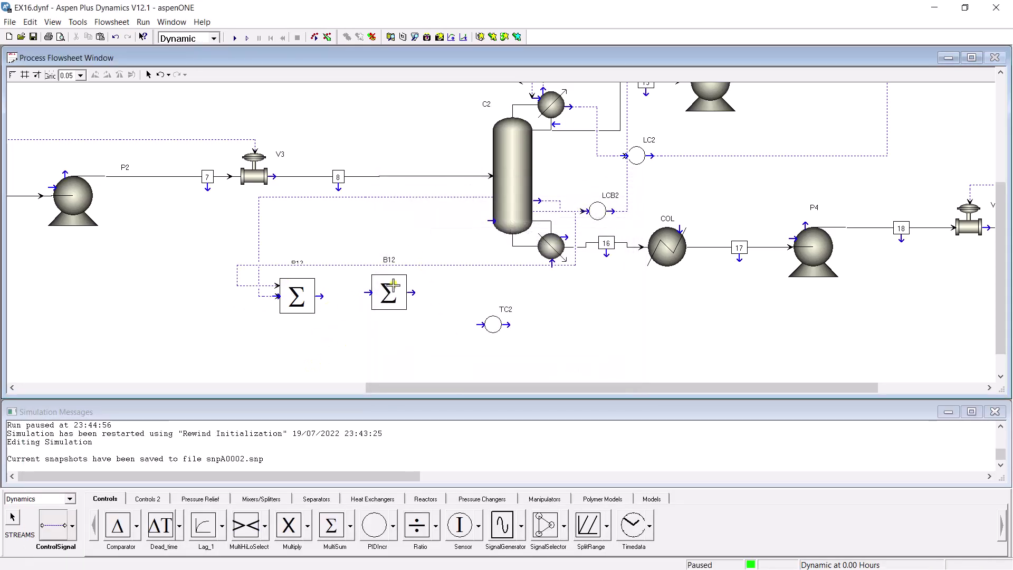
pyautogui.press('Escape')
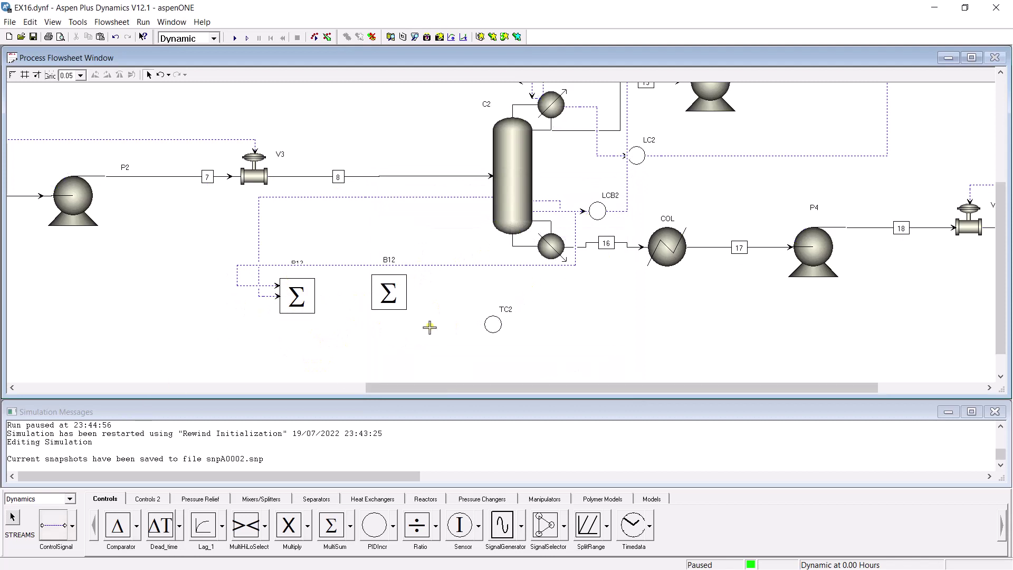
# - Move the second signal's outlet to C2's left side and reroute the two signal lines into B13 so they are clearly separated
pyautogui.click(467, 196)
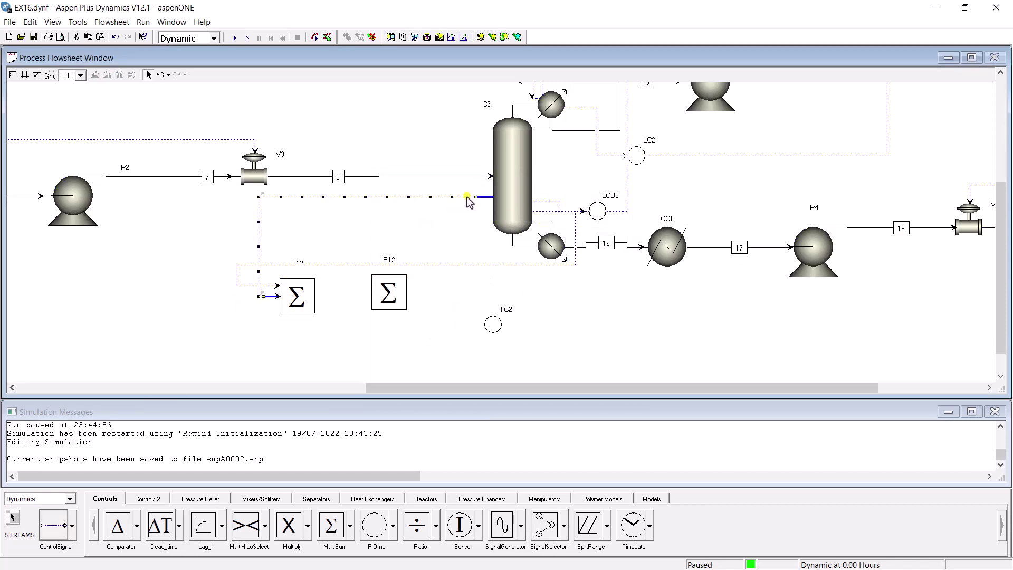
pyautogui.click(545, 212)
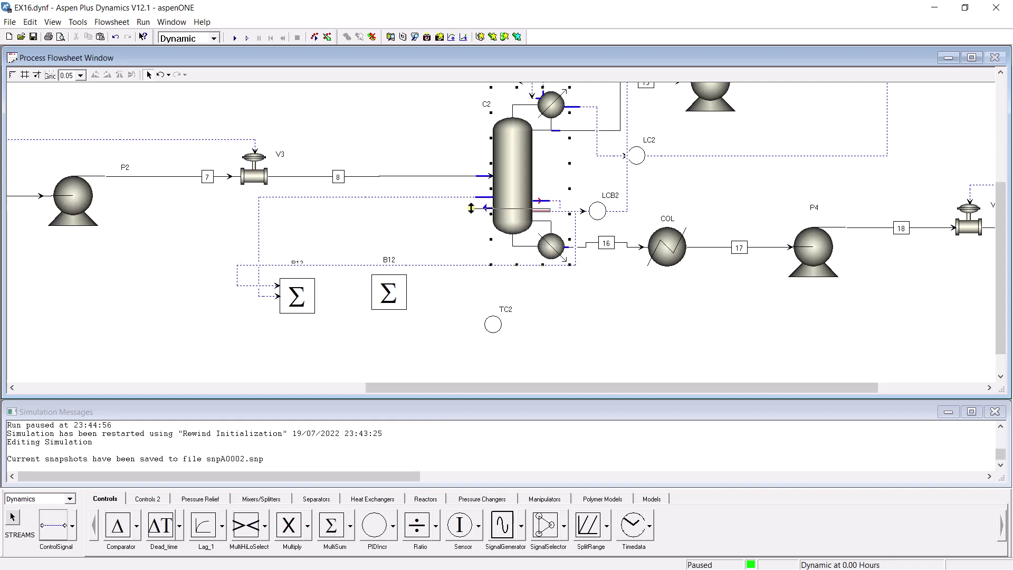
pyautogui.click(472, 207)
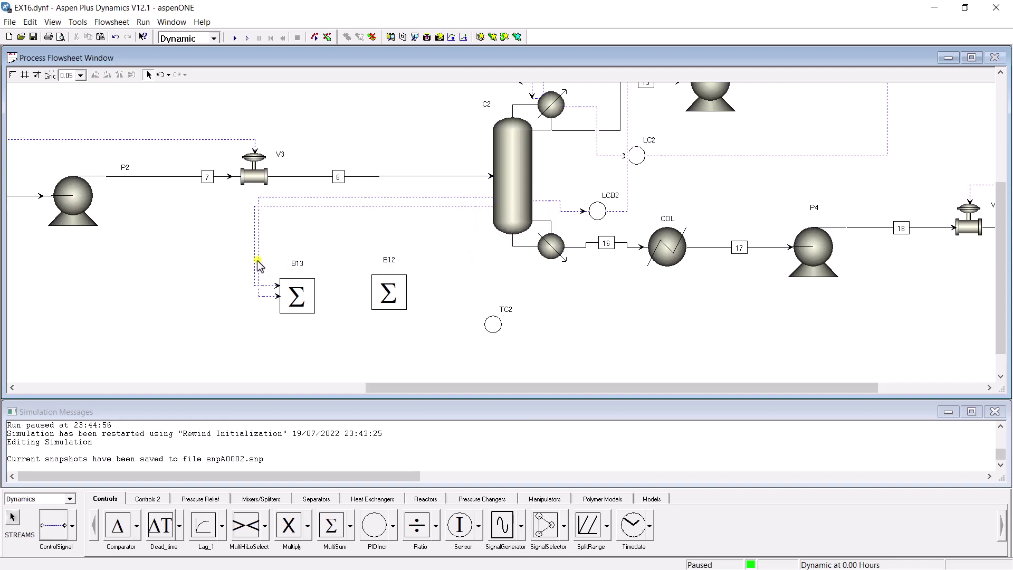
pyautogui.moveTo(257, 261); pyautogui.dragTo(228, 262)
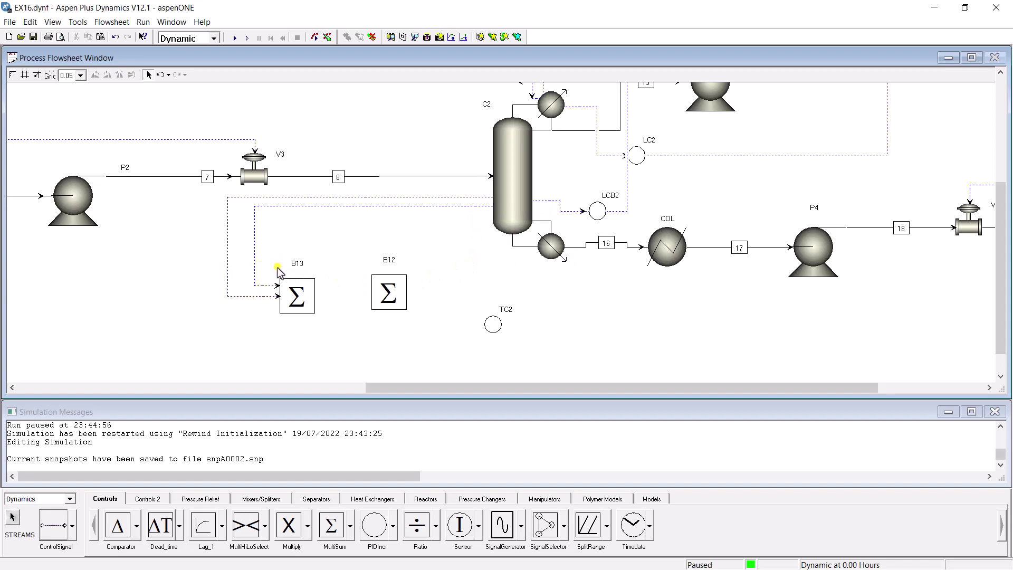
# - Connect a third control signal from C2's stage 14 temperature to the remaining input of summing block B13
pyautogui.click(53, 538)
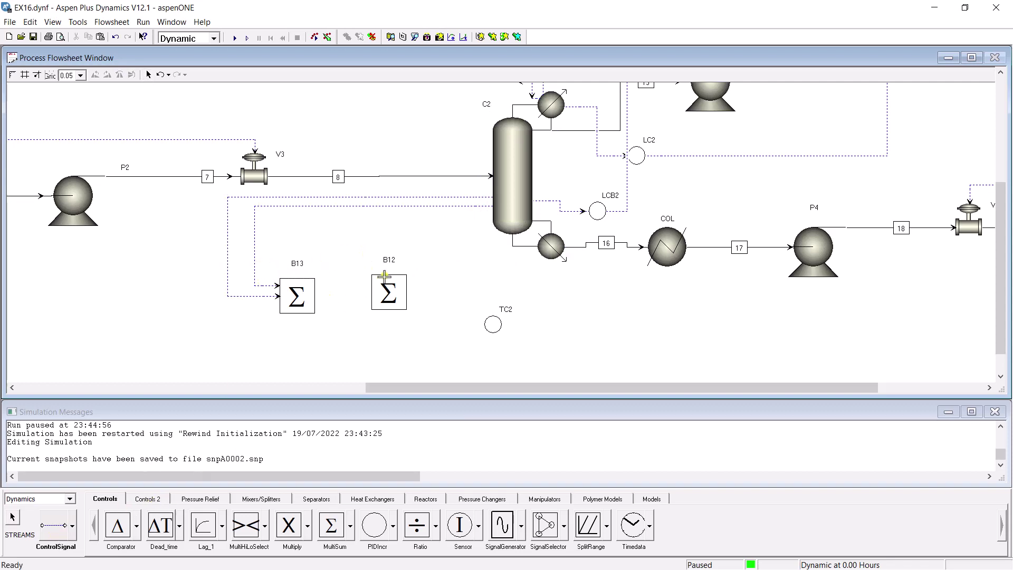
pyautogui.click(541, 201)
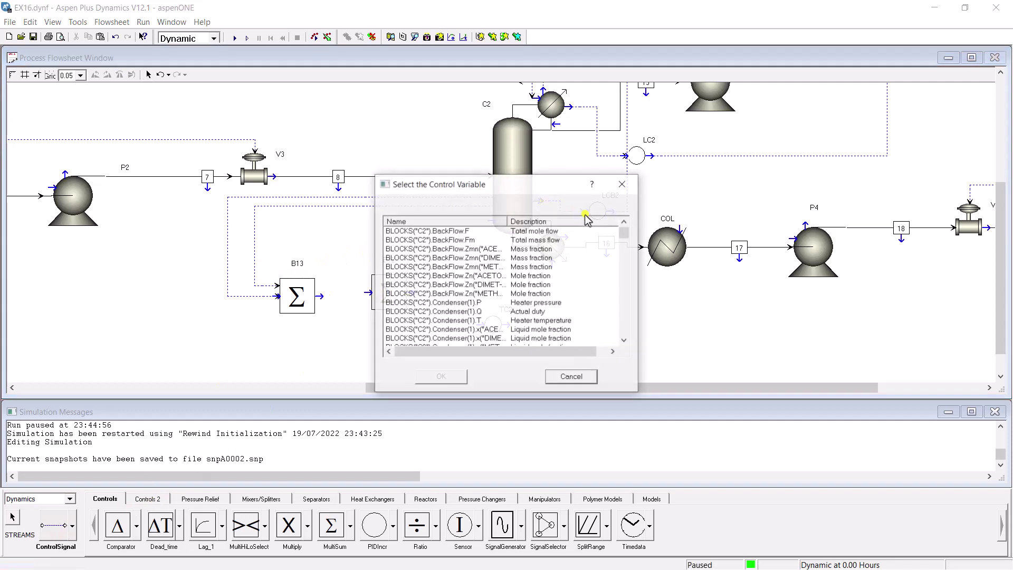
pyautogui.moveTo(624, 230); pyautogui.dragTo(626, 274)
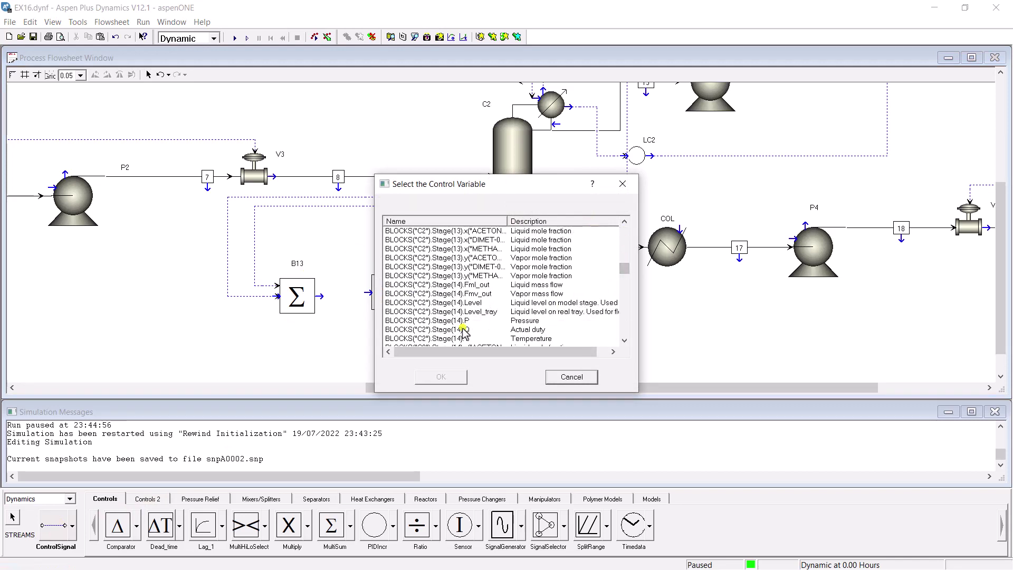
pyautogui.click(451, 345)
pyautogui.click(458, 378)
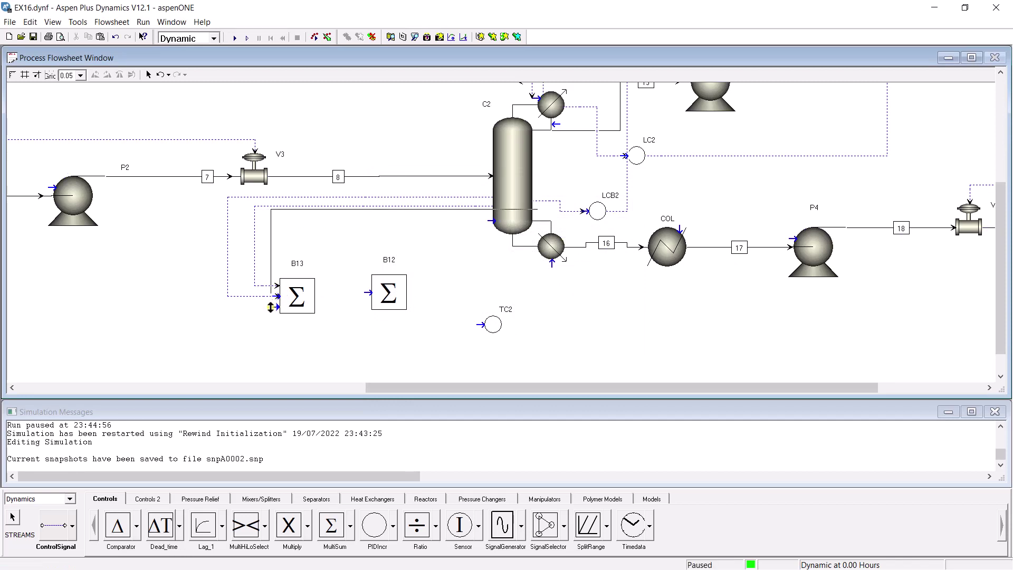
pyautogui.click(270, 308)
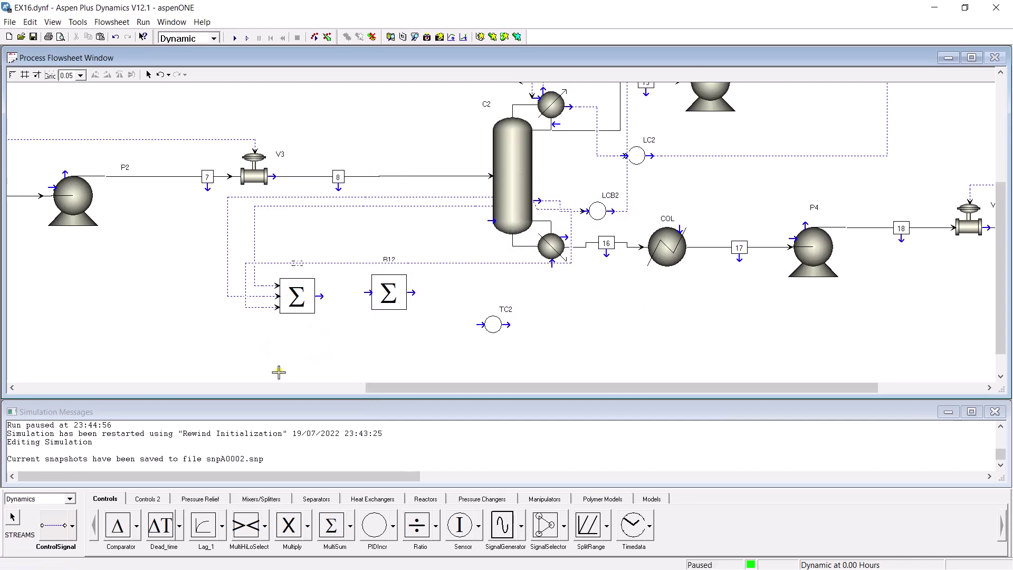
pyautogui.press('Escape')
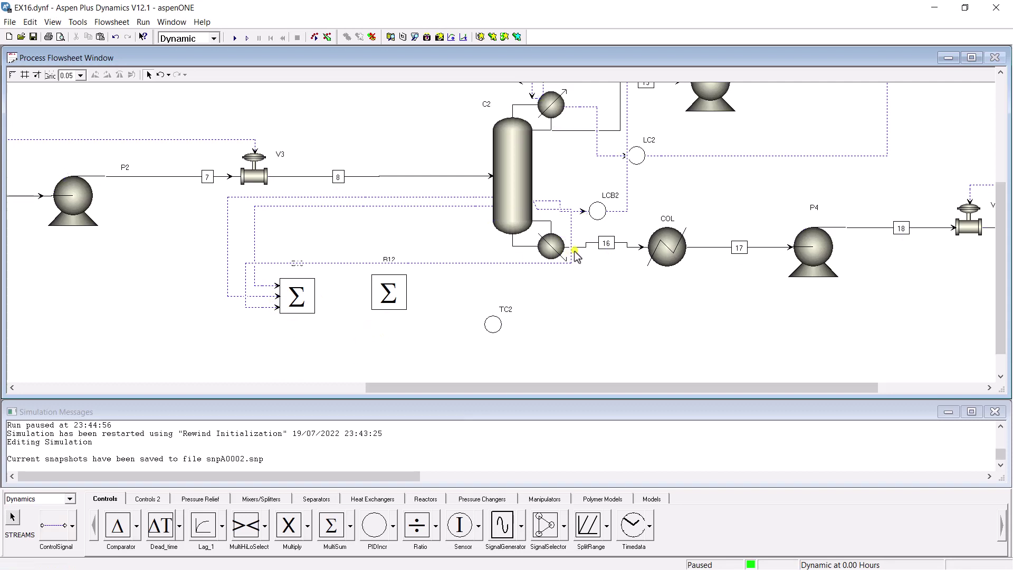
# - Move the third signal's outlet to C2's left side and route its line outside the other two signals into B13
pyautogui.click(571, 226)
pyautogui.moveTo(544, 209); pyautogui.dragTo(482, 217)
pyautogui.click(353, 253)
pyautogui.click(258, 283)
pyautogui.moveTo(258, 284); pyautogui.dragTo(205, 278)
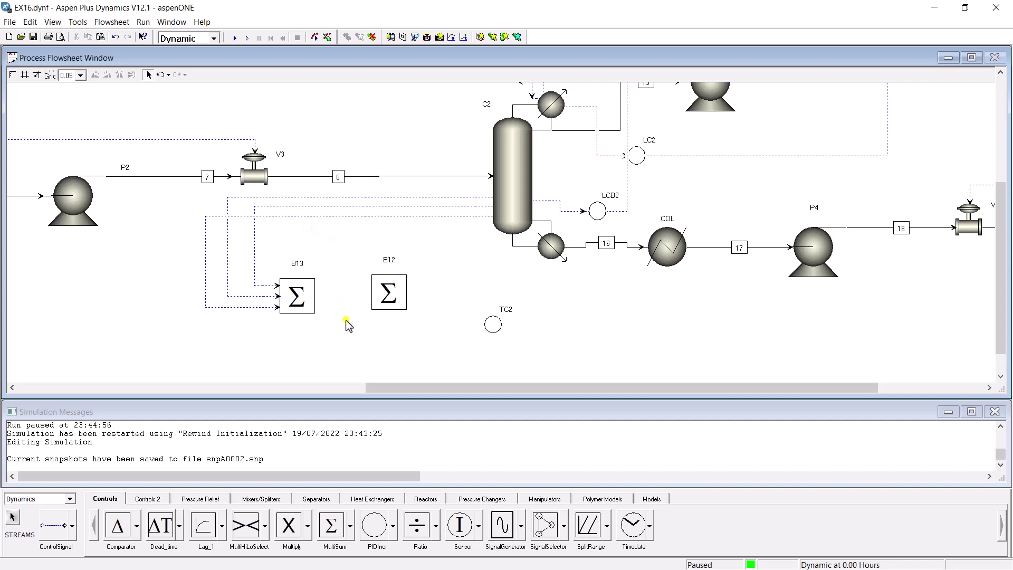
# - Delete the unused summing block B12 and move controller TC2 closer to B13
pyautogui.press('Delete')
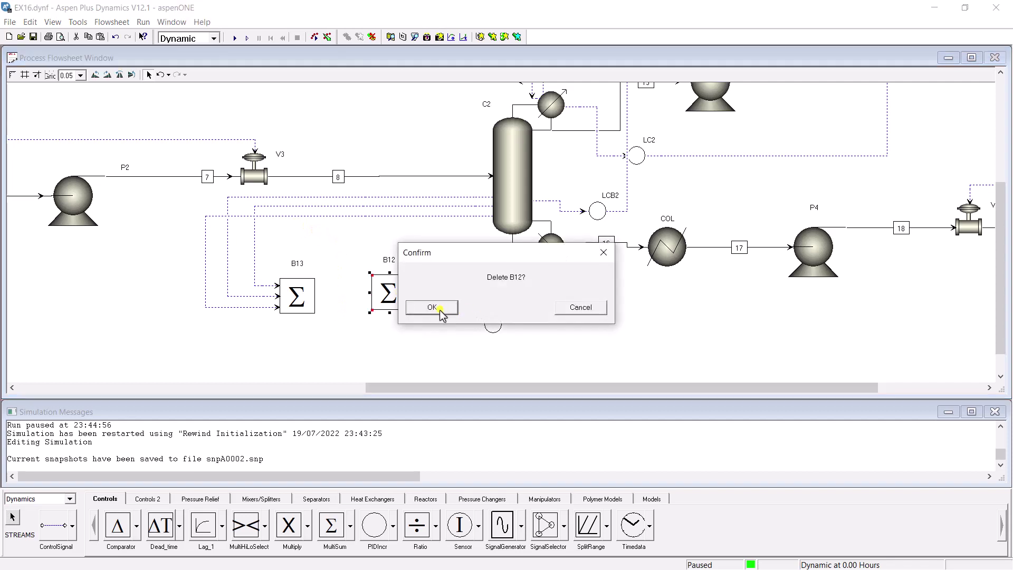
pyautogui.click(440, 311)
pyautogui.moveTo(486, 330); pyautogui.dragTo(447, 297)
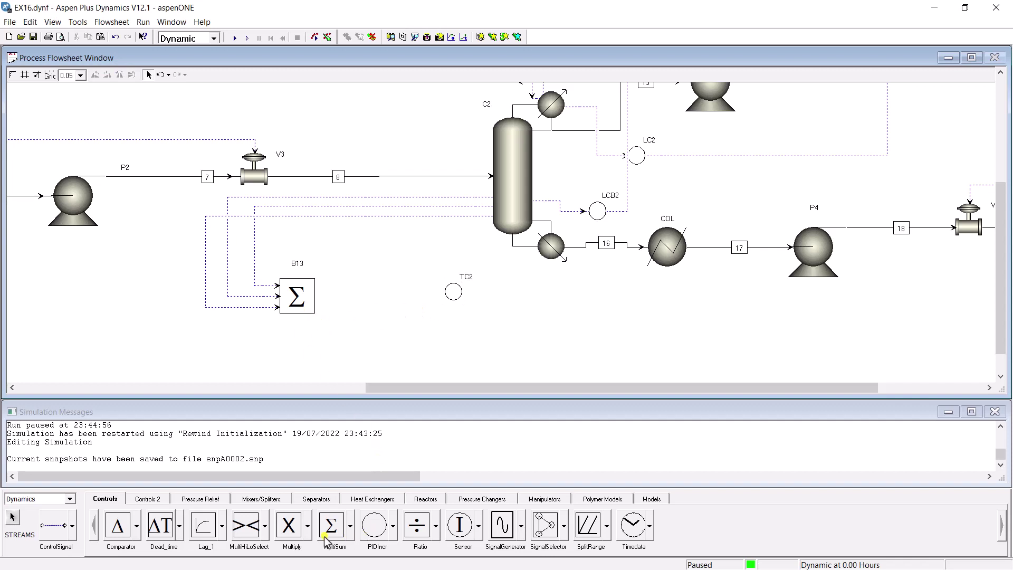
# - Place a Multiply block between B13 and TC2 and connect B13's output signal to its Input1
pyautogui.click(286, 533)
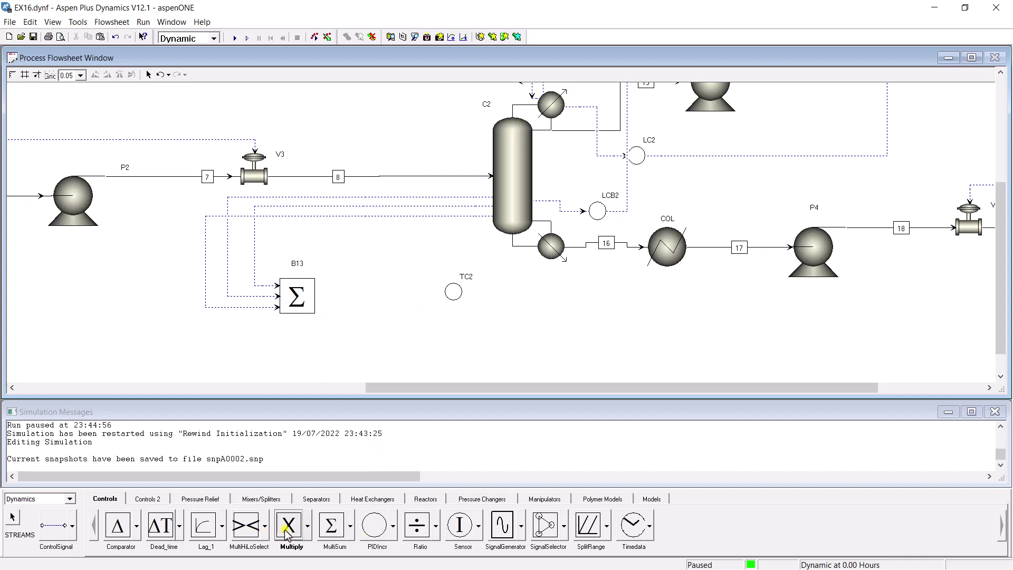
pyautogui.click(367, 297)
pyautogui.click(56, 525)
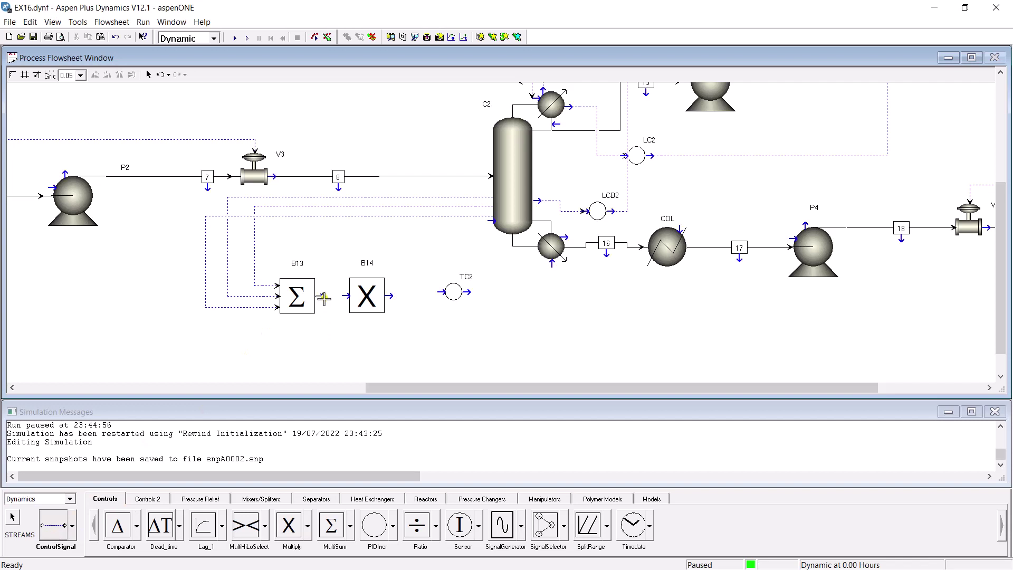
pyautogui.click(323, 297)
pyautogui.click(346, 296)
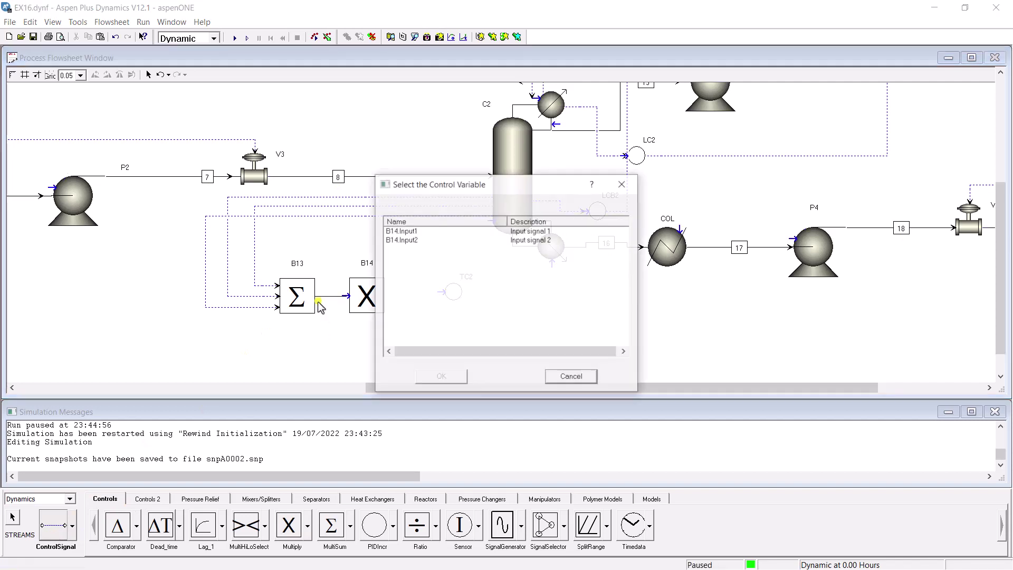
pyautogui.click(406, 231)
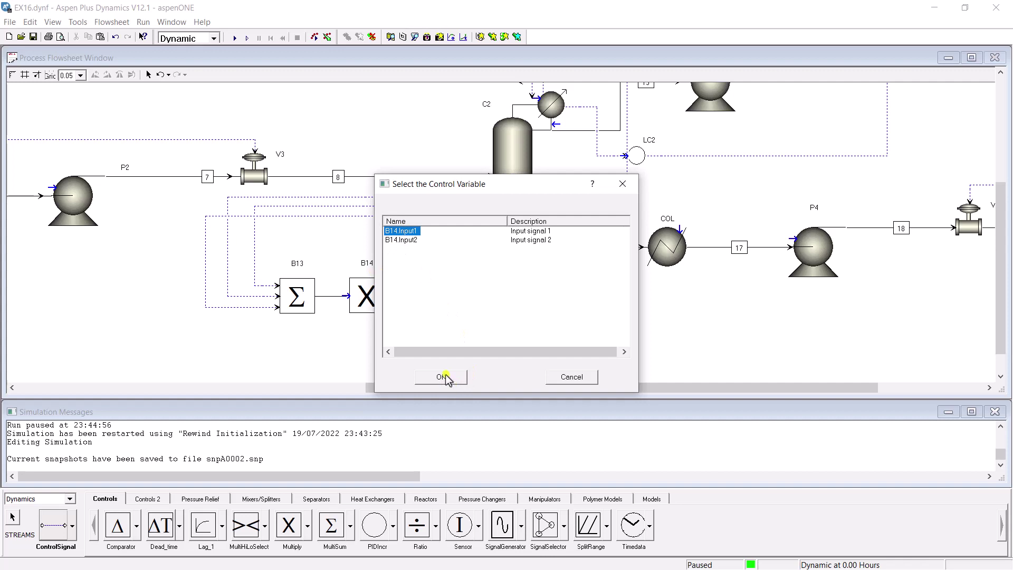
pyautogui.click(442, 377)
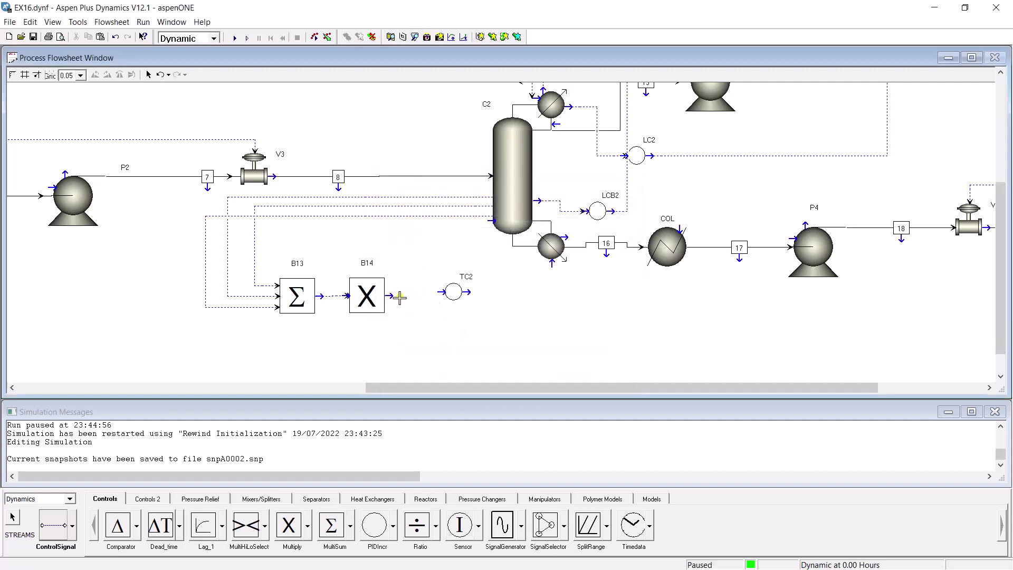
# - Connect the output of multiply block B14 to TC2's process variable (TC2.PV) with a control signal
pyautogui.click(391, 296)
pyautogui.click(440, 291)
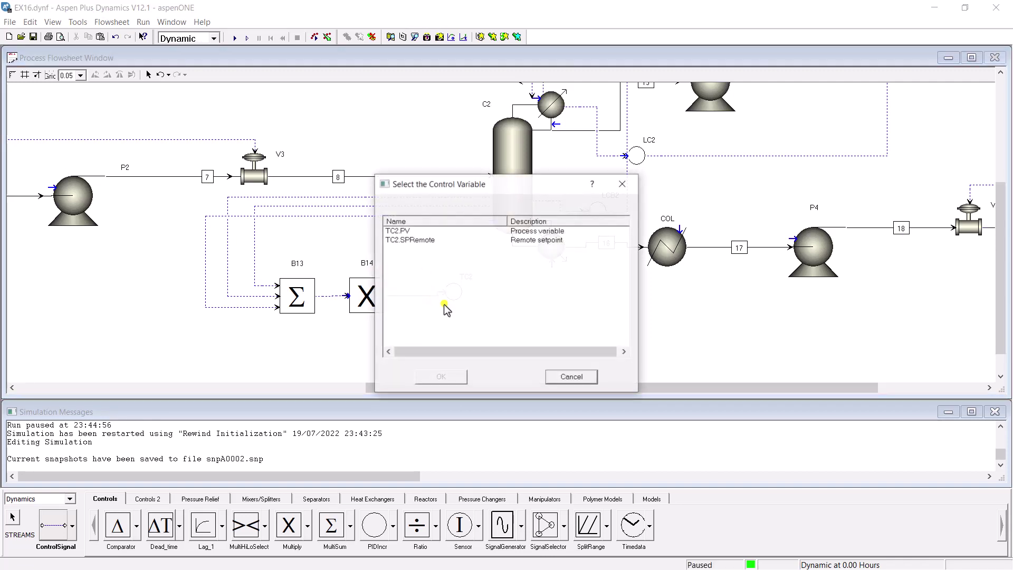
pyautogui.click(406, 232)
pyautogui.click(442, 377)
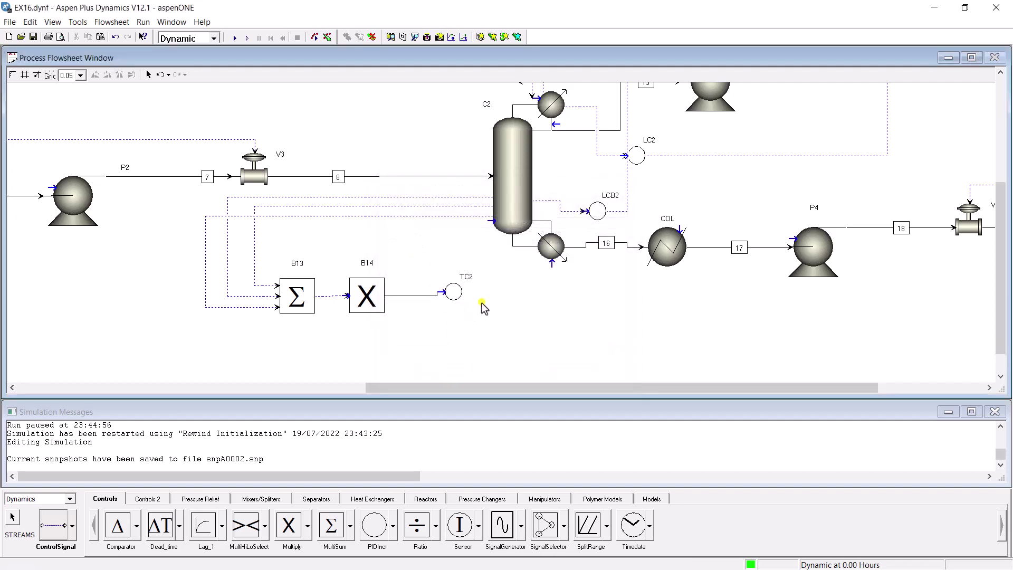
# - Connect TC2's controller output (OP) to C2's specified reboiler duty, QRebR, and end signal placement
pyautogui.click(460, 292)
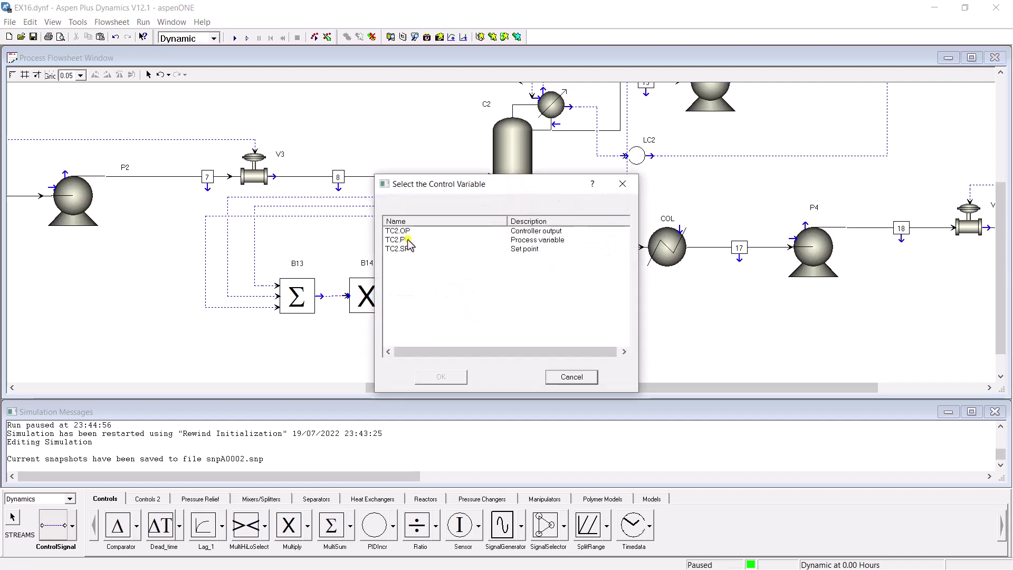
pyautogui.click(441, 377)
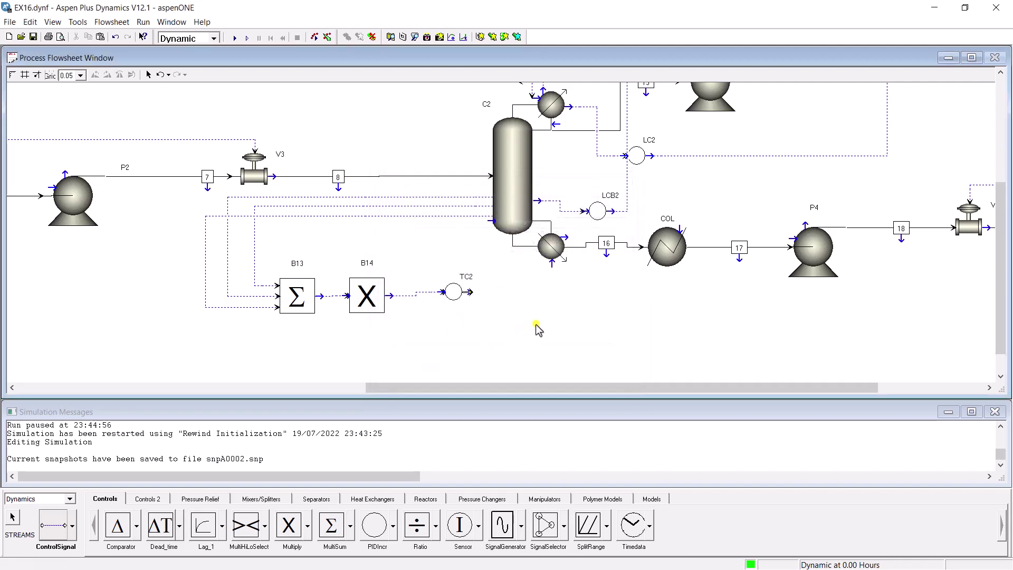
pyautogui.click(551, 267)
pyautogui.click(432, 237)
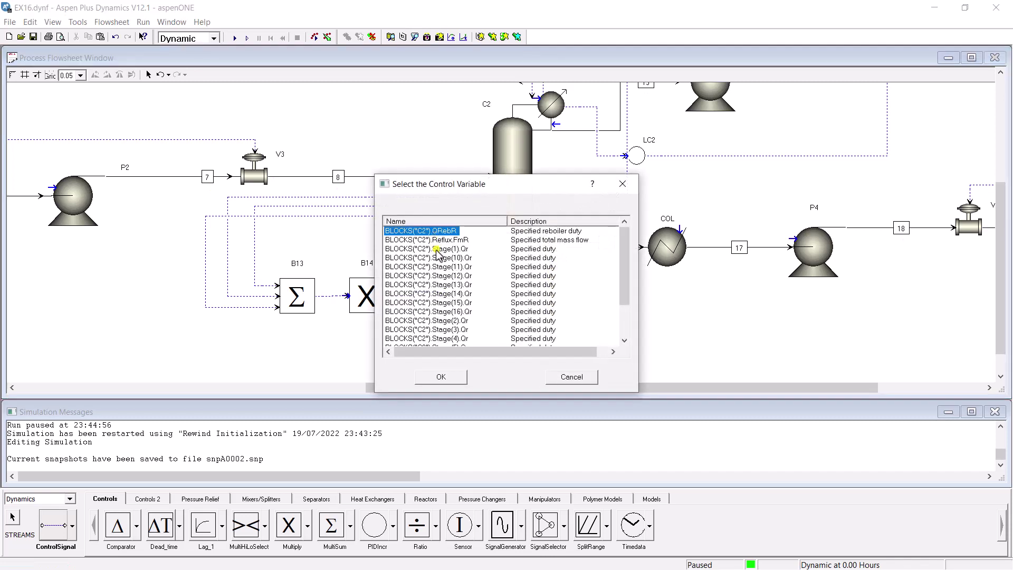
pyautogui.click(441, 377)
pyautogui.press('Escape')
# - Inspect the input and output signals in B13's results table, including the output row
pyautogui.doubleClick(297, 304)
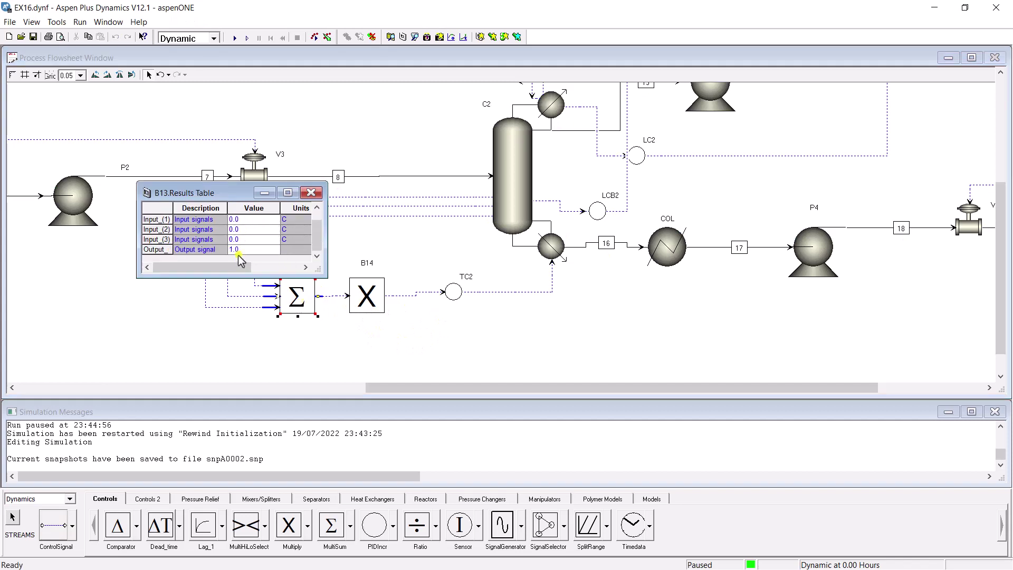
pyautogui.scroll(-1, 245, 246)
pyautogui.click(311, 192)
# - Initialize TC2's values and set its controller action to Reverse
pyautogui.doubleClick(453, 292)
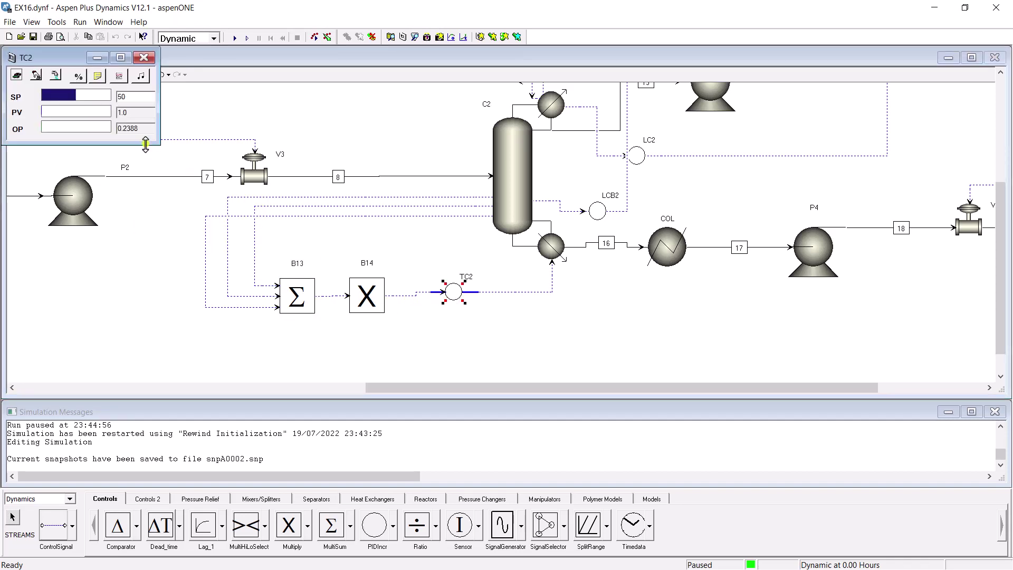
pyautogui.click(105, 78)
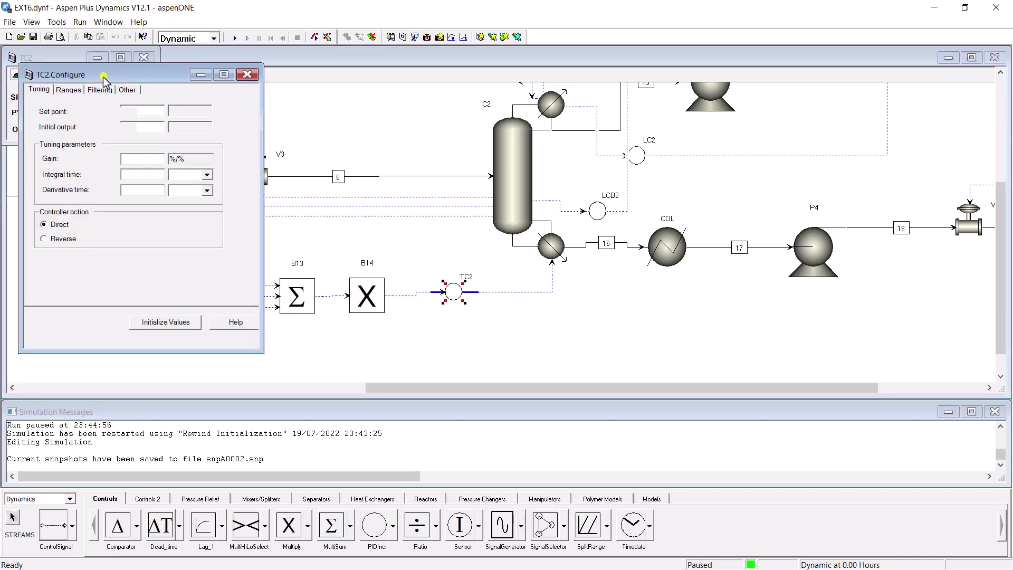
pyautogui.click(179, 323)
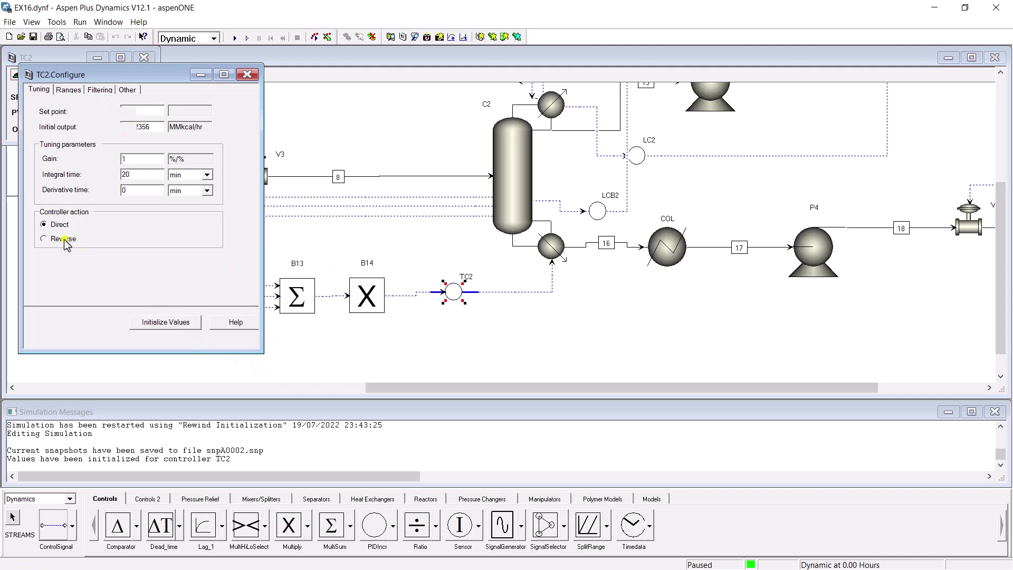
pyautogui.click(246, 74)
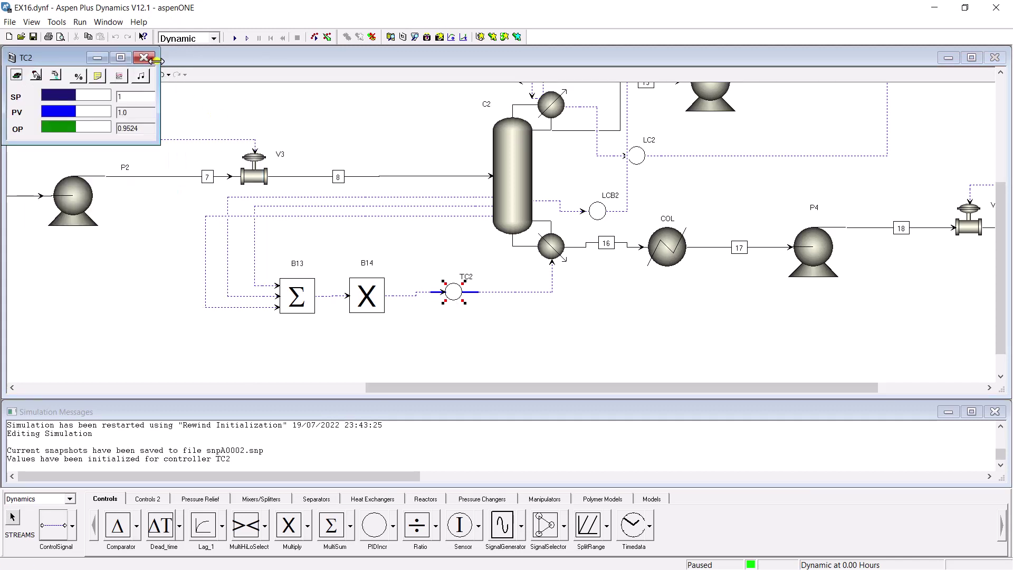
pyautogui.click(144, 57)
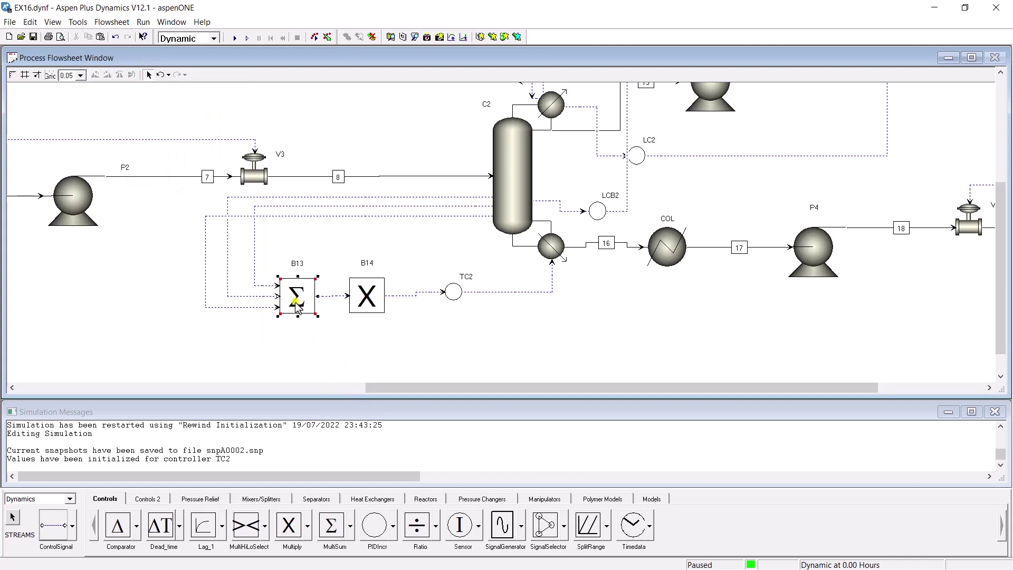
# - Recheck the three temperature input signals in the results table of summing block B13
pyautogui.doubleClick(297, 303)
pyautogui.moveTo(117, 166)
pyautogui.mouseDown()
pyautogui.moveTo(169, 165)
pyautogui.moveTo(116, 166)
pyautogui.mouseUp()
pyautogui.click(379, 324)
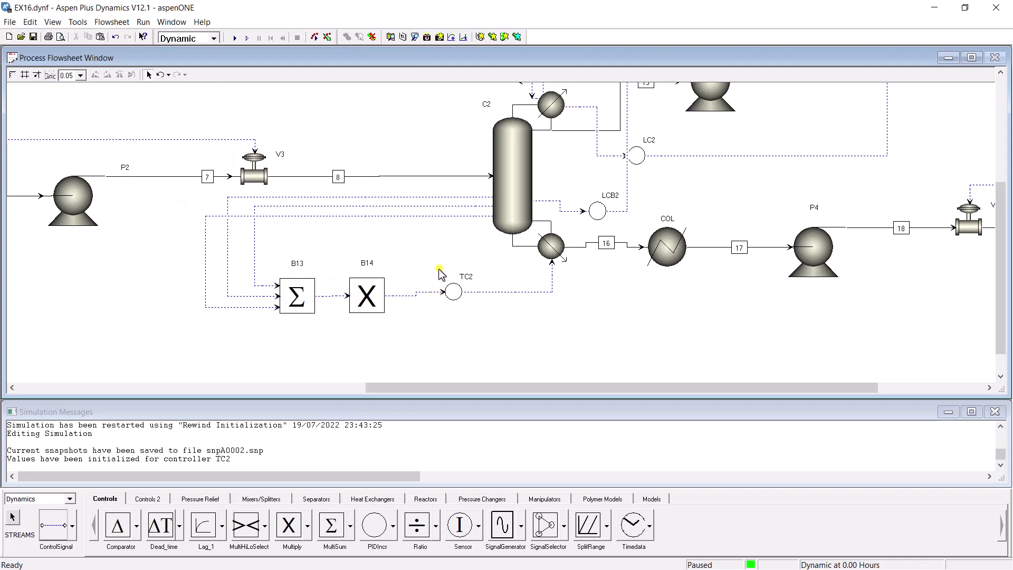
pyautogui.click(283, 301)
pyautogui.rightClick(329, 296)
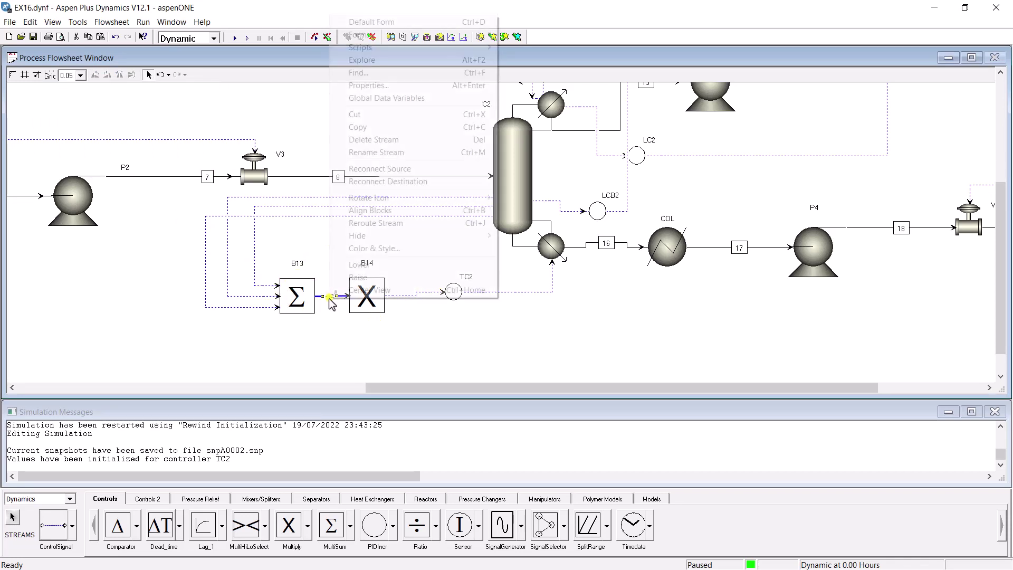
pyautogui.doubleClick(297, 305)
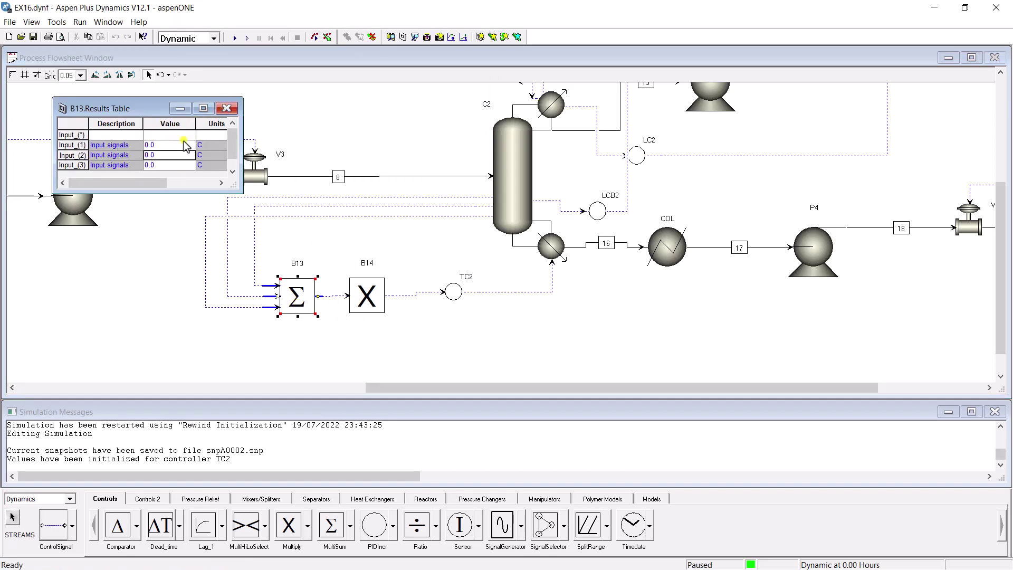
pyautogui.click(226, 109)
# - Switch the run mode from Dynamic to Initialization and run the simulation to completion
pyautogui.click(214, 38)
pyautogui.click(190, 48)
pyautogui.click(232, 38)
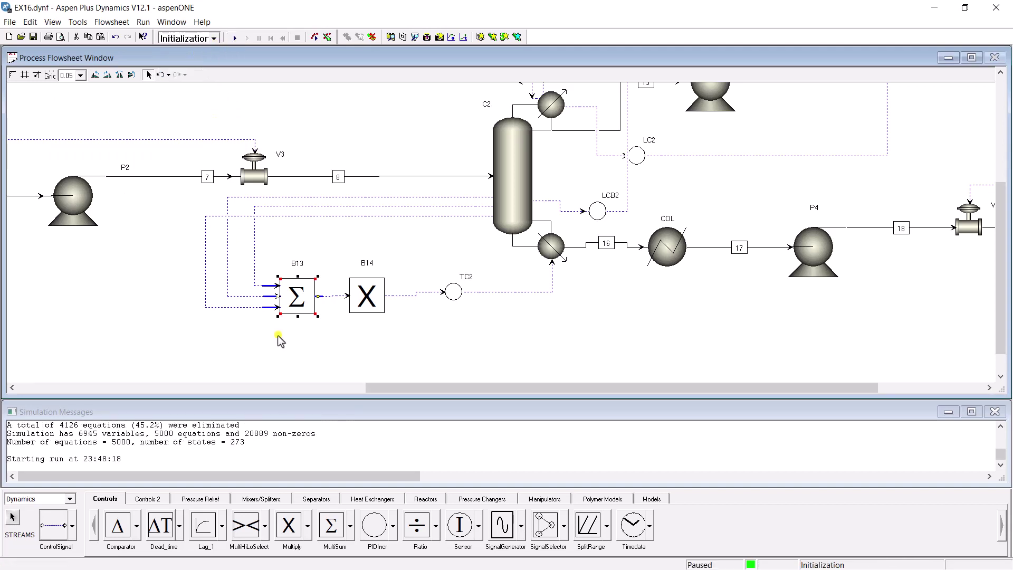
pyautogui.click(543, 319)
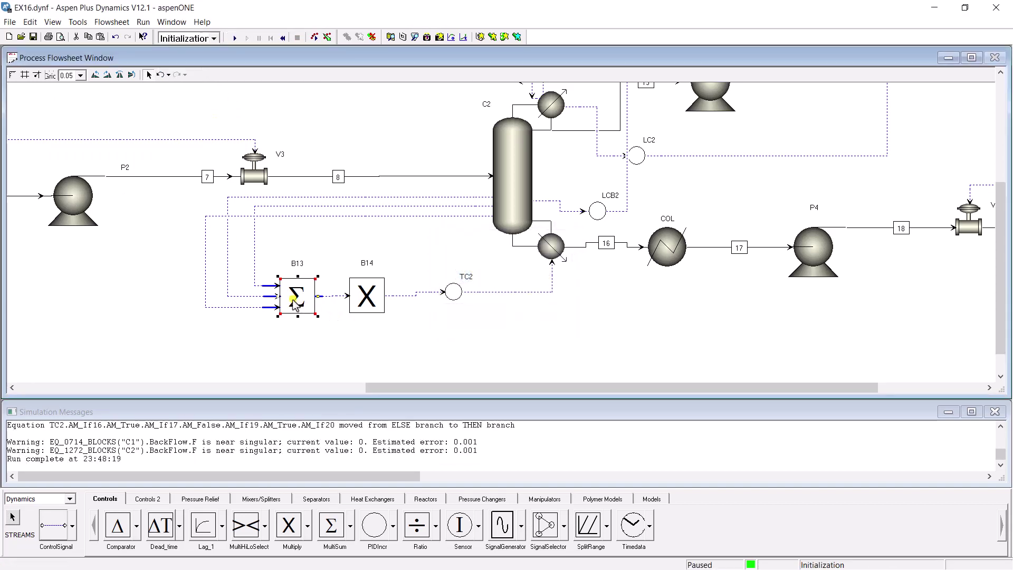
# - Examine B13's updated stage temperature inputs after the initialization run
pyautogui.doubleClick(295, 304)
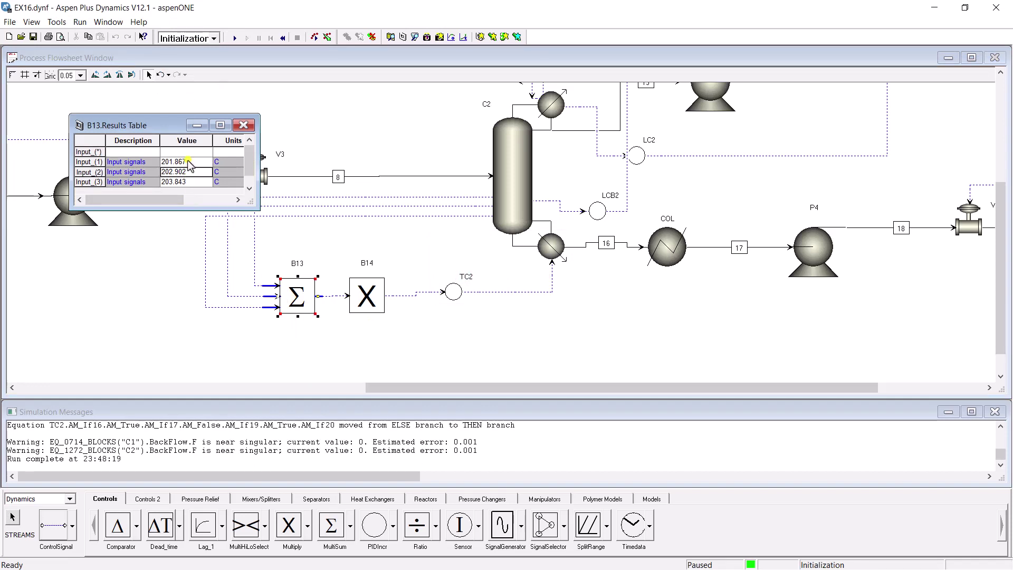
pyautogui.click(188, 182)
pyautogui.moveTo(180, 206); pyautogui.dragTo(138, 205)
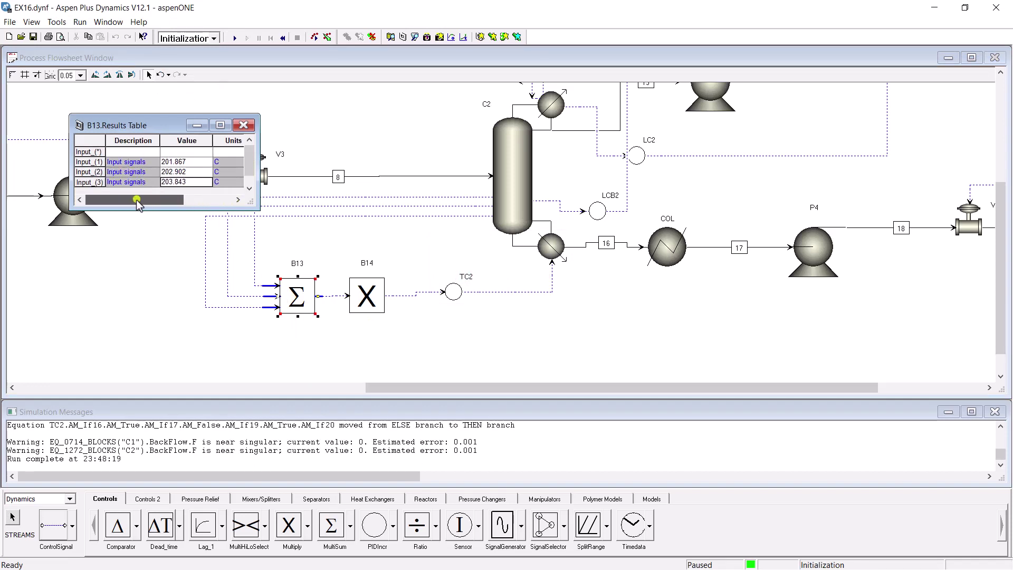
pyautogui.click(243, 126)
# - Set Input2 of multiply block B14 to 0.333 and review its signal values
pyautogui.doubleClick(360, 299)
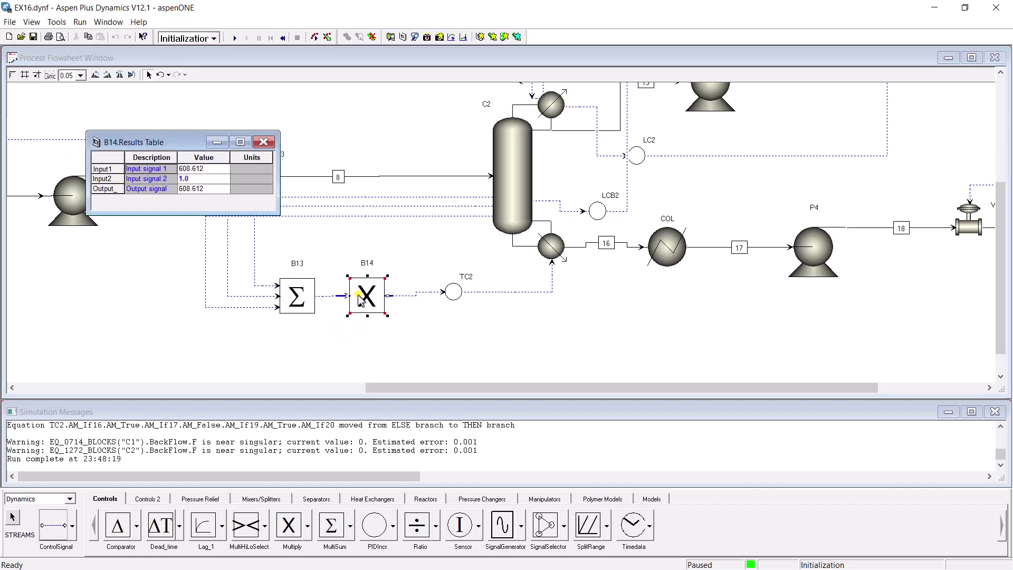
pyautogui.moveTo(206, 168); pyautogui.dragTo(199, 171)
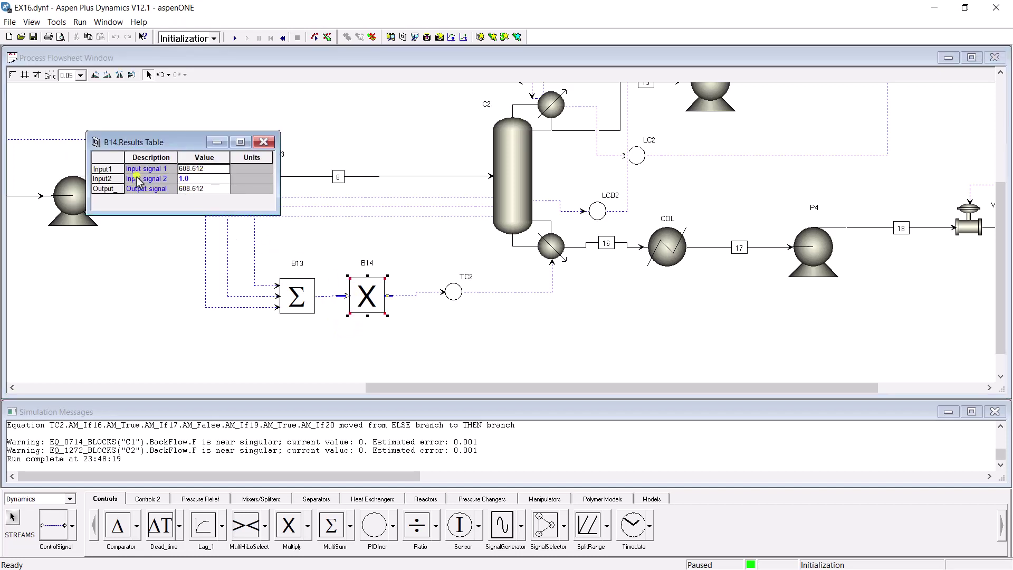
pyautogui.click(185, 179)
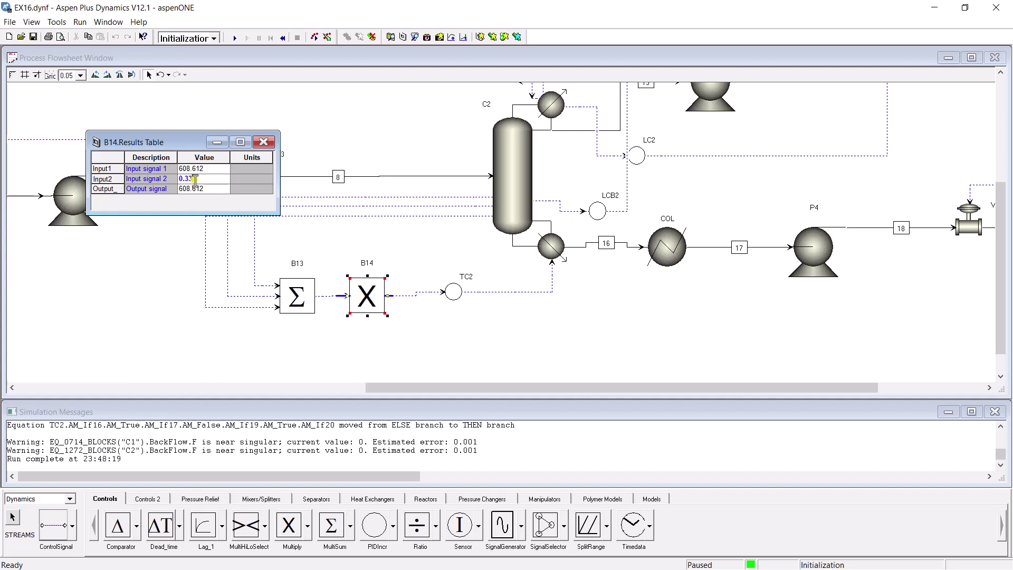
pyautogui.write('0.333')
pyautogui.press('Return')
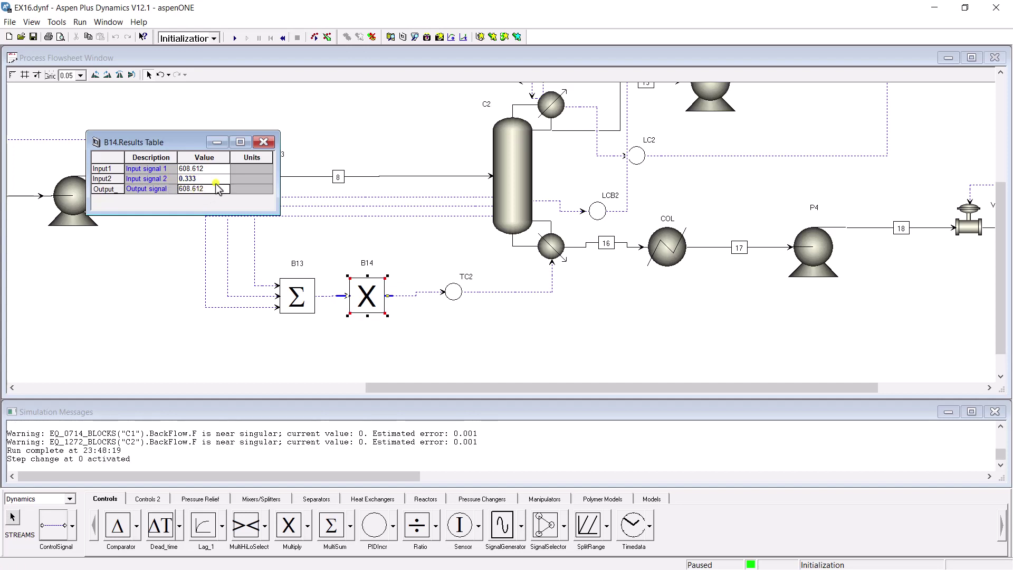
pyautogui.click(210, 171)
pyautogui.click(211, 177)
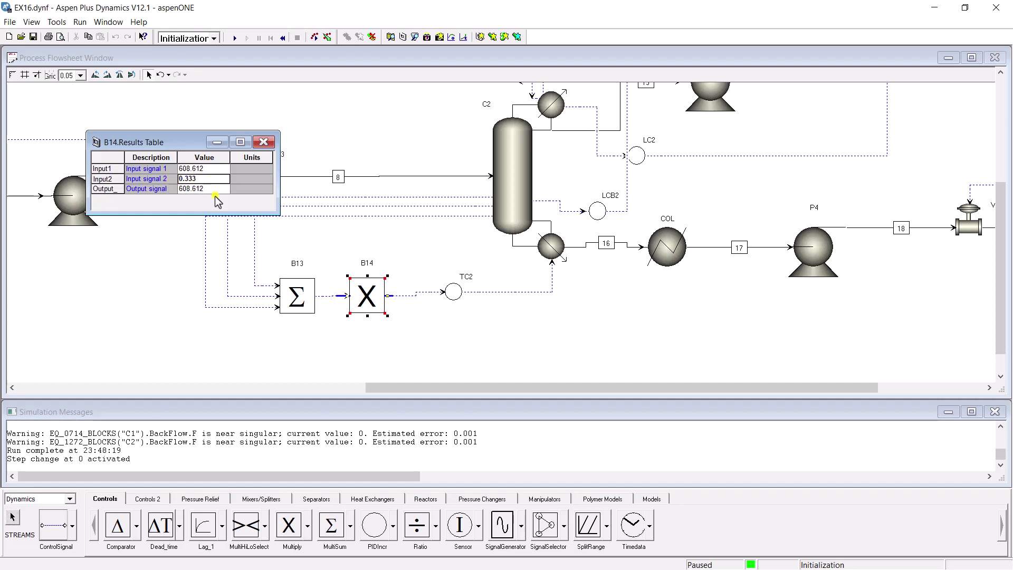
pyautogui.click(216, 172)
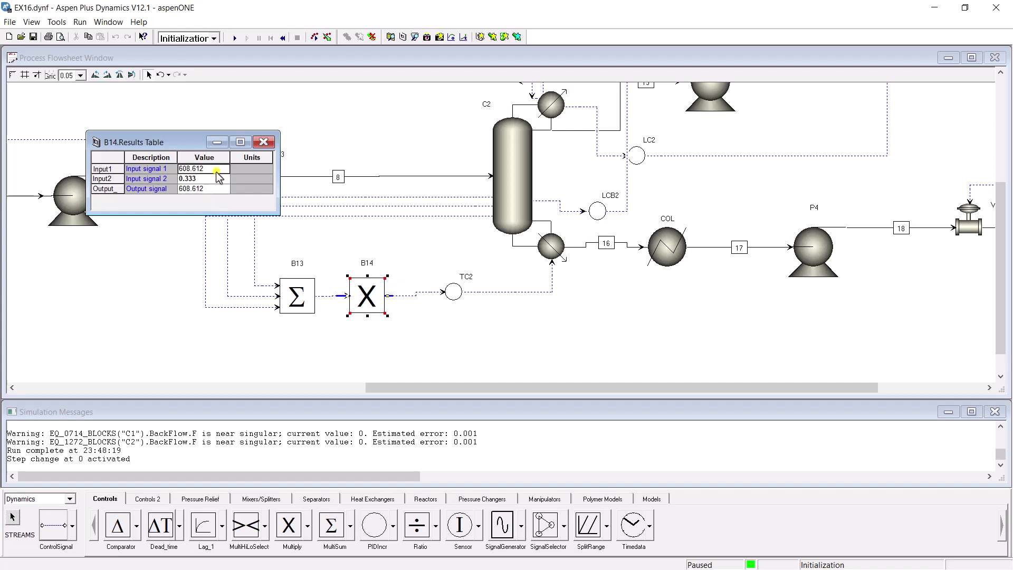
pyautogui.click(263, 141)
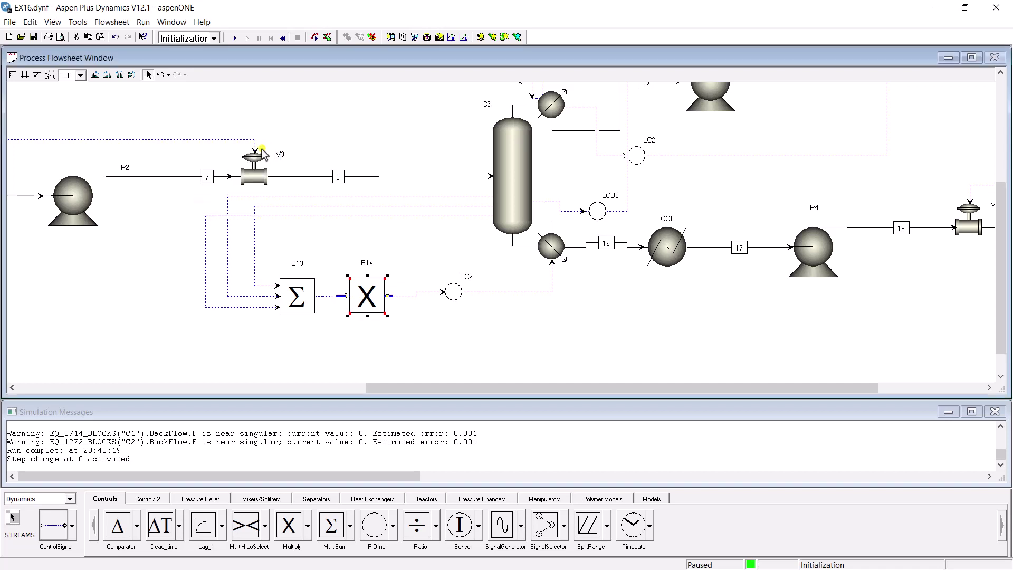
# - Reinitialize TC2's values from its configuration form
pyautogui.doubleClick(454, 295)
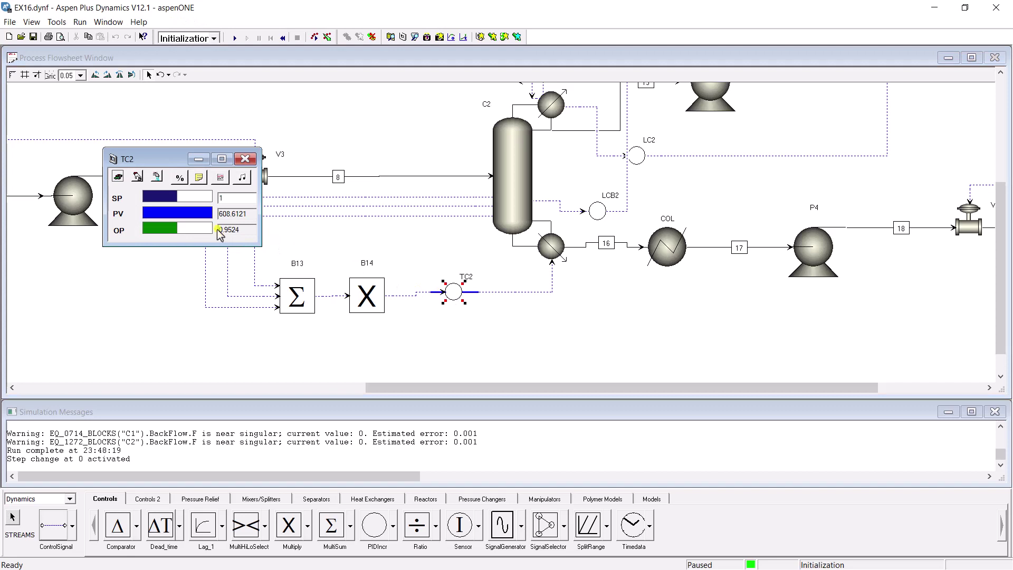
pyautogui.click(201, 179)
pyautogui.click(267, 423)
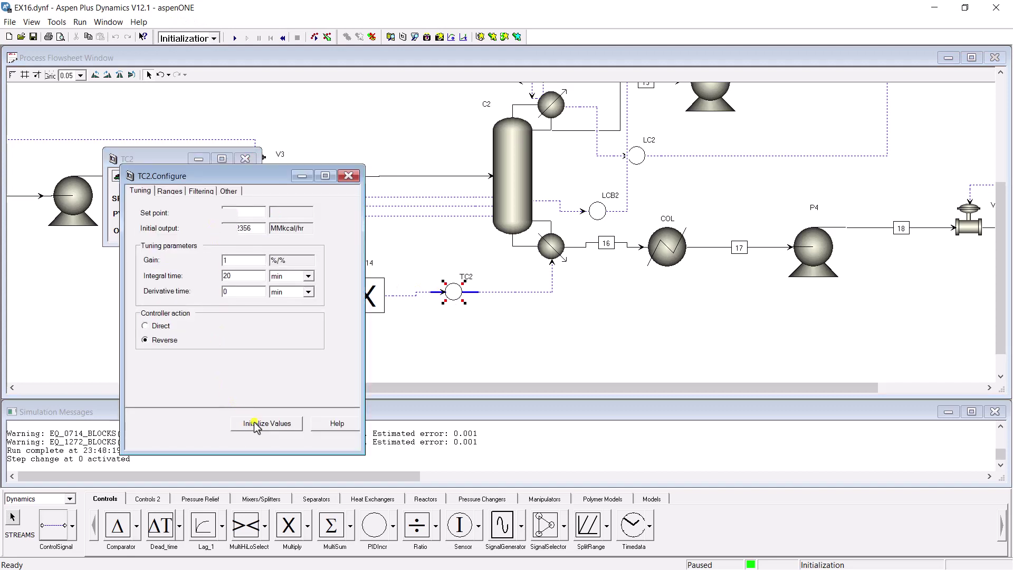
pyautogui.click(349, 175)
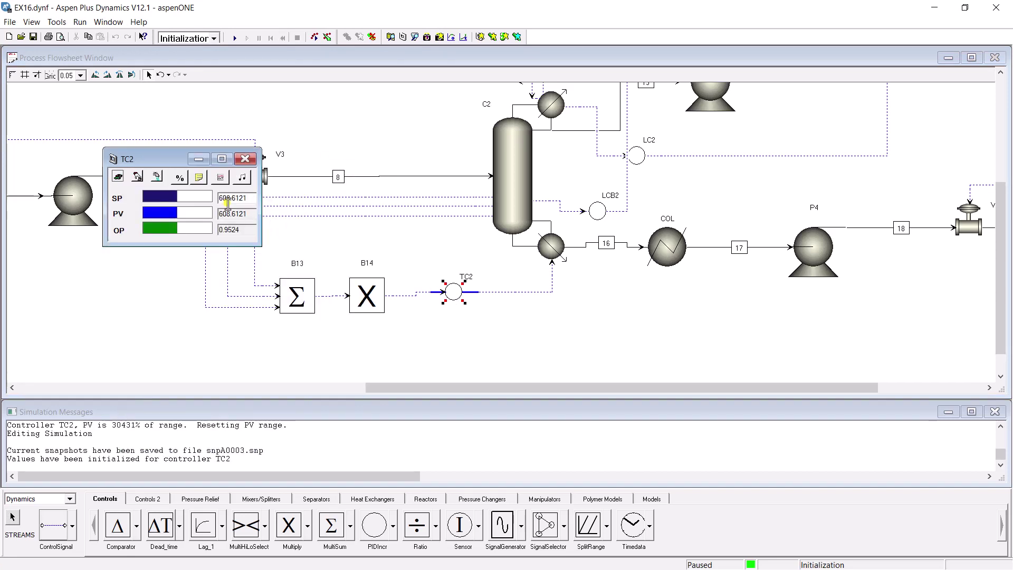
# - Compare B14's input and output signals with the summed output signal of B13
pyautogui.click(245, 158)
pyautogui.doubleClick(364, 300)
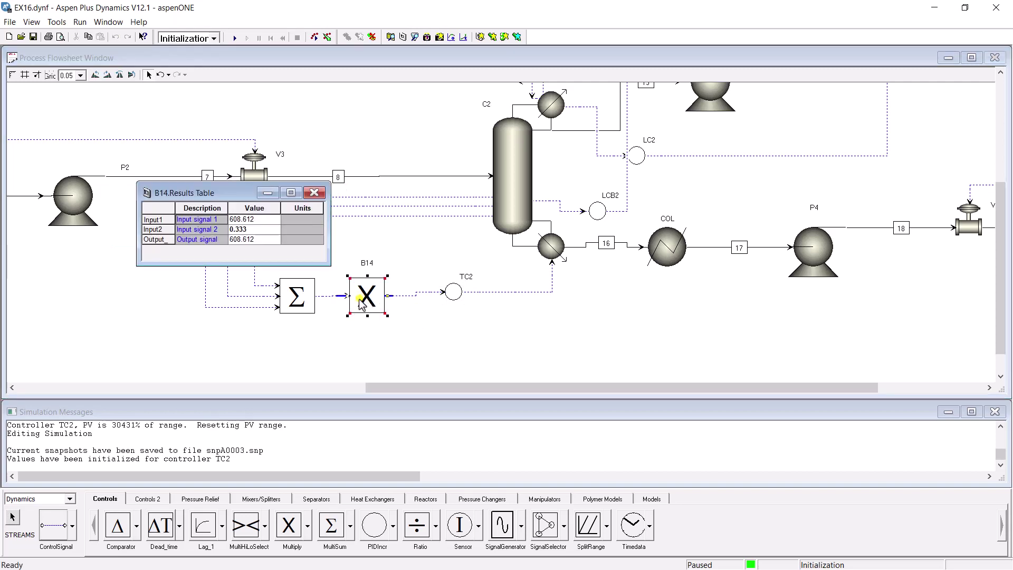
pyautogui.click(258, 233)
pyautogui.click(261, 220)
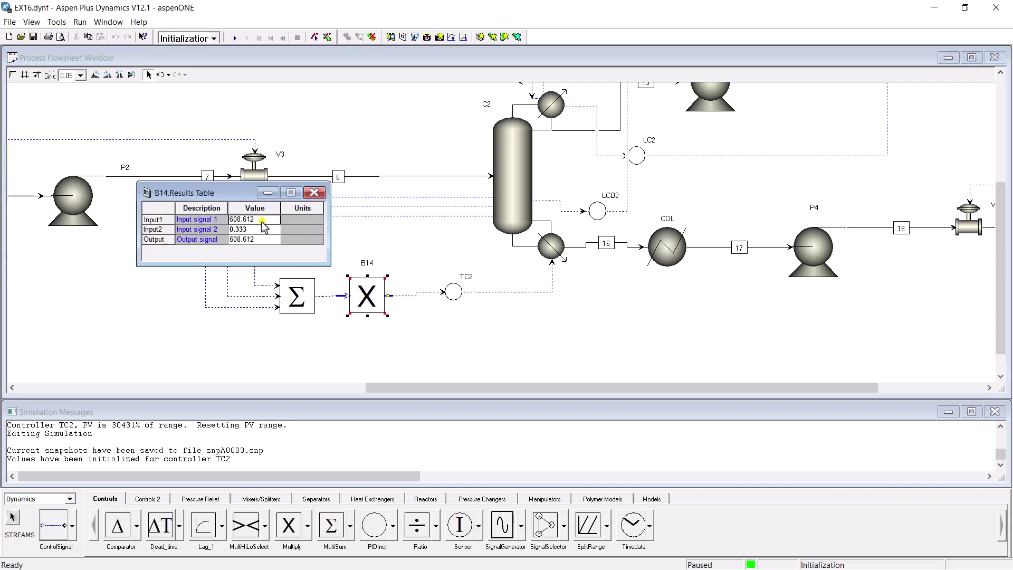
pyautogui.click(314, 193)
pyautogui.doubleClick(283, 291)
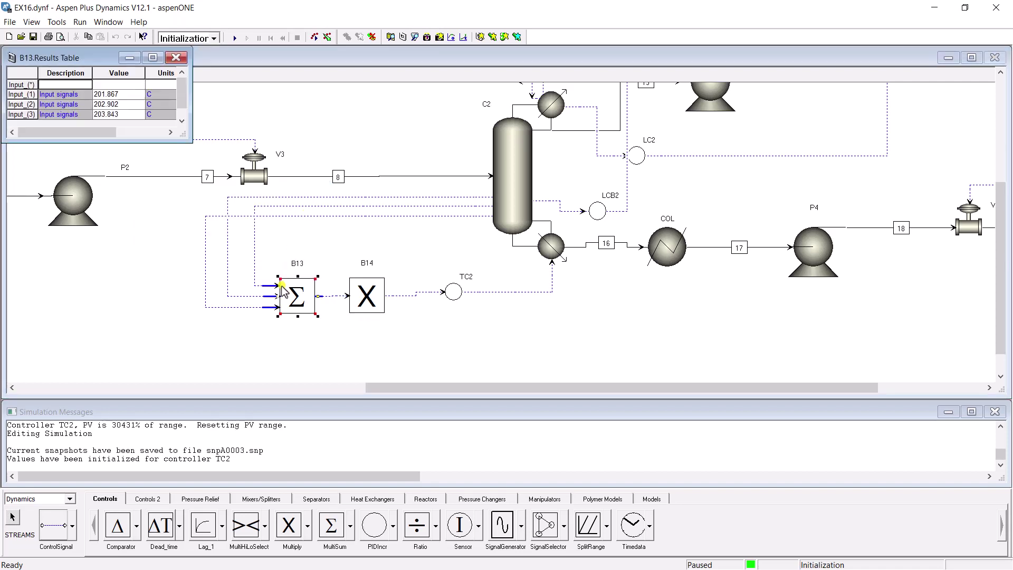
pyautogui.scroll(-1, 130, 117)
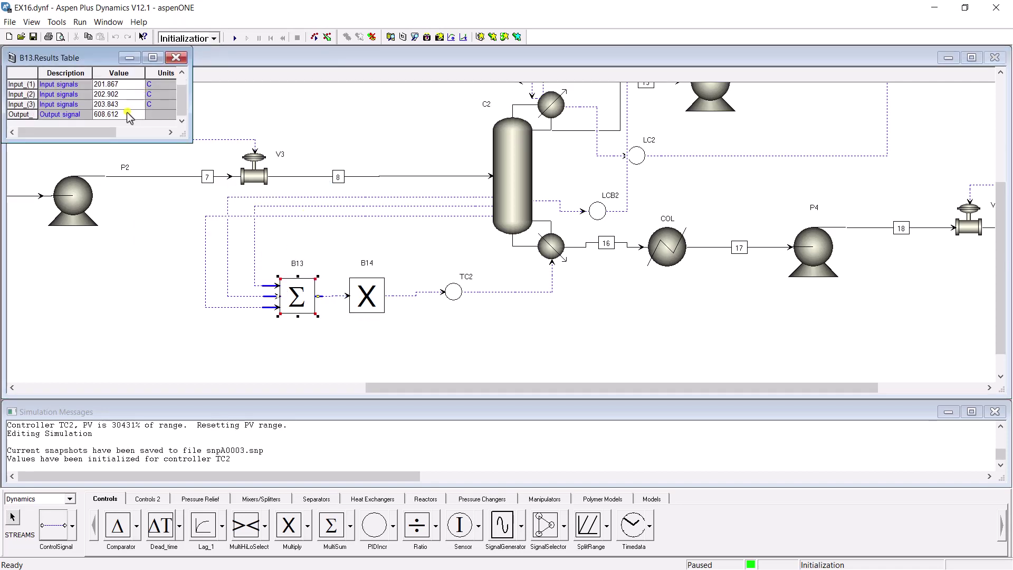
pyautogui.click(176, 58)
# - Rerun the initialization to update the output signal of multiply block B14
pyautogui.click(320, 326)
pyautogui.doubleClick(368, 301)
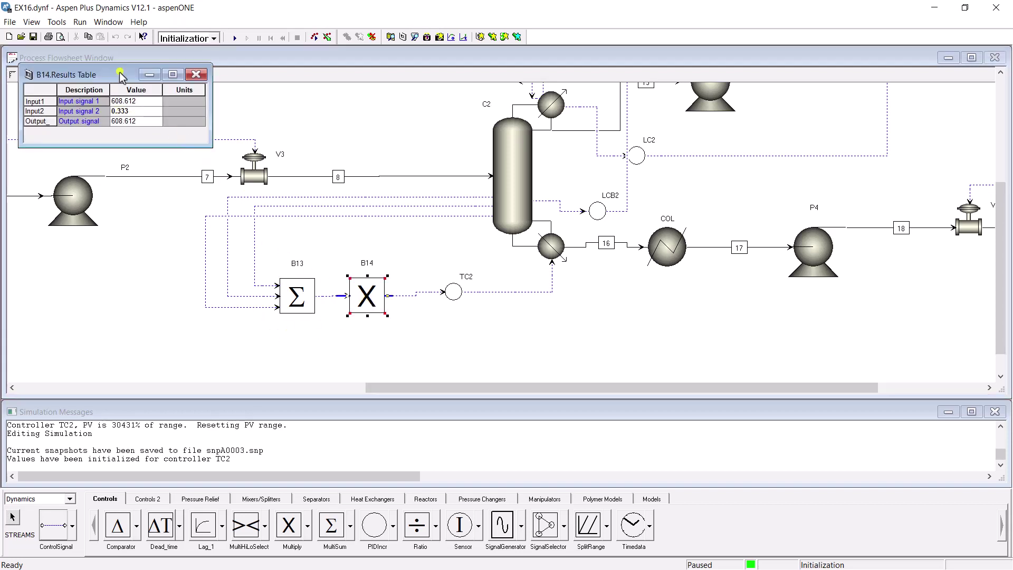
pyautogui.click(234, 38)
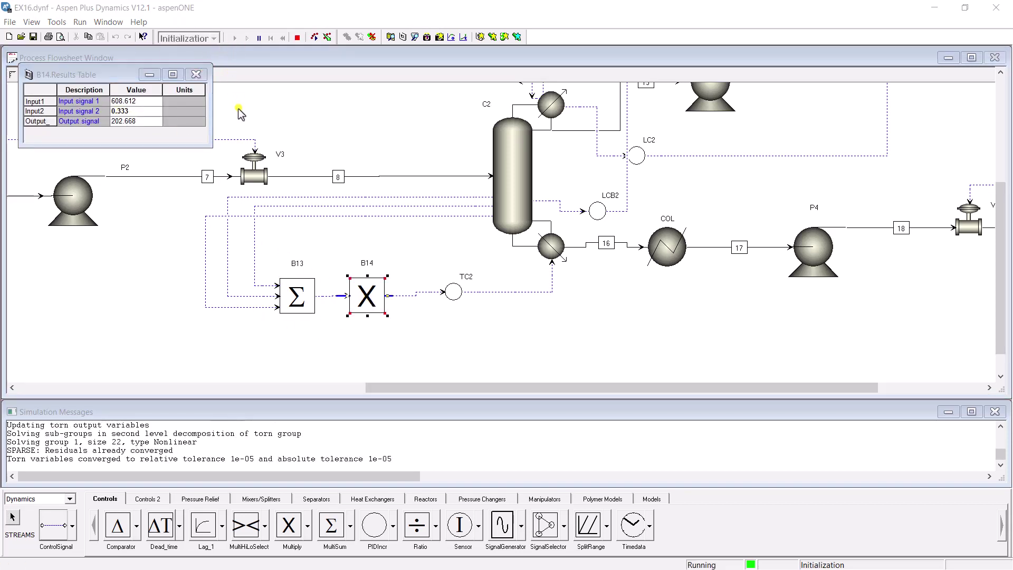
pyautogui.click(533, 320)
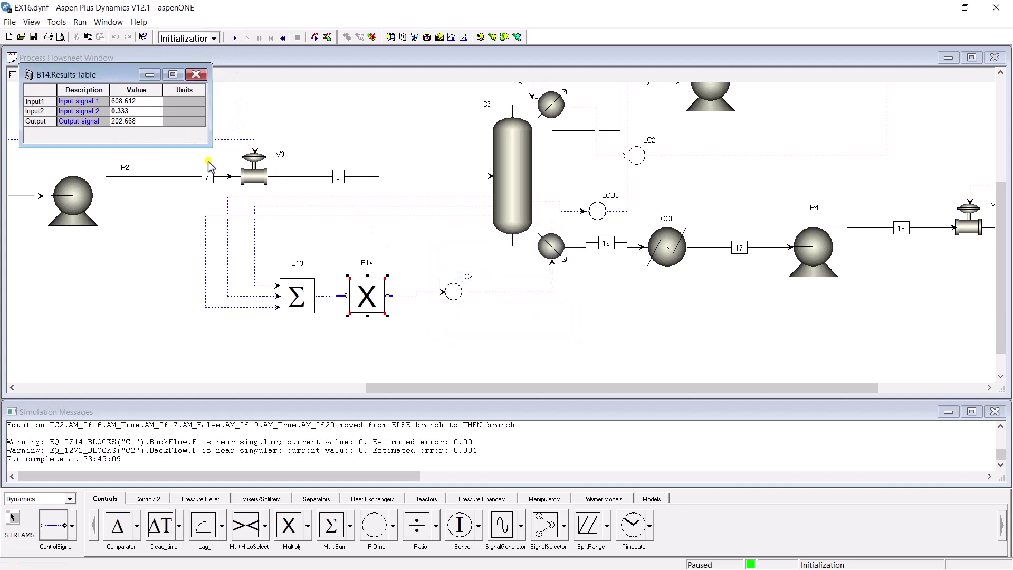
pyautogui.click(197, 74)
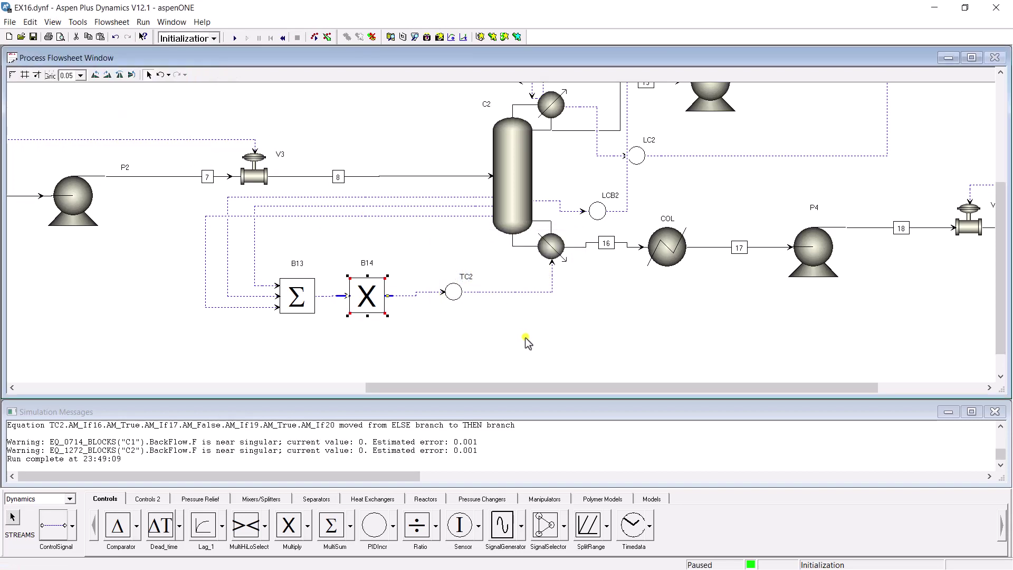
# - Switch the run mode to Dynamic and reinitialize TC2's values from its configuration form
pyautogui.click(214, 38)
pyautogui.click(198, 68)
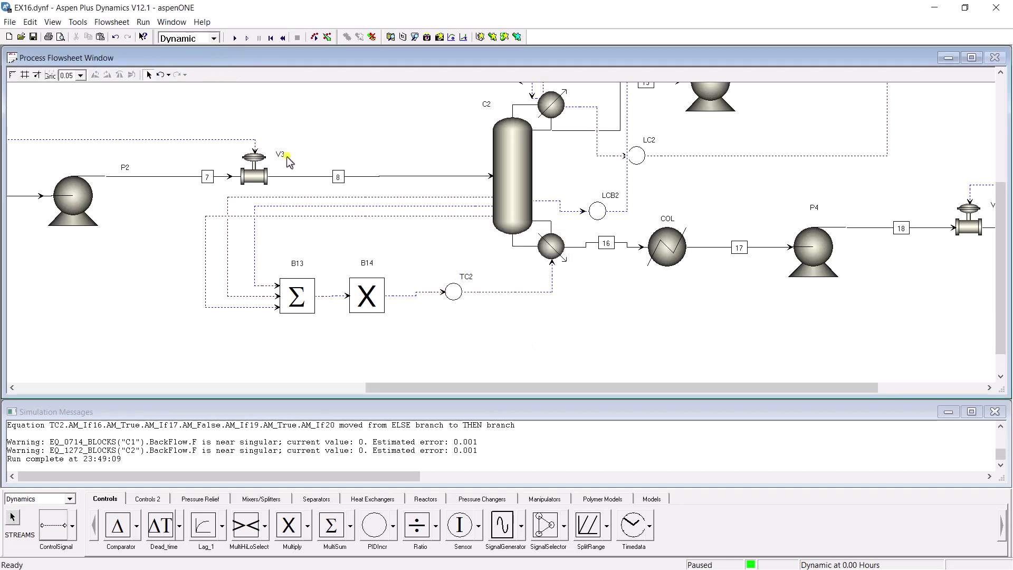
pyautogui.doubleClick(454, 297)
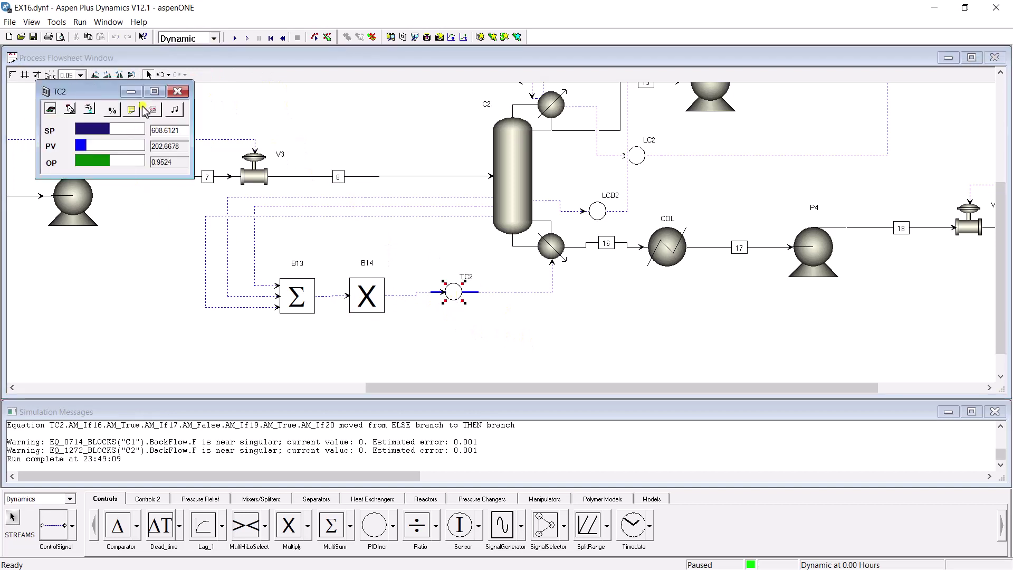
pyautogui.click(144, 108)
pyautogui.click(200, 357)
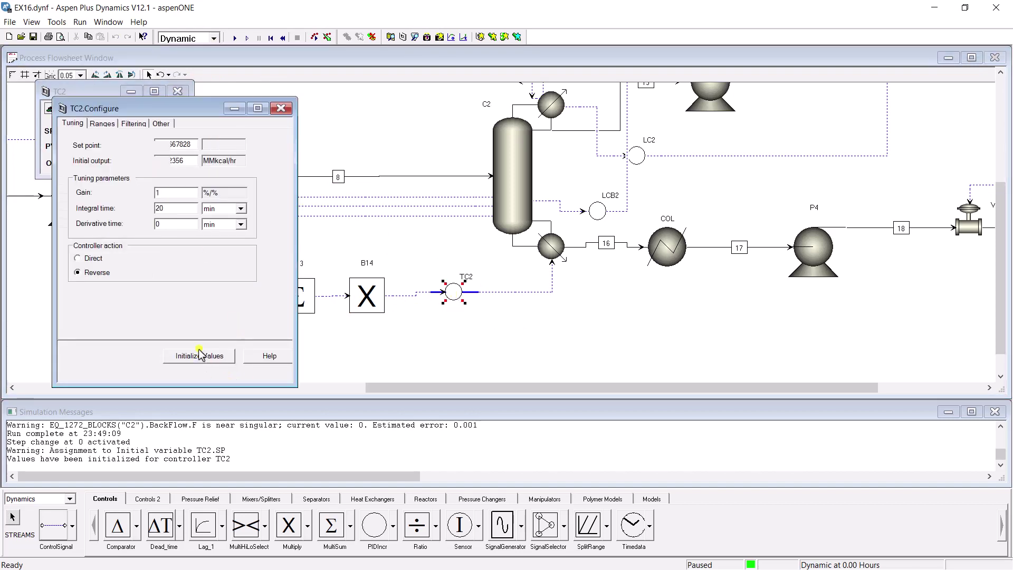
pyautogui.click(281, 108)
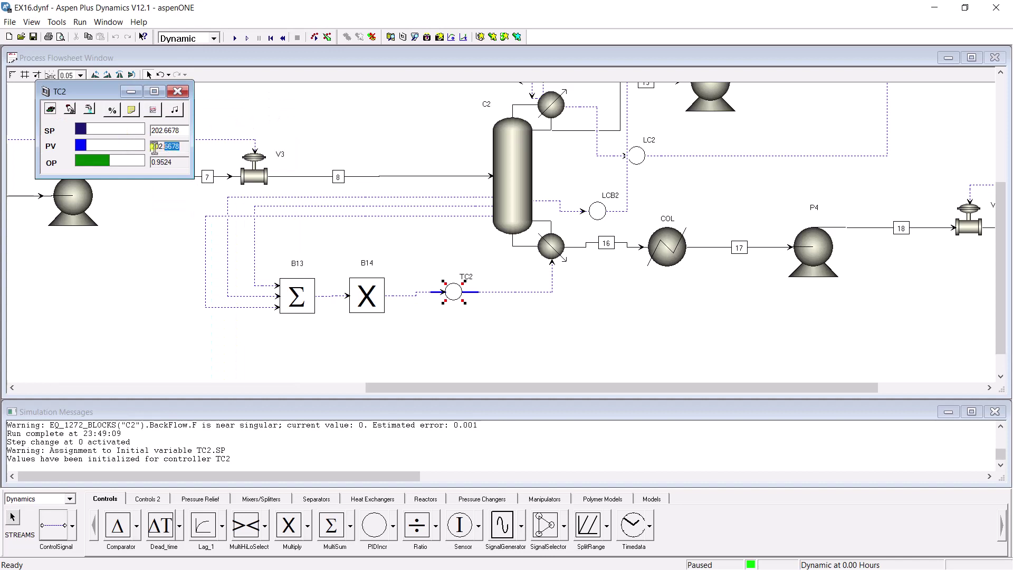
pyautogui.click(177, 91)
pyautogui.click(437, 363)
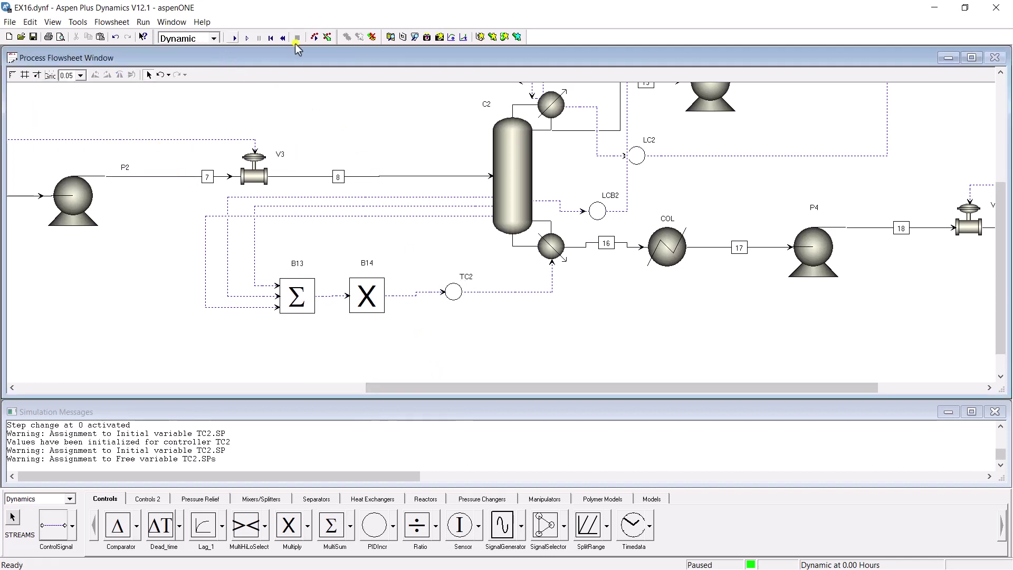
# - Copy the variable values from snapshot S1 into the current simulation
pyautogui.click(426, 37)
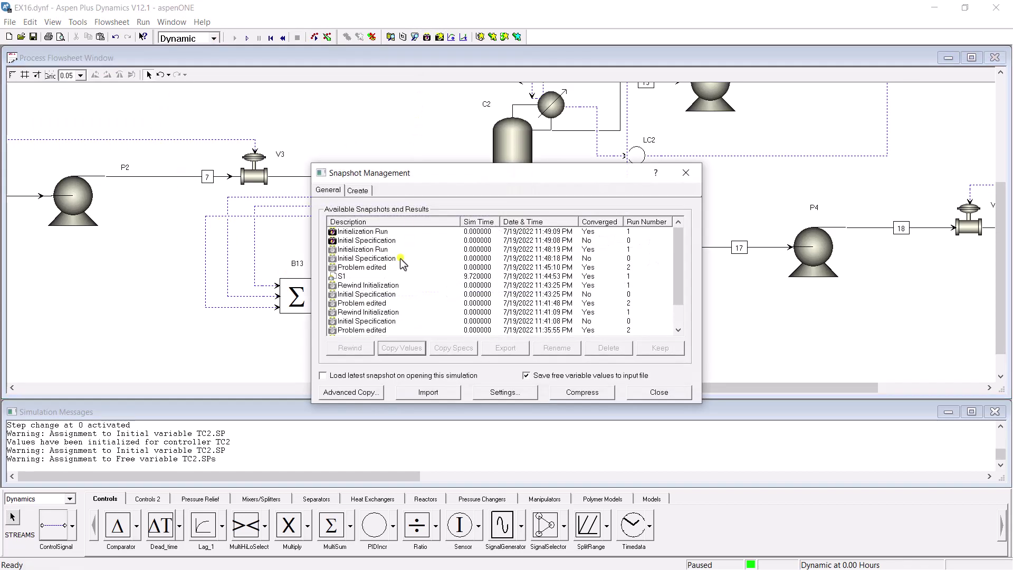
pyautogui.click(343, 278)
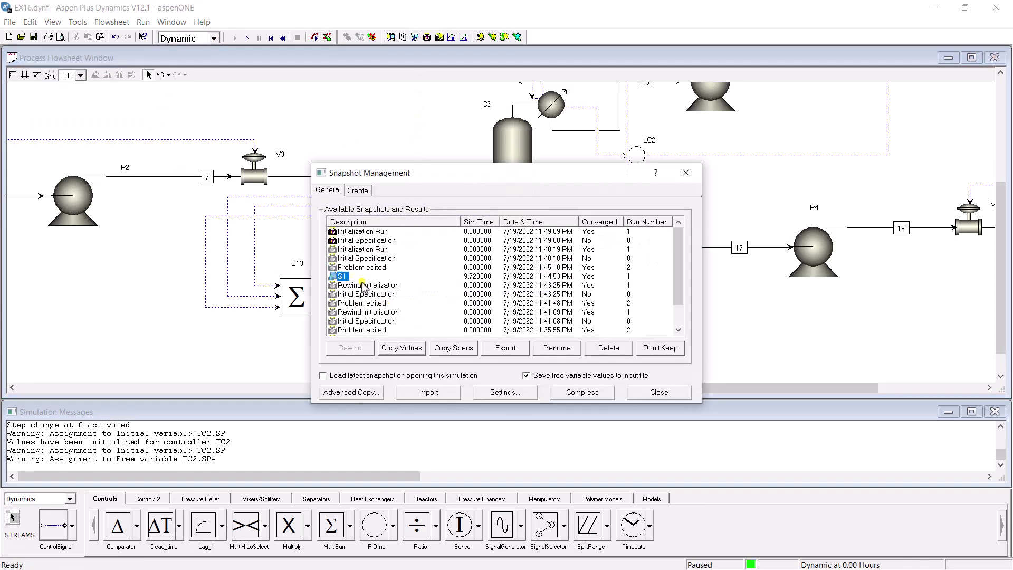
pyautogui.click(398, 352)
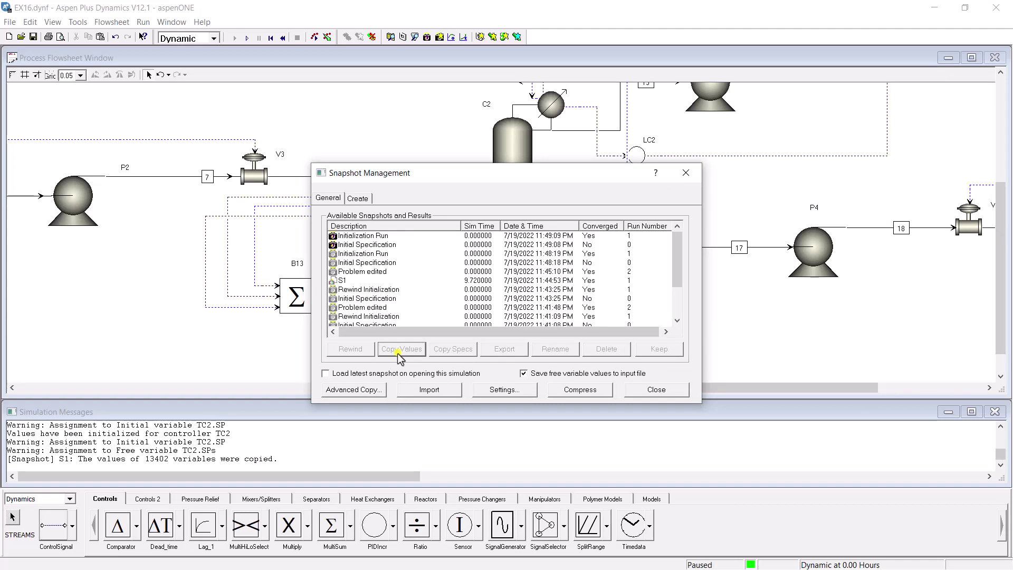
pyautogui.click(634, 389)
# - Check the set point, process variable and output on TC2's faceplate
pyautogui.moveTo(562, 387); pyautogui.dragTo(493, 380)
pyautogui.doubleClick(595, 291)
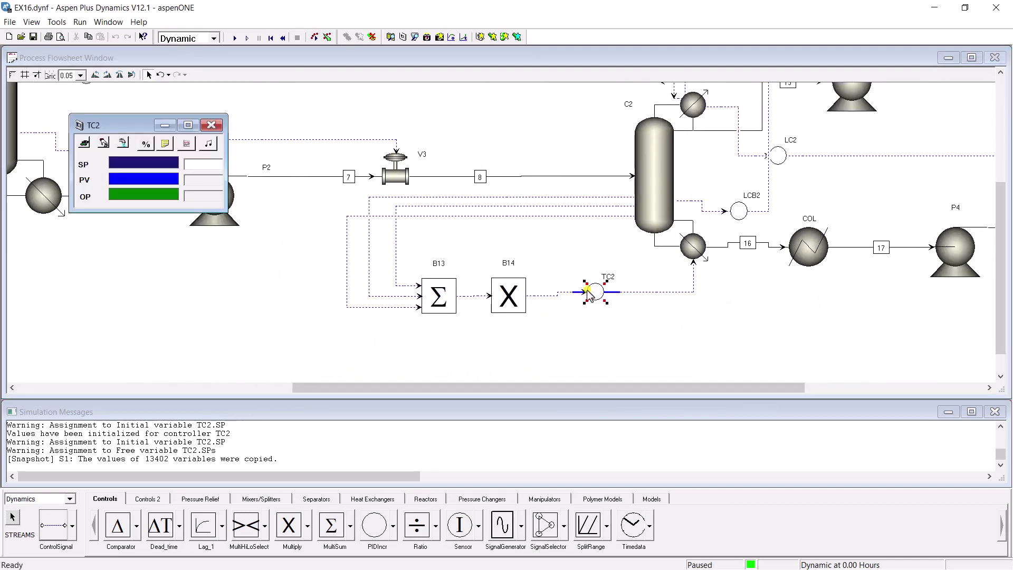
pyautogui.click(220, 127)
# - Examine the tuning parameters of controllers TC1 and B5 in their configuration forms
pyautogui.moveTo(398, 393); pyautogui.dragTo(159, 372)
pyautogui.doubleClick(341, 203)
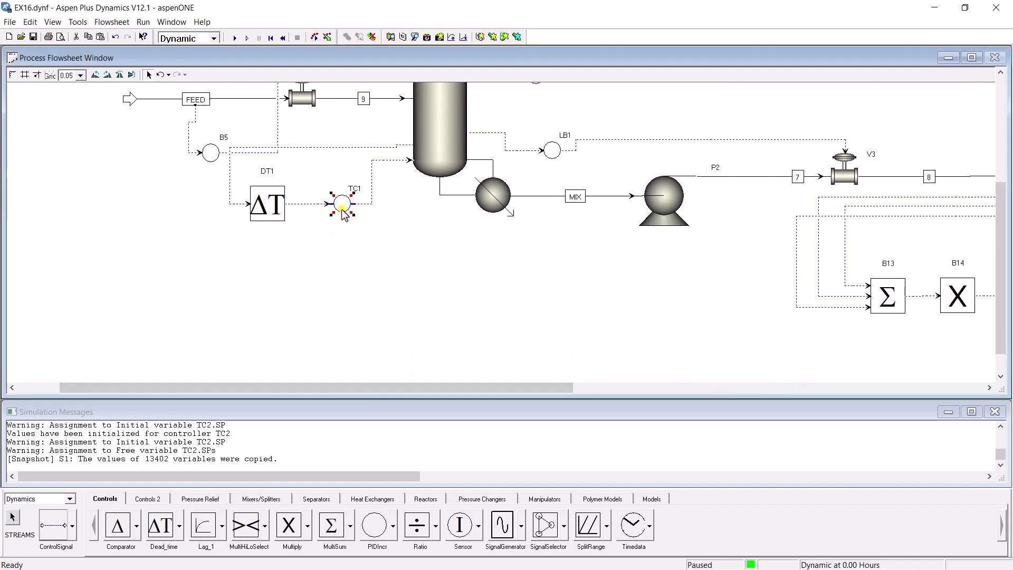
pyautogui.click(182, 160)
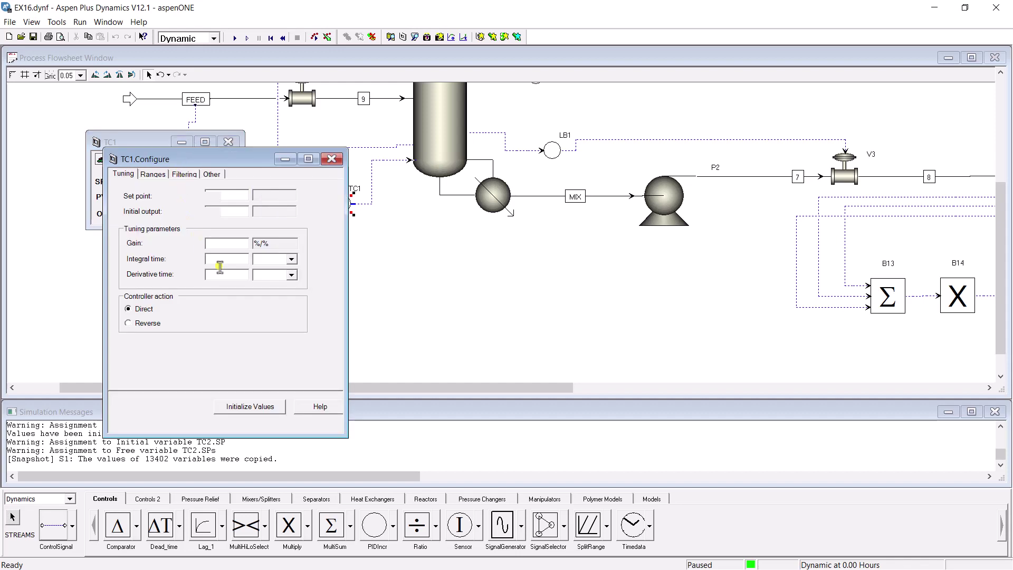
pyautogui.doubleClick(237, 244)
pyautogui.press('Tab')
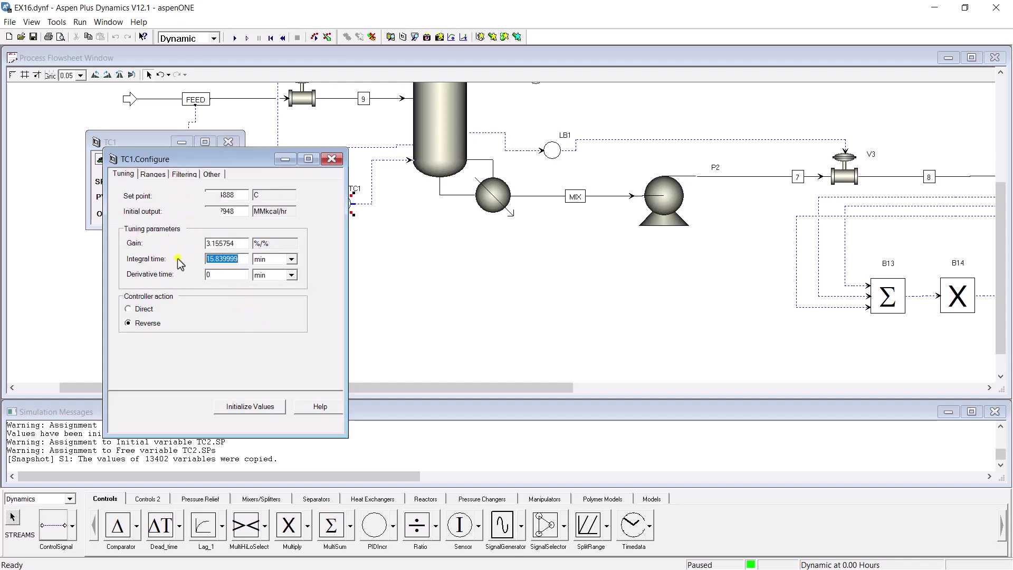
pyautogui.click(331, 159)
pyautogui.click(228, 141)
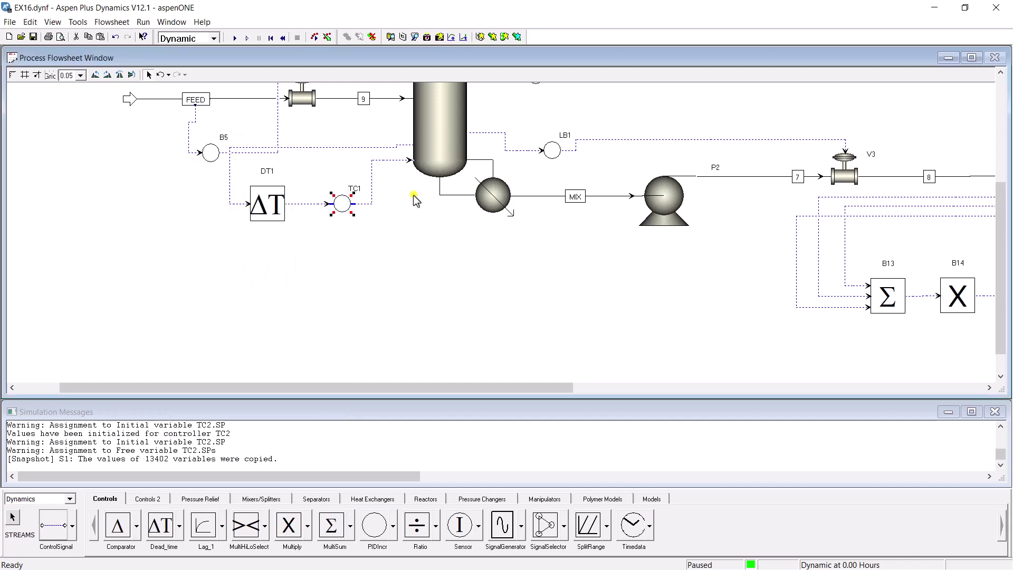
pyautogui.doubleClick(211, 153)
pyautogui.click(218, 194)
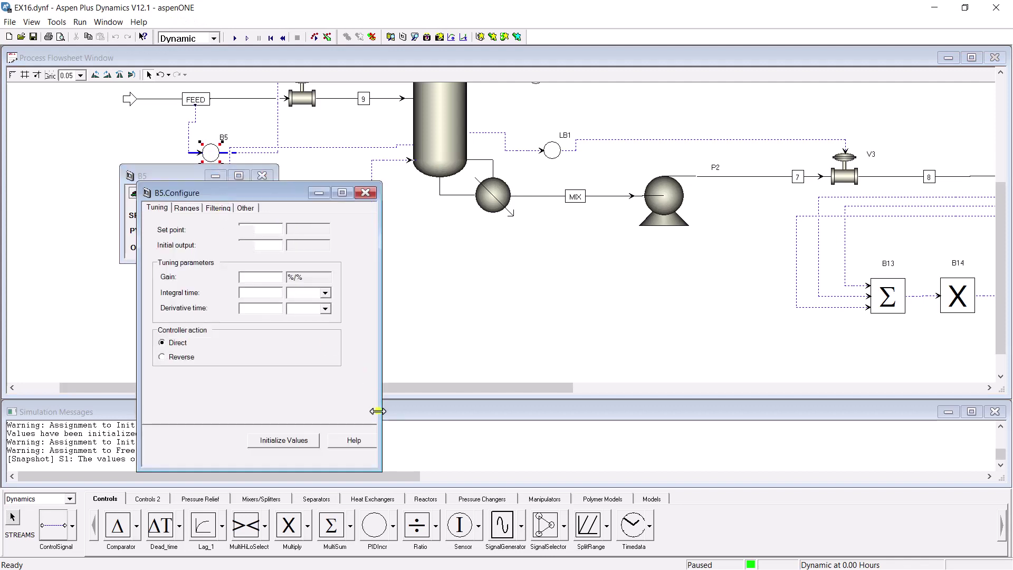
pyautogui.click(359, 203)
# - Run the dynamic simulation and start a closed loop ATV test on TC2 at 5% relay amplitude, with its results plot open
pyautogui.moveTo(496, 388); pyautogui.dragTo(849, 392)
pyautogui.doubleClick(375, 295)
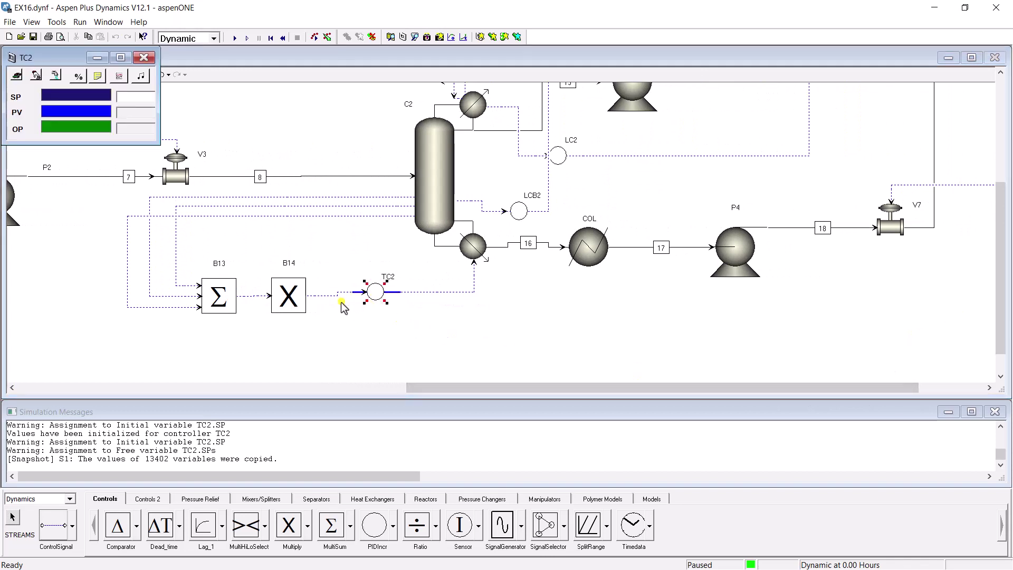
pyautogui.click(232, 38)
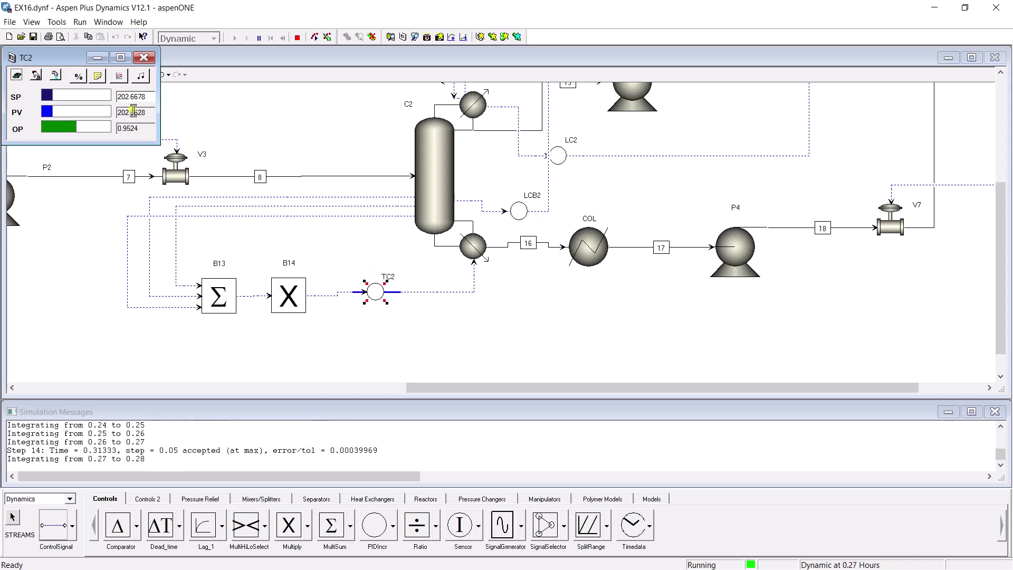
pyautogui.click(119, 76)
pyautogui.moveTo(134, 85); pyautogui.dragTo(671, 203)
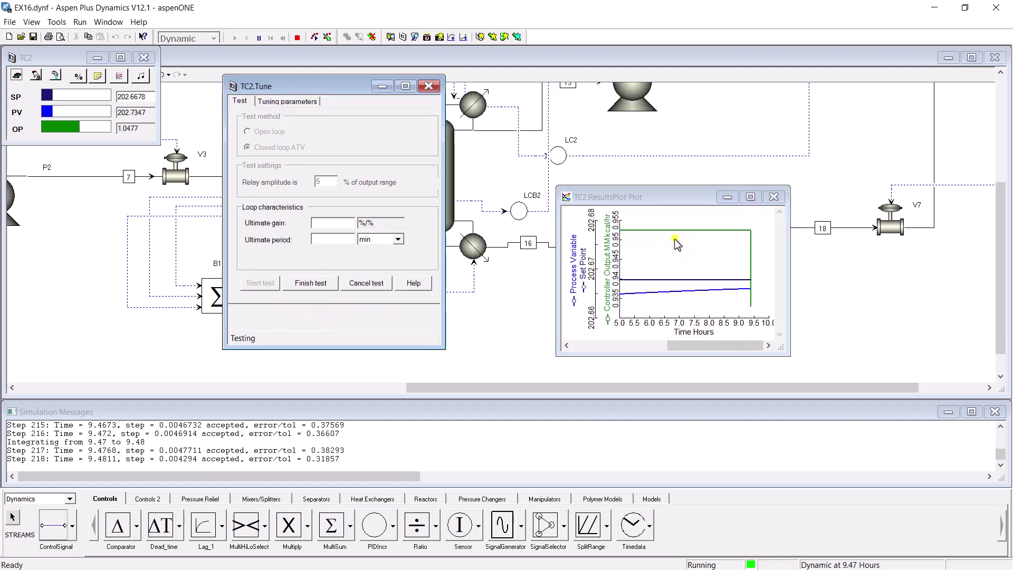
# - Enlarge TC2's results plot and examine the process variable and controller output oscillations at different zoom levels
pyautogui.click(750, 197)
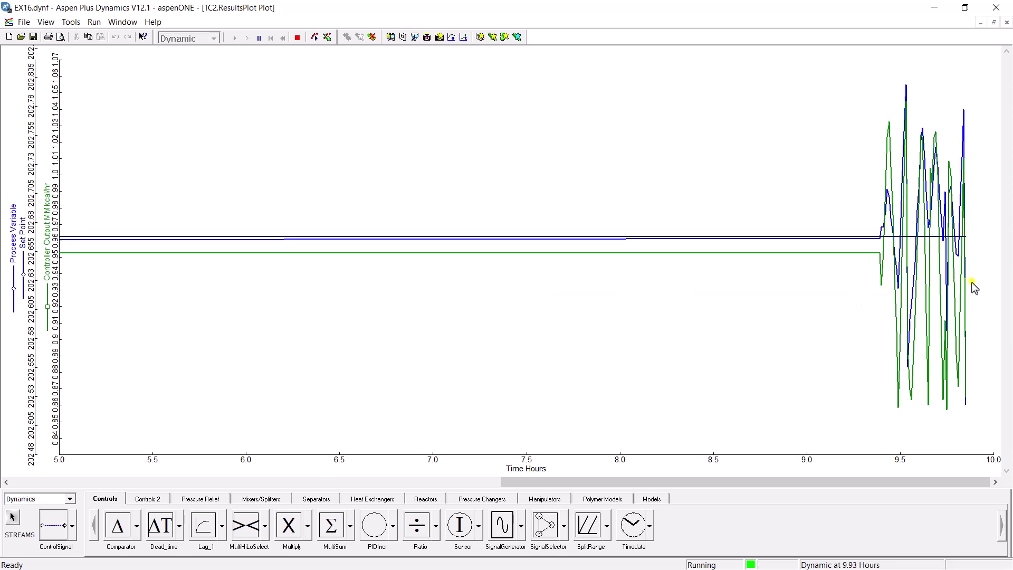
pyautogui.rightClick(865, 293)
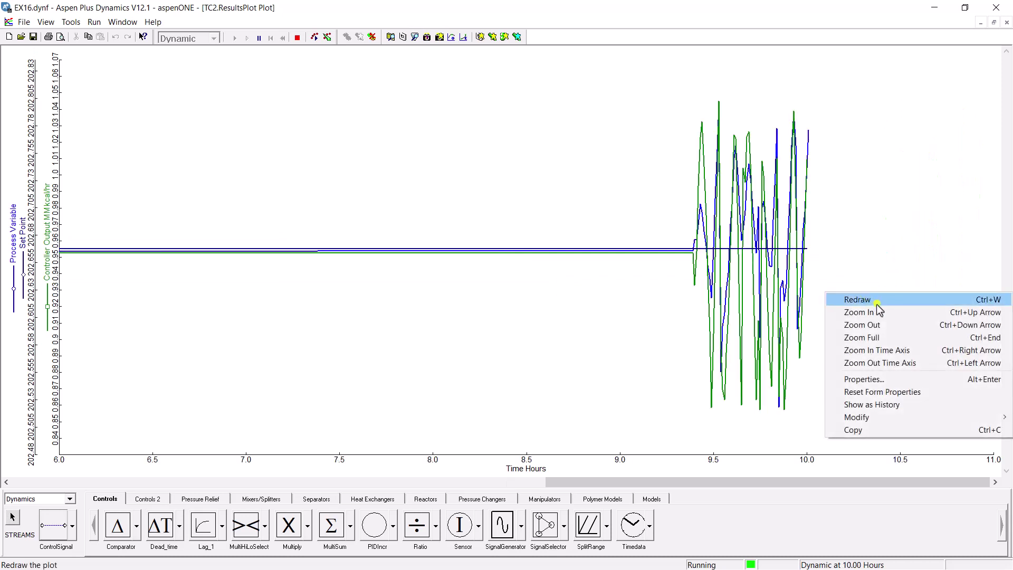
pyautogui.click(895, 311)
pyautogui.rightClick(755, 271)
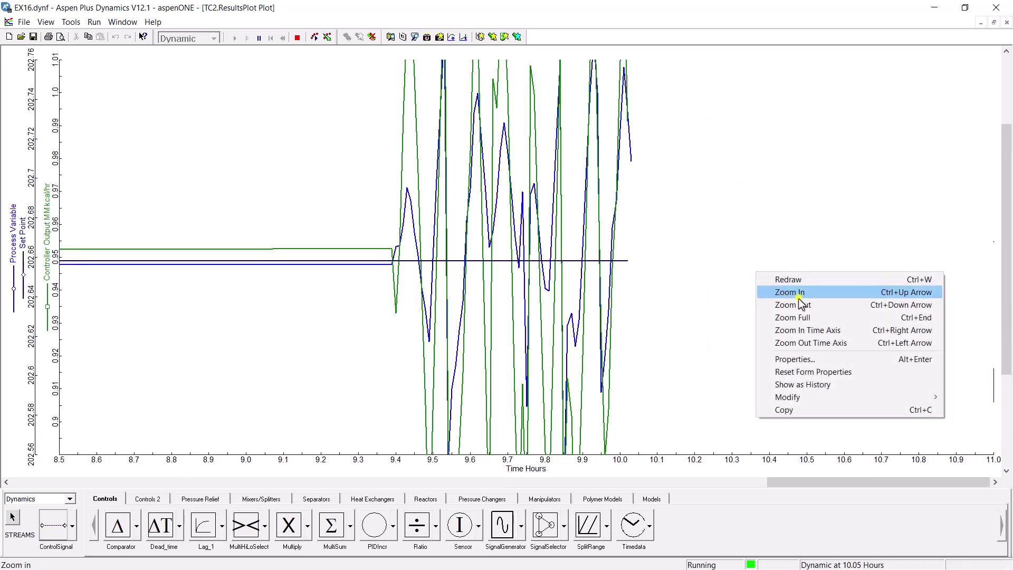
pyautogui.click(799, 298)
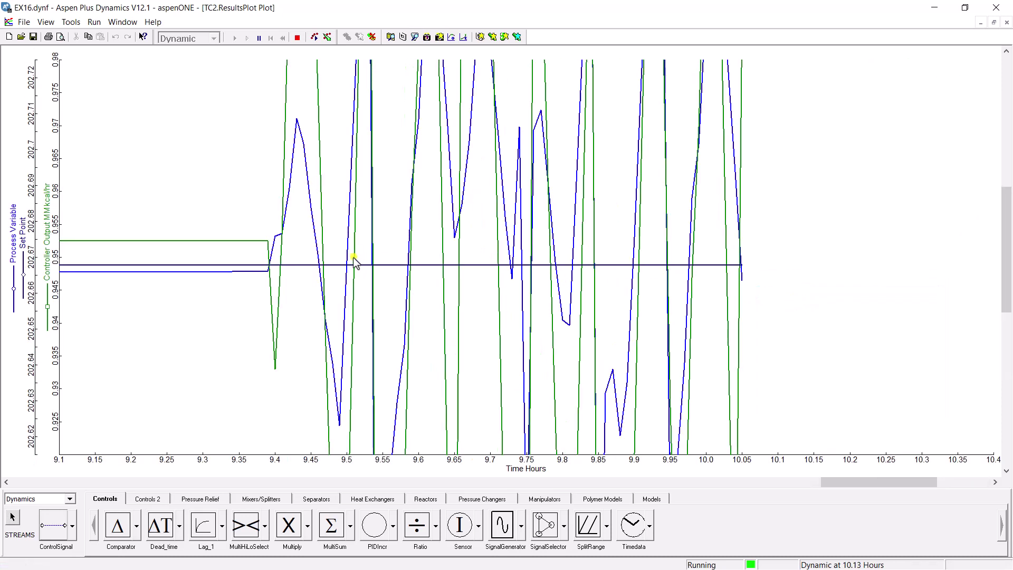
pyautogui.rightClick(235, 201)
pyautogui.click(320, 234)
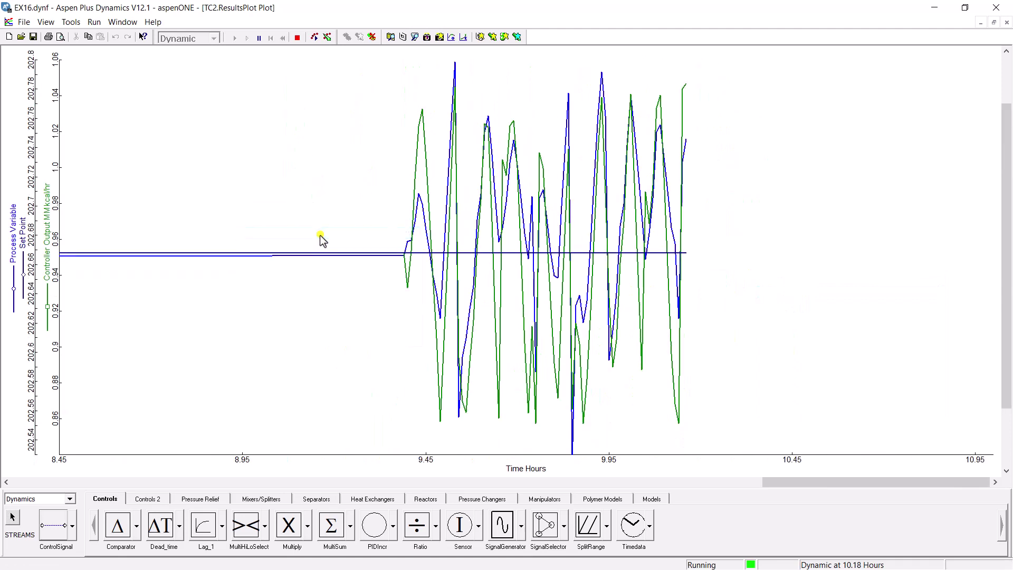
pyautogui.click(987, 23)
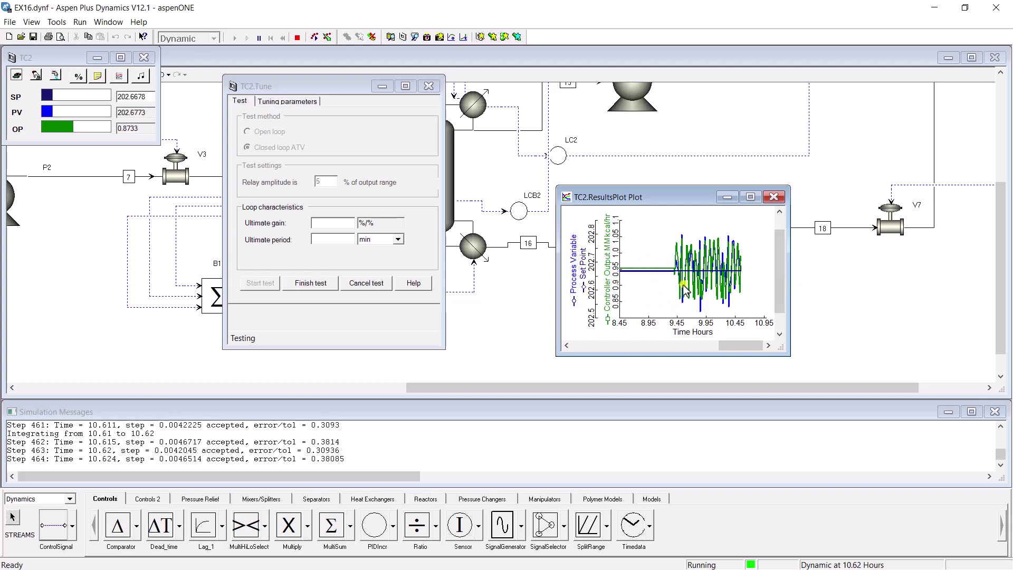
# - Finish TC2's tuning test and calculate its PI tuning parameters with the Tyreus-Luyben rule
pyautogui.click(317, 285)
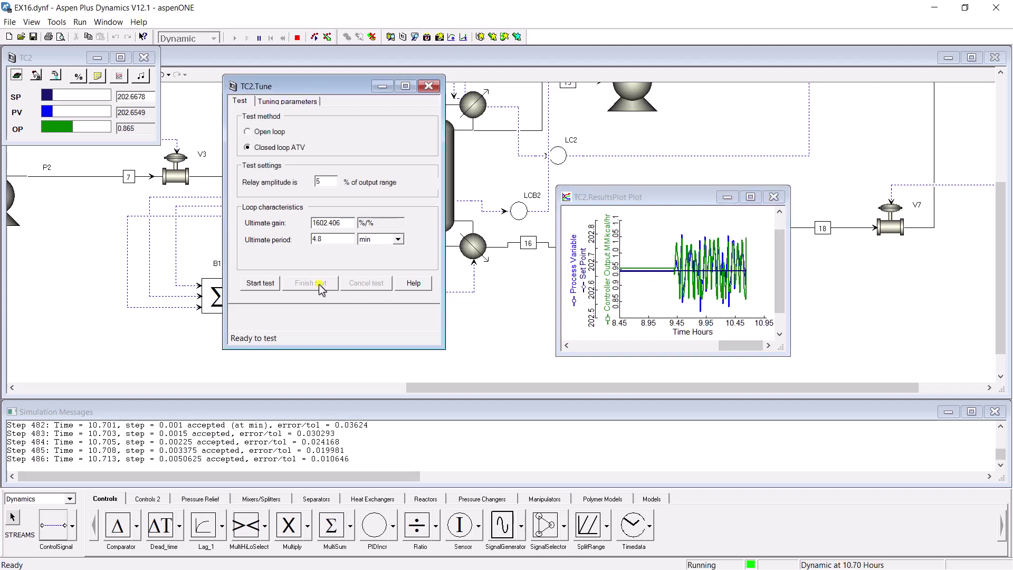
pyautogui.moveTo(320, 221); pyautogui.dragTo(362, 226)
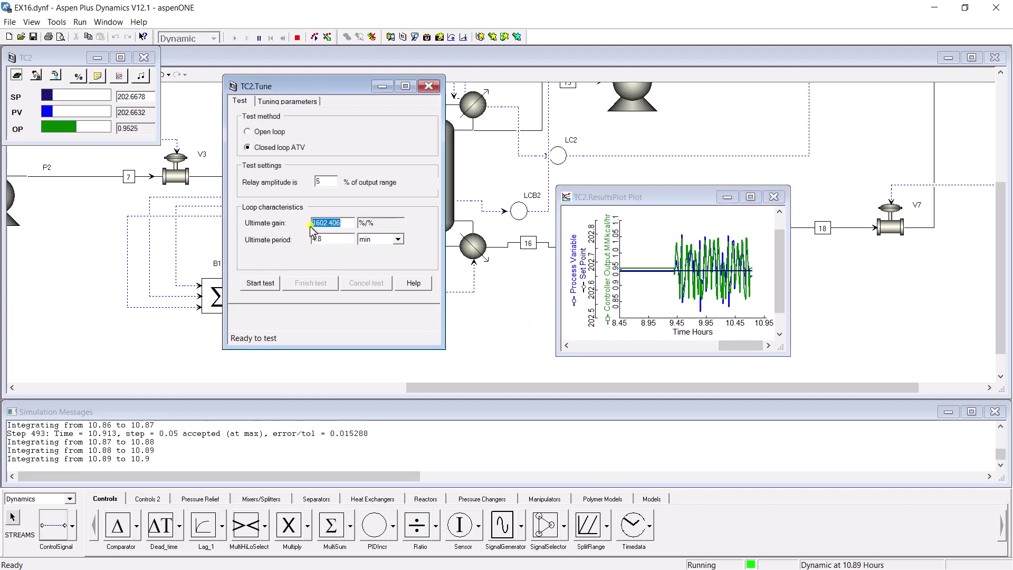
pyautogui.click(267, 101)
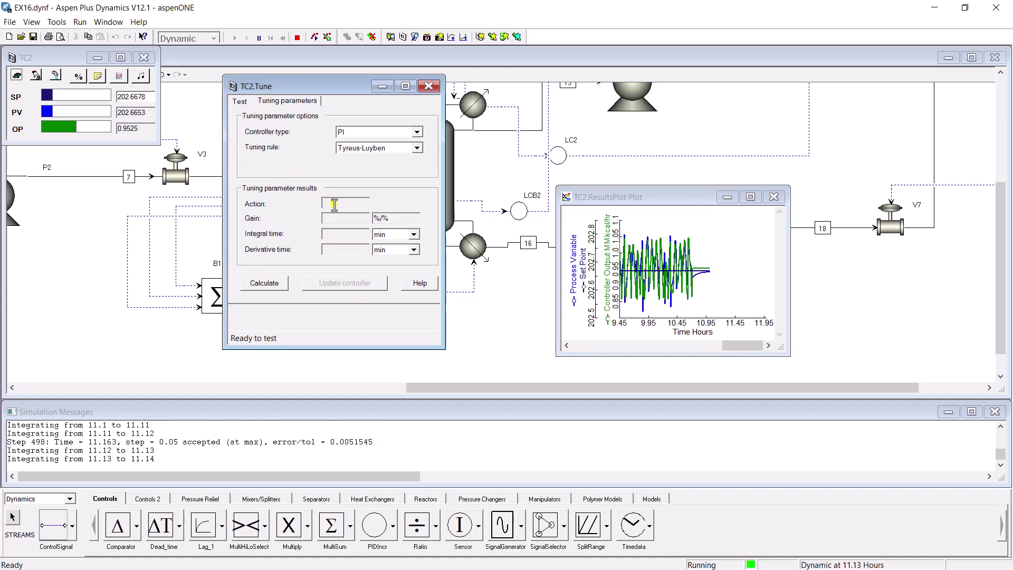
pyautogui.click(265, 283)
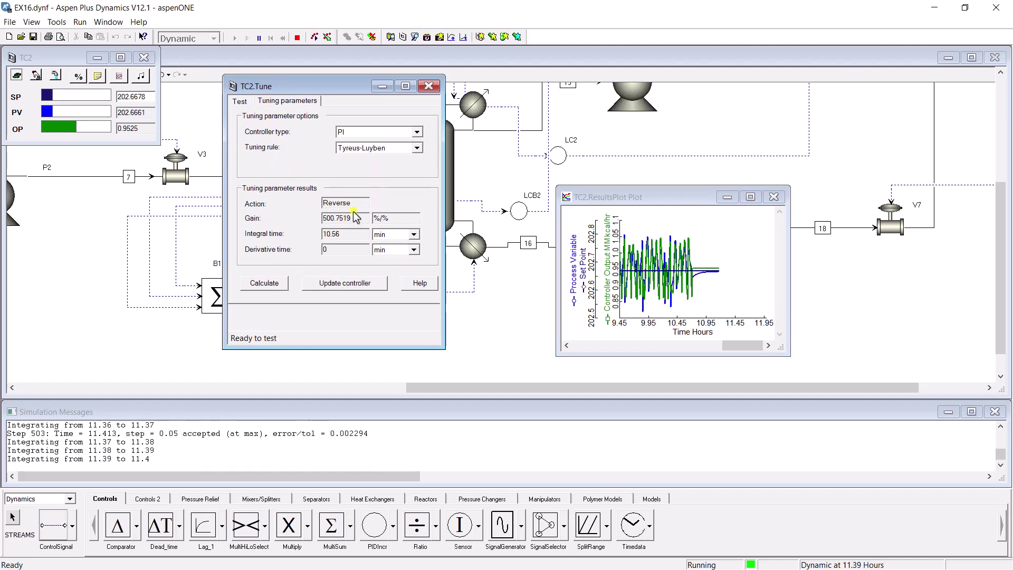
# - Close TC2's tuning form, results plot and faceplate to return to the flowsheet
pyautogui.moveTo(326, 218); pyautogui.dragTo(350, 222)
pyautogui.click(405, 86)
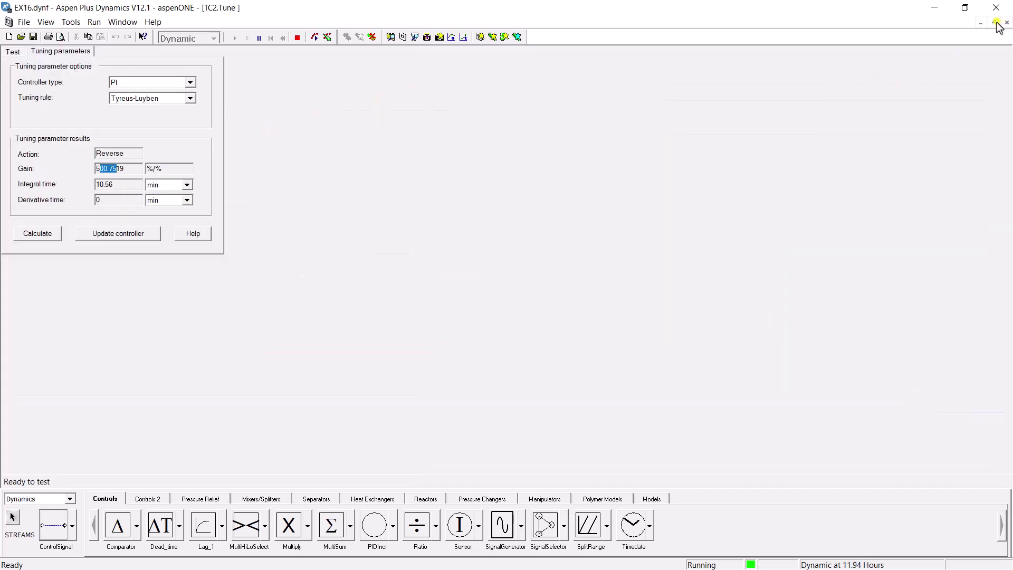
pyautogui.click(998, 23)
pyautogui.click(432, 70)
pyautogui.click(770, 199)
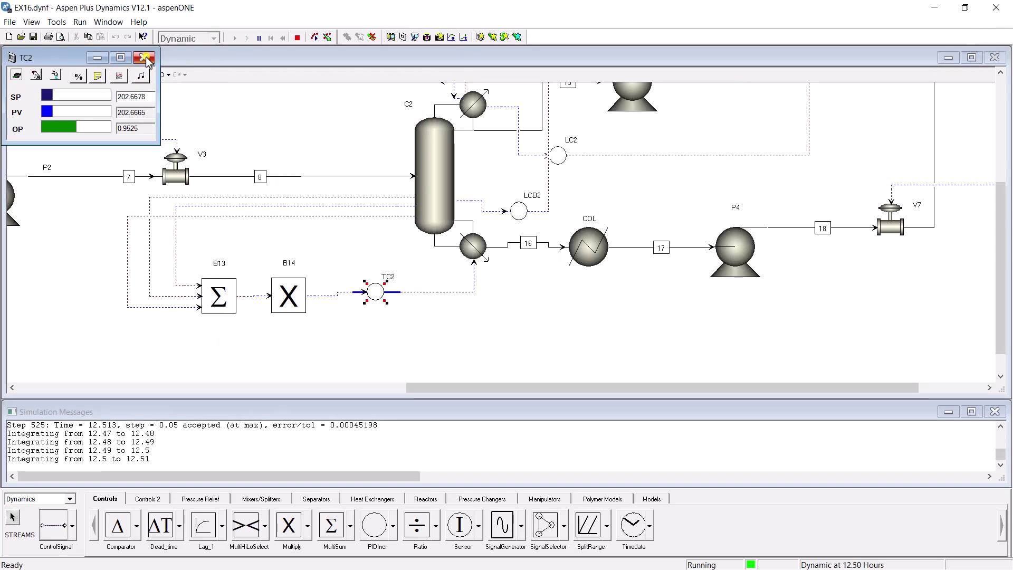
pyautogui.click(145, 58)
# - Pause and rewind the dynamic simulation to its initialization, and check multiplier B14's results table
pyautogui.click(259, 38)
pyautogui.click(270, 38)
pyautogui.doubleClick(299, 290)
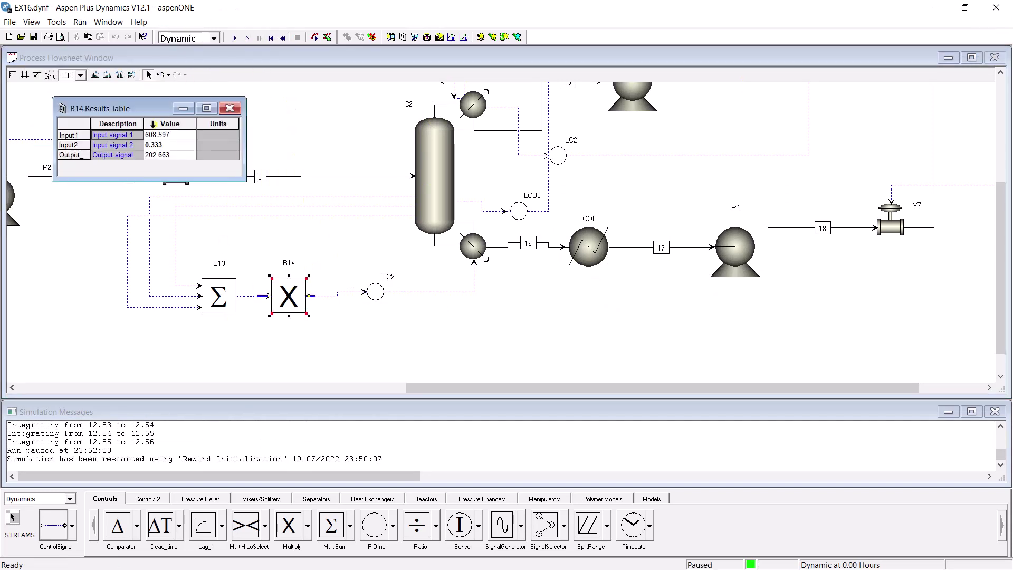
pyautogui.click(230, 108)
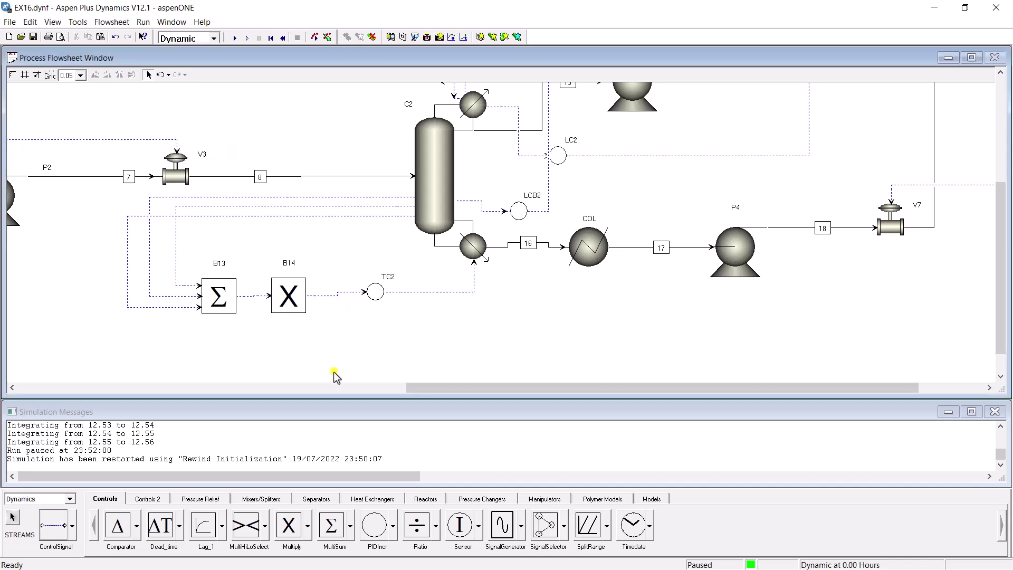
# - Place a Dead_time block on the flowsheet just below controller TC2
pyautogui.hotkey('shift', 'F10')
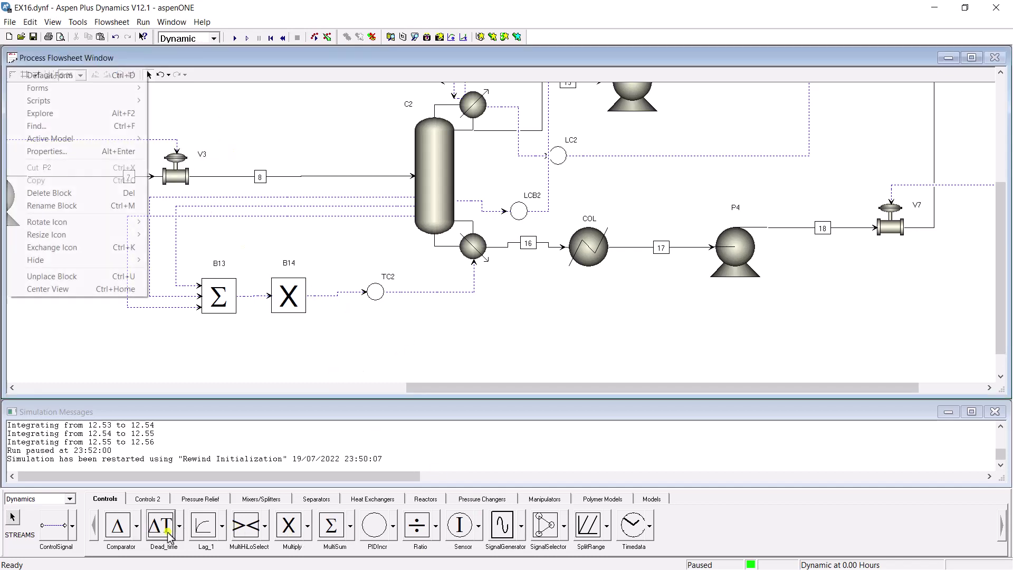
pyautogui.click(169, 535)
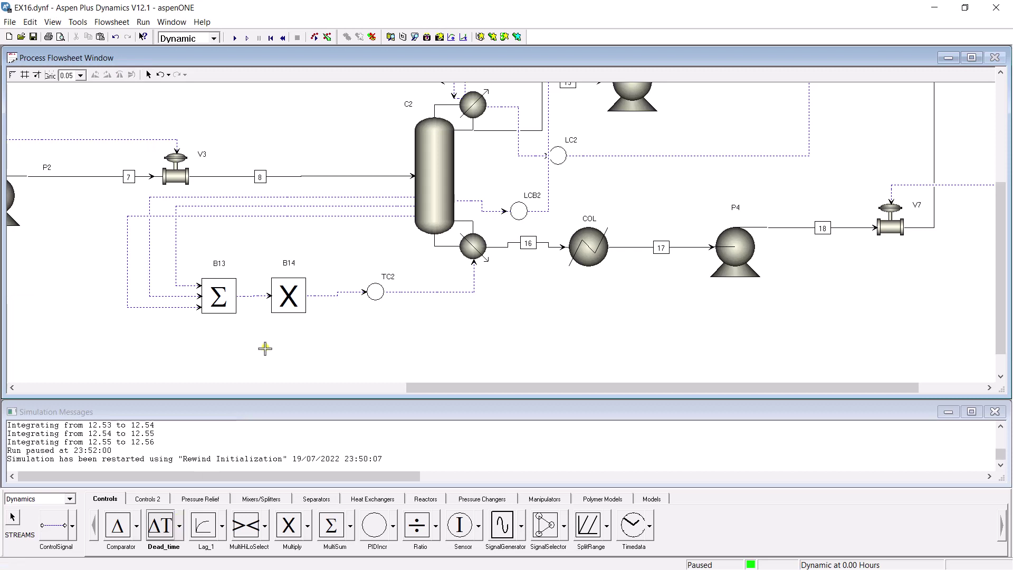
pyautogui.click(356, 336)
pyautogui.rightClick(358, 332)
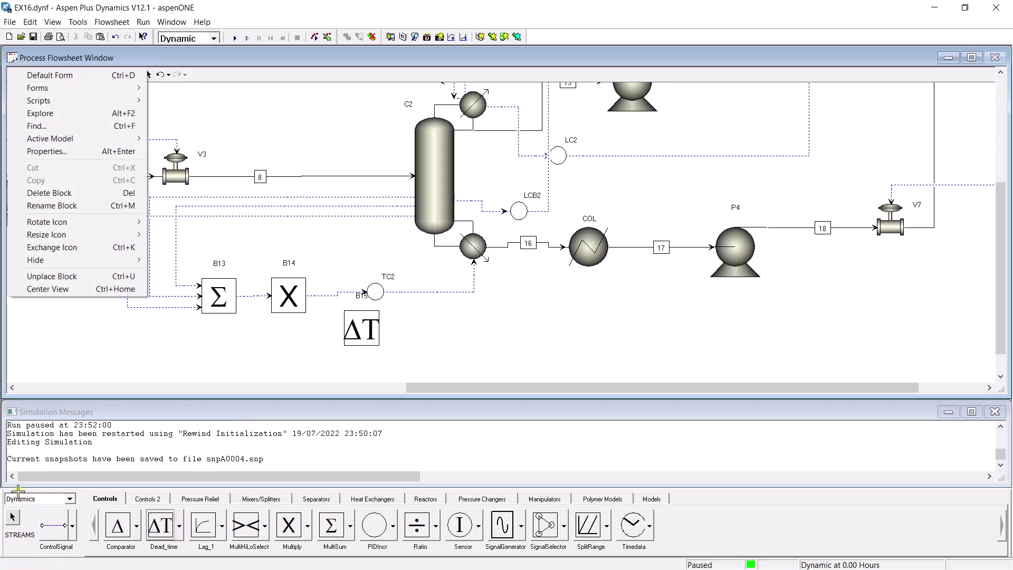
pyautogui.click(13, 517)
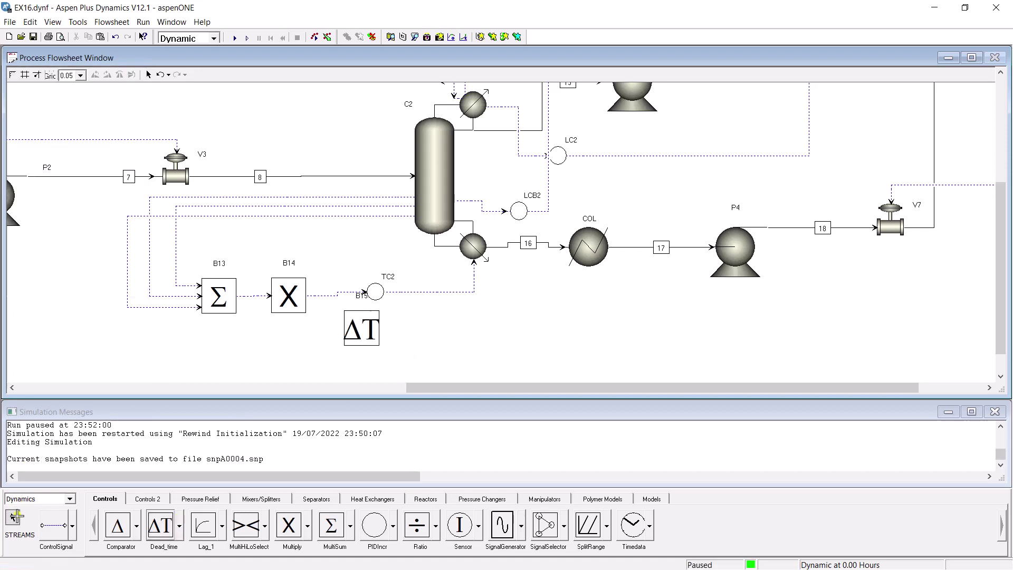
# - Reconnect the destination of multiplier B14's output signal to the new dead-time block, and move that block lower, clear of TC2
pyautogui.rightClick(331, 297)
pyautogui.click(438, 178)
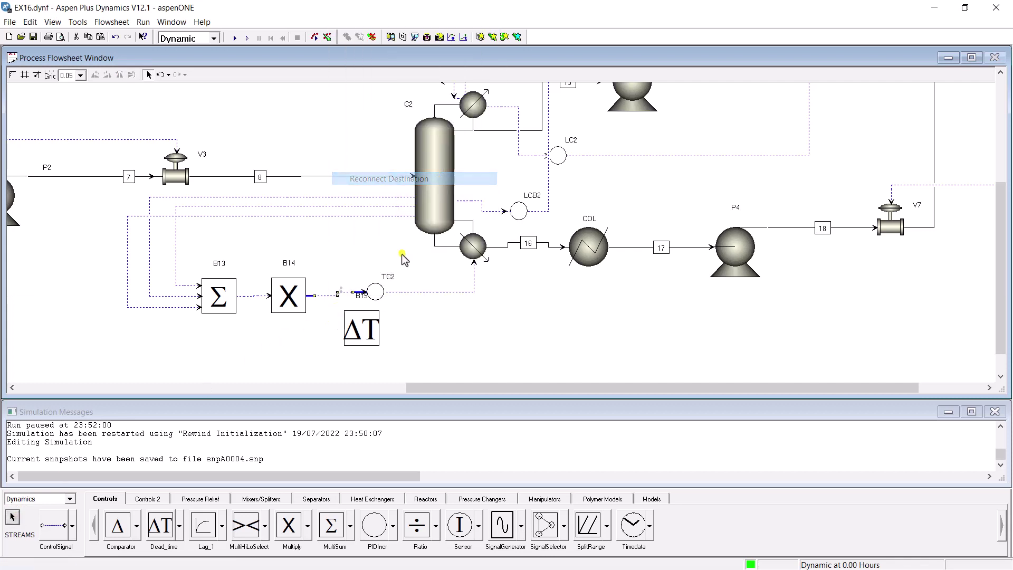
pyautogui.click(343, 328)
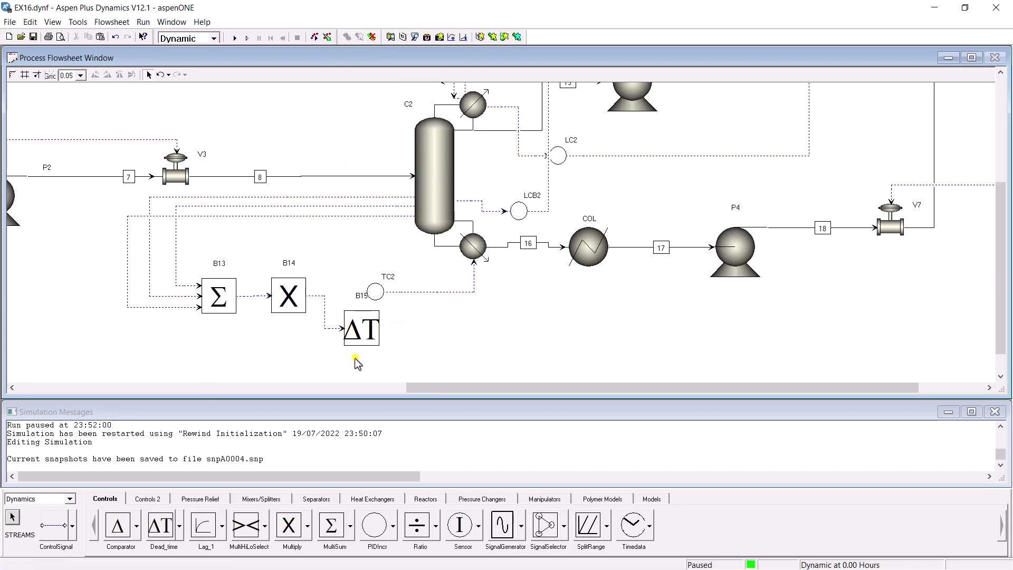
pyautogui.moveTo(372, 337); pyautogui.dragTo(347, 364)
# - Connect a control signal from dead-time block B15's output to TC2's process variable, TC2.PV
pyautogui.hotkey('shift', 'F10')
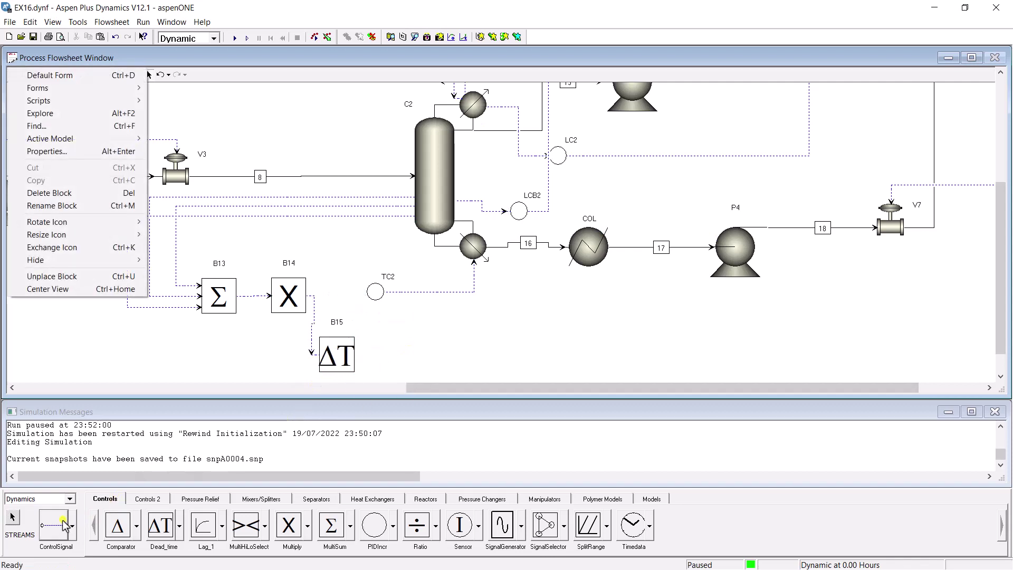
pyautogui.click(63, 524)
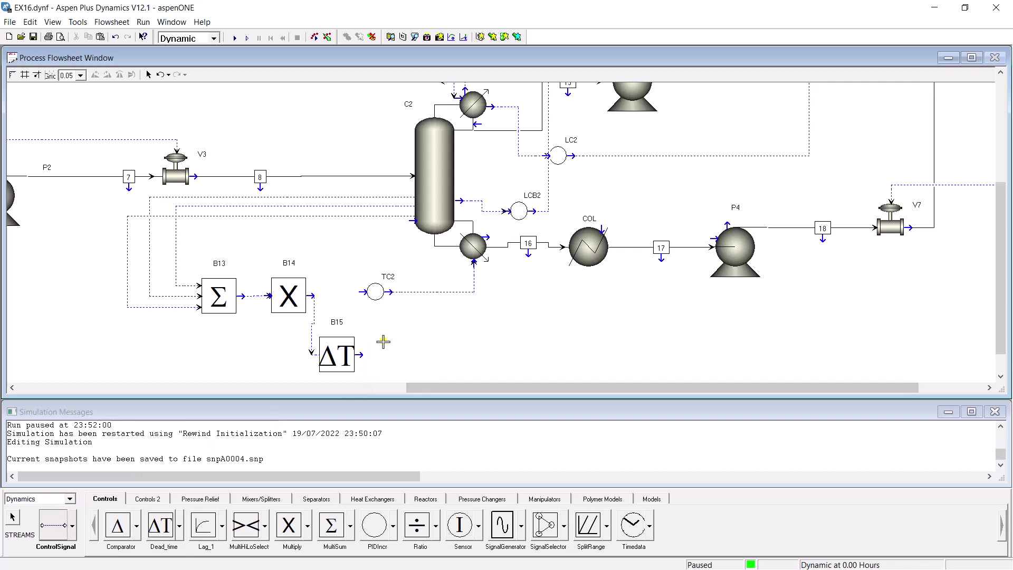
pyautogui.click(362, 356)
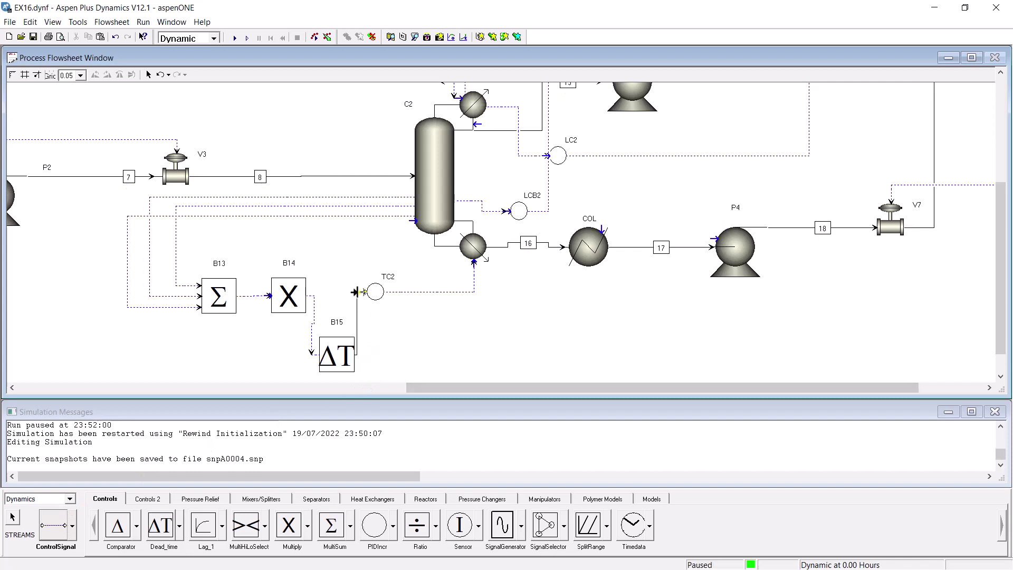
pyautogui.click(357, 292)
pyautogui.click(407, 232)
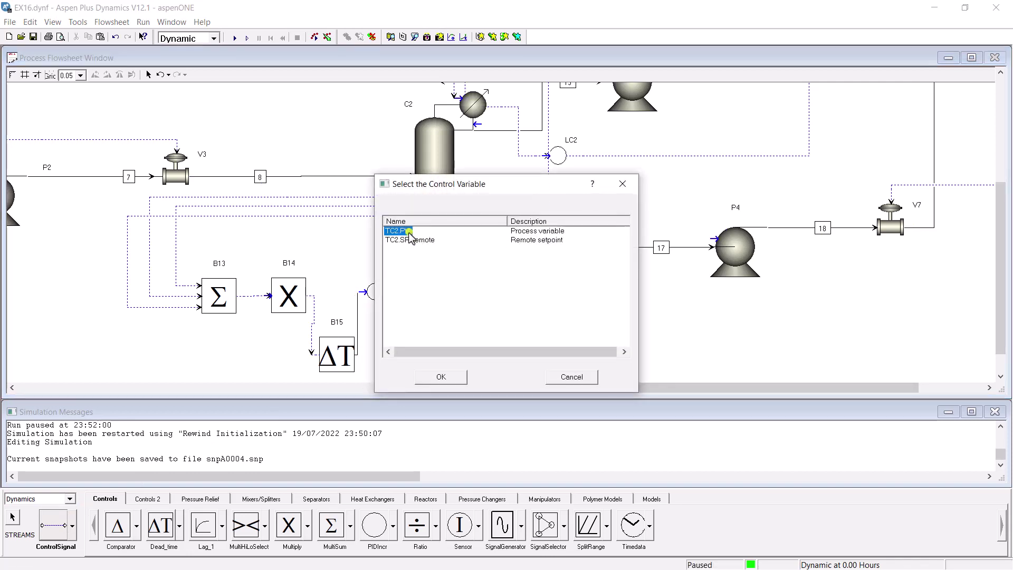
pyautogui.click(441, 377)
# - Set the dead time in minutes for block B15 in its configuration table
pyautogui.rightClick(347, 363)
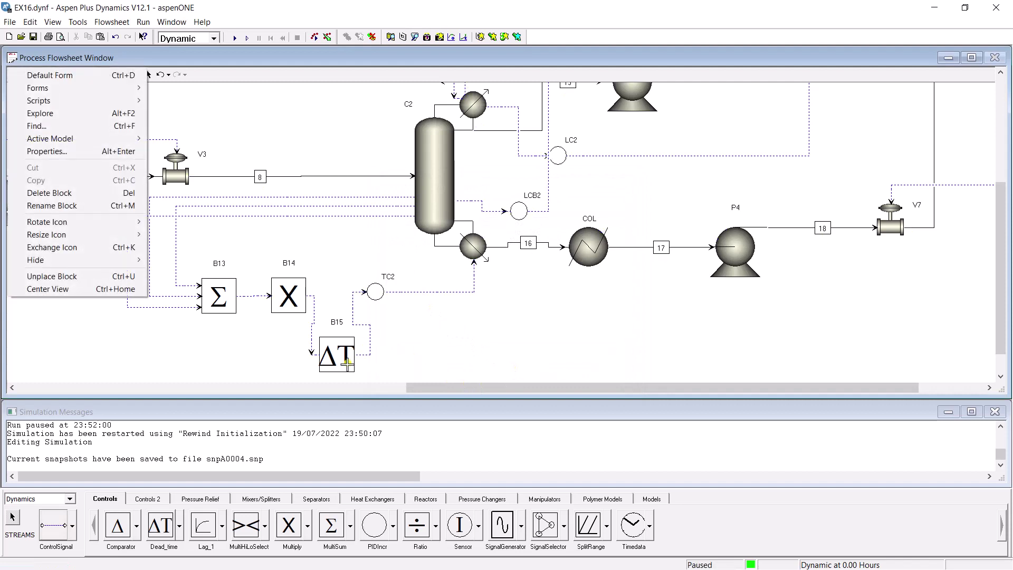
pyautogui.rightClick(435, 354)
pyautogui.click(350, 369)
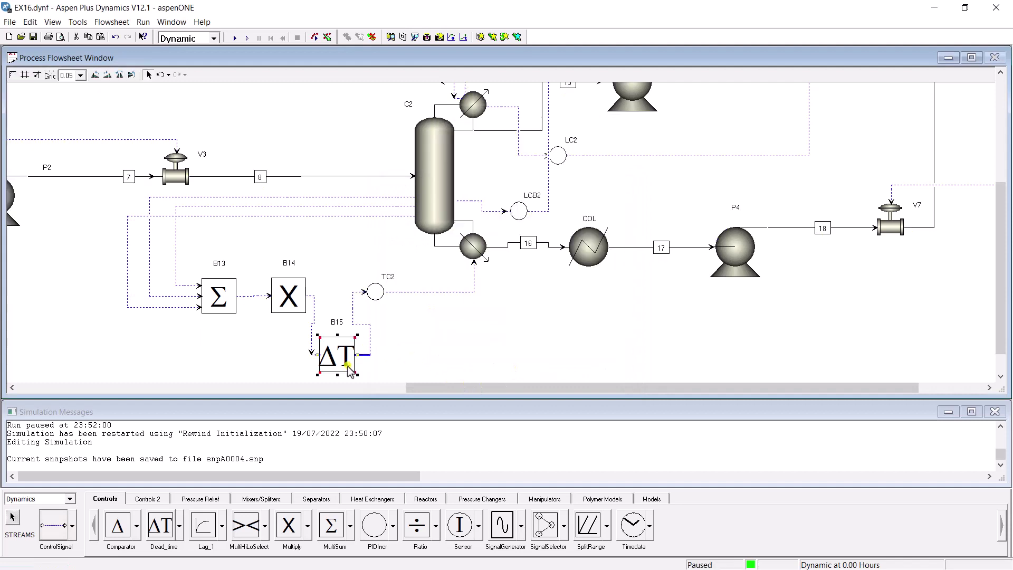
pyautogui.rightClick(348, 364)
pyautogui.moveTo(401, 157)
pyautogui.click(519, 169)
pyautogui.click(196, 152)
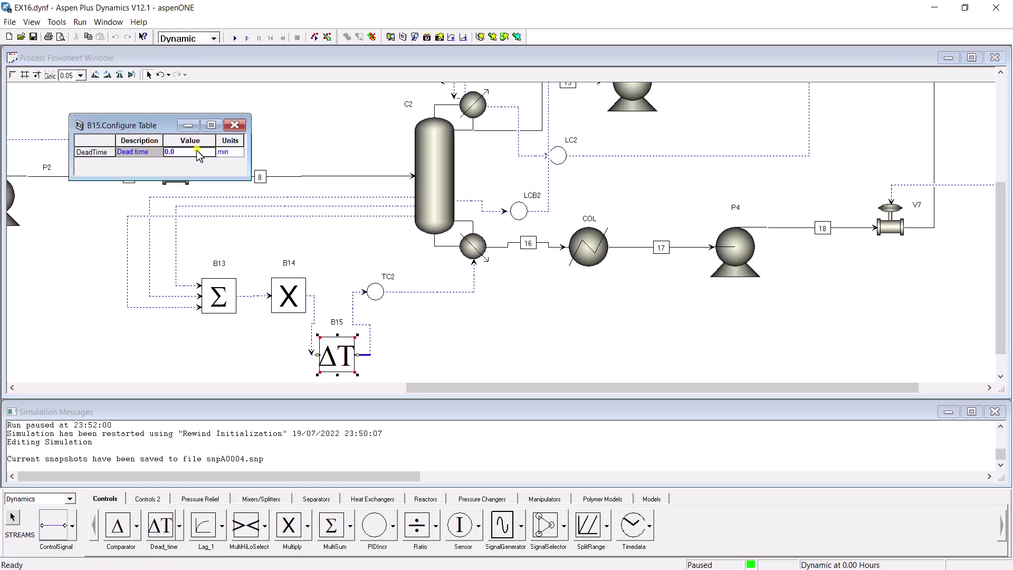
pyautogui.click(235, 126)
# - Run the dynamic simulation with TC2's faceplate and results plot open
pyautogui.doubleClick(380, 294)
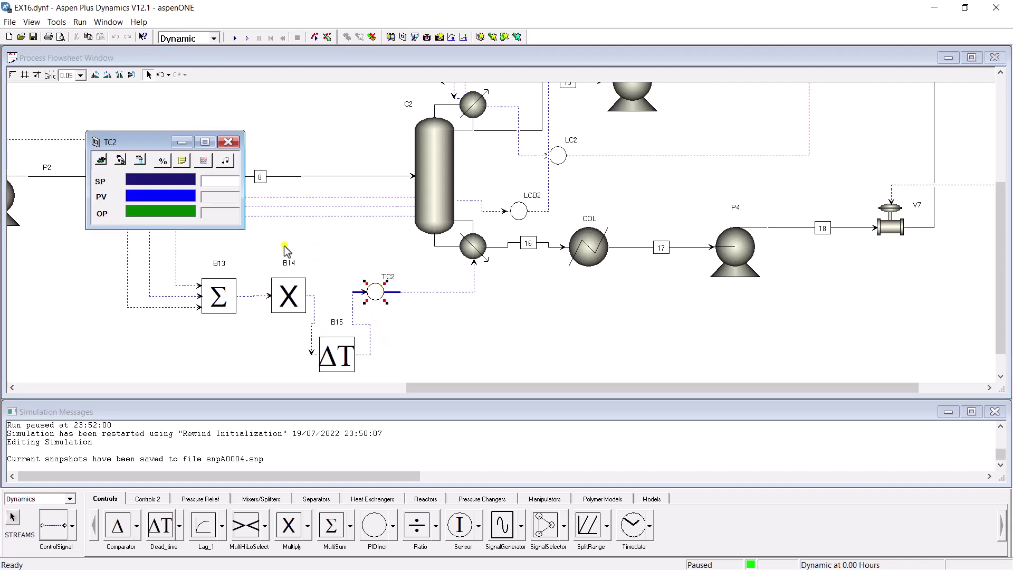
pyautogui.click(232, 38)
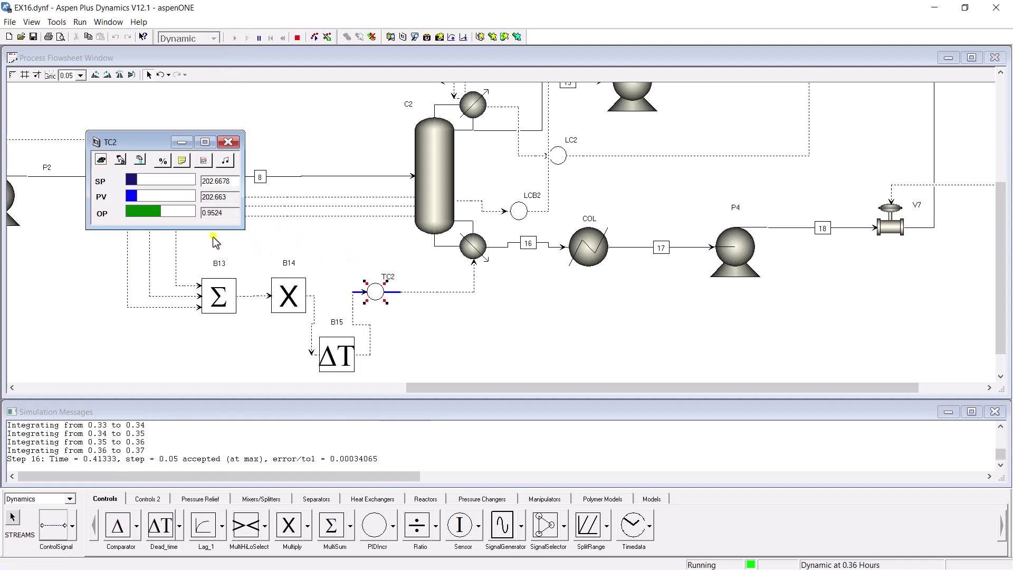
pyautogui.click(204, 161)
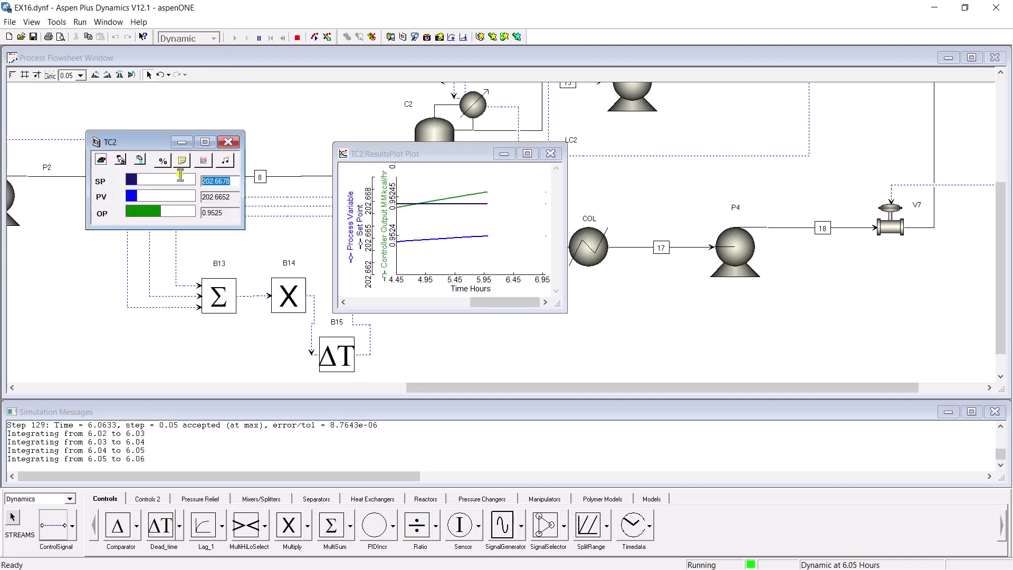
# - Start a closed loop ATV test on TC2 at 5% relay amplitude, with a new results plot placed beside the tuning form
pyautogui.click(222, 160)
pyautogui.click(223, 161)
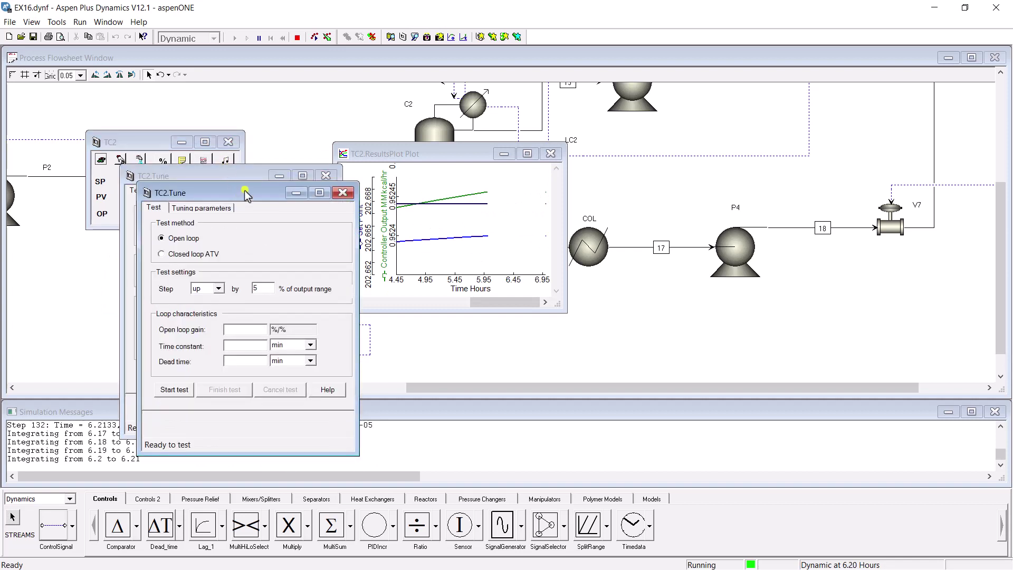
pyautogui.click(342, 193)
pyautogui.click(179, 238)
pyautogui.click(170, 374)
pyautogui.moveTo(221, 176); pyautogui.dragTo(410, 146)
pyautogui.click(203, 164)
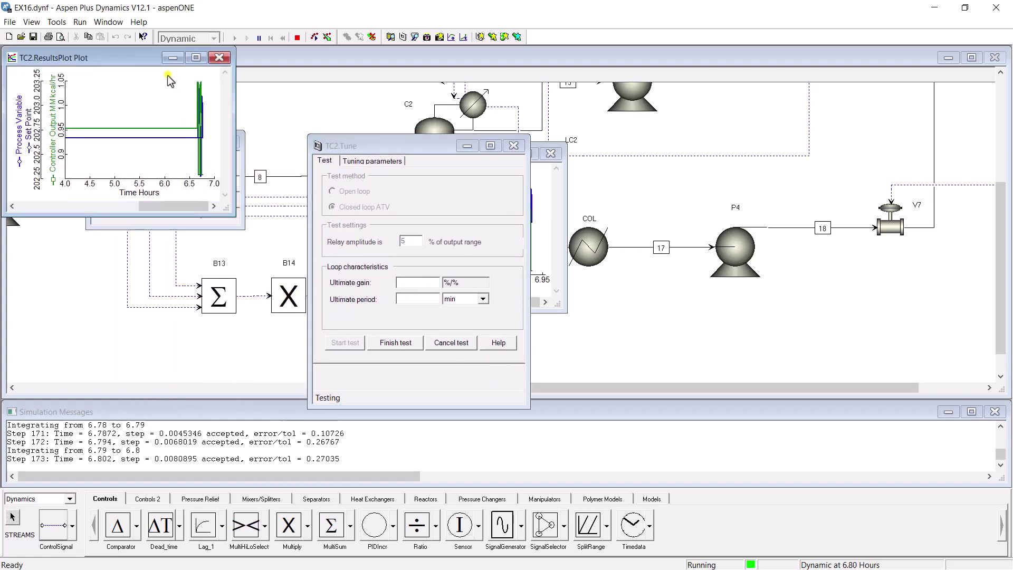
pyautogui.moveTo(113, 59); pyautogui.dragTo(734, 179)
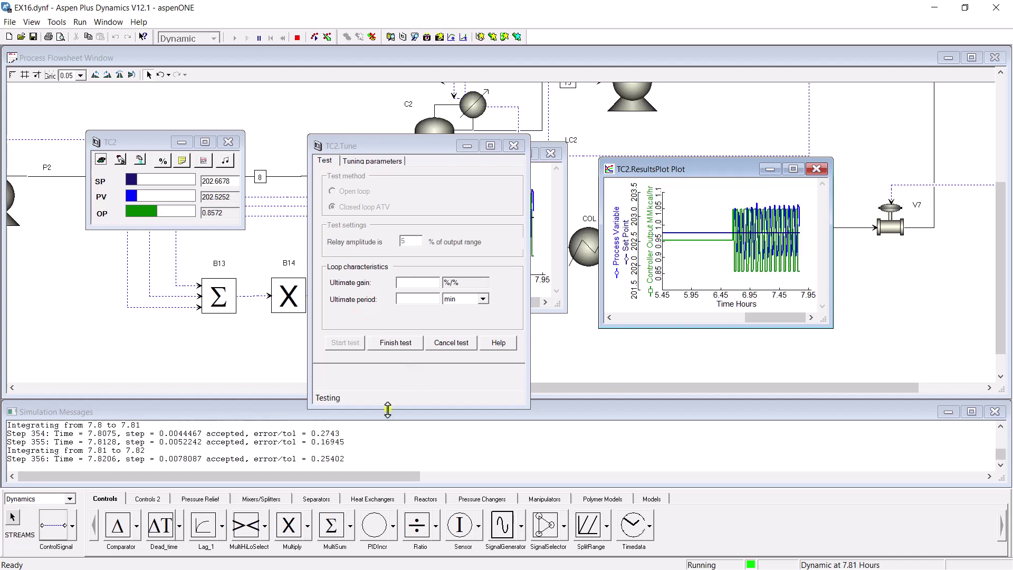
# - Finish TC2's ATV test and update the controller with PI parameters calculated by the Tyreus-Luyben rule, closing its windows
pyautogui.click(389, 344)
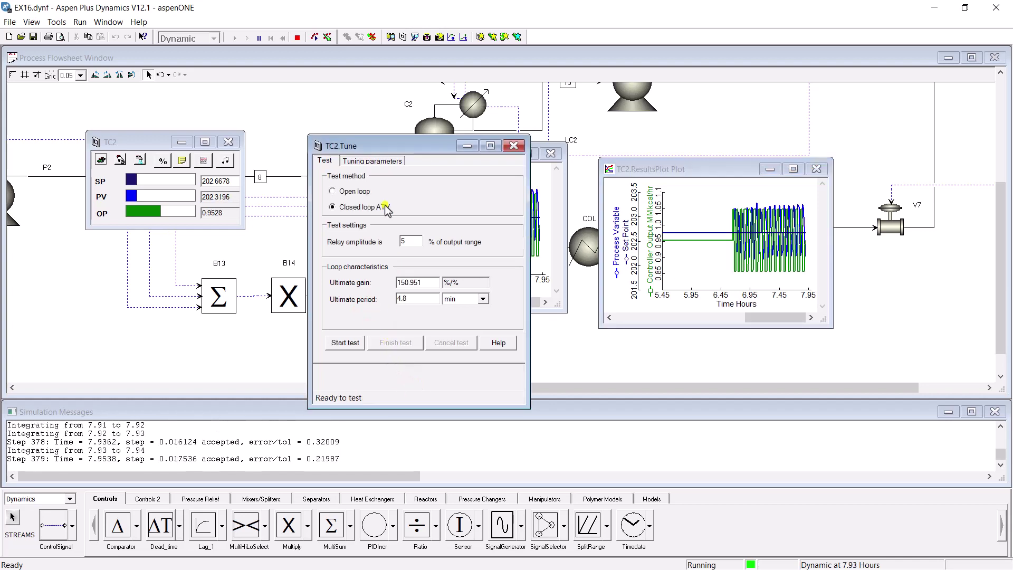
pyautogui.click(371, 162)
pyautogui.click(346, 345)
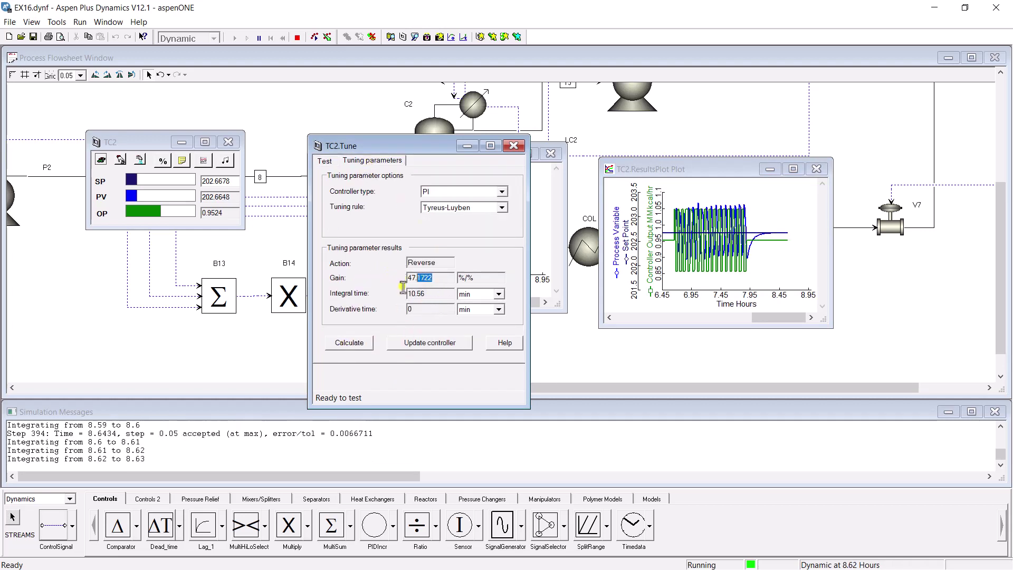
pyautogui.click(514, 146)
pyautogui.click(551, 153)
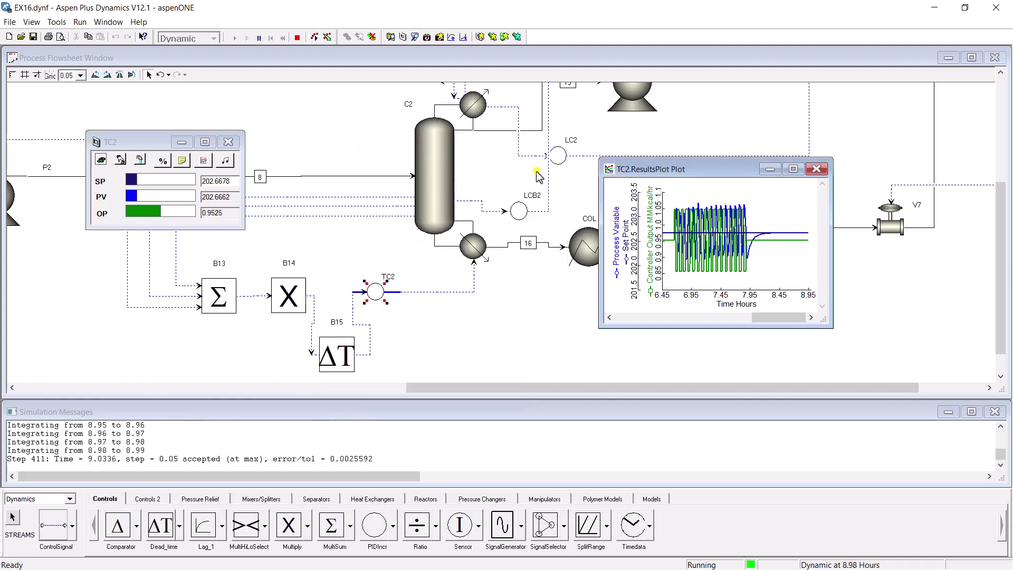
pyautogui.click(817, 169)
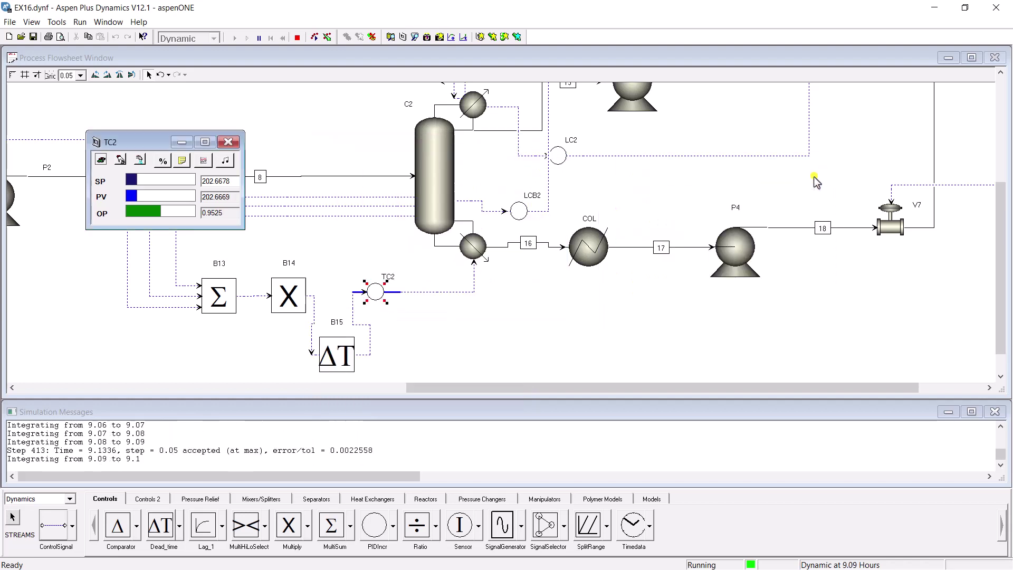
pyautogui.click(228, 141)
# - Examine the gain and integral time of controllers TC2 and TC1 in their configuration forms
pyautogui.doubleClick(366, 315)
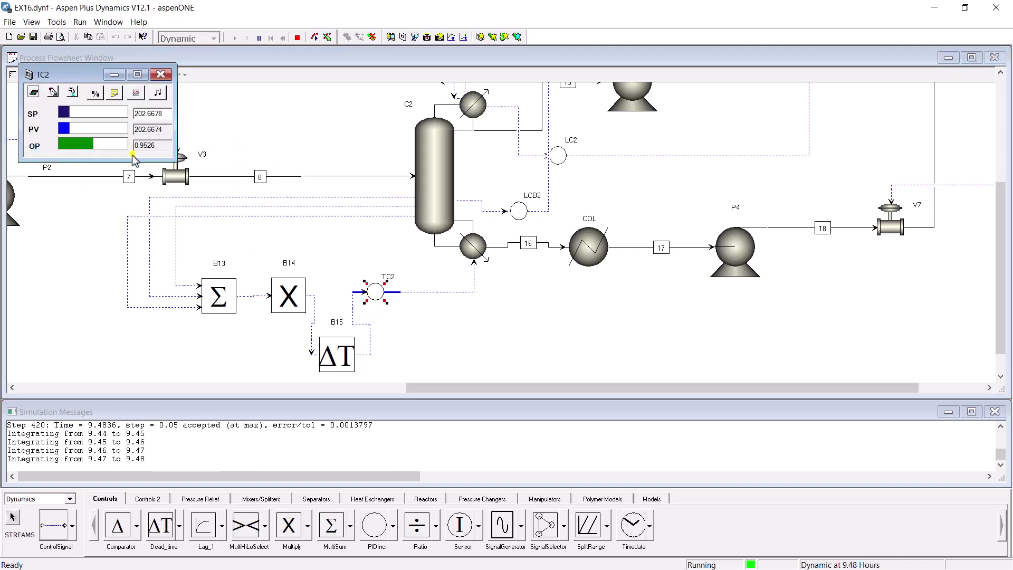
pyautogui.click(136, 93)
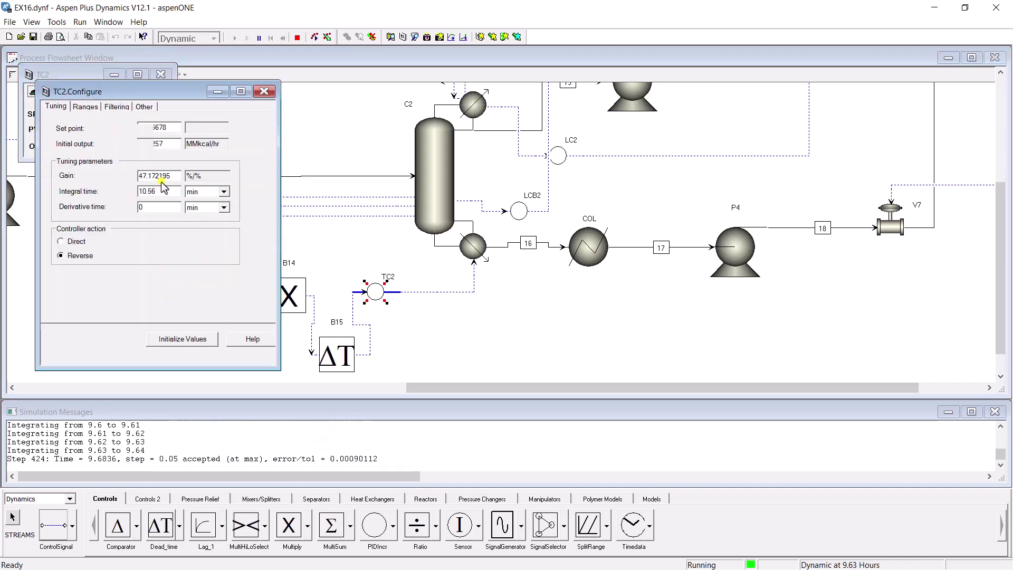
pyautogui.press('Tab')
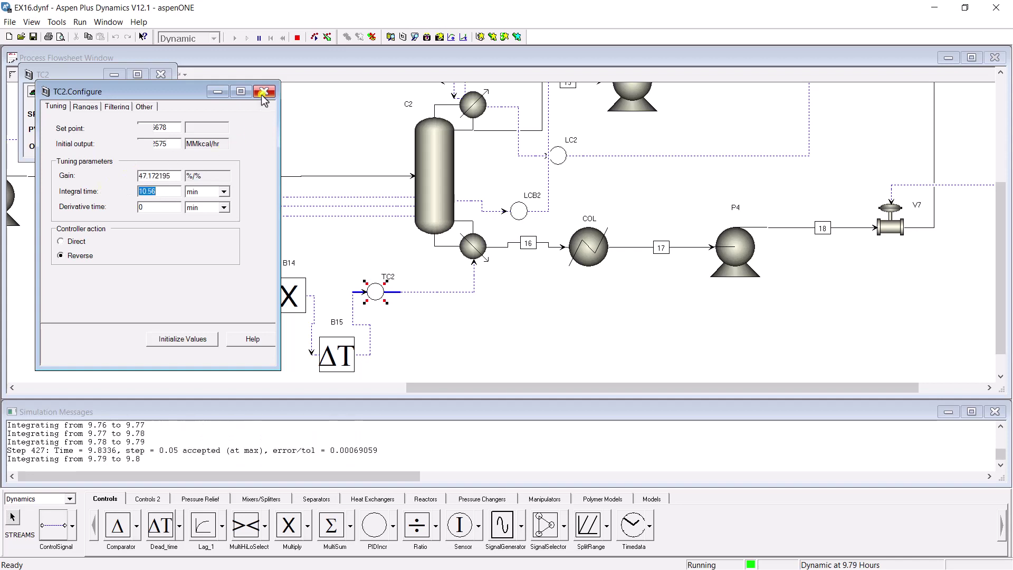
pyautogui.click(264, 92)
pyautogui.click(160, 73)
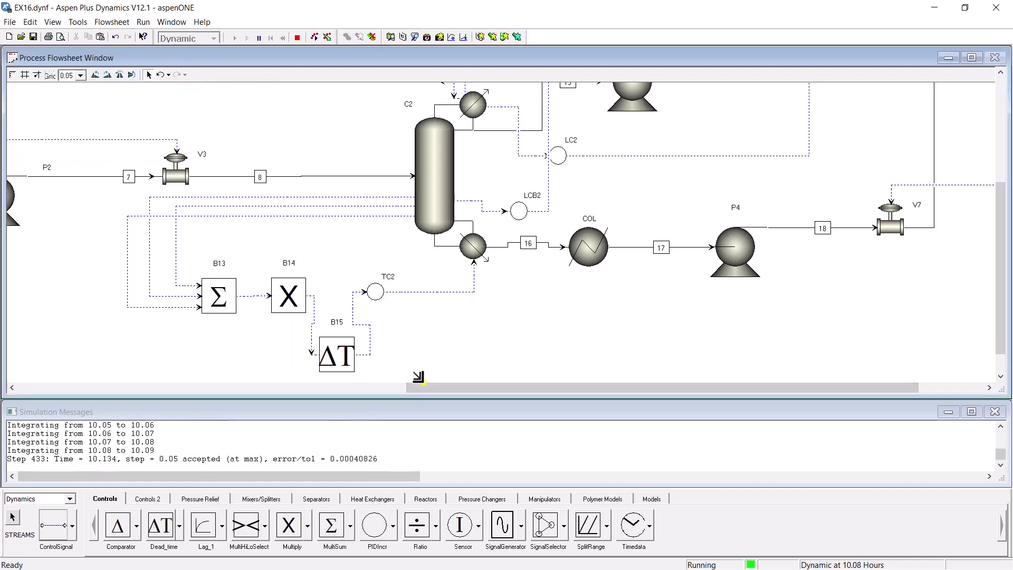
pyautogui.moveTo(412, 387); pyautogui.dragTo(55, 387)
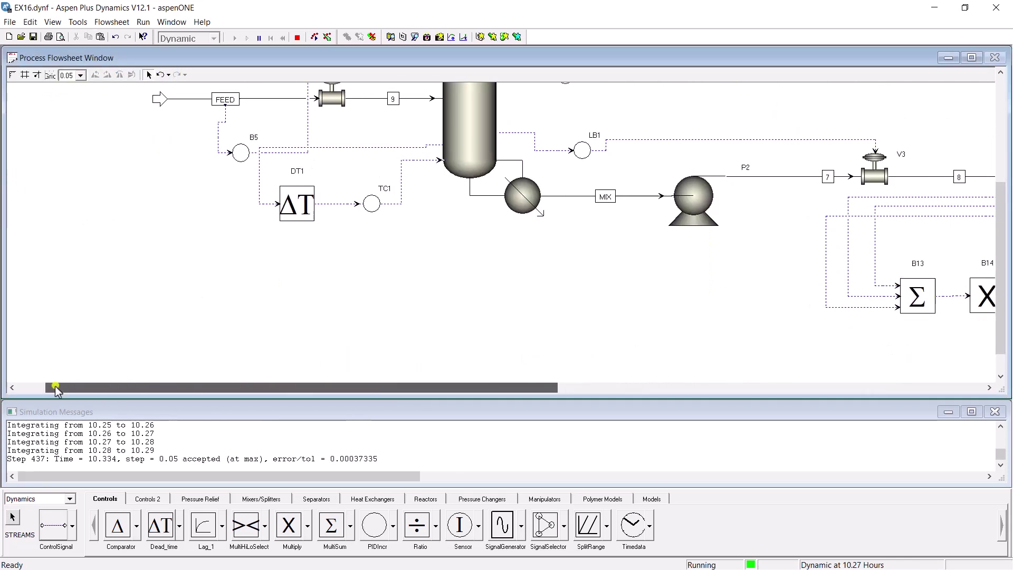
pyautogui.doubleClick(372, 203)
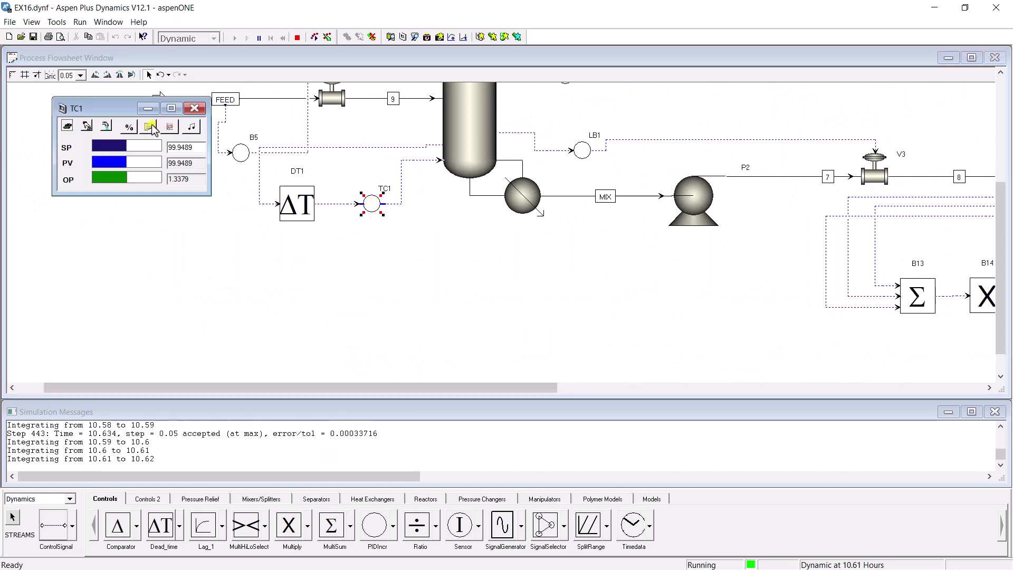
pyautogui.click(67, 126)
pyautogui.click(207, 209)
pyautogui.press('Return')
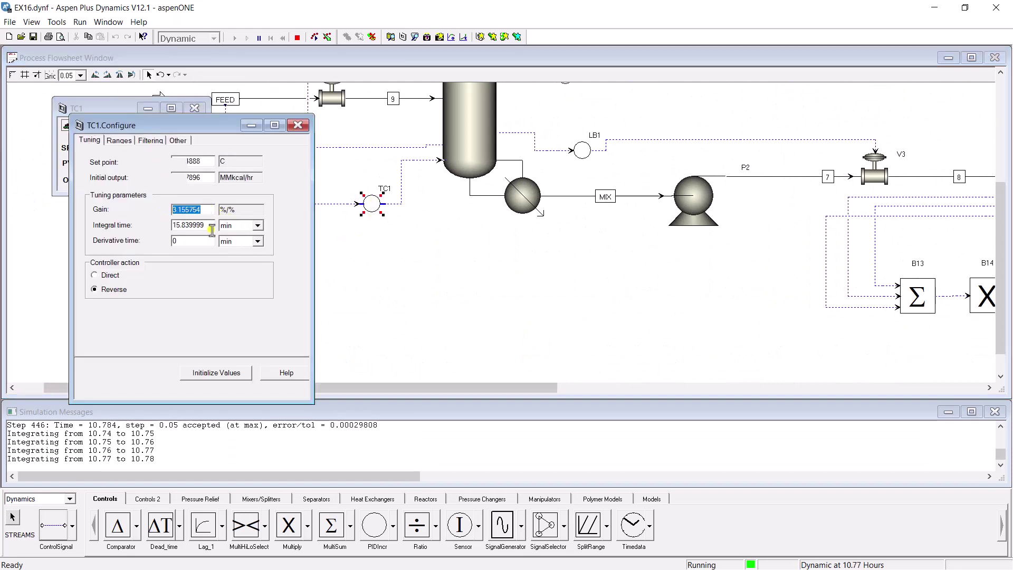
pyautogui.press('Tab')
pyautogui.click(298, 125)
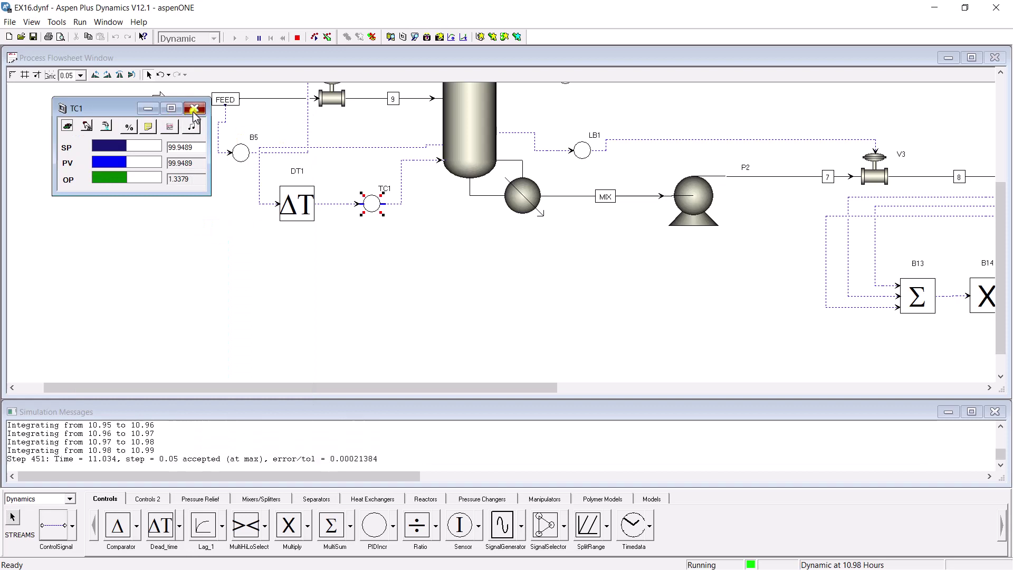
# - Close TC1's faceplate and take a simulation snapshot named S2
pyautogui.click(194, 108)
pyautogui.click(440, 37)
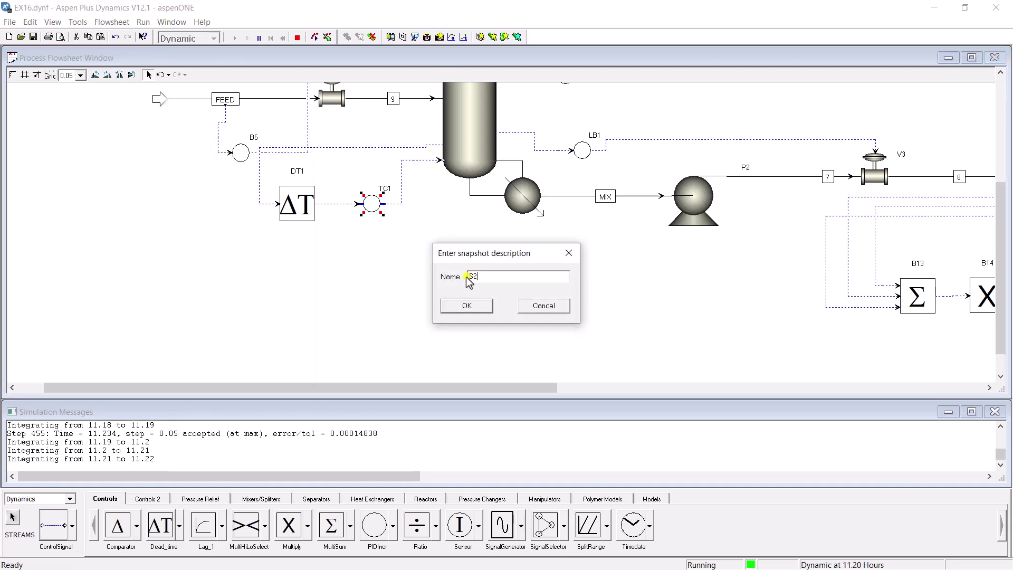
pyautogui.press('Return')
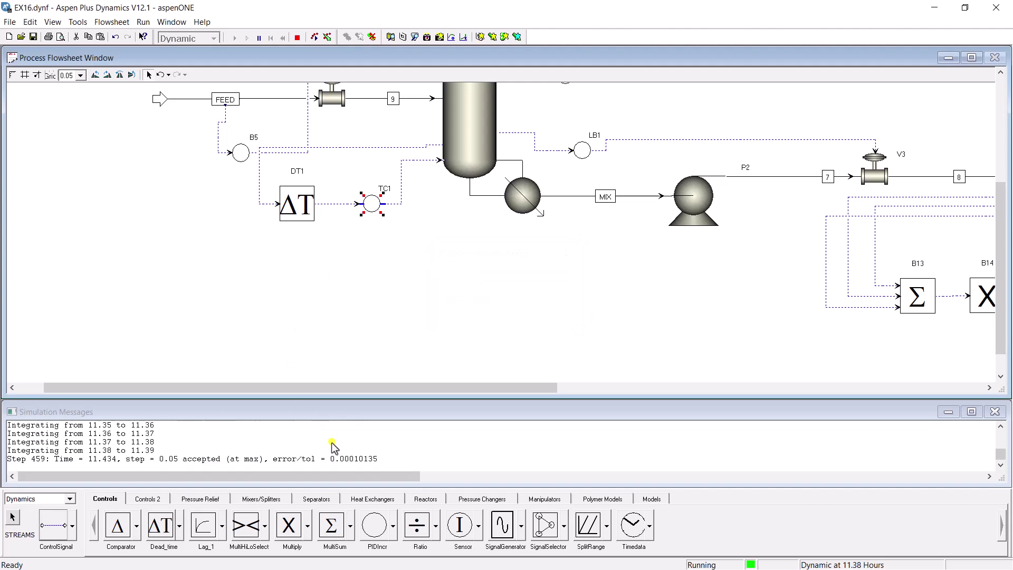
# - Pause the dynamic run and rewind the simulation to its initialization snapshot
pyautogui.moveTo(465, 389); pyautogui.dragTo(357, 377)
pyautogui.moveTo(997, 279); pyautogui.dragTo(996, 173)
pyautogui.click(259, 38)
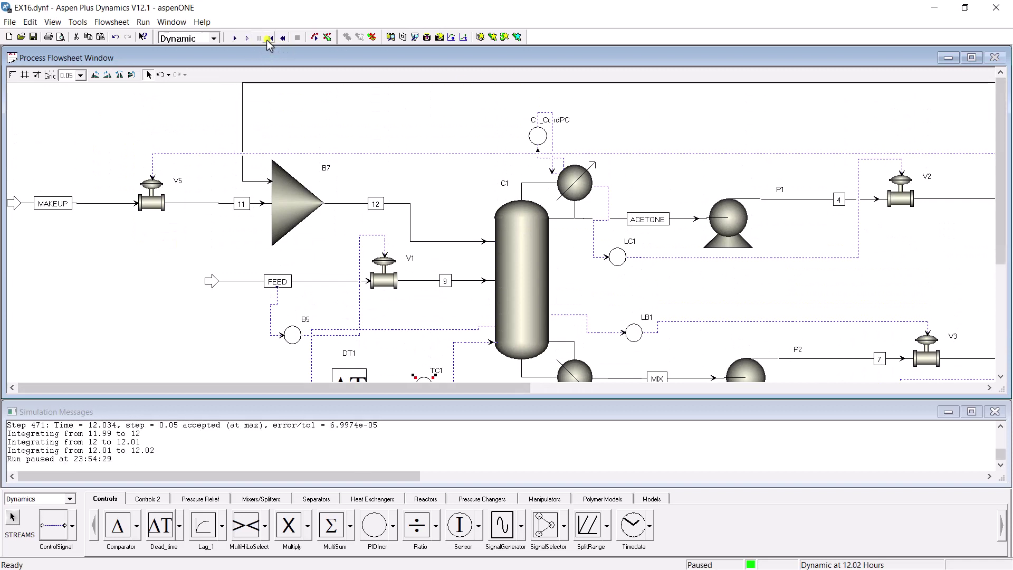
pyautogui.click(269, 39)
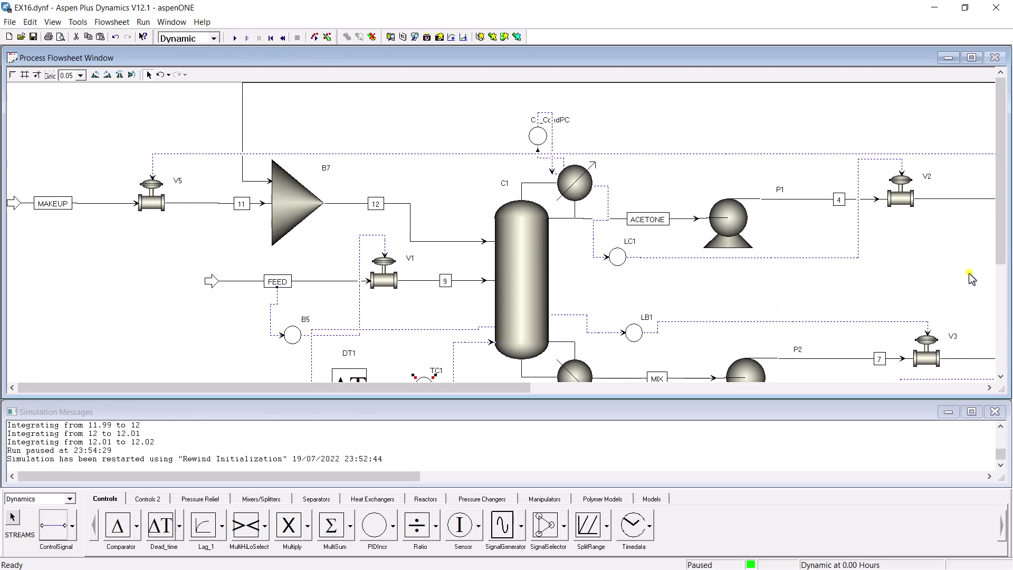
# - Examine the total flows of recycle stream 19 and the FEED stream in their configuration forms
pyautogui.click(1001, 73)
pyautogui.moveTo(999, 150); pyautogui.dragTo(1000, 196)
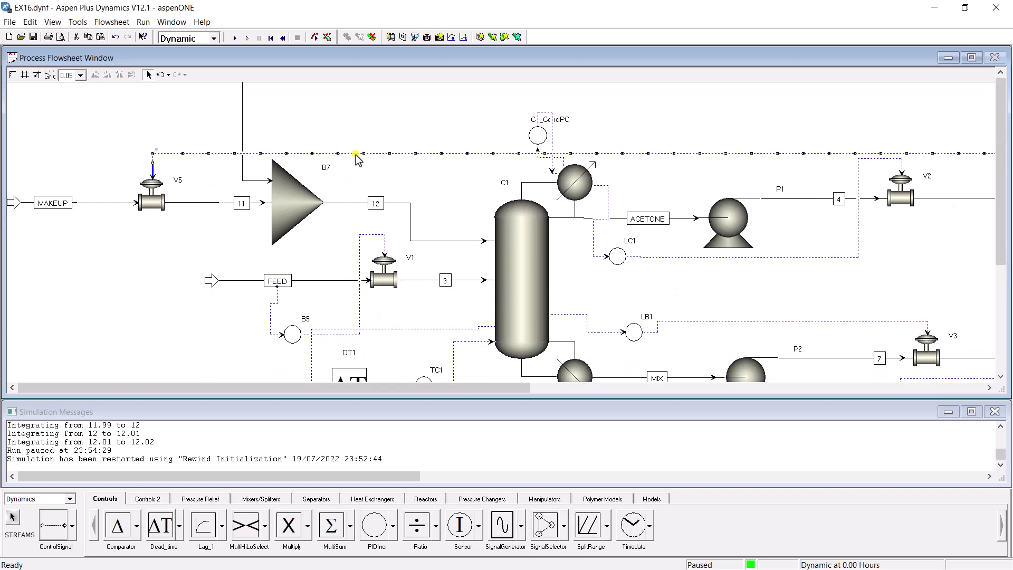
pyautogui.rightClick(242, 135)
pyautogui.moveTo(298, 166)
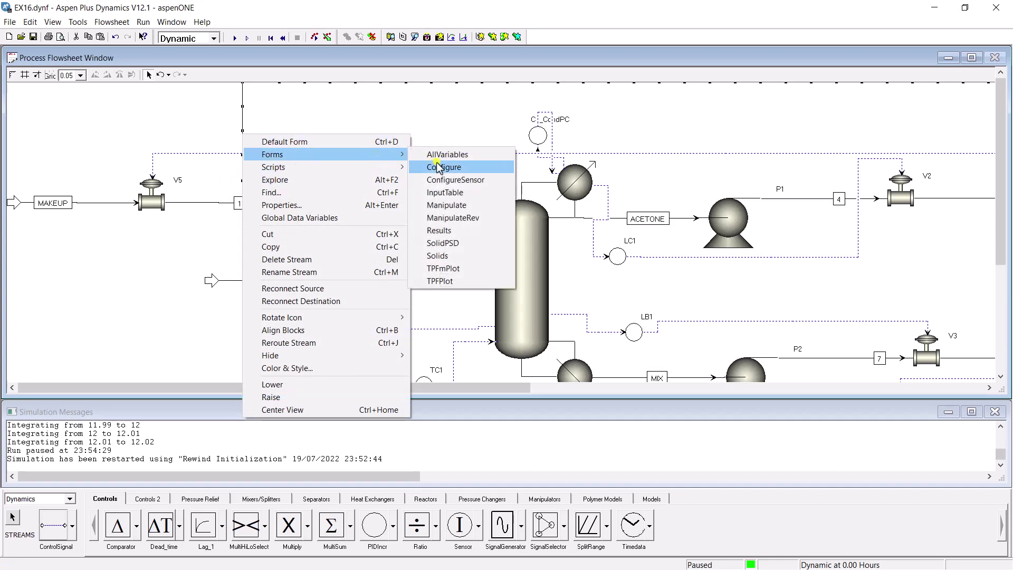
pyautogui.click(463, 169)
pyautogui.click(272, 181)
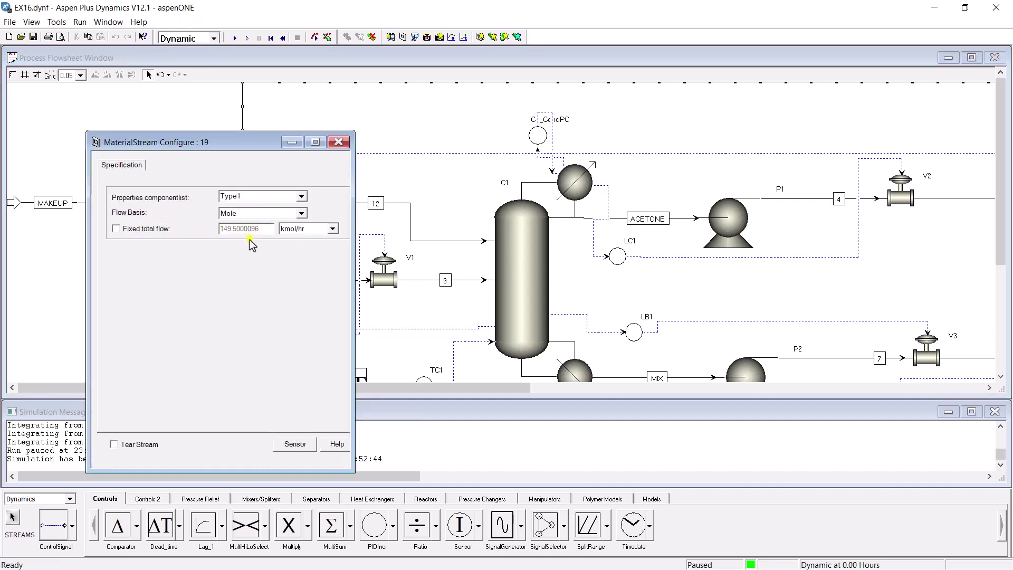
pyautogui.click(337, 142)
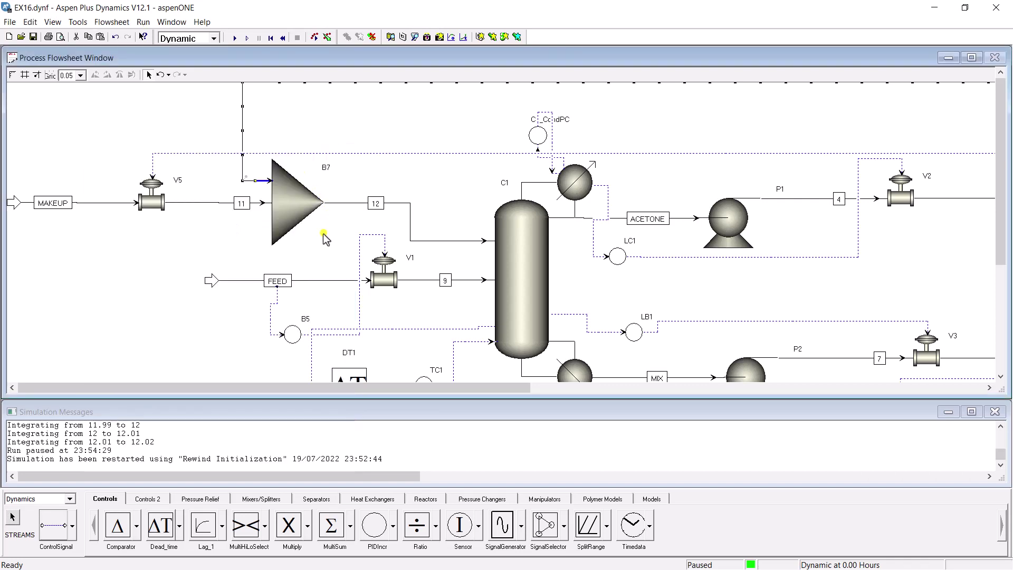
pyautogui.rightClick(316, 281)
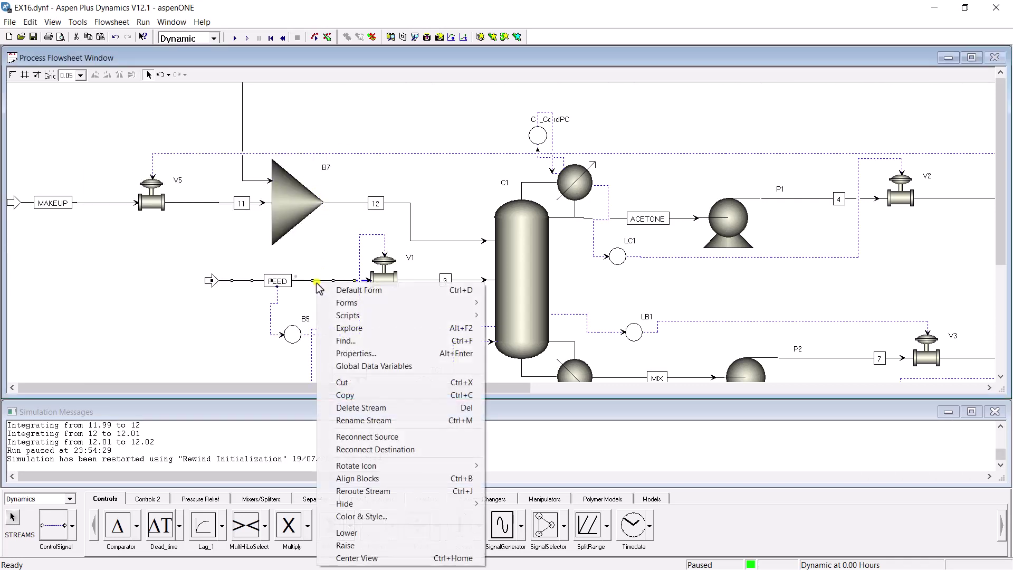
pyautogui.moveTo(364, 303)
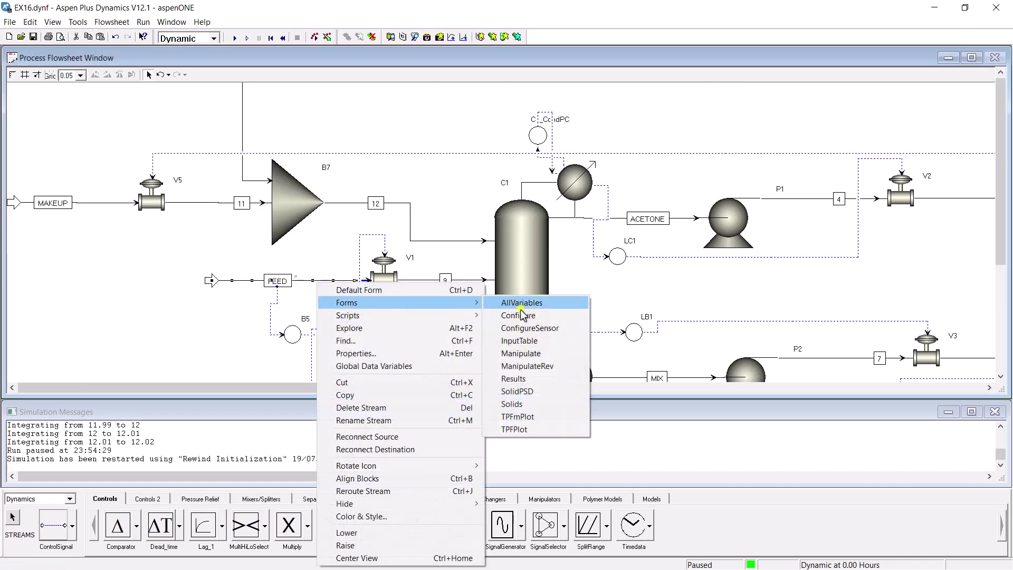
pyautogui.click(520, 315)
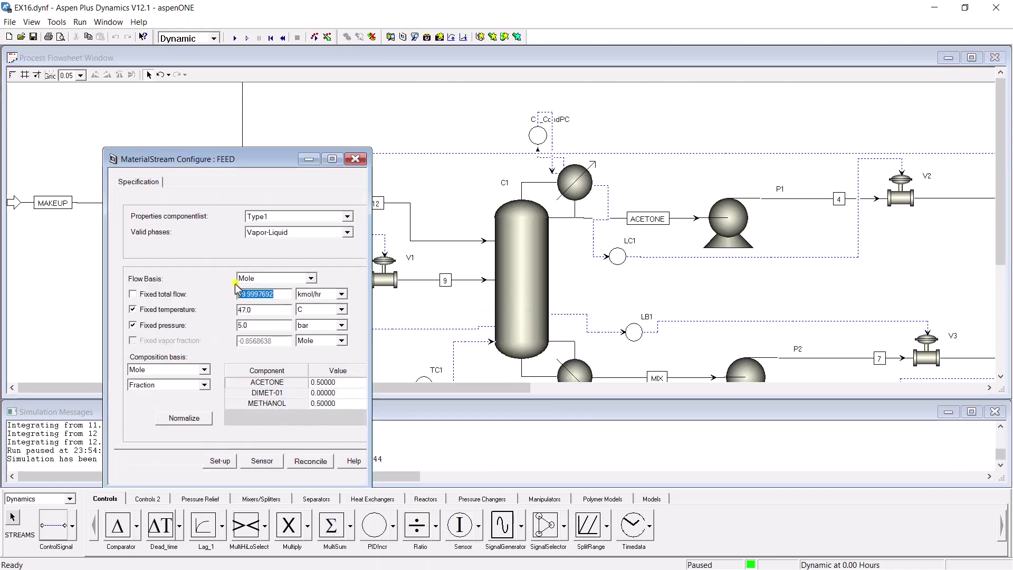
pyautogui.click(356, 159)
pyautogui.click(336, 268)
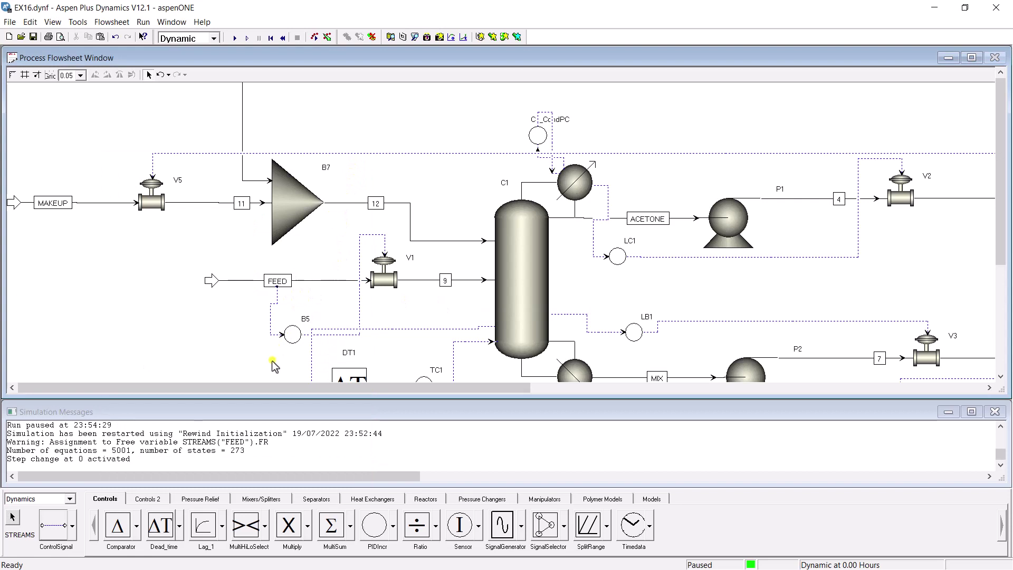
# - Add a Multiply block above the recycle line, over valve V2
pyautogui.click(1000, 72)
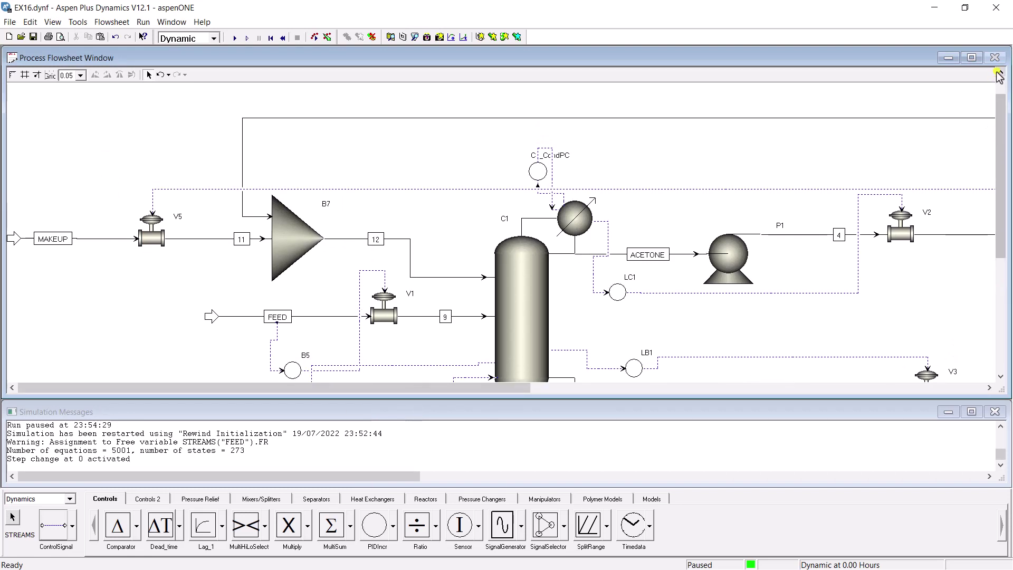
pyautogui.click(289, 525)
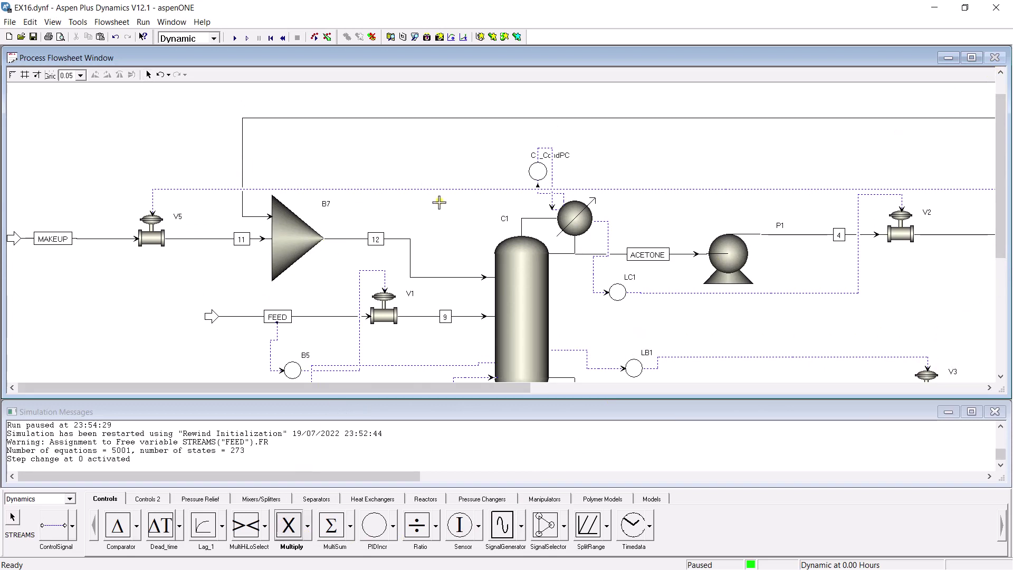
pyautogui.click(899, 98)
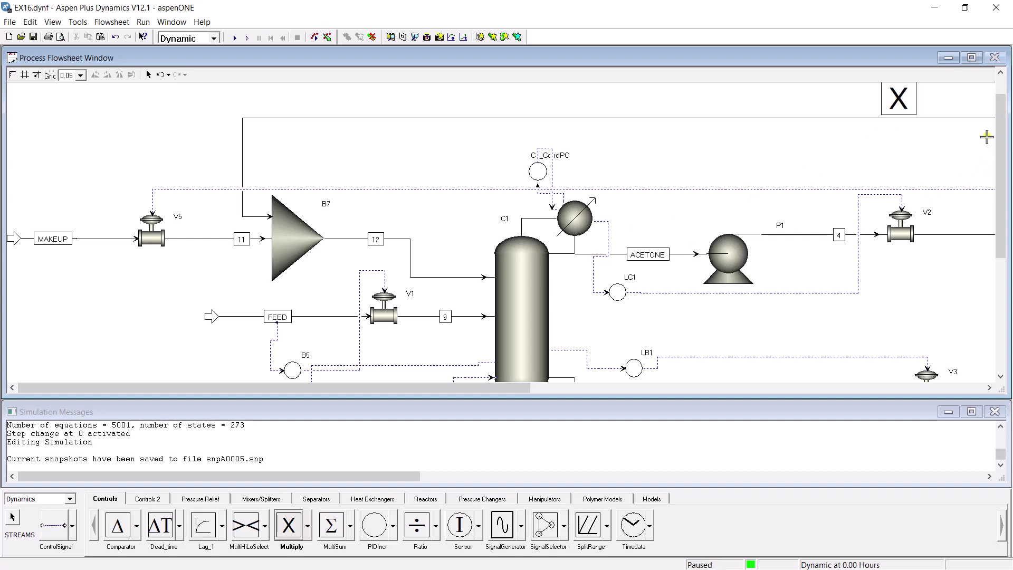
# - Start a control signal from the FEED stream's flow variable for the input of the new Multiply block
pyautogui.click(55, 524)
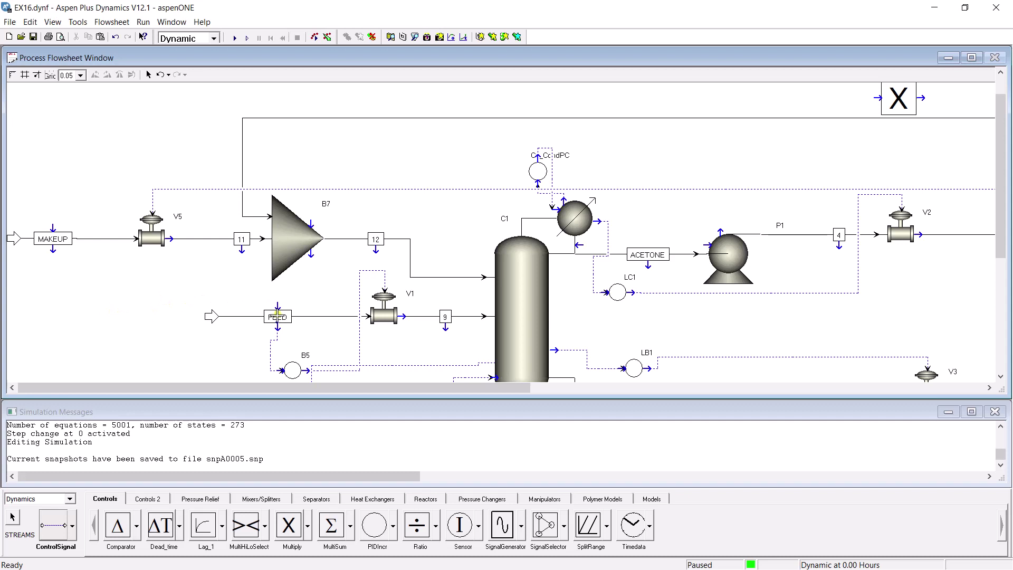
pyautogui.click(274, 329)
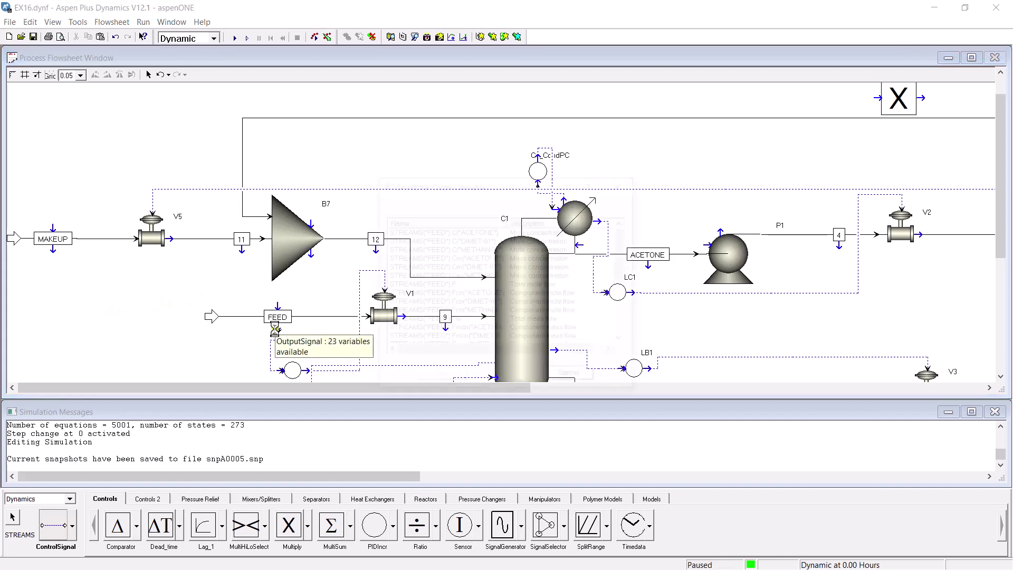
pyautogui.click(452, 286)
pyautogui.click(442, 375)
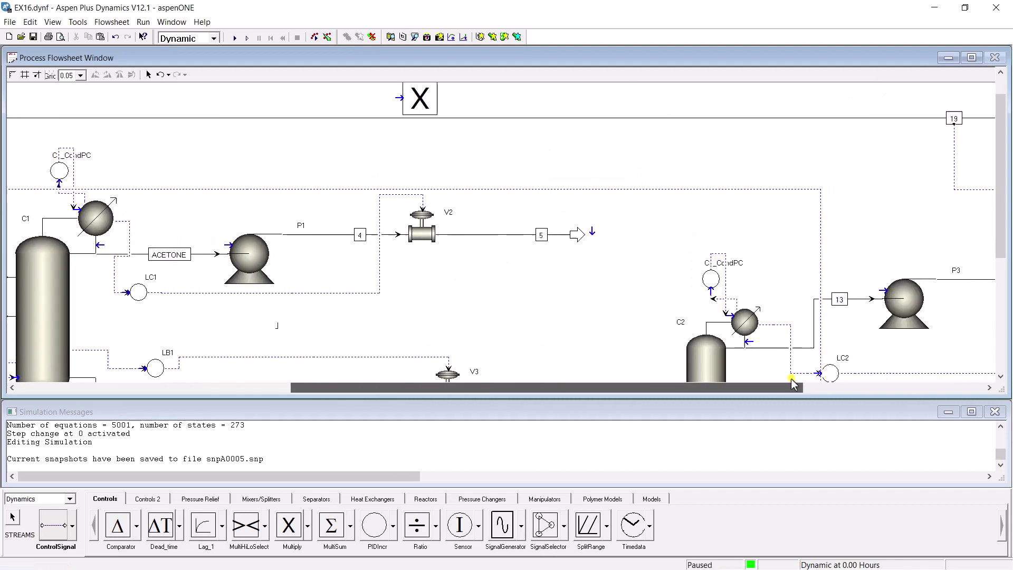